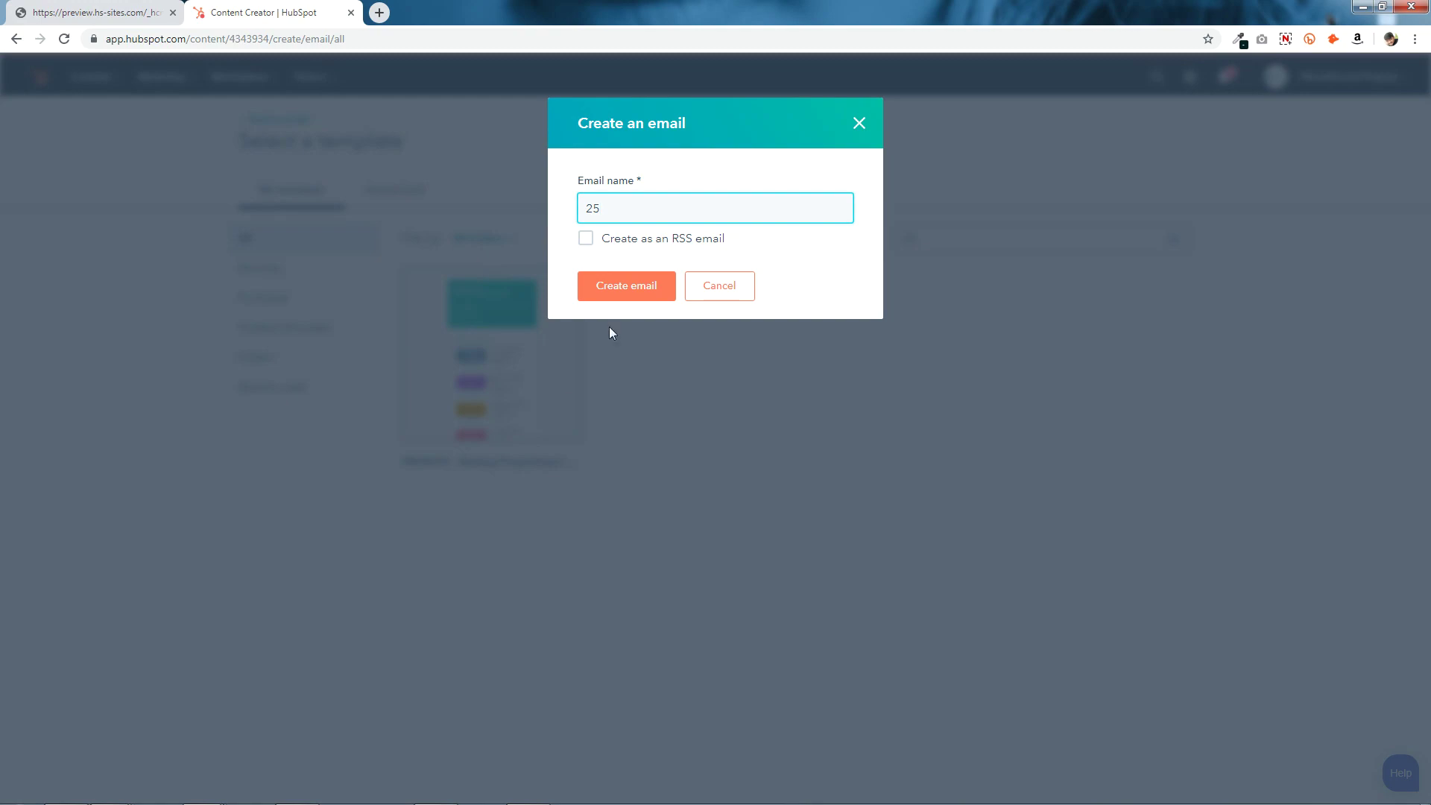
- Create the regular email named 25 and look through its template from header to footer
left_click(617, 289)
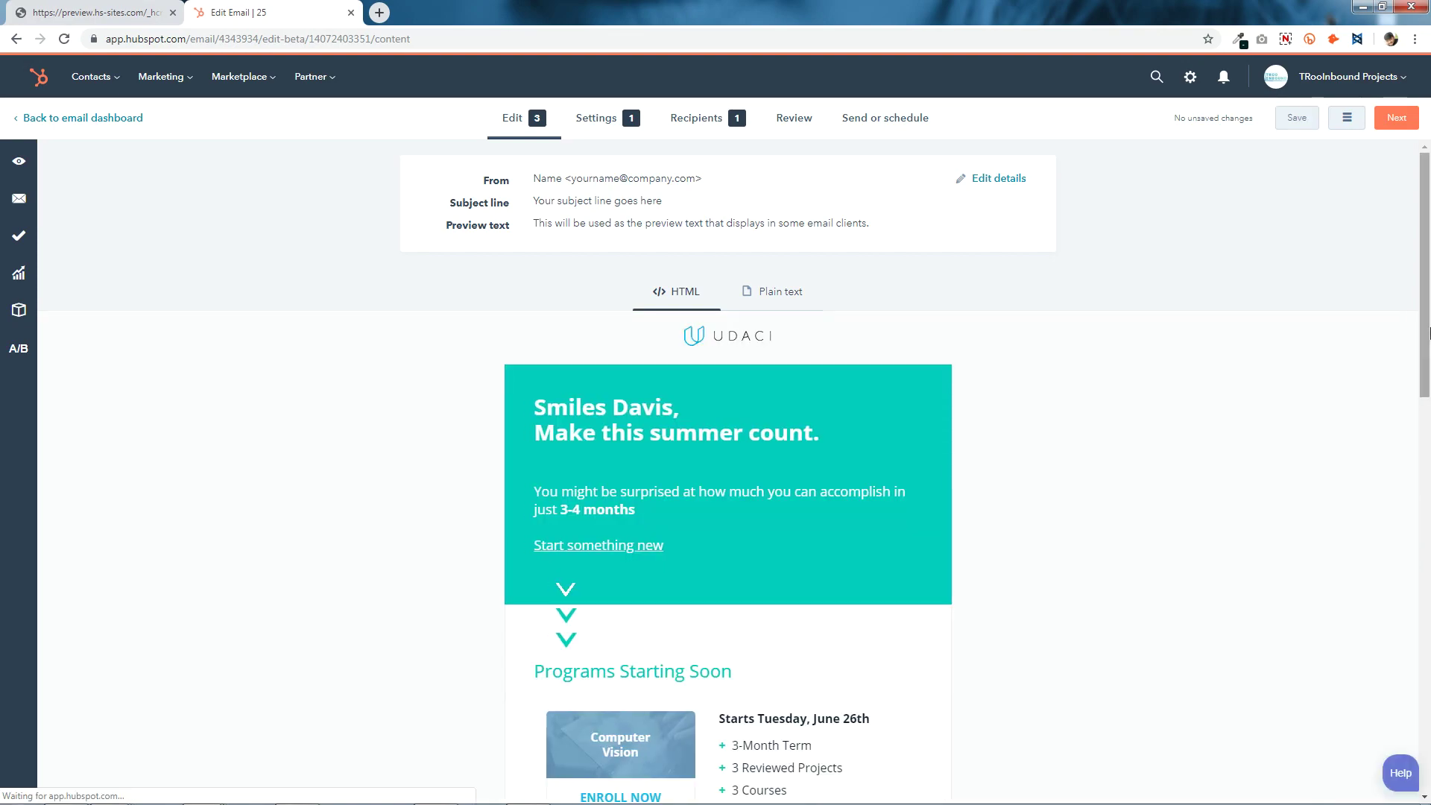
scroll(1429, 333, "down", 12)
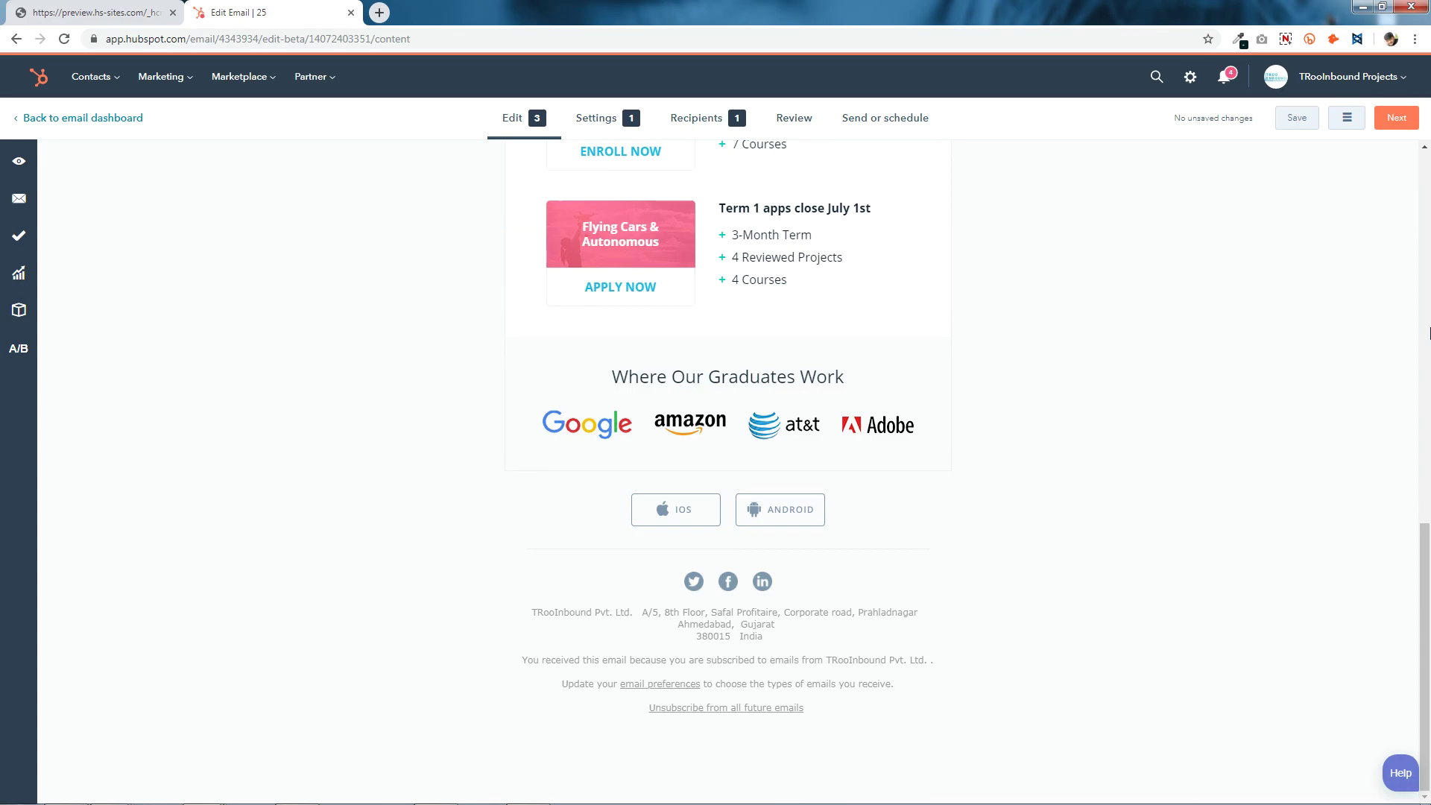
scroll(769, 432, "up", 12)
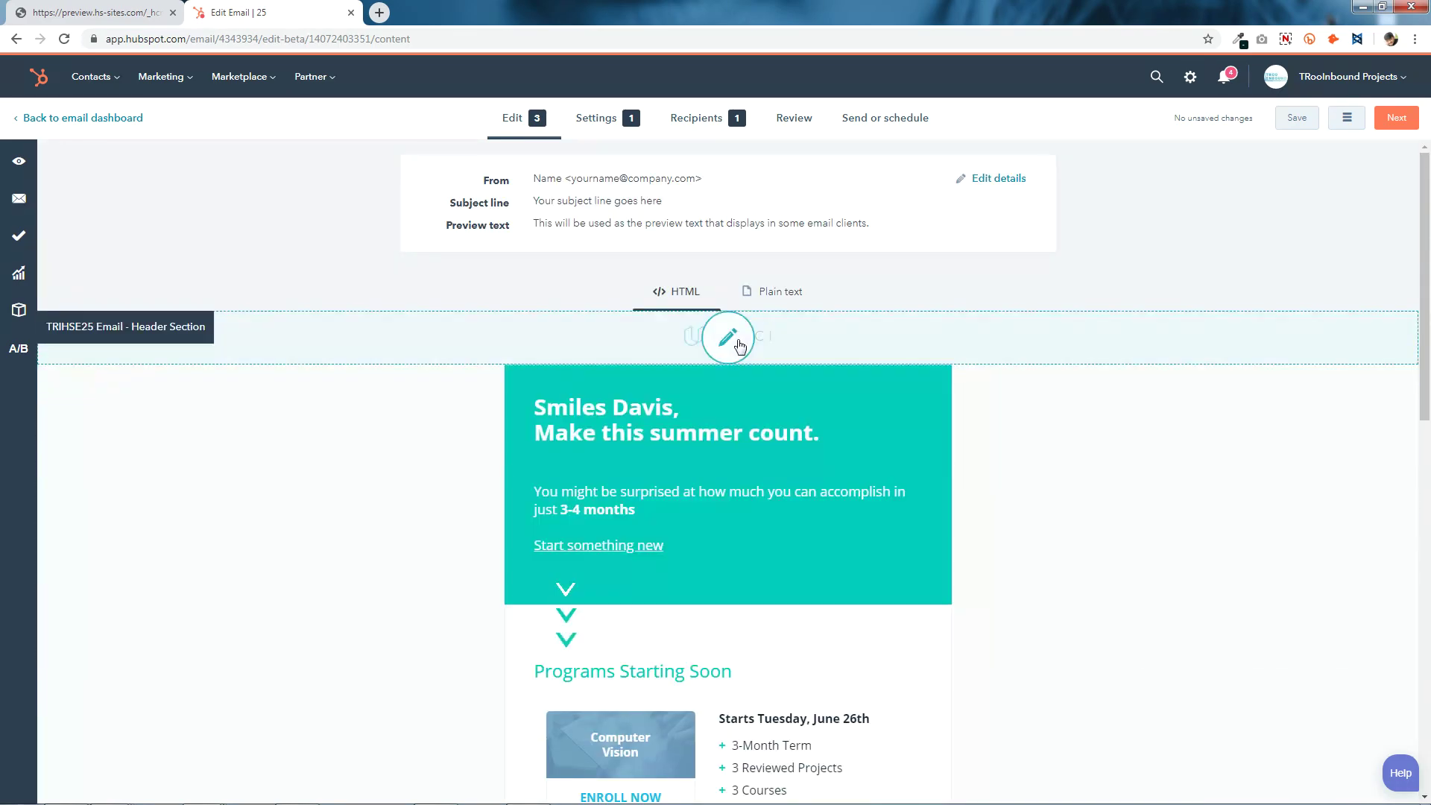
- Hide the TRIHSE25 Email - Header Section module and apply the change
left_click(728, 339)
left_click(149, 341)
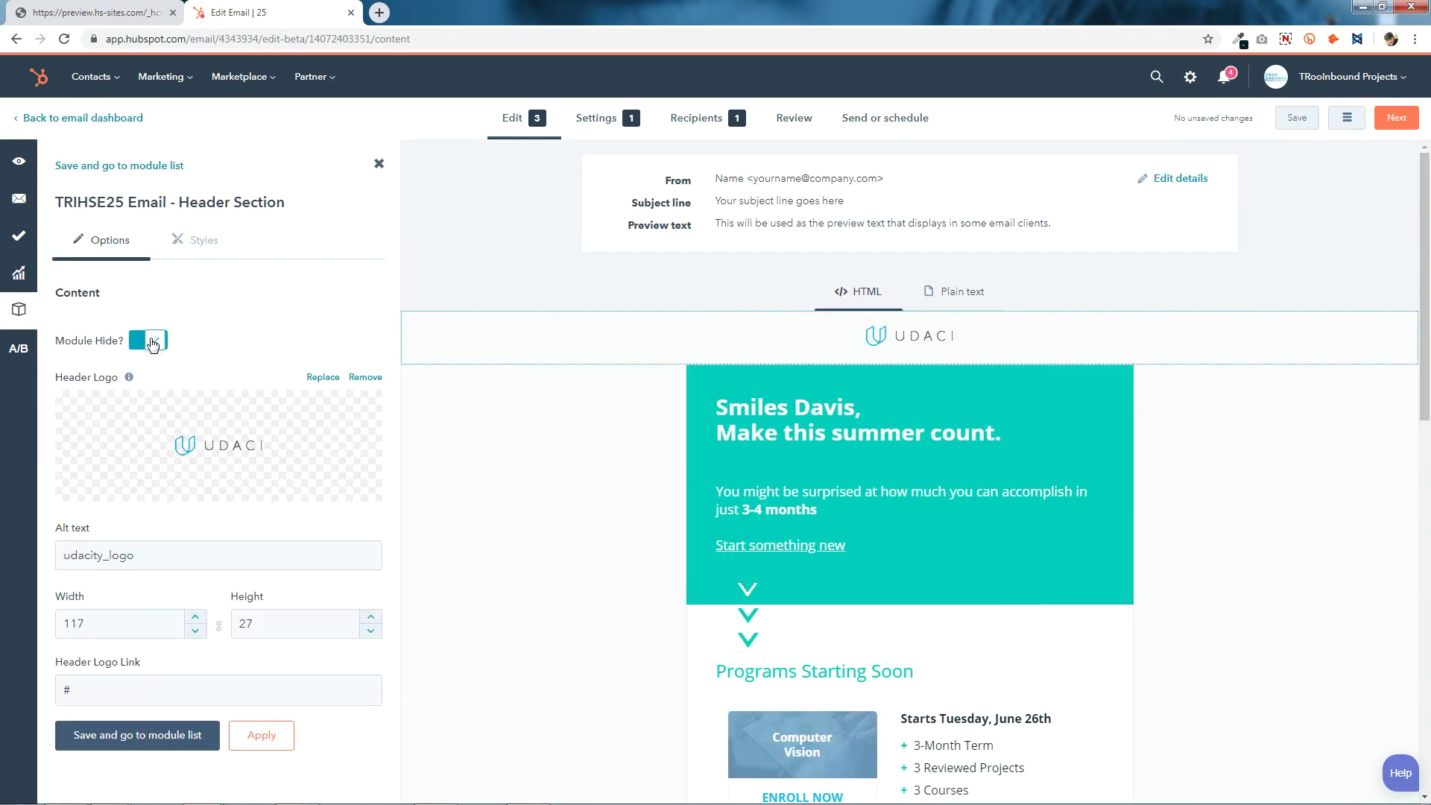
left_click(263, 740)
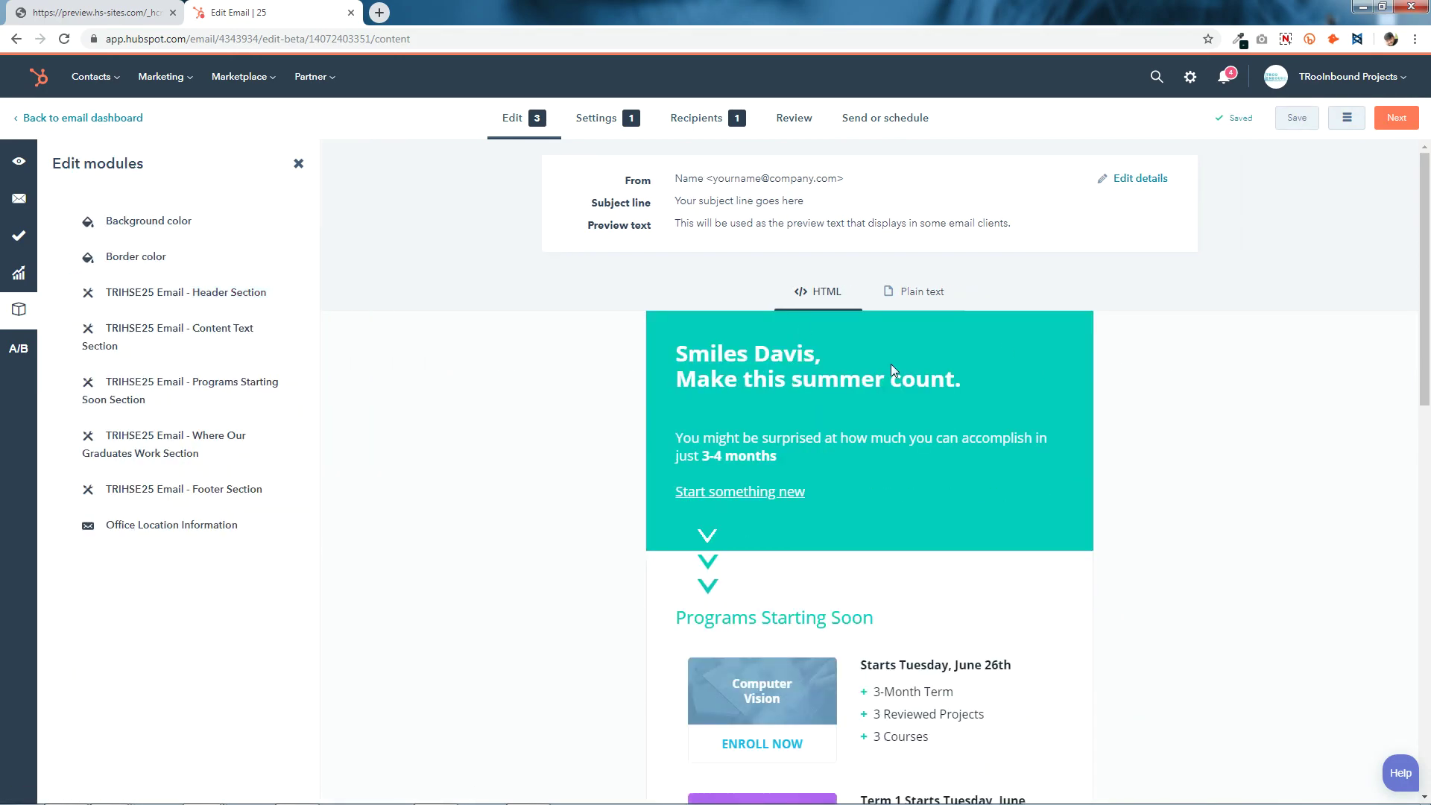
- Turn off Module Hide for the Header Section and save back to the module list
left_click(269, 291)
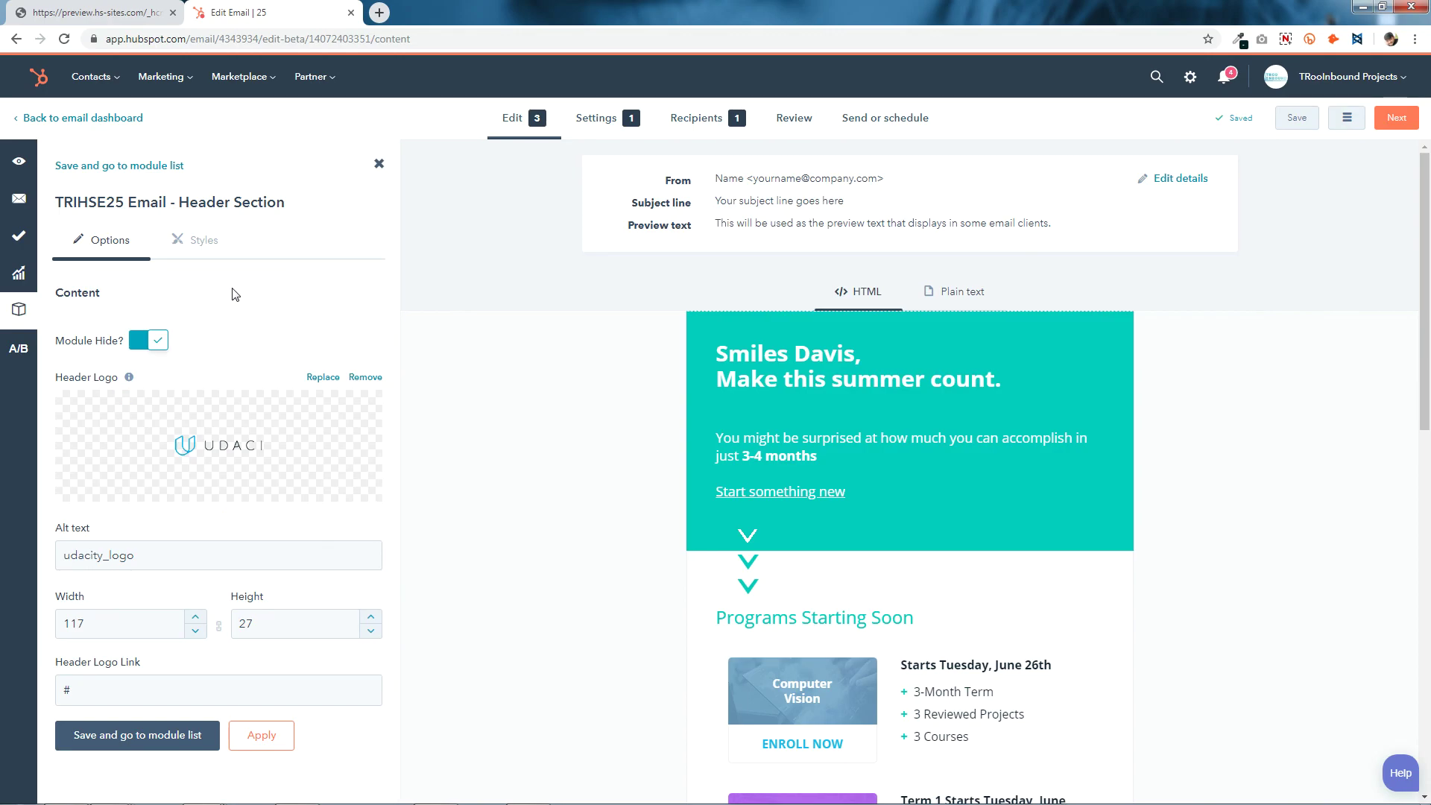
left_click(143, 346)
left_click(181, 738)
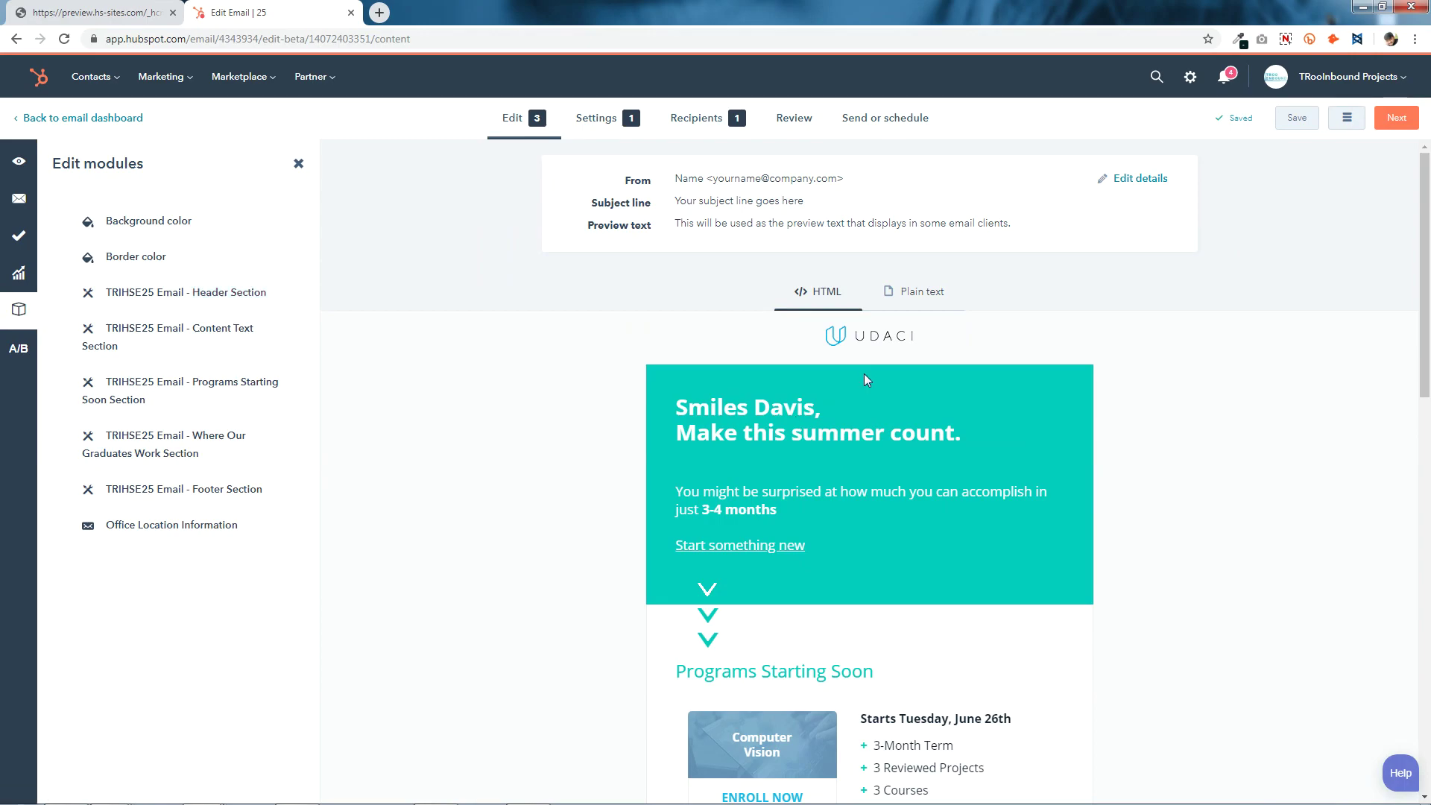
- Replace the Header Section's logo with the ConvertKit image and save the module
left_click(866, 343)
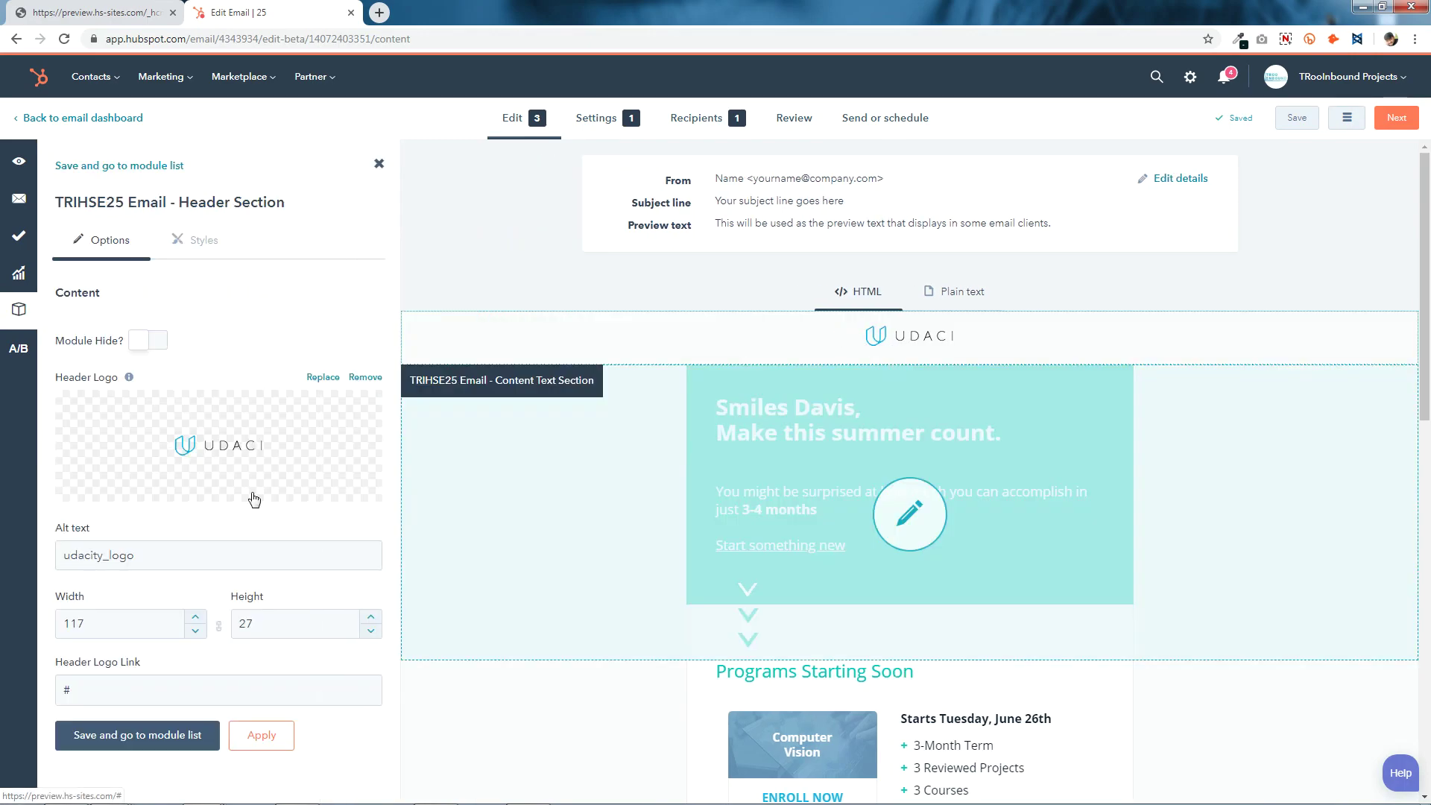
mouse_move(132, 378)
left_click(230, 453)
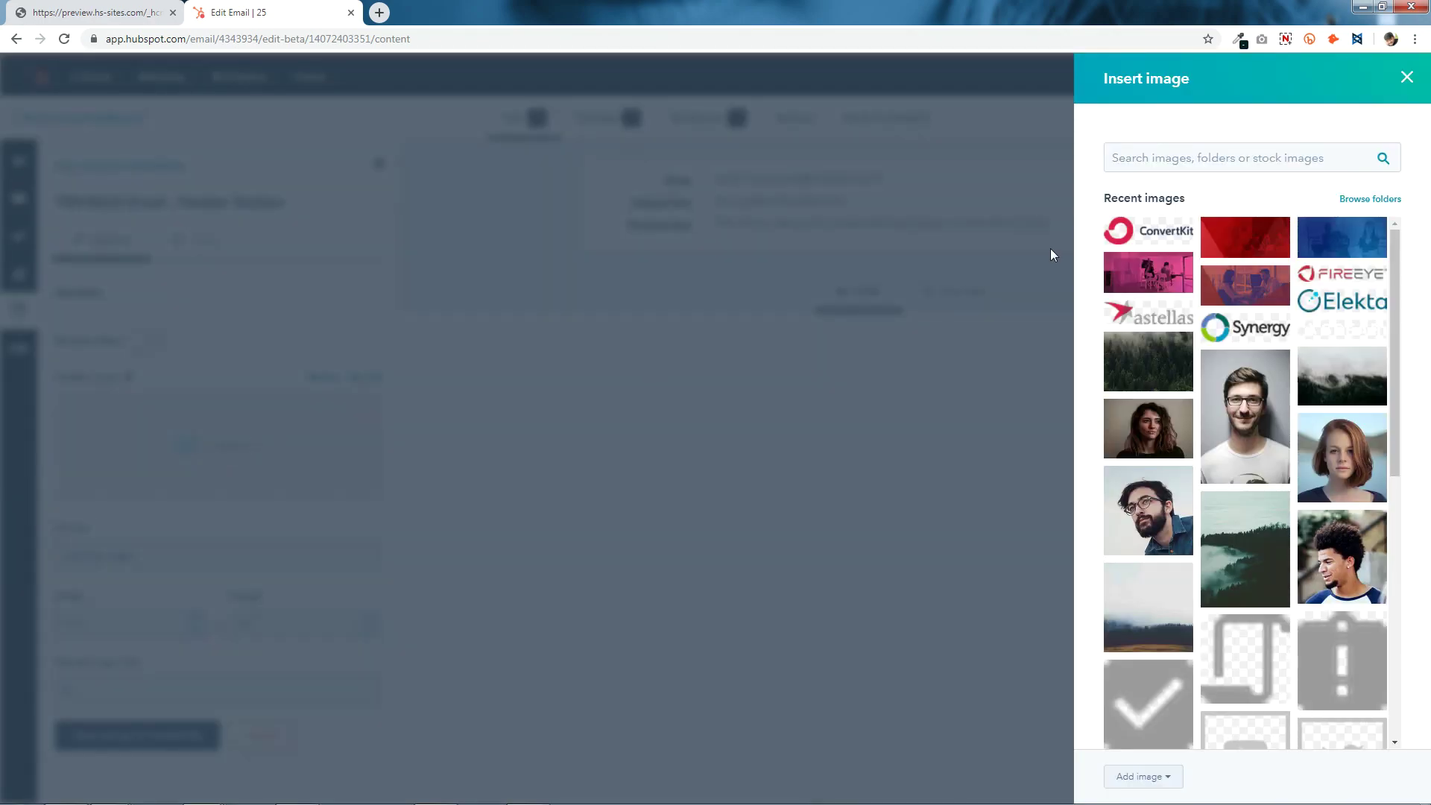
left_click(1158, 233)
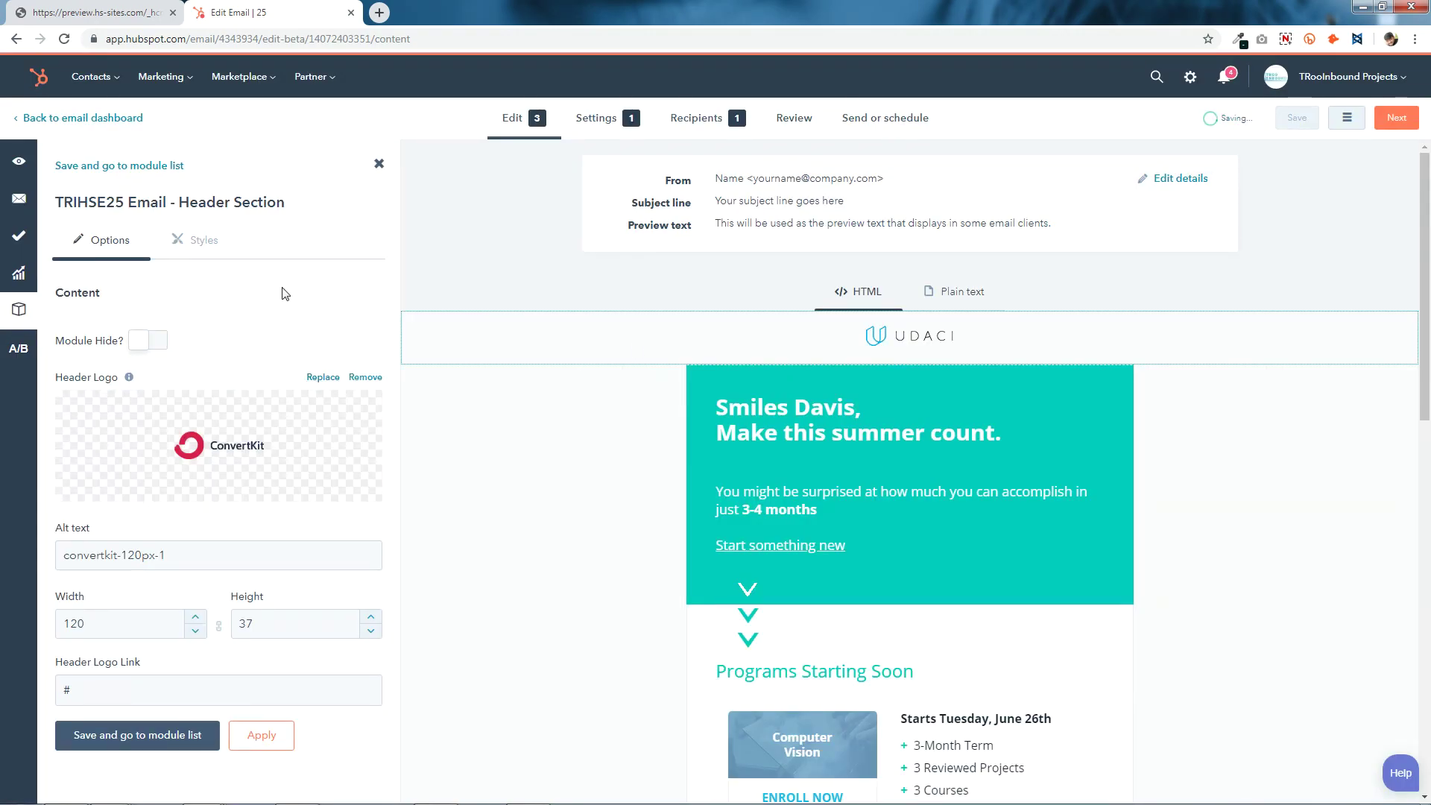
left_click(99, 682)
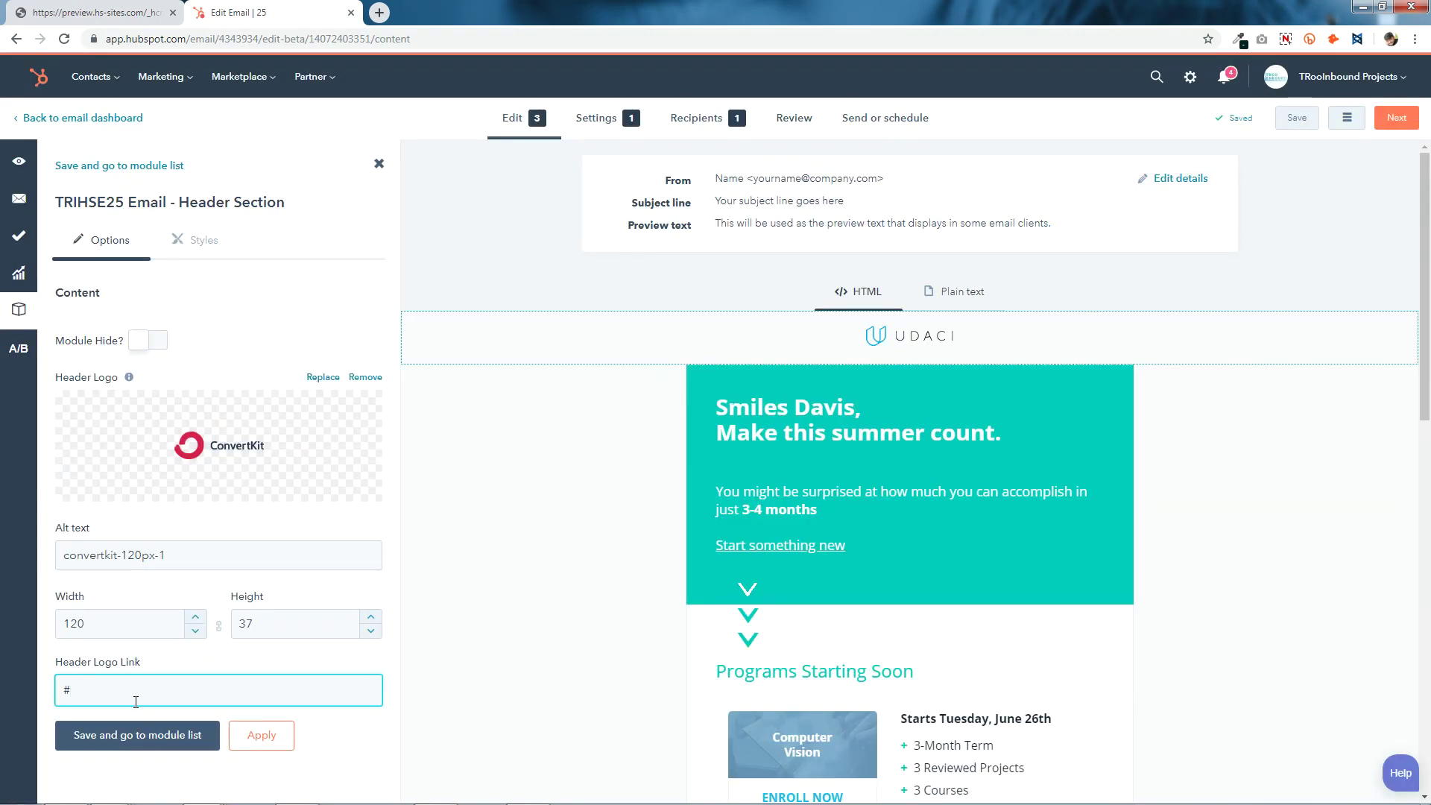
left_click(158, 734)
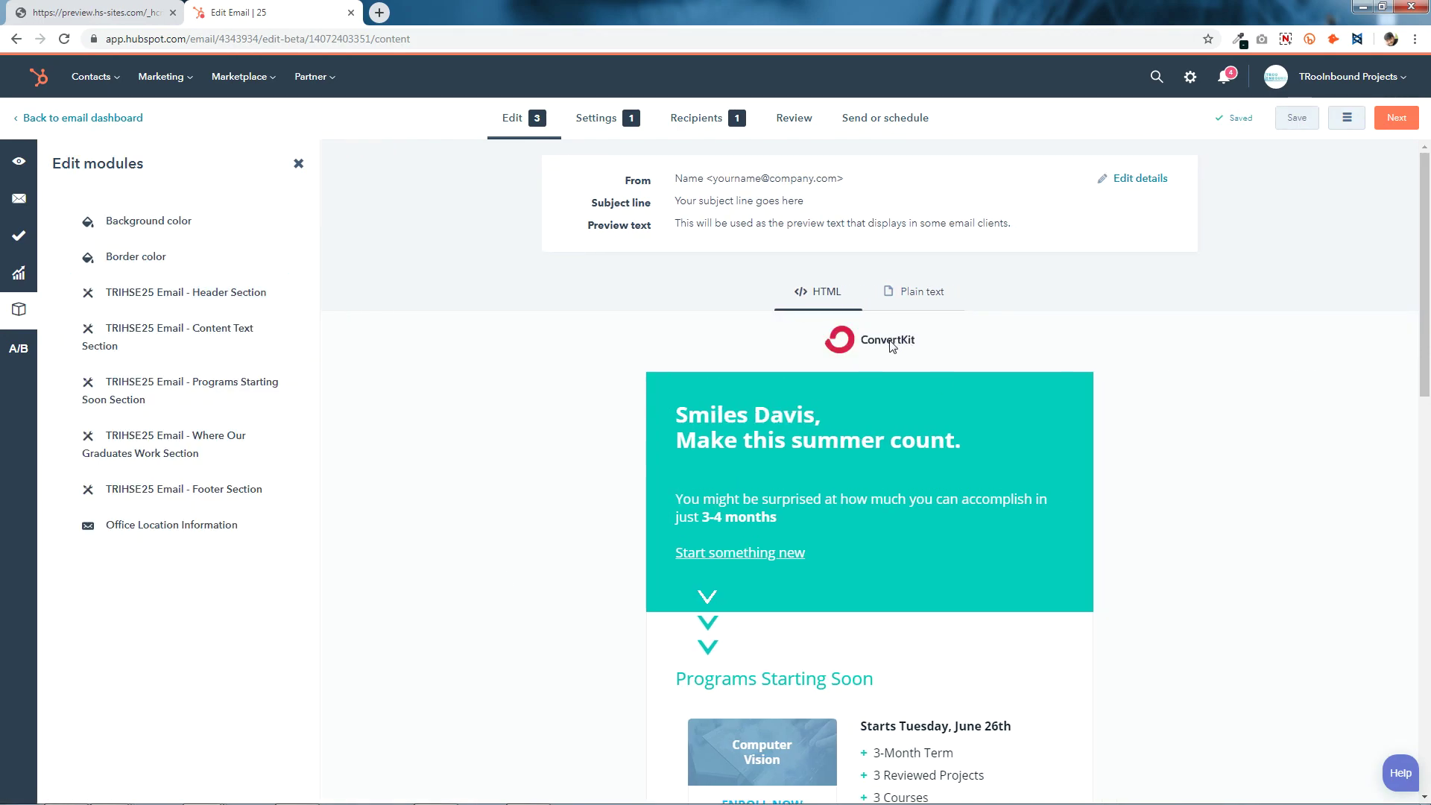
- Inspect the colour choices of the Background color module and return to the module list
left_click(149, 221)
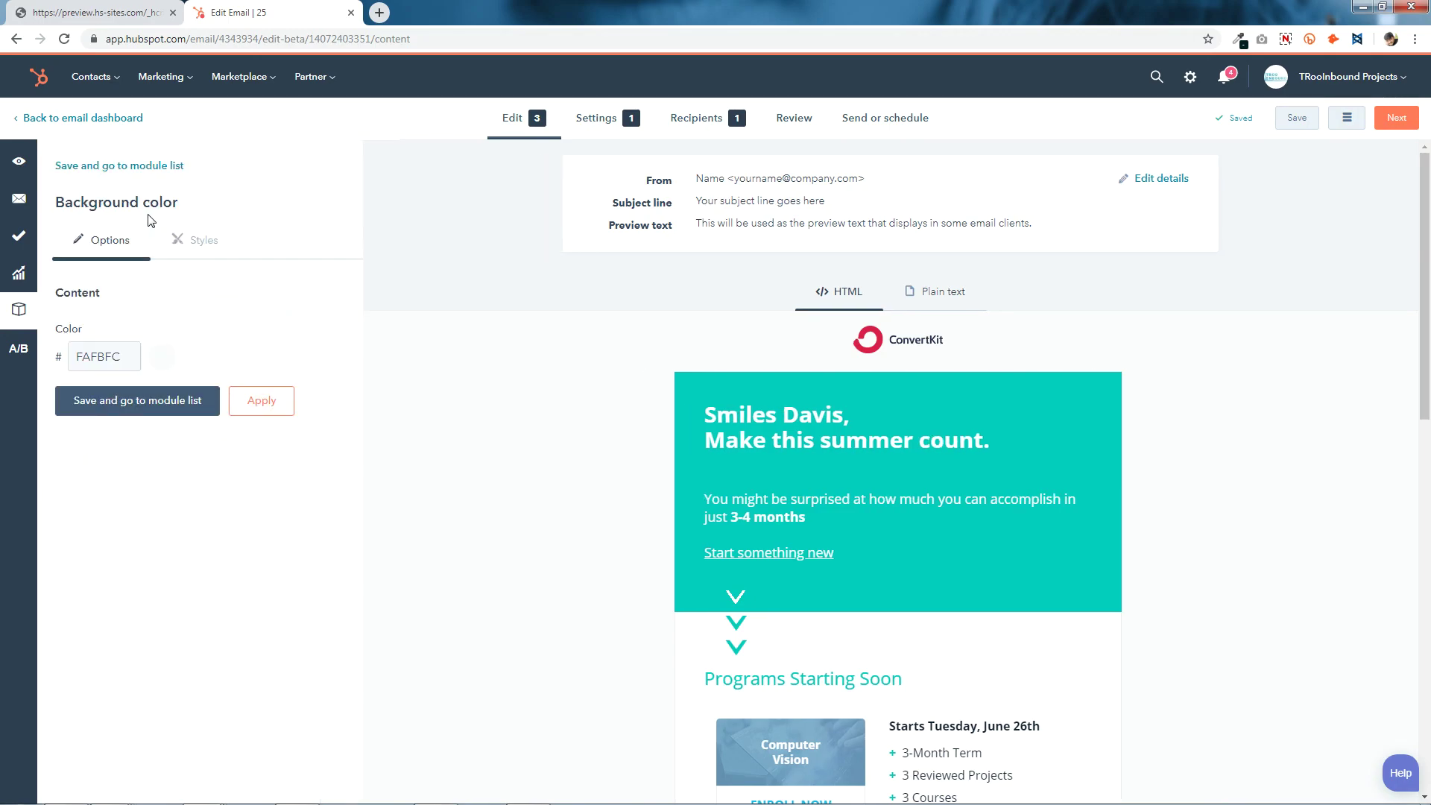
left_click(160, 369)
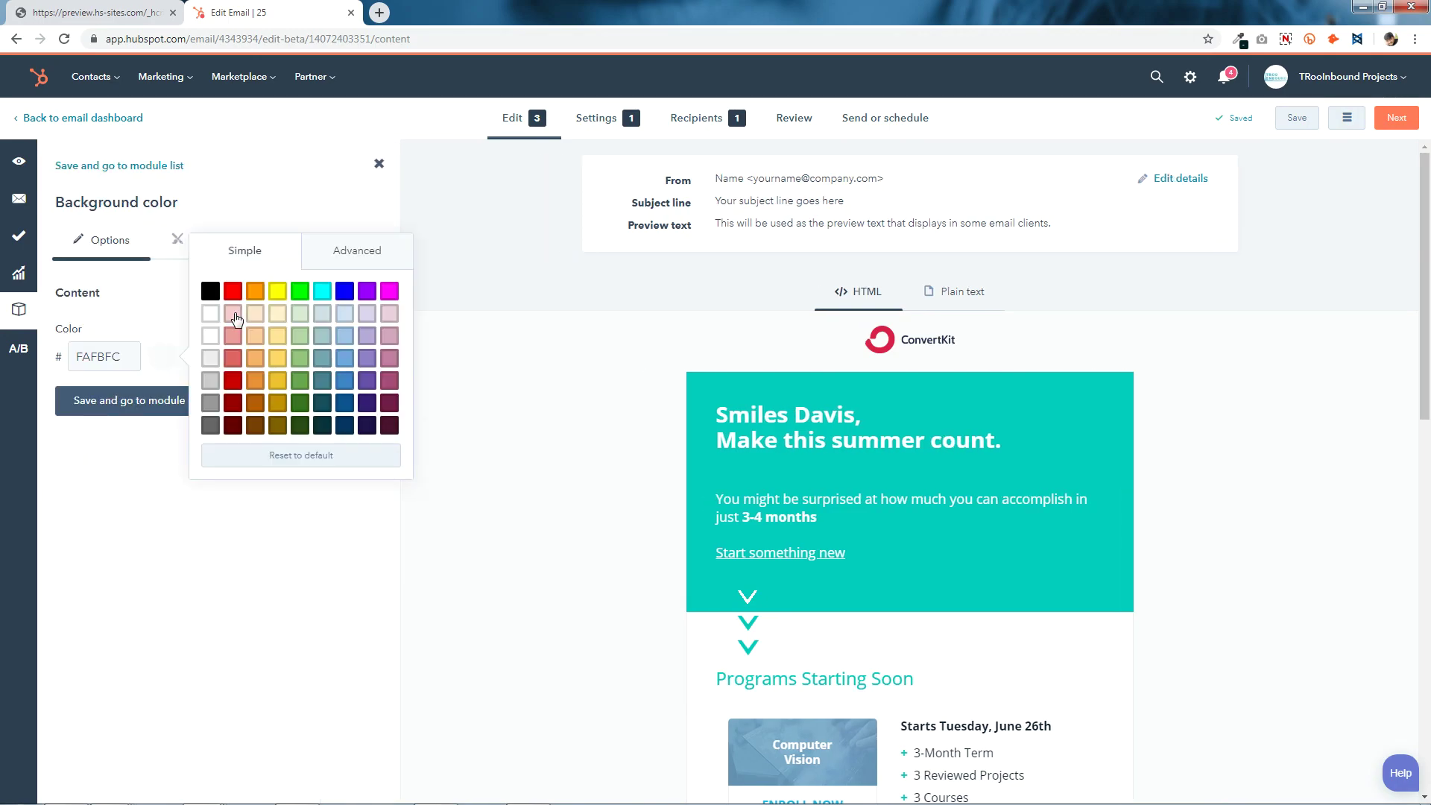
left_click(168, 368)
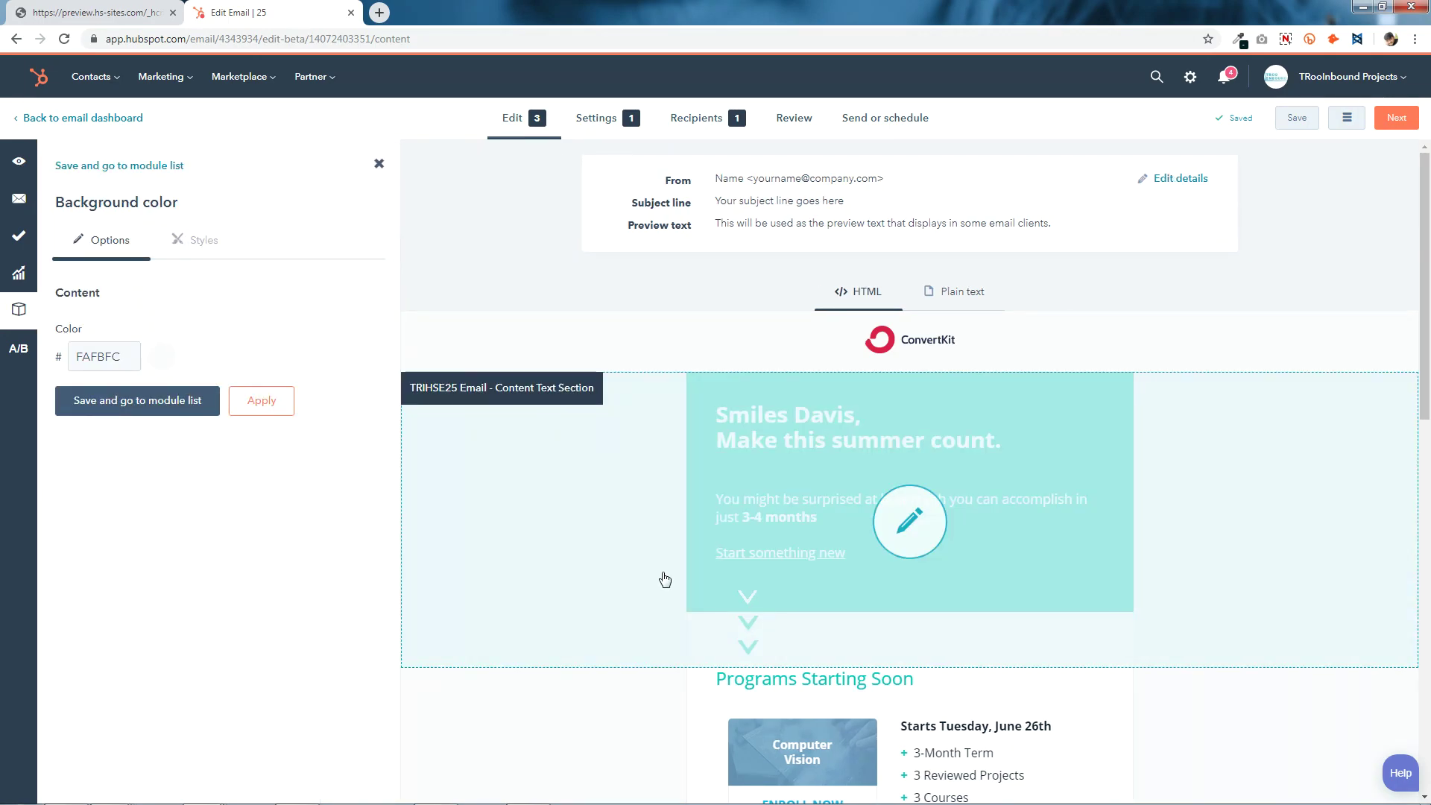
left_click(270, 409)
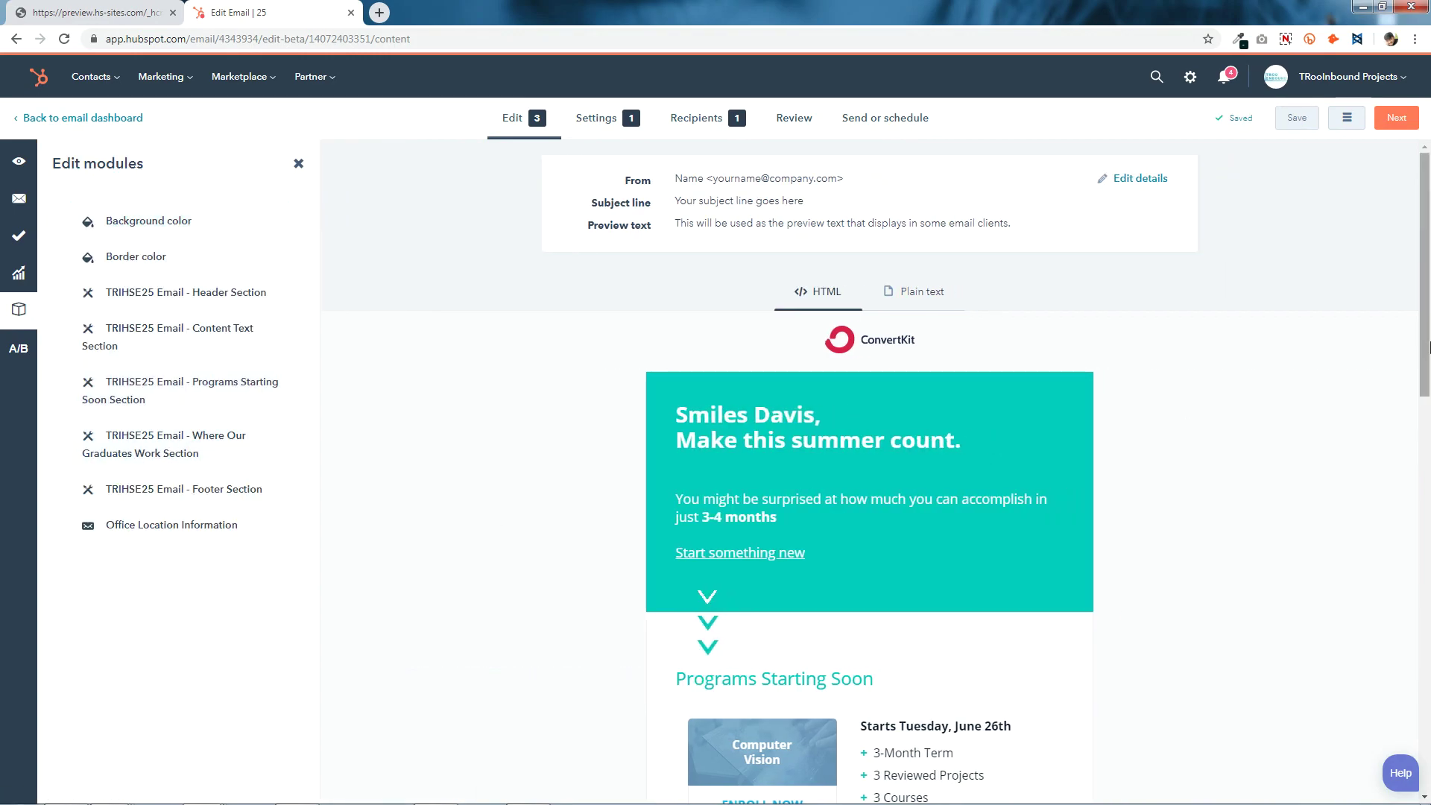
- Set the Border color module to CCCCCC, copied from the E - 25.txt notes in Notepad, and save it
scroll(1429, 347, "down", 10)
scroll(1429, 346, "up", 6)
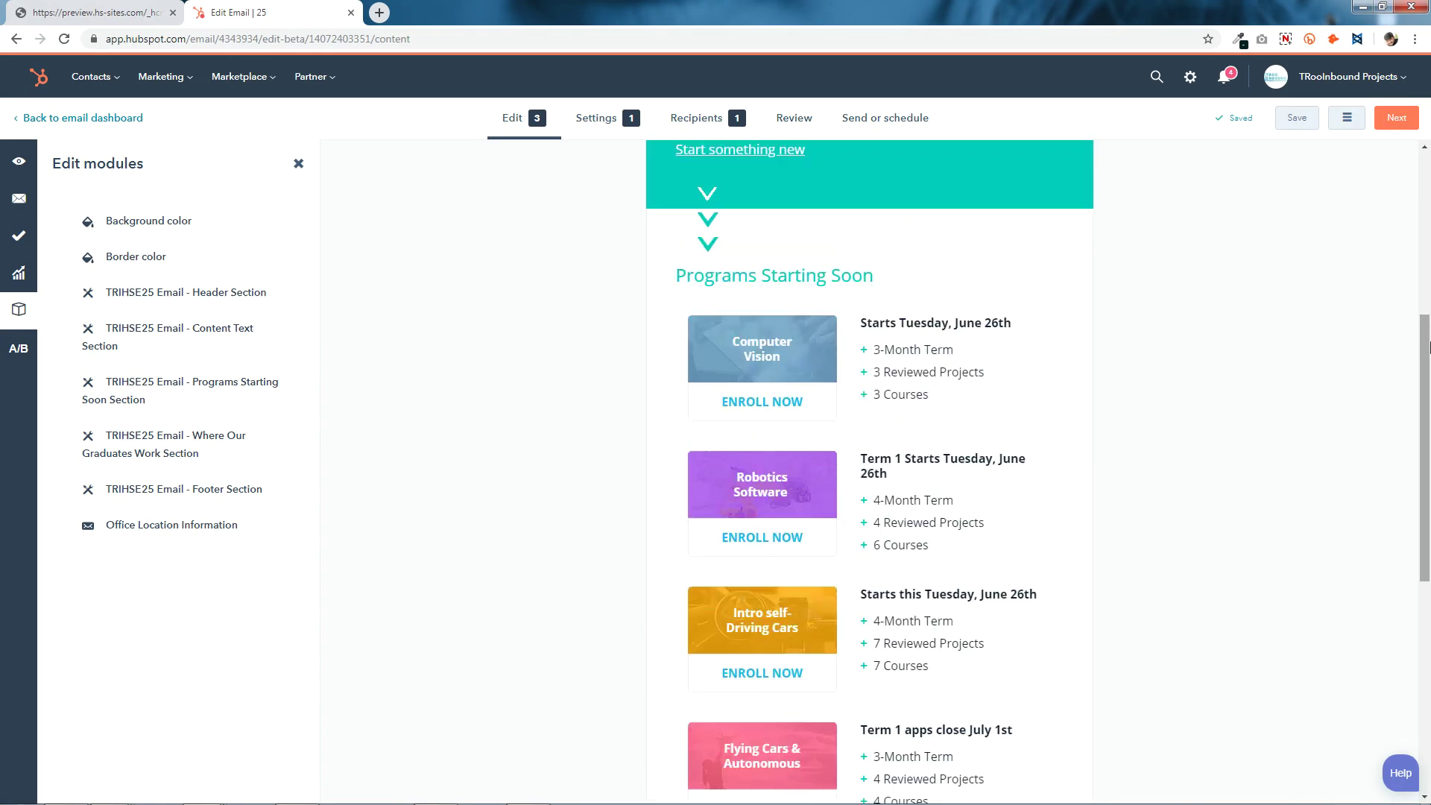
scroll(1429, 347, "up", 5)
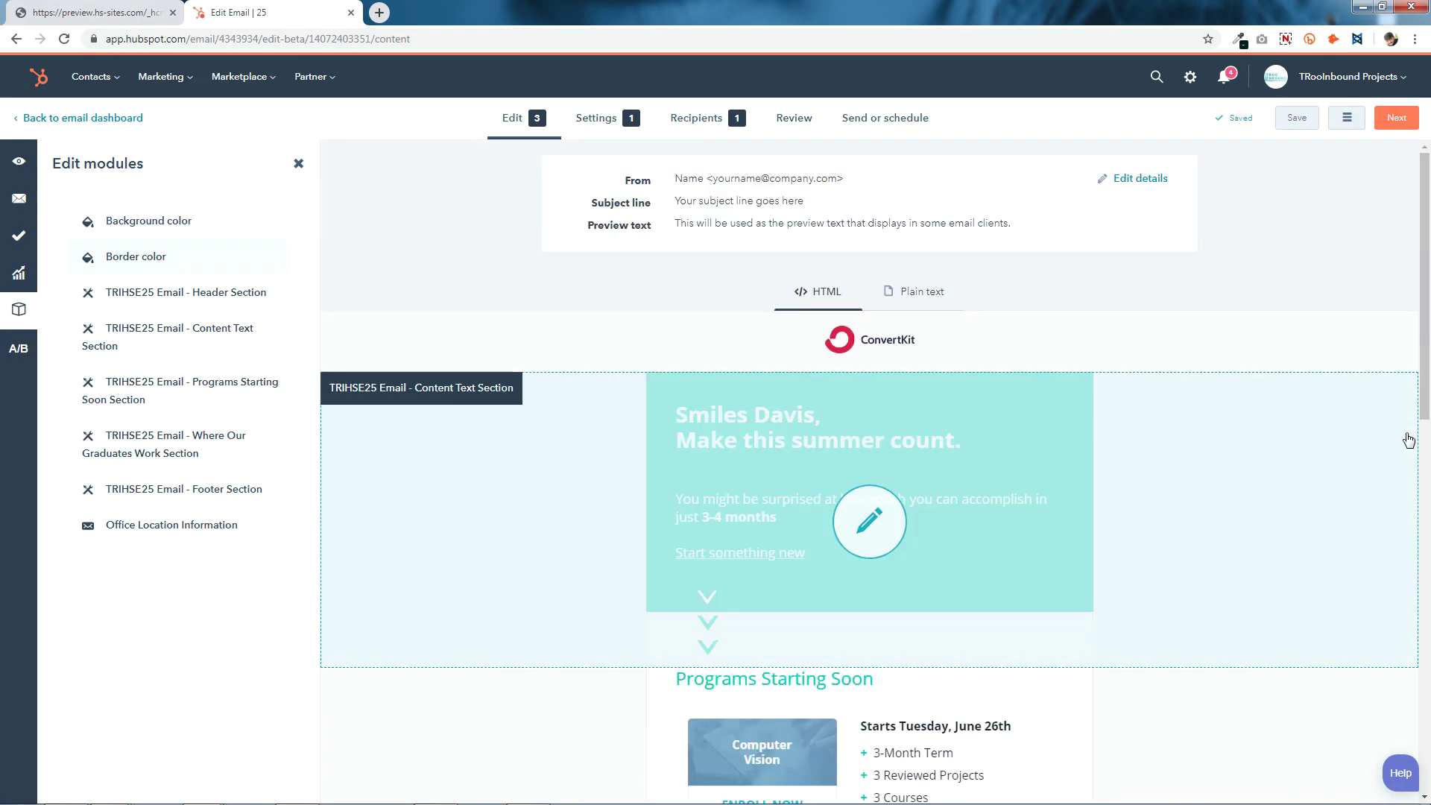
scroll(1409, 440, "down", 5)
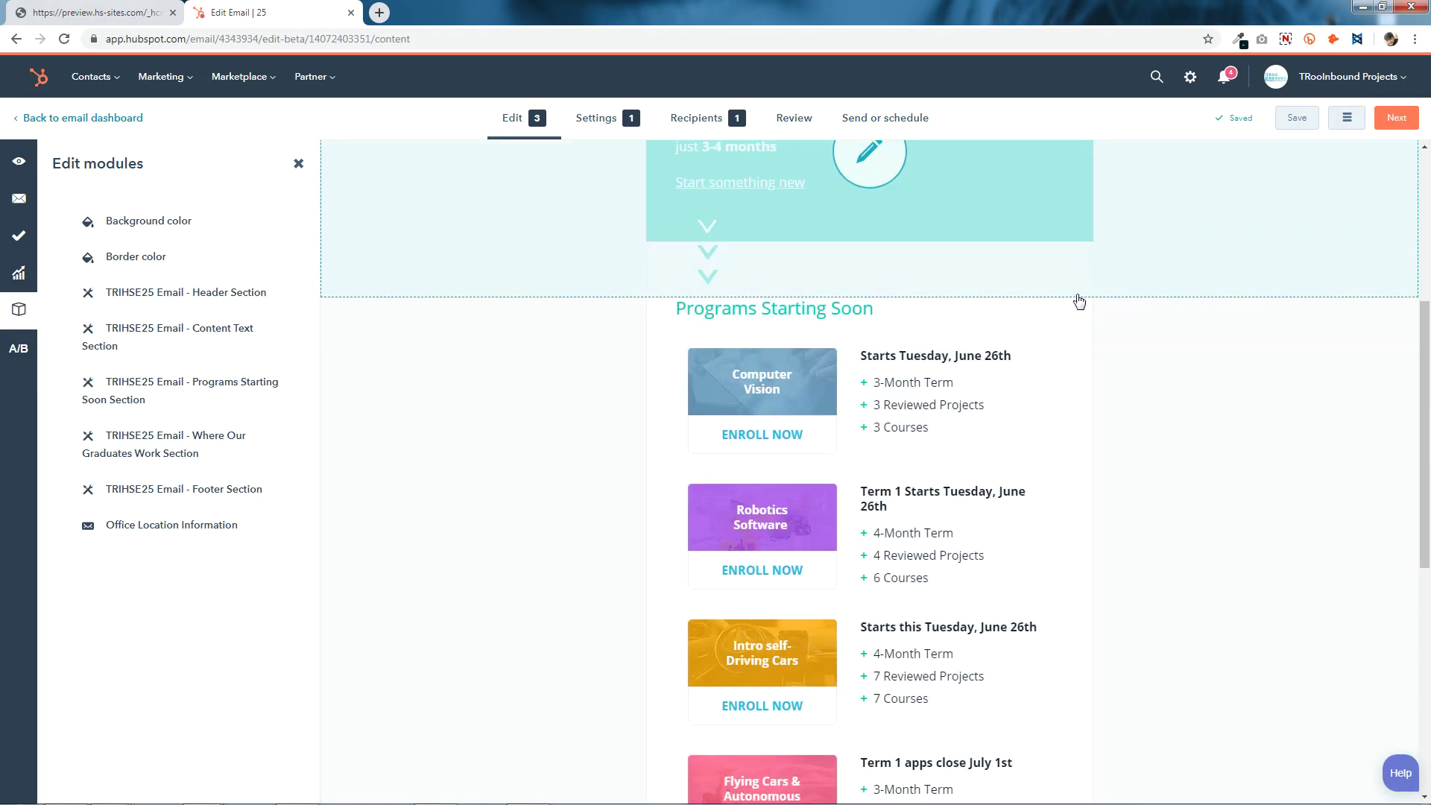
scroll(1076, 300, "up", 5)
left_click(112, 258)
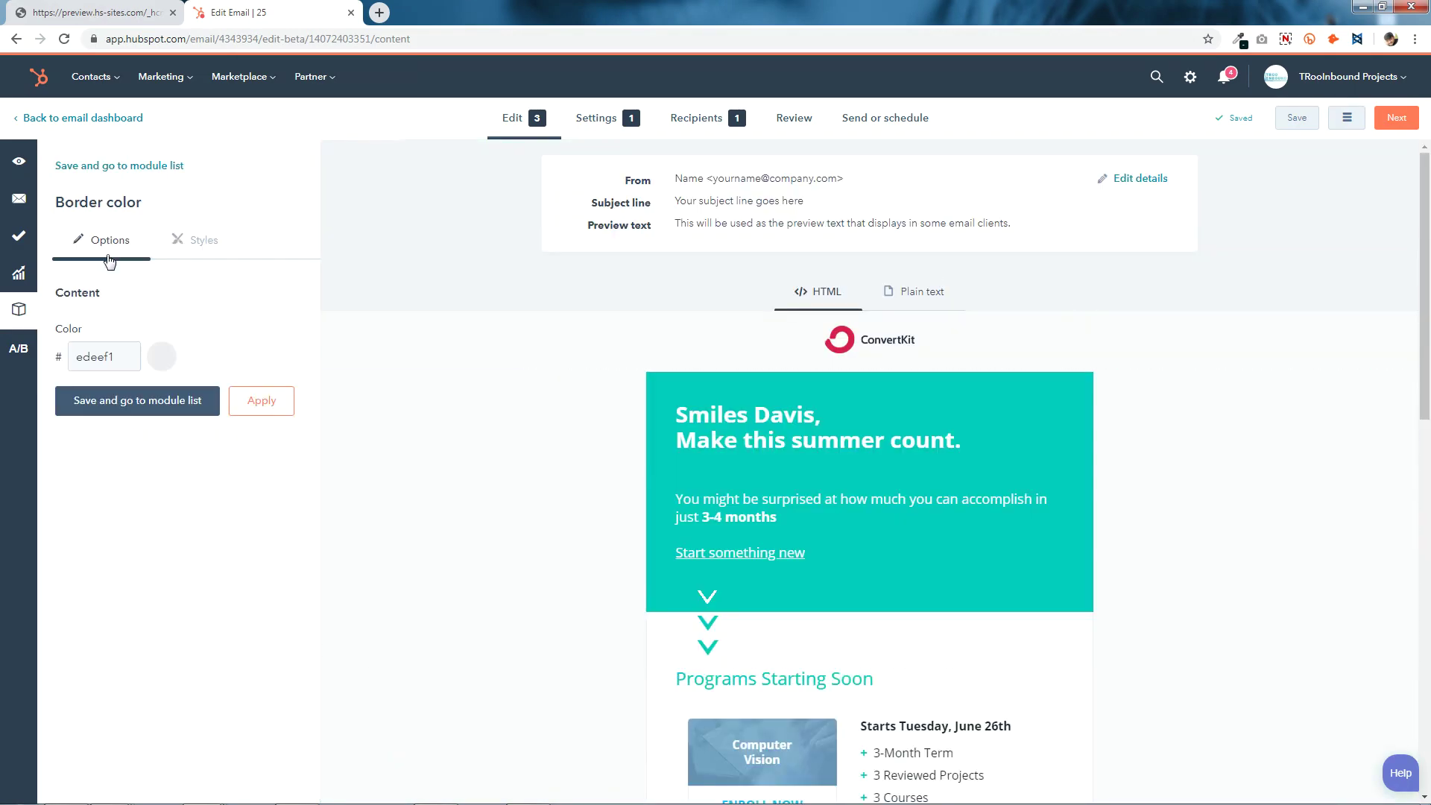
double_click(132, 360)
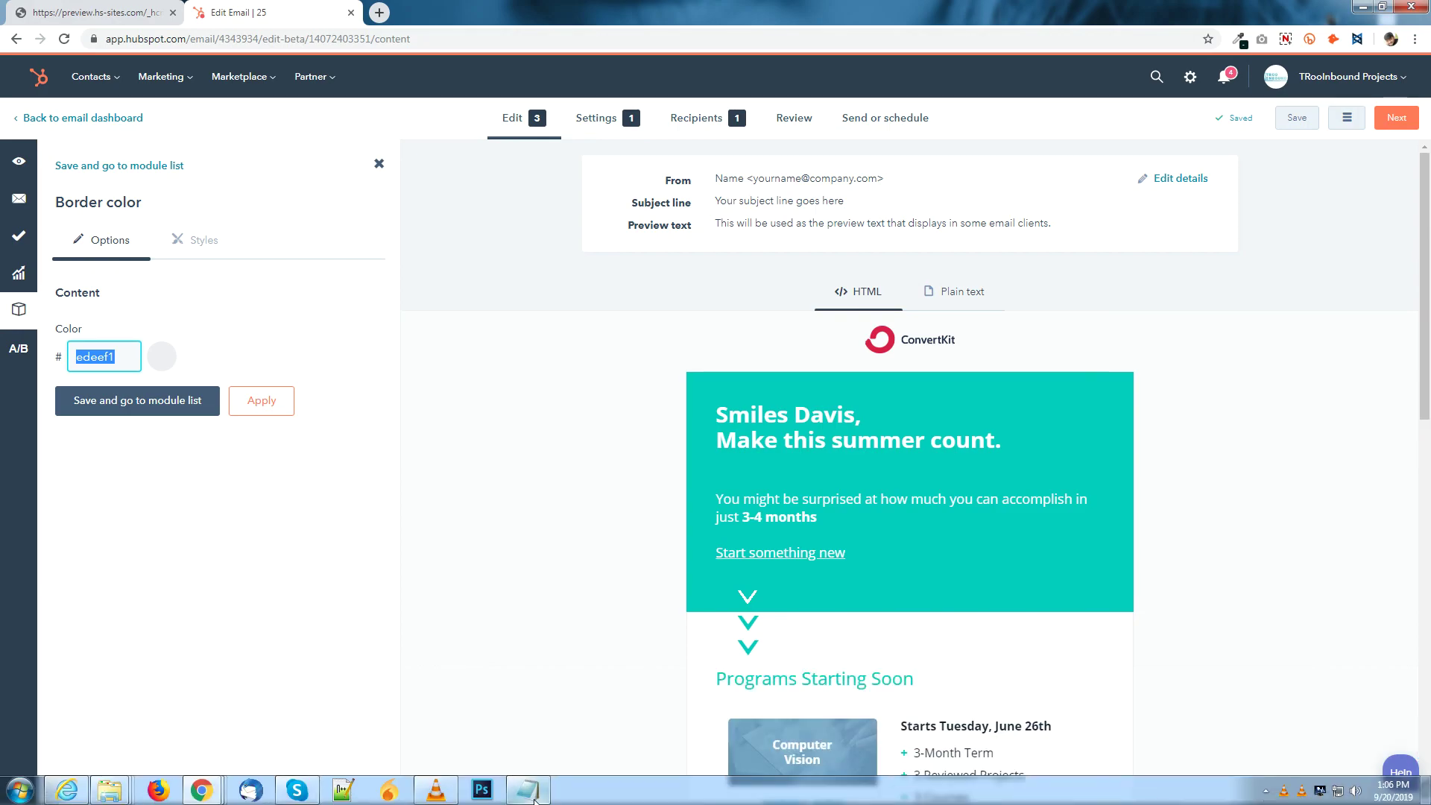
left_click(529, 790)
left_click_drag(949, 107, 1009, 107)
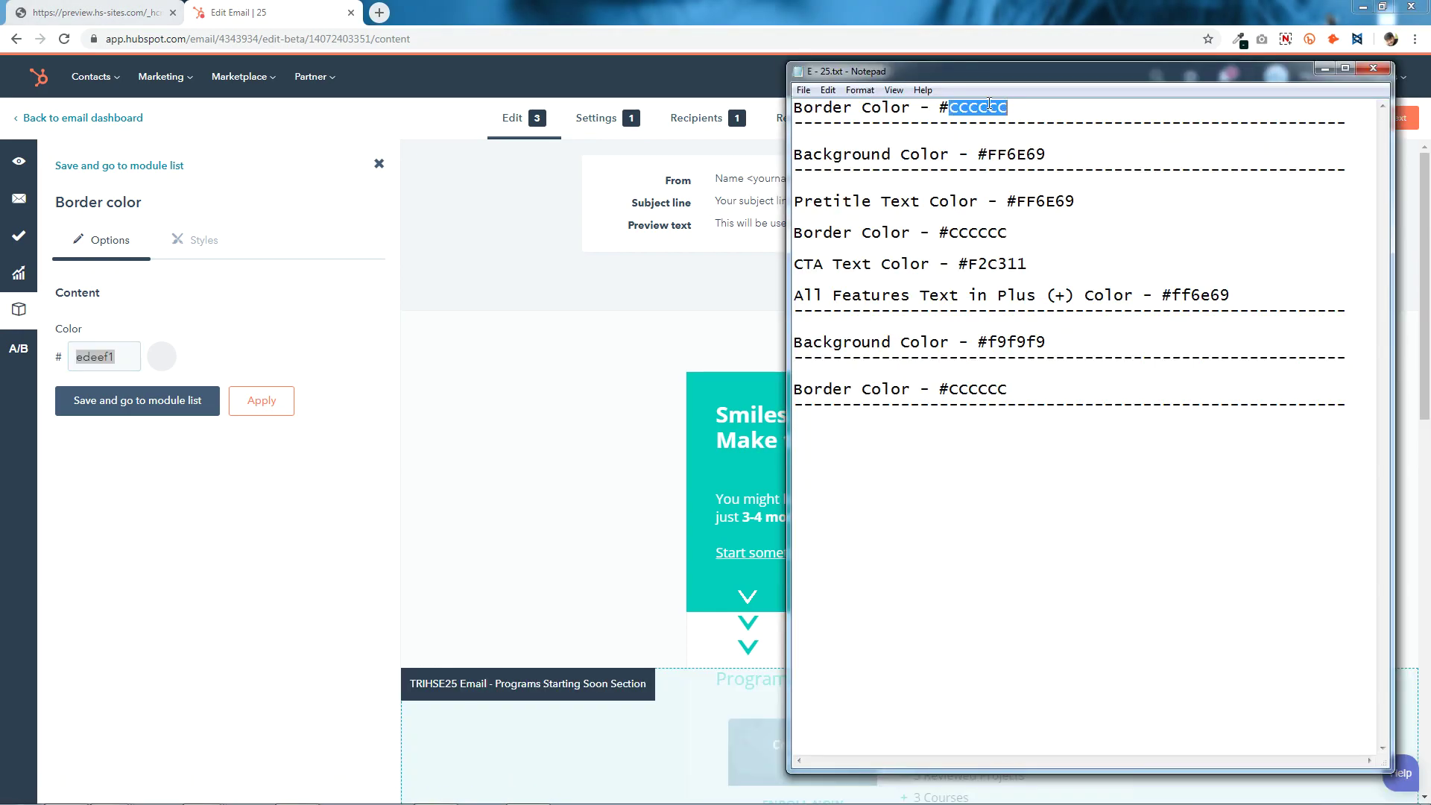
right_click(989, 104)
left_click(1014, 155)
left_click(128, 362)
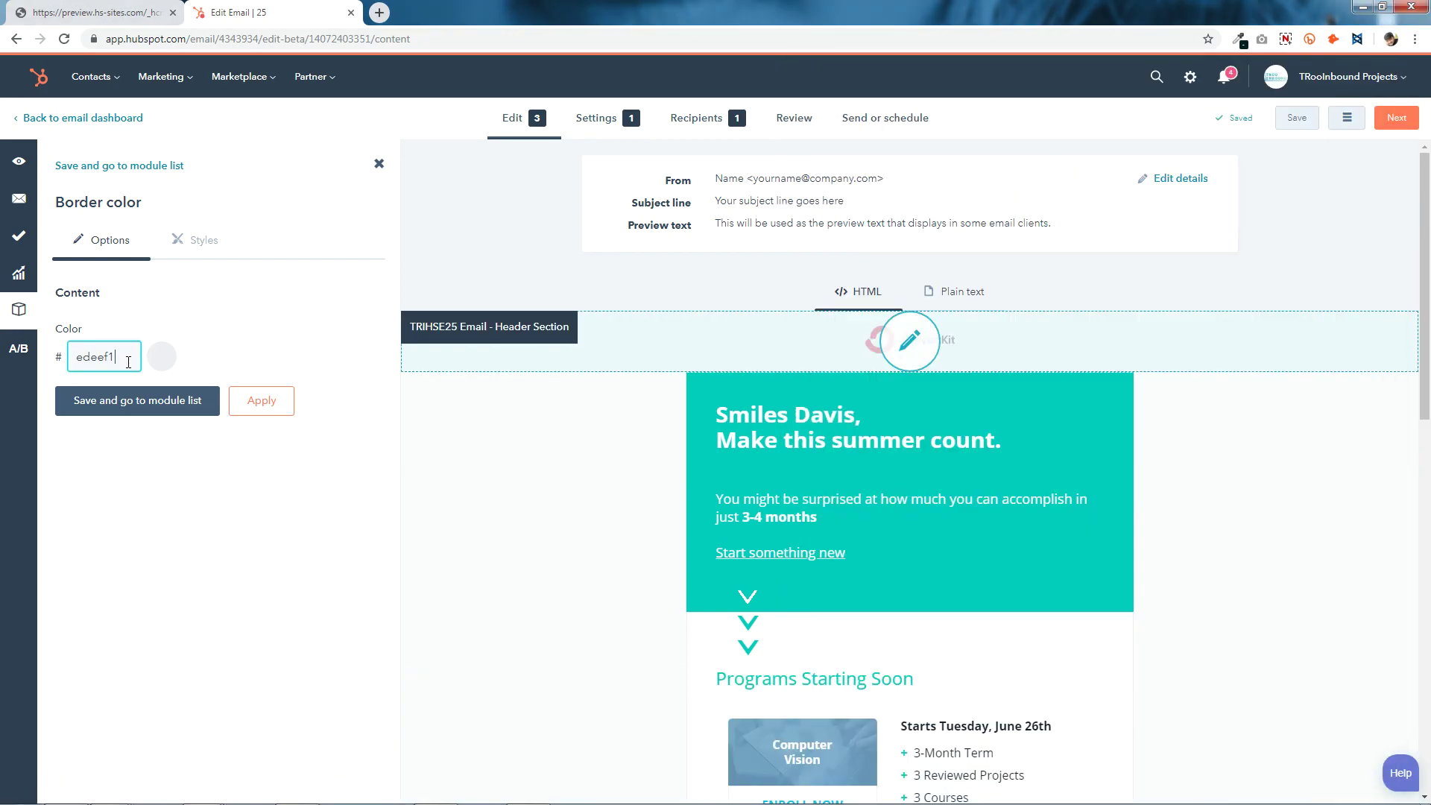
right_click(129, 362)
left_click(156, 404)
left_click(280, 408)
left_click(158, 410)
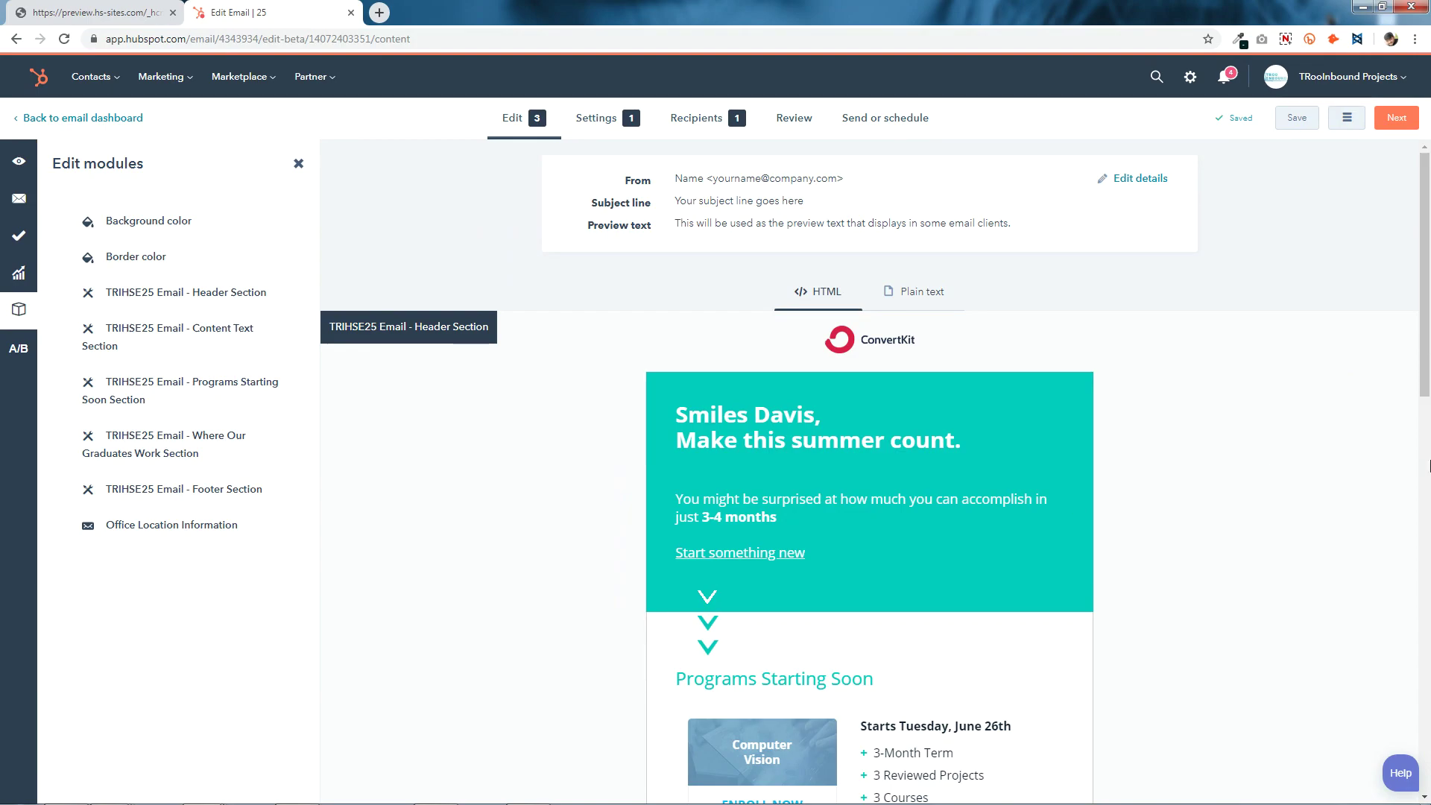
- Hide the TRIHSE25 Email - Content Text Section module and save back to the module list
scroll(1429, 420, "down", 2)
scroll(1429, 419, "down", 9)
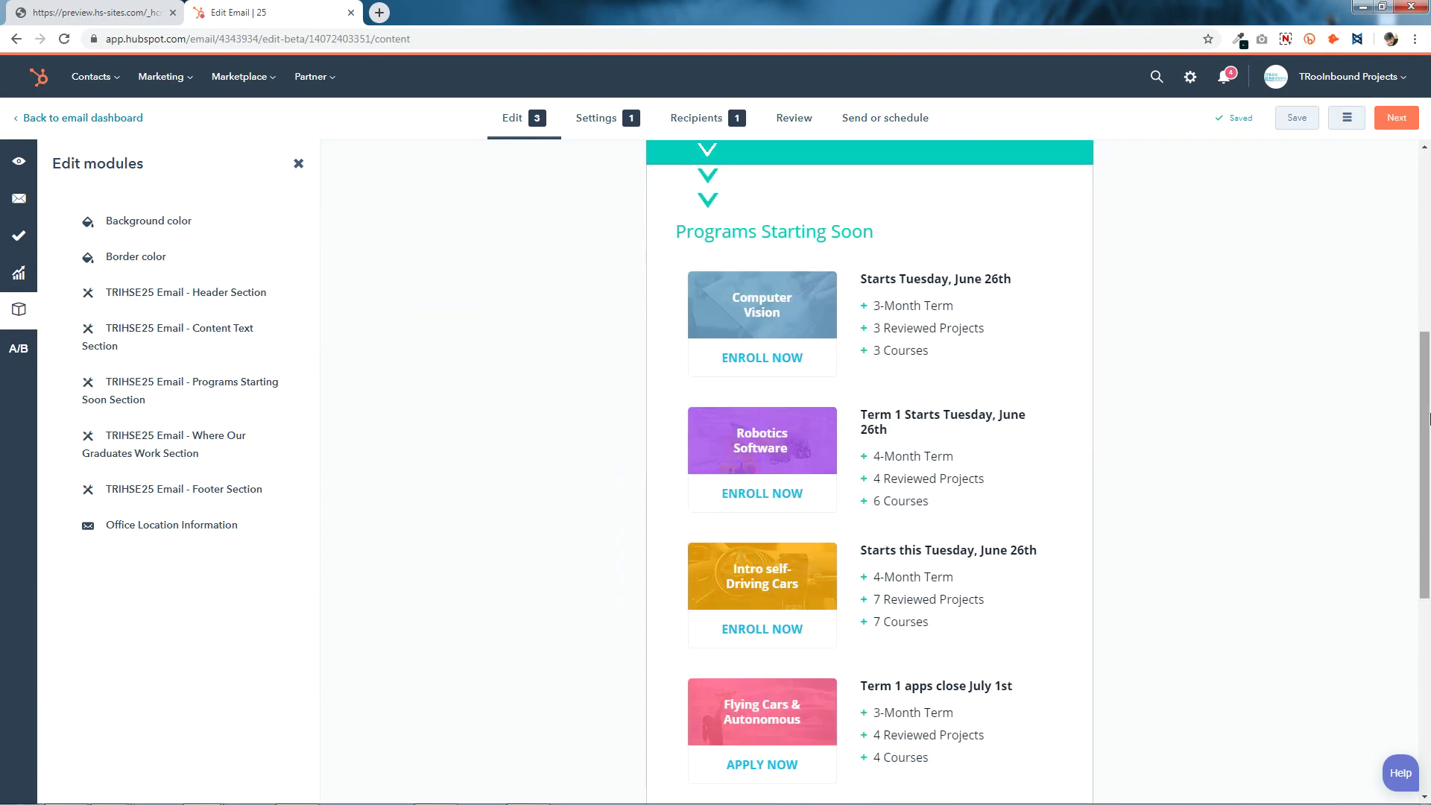
scroll(1428, 419, "down", 3)
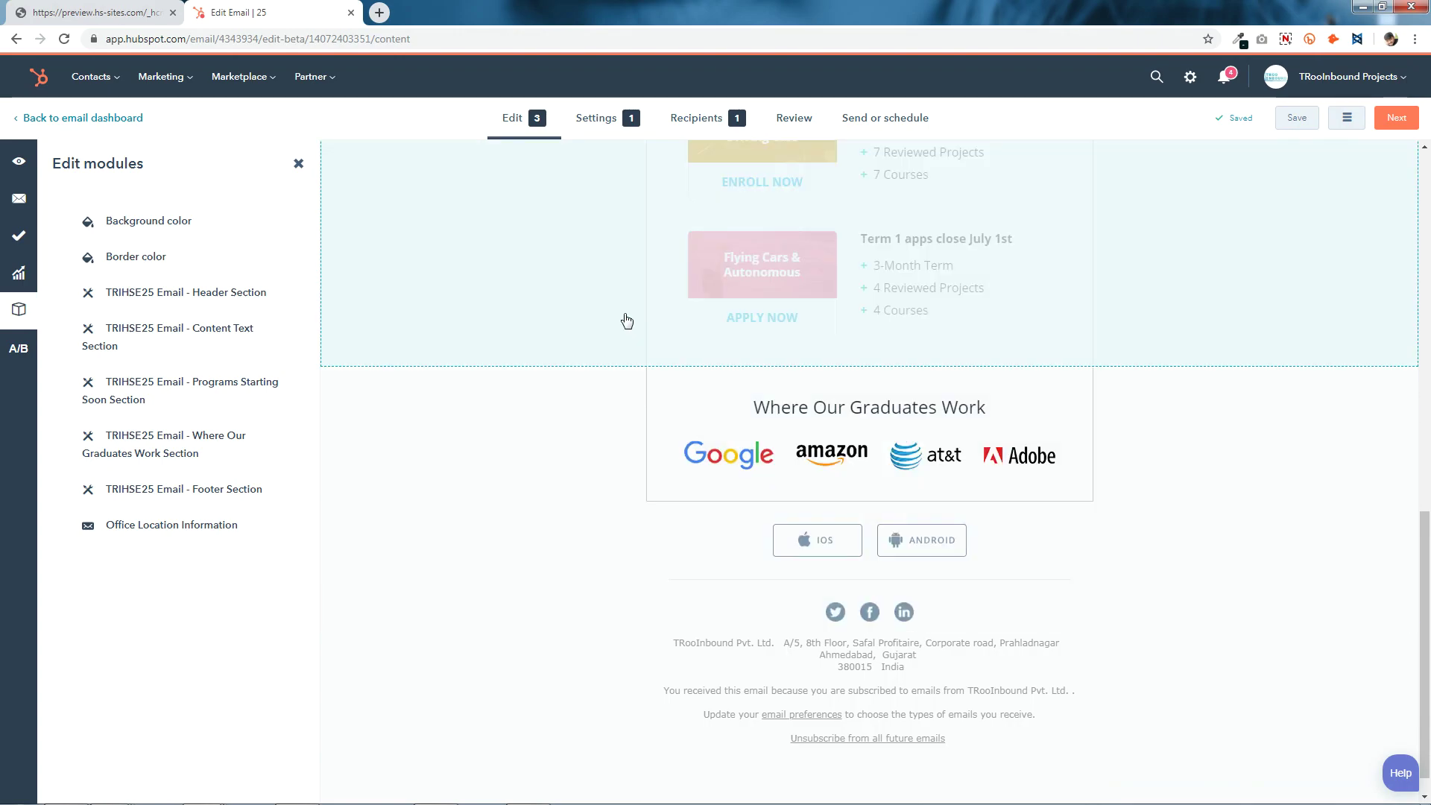
scroll(1429, 537, "up", 5)
scroll(1429, 537, "up", 6)
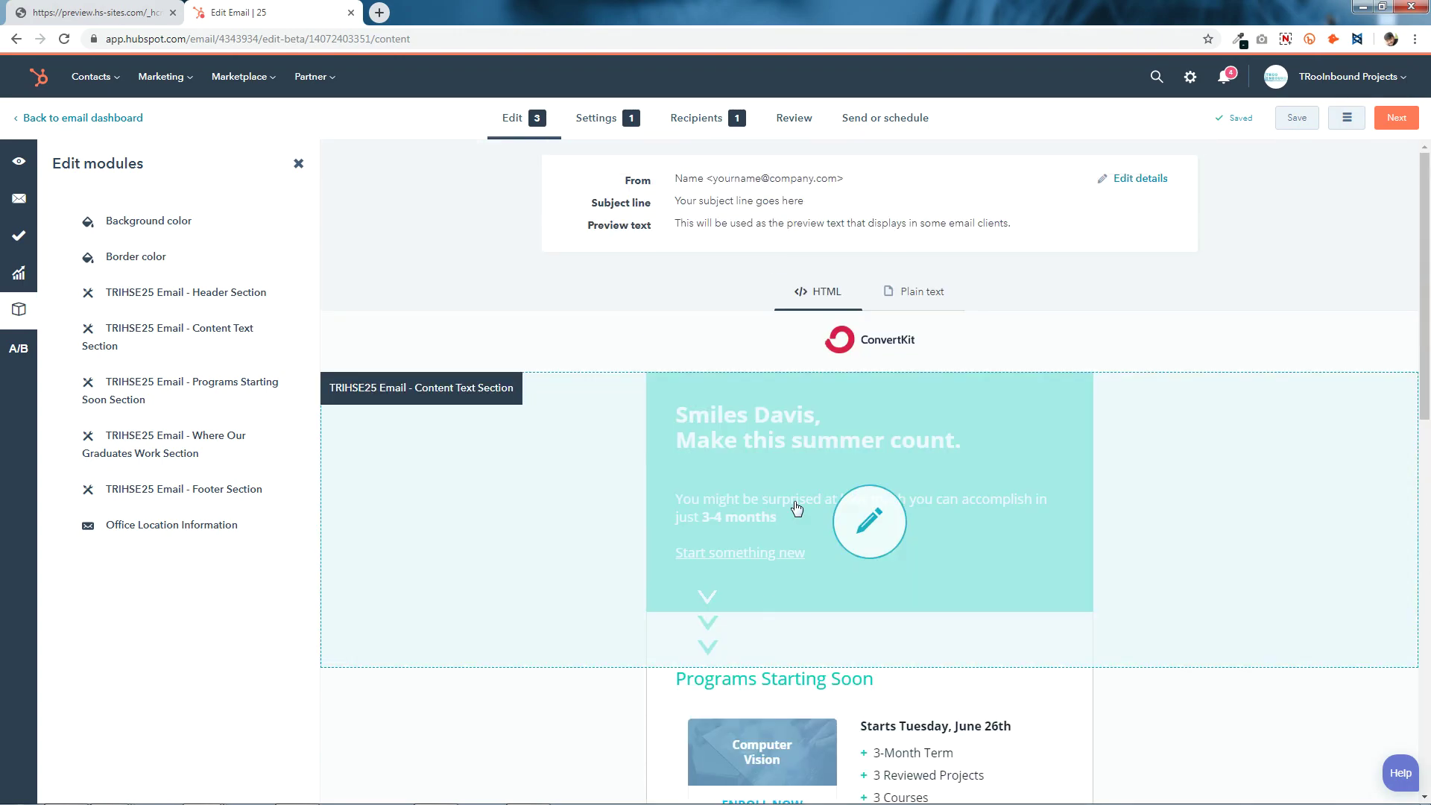
left_click(892, 530)
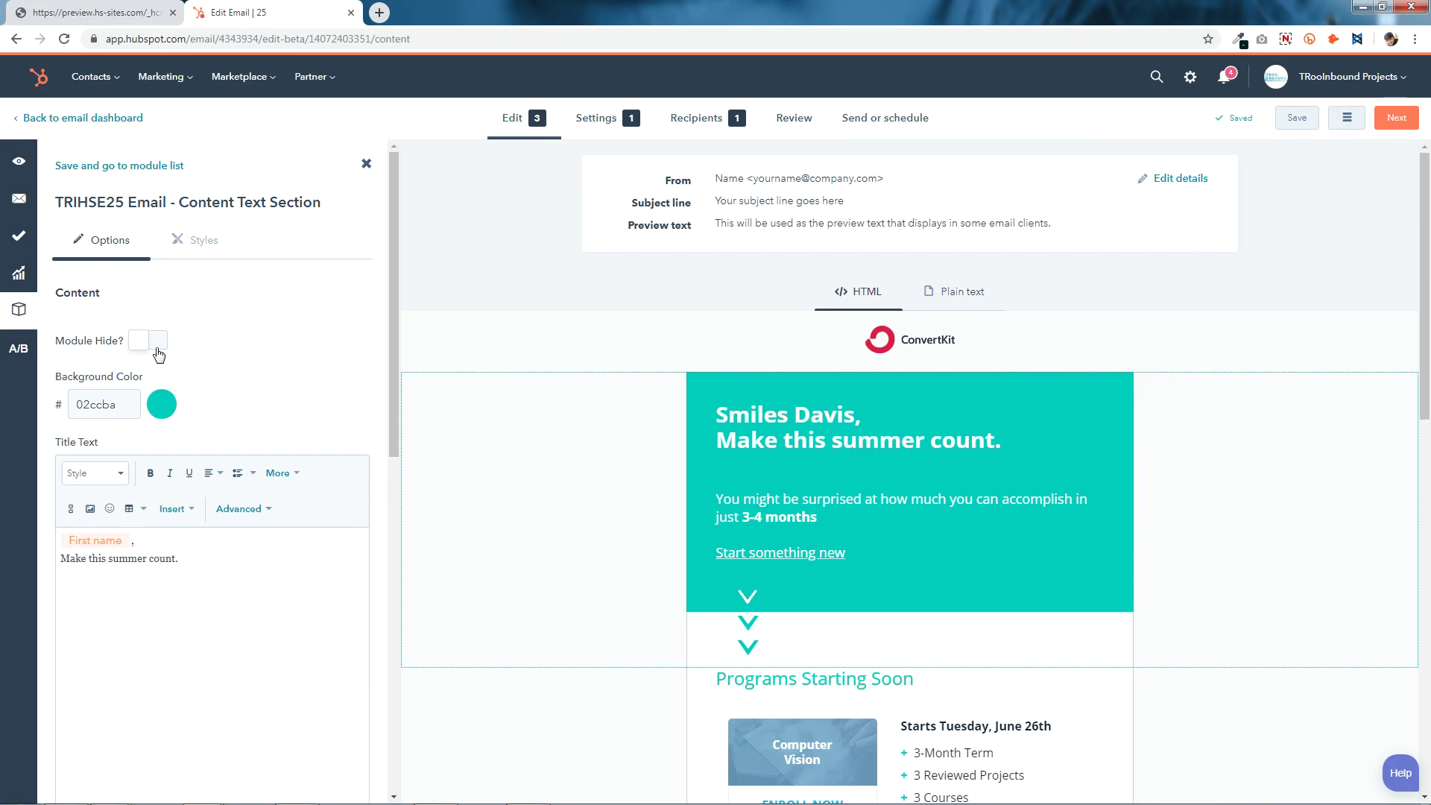
scroll(159, 350, "down", 10)
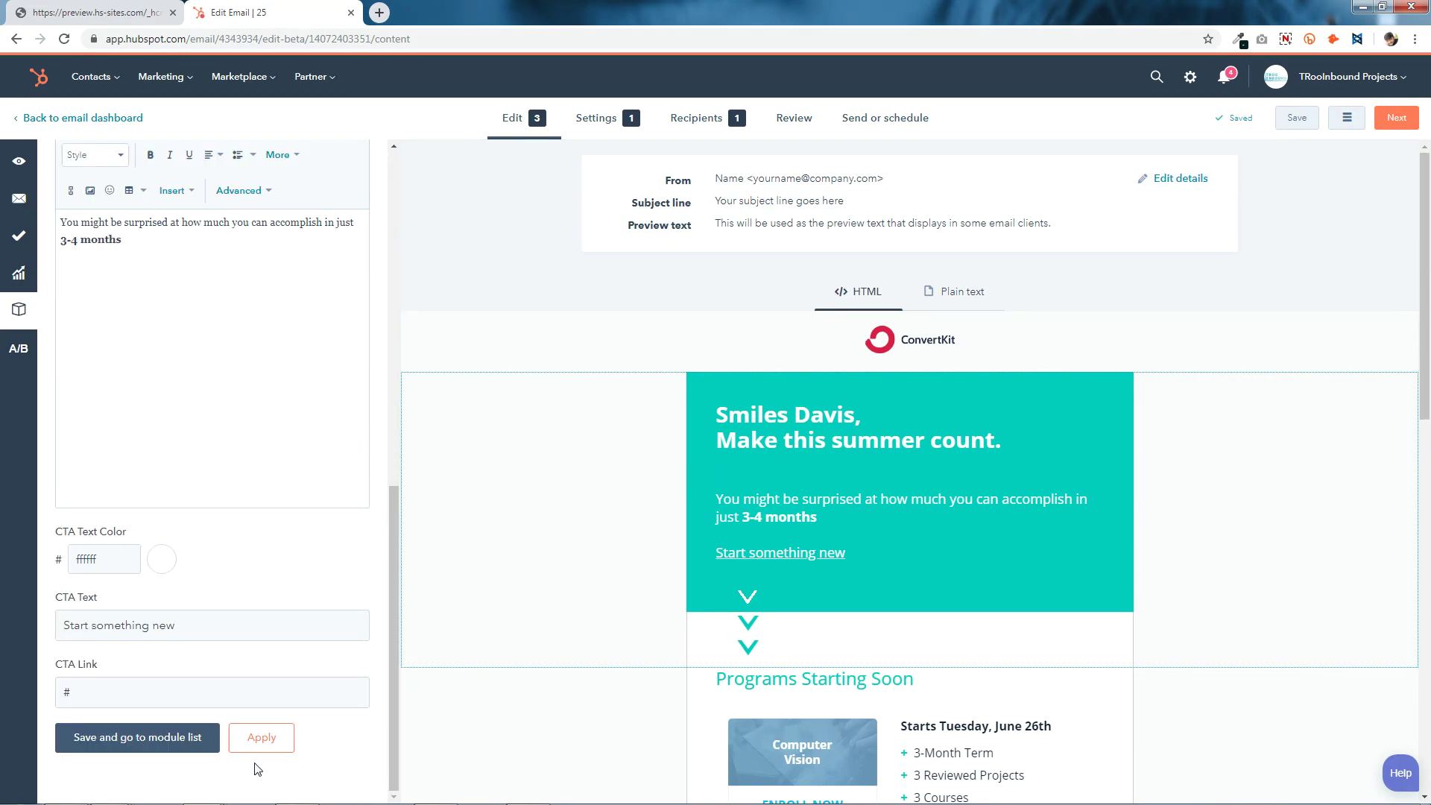
left_click(179, 739)
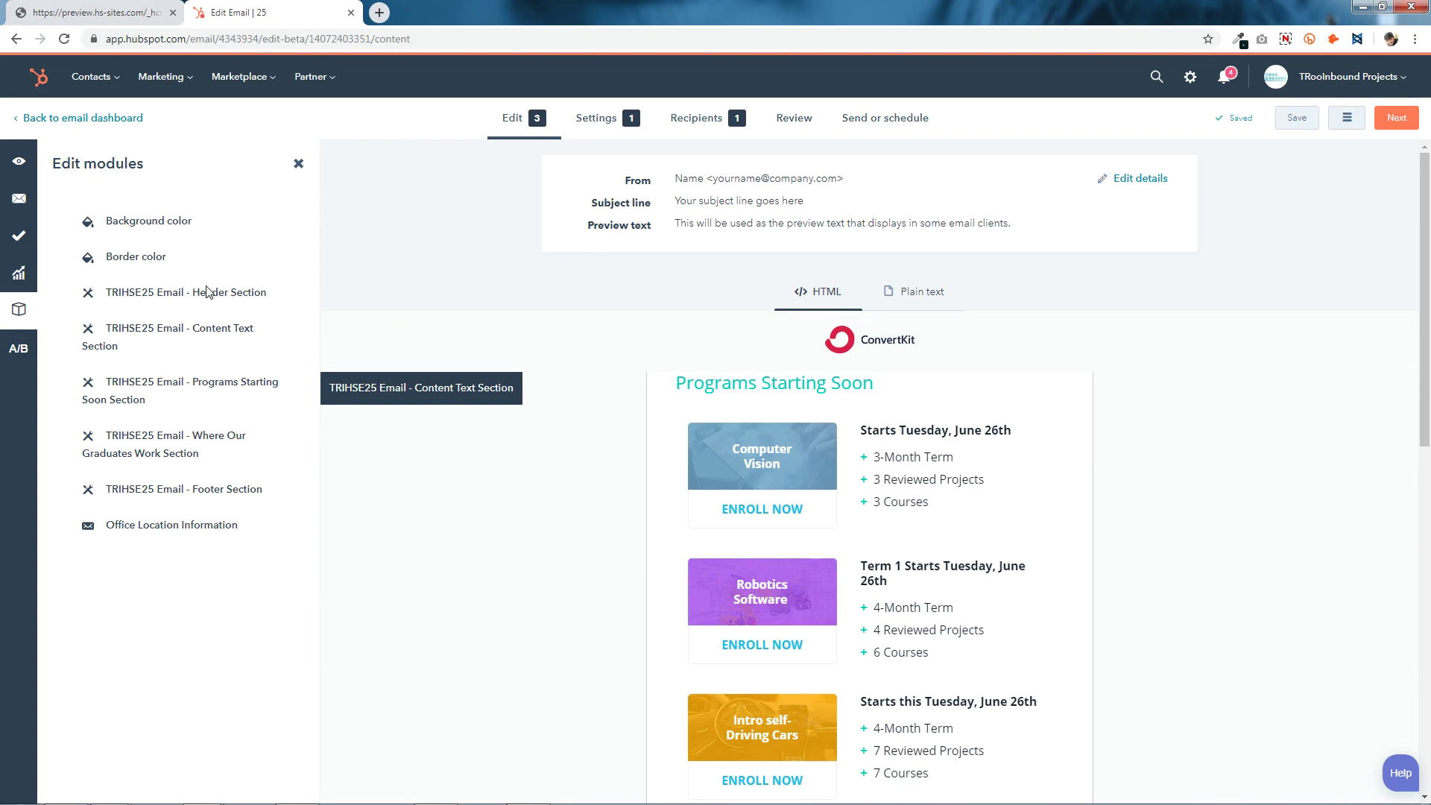
- Turn off Module Hide for the Content Text Section and save the module
left_click(178, 329)
left_click(137, 343)
scroll(224, 441, "down", 10)
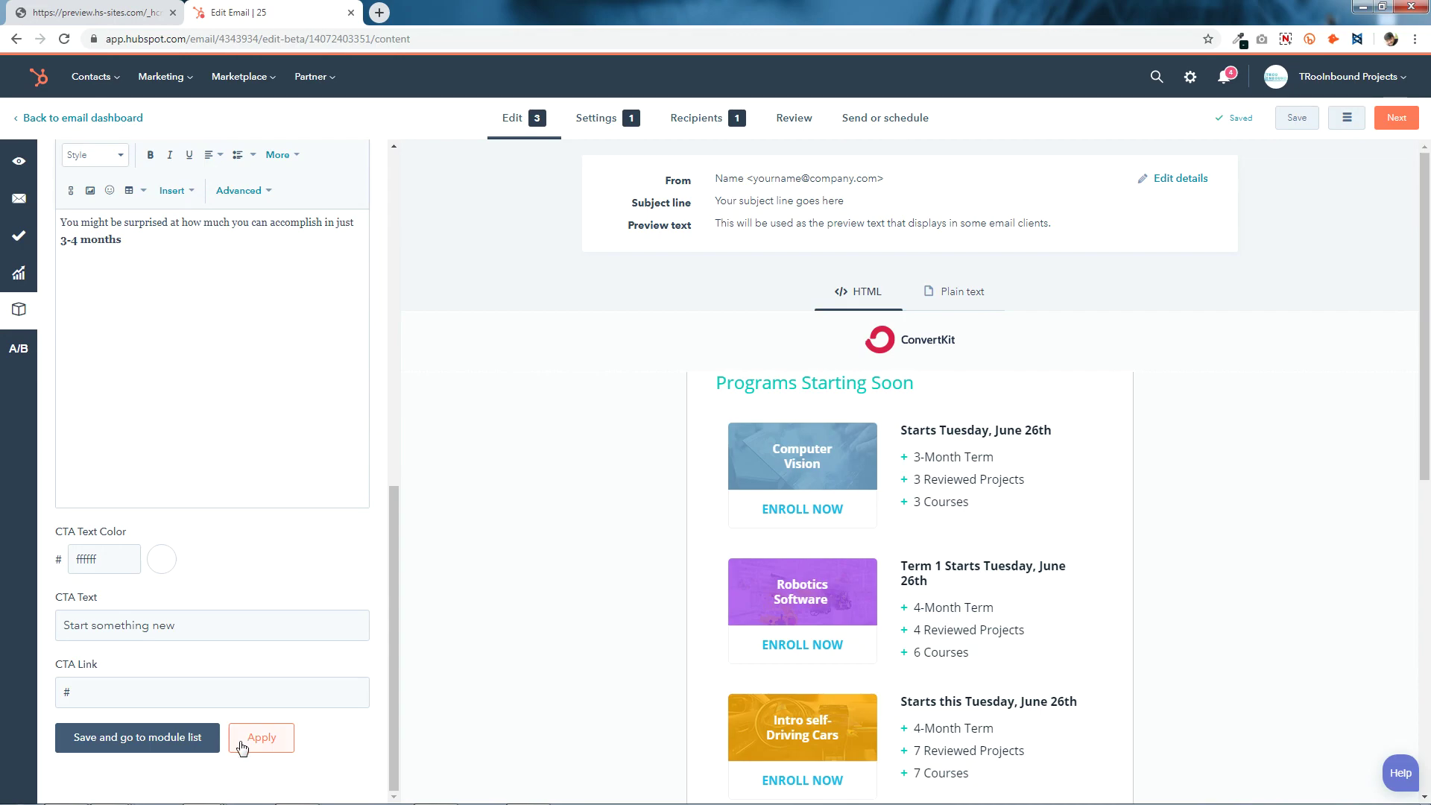
left_click(160, 729)
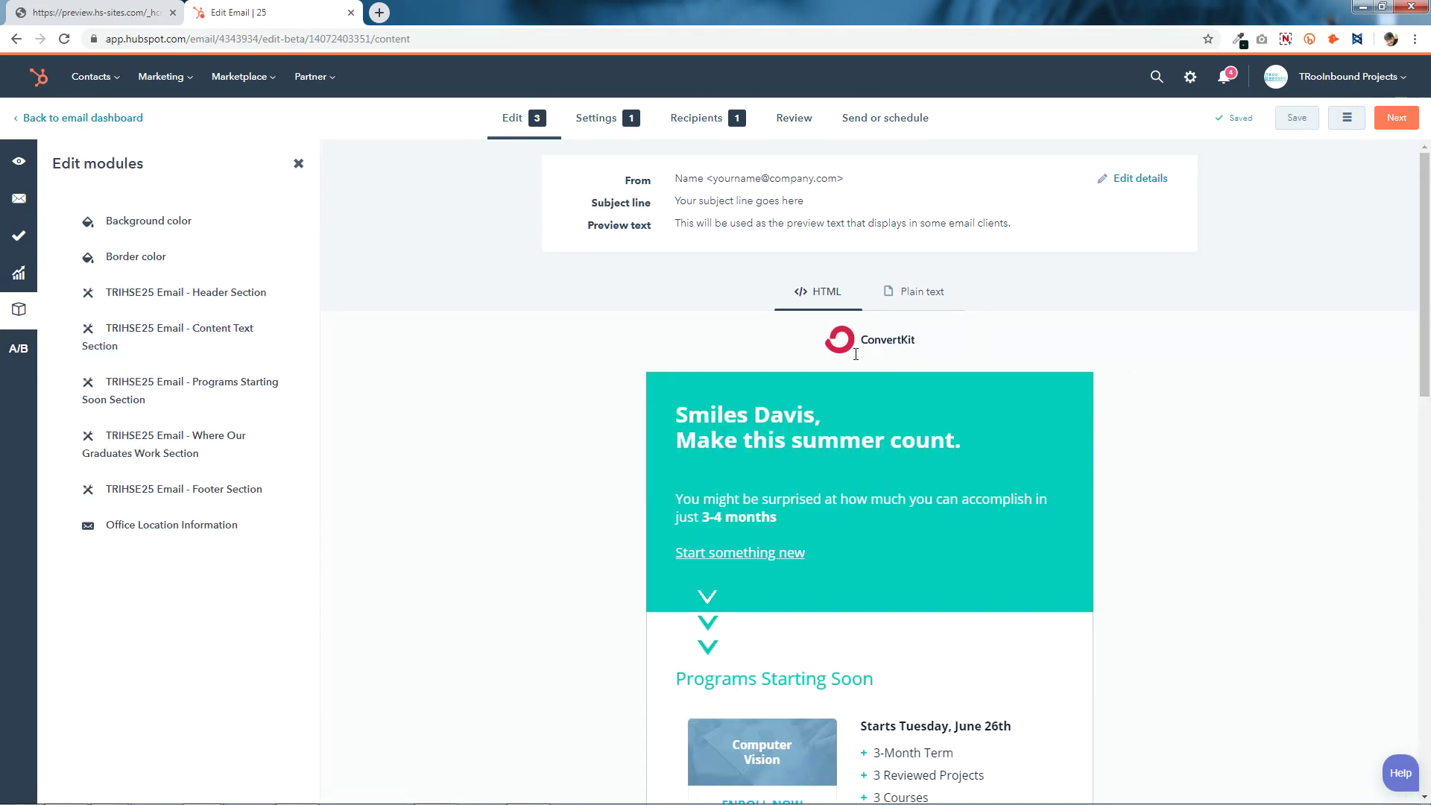
- Set the Content Text Section's Background Color to FF6E69, copied from the E - 25.txt notes in Notepad
left_click(878, 462)
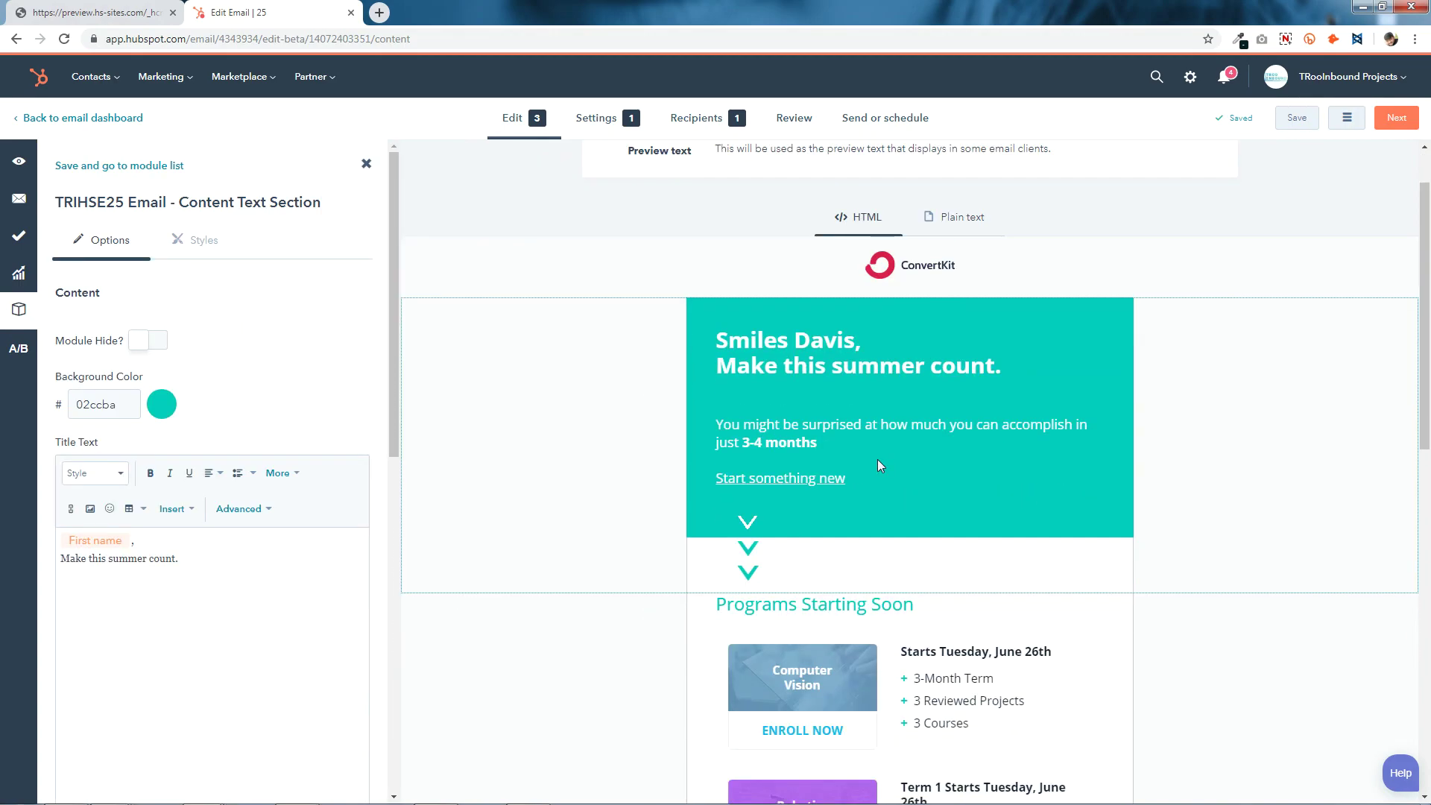
double_click(138, 407)
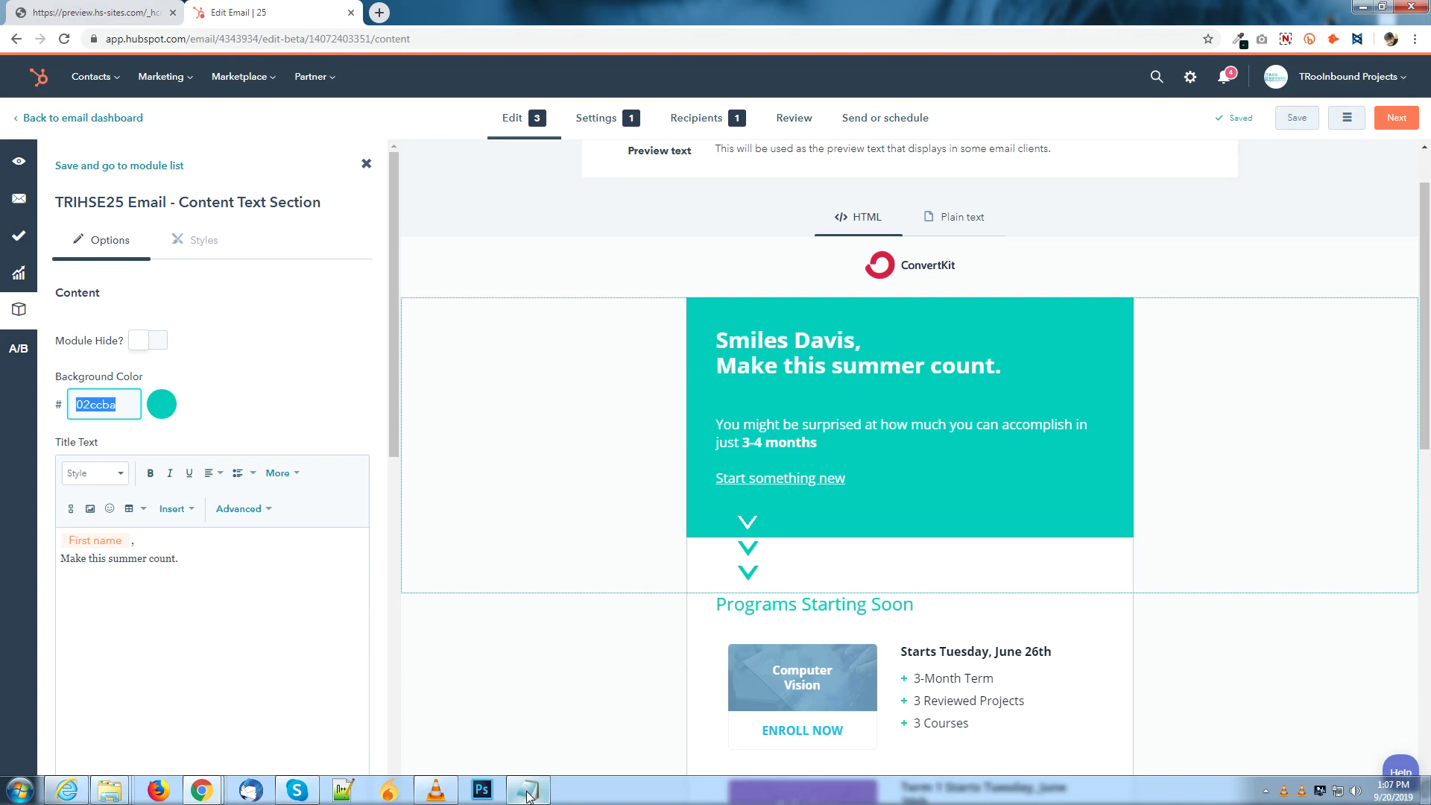
left_click(531, 790)
left_click_drag(987, 158, 1046, 156)
right_click(1043, 154)
left_click(1079, 204)
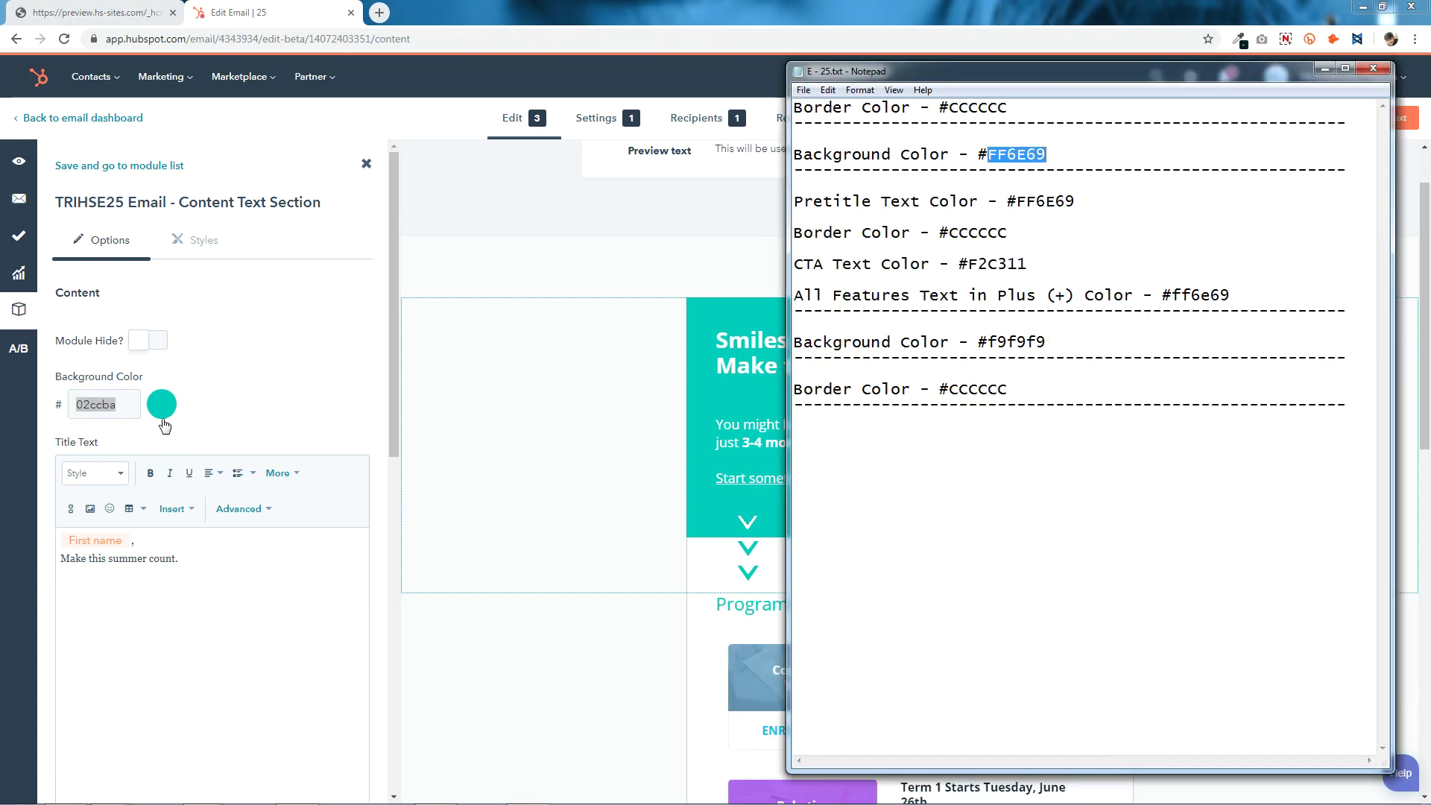
left_click(121, 405)
right_click(120, 404)
left_click(149, 446)
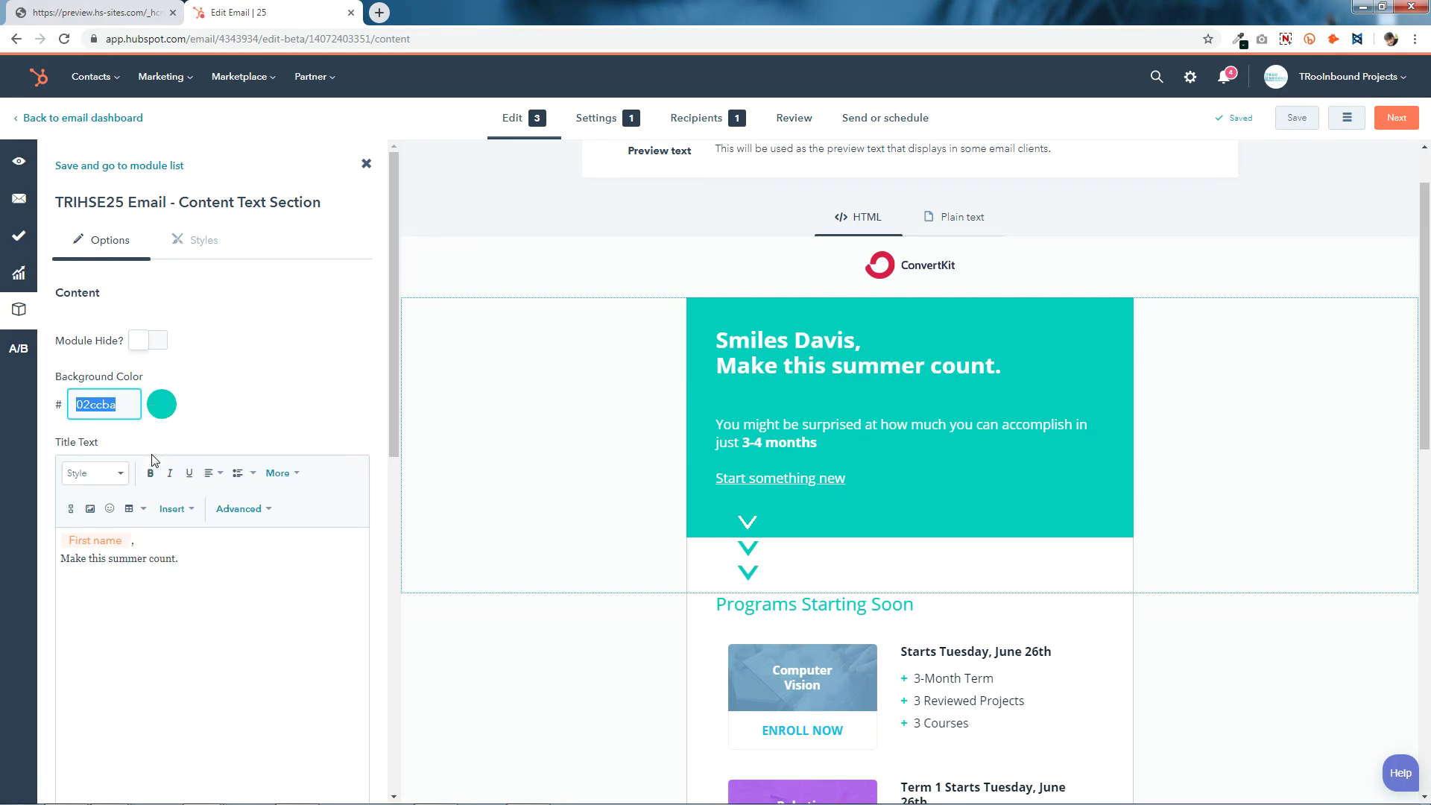
left_click(201, 425)
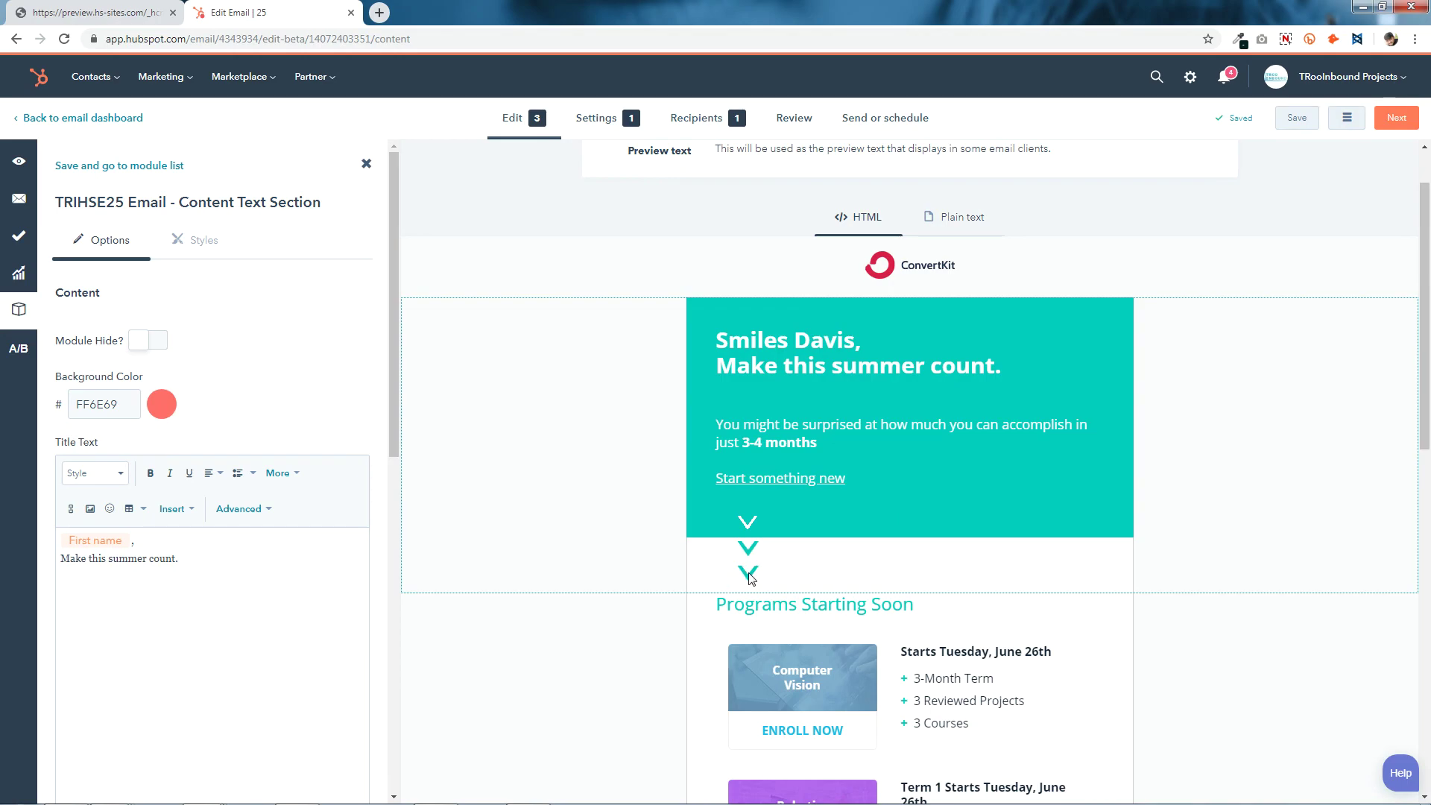
- Review the Title Text and Content Text of the Content Text Section against the email preview
left_click_drag(166, 559, 79, 545)
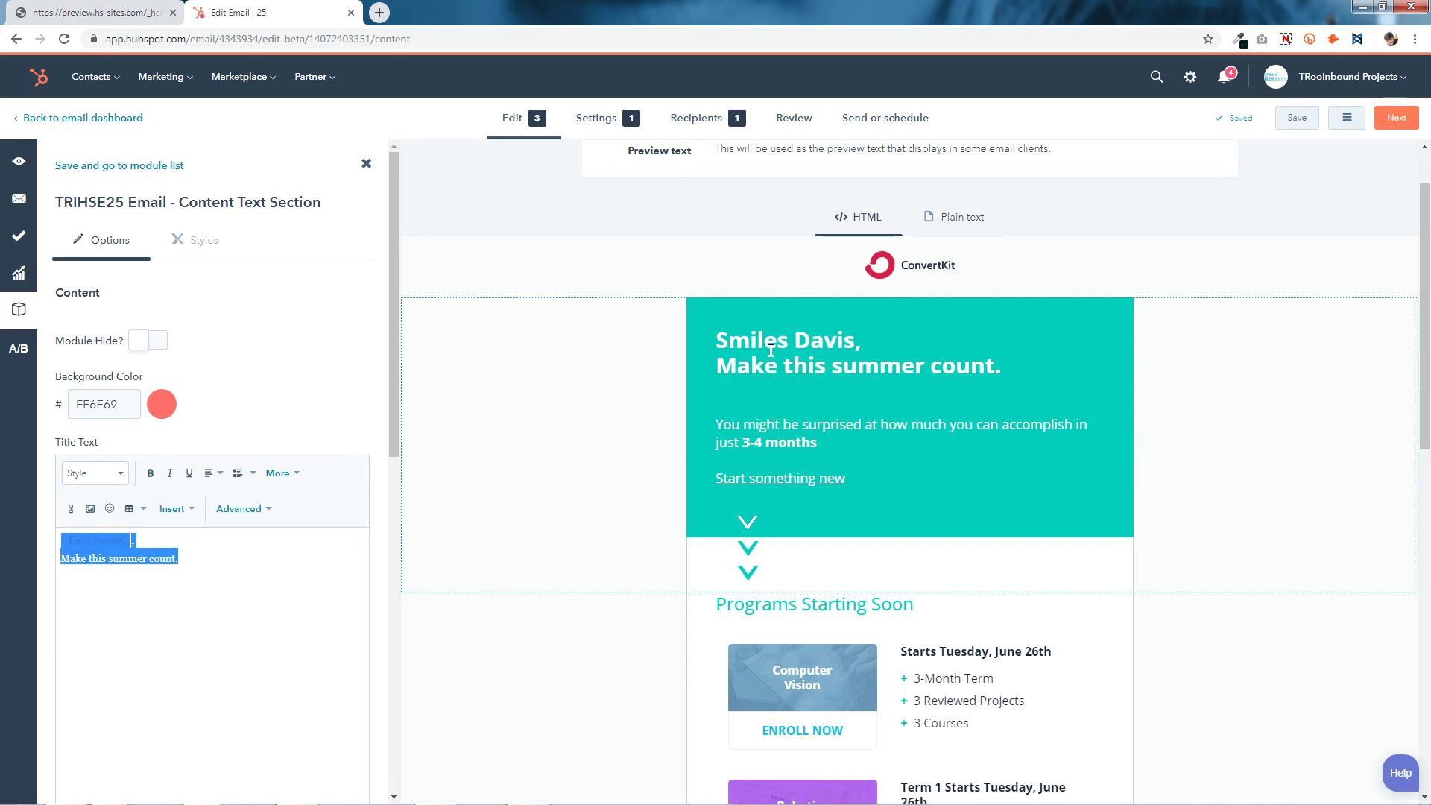
left_click(208, 636)
scroll(209, 635, "down", 7)
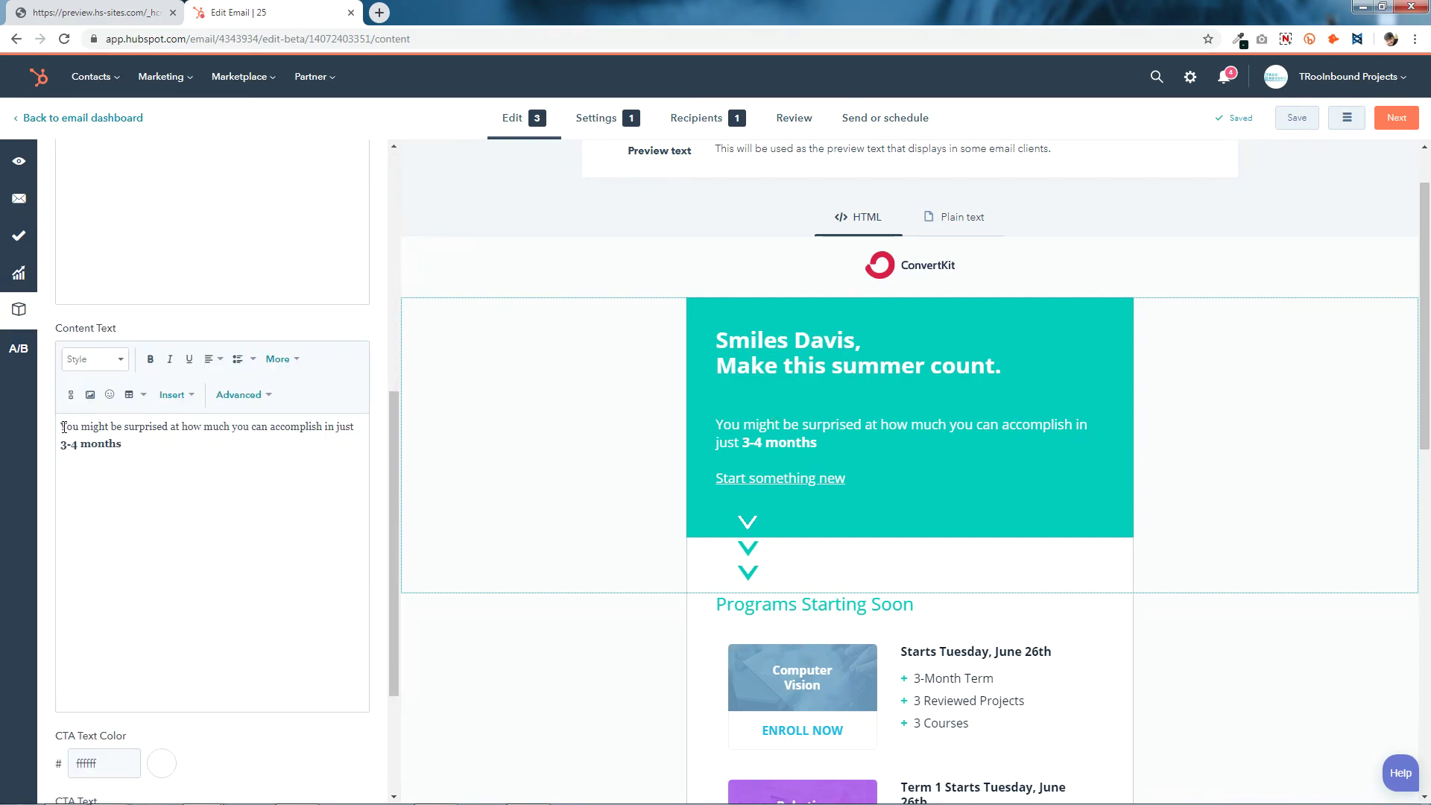
left_click_drag(63, 427, 170, 483)
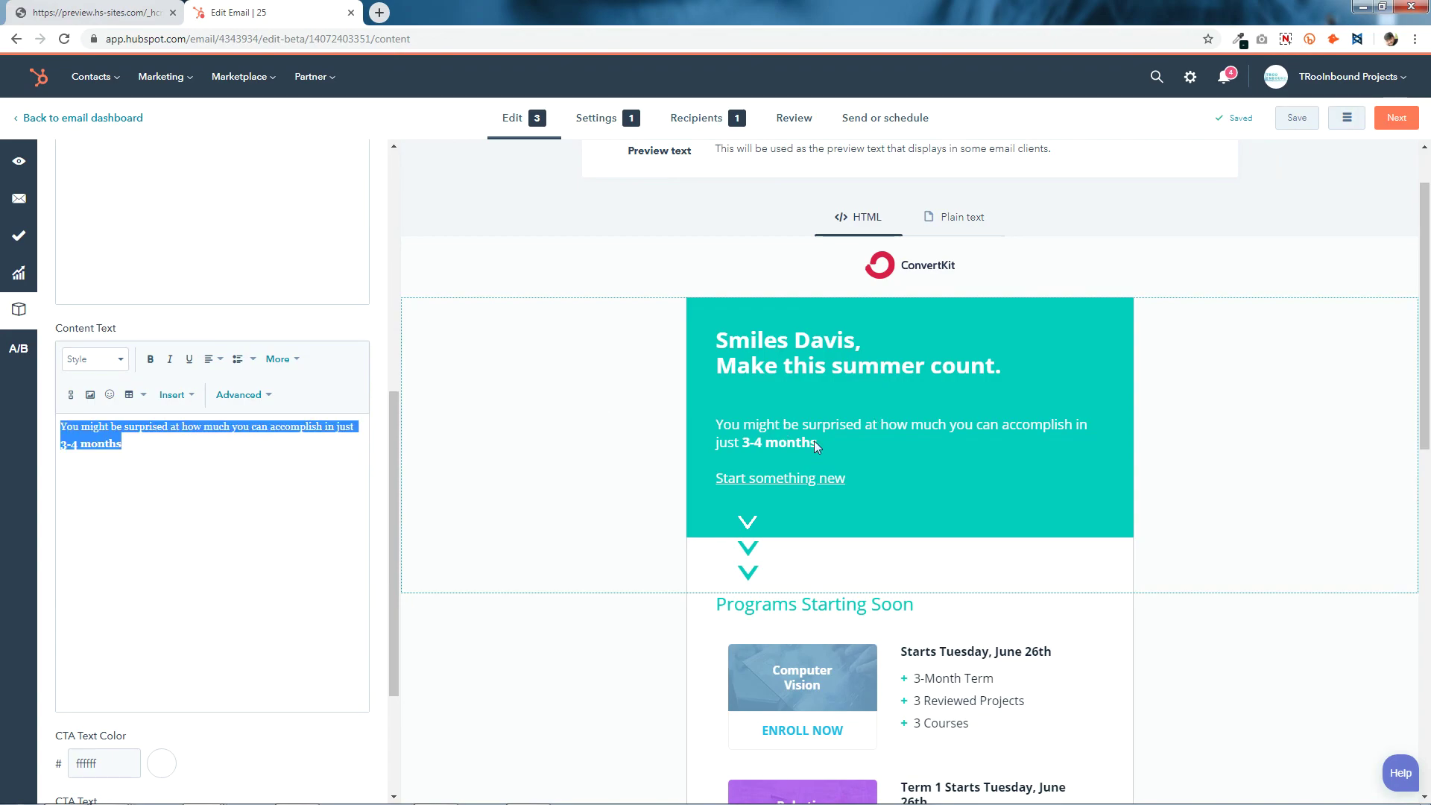
left_click(199, 463)
scroll(200, 463, "down", 3)
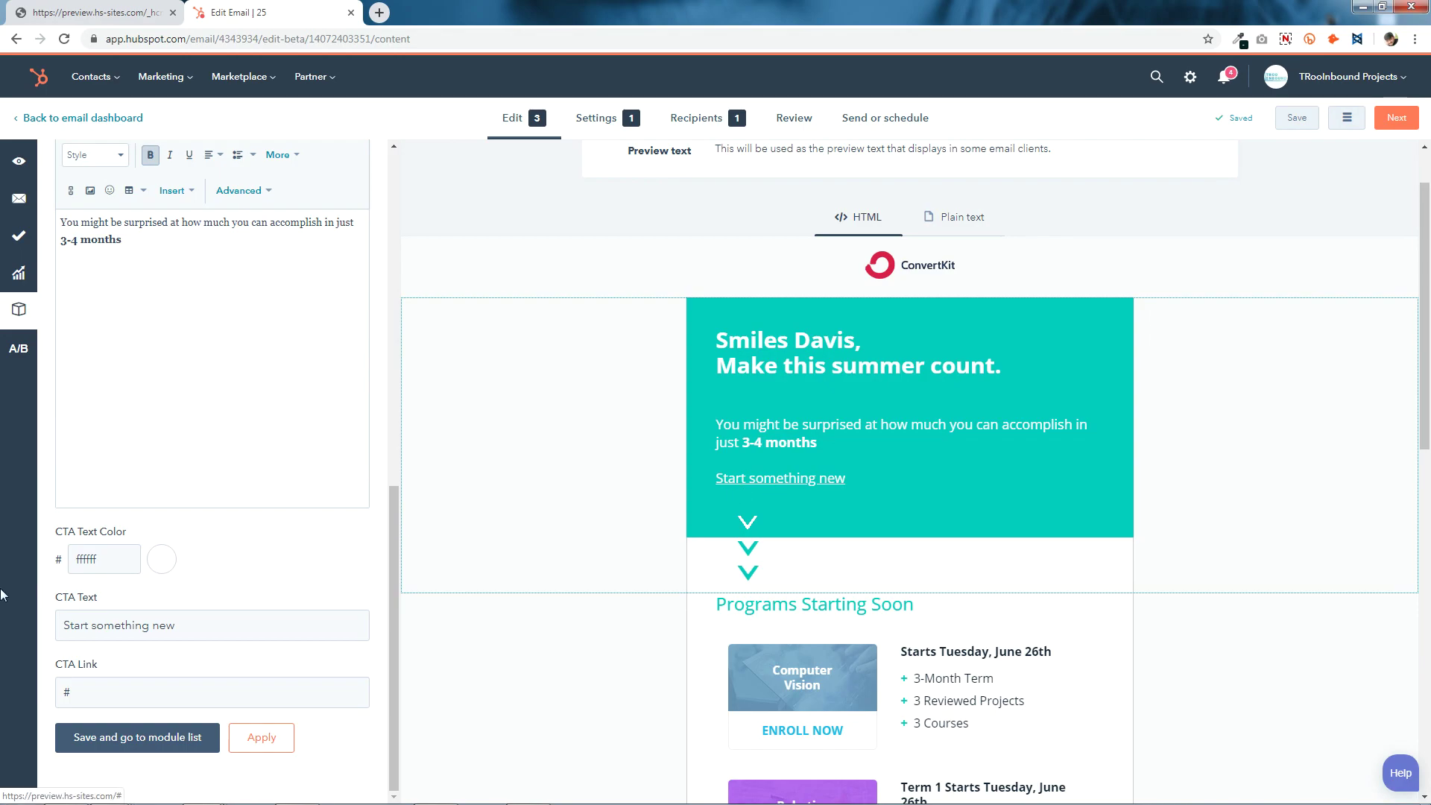
- Check the Content Text Section's CTA text colour, text and link, and save the module back to the module list
left_click(163, 559)
left_click(172, 563)
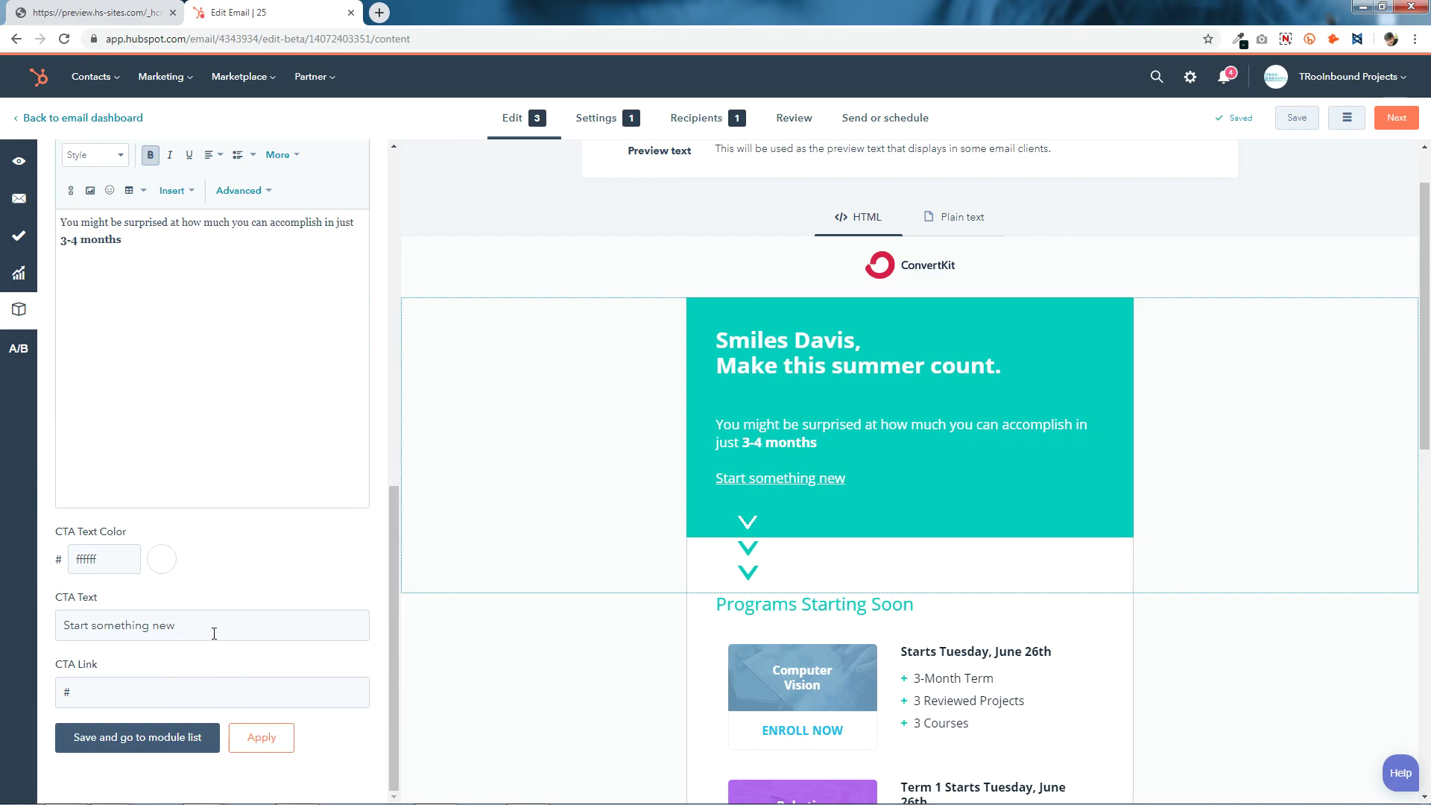
left_click_drag(214, 631, 0, 626)
left_click(202, 629)
left_click(86, 693)
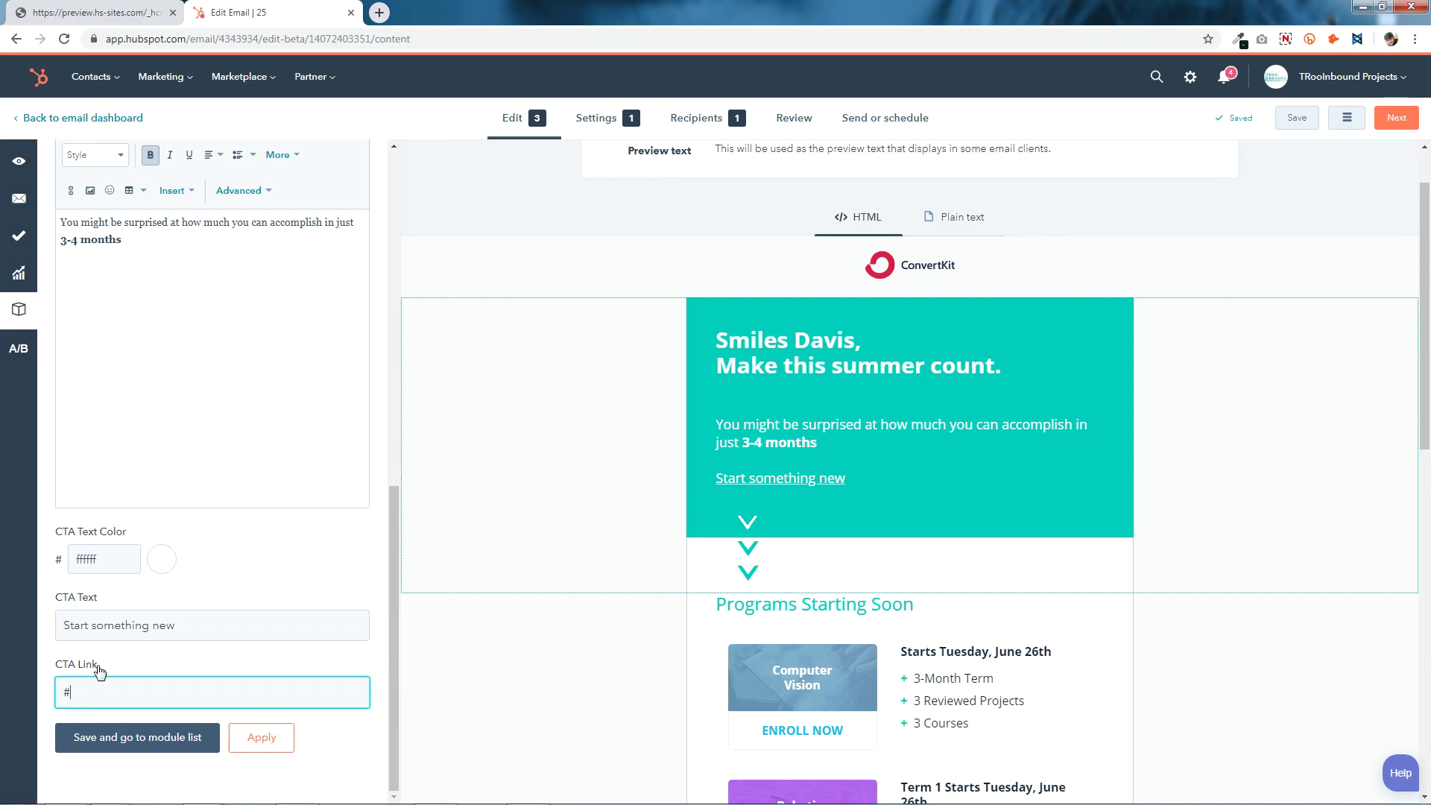
left_click(262, 742)
left_click(192, 738)
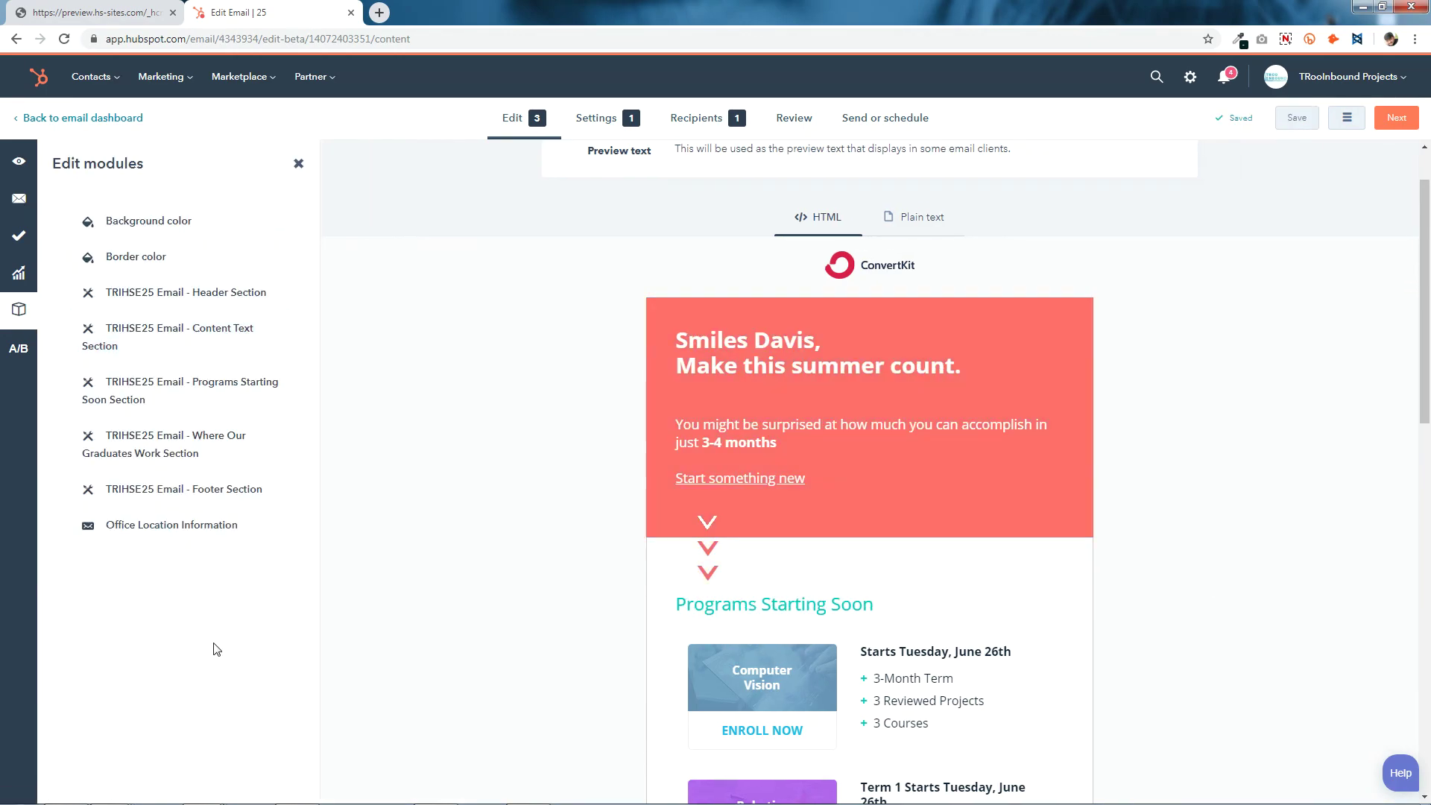
- Hide the TRIHSE25 Email - Programs Starting Soon Section module and save back to the module list
scroll(878, 386, "down", 4)
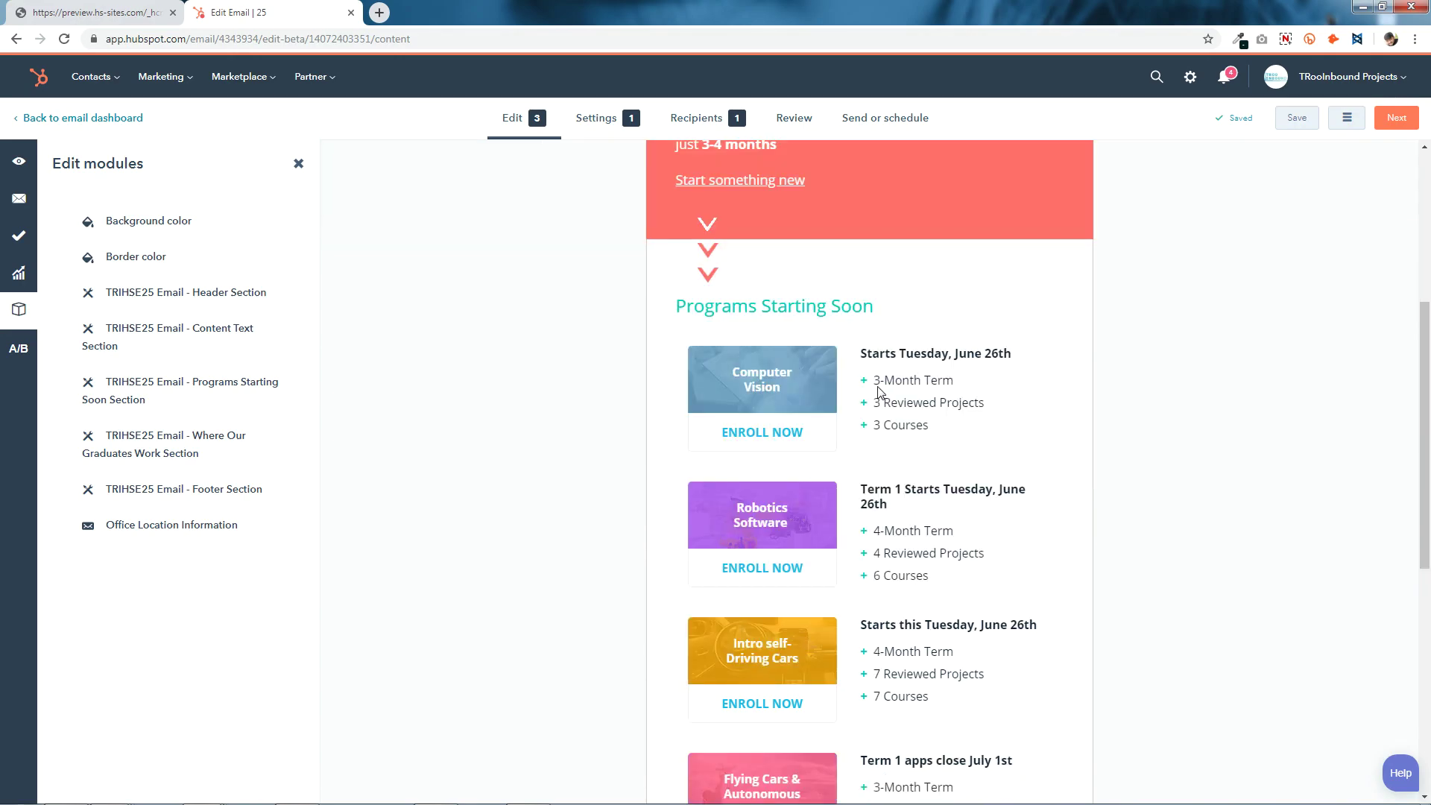
scroll(878, 389, "down", 3)
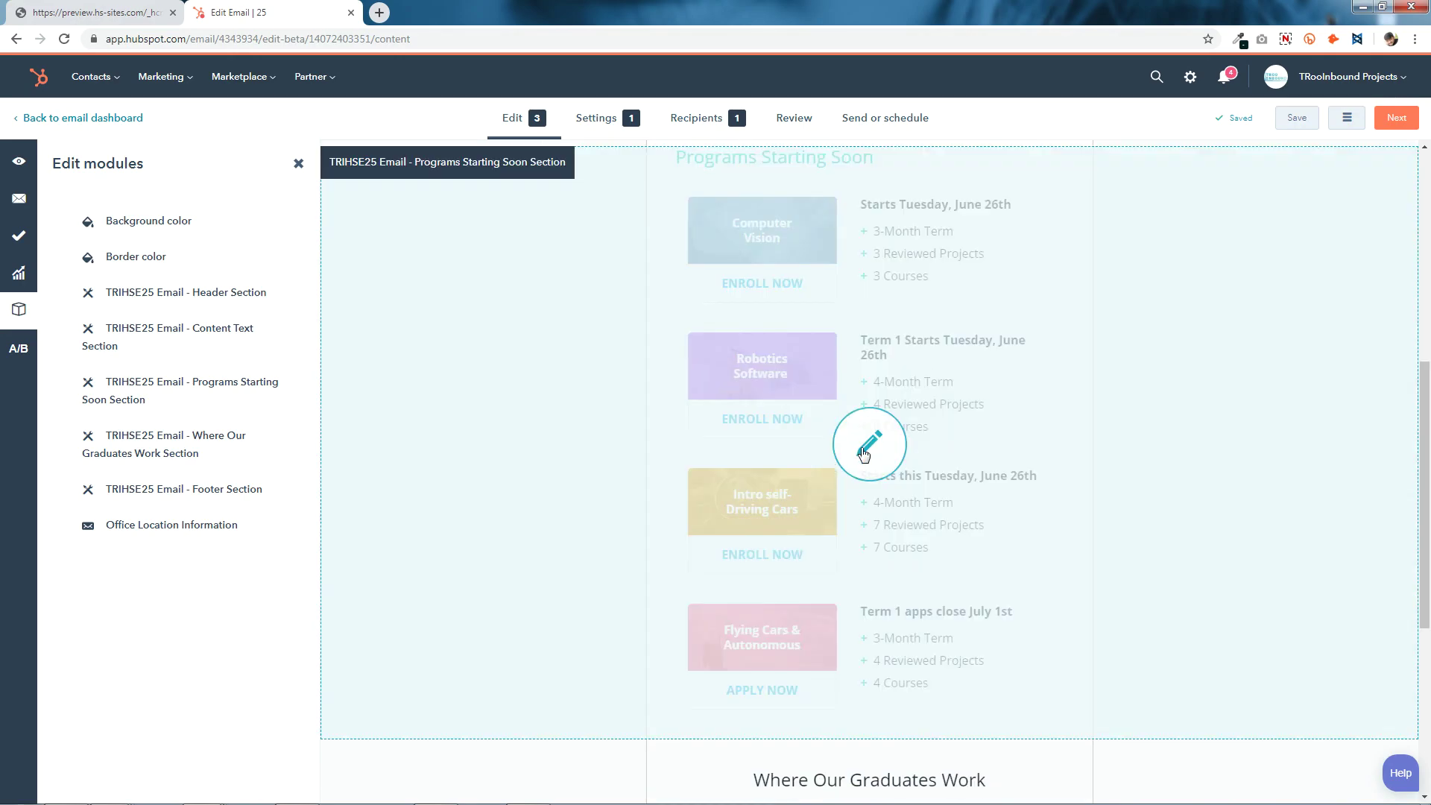
left_click(874, 441)
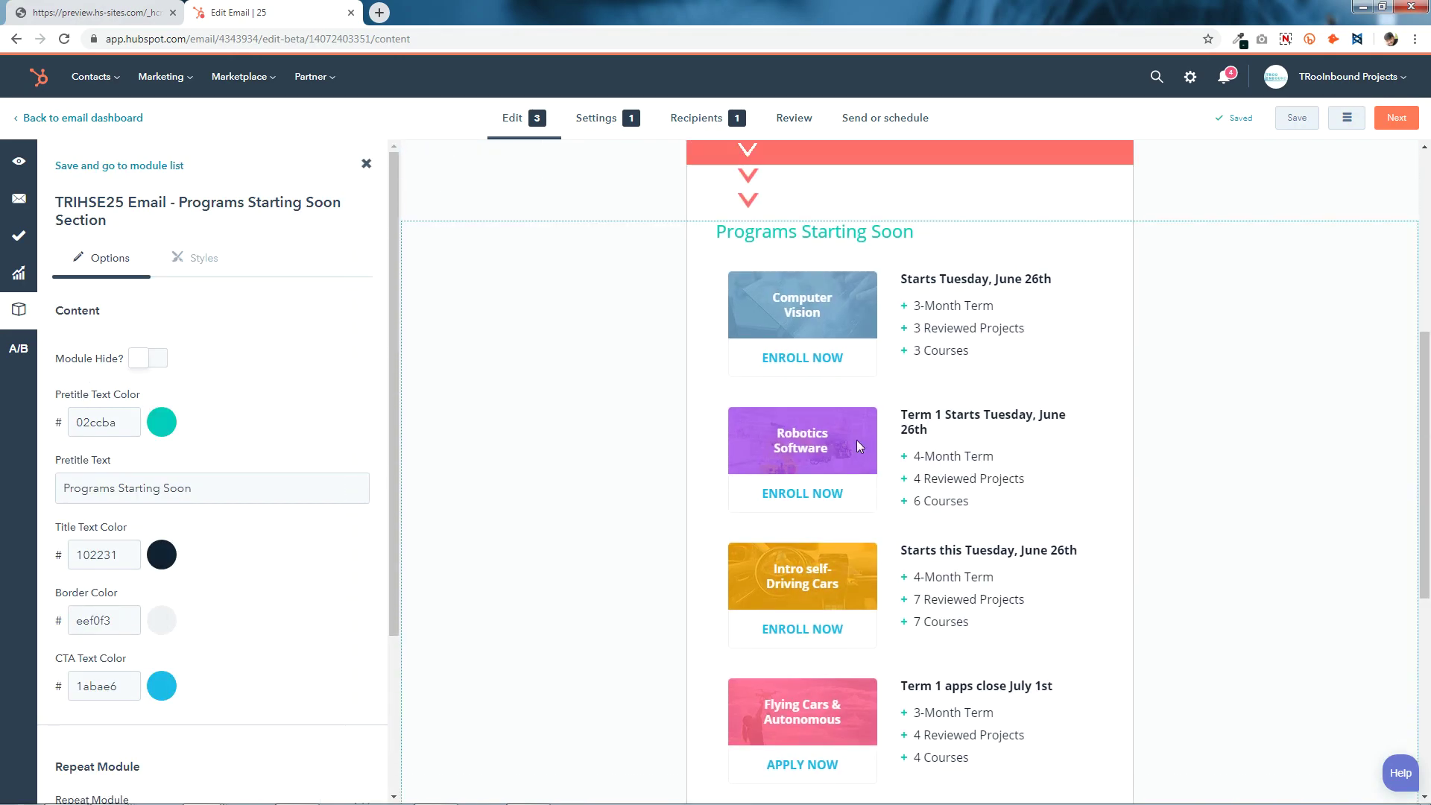
left_click(158, 359)
scroll(168, 365, "down", 3)
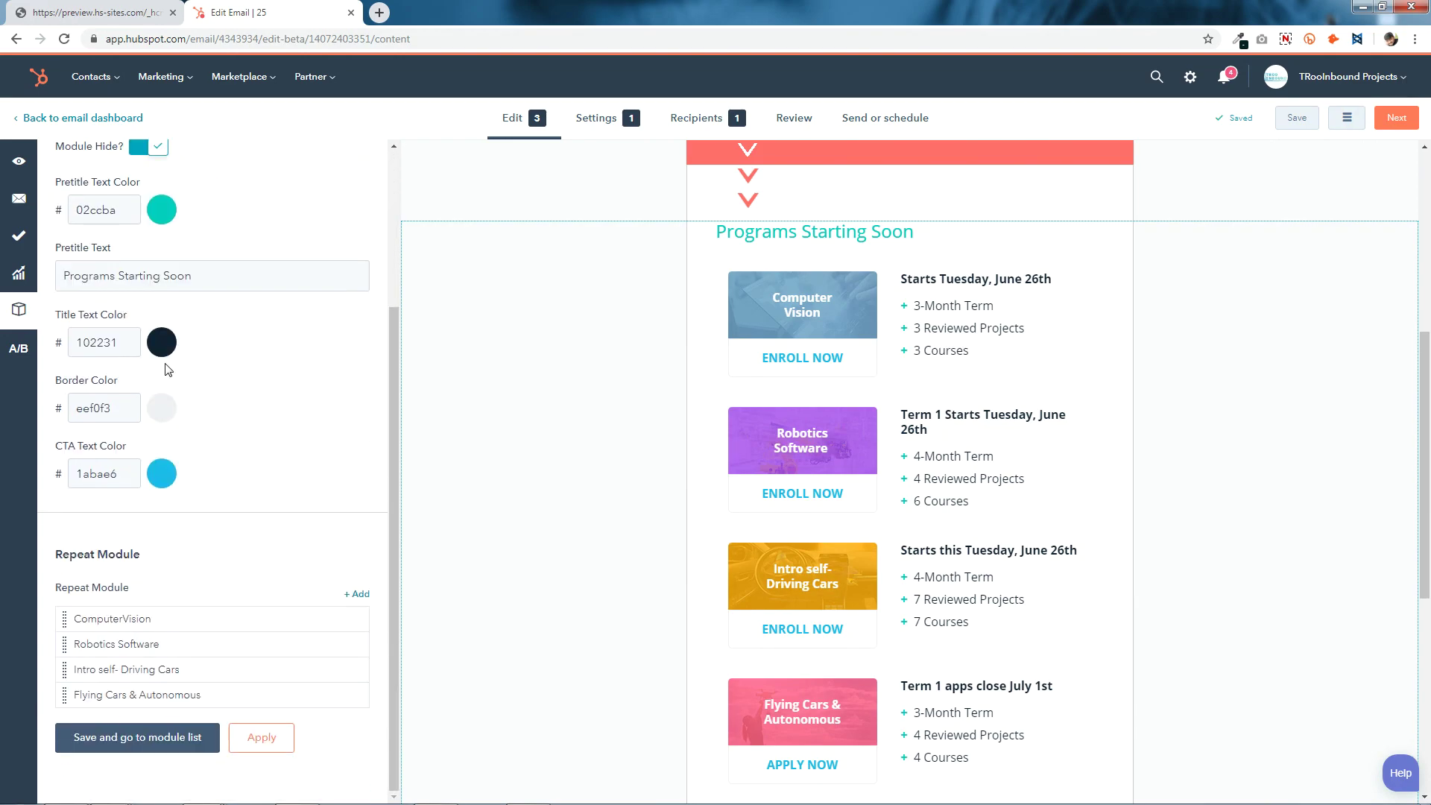
left_click(240, 744)
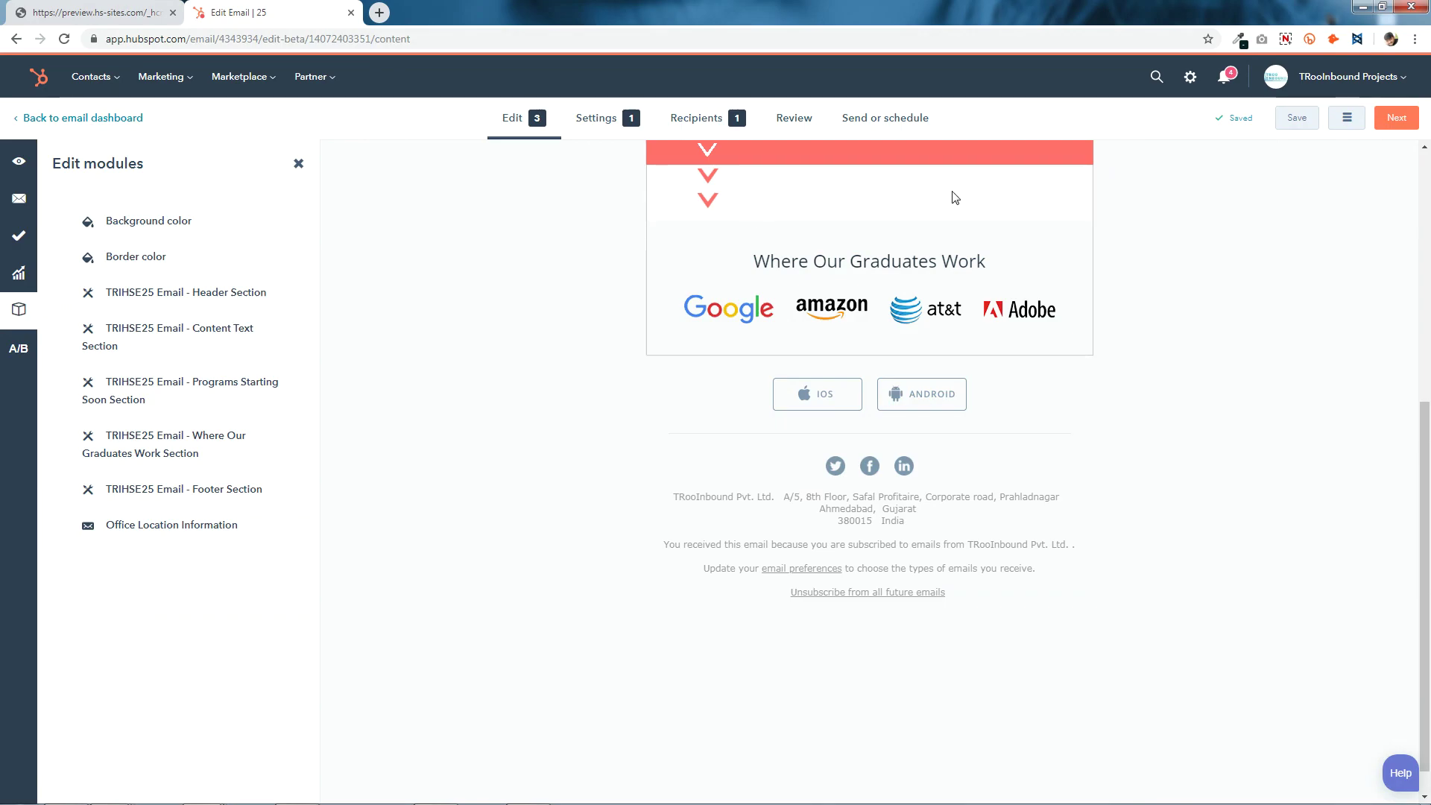
- Turn off Module Hide for the Programs Starting Soon Section and save back to the module list
left_click(213, 389)
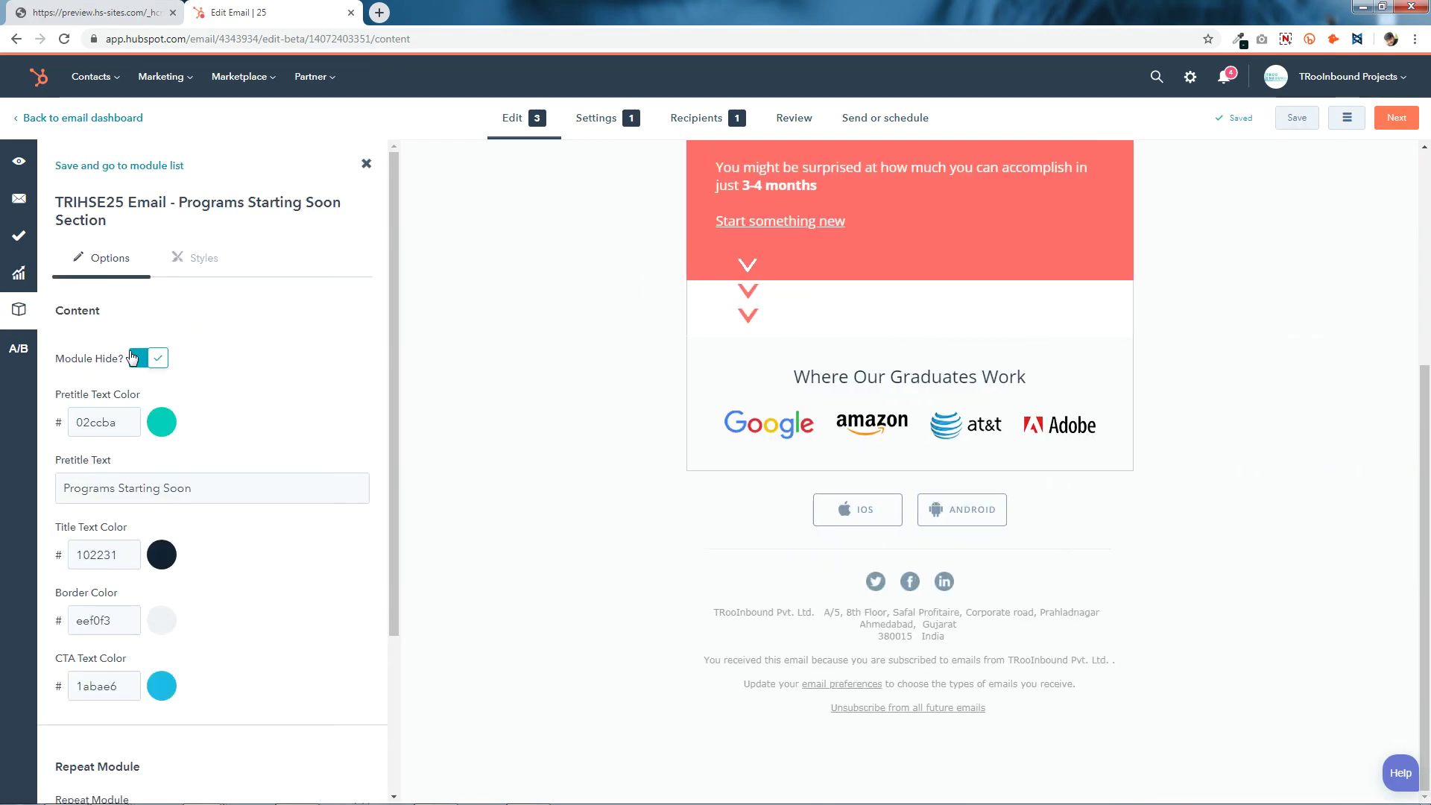
left_click(154, 368)
scroll(201, 414, "down", 3)
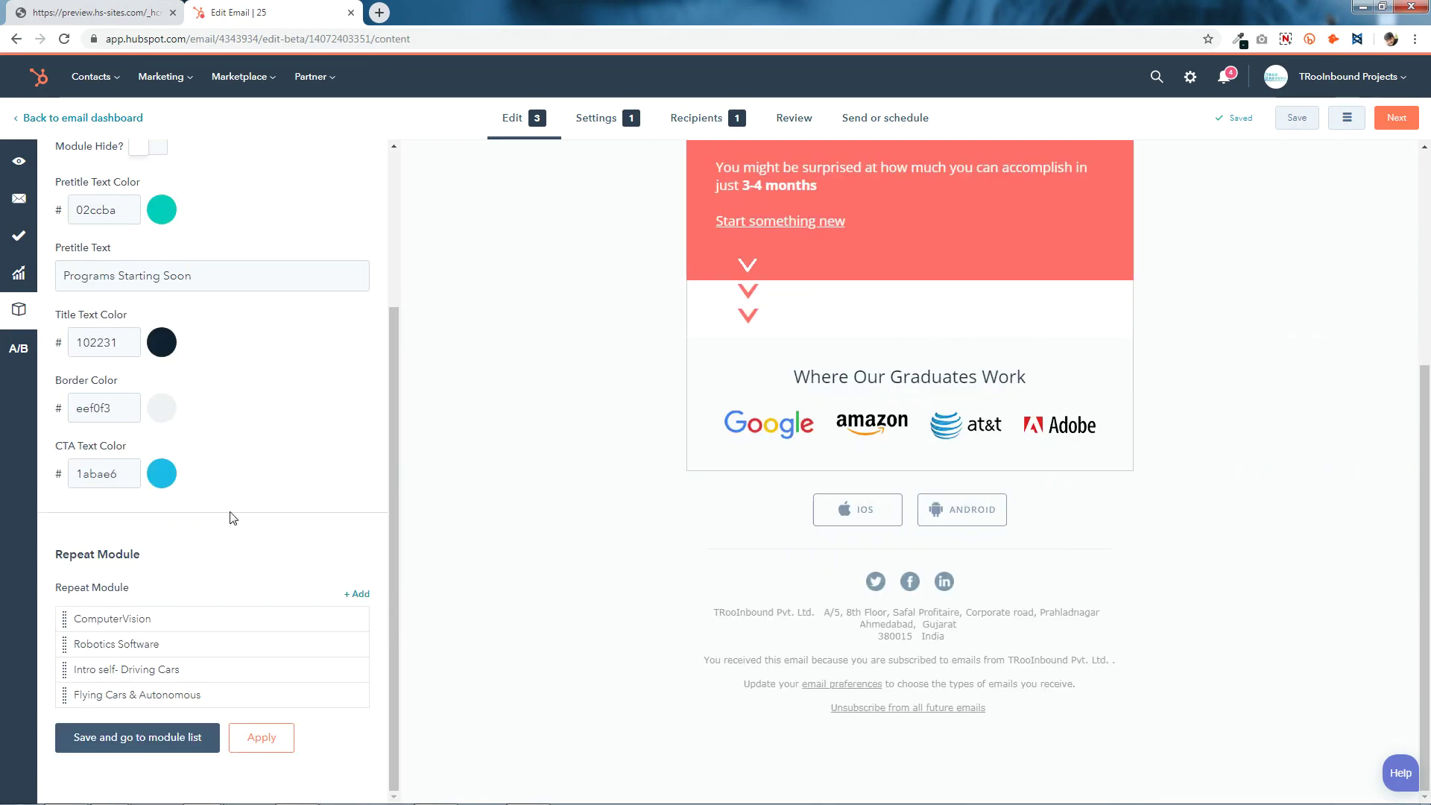
left_click(269, 740)
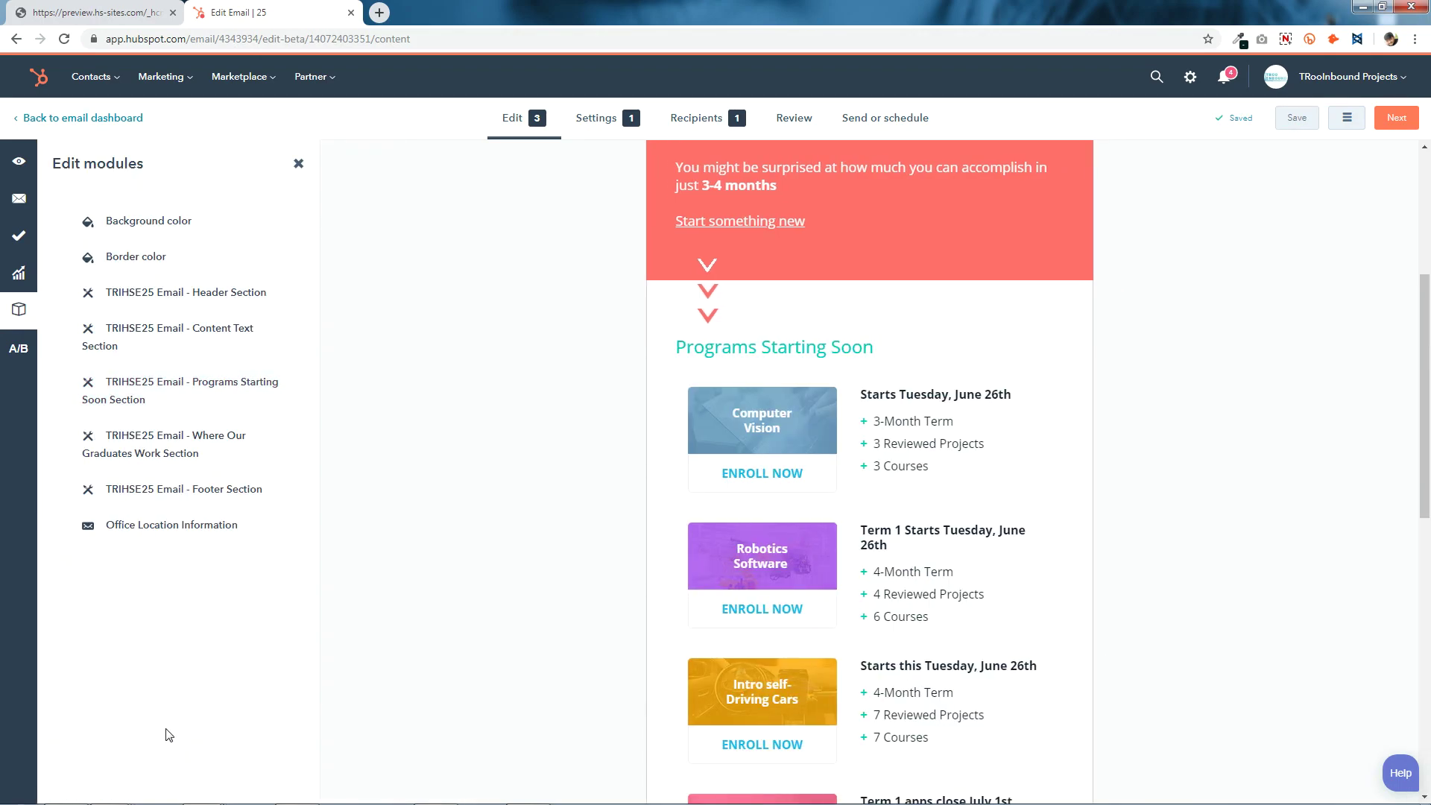
- Set the Programs Starting Soon Section's Pretitle Text Color to FF6E69, copied from the E - 25.txt notes in Notepad
left_click(827, 565)
scroll(264, 588, "down", 3)
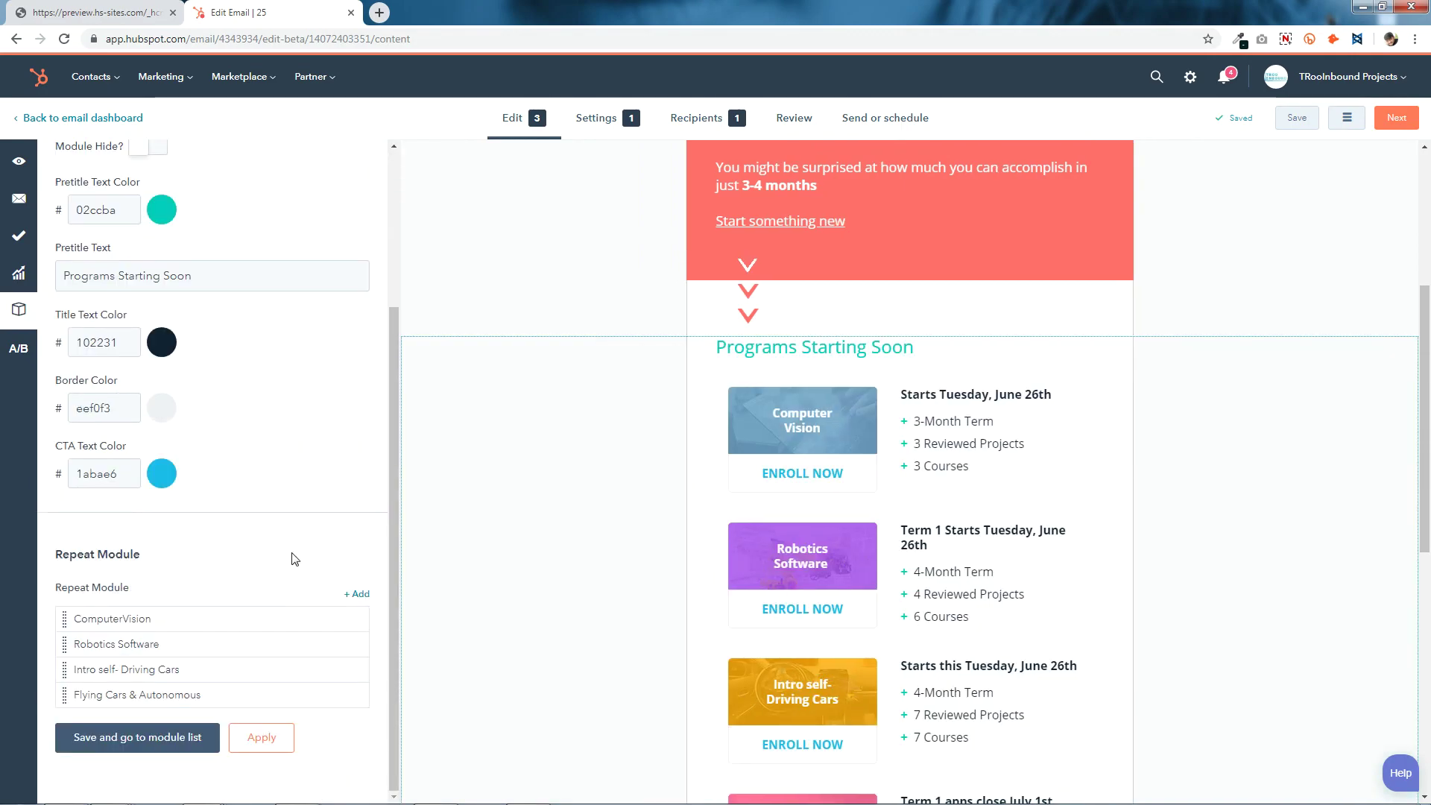
scroll(943, 446, "down", 2)
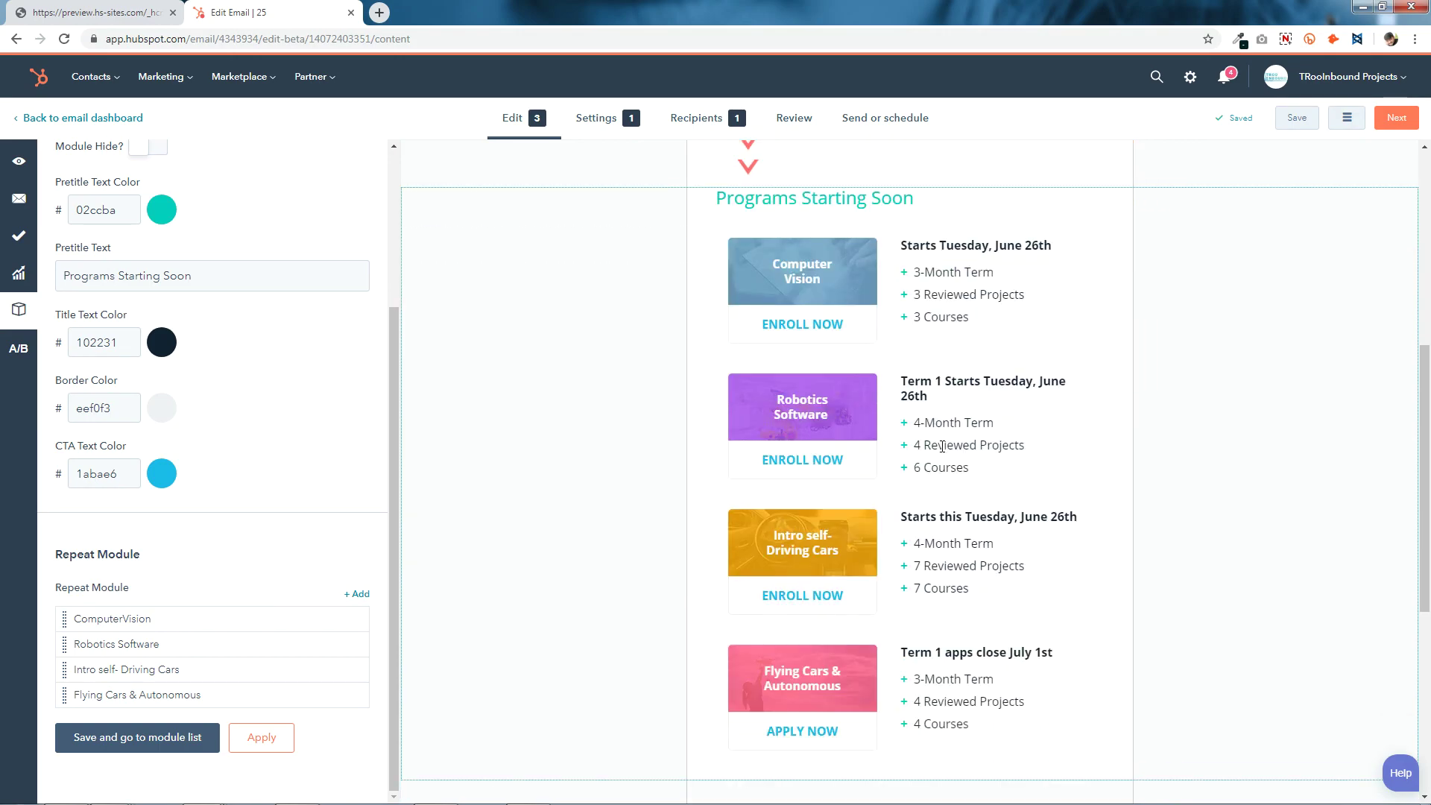
scroll(113, 409, "up", 3)
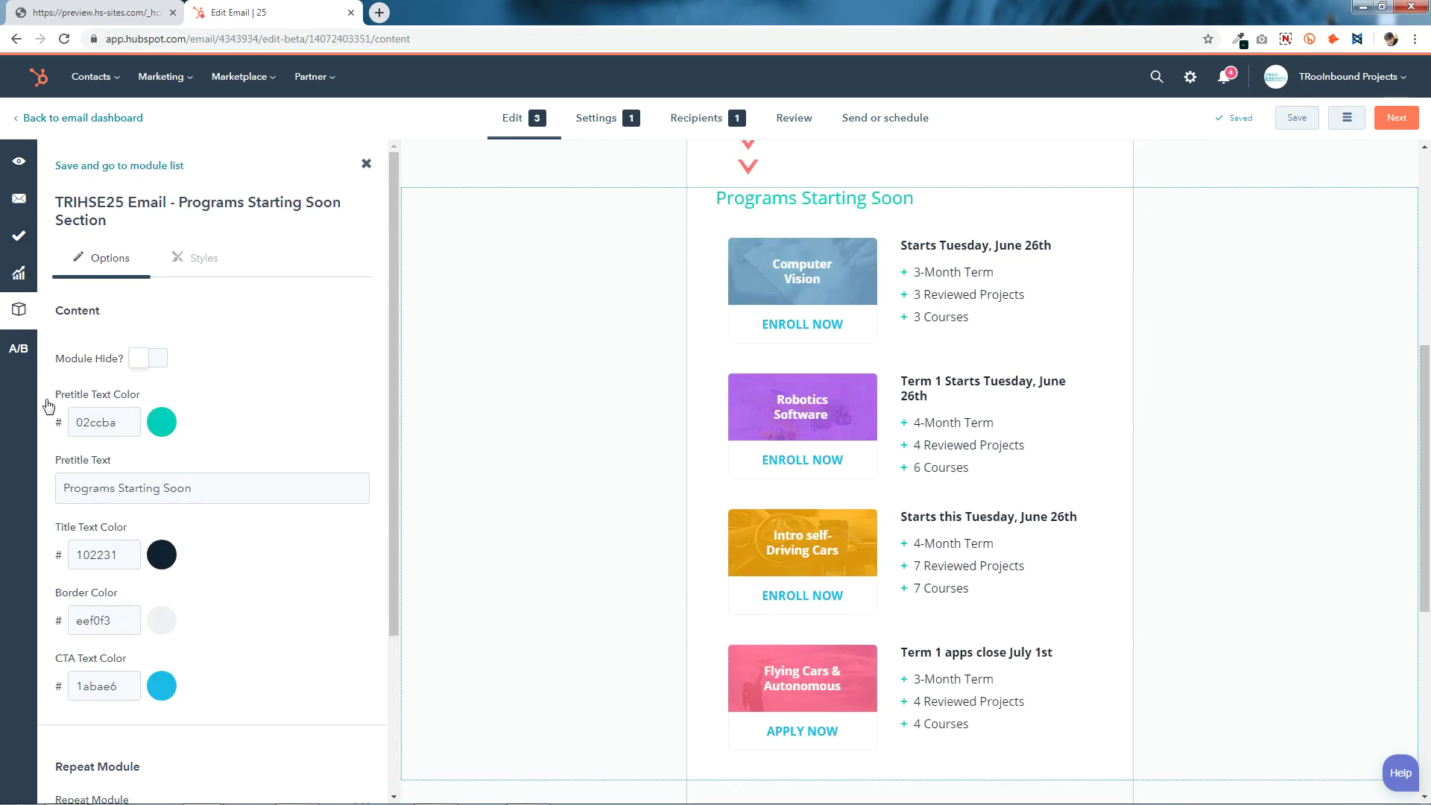
key("ctrl+a")
left_click(528, 790)
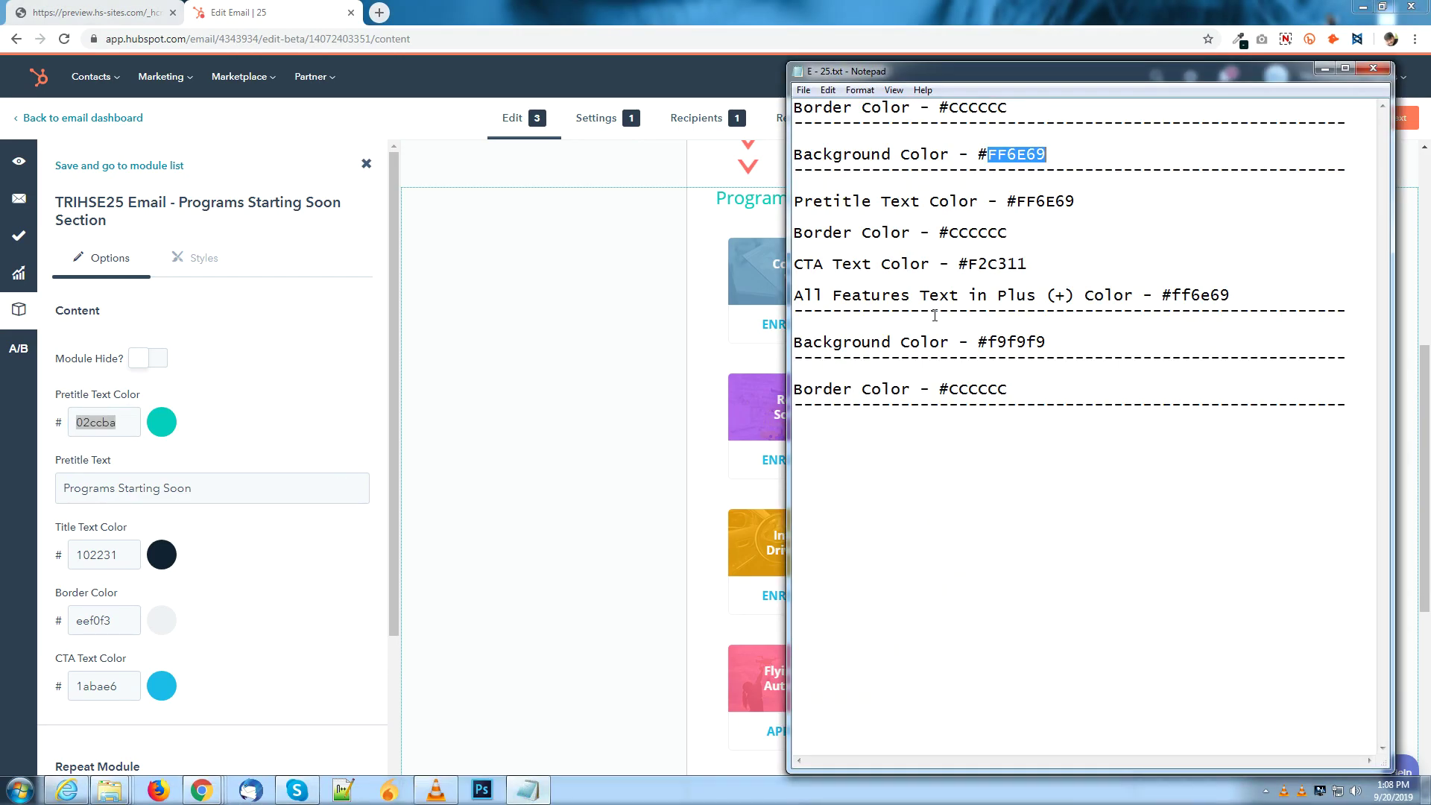
left_click_drag(1016, 201, 1073, 201)
right_click(1071, 203)
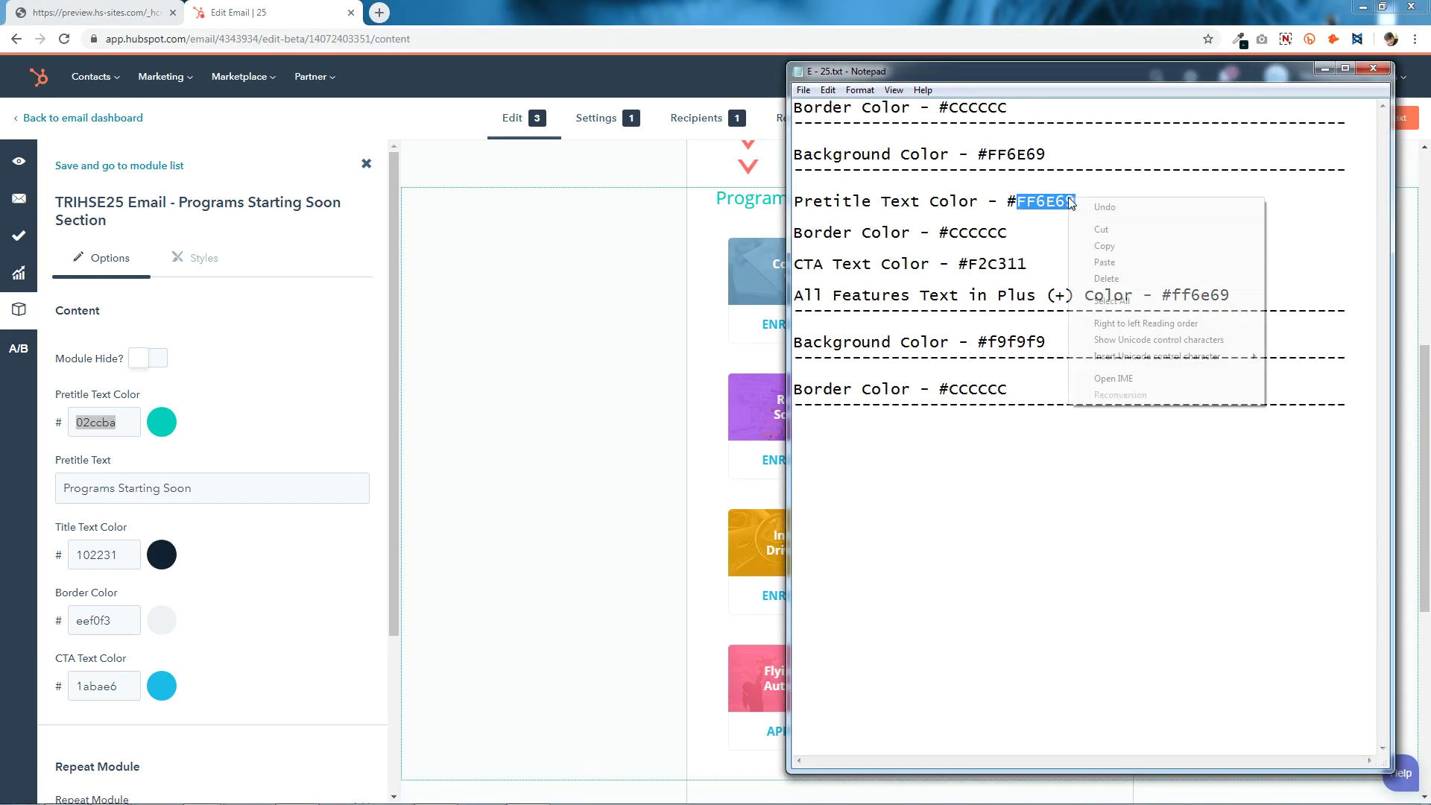
left_click(1104, 246)
key("alt+Tab")
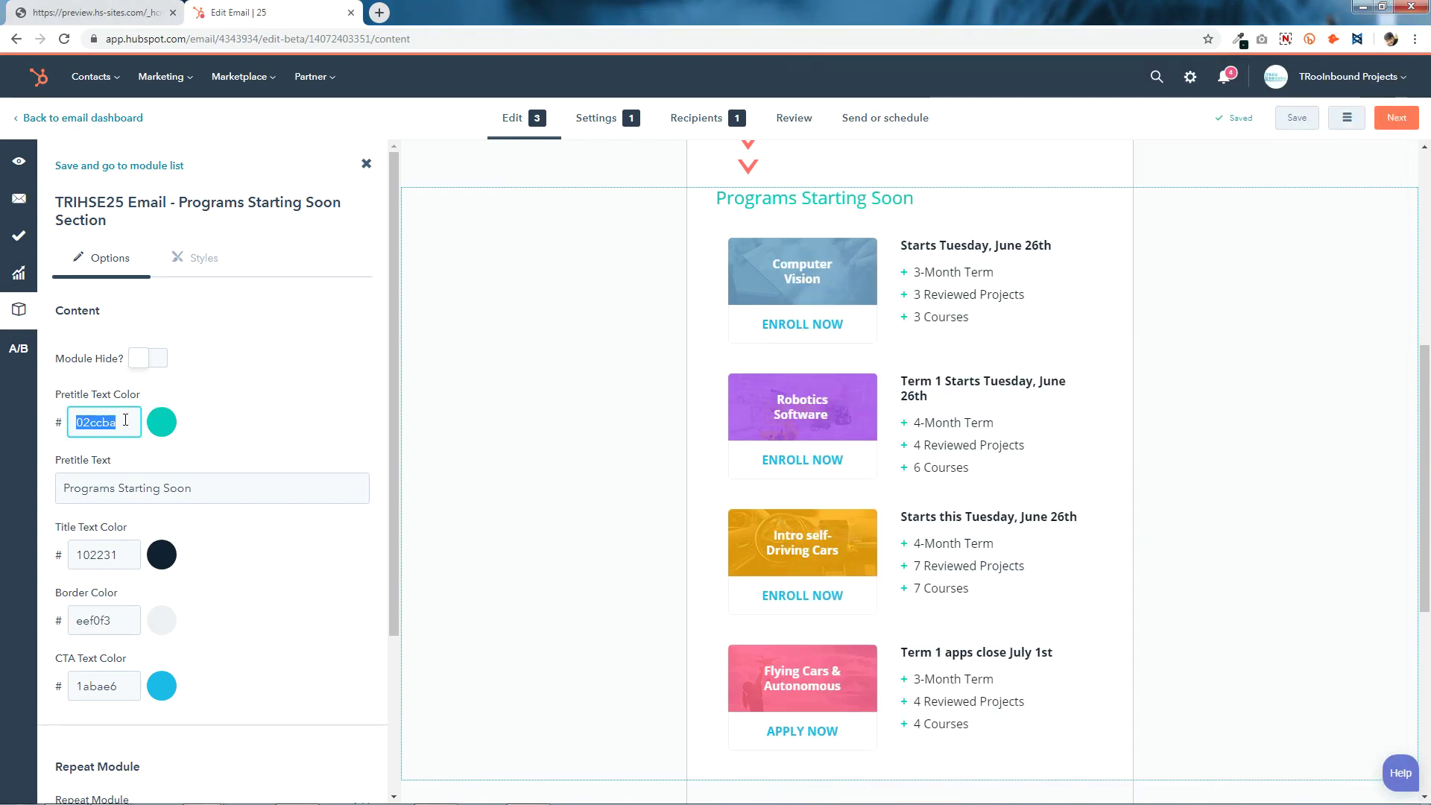
right_click(127, 415)
left_click(157, 465)
left_click(832, 433)
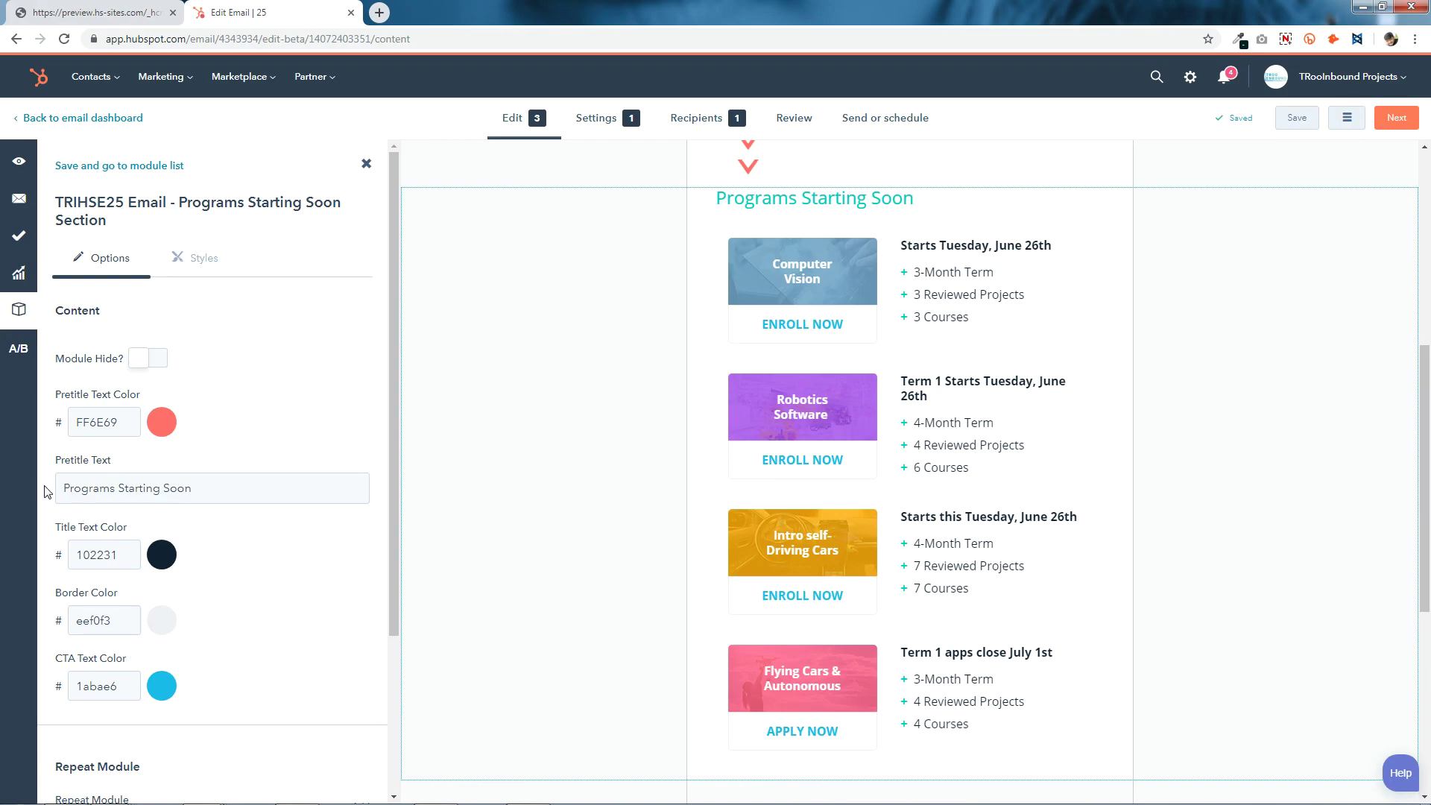
- Inspect the Pretitle Text and the colour choices for Title Text Color in the Programs Starting Soon Section
left_click_drag(211, 486, 2, 495)
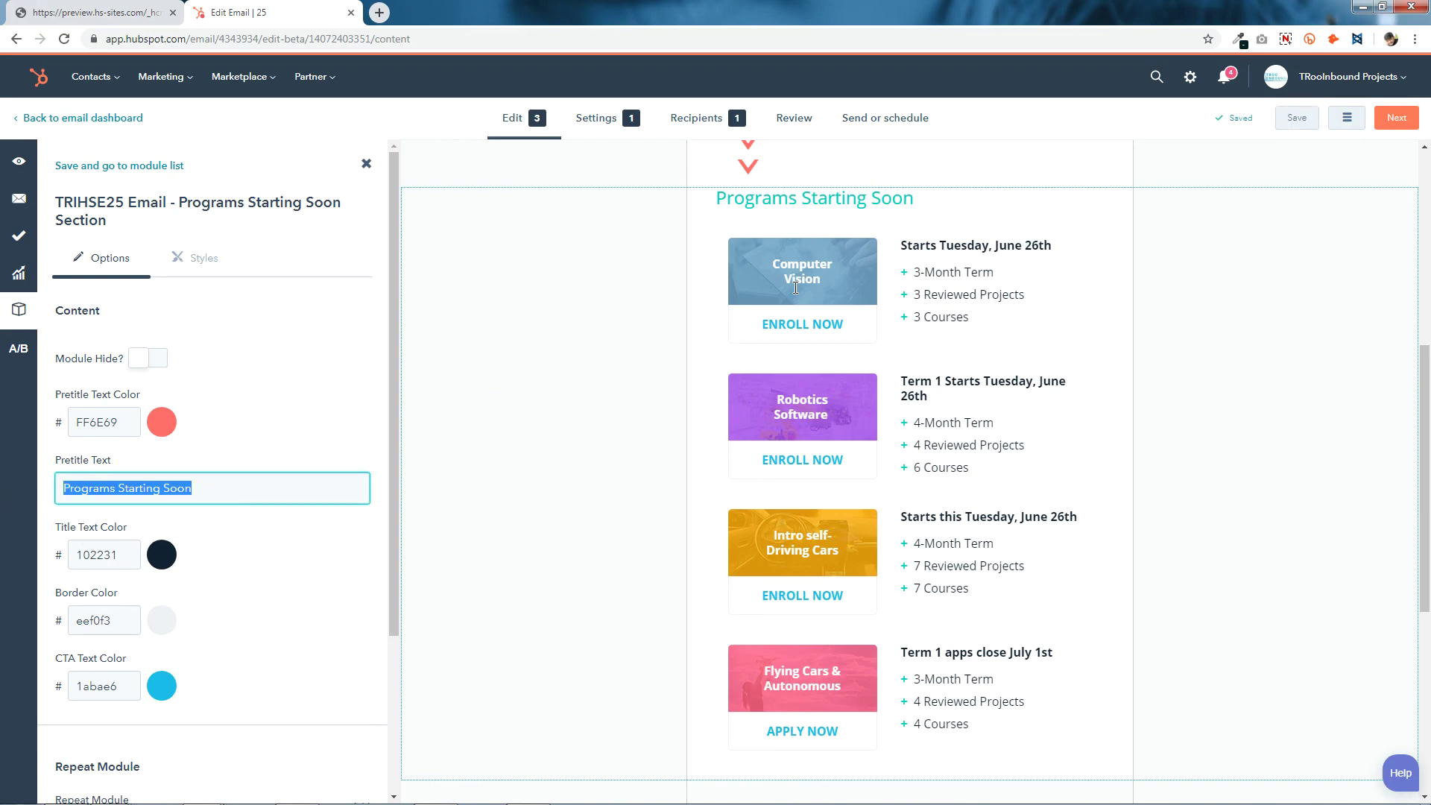
left_click(162, 554)
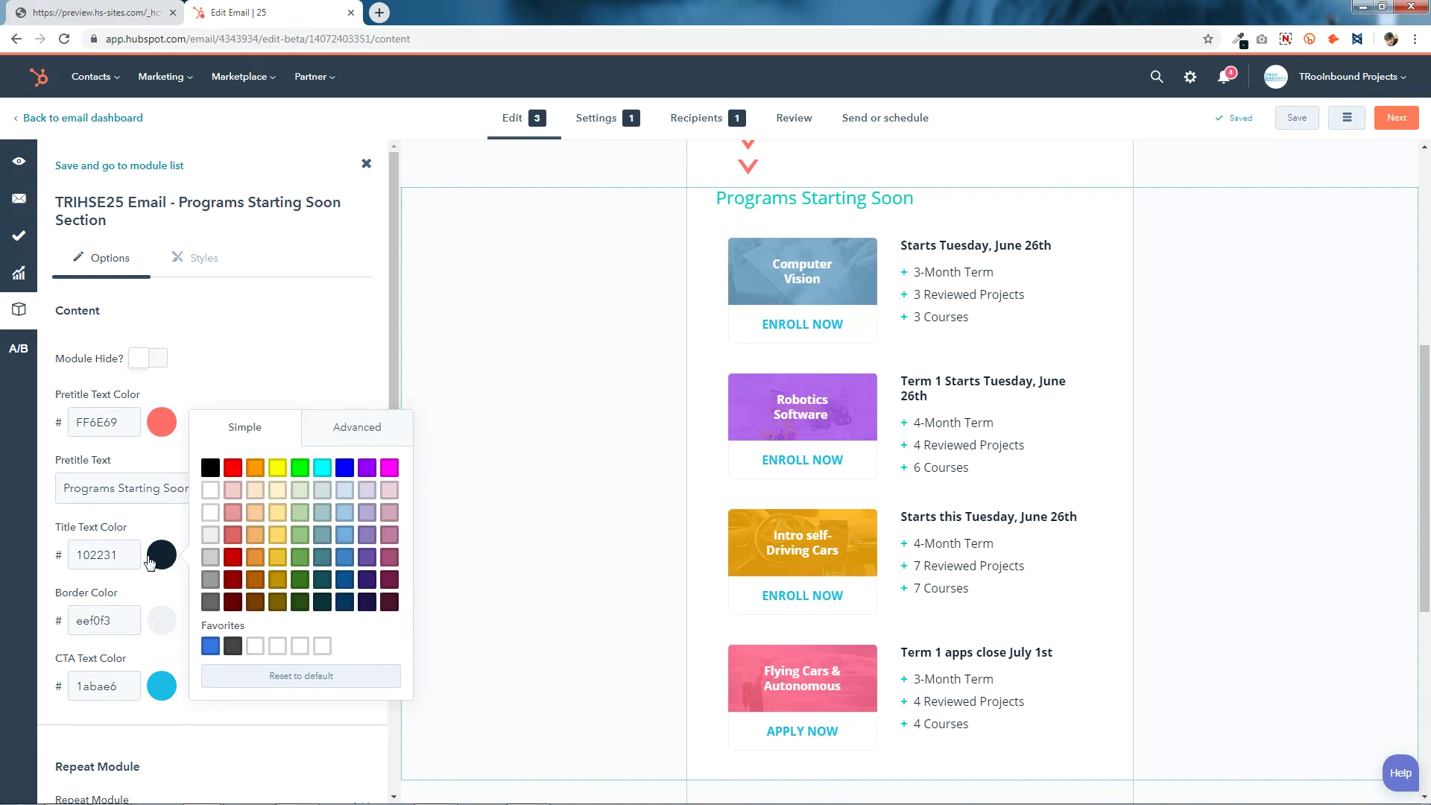
left_click(149, 560)
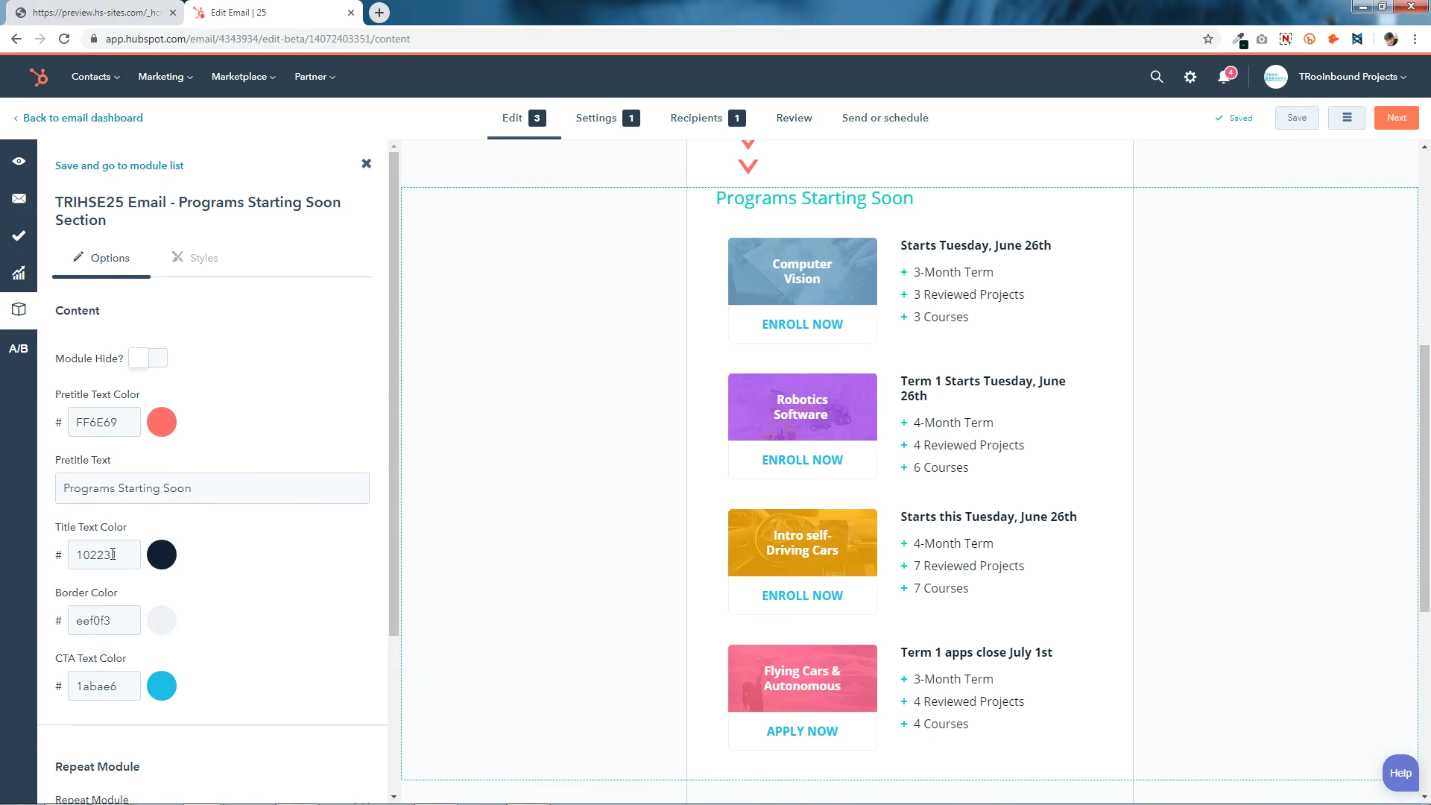
- Set the Programs Starting Soon Section's Border Color to CCCCCC, copied from the E - 25.txt notes in Notepad
double_click(121, 615)
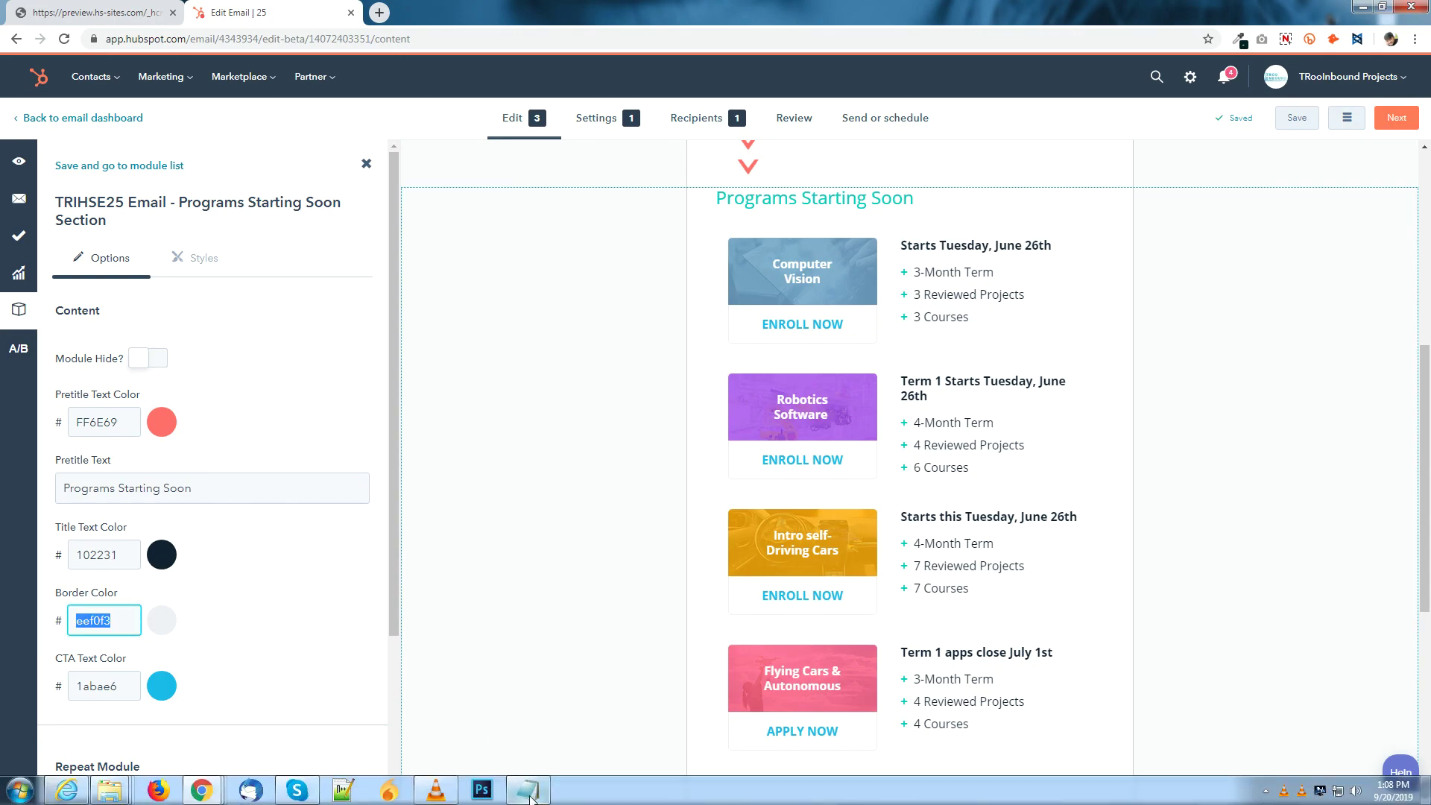
left_click(528, 788)
left_click_drag(949, 233, 1007, 233)
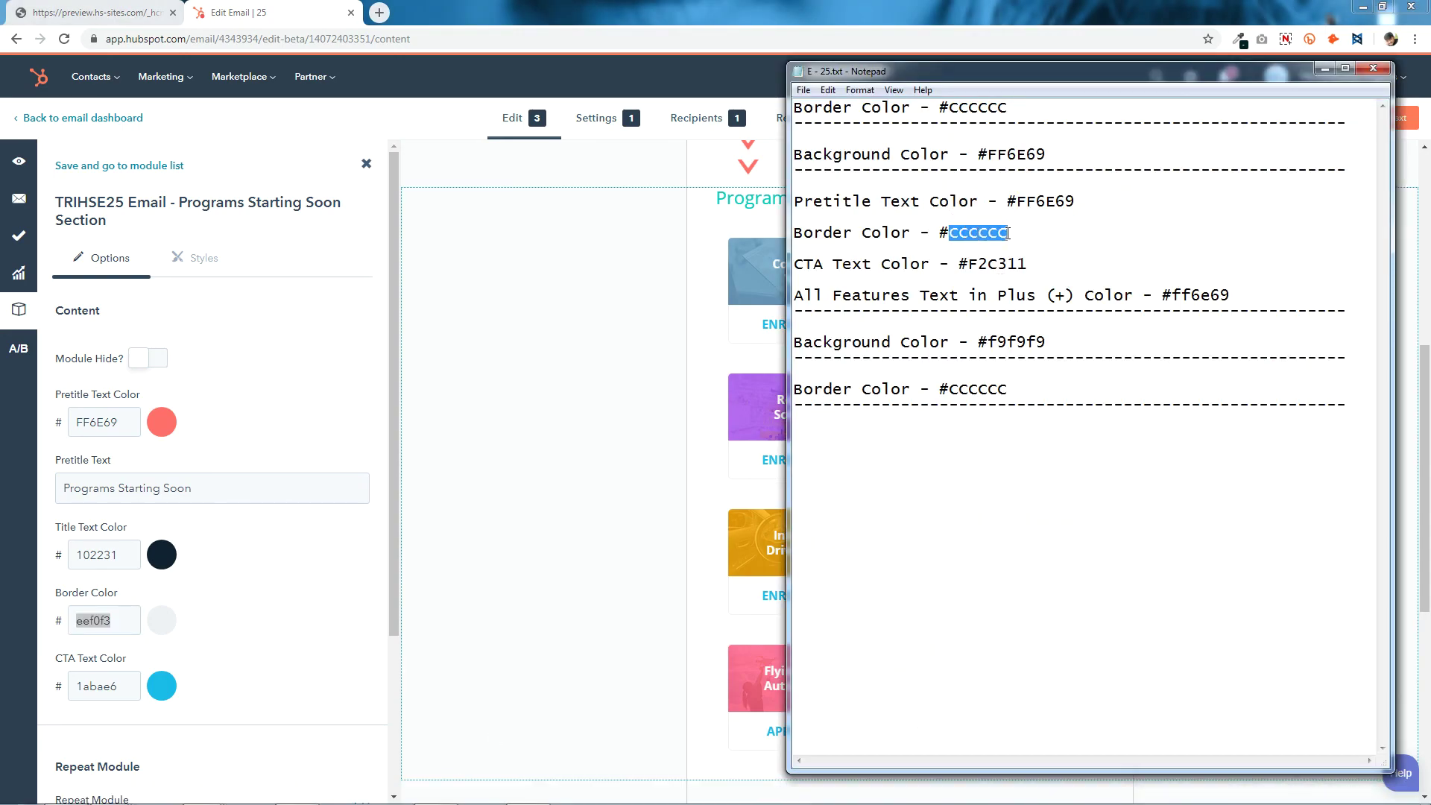
right_click(1004, 233)
left_click(1040, 280)
double_click(132, 617)
right_click(132, 616)
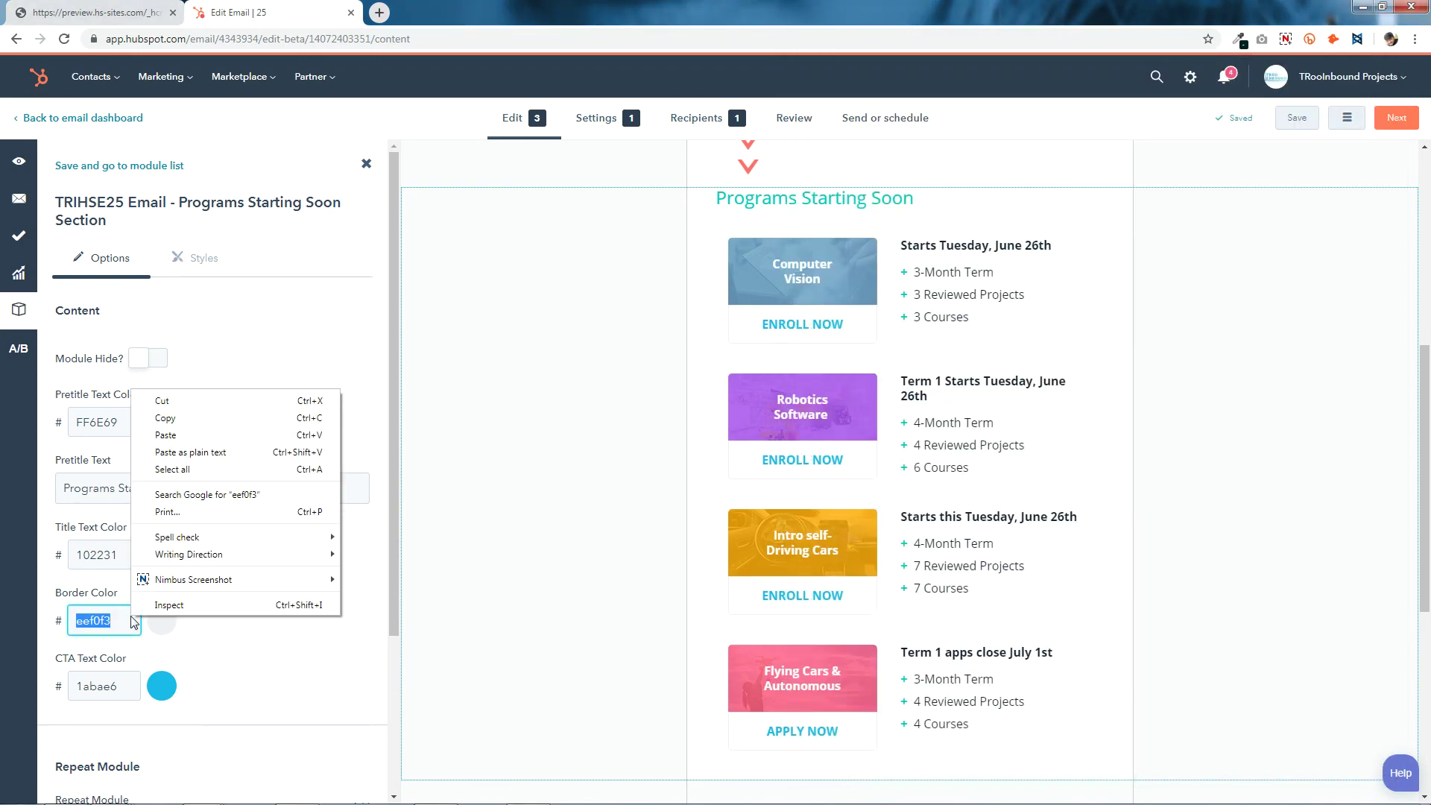
left_click(178, 437)
left_click(177, 673)
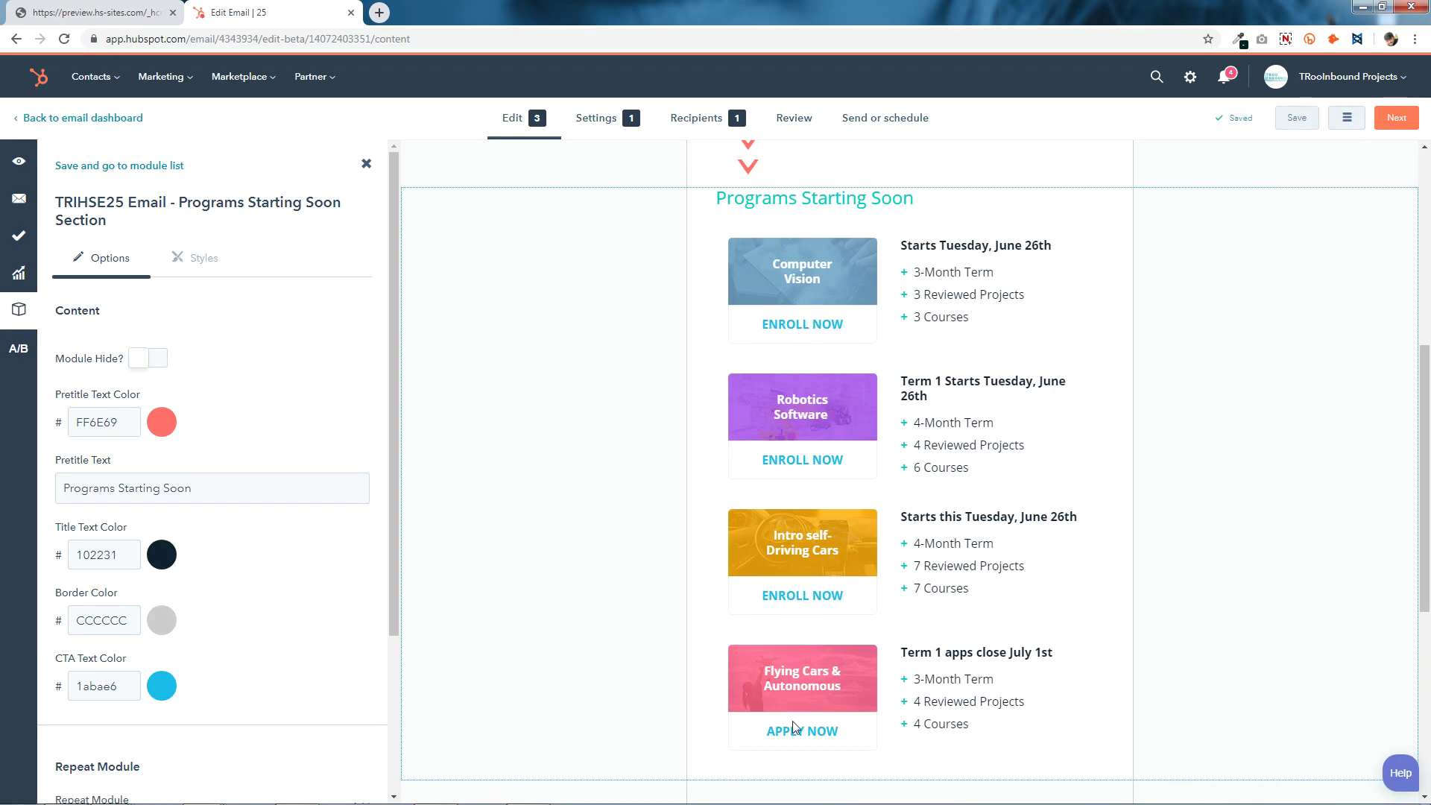
- Set the Programs Starting Soon Section's CTA Text Color to F2C311, copied from the E - 25.txt notes in Notepad, and save back to the module list
double_click(118, 687)
left_click(527, 790)
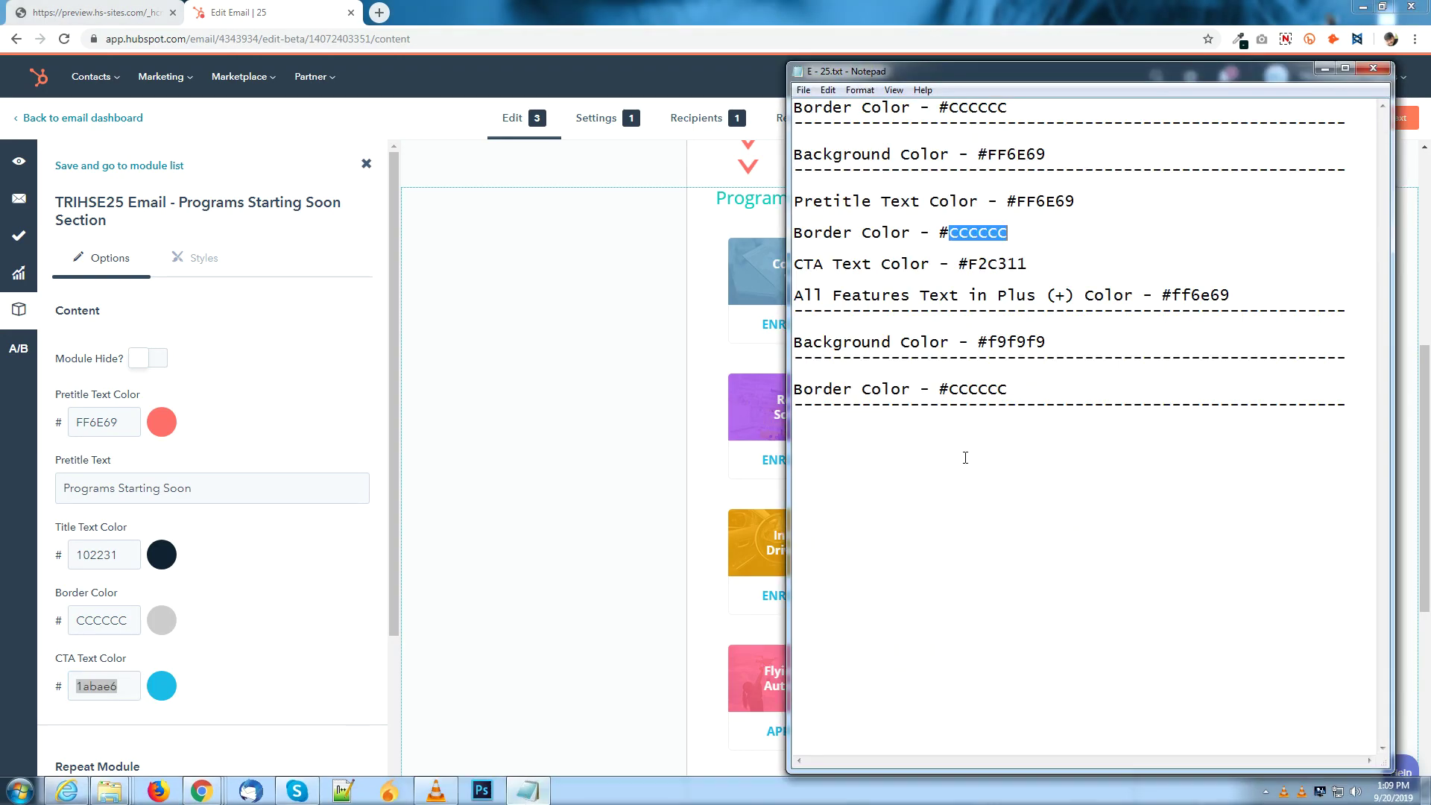
left_click_drag(968, 264, 1011, 265)
right_click(1018, 262)
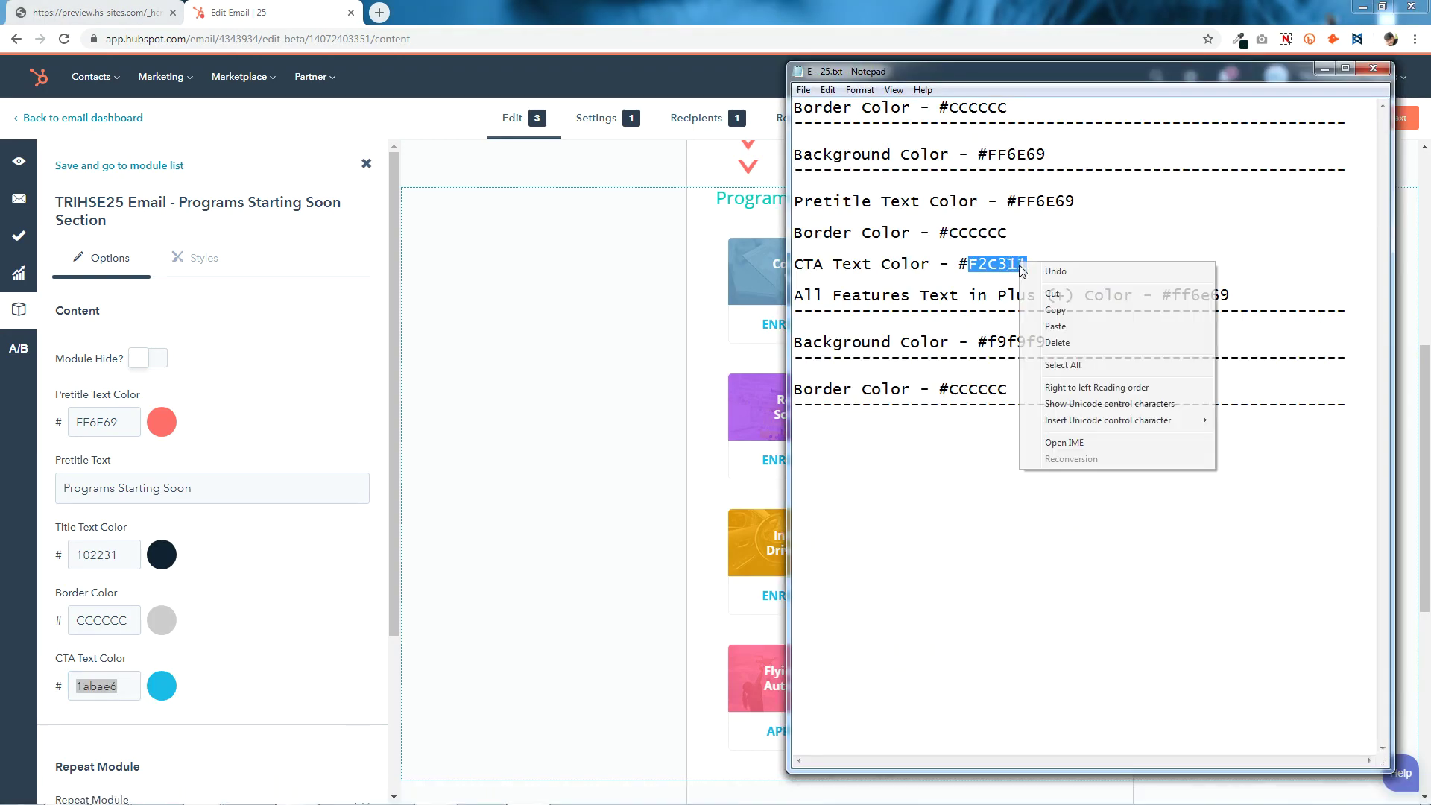
left_click(1043, 311)
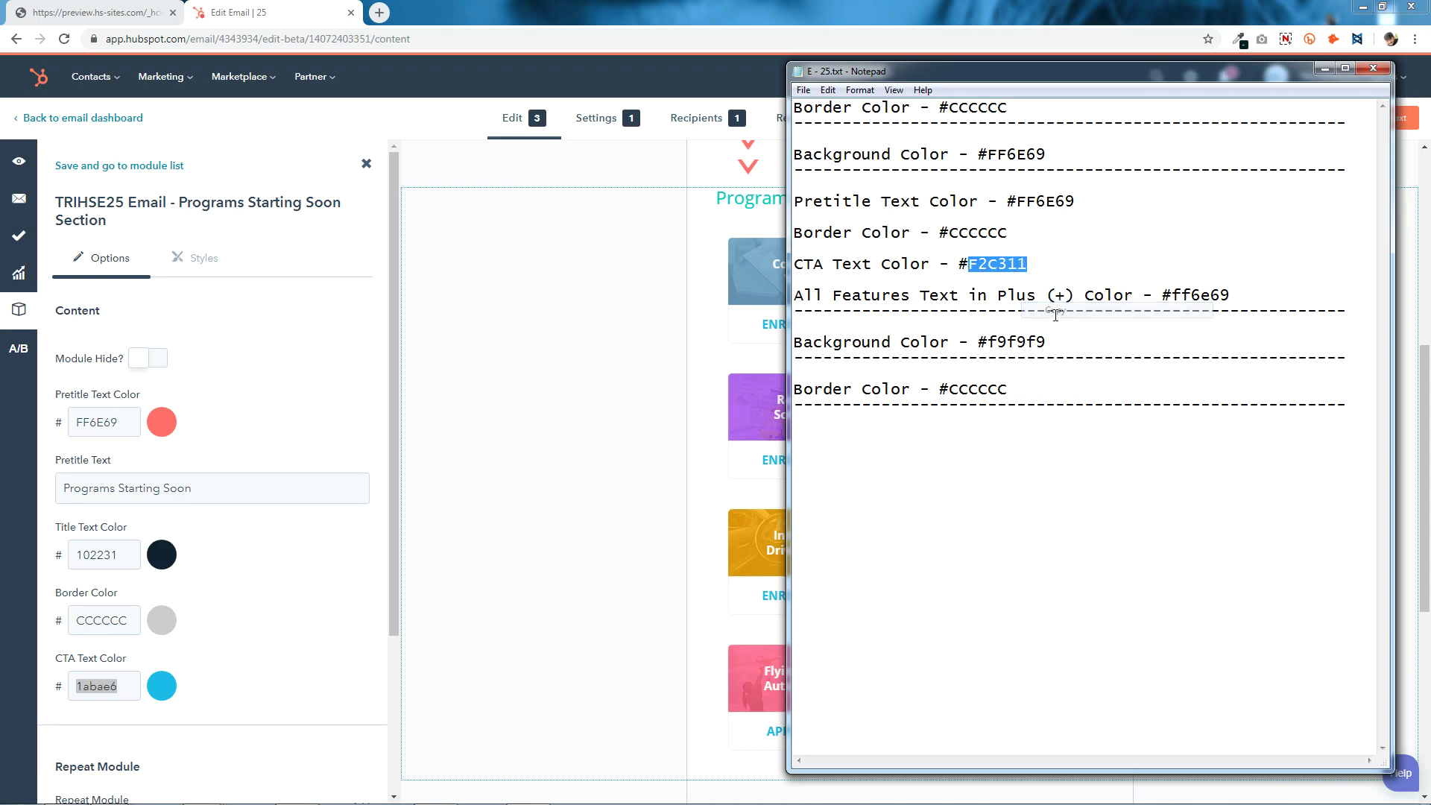
left_click(140, 672)
right_click(127, 685)
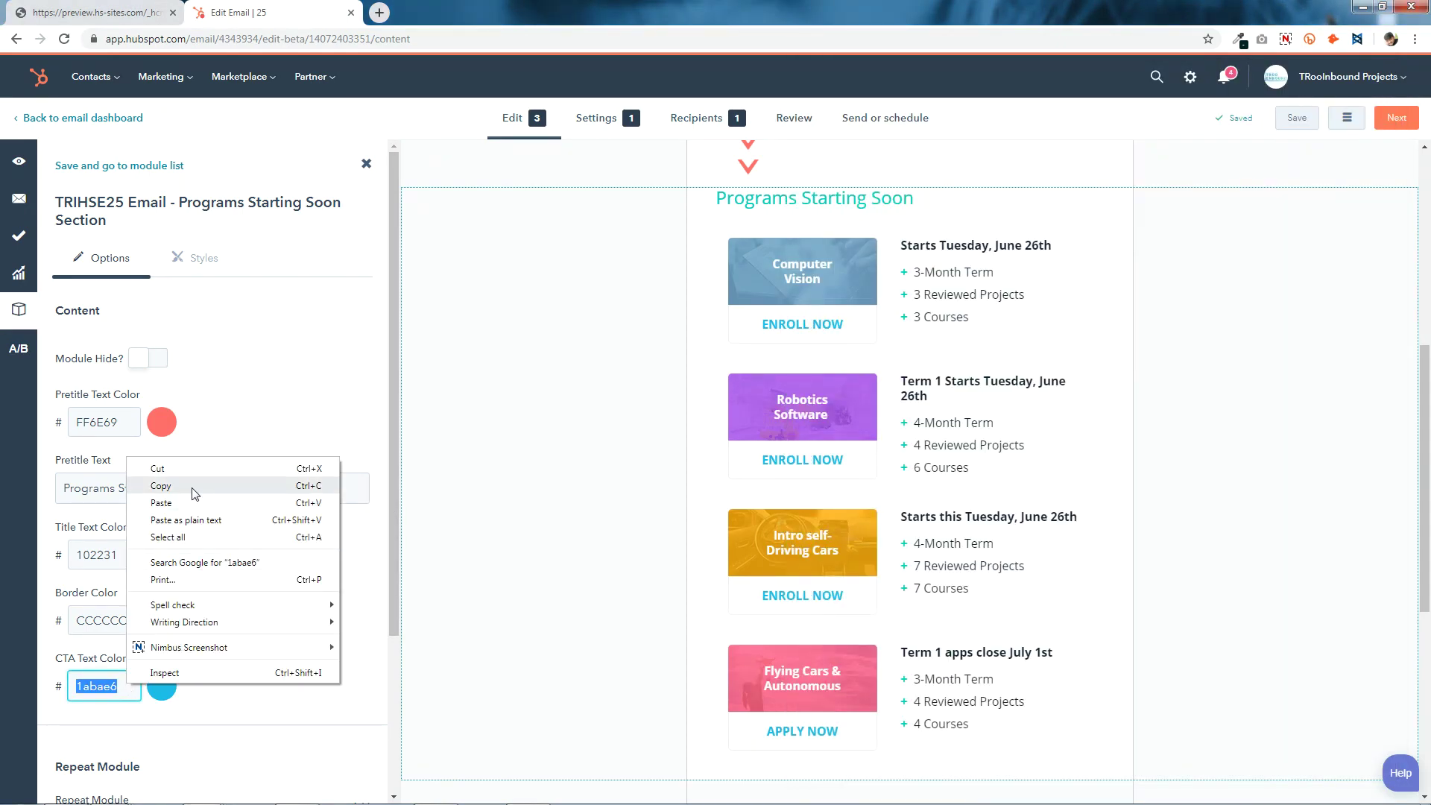
left_click(191, 506)
left_click(256, 665)
scroll(255, 664, "down", 3)
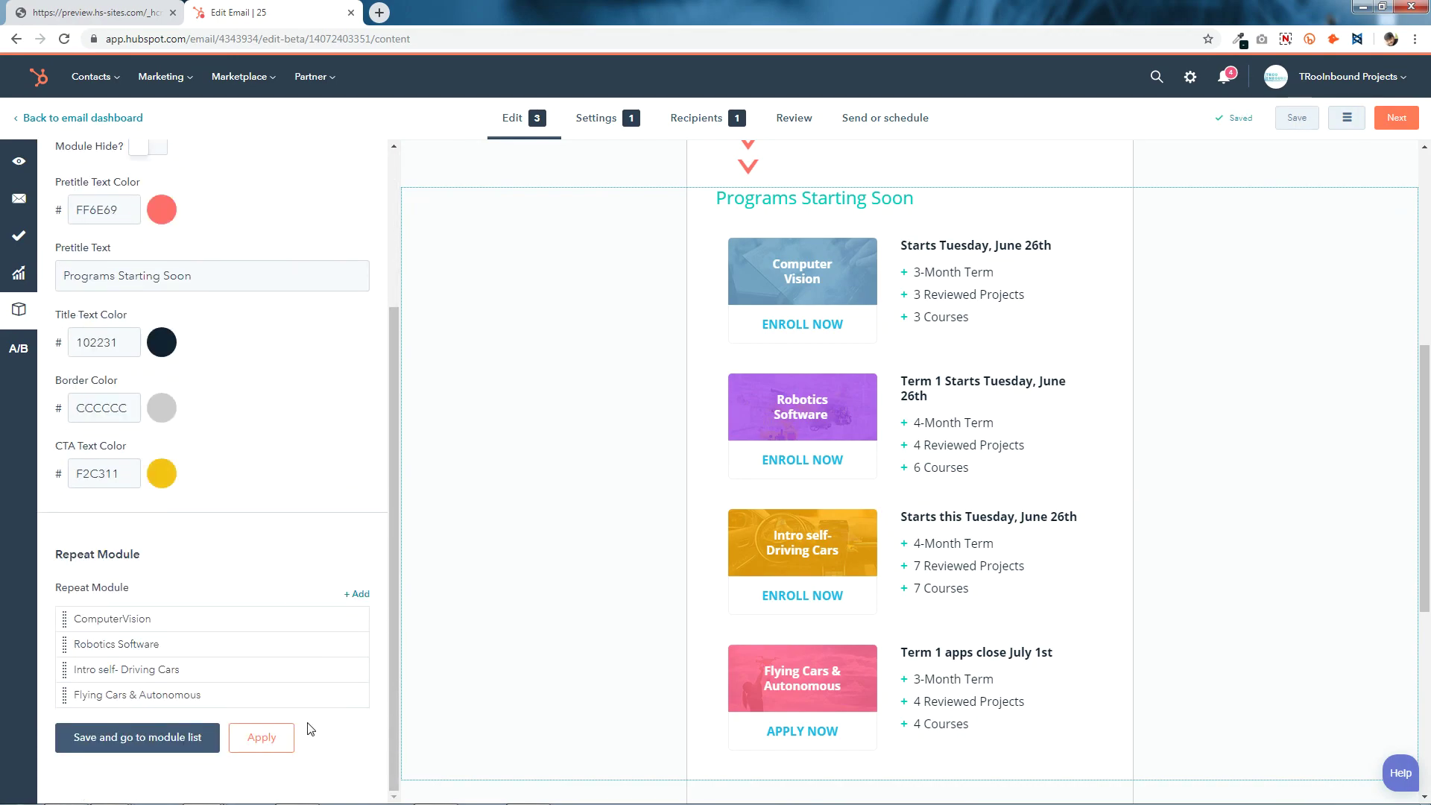
left_click(175, 738)
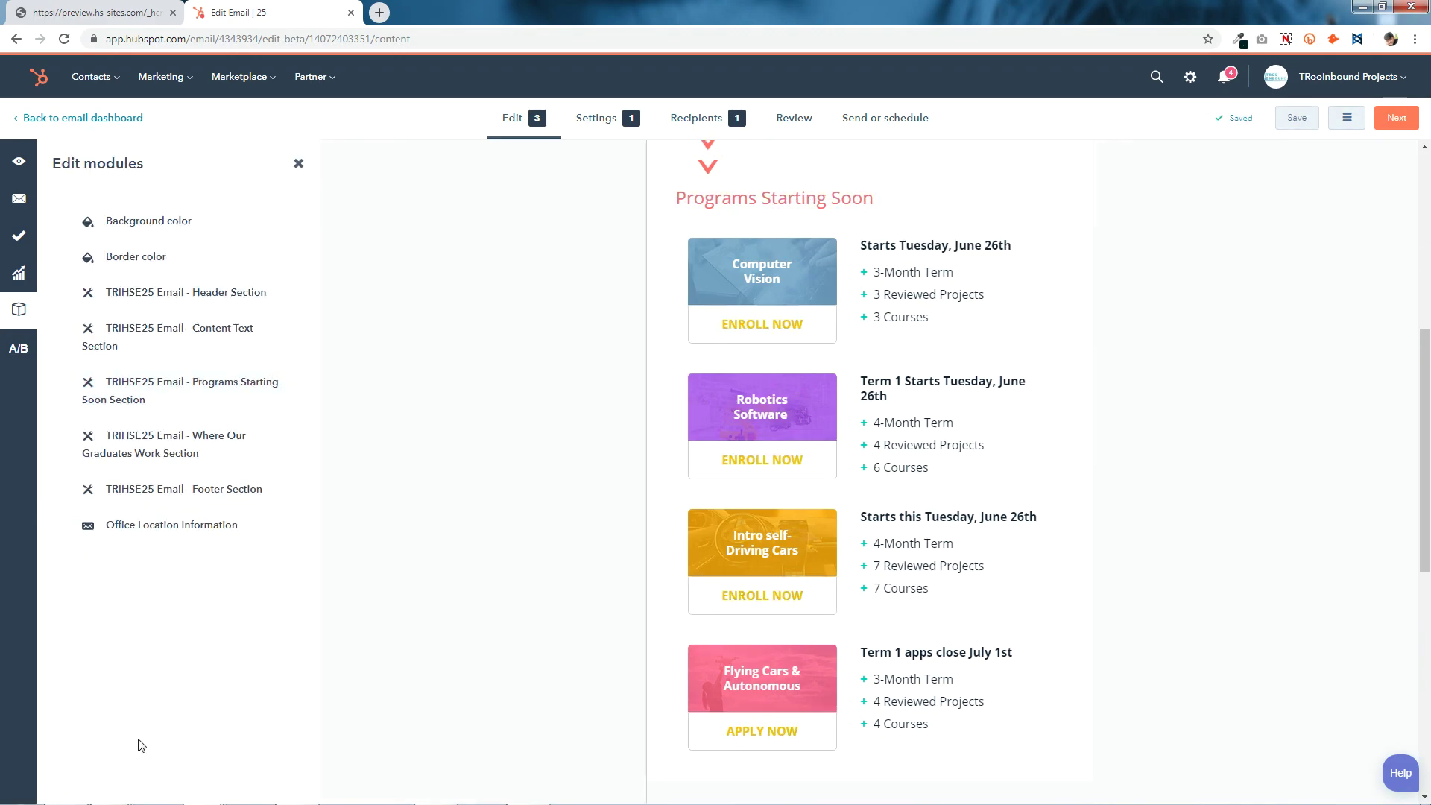
- Add two new default items to the Programs Starting Soon Section's Repeat Module and save back to the module list
left_click(812, 233)
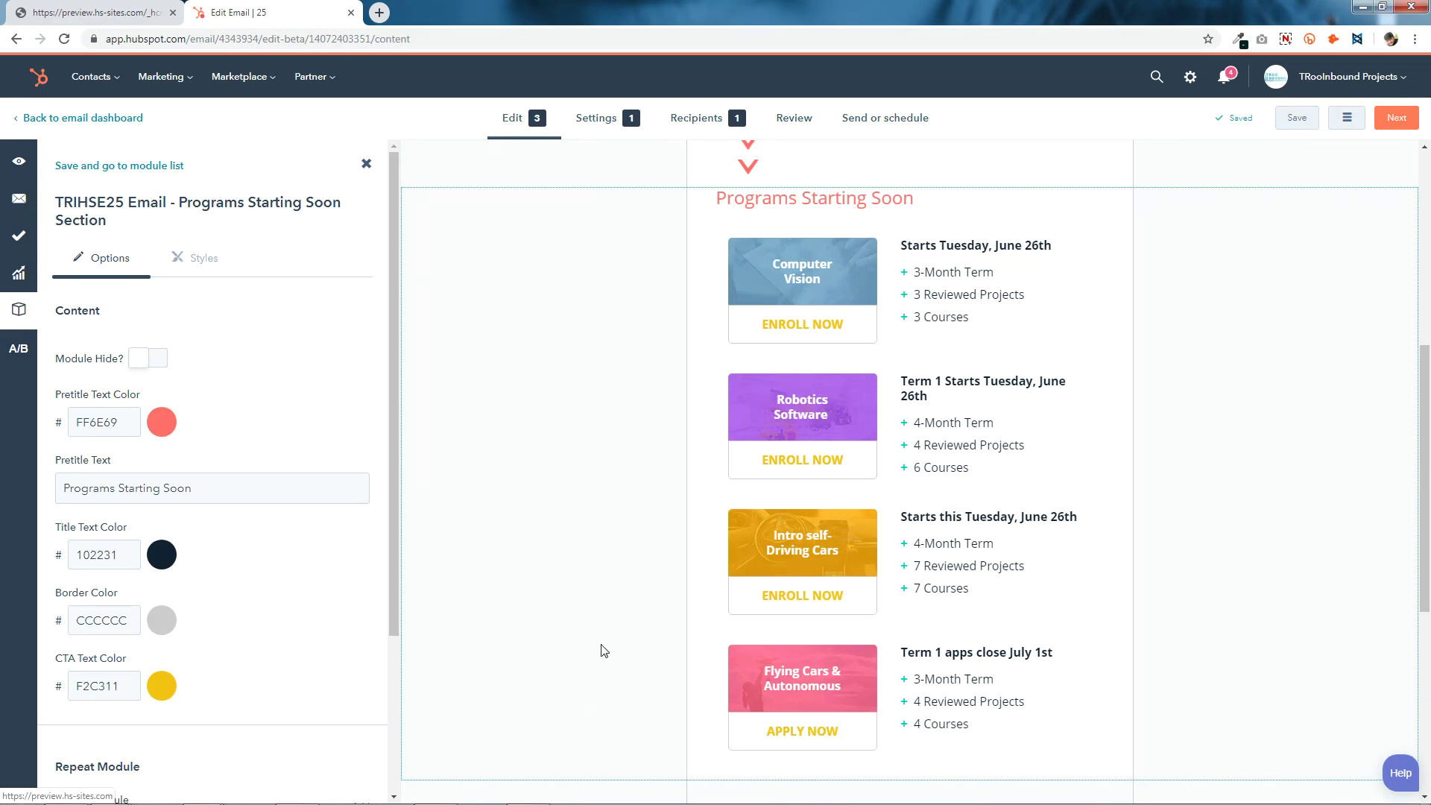
scroll(219, 467, "down", 3)
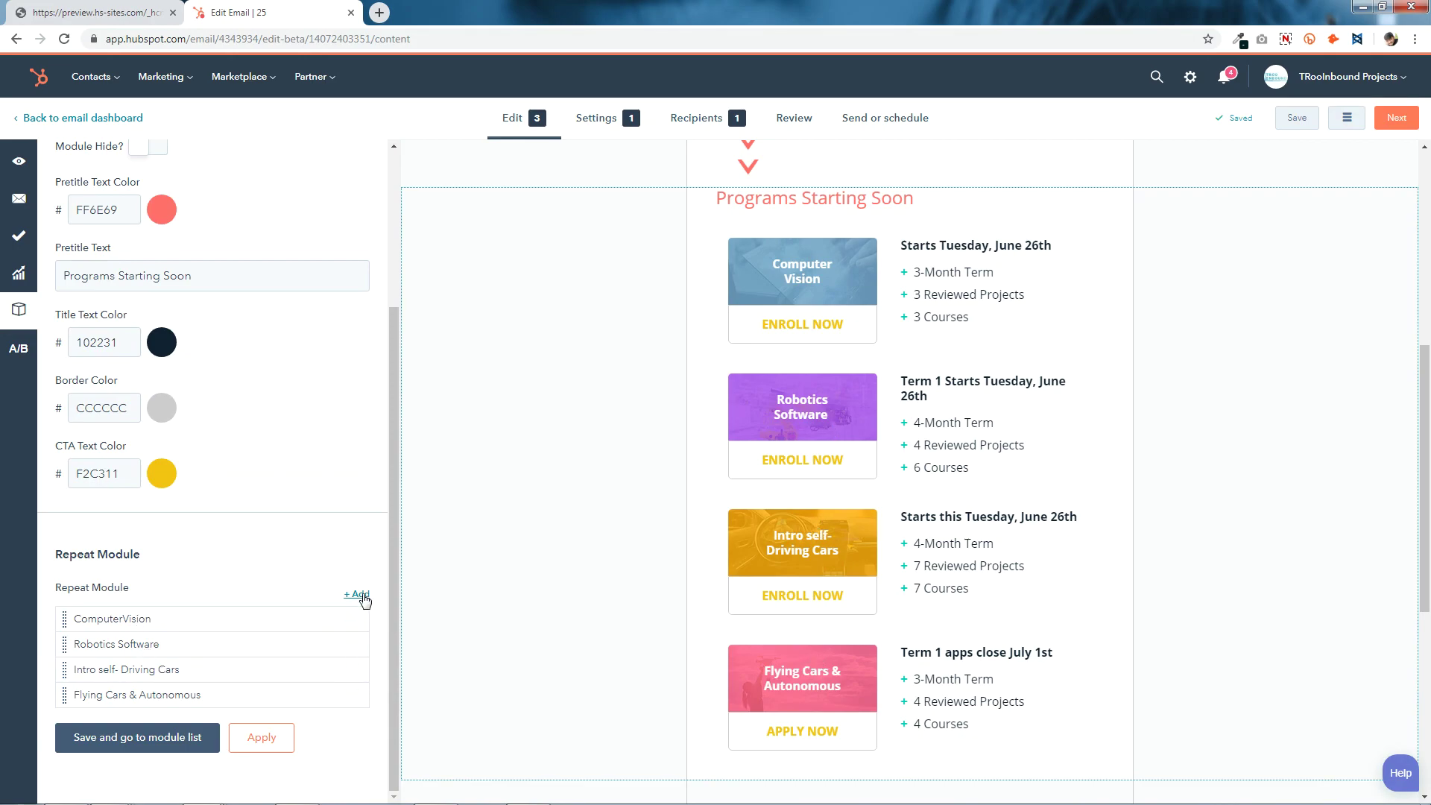
left_click(361, 620)
left_click(191, 343)
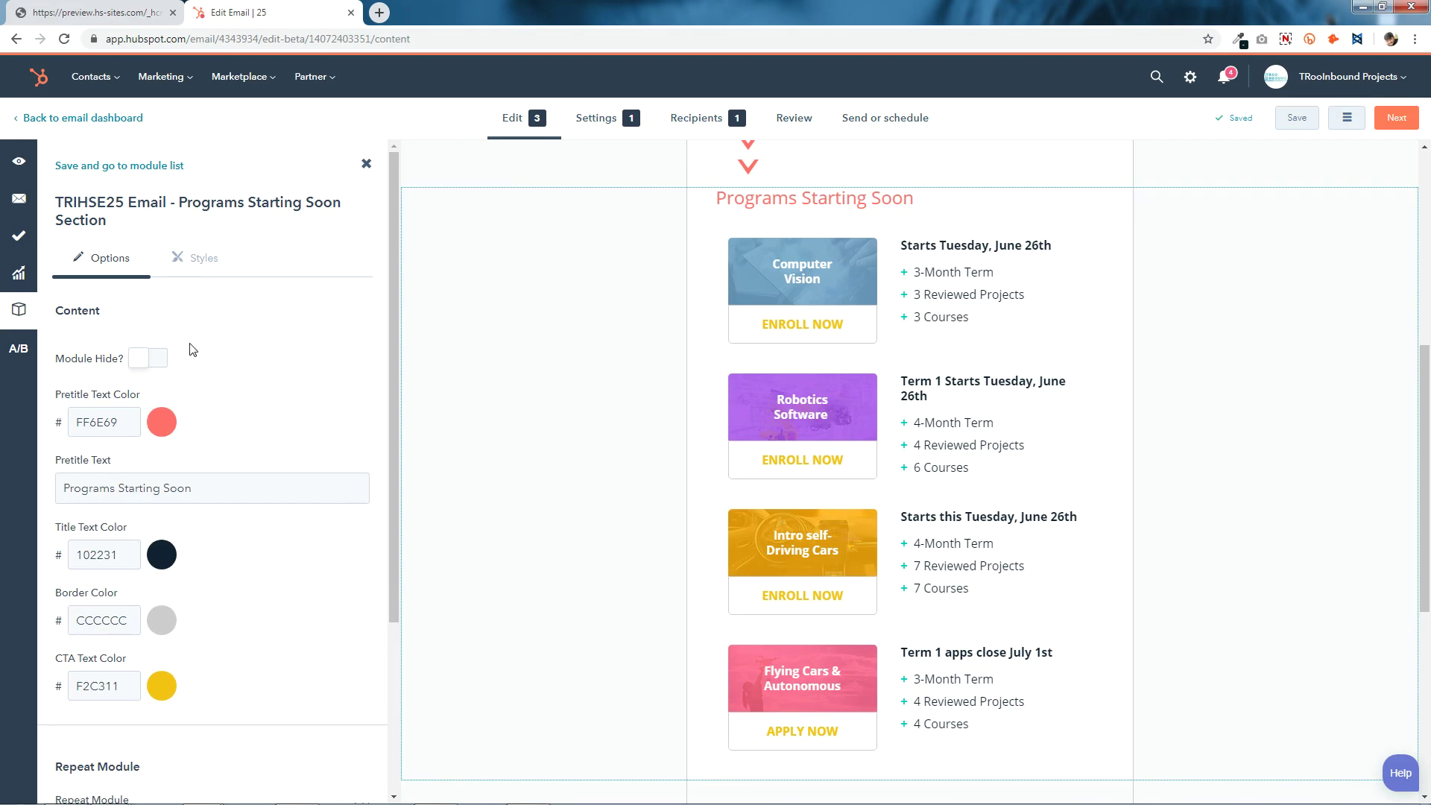
scroll(192, 350, "down", 3)
left_click(359, 569)
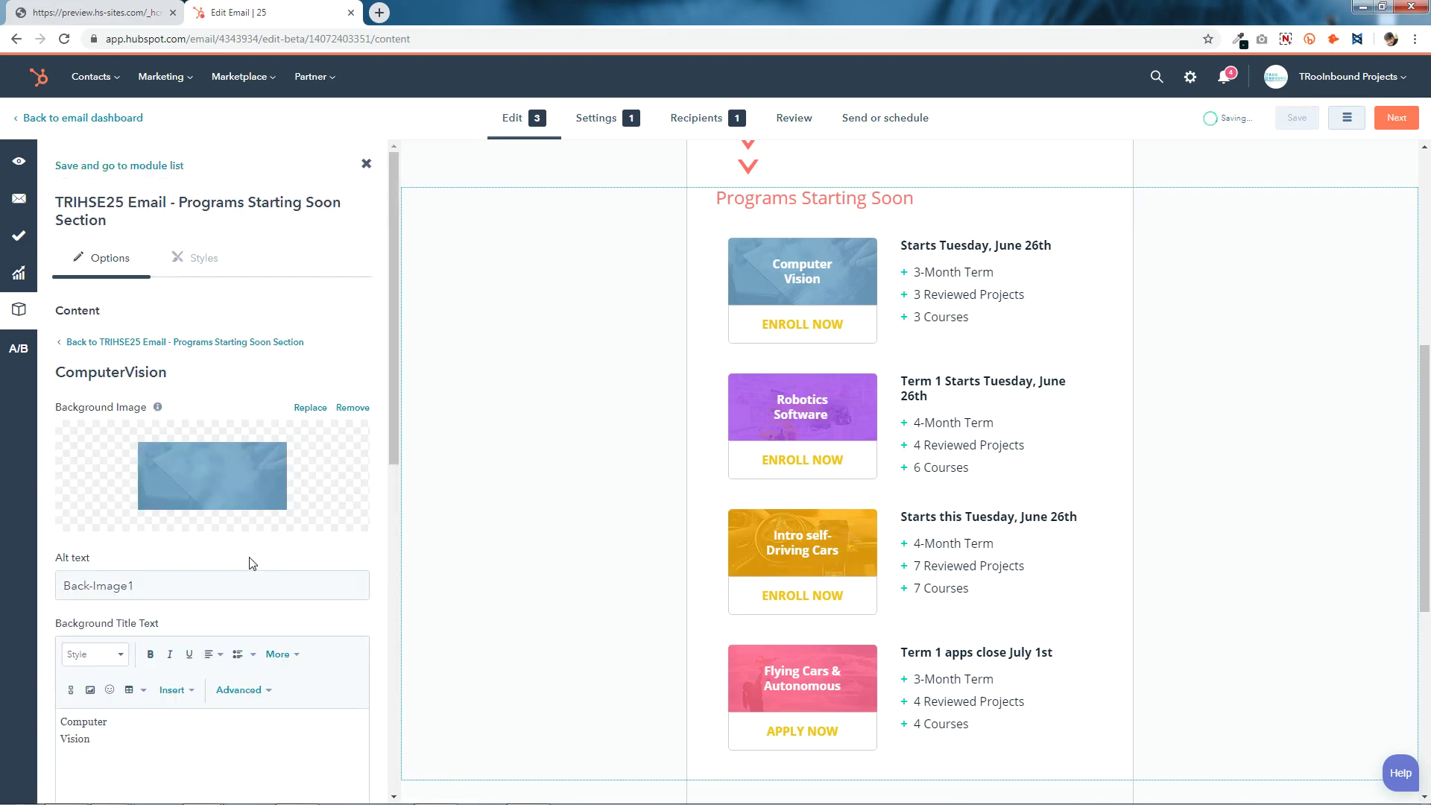
left_click(182, 342)
scroll(179, 349, "down", 3)
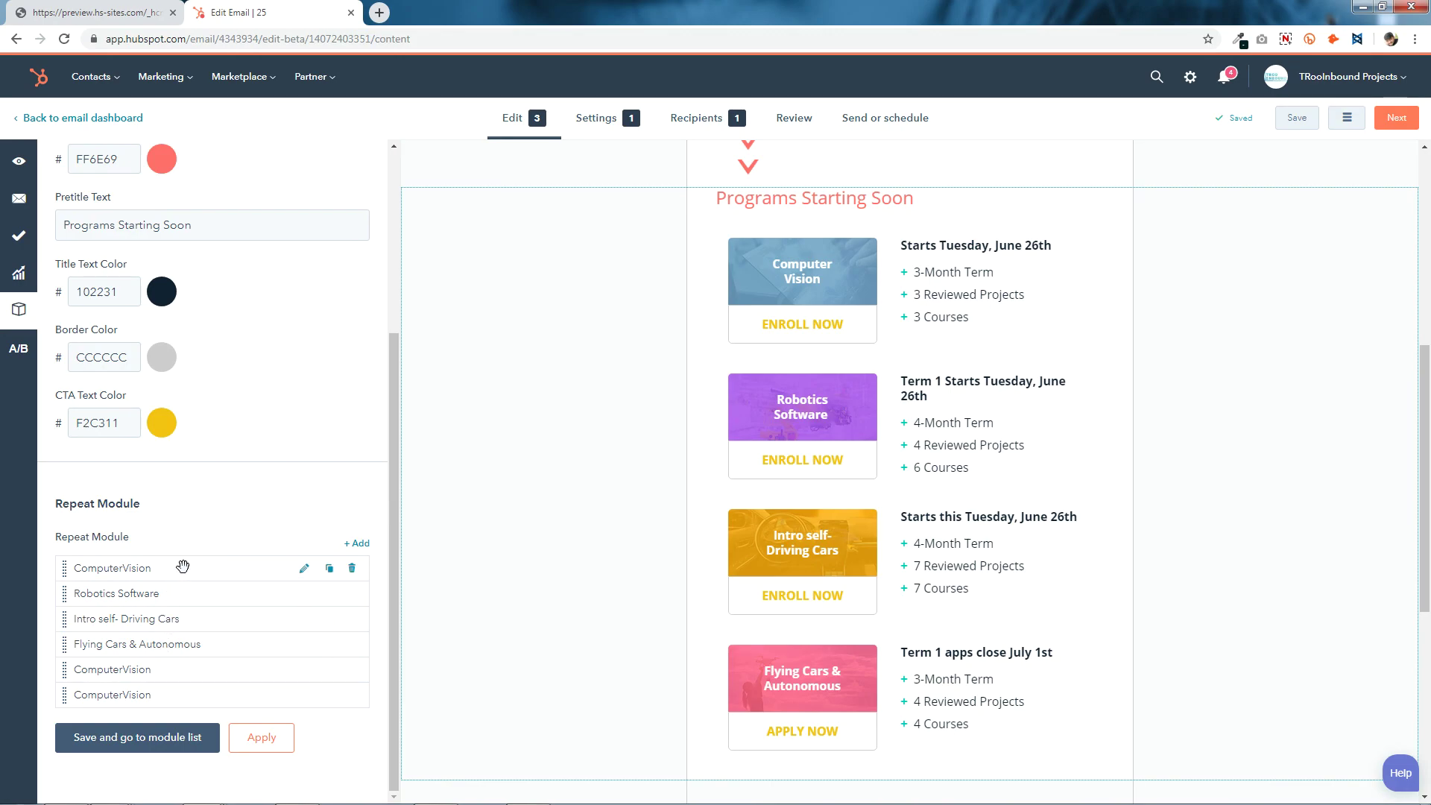
left_click(175, 743)
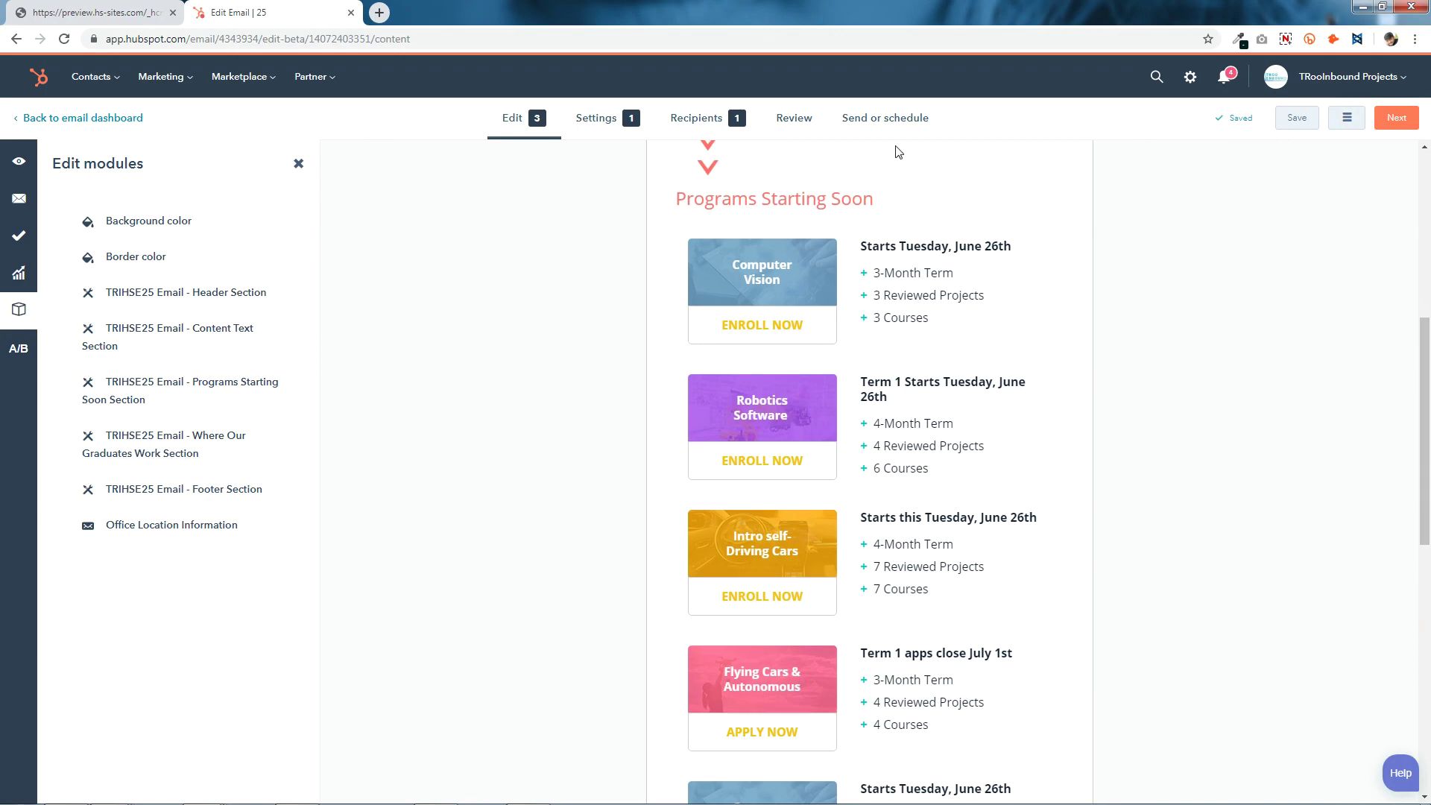
- Delete the two added ComputerVision items at the end of the Programs Starting Soon Section's Repeat Module and save back to the module list
scroll(884, 186, "up", 1)
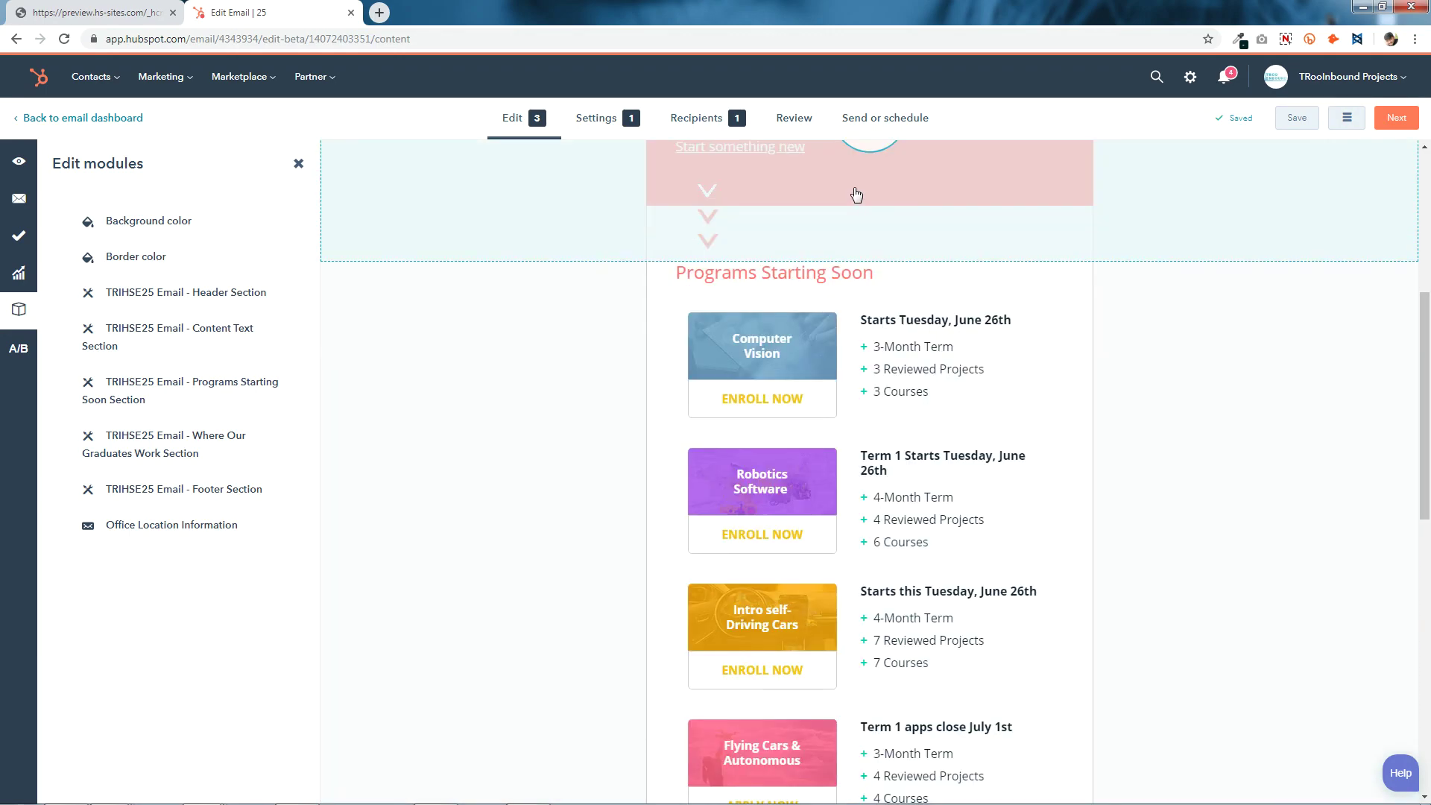
left_click(835, 401)
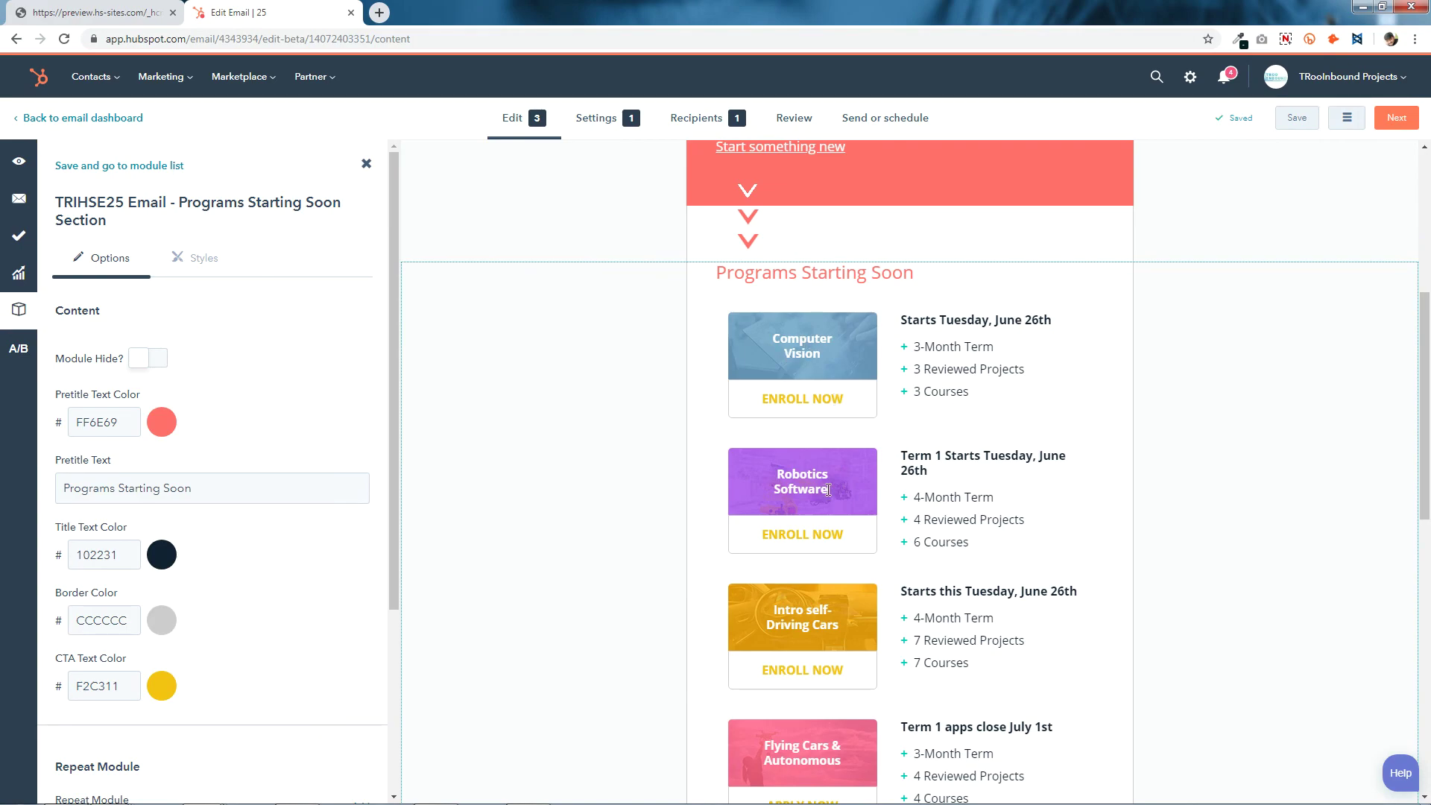
scroll(828, 490, "down", 2)
scroll(810, 469, "down", 3)
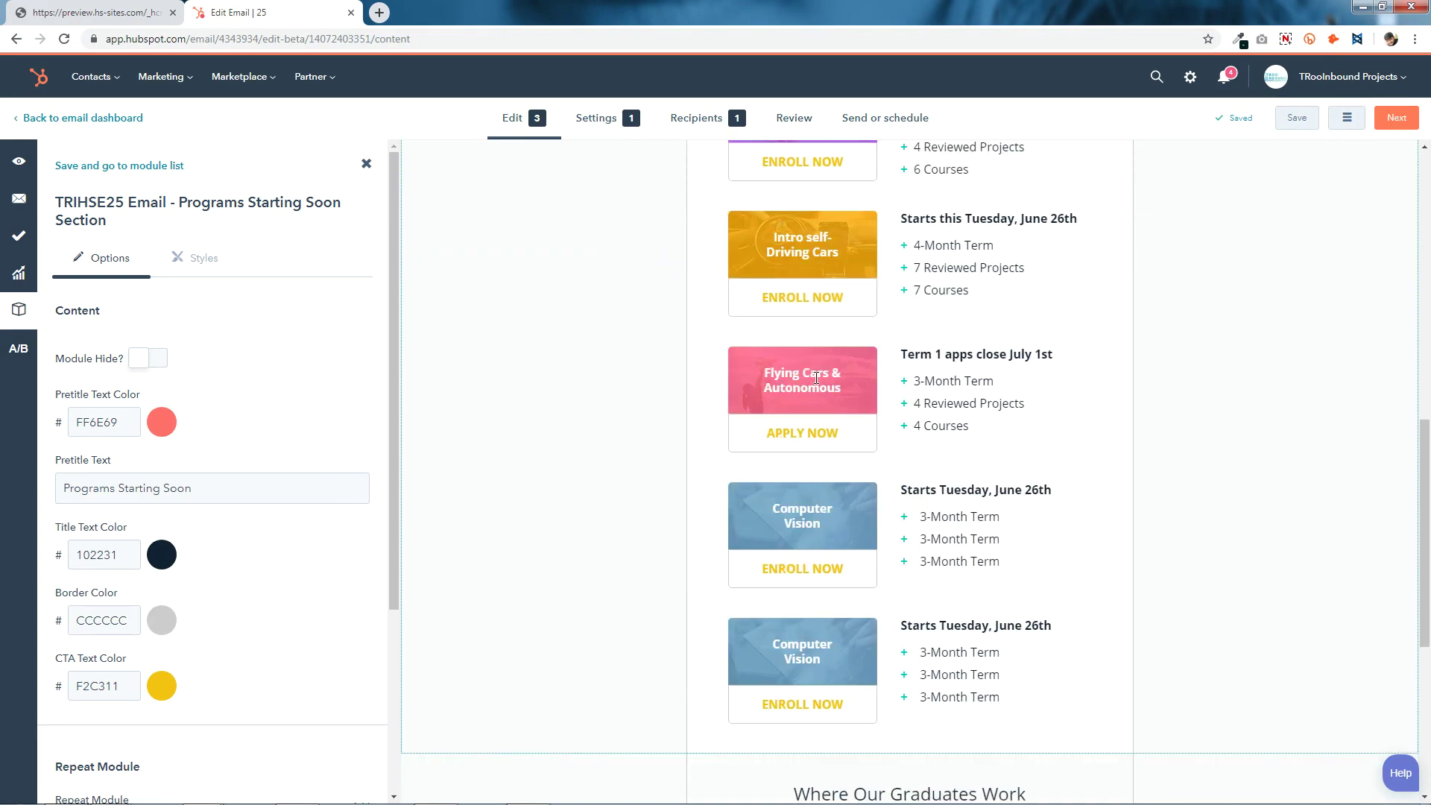
scroll(816, 378, "down", 3)
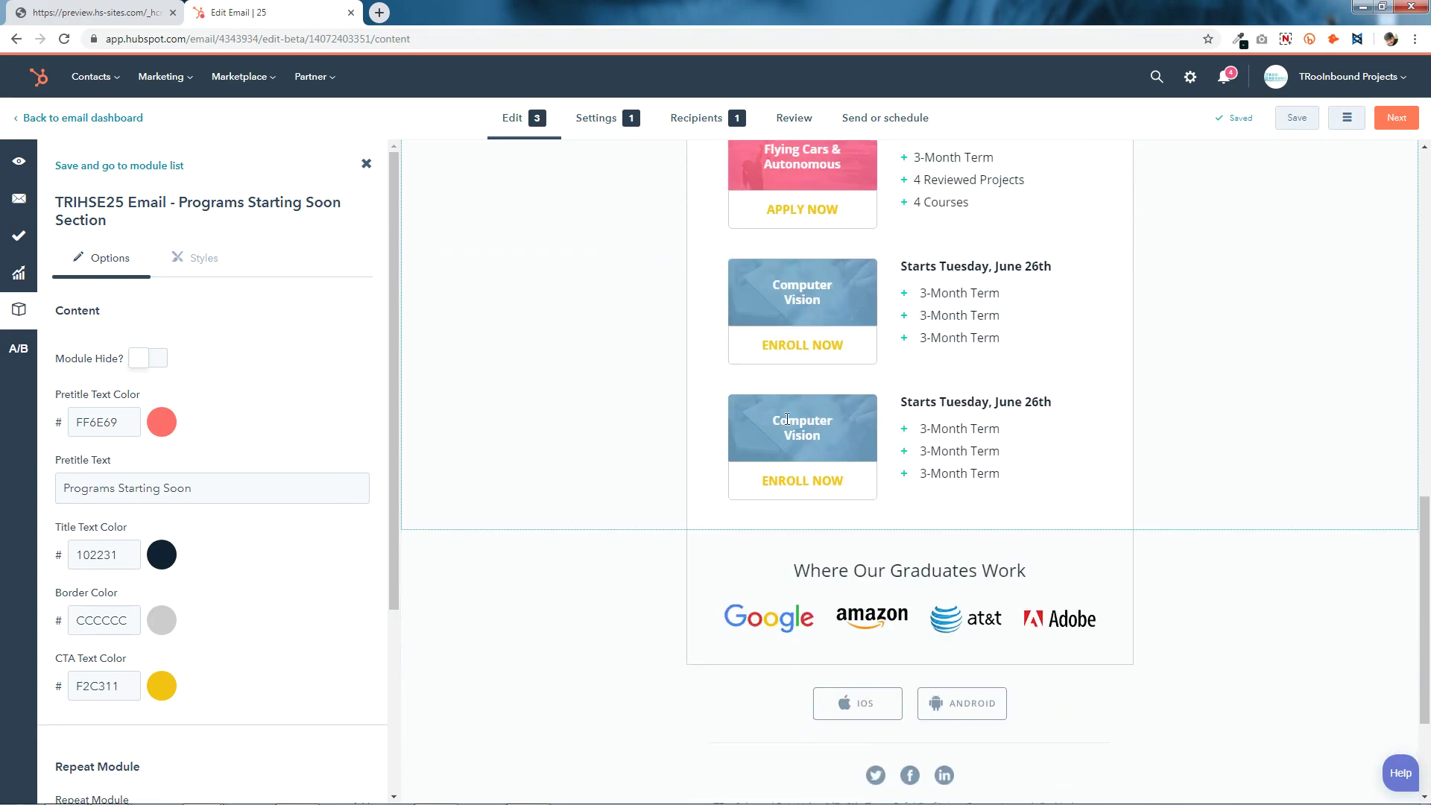
scroll(164, 600, "down", 3)
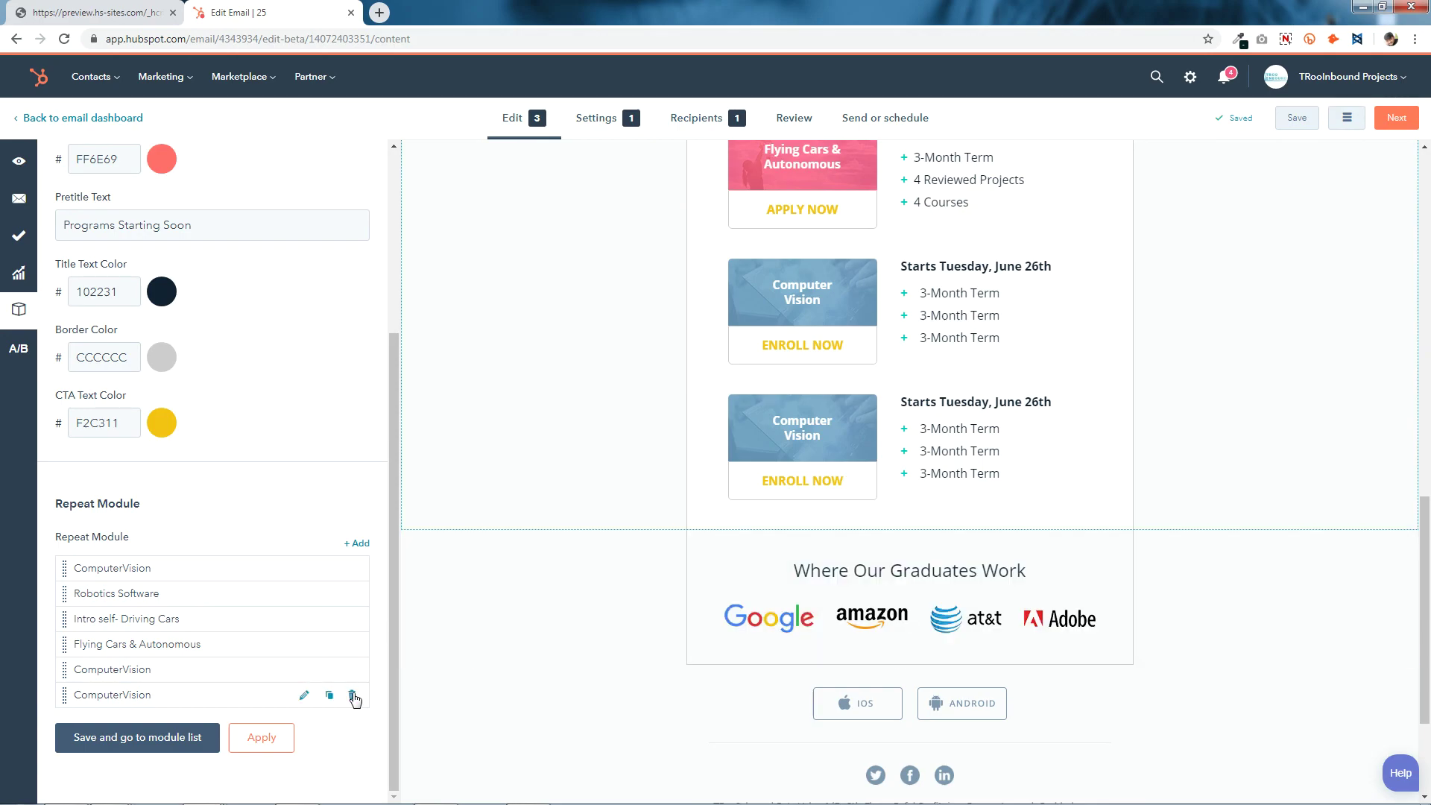
left_click(353, 696)
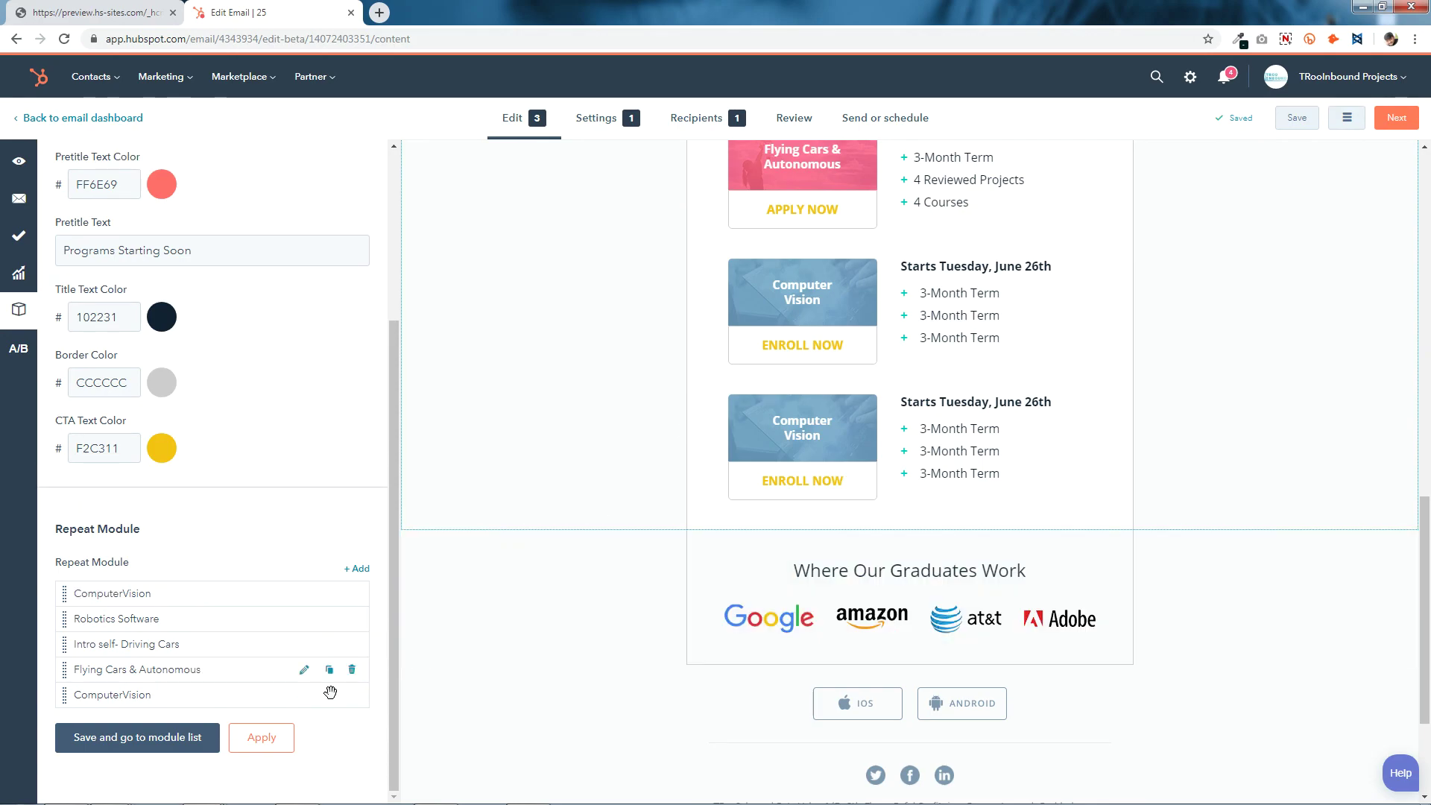
left_click(352, 695)
left_click(178, 748)
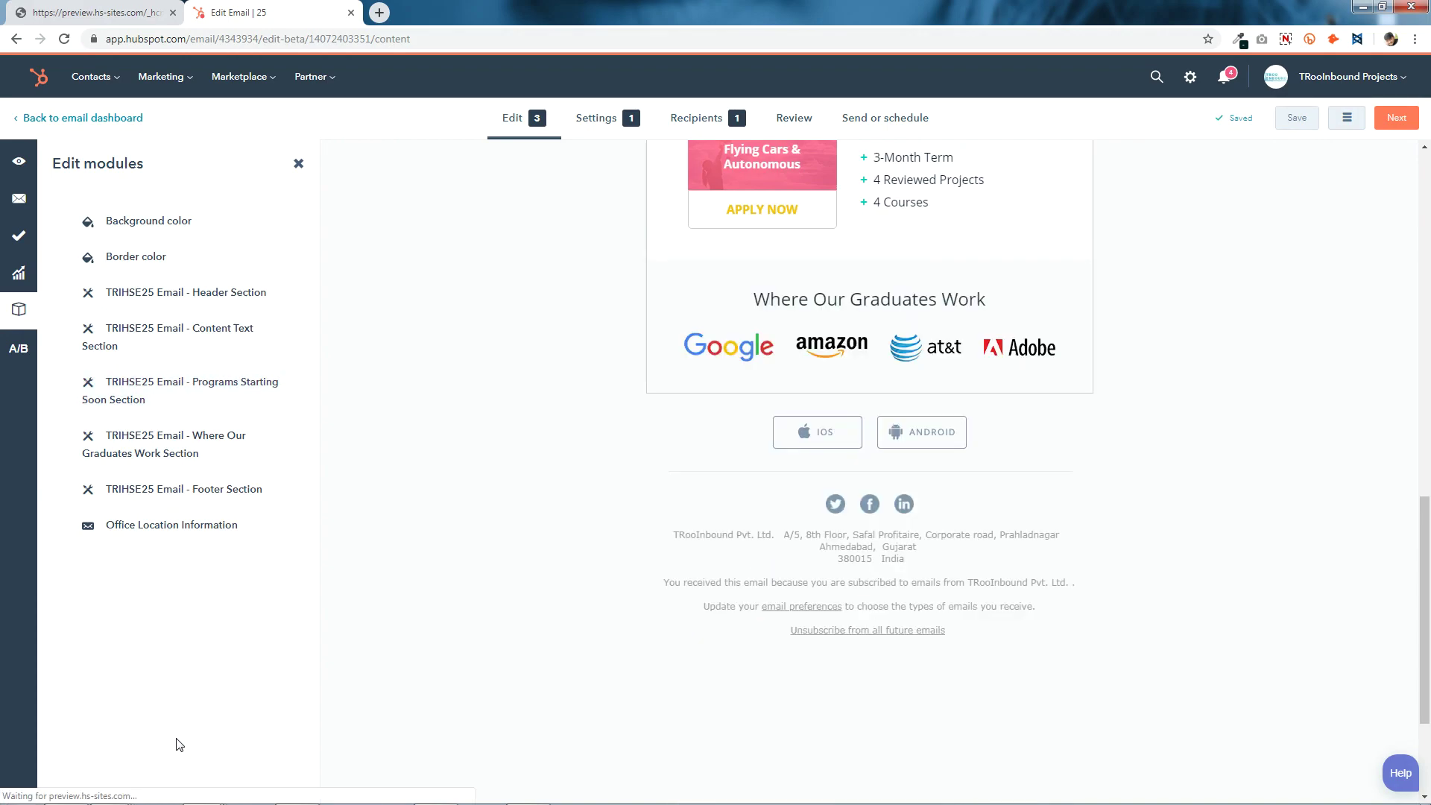
- Clone the Intro self-Driving Cars and Flying Cars & Autonomous items in the Programs Starting Soon Section's Repeat Module and save the section
scroll(1428, 534, "up", 3)
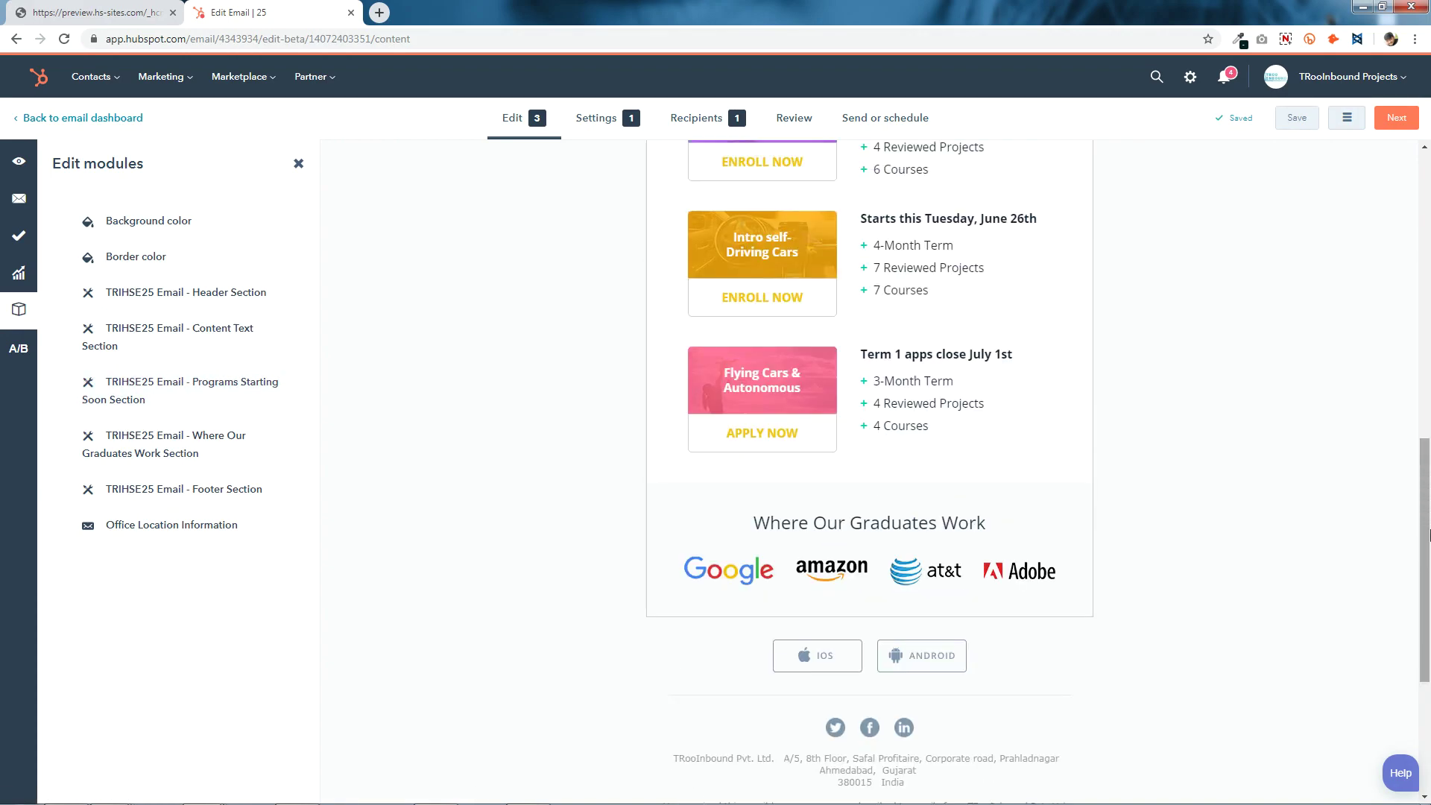
scroll(1429, 534, "up", 2)
left_click(909, 514)
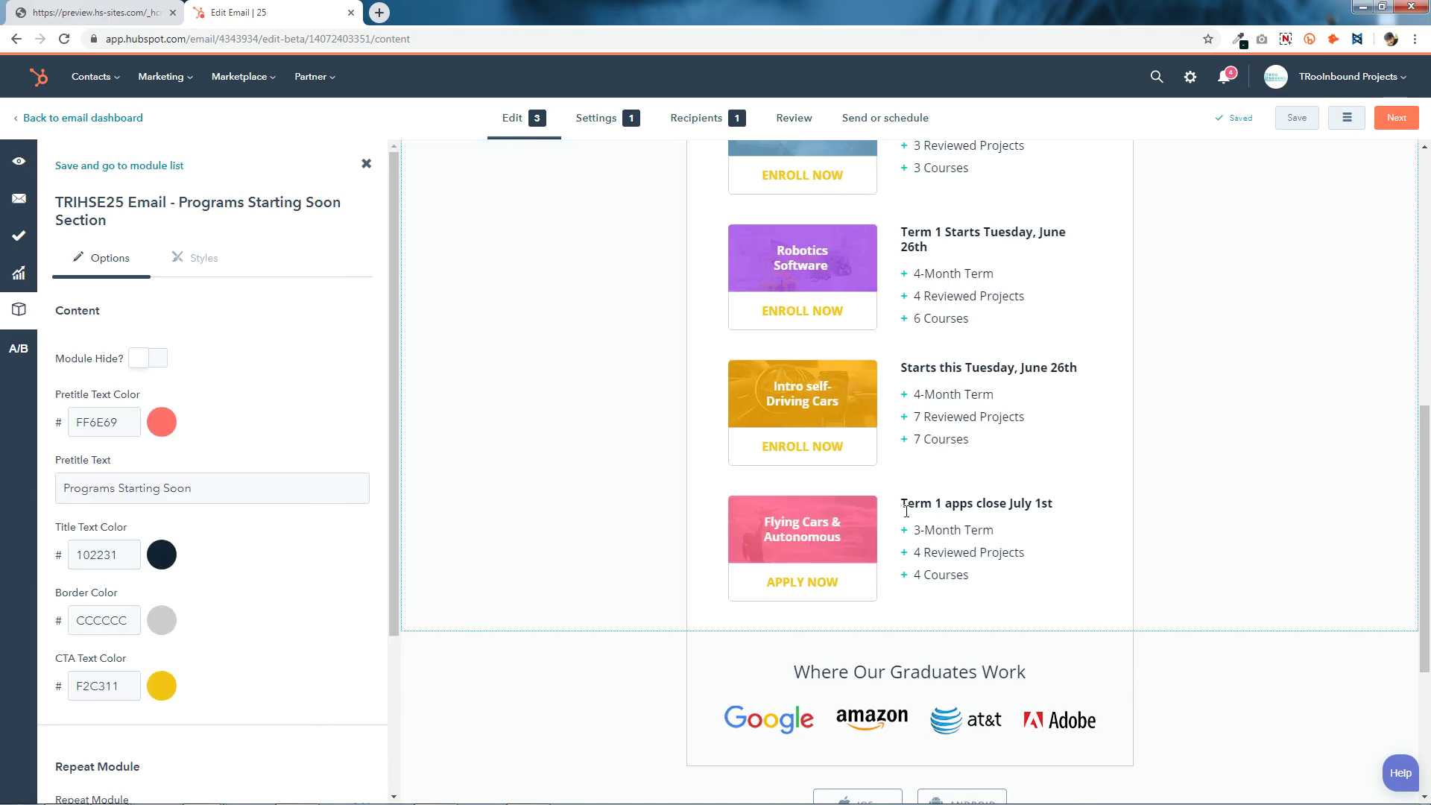
scroll(907, 512, "up", 2)
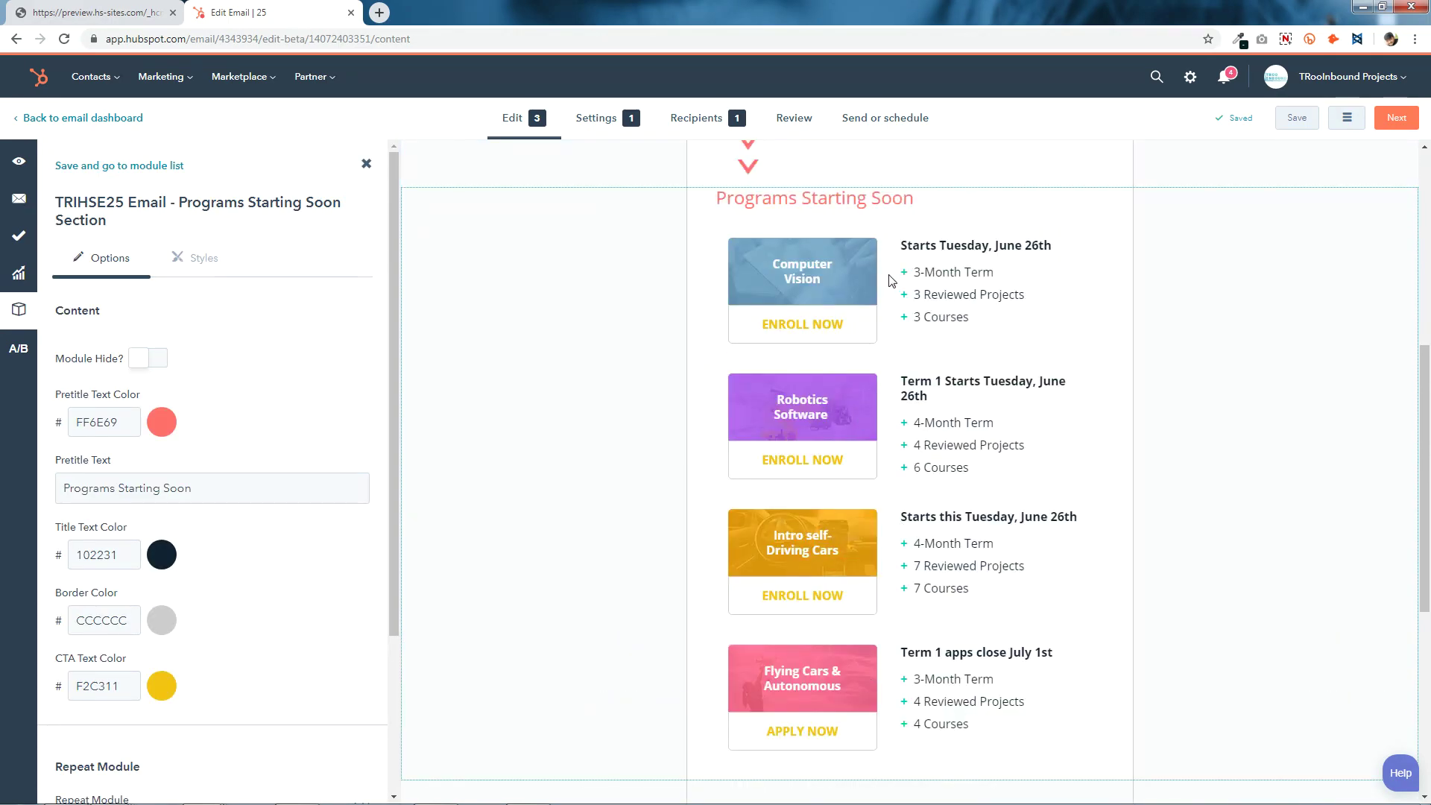
scroll(788, 384, "down", 2)
scroll(213, 594, "down", 3)
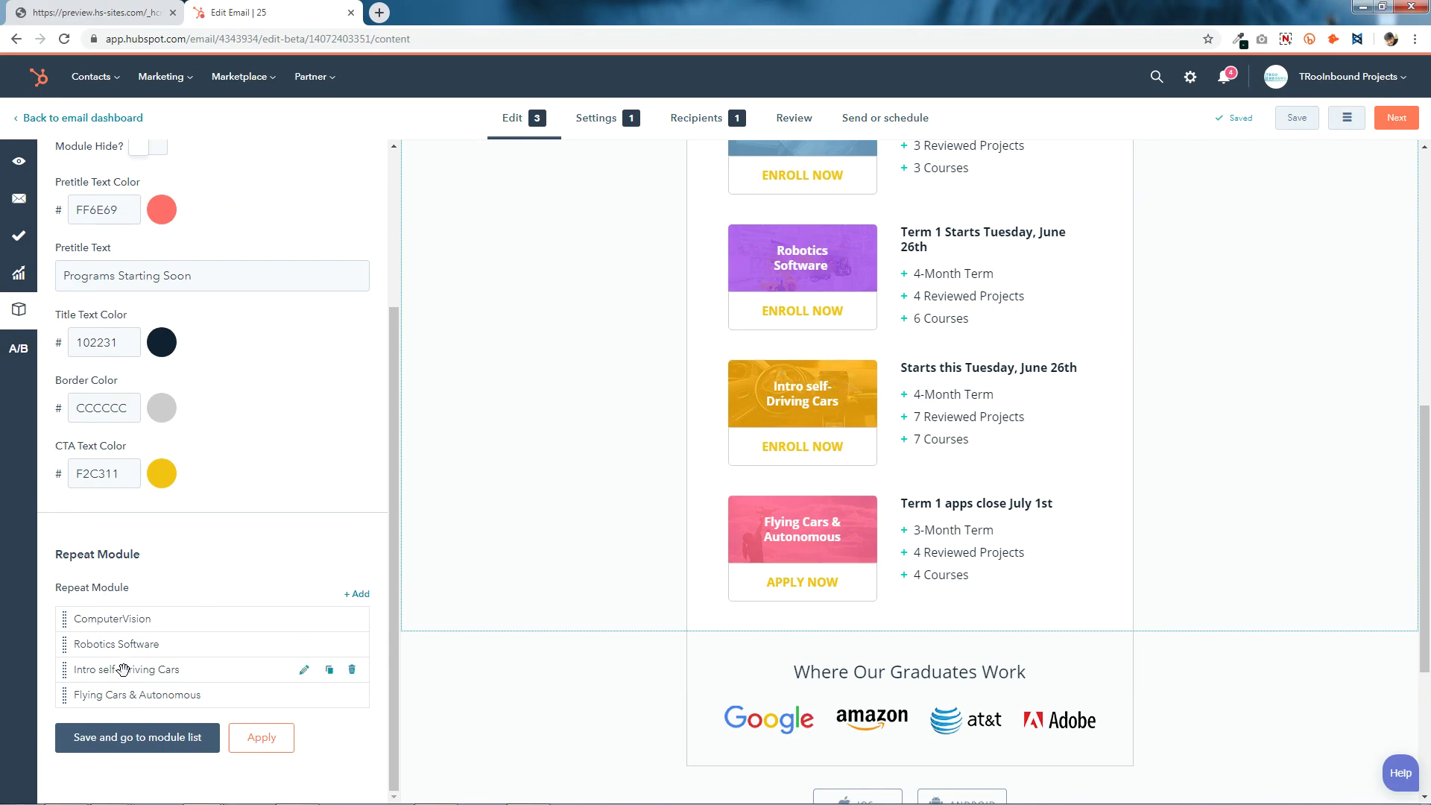
left_click(330, 670)
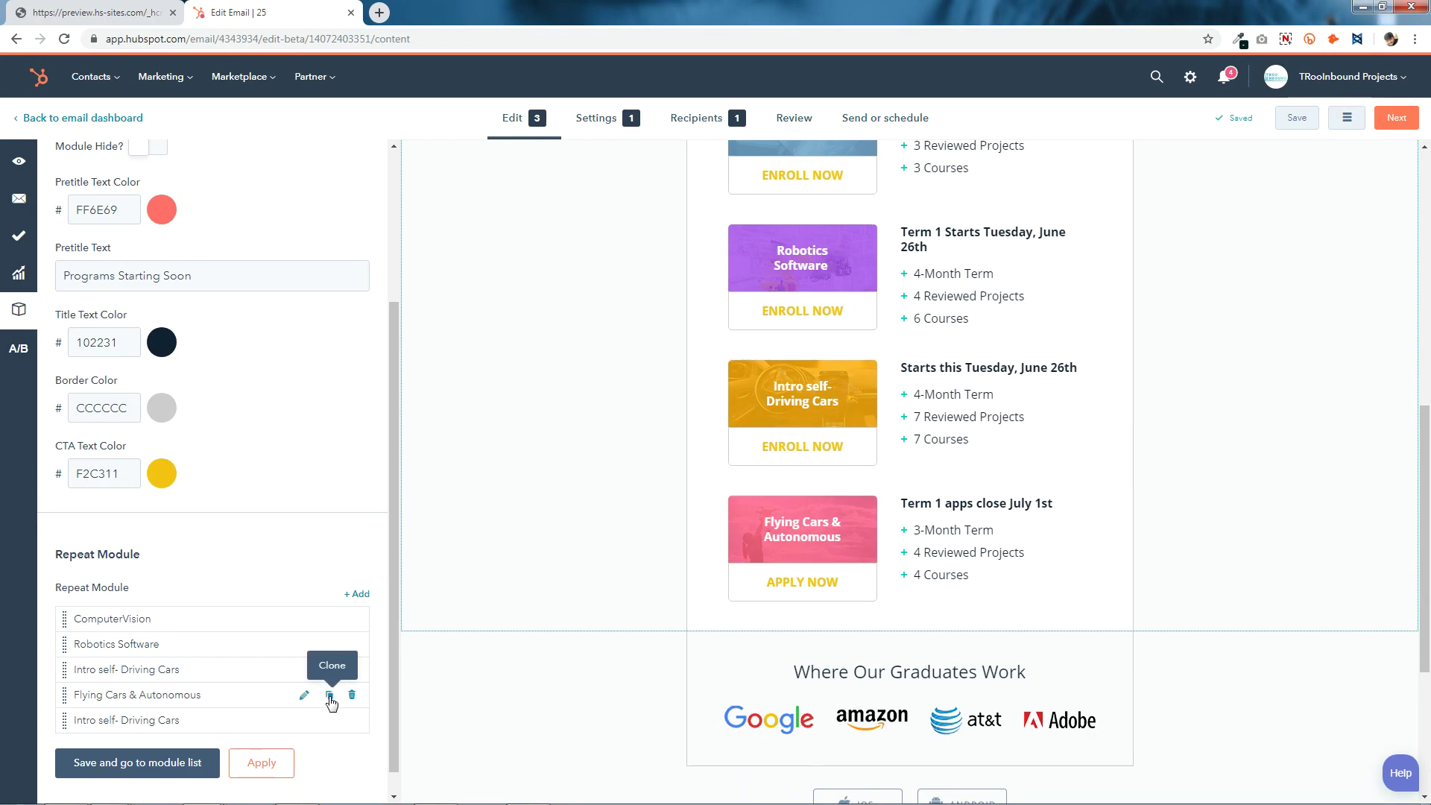
left_click(331, 697)
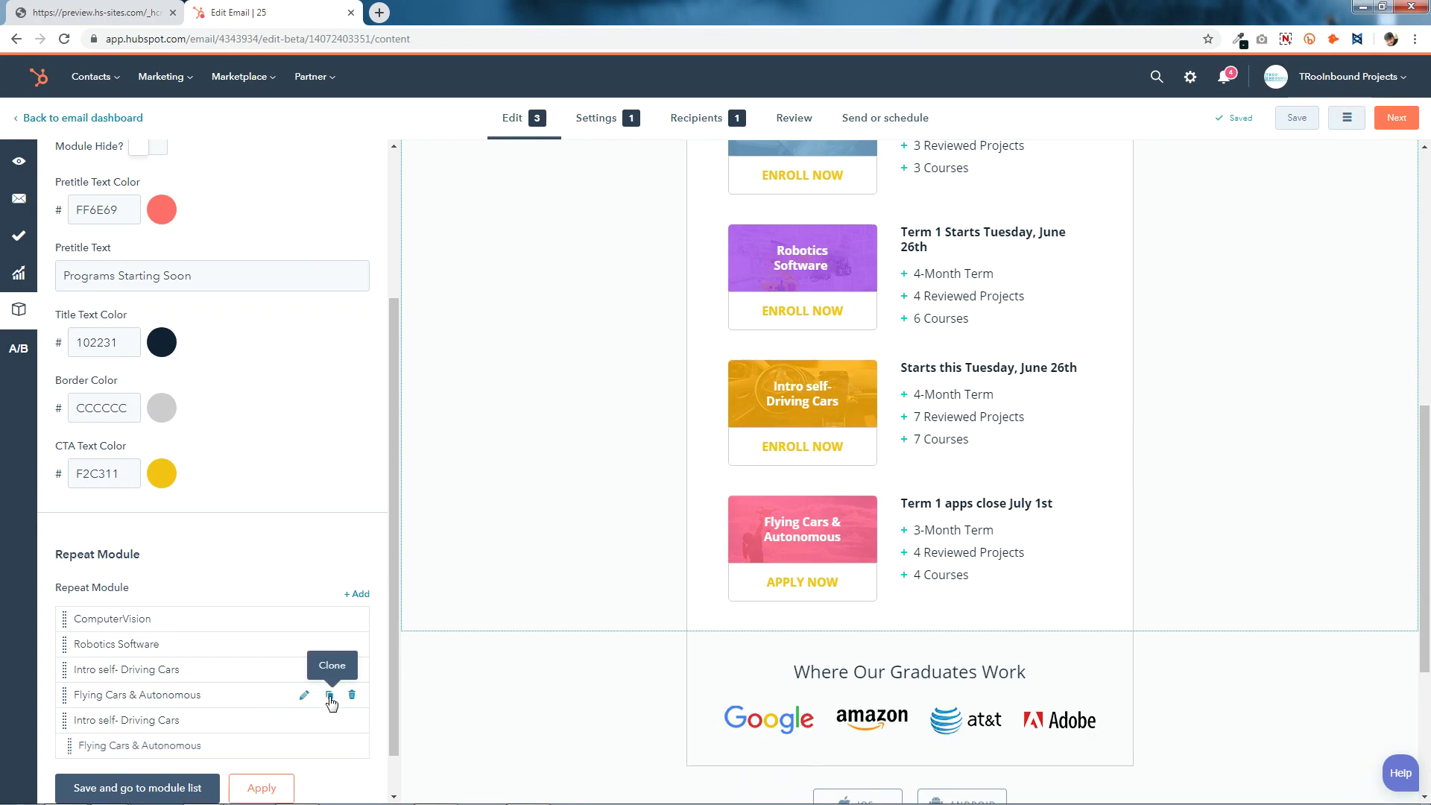
scroll(258, 747, "down", 1)
left_click(258, 741)
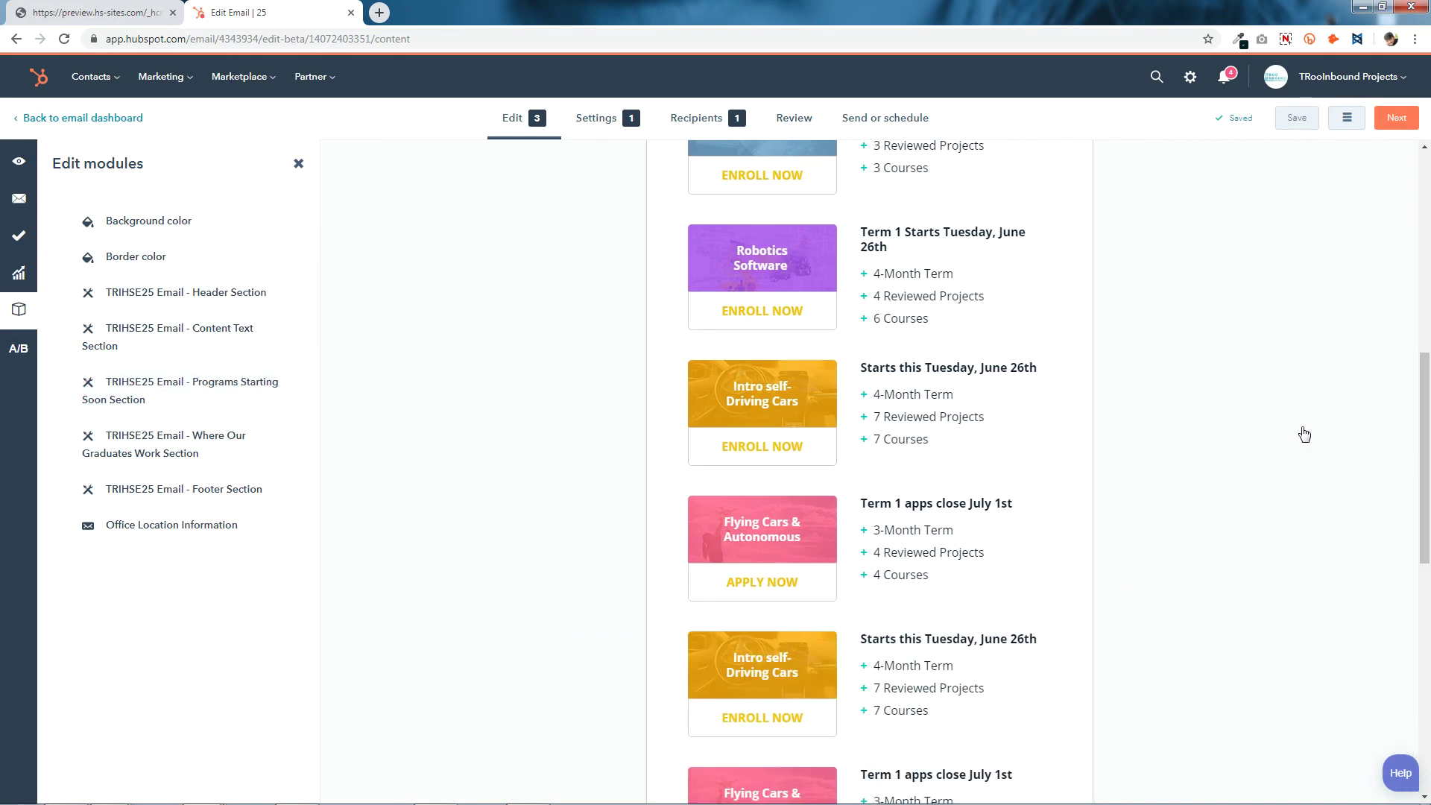
- Delete the cloned Flying Cars & Autonomous and Intro self-Driving Cars items from the Repeat Module and save back to the module list
scroll(820, 551, "down", 5)
left_click(869, 325)
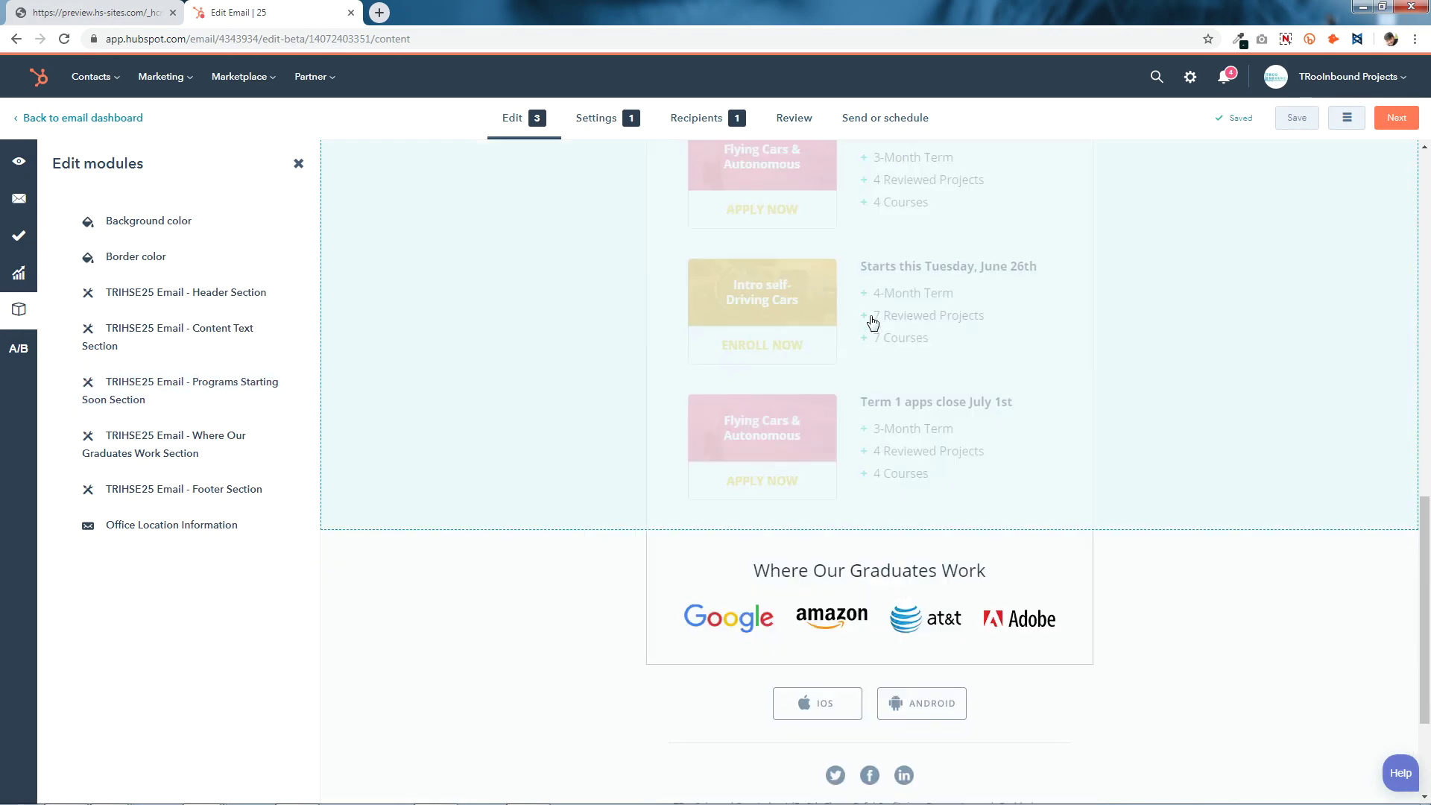
scroll(872, 316, "up", 1)
scroll(231, 474, "down", 4)
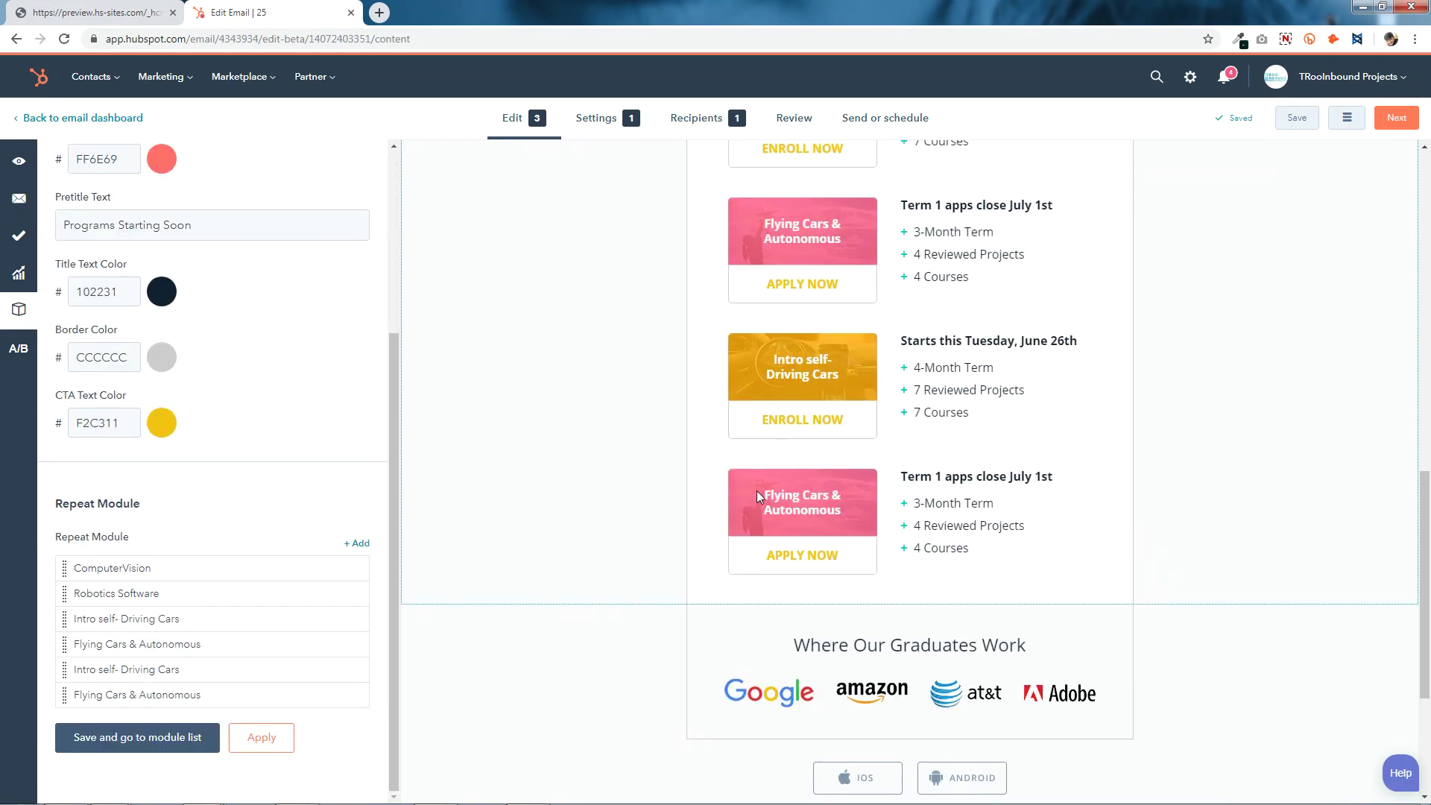
scroll(757, 491, "up", 1)
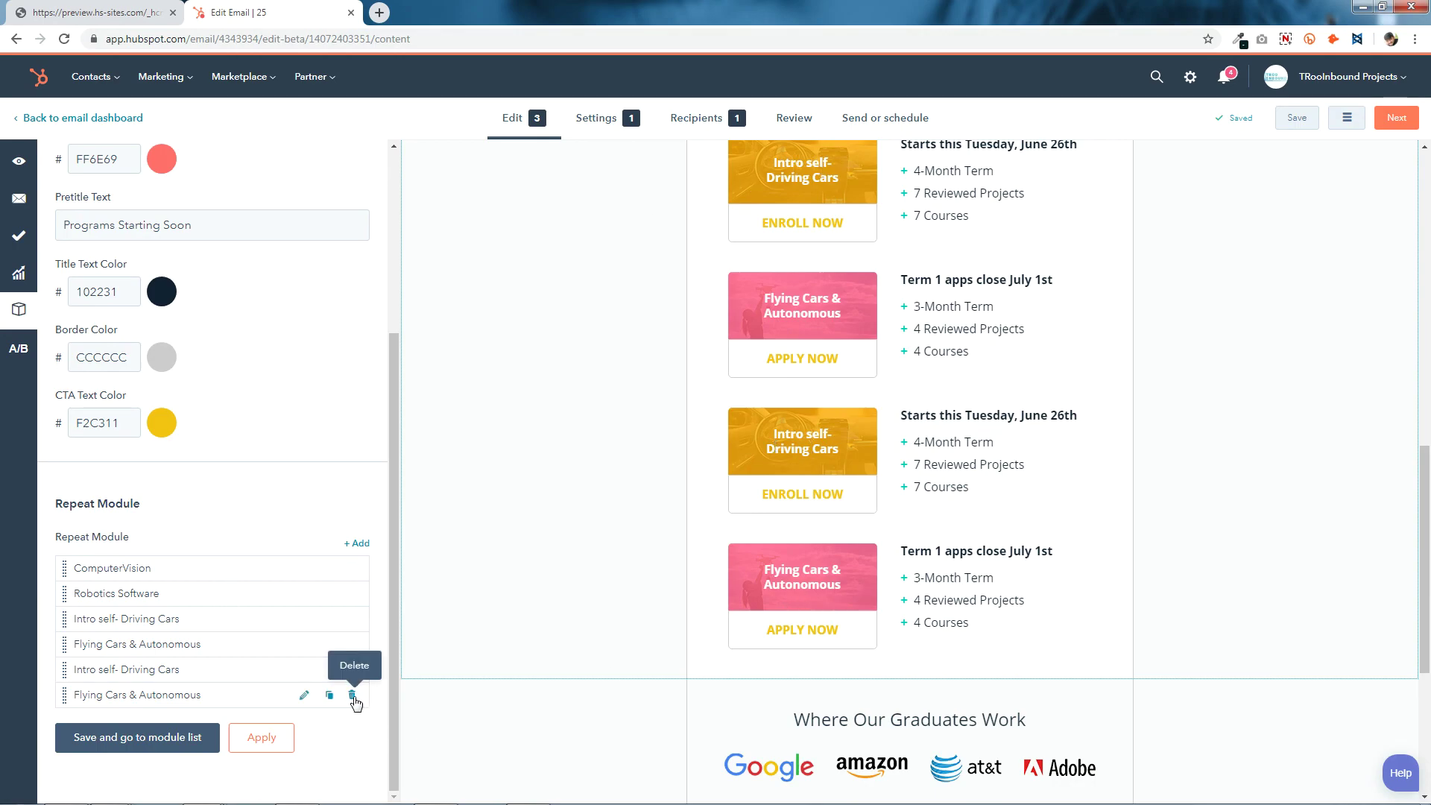
left_click(352, 696)
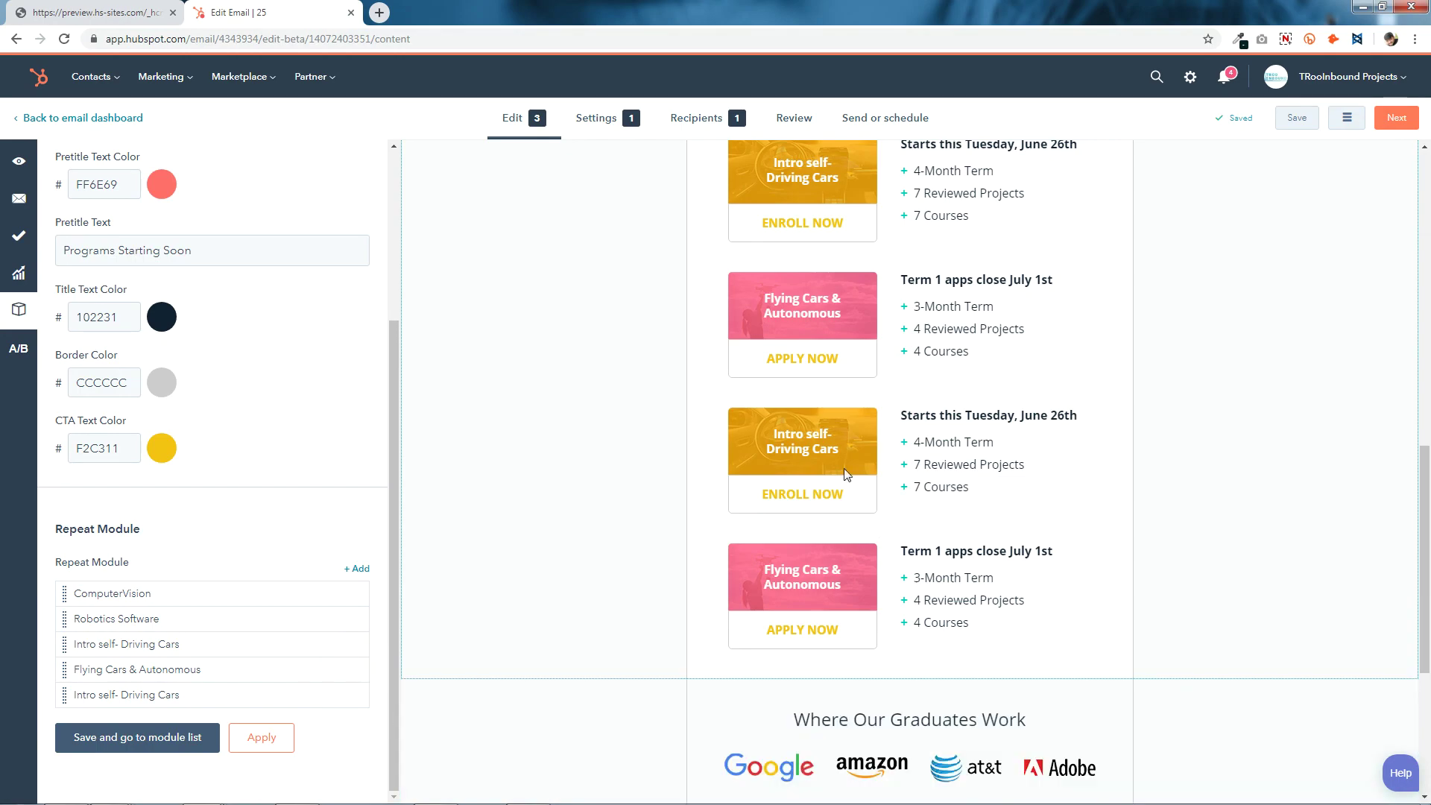
left_click(353, 695)
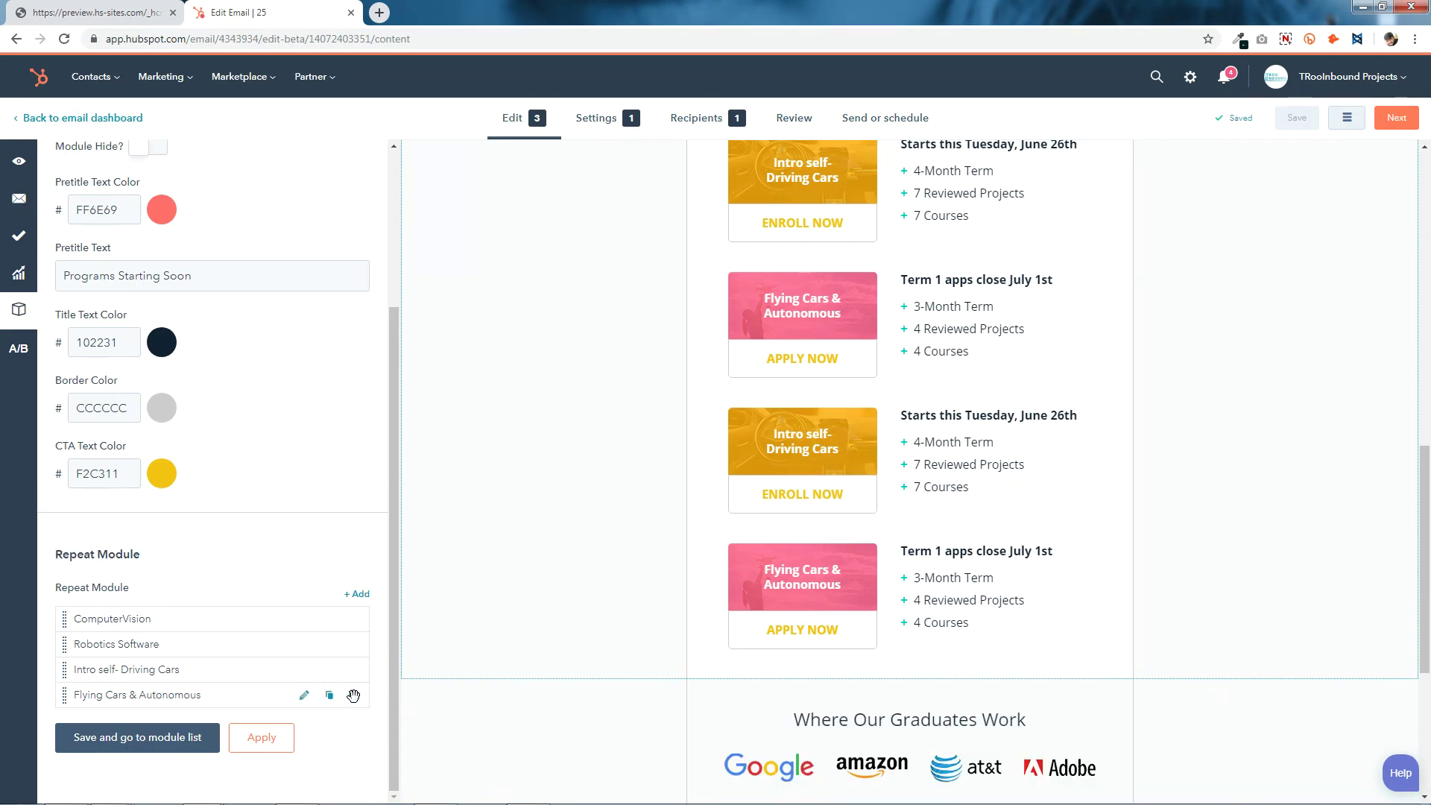
left_click(180, 749)
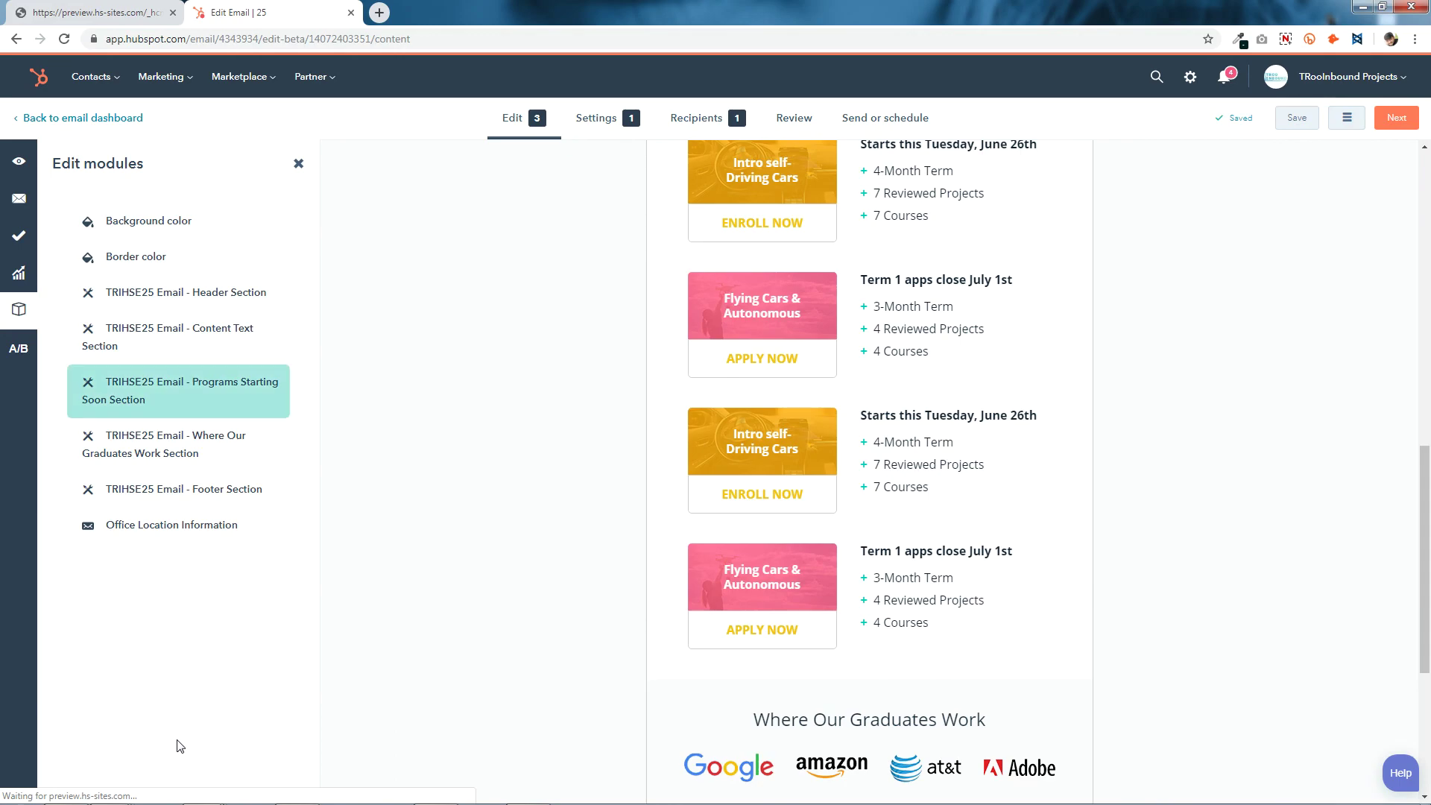
- Replace the ComputerVision item's background image in the Programs Starting Soon Section with the red BAckground_image 2500.1
scroll(879, 561, "up", 5)
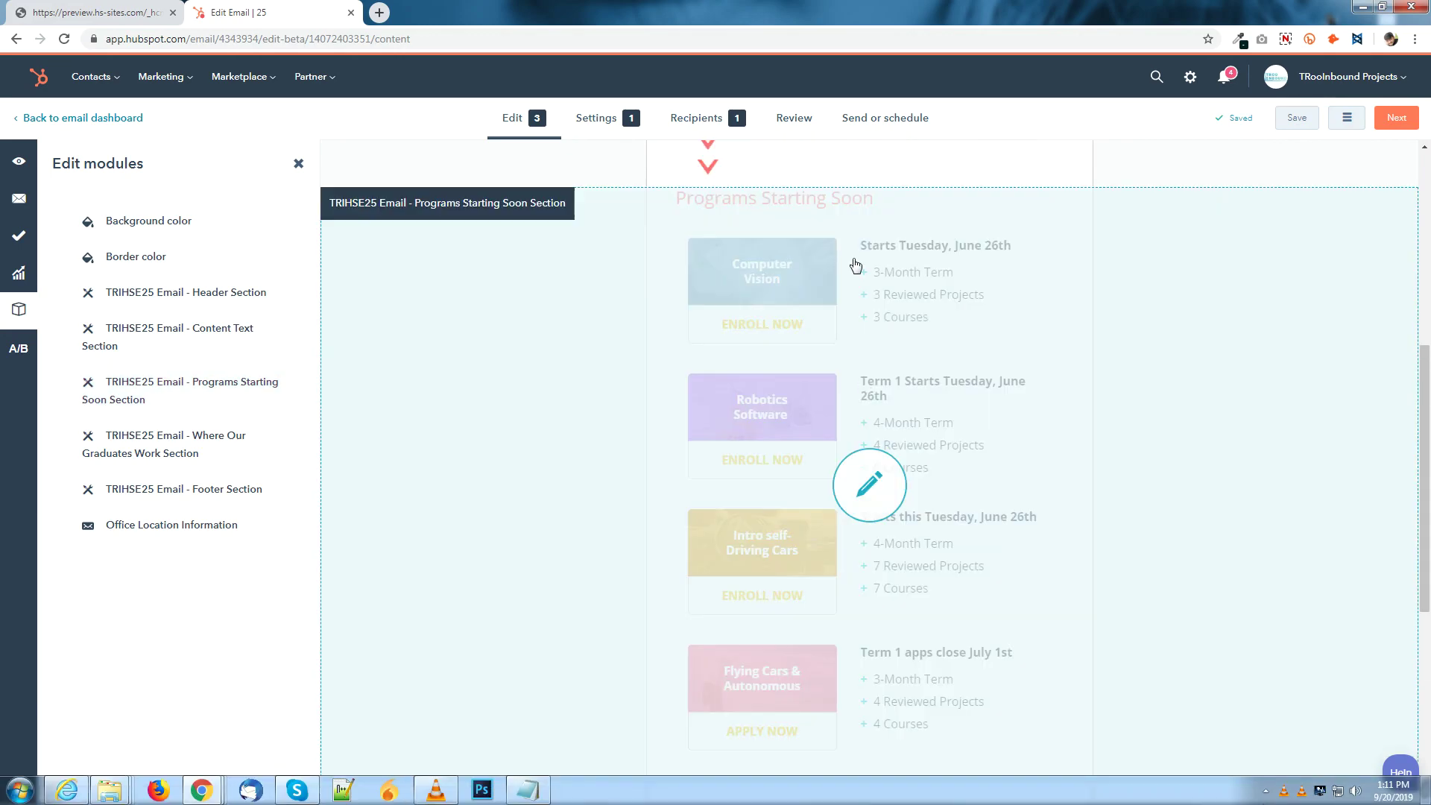
left_click(859, 328)
scroll(290, 561, "down", 3)
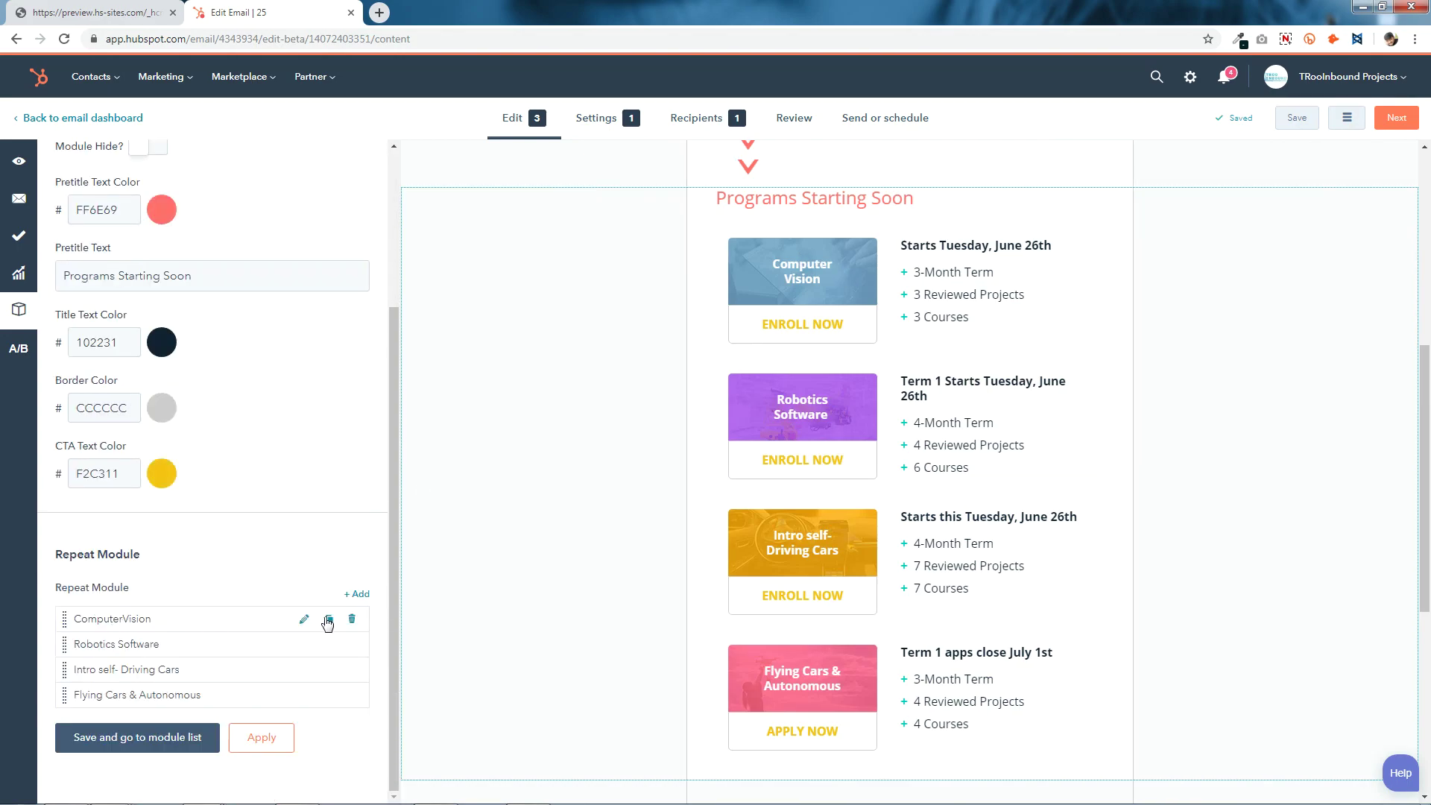
left_click(304, 618)
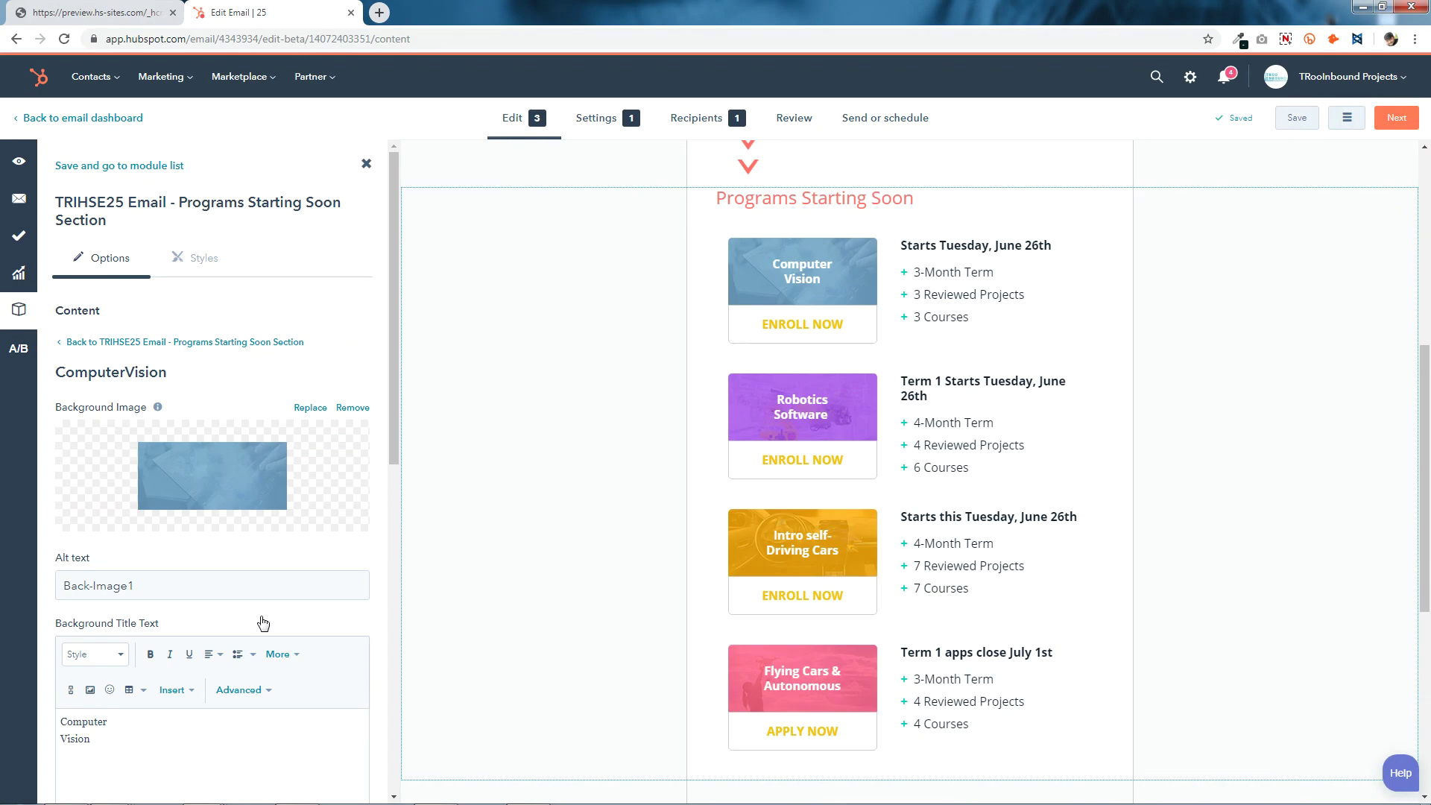
left_click(198, 489)
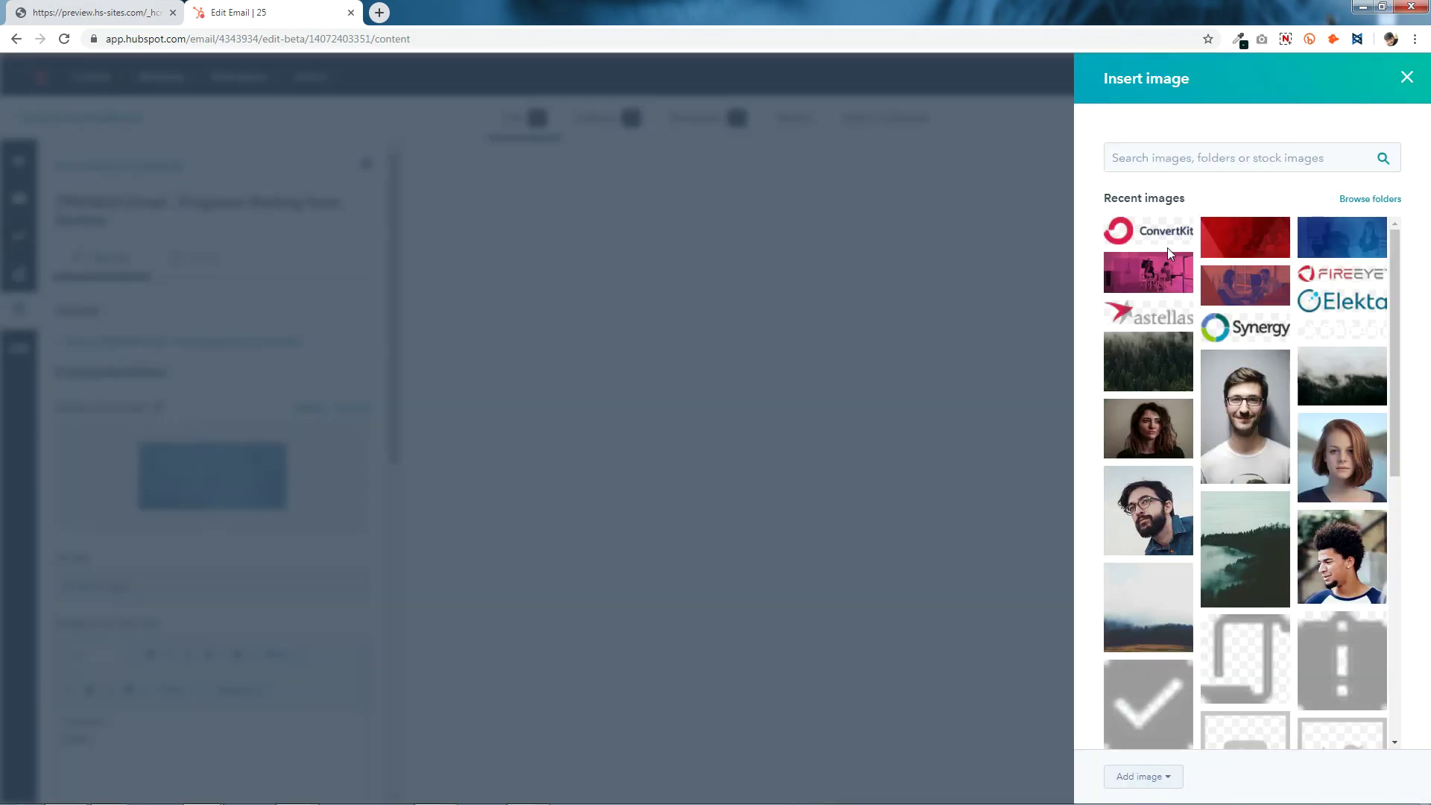
left_click(1243, 237)
mouse_move(218, 468)
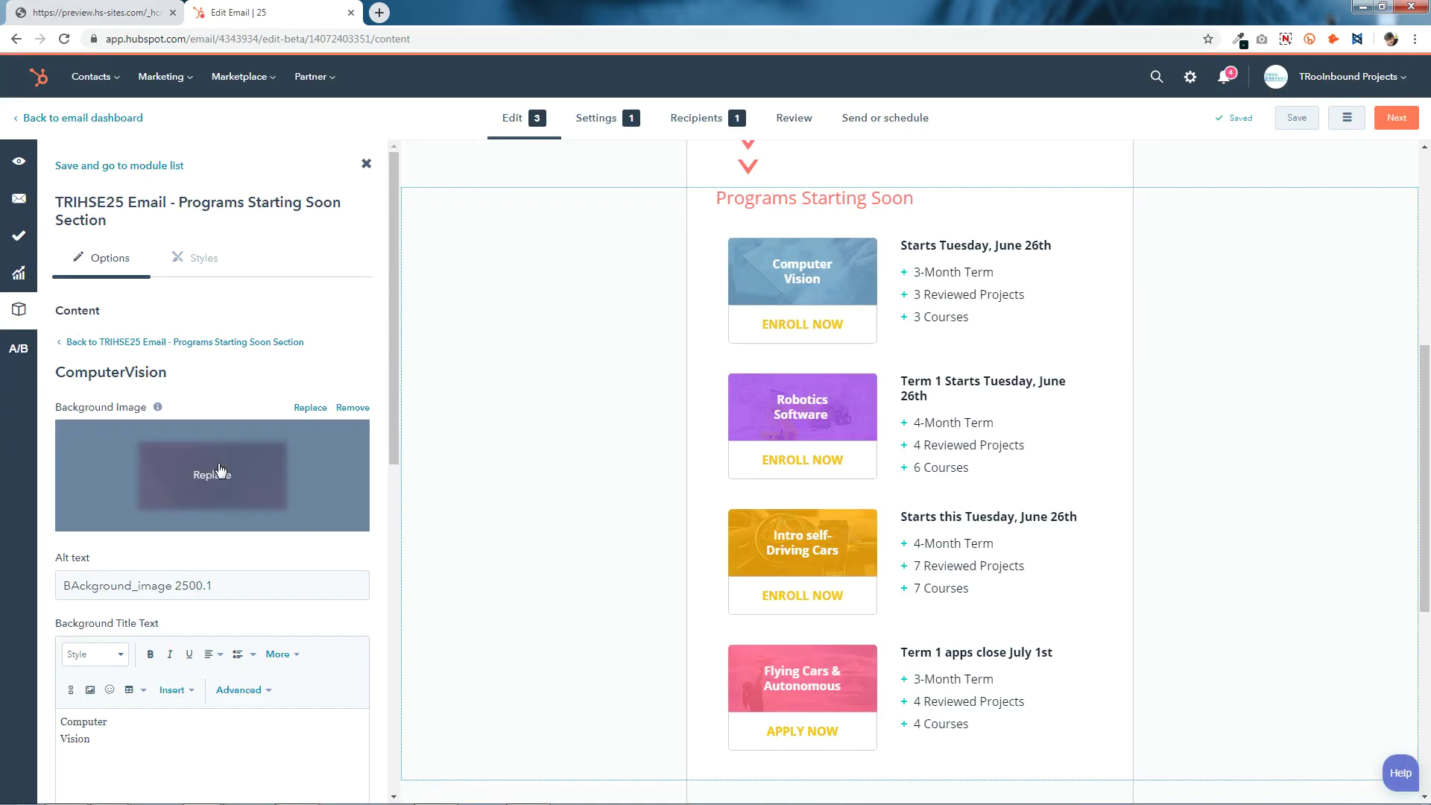
- Examine the ComputerVision item's Background Title Text, CTA Text, CTA Text Link and Title Text fields against the email preview
scroll(214, 554, "down", 1)
scroll(213, 554, "down", 1)
left_click_drag(62, 573, 90, 596)
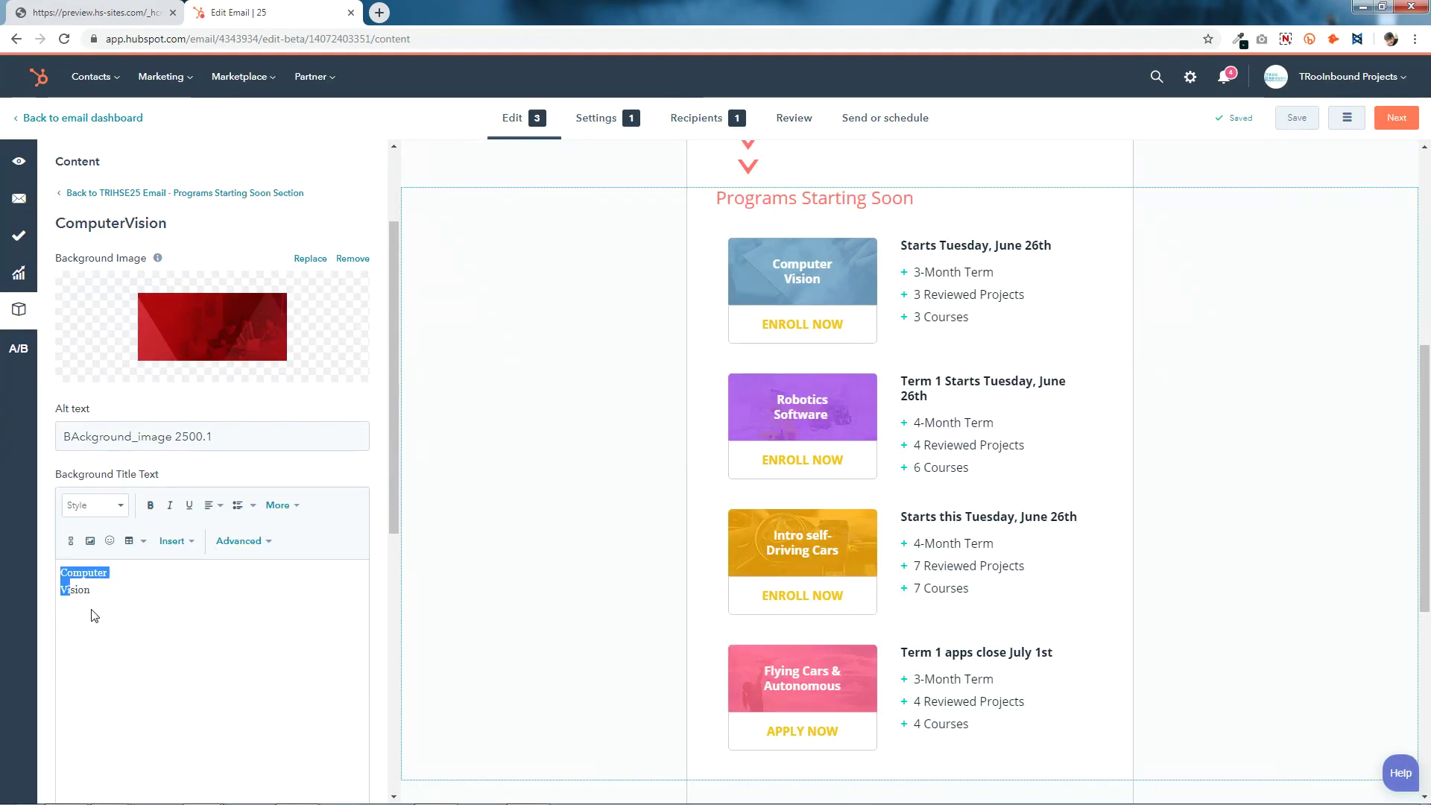
left_click(186, 654)
scroll(190, 653, "down", 6)
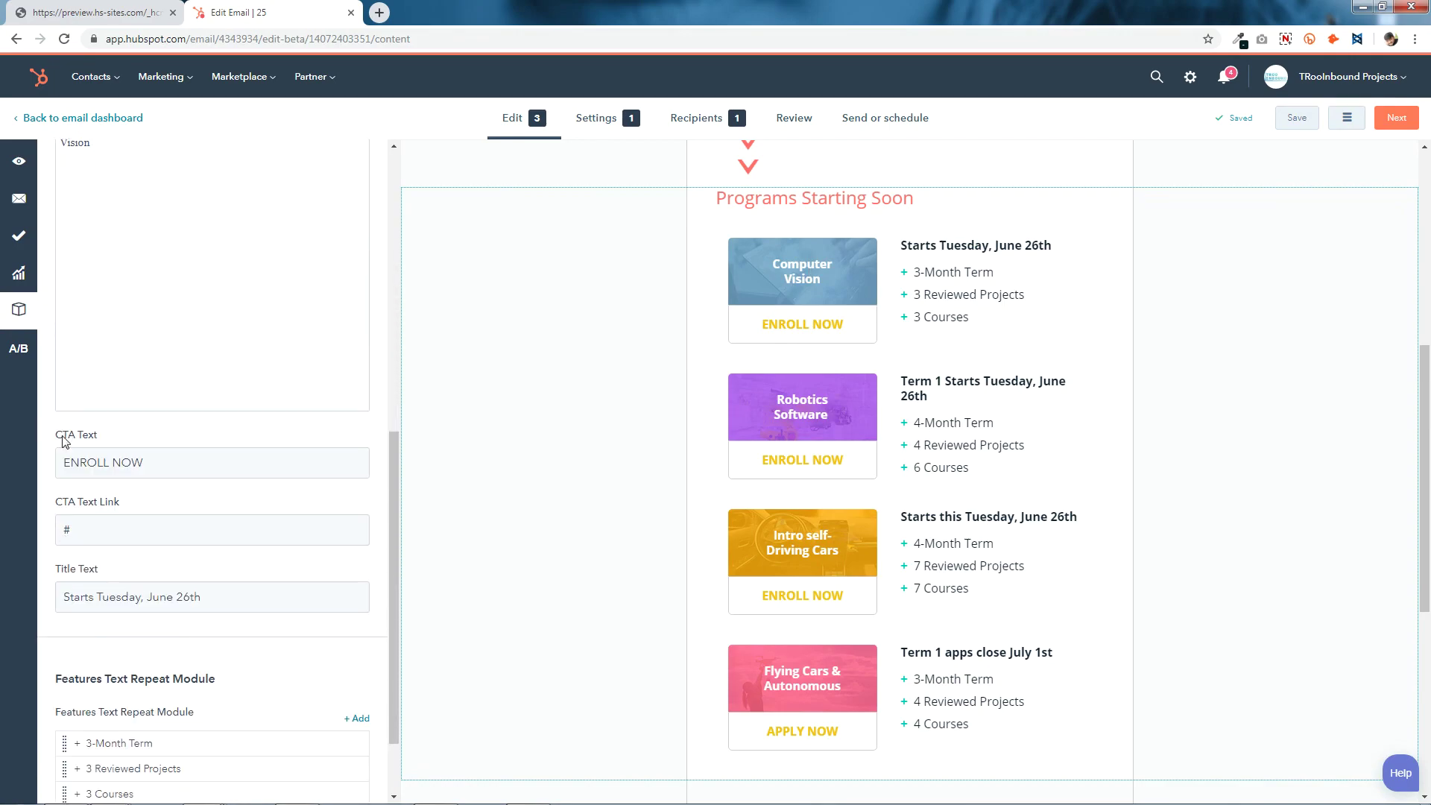
left_click_drag(156, 463, 12, 447)
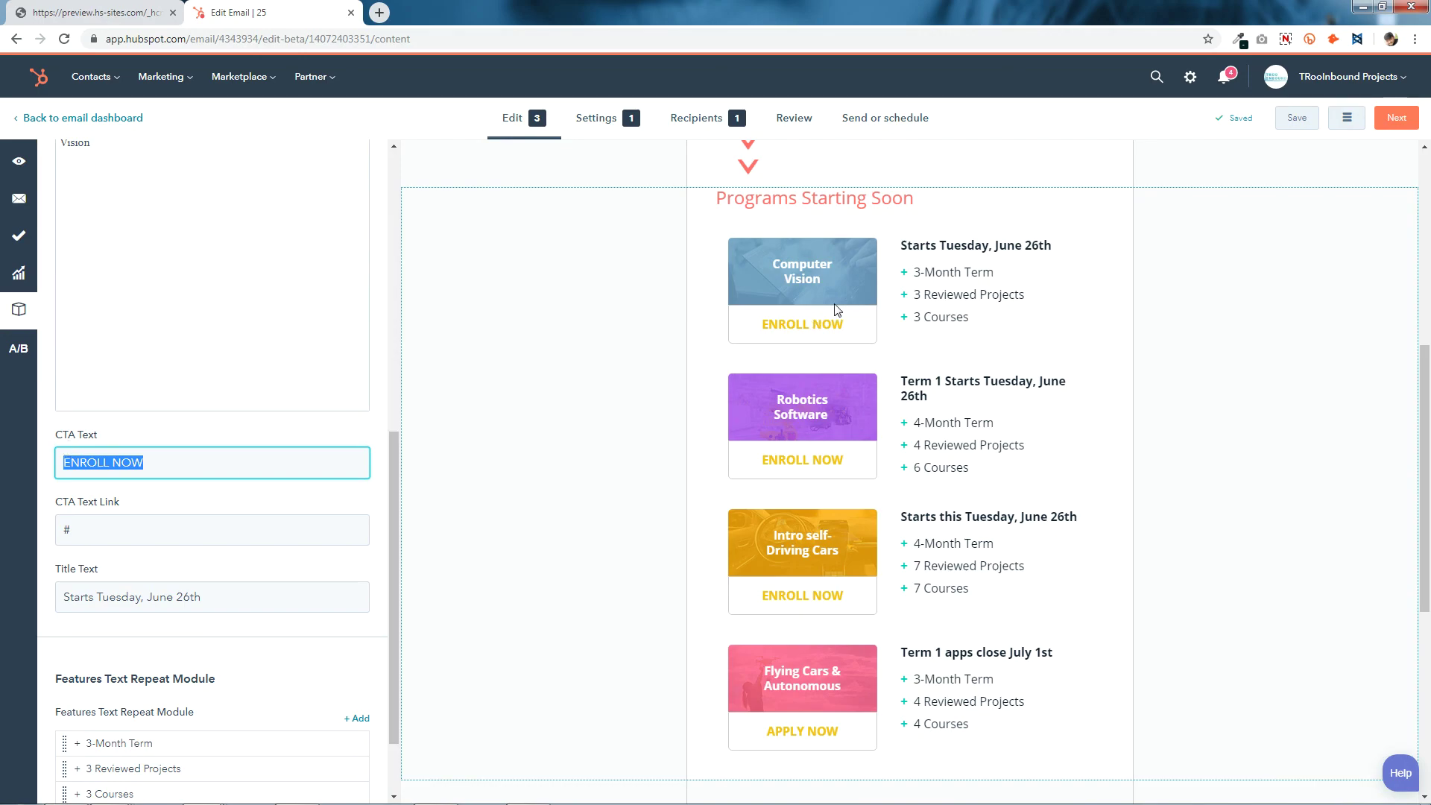
left_click(221, 463)
left_click(99, 532)
scroll(176, 515, "down", 1)
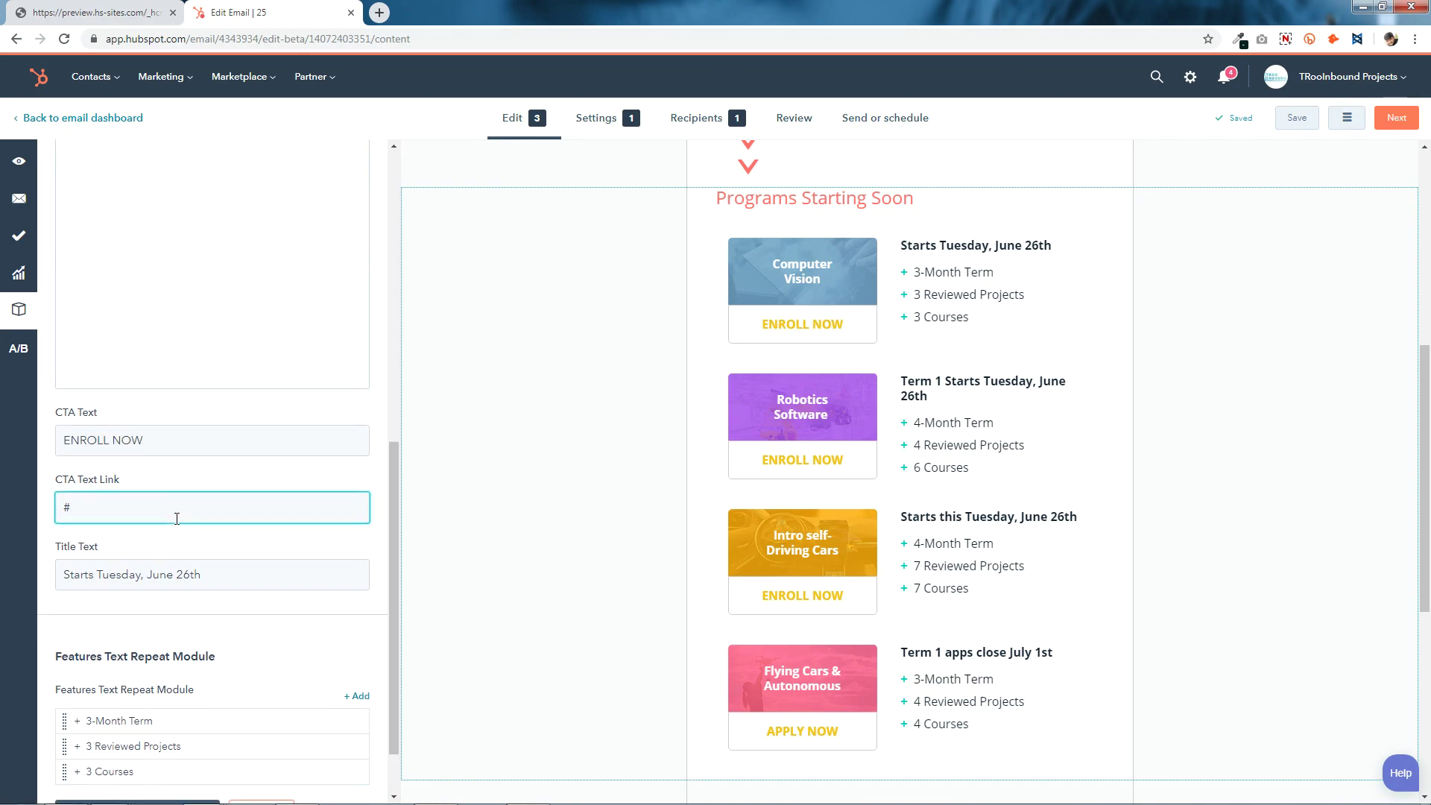
left_click(205, 495)
left_click_drag(206, 495, 76, 472)
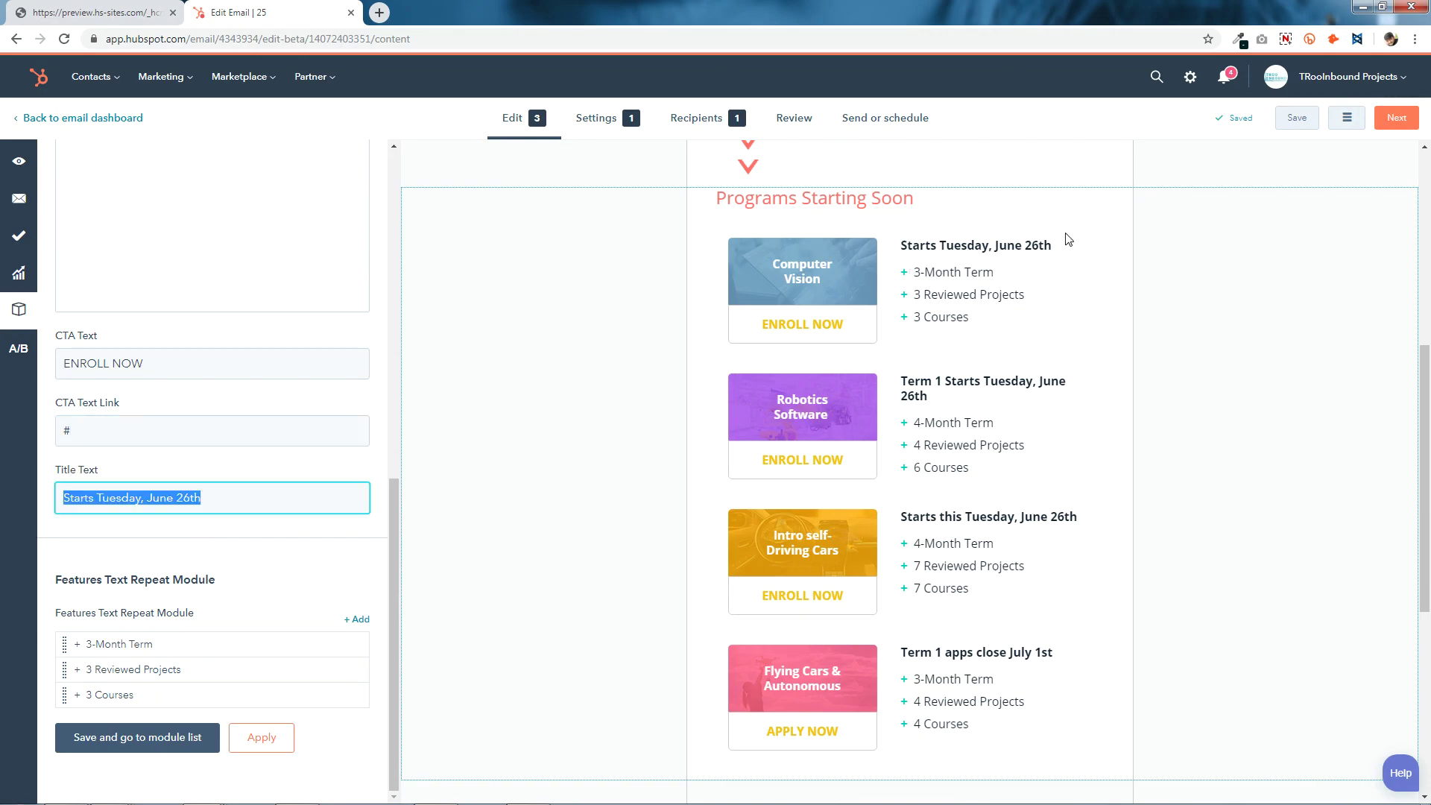
left_click(223, 498)
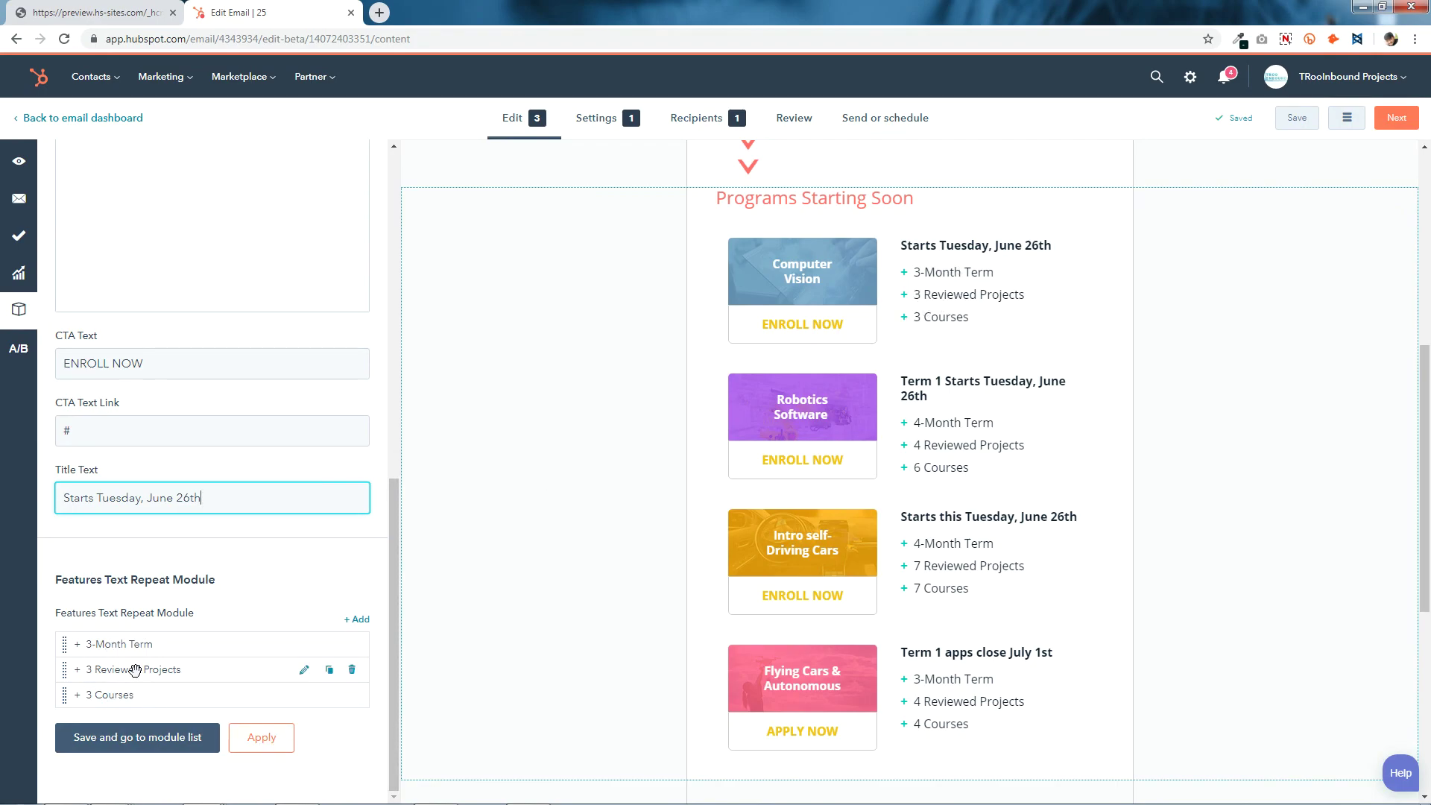
- Add two default 3-Month Term features to the ComputerVision item's Features Text Repeat Module and save back to the module list
left_click(358, 621)
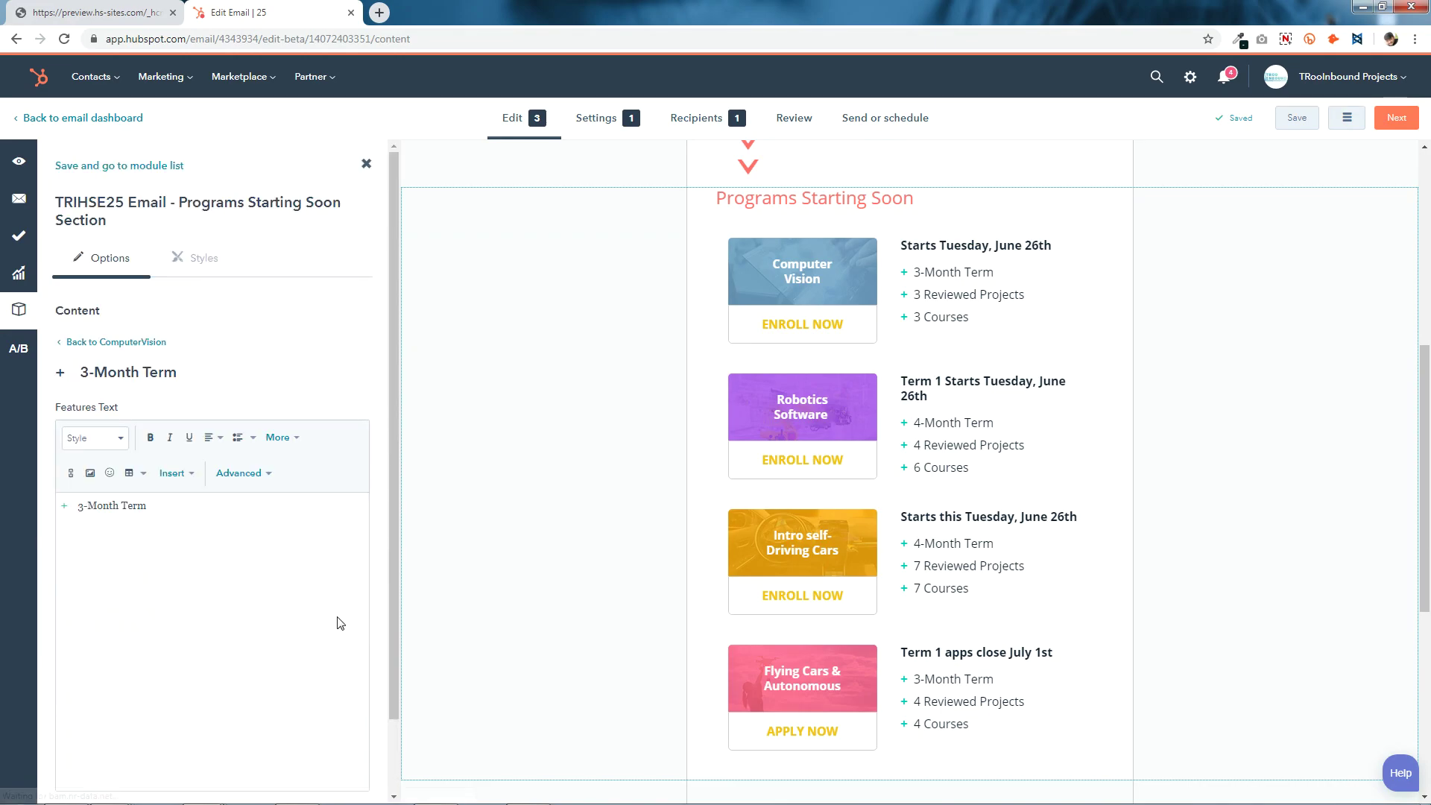
left_click(143, 343)
scroll(249, 465, "down", 10)
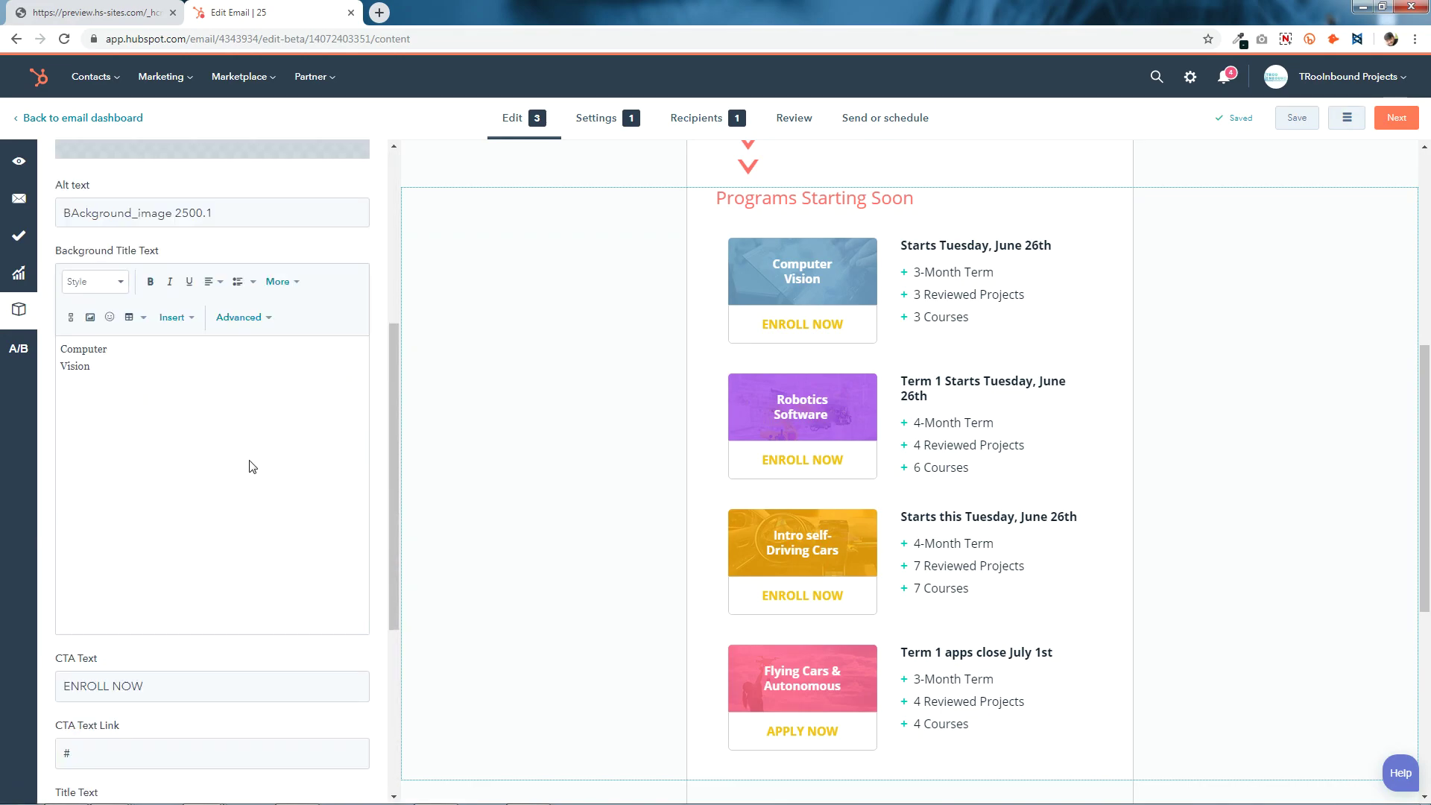
left_click(357, 594)
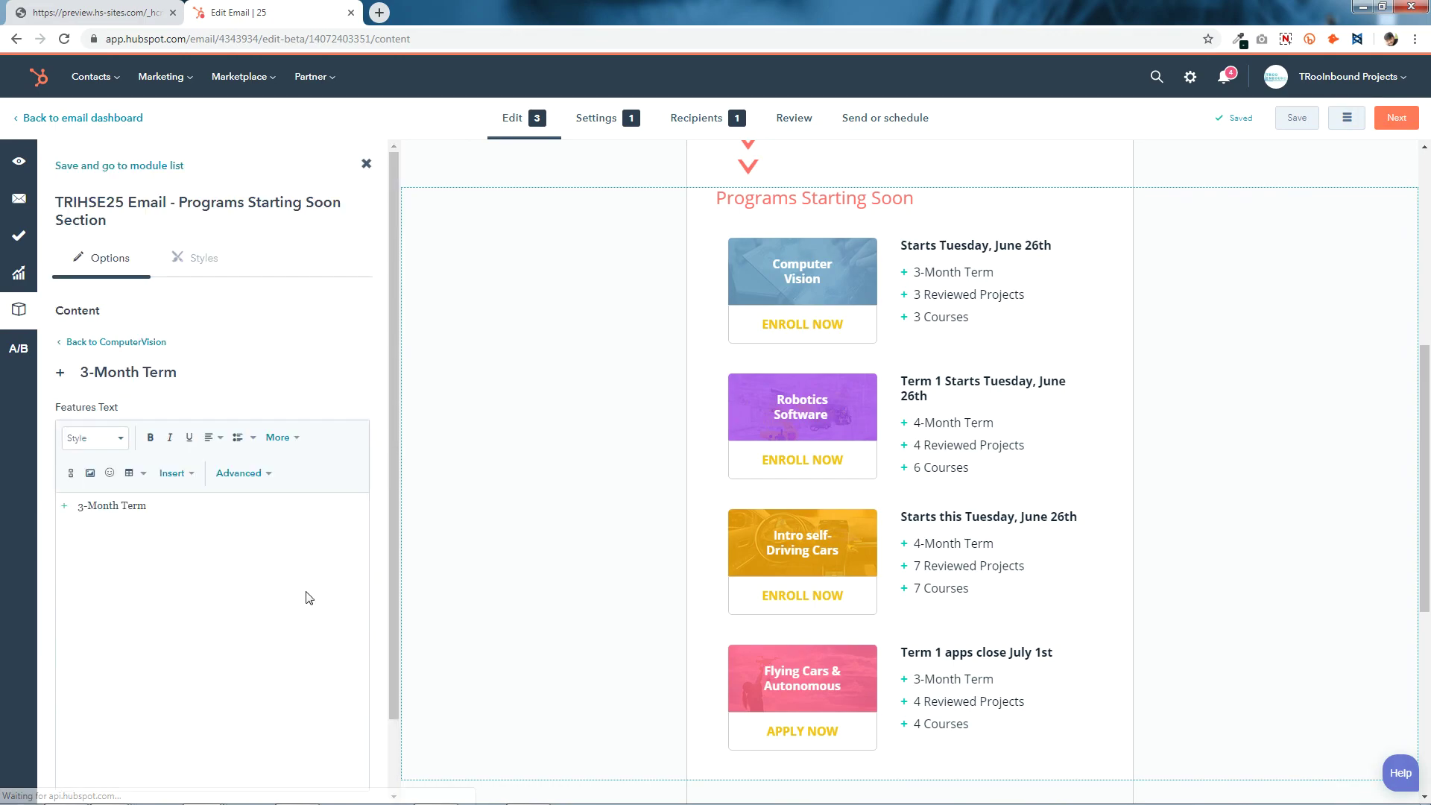
left_click(138, 343)
scroll(137, 351, "down", 10)
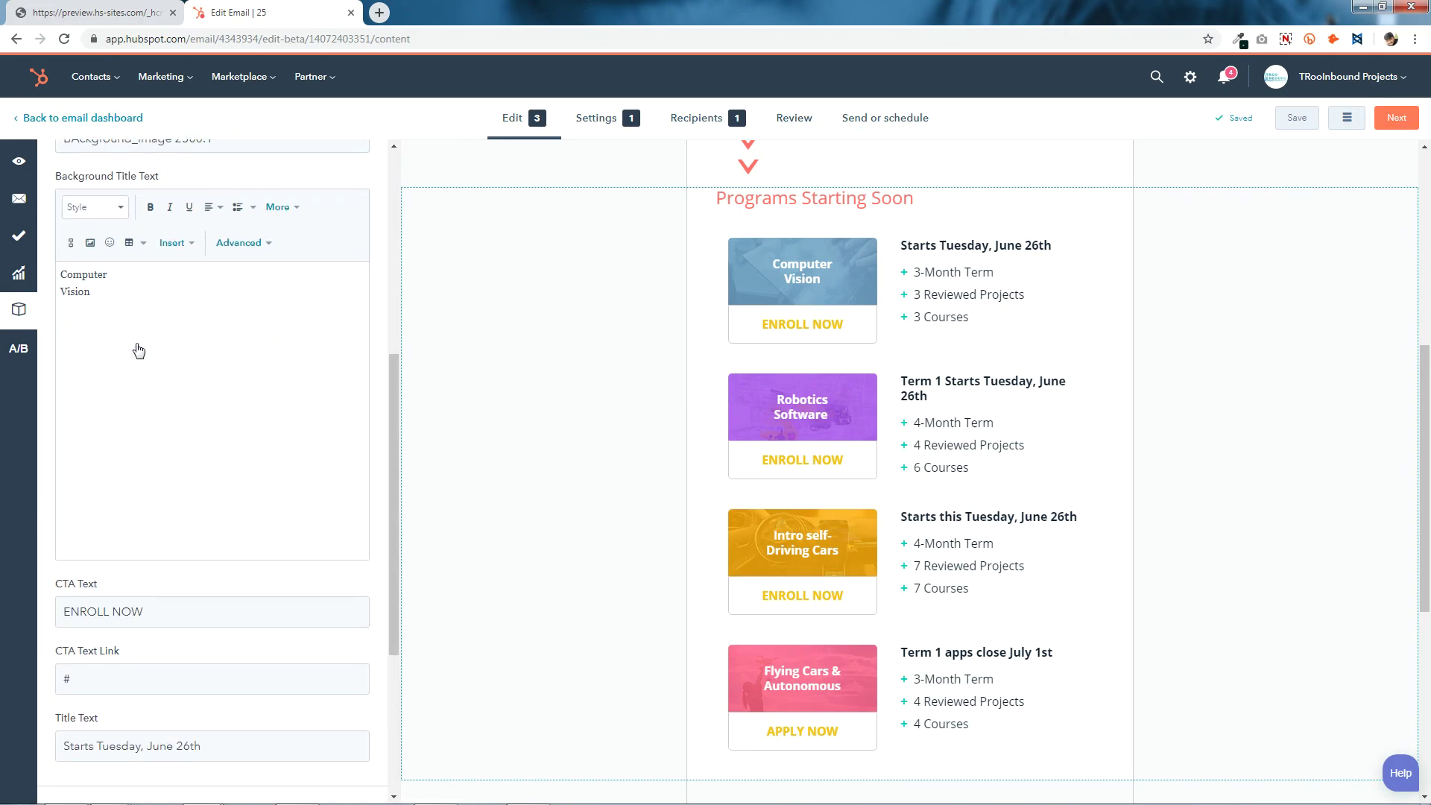
left_click(192, 738)
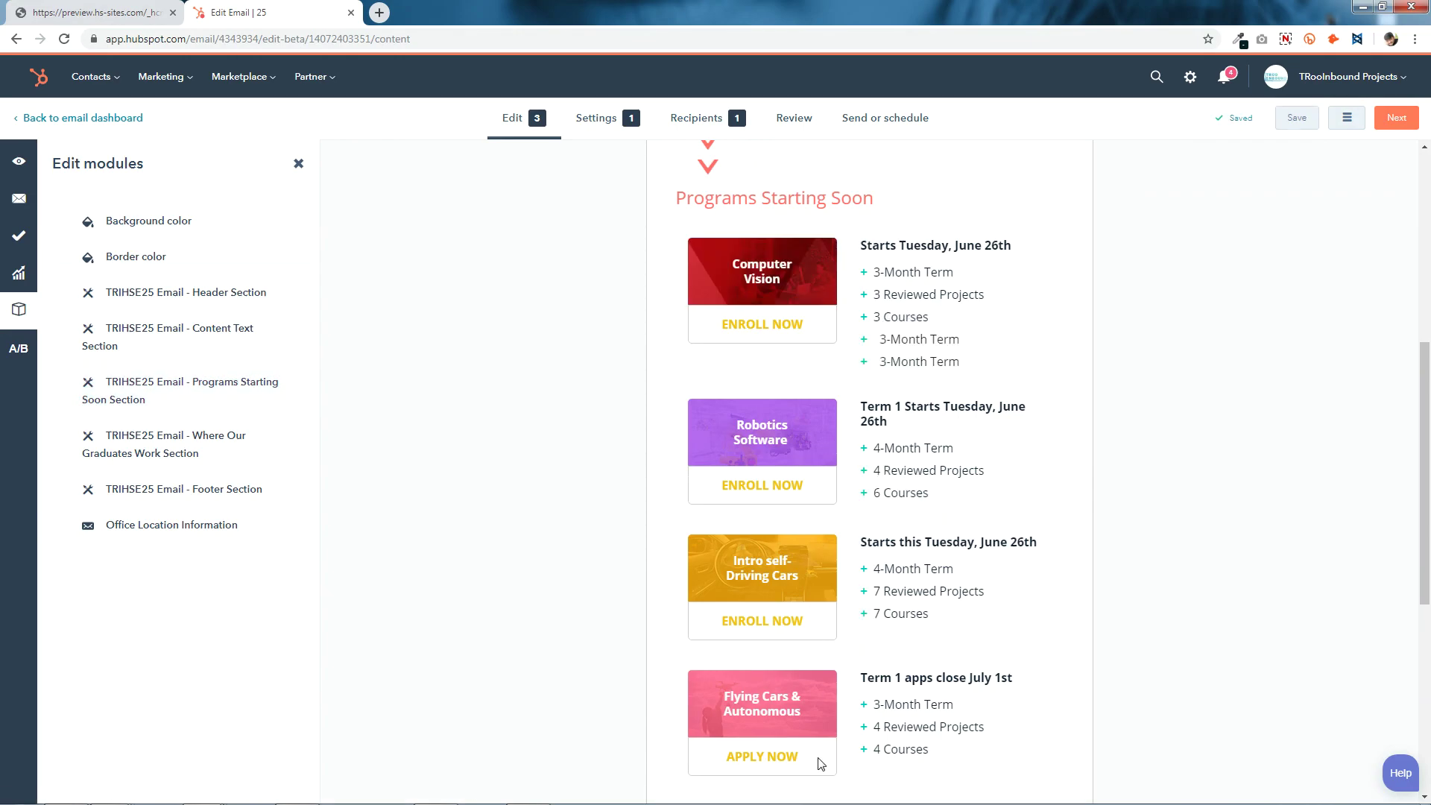
- Delete the two added 3-Month Term features at the end of the ComputerVision item's feature list and save back to the module list
left_click(863, 273)
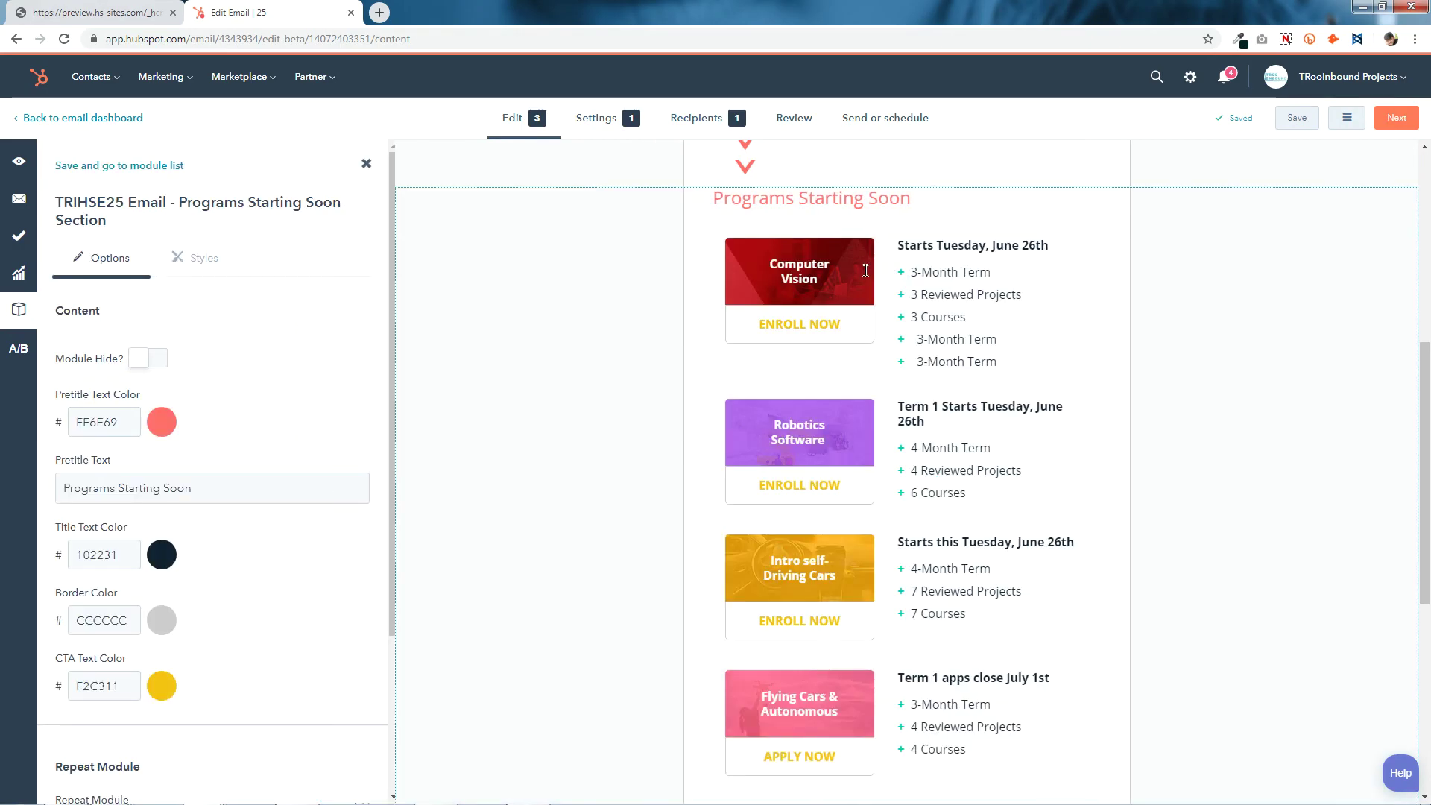
scroll(251, 553, "down", 3)
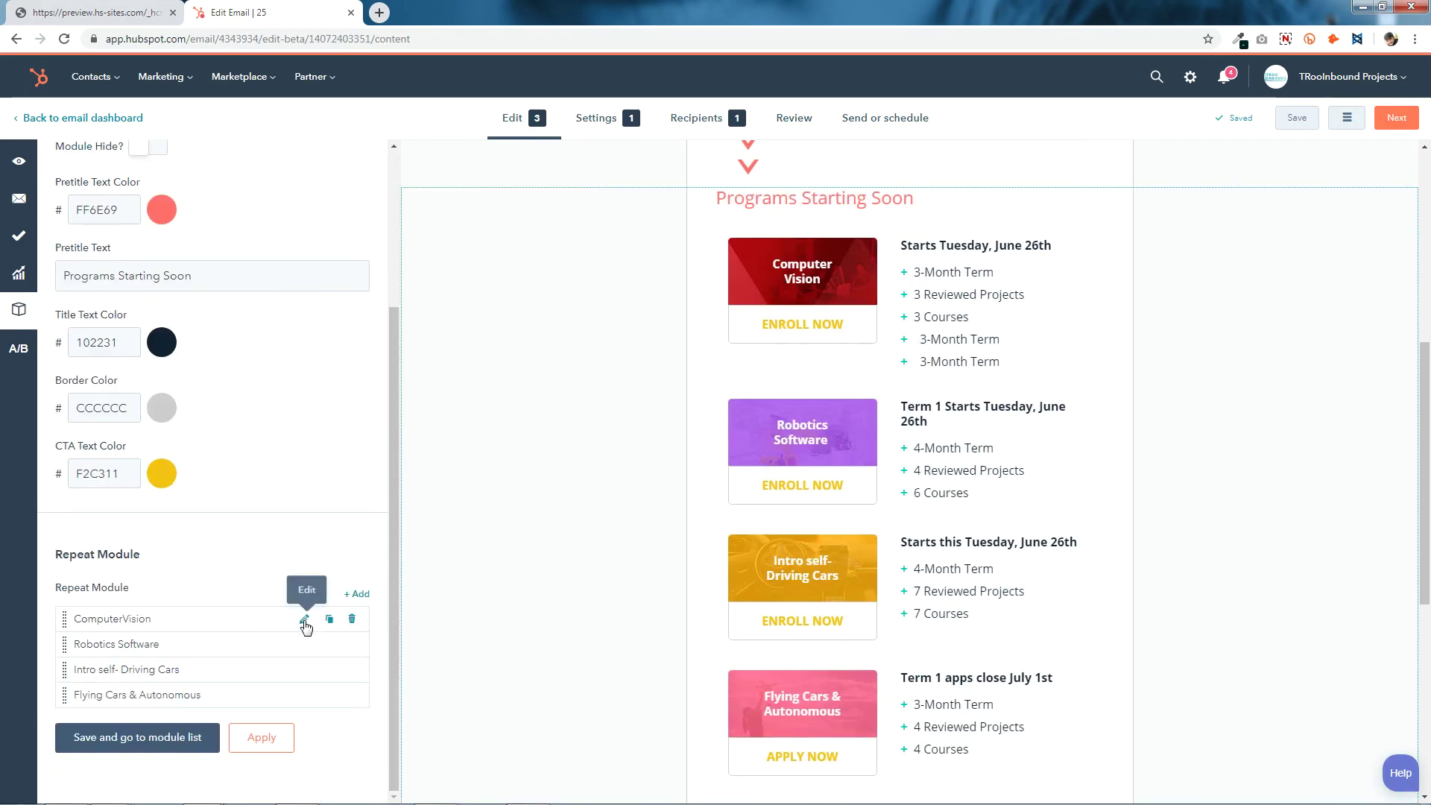
left_click(305, 620)
scroll(304, 625, "down", 5)
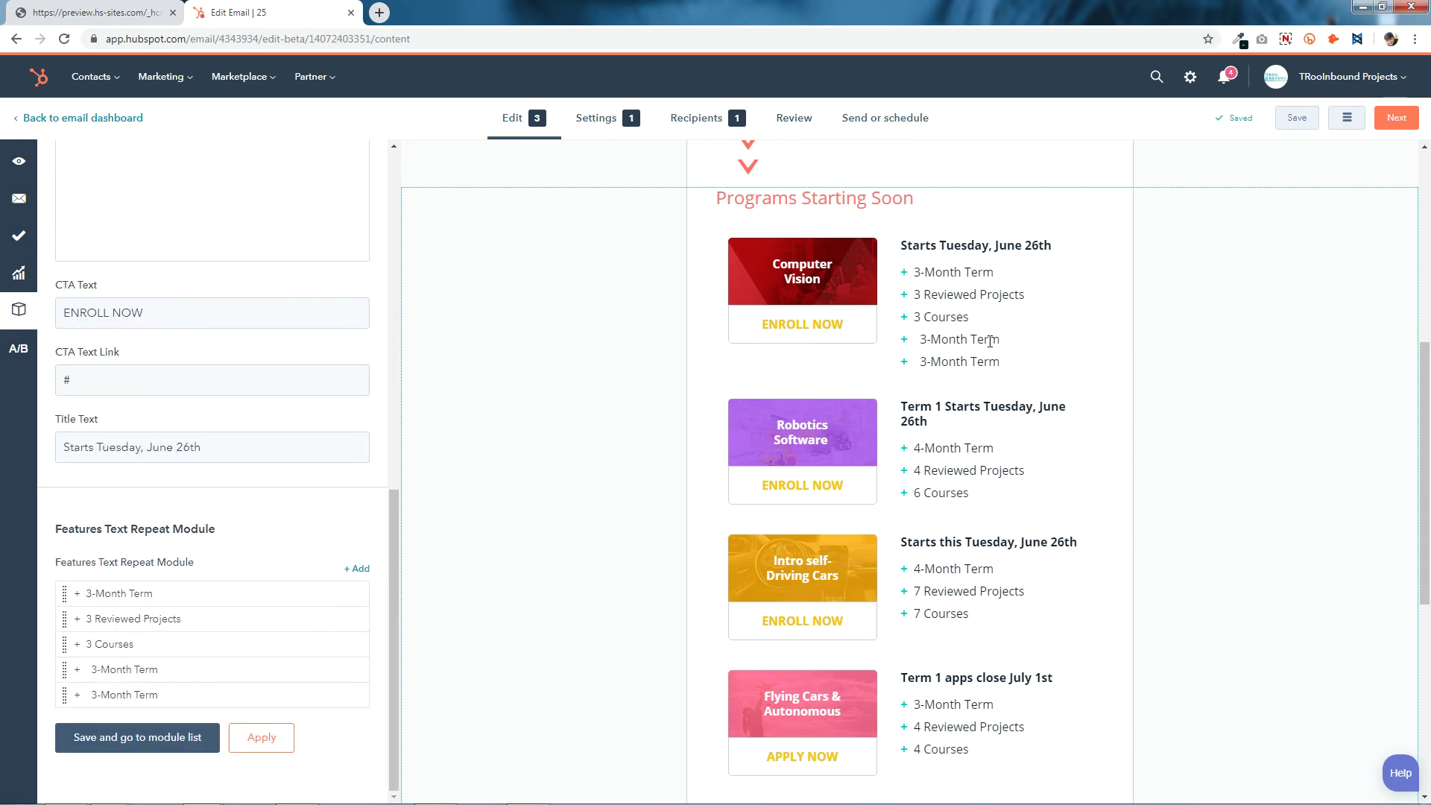
left_click(353, 696)
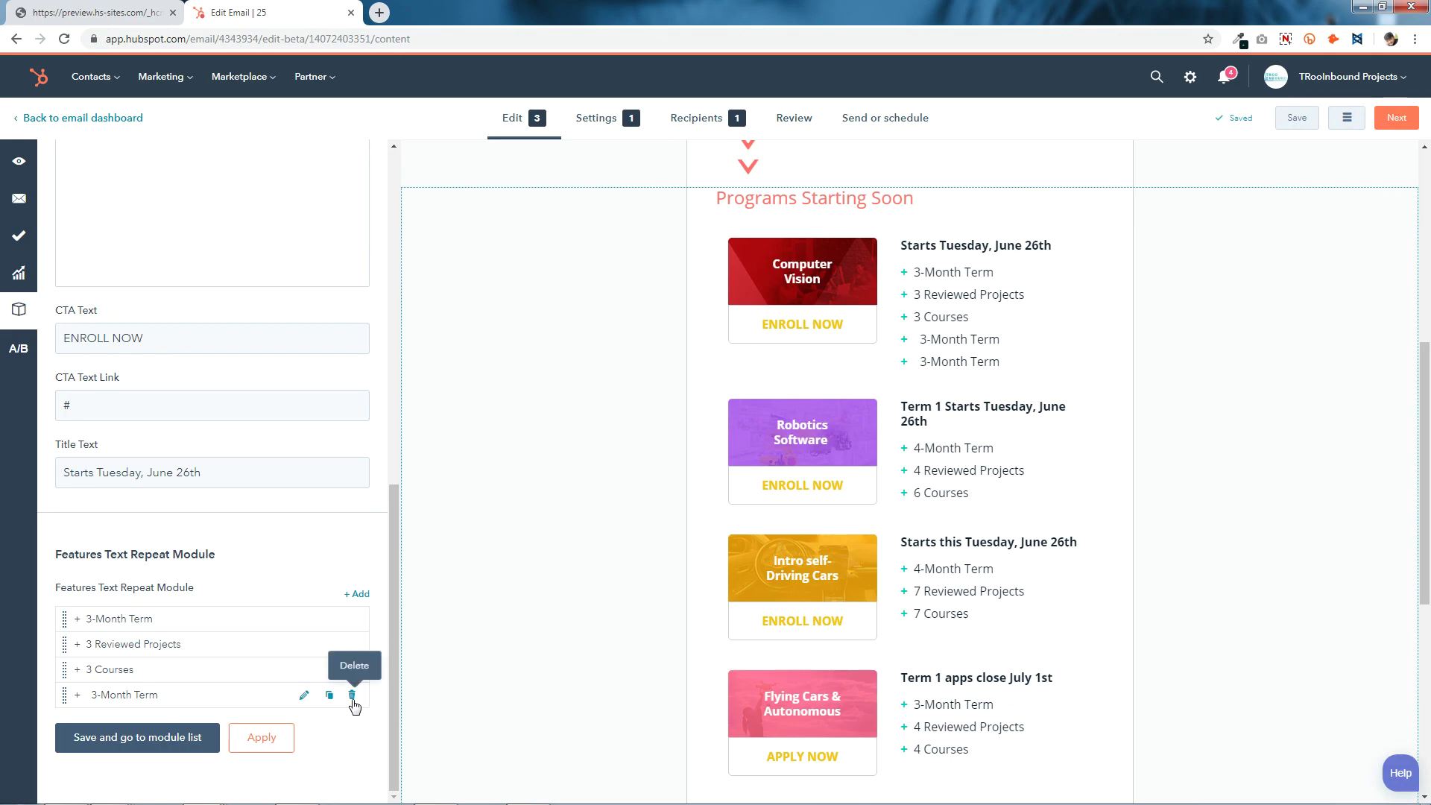
left_click(353, 696)
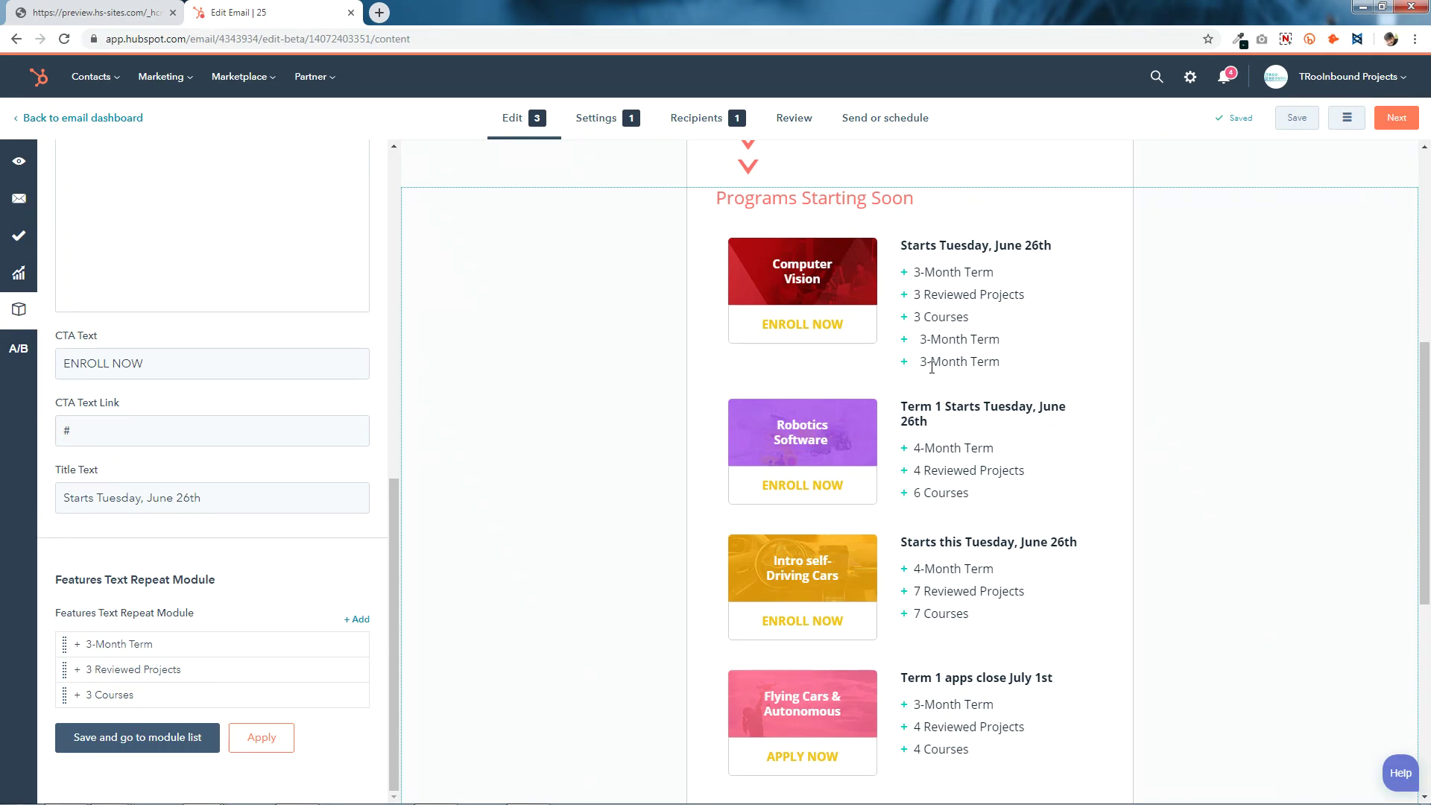
left_click(195, 738)
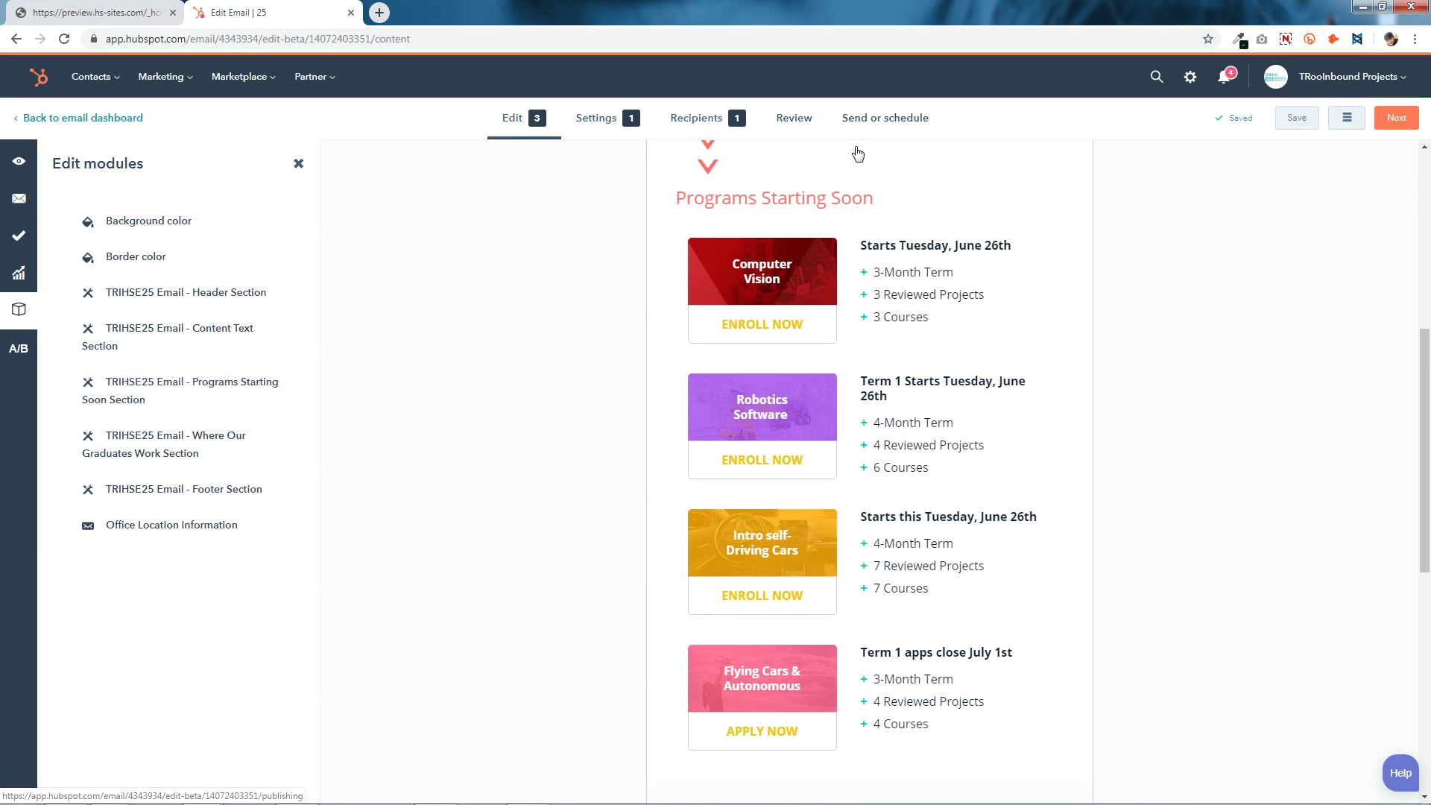
- Clone 3 Reviewed Projects twice and 3 Courses once in the ComputerVision item's feature list, then save back to the module list
scroll(854, 169, "up", 1)
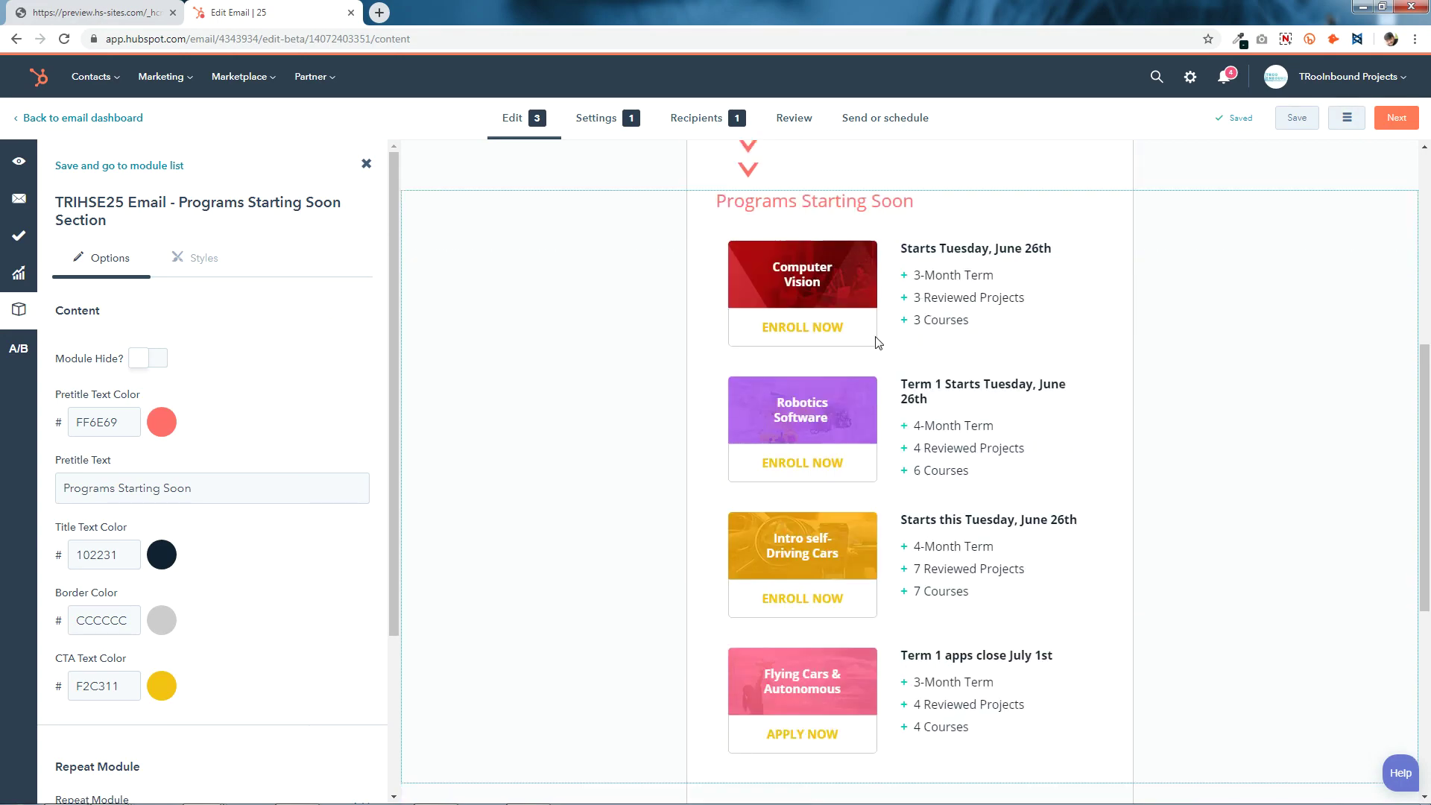
scroll(138, 598, "down", 3)
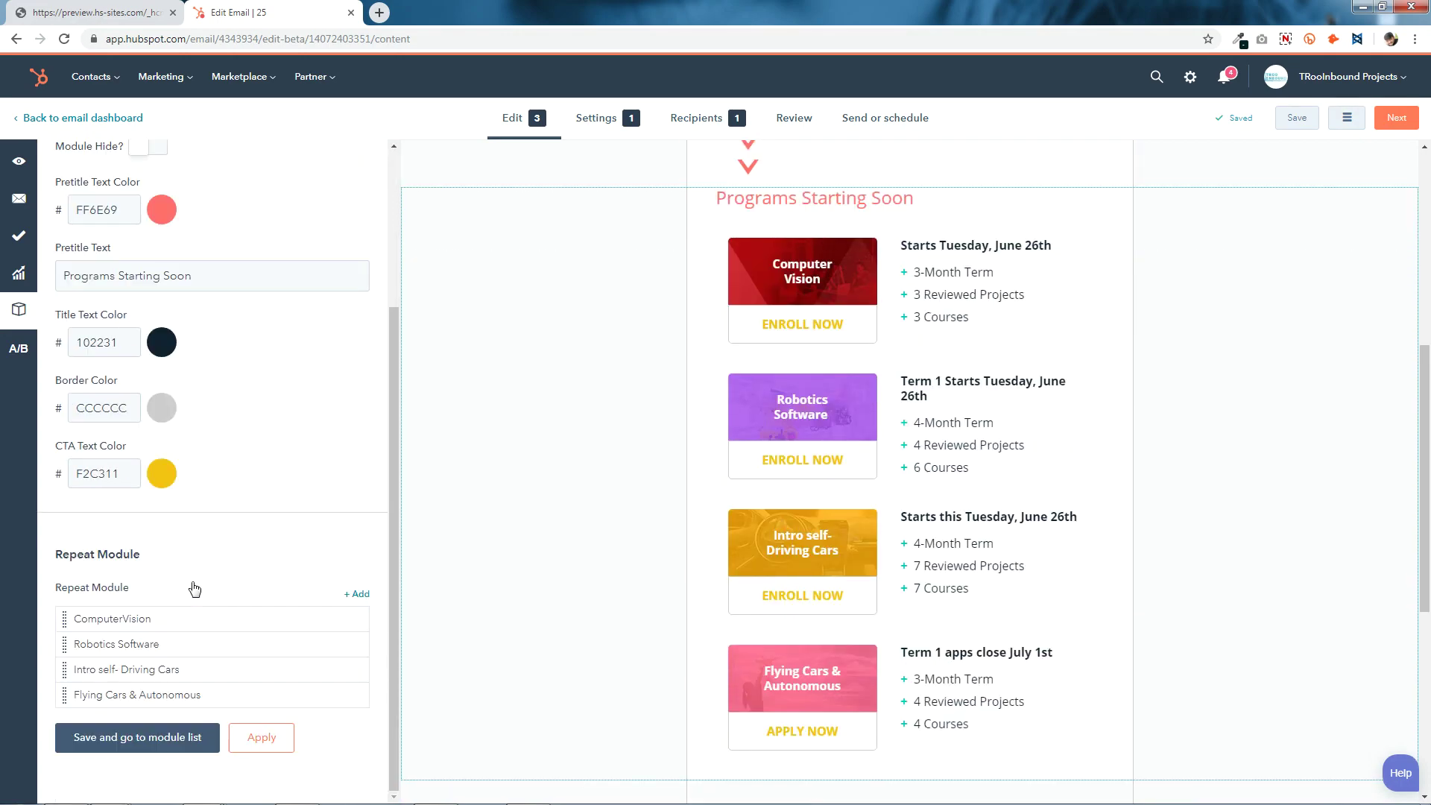
left_click(302, 623)
scroll(303, 630, "down", 5)
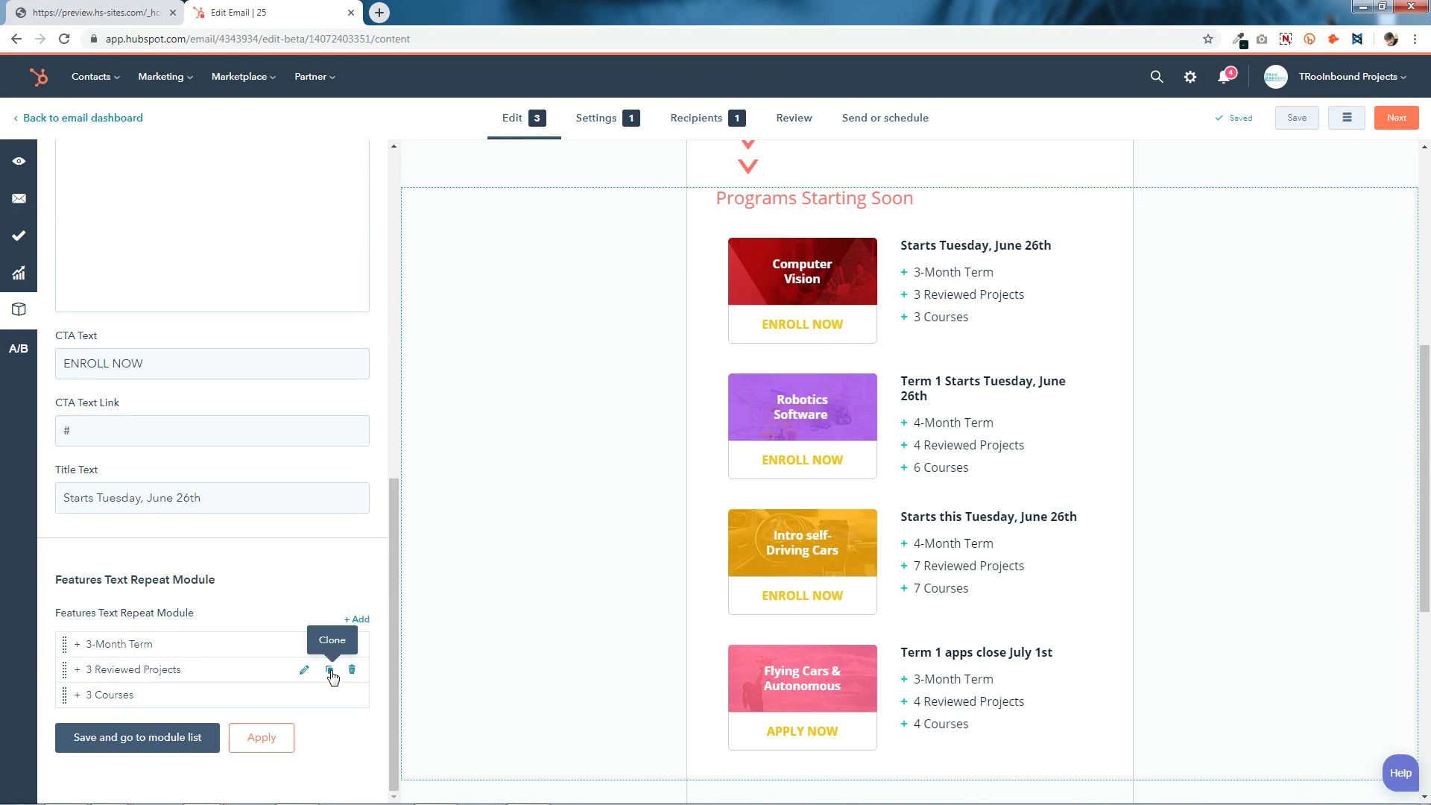
left_click(330, 670)
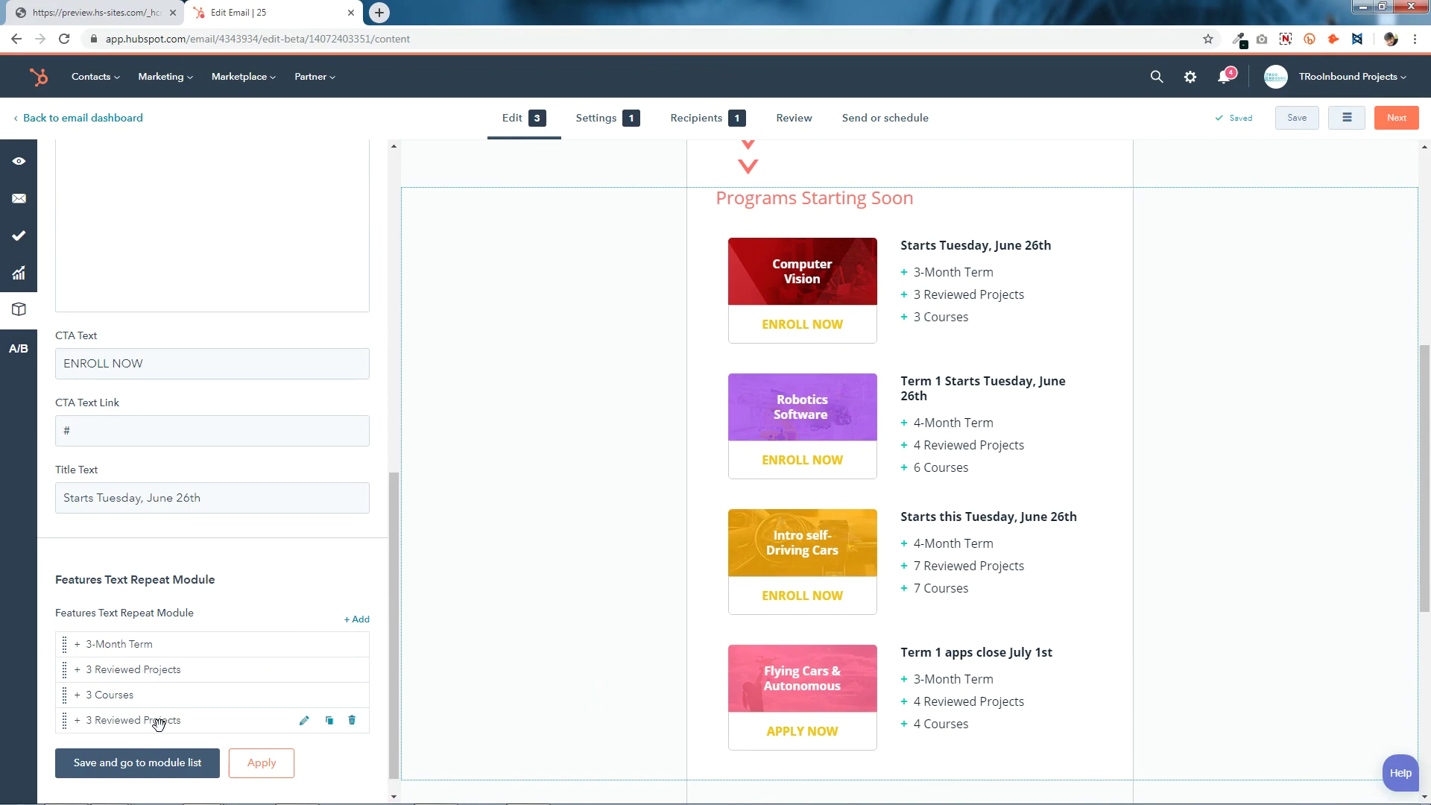
left_click(329, 720)
scroll(203, 730, "down", 1)
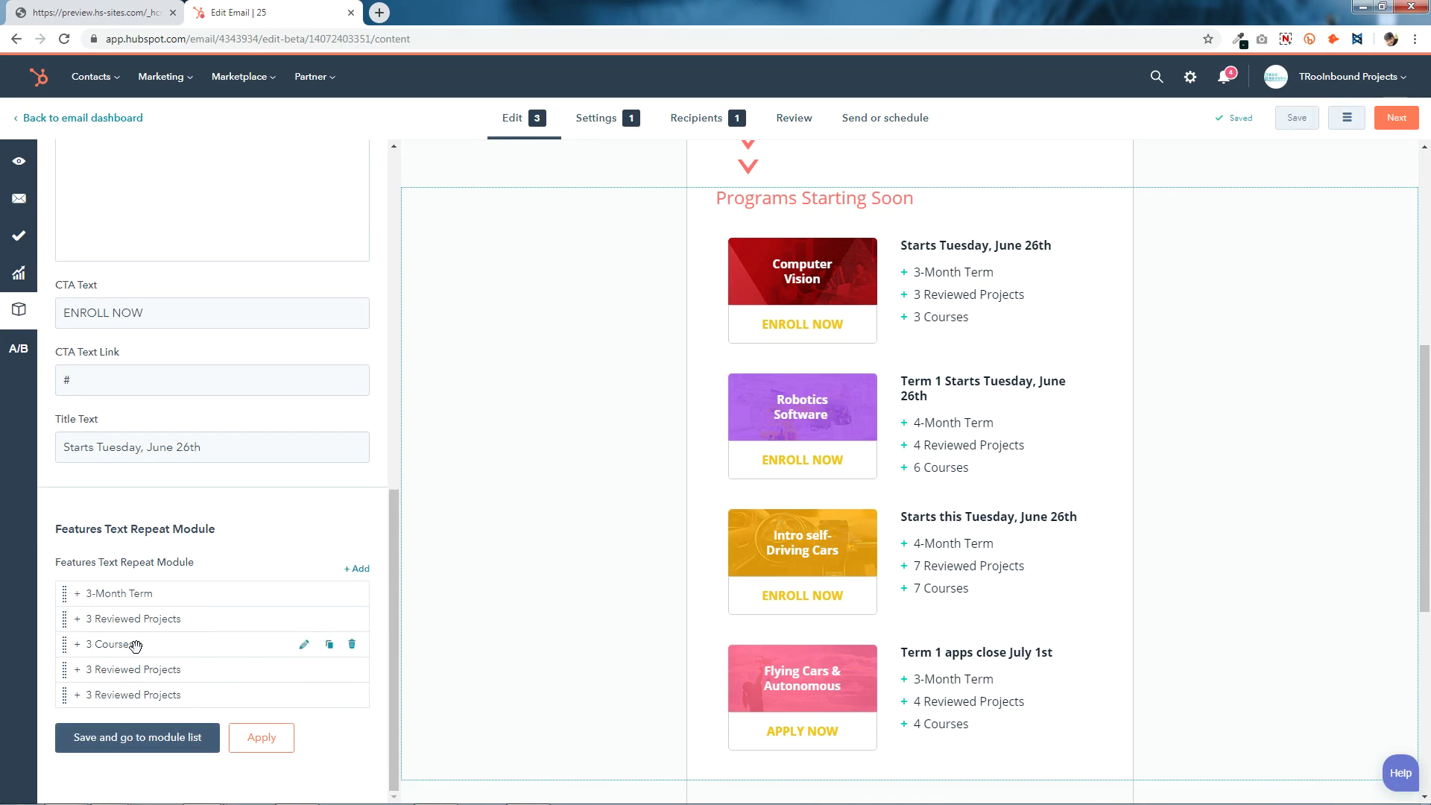
left_click(329, 644)
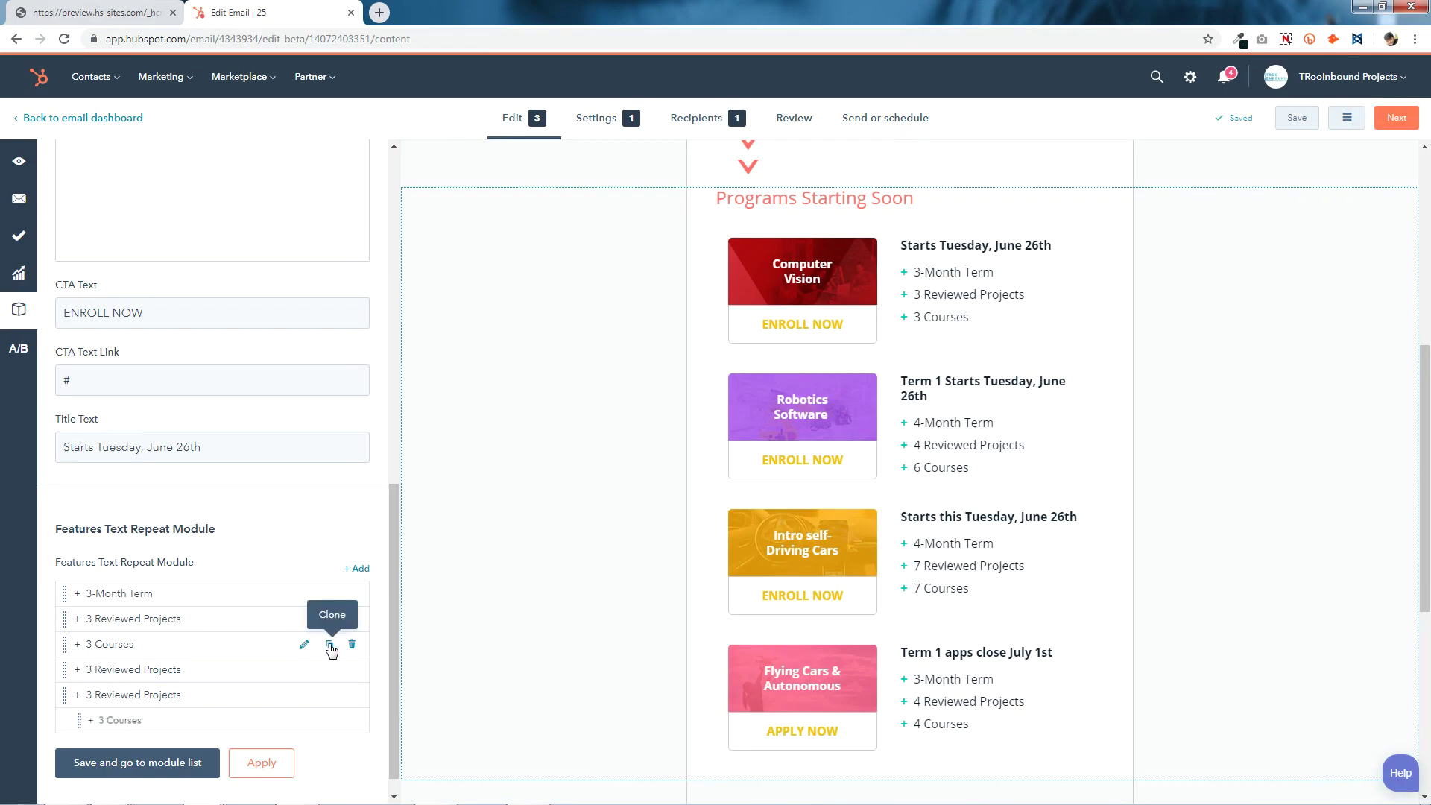
left_click(261, 763)
left_click(138, 762)
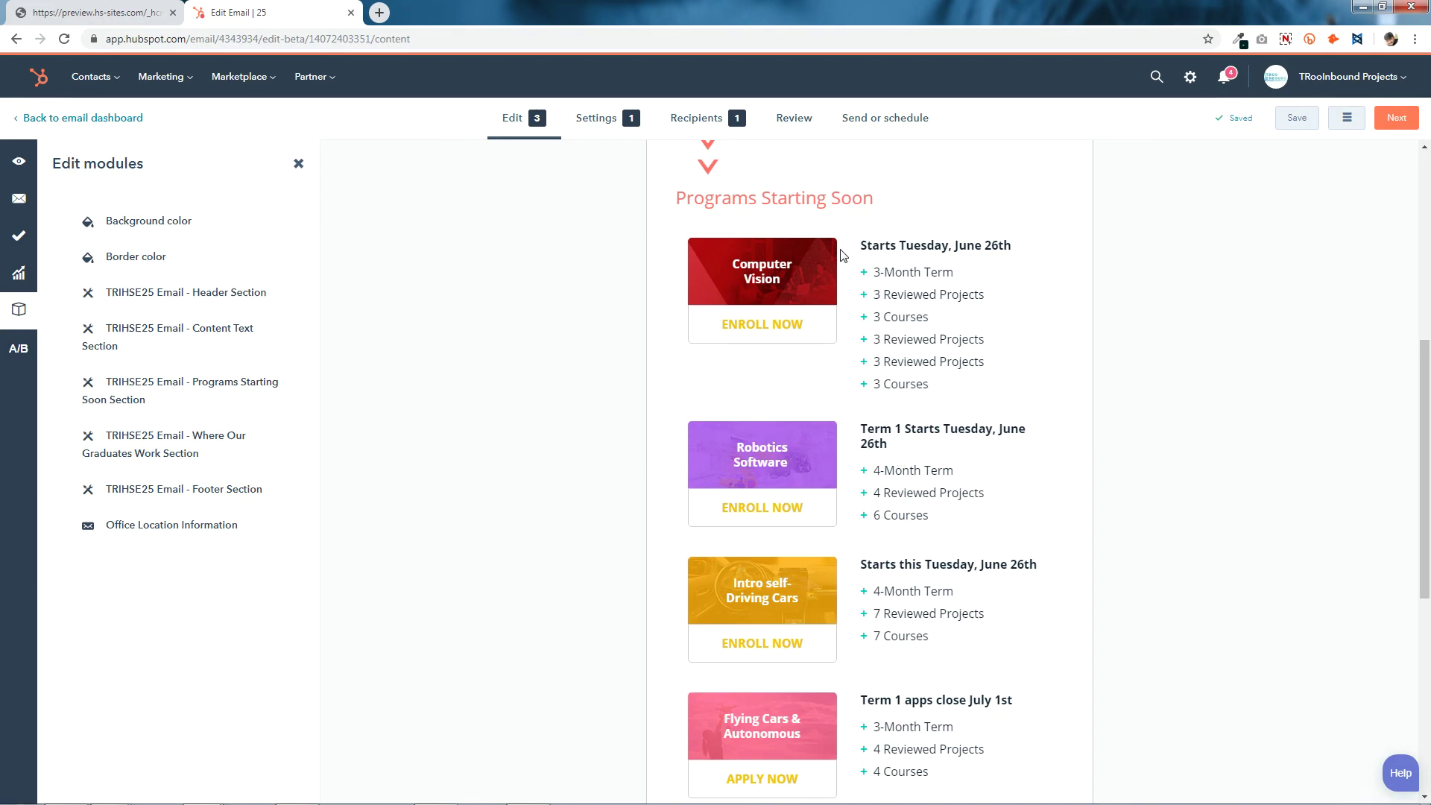
- Delete the last three cloned features from the ComputerVision item's feature list and save back to the module list
left_click(857, 341)
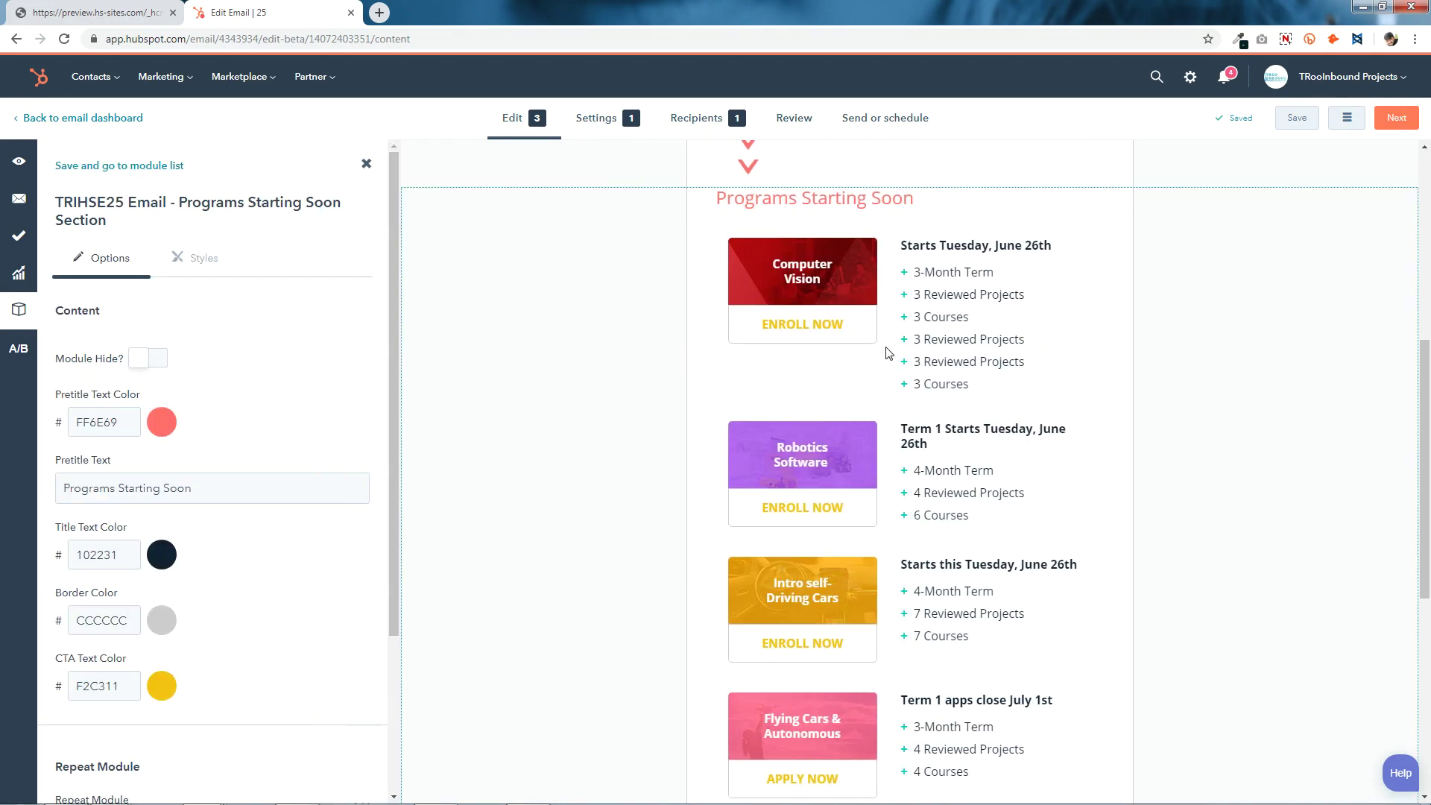
scroll(284, 575, "down", 3)
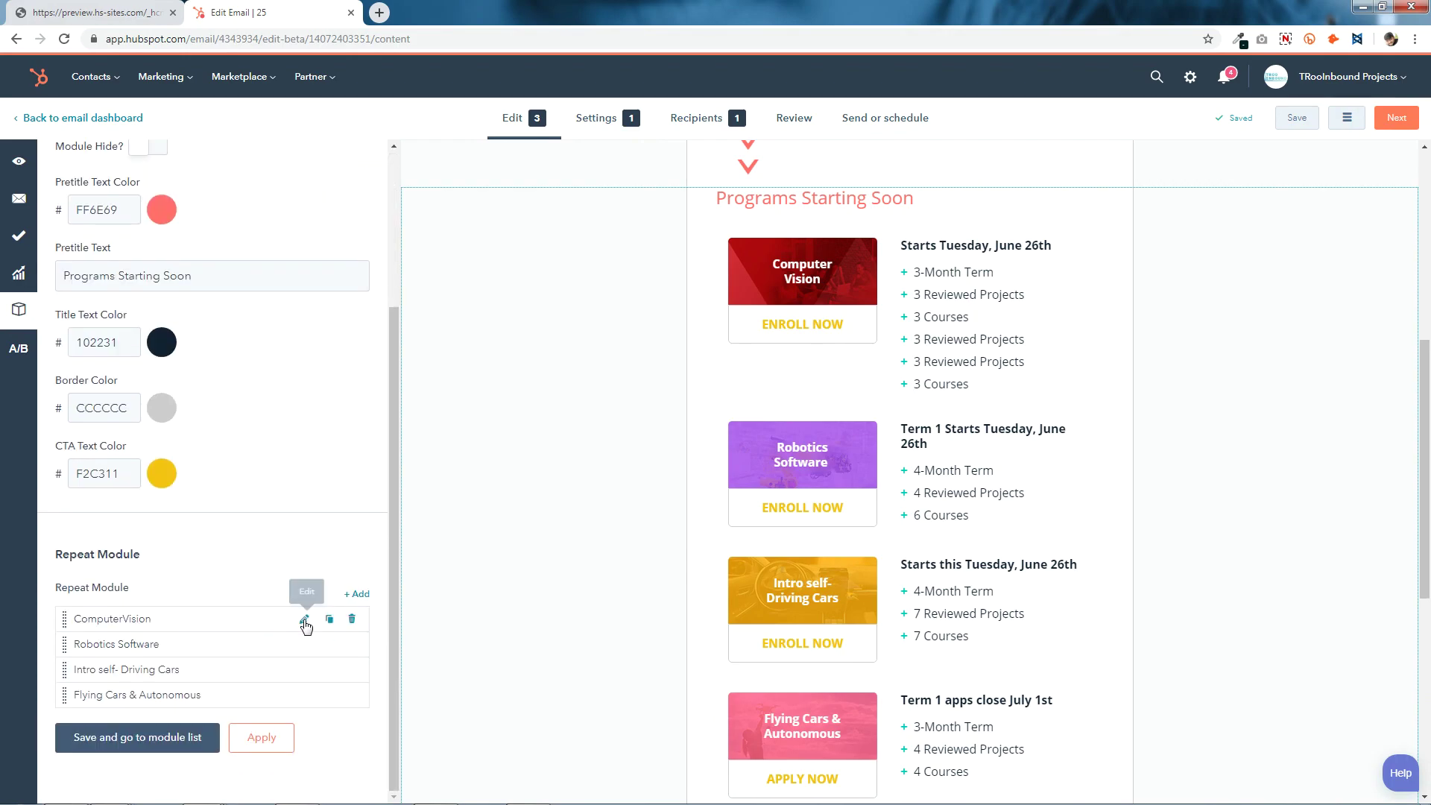
left_click(305, 623)
scroll(304, 623, "down", 5)
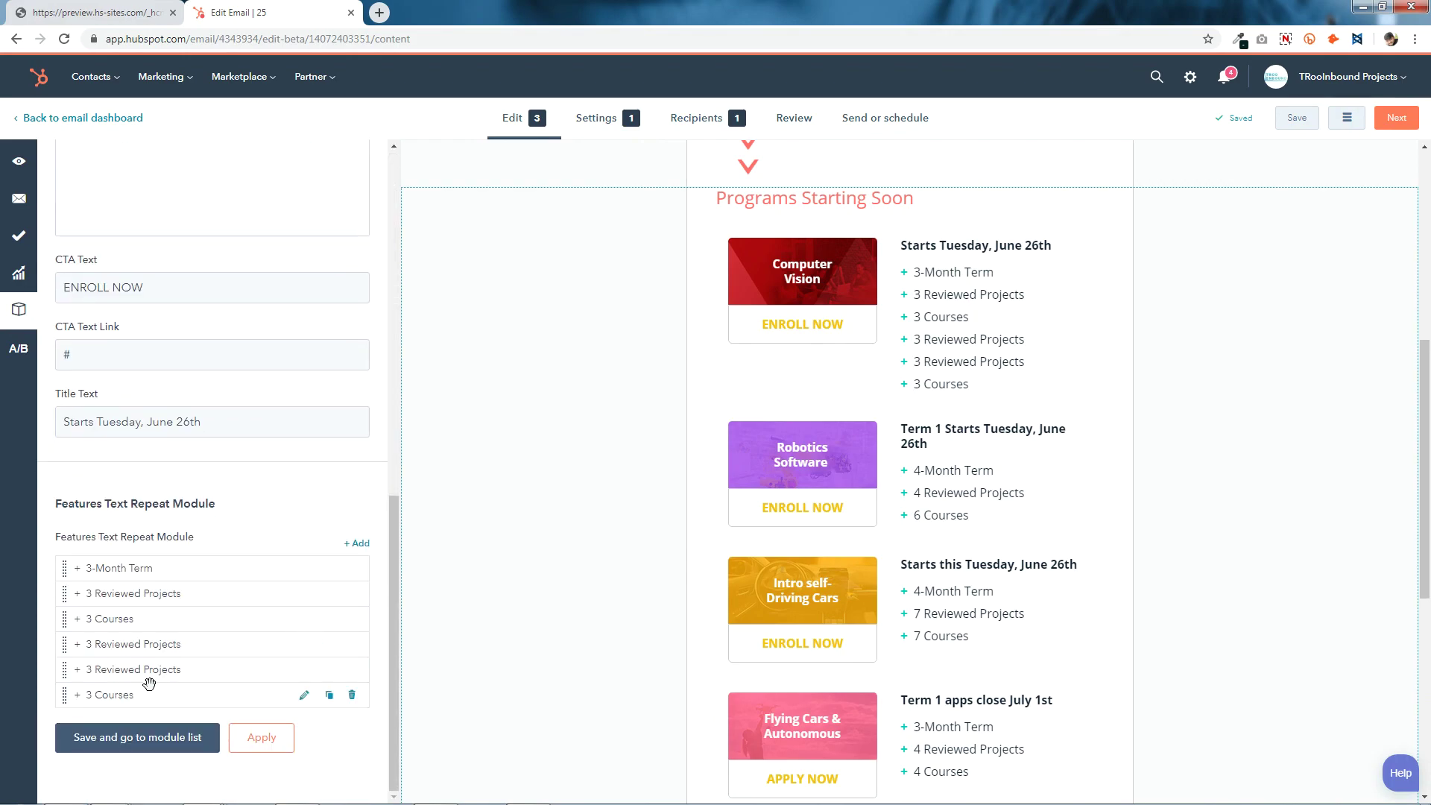
left_click(355, 696)
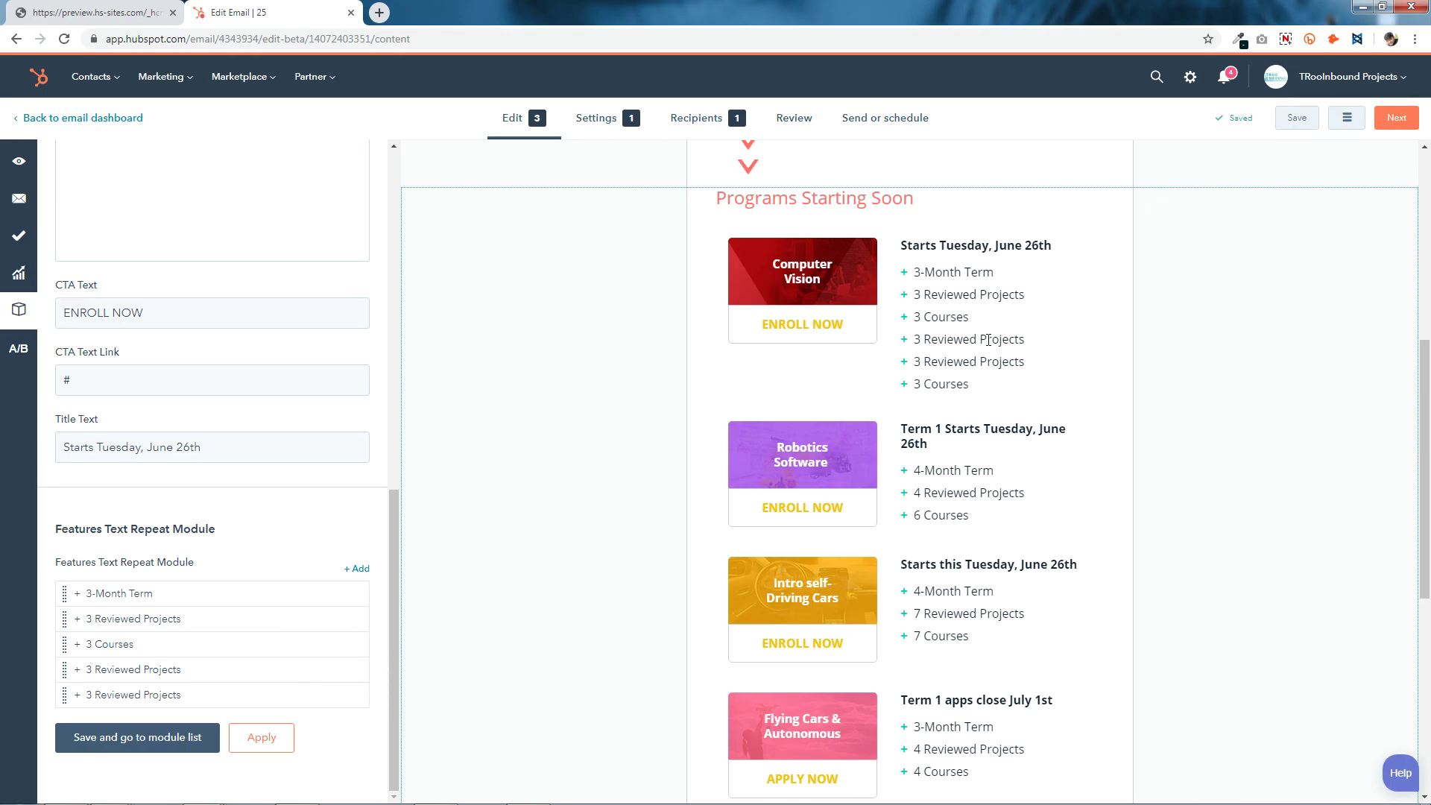
left_click(353, 697)
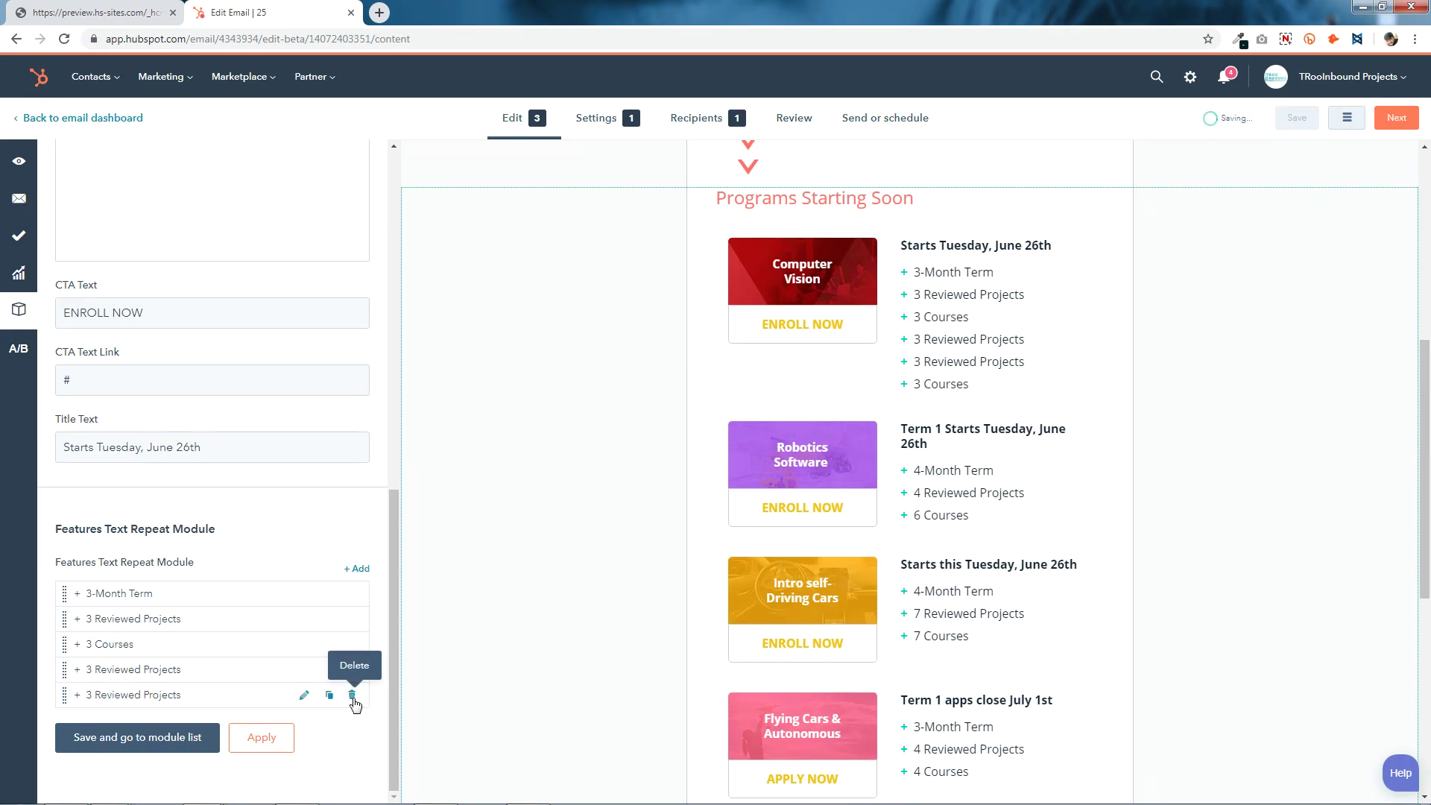
left_click(353, 695)
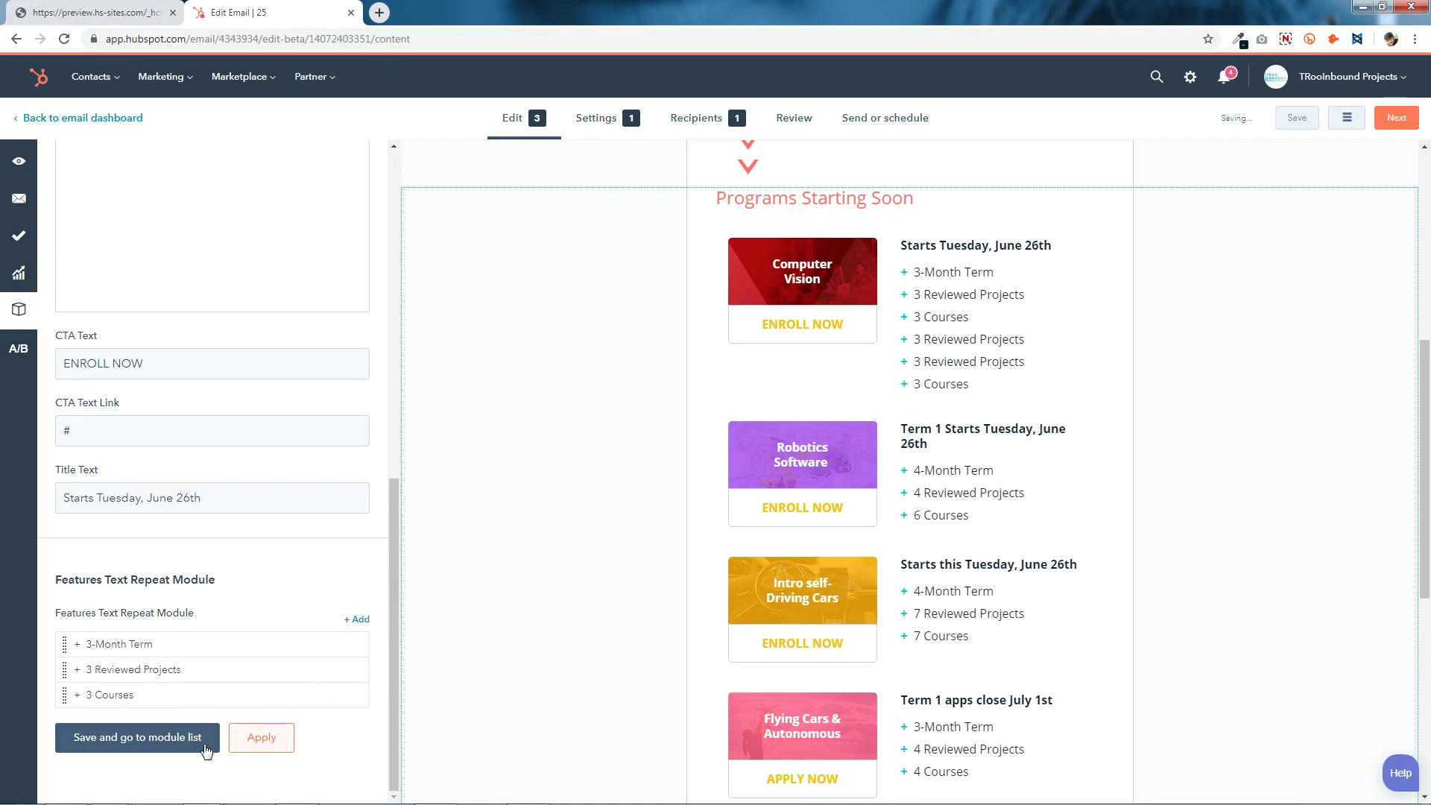
left_click(182, 746)
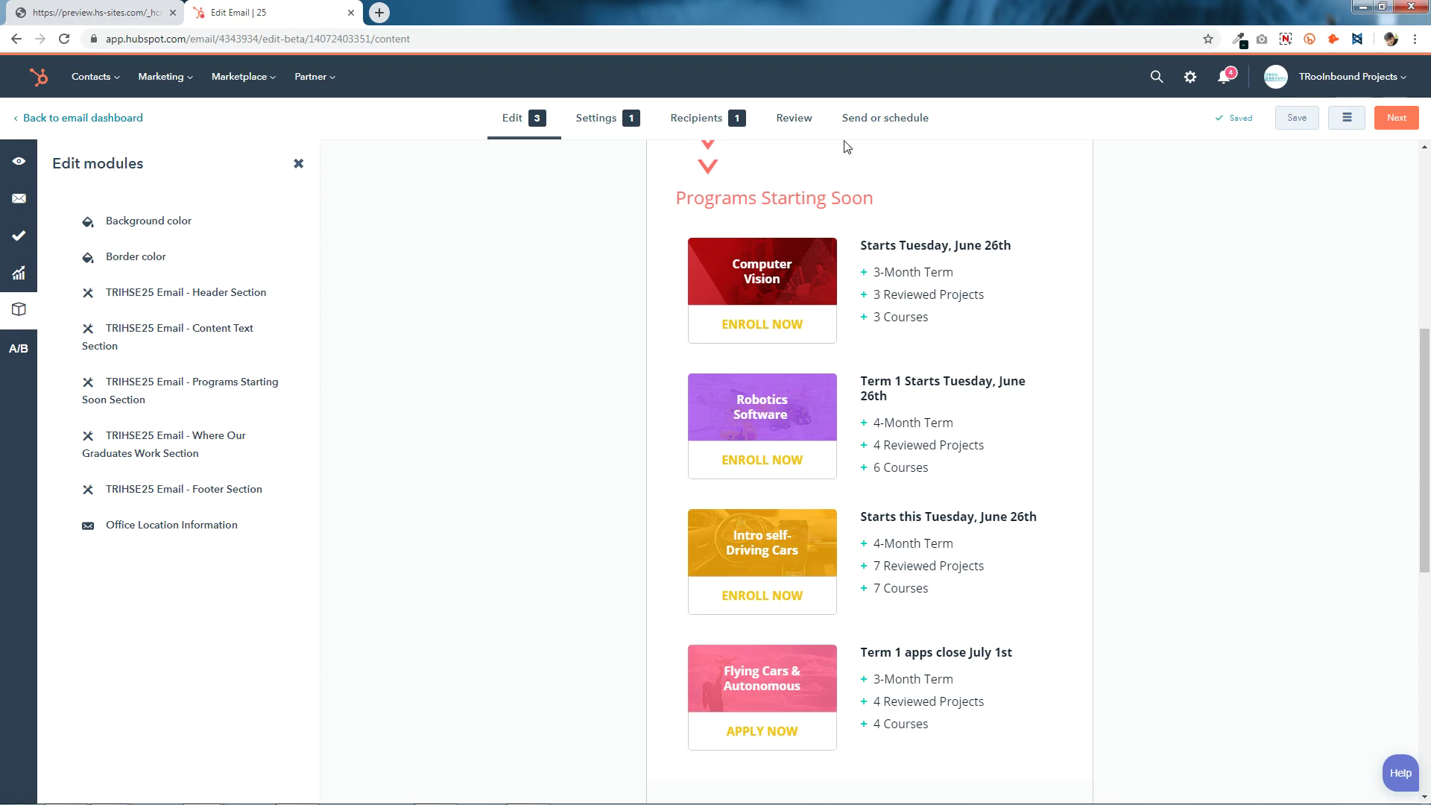
- Open the ComputerVision item's 3-Month Term feature for editing in the Programs Starting Soon section
scroll(850, 186, "up", 1)
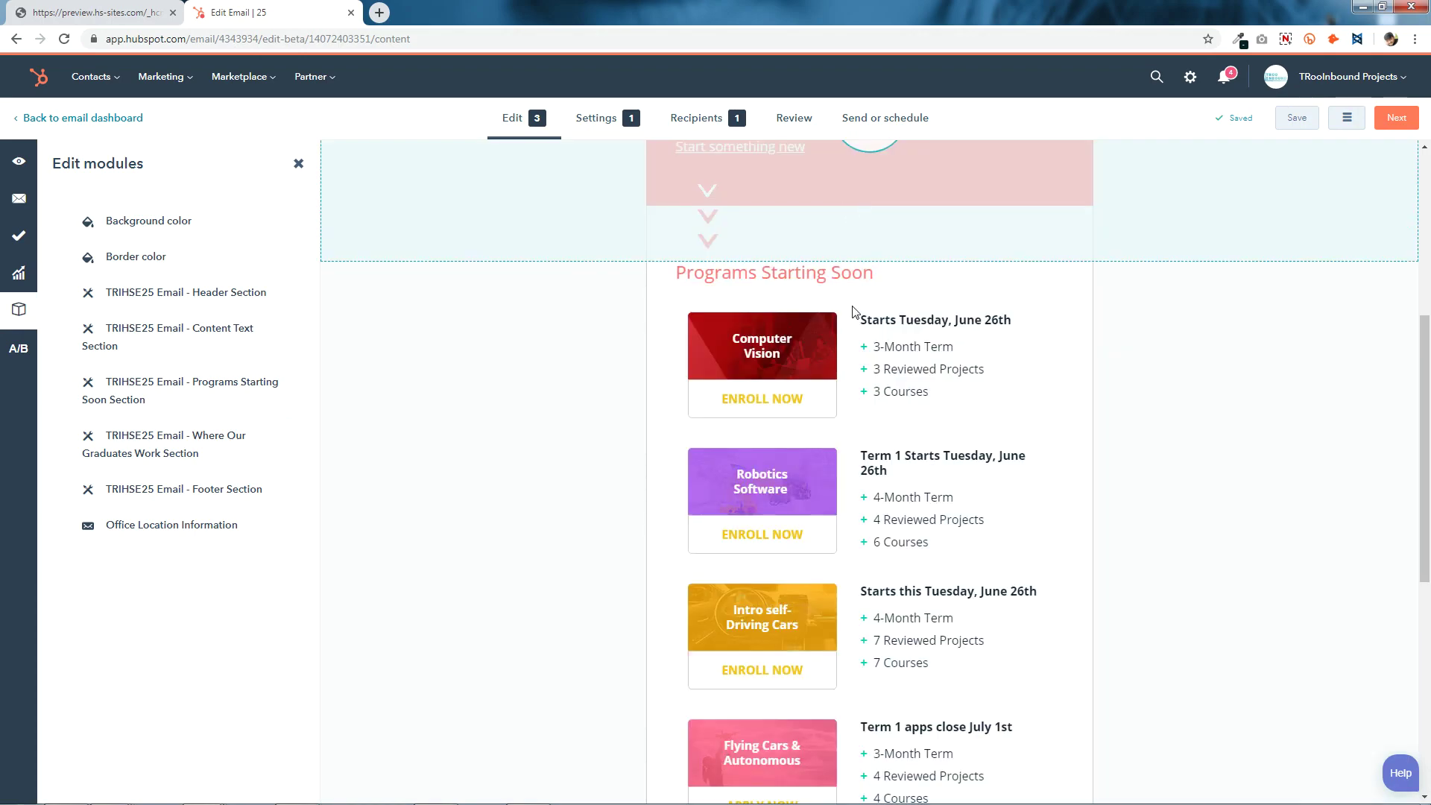
left_click(861, 373)
scroll(862, 373, "up", 1)
scroll(278, 611, "down", 3)
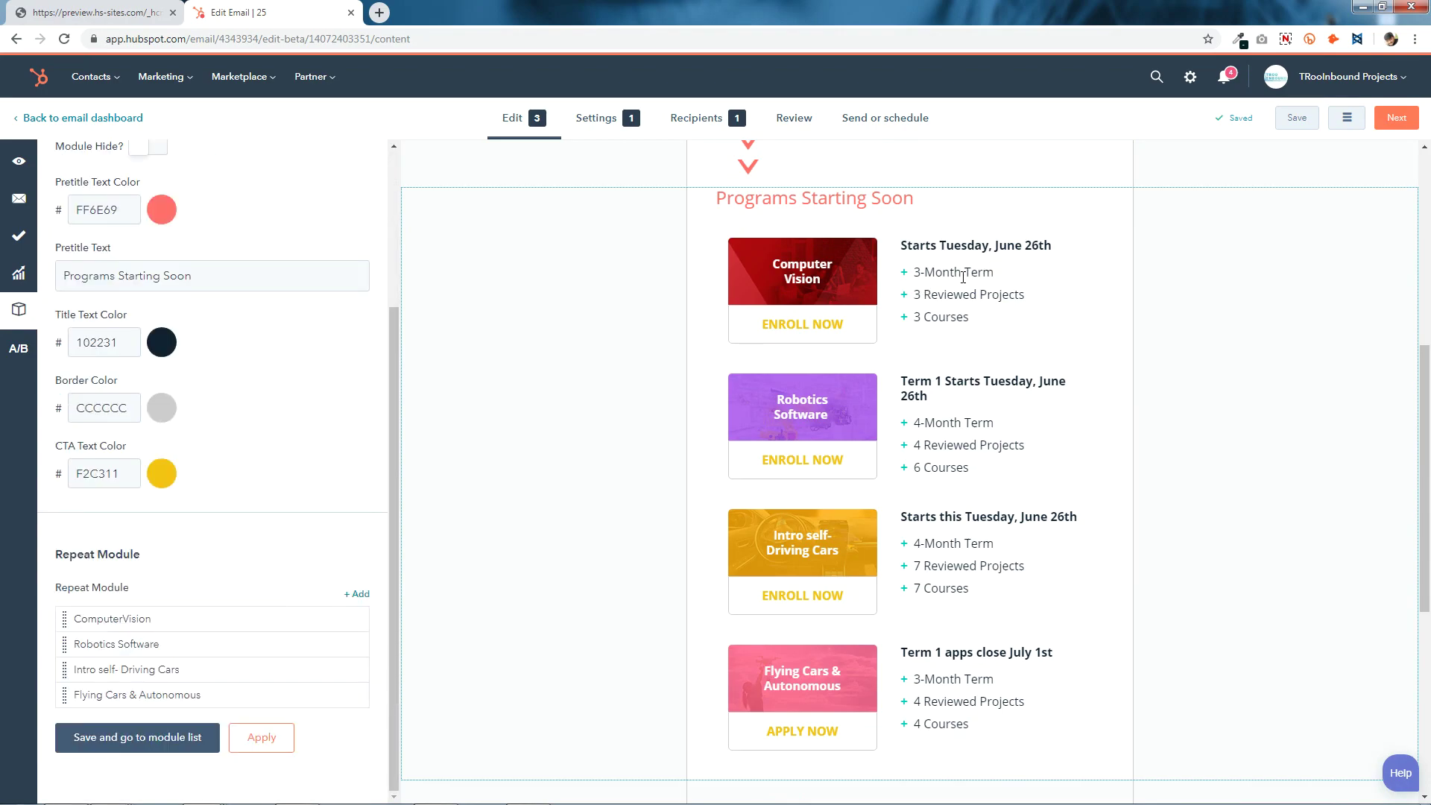
left_click(308, 620)
scroll(307, 625, "down", 5)
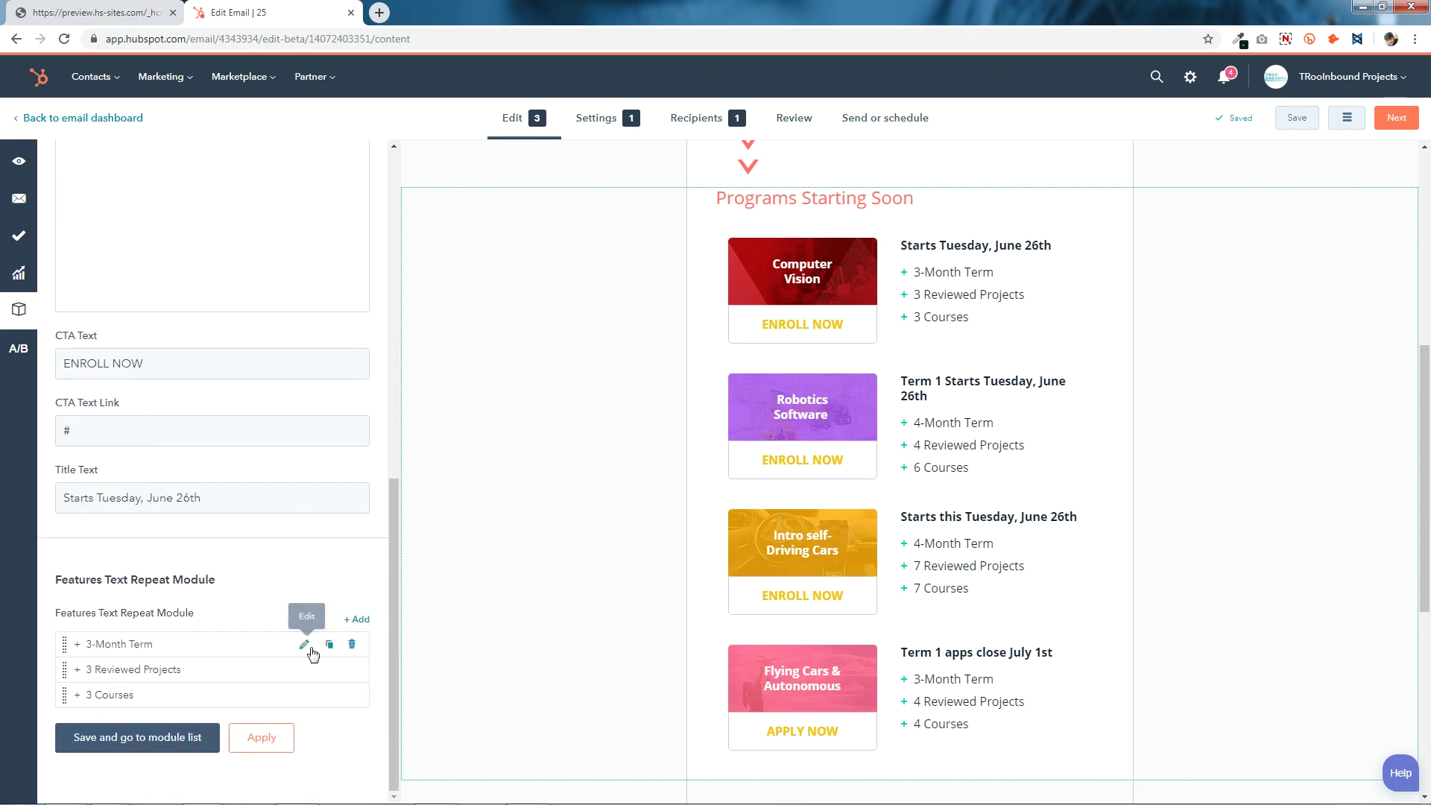
left_click(307, 649)
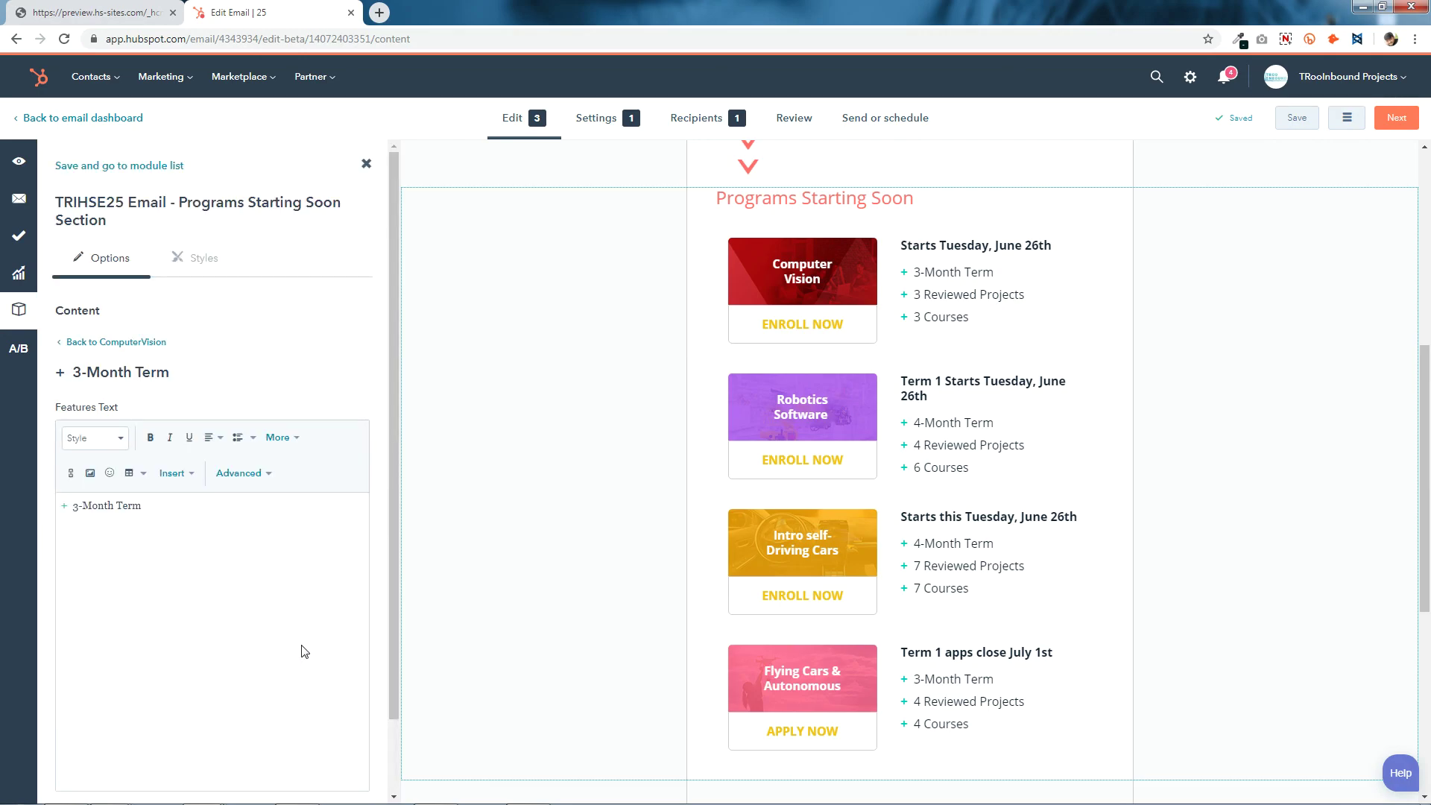
- Select the plus sign before 3-Month Term and open its advanced text colour with the hex value selected
scroll(304, 651, "down", 1)
key("ctrl+a")
key("ctrl+b")
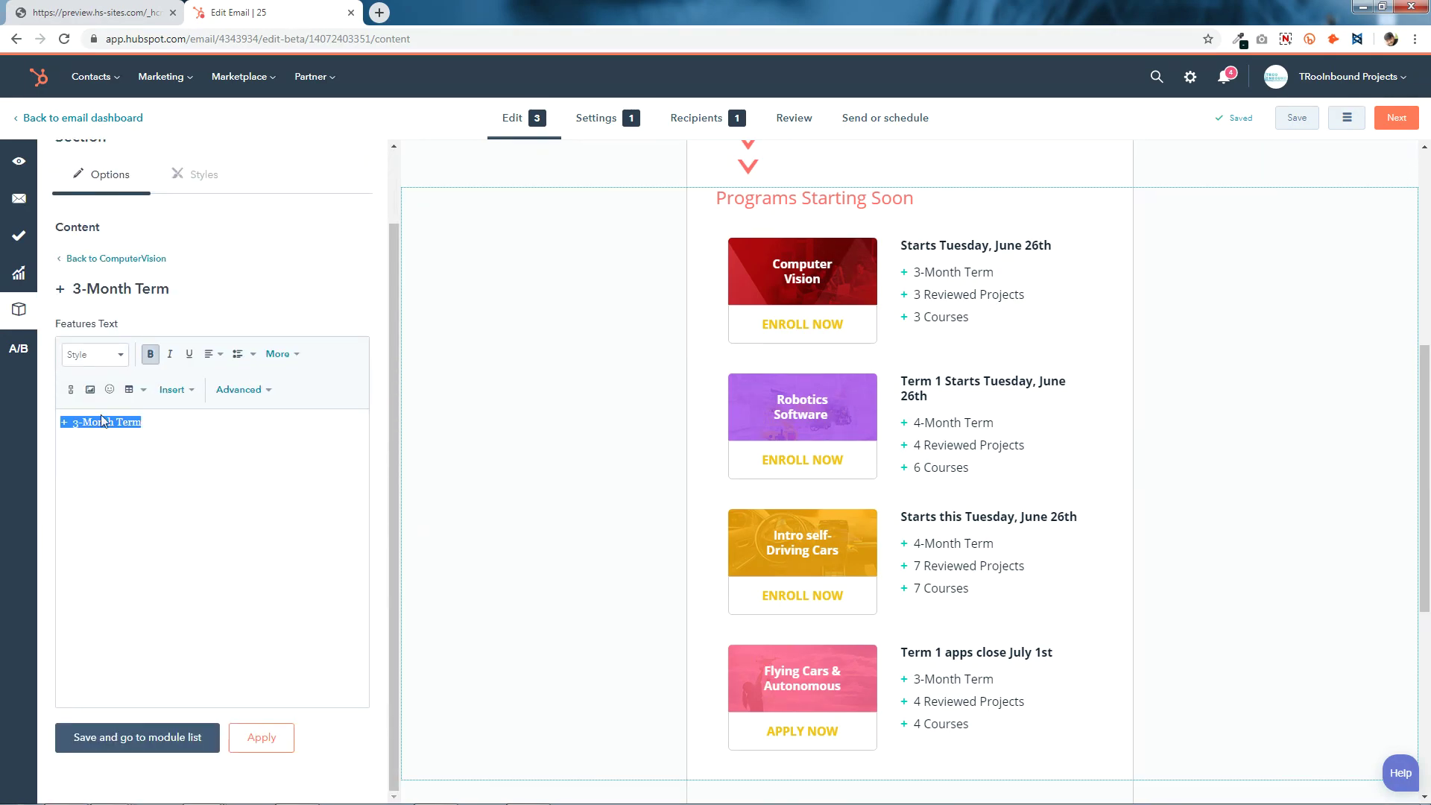
left_click(183, 486)
left_click(130, 424)
left_click(281, 354)
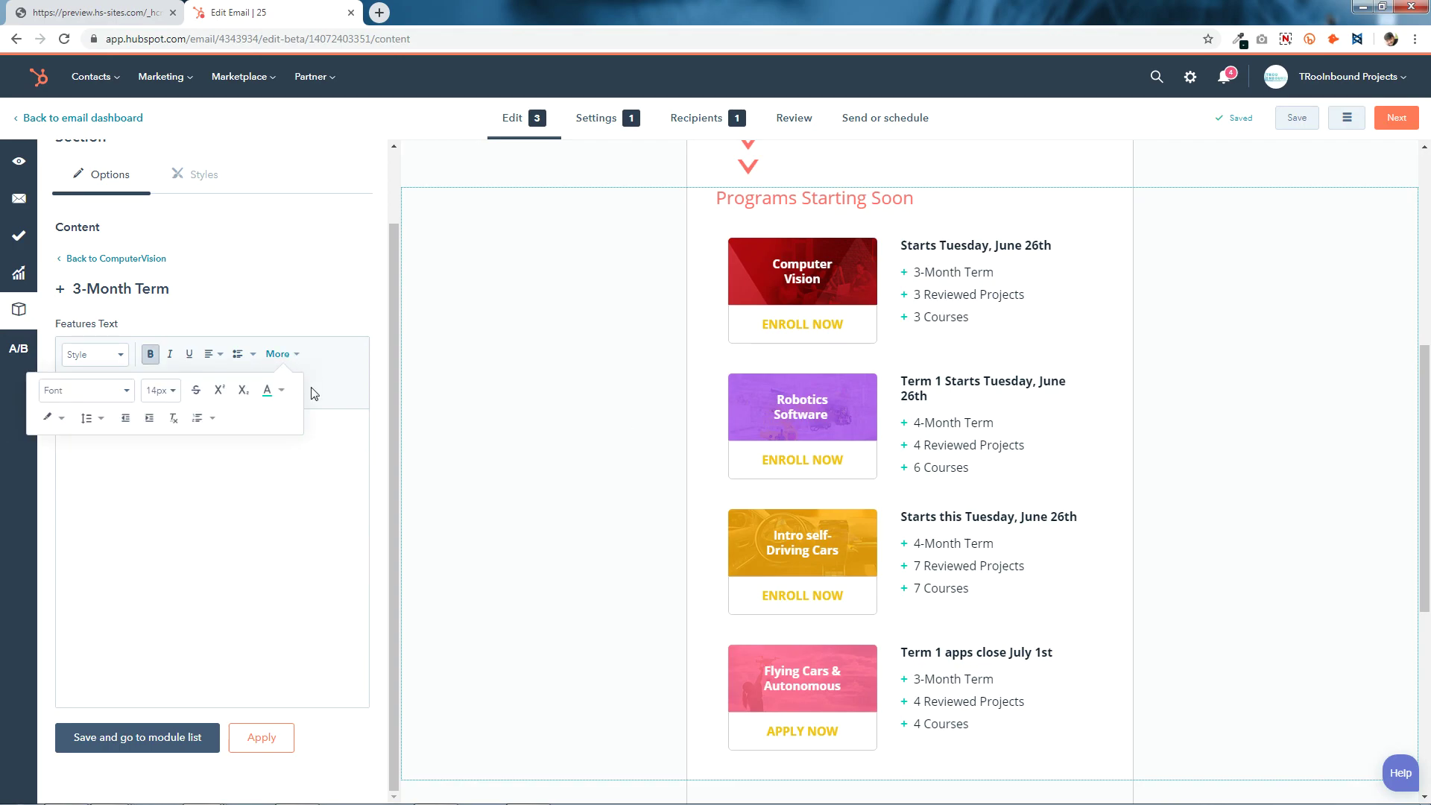
left_click(269, 390)
left_click(438, 434)
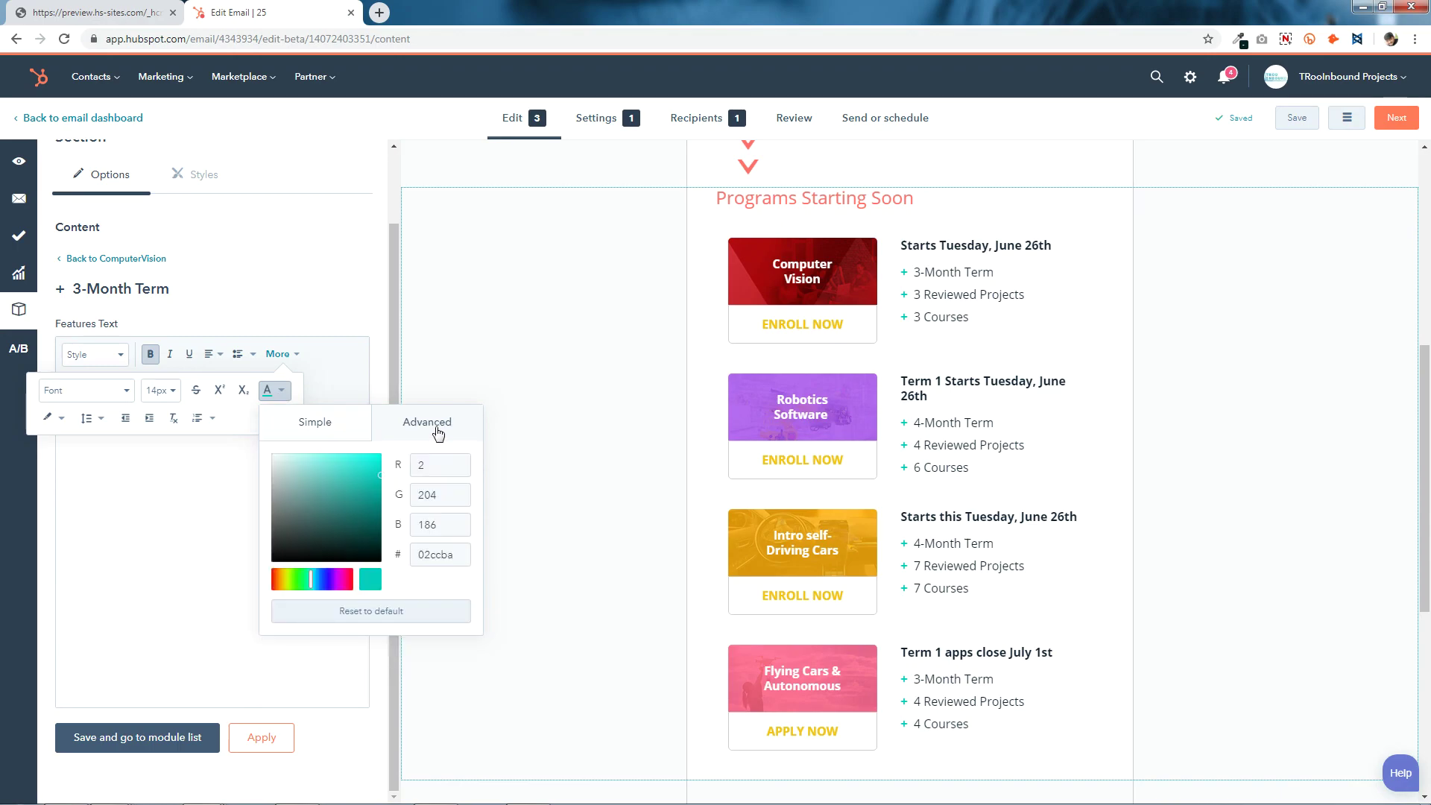
double_click(460, 552)
- Switch to the E - 25.txt notes in Notepad and copy the features text plus colour code ff6e69
left_click(559, 793)
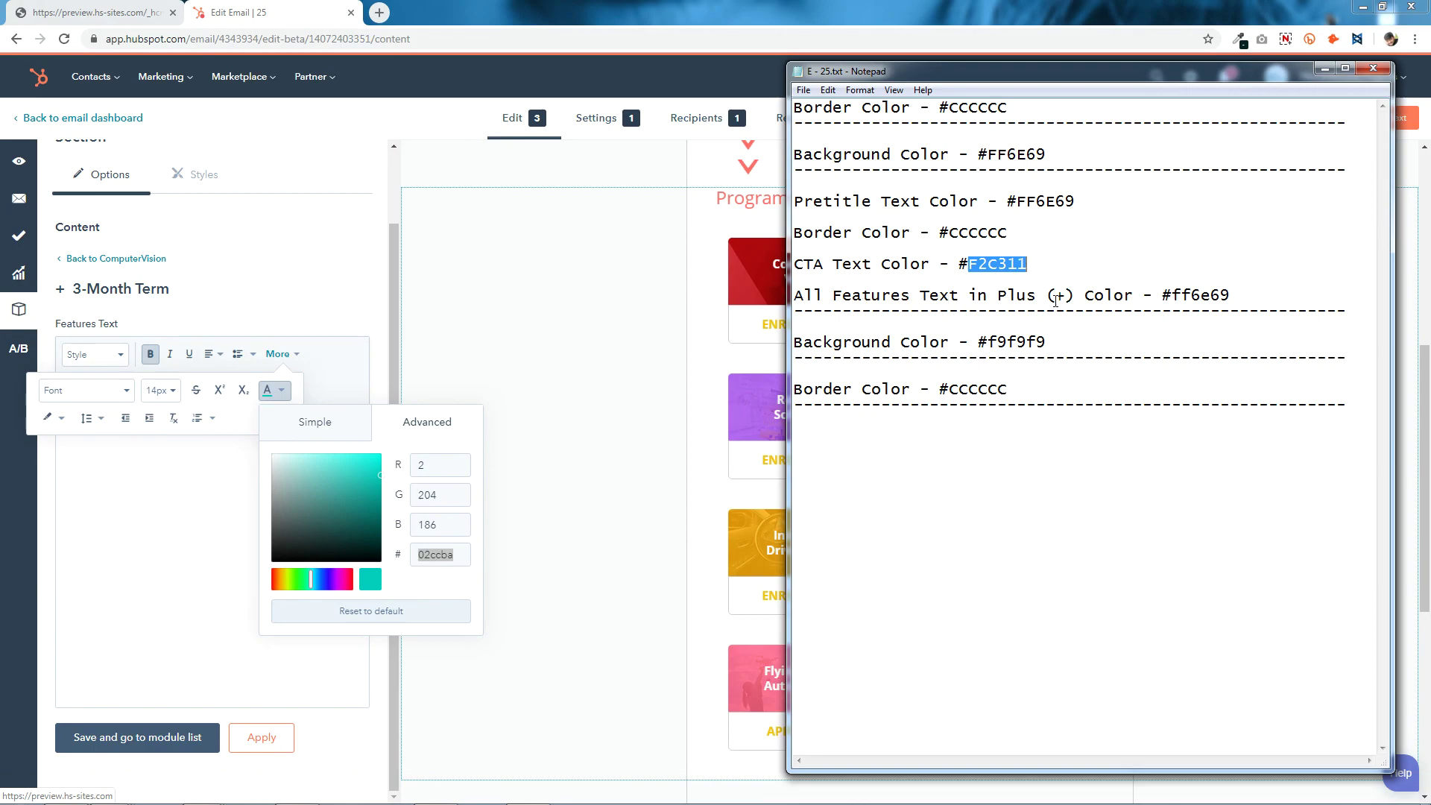
left_click_drag(1174, 296, 1216, 294)
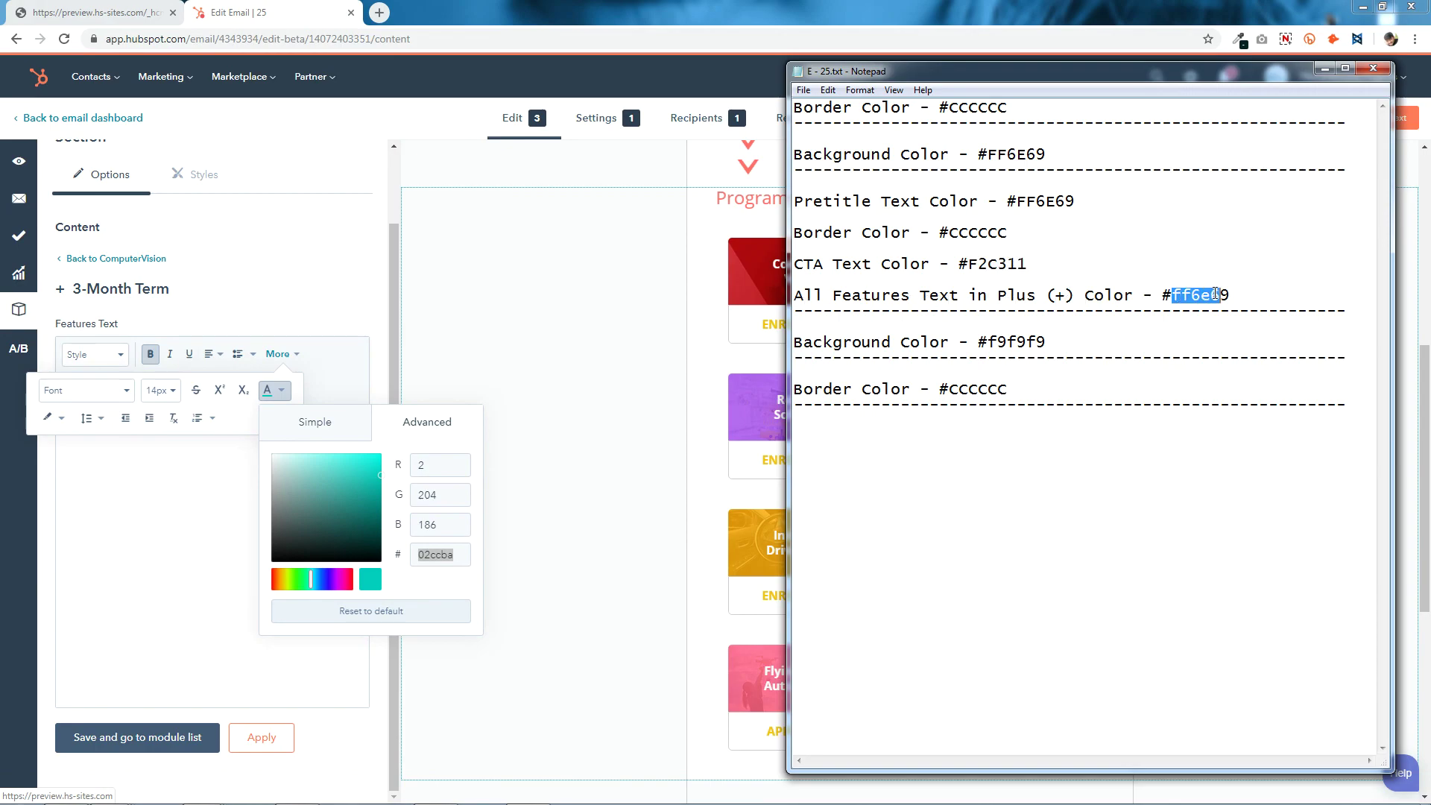
right_click(1216, 290)
left_click(1245, 338)
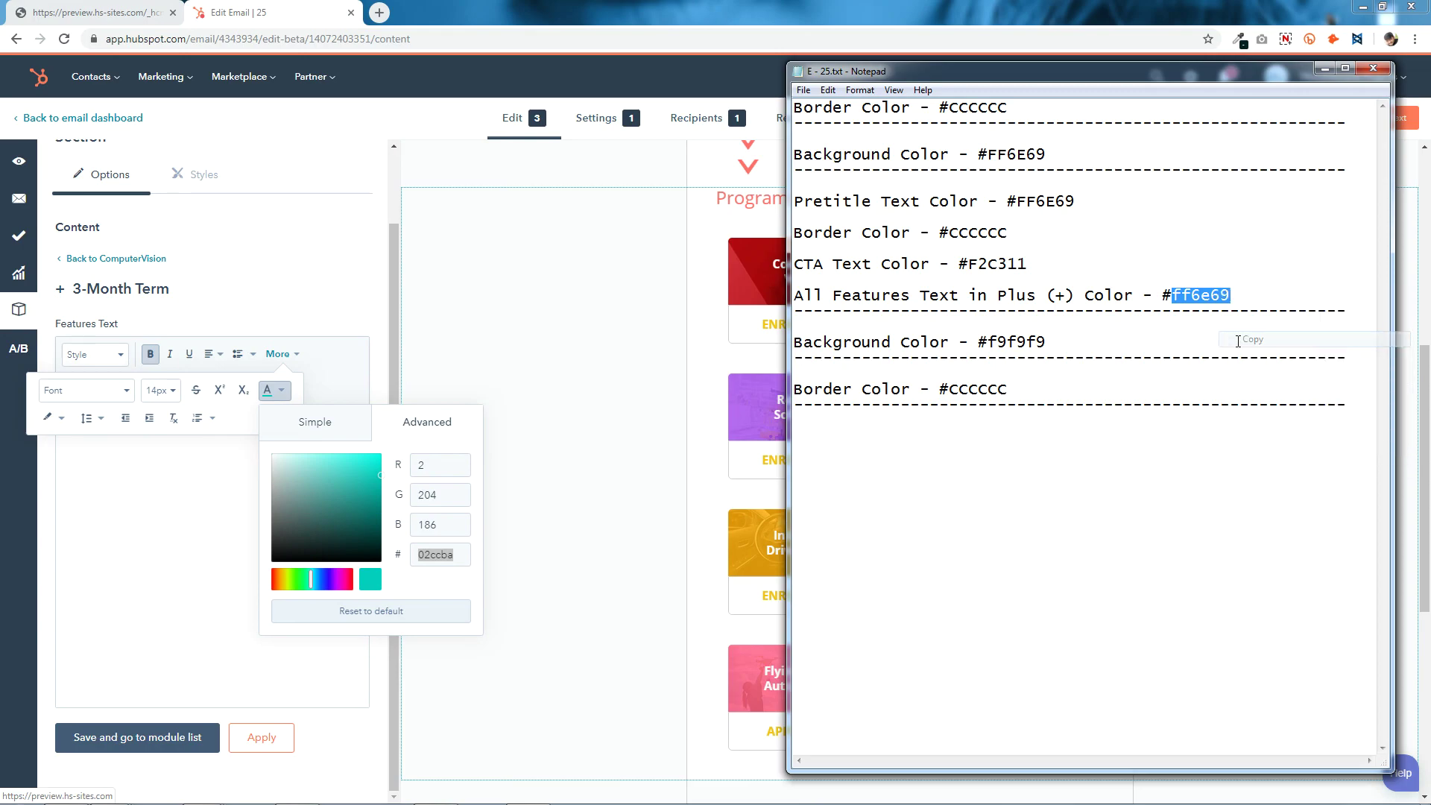
- Set the 3-Month Term plus sign's text colour to ff6e69 and return to the ComputerVision item
left_click(465, 561)
right_click(468, 563)
left_click(512, 664)
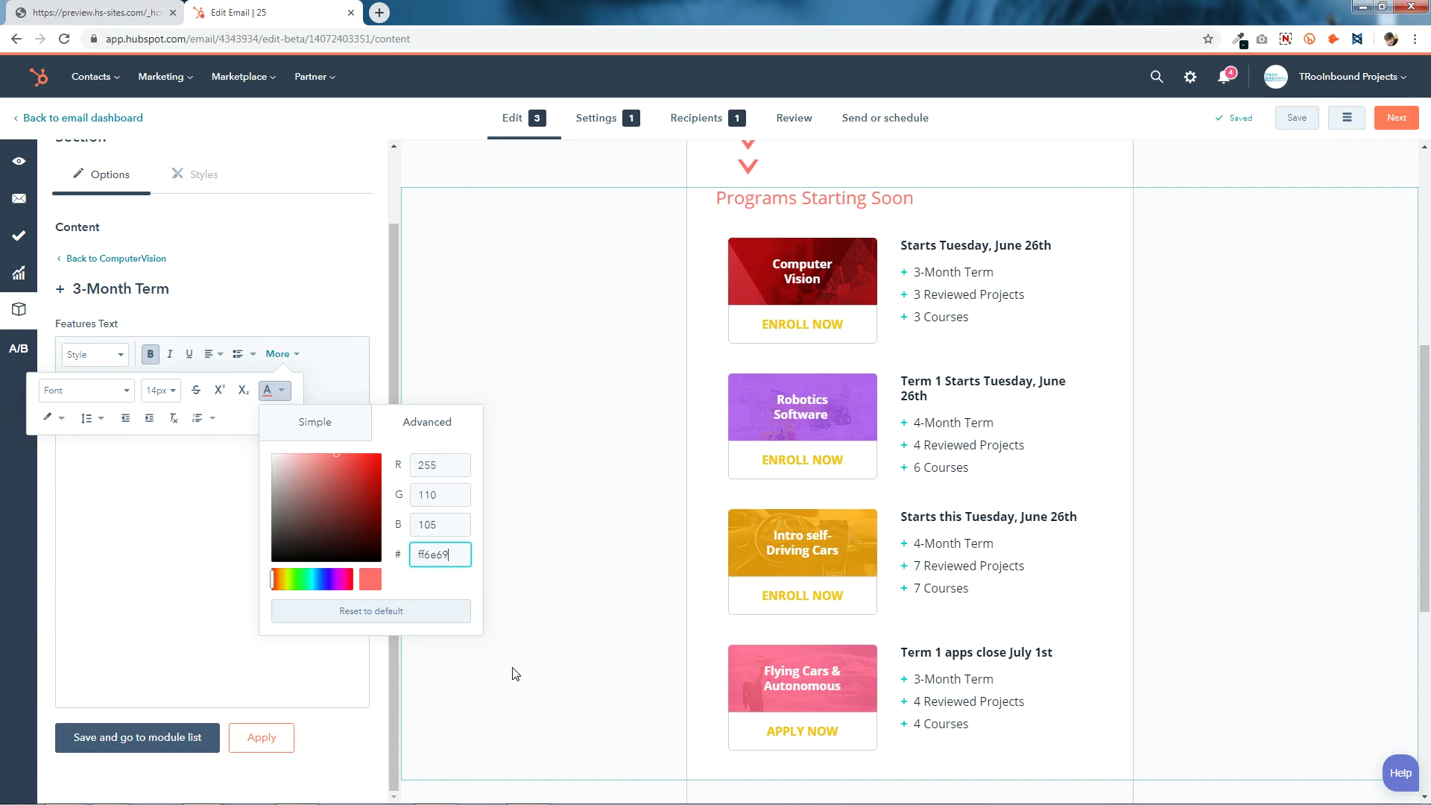
left_click(237, 518)
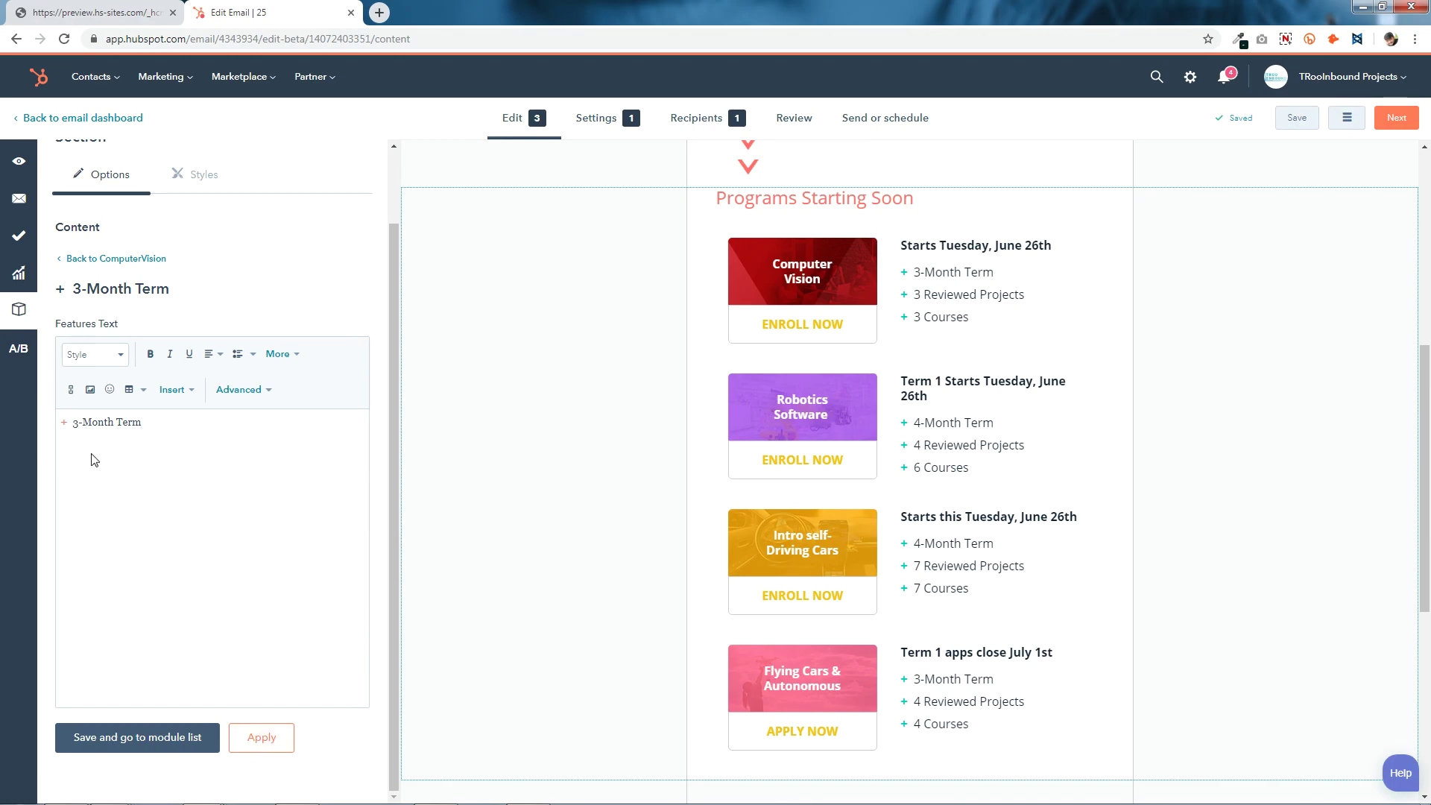
left_click(119, 258)
- Set the text colour of the plus sign before 3 Reviewed Projects to ff6e69 and return to the ComputerVision item
scroll(204, 555, "down", 5)
scroll(204, 556, "down", 3)
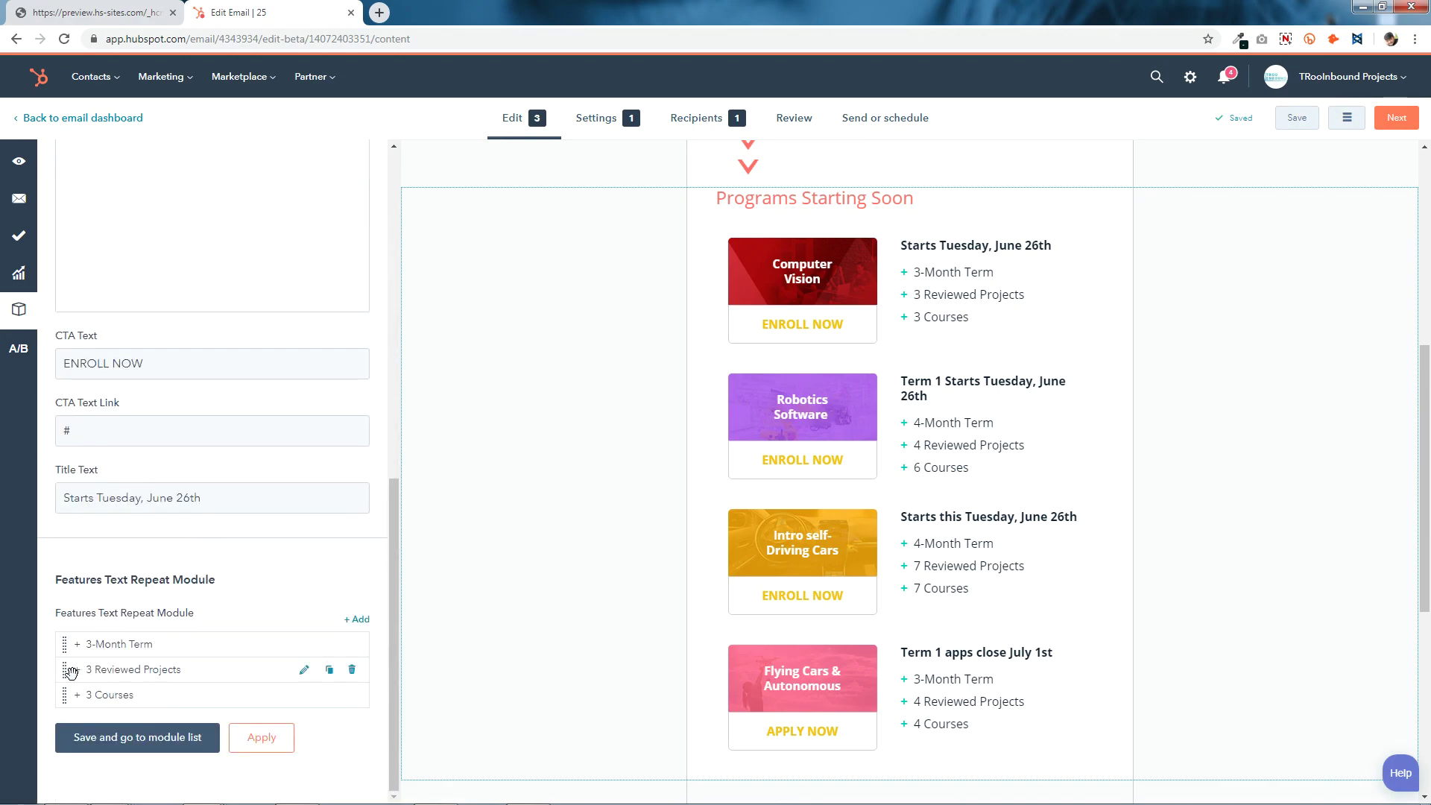
left_click(306, 669)
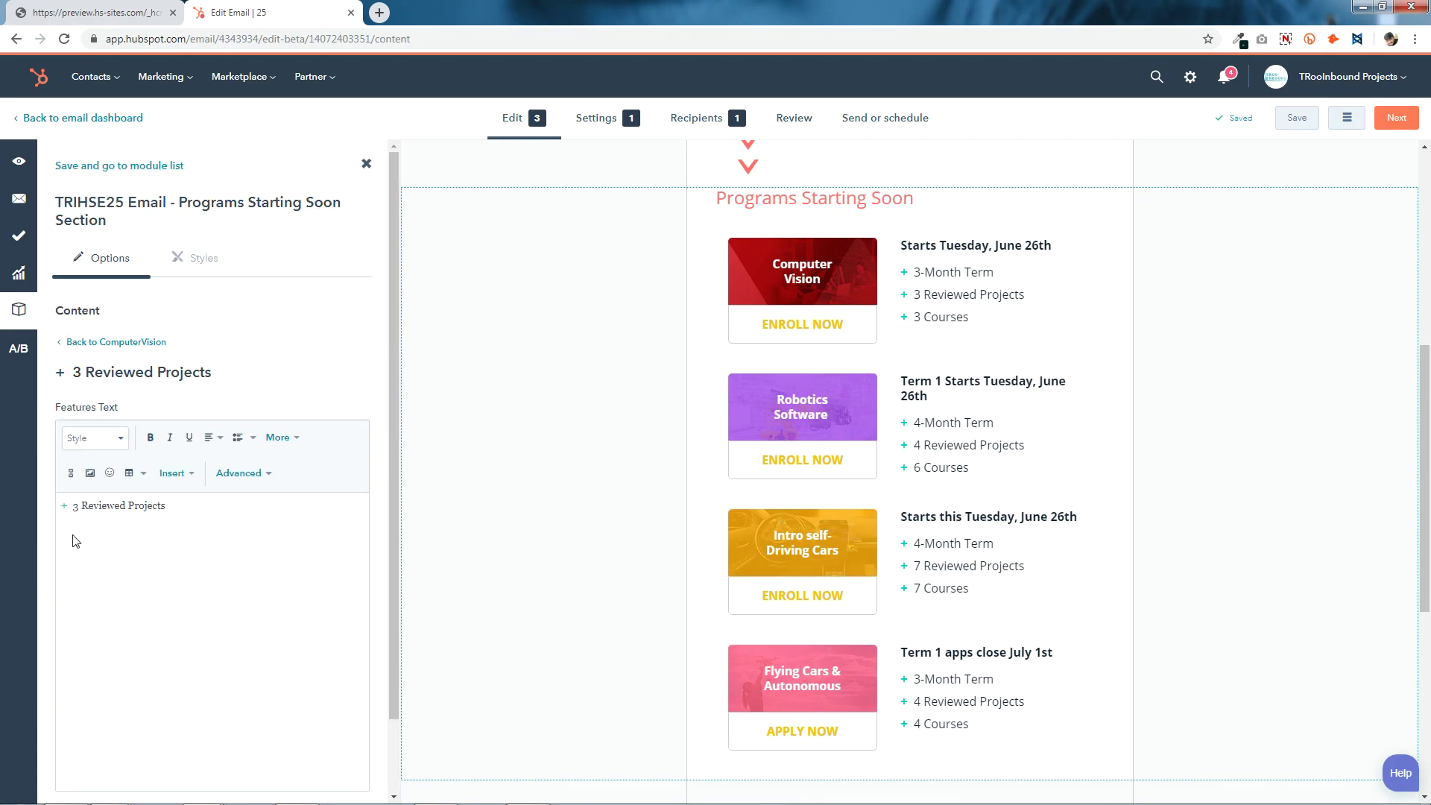
left_click_drag(68, 507, 28, 507)
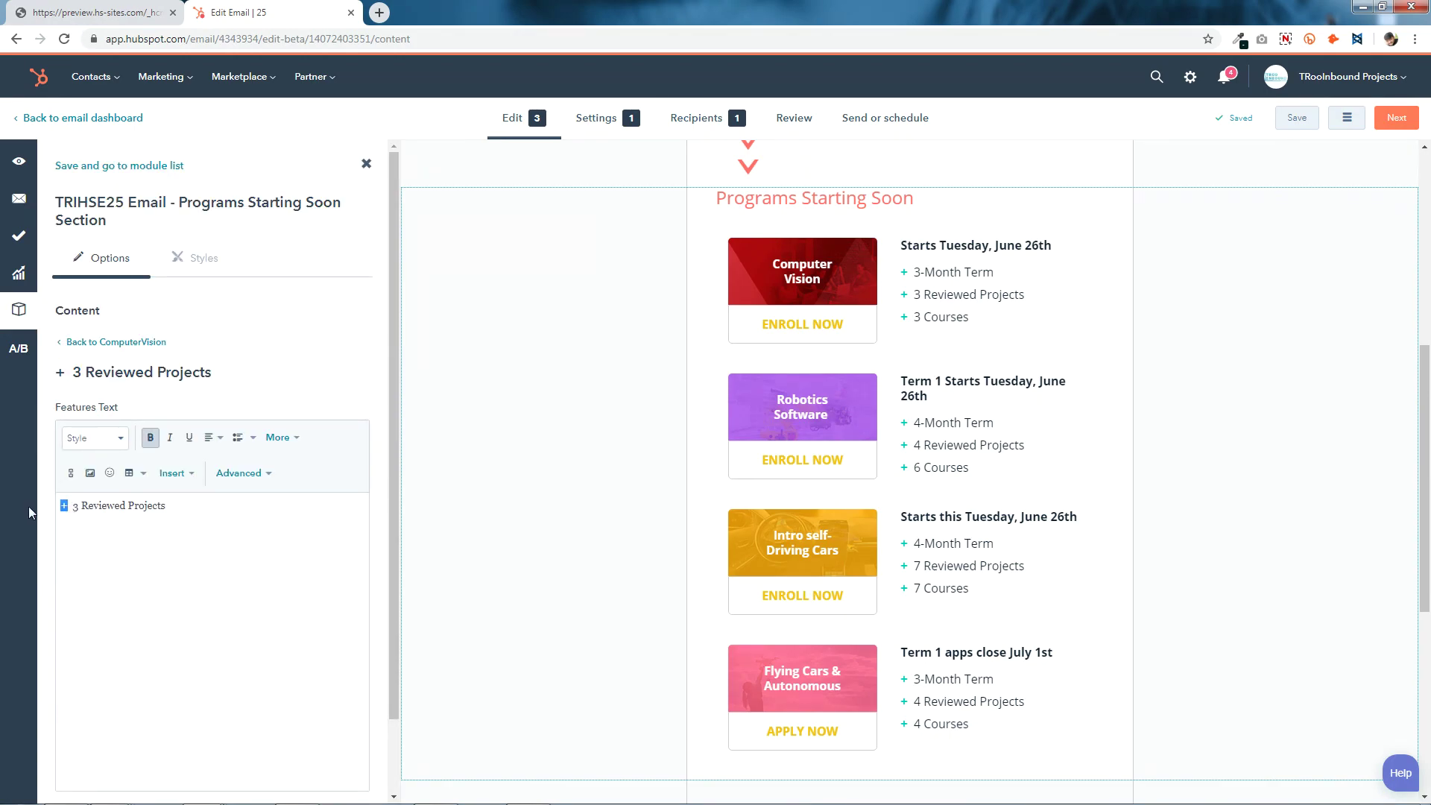
left_click(278, 439)
left_click(272, 474)
left_click(436, 512)
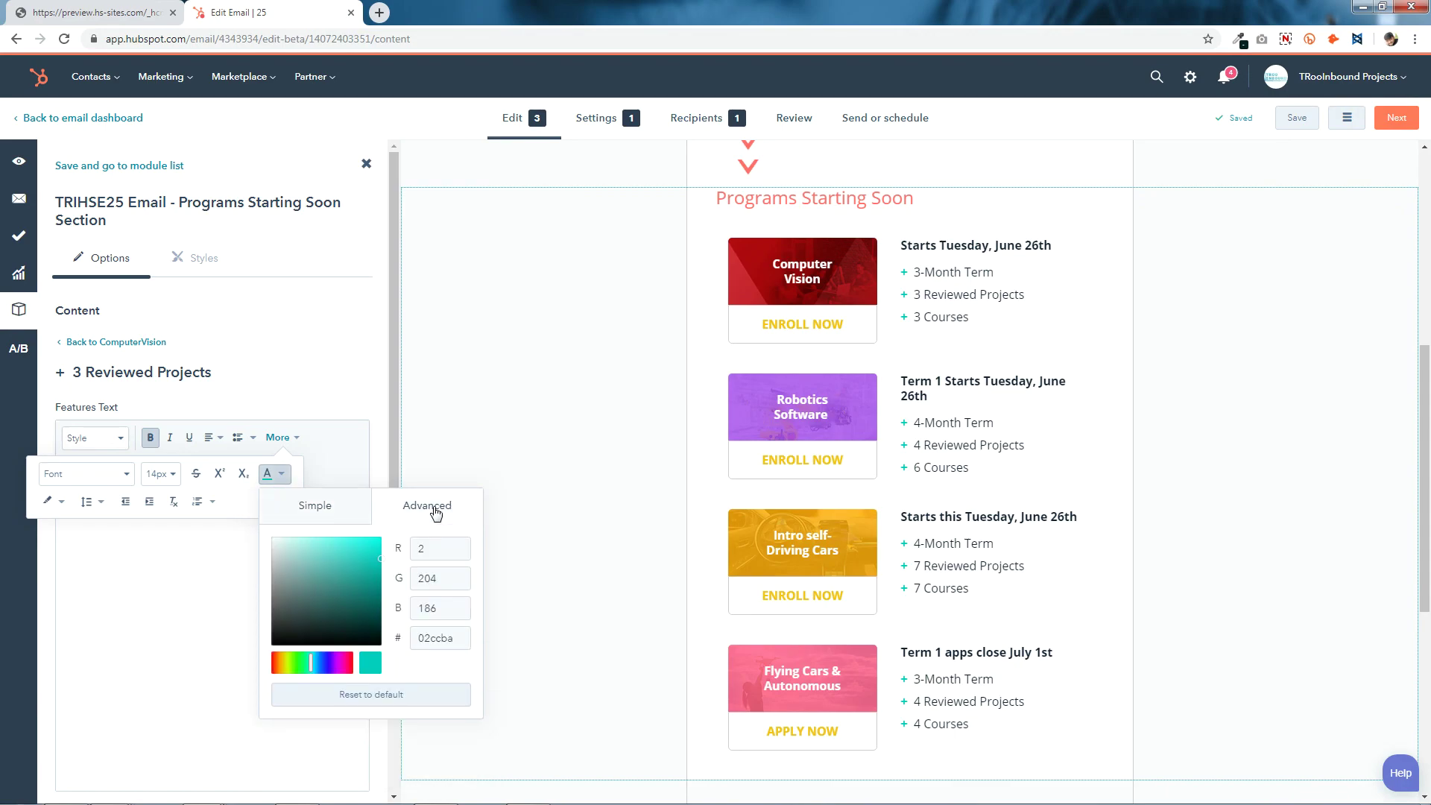
left_click(444, 638)
double_click(439, 638)
right_click(460, 641)
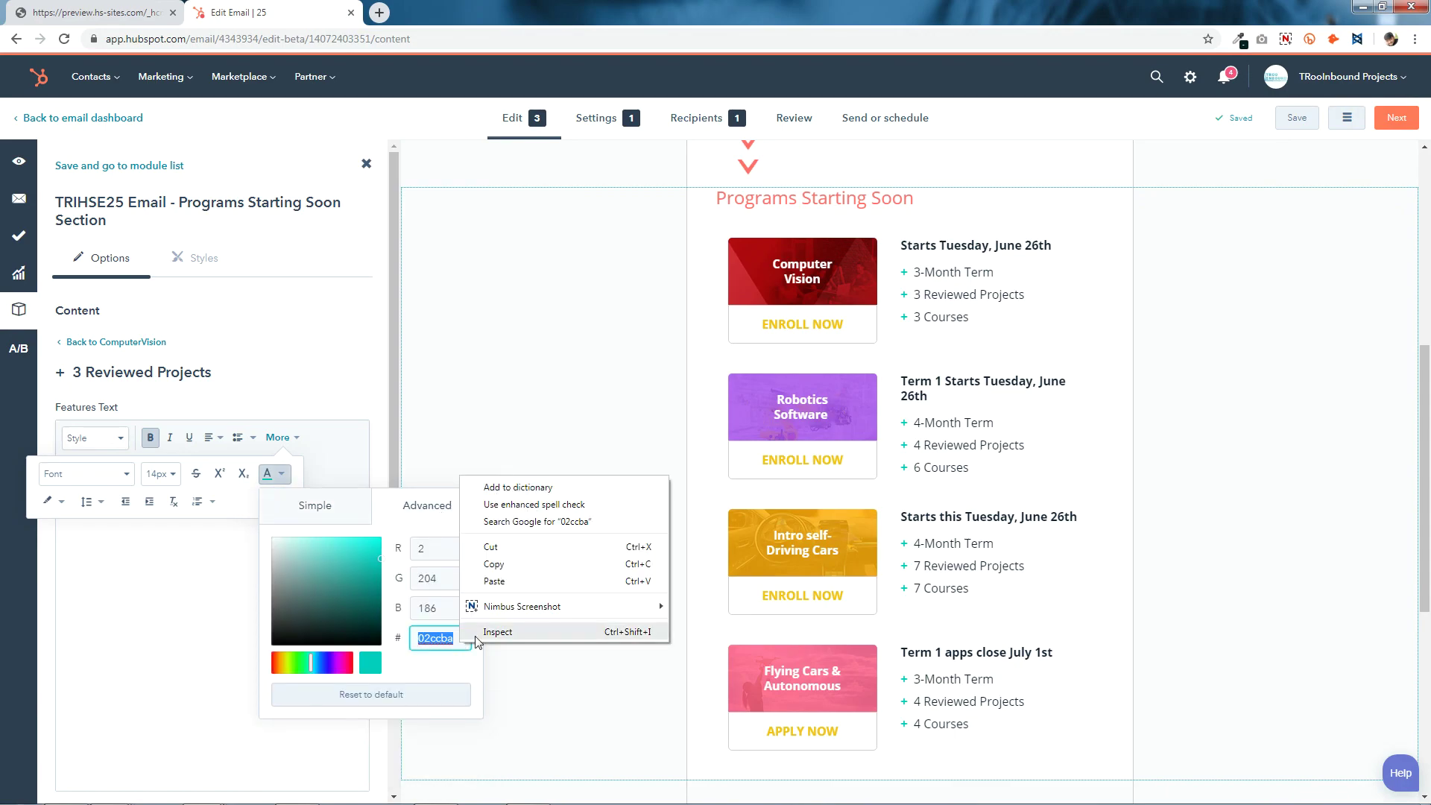
left_click(496, 580)
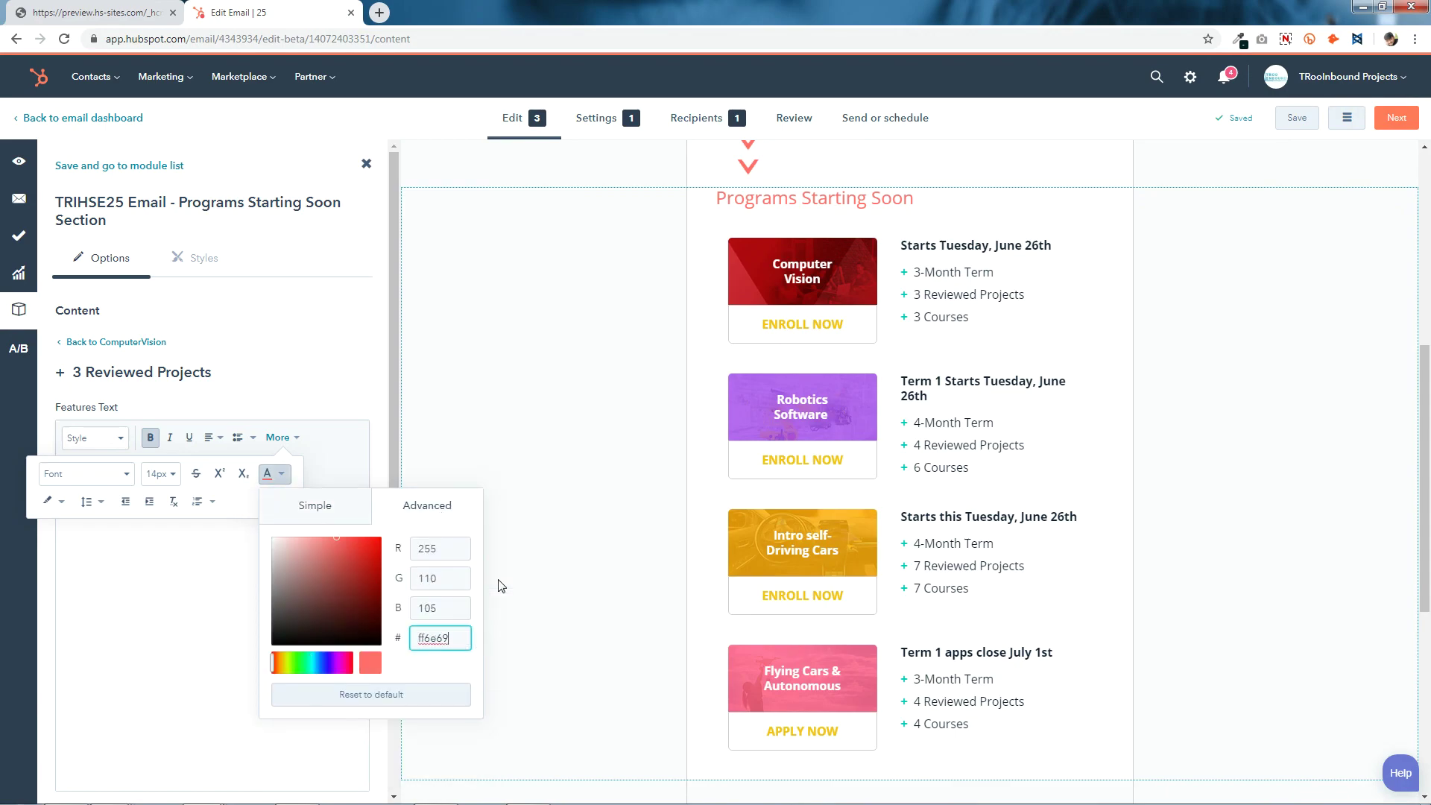
left_click(233, 645)
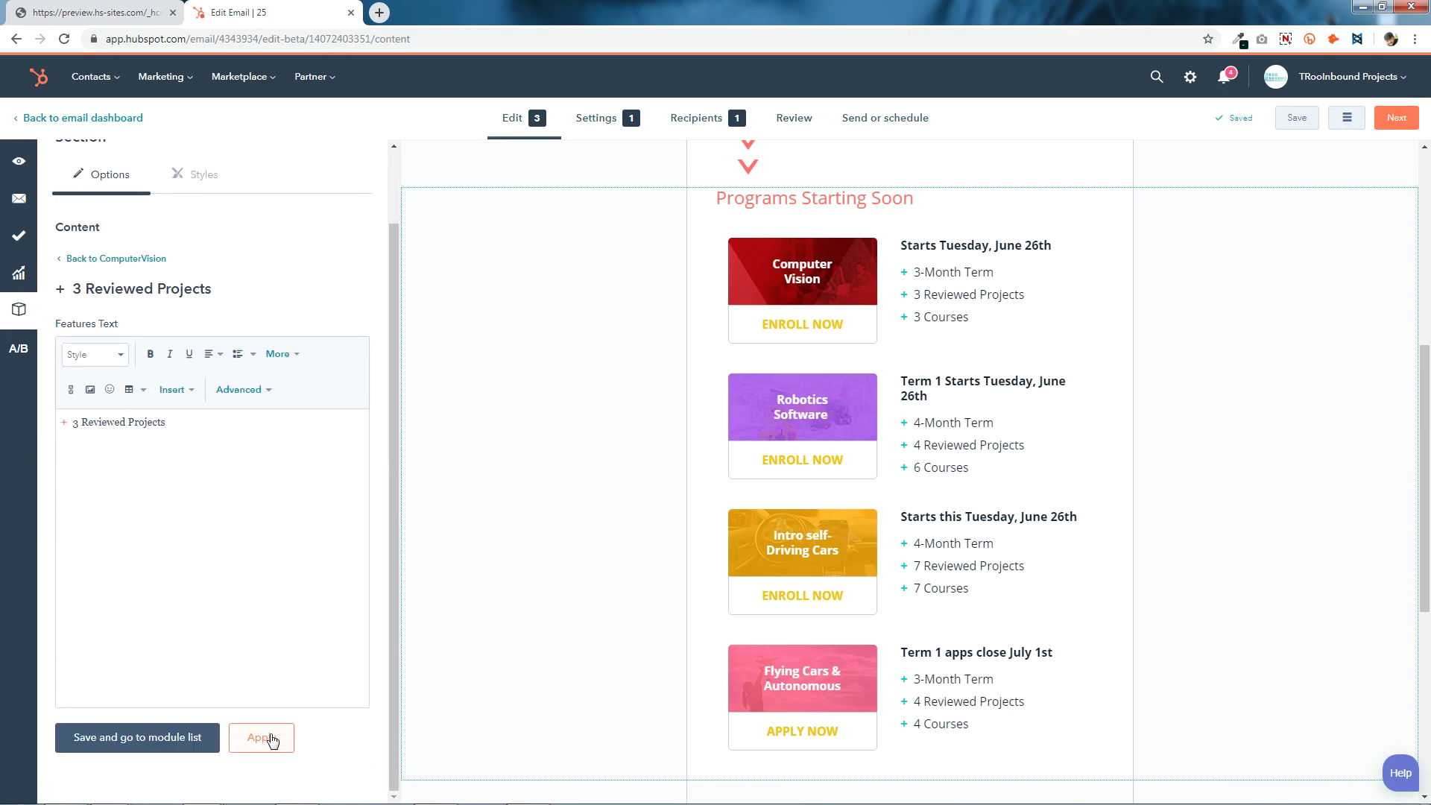
left_click(119, 341)
scroll(244, 532, "down", 5)
scroll(245, 532, "down", 5)
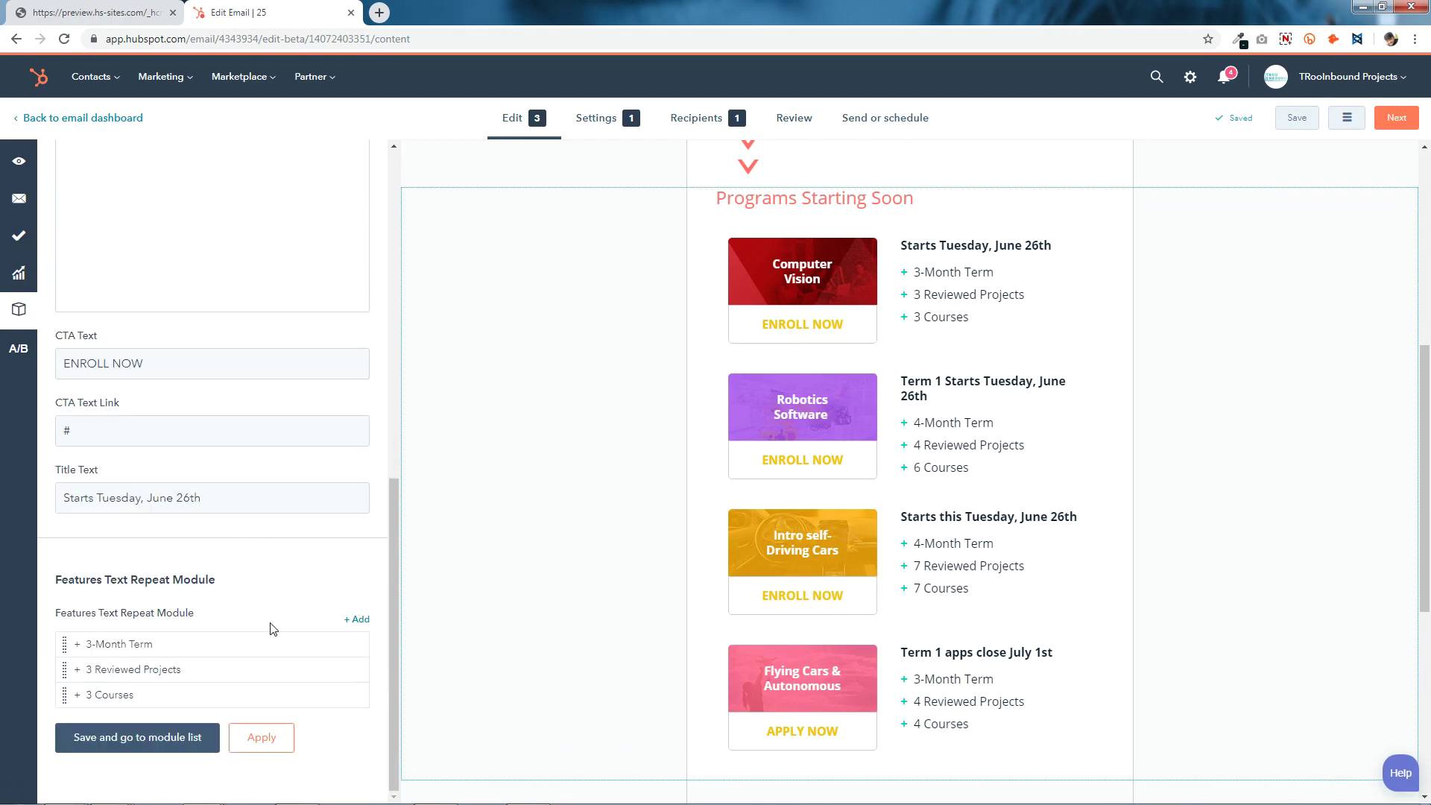
left_click(306, 695)
scroll(287, 693, "down", 2)
left_click_drag(70, 418, 18, 427)
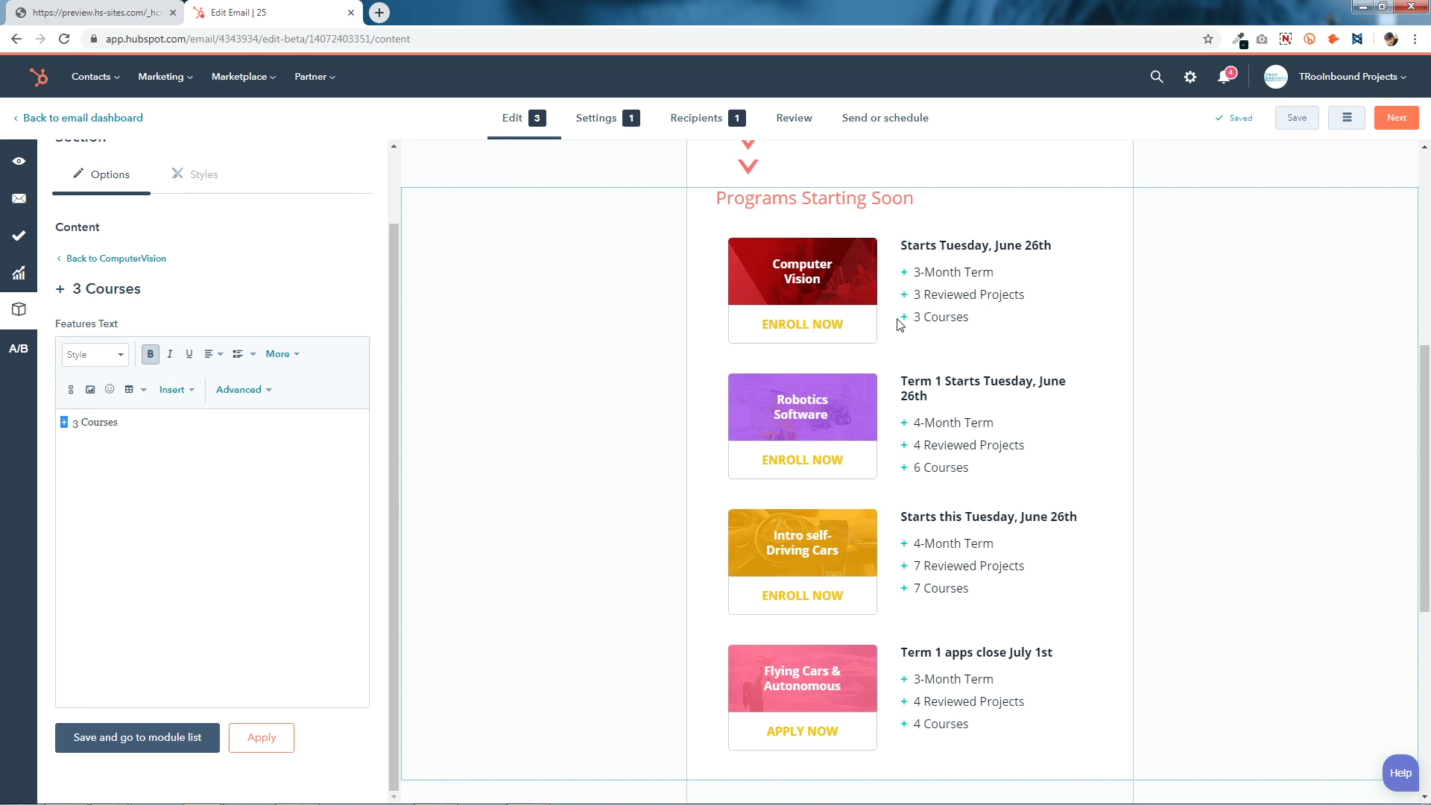
left_click(138, 260)
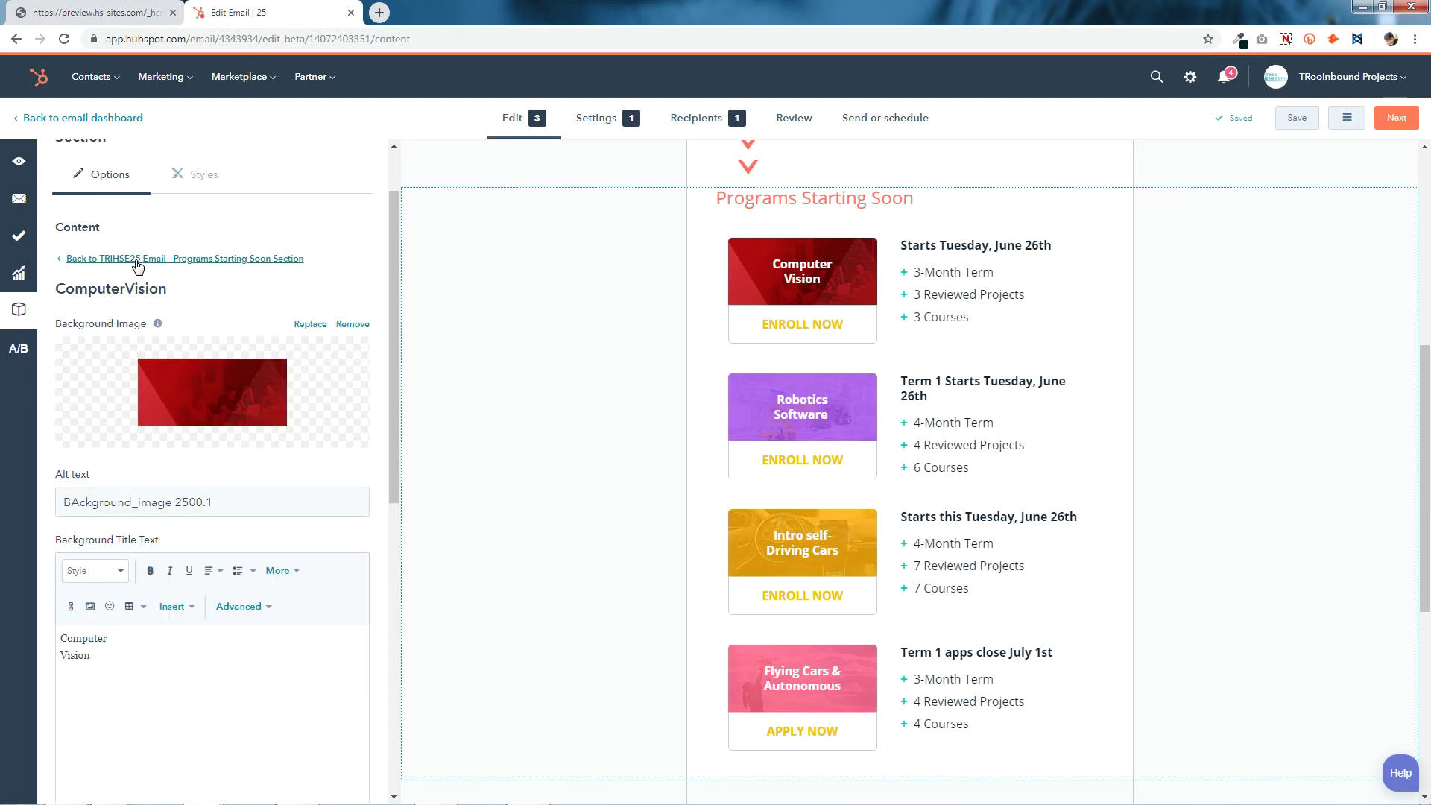
- Set the text colour of the plus sign before the ComputerVision item's 3 Courses to ff6e69 and save back to the module list
scroll(216, 630, "down", 8)
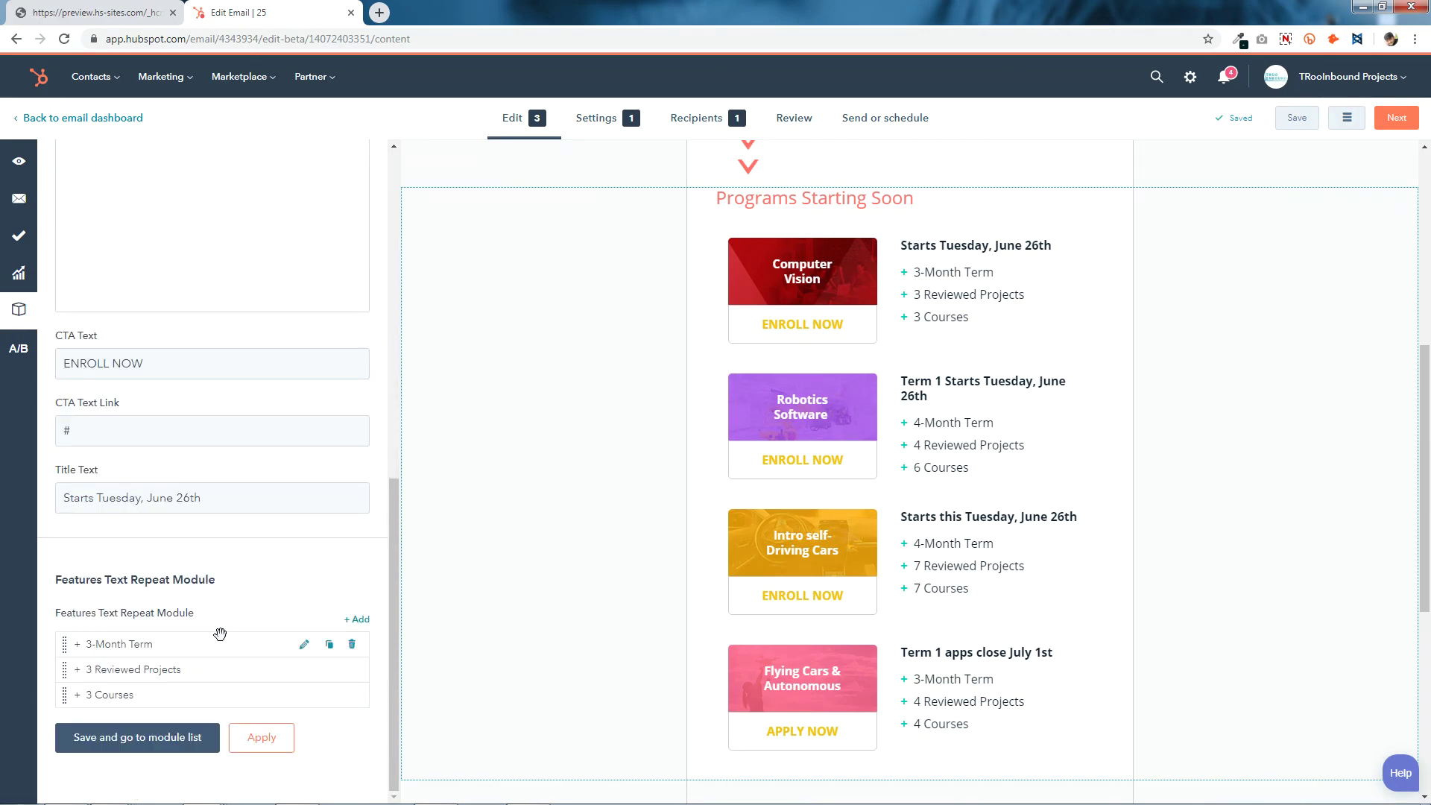
left_click(305, 695)
triple_click(71, 505)
left_click(278, 438)
left_click(280, 476)
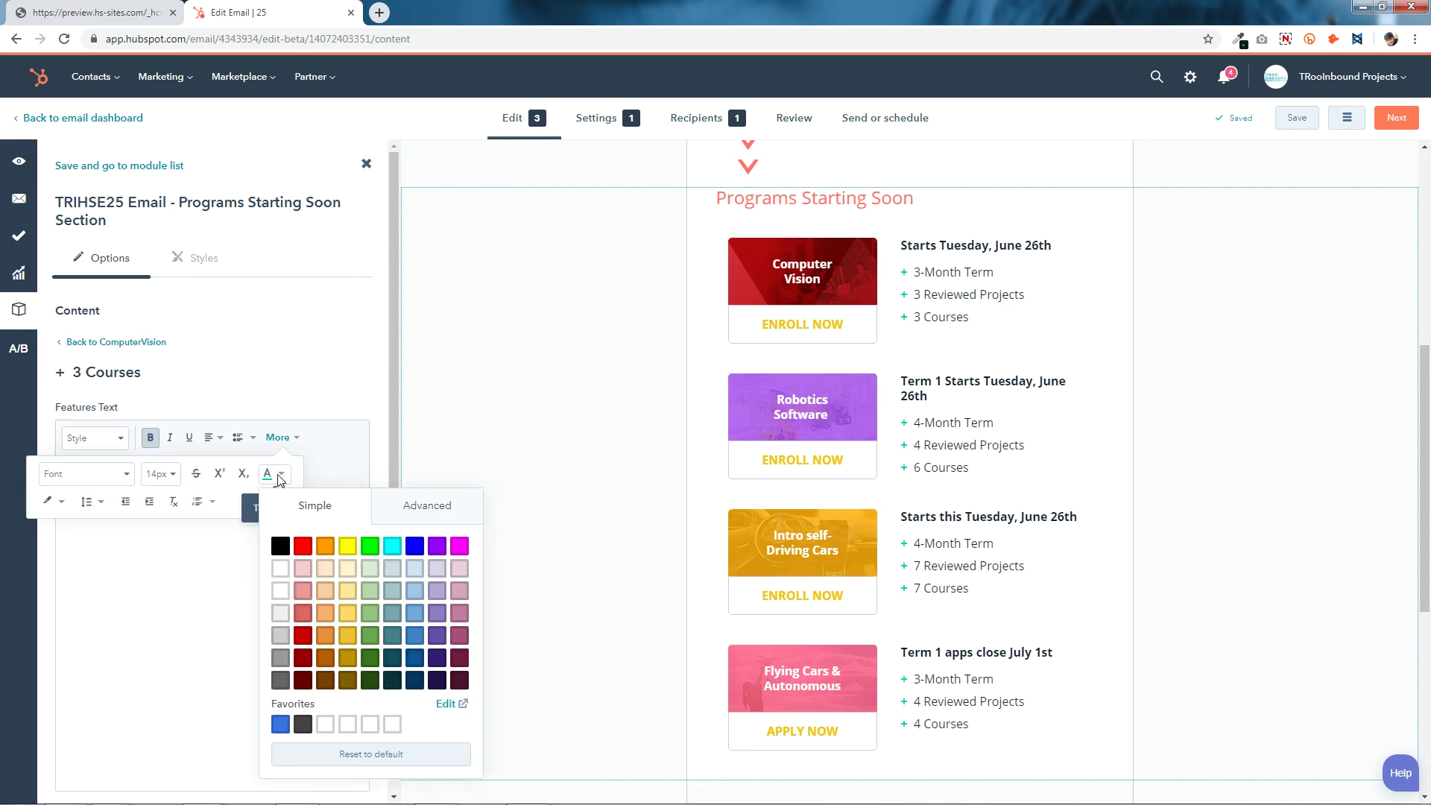
left_click(432, 507)
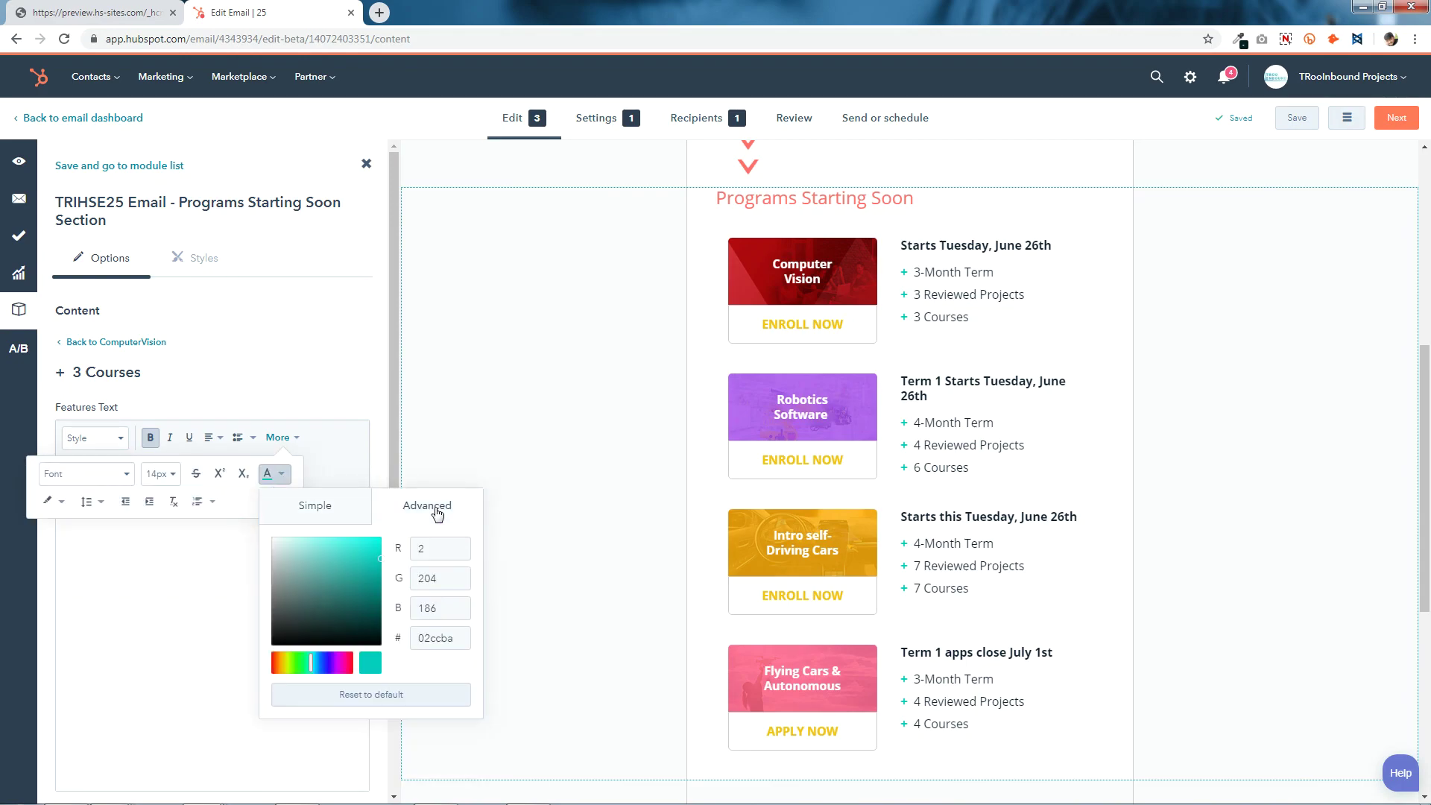
double_click(457, 641)
right_click(458, 641)
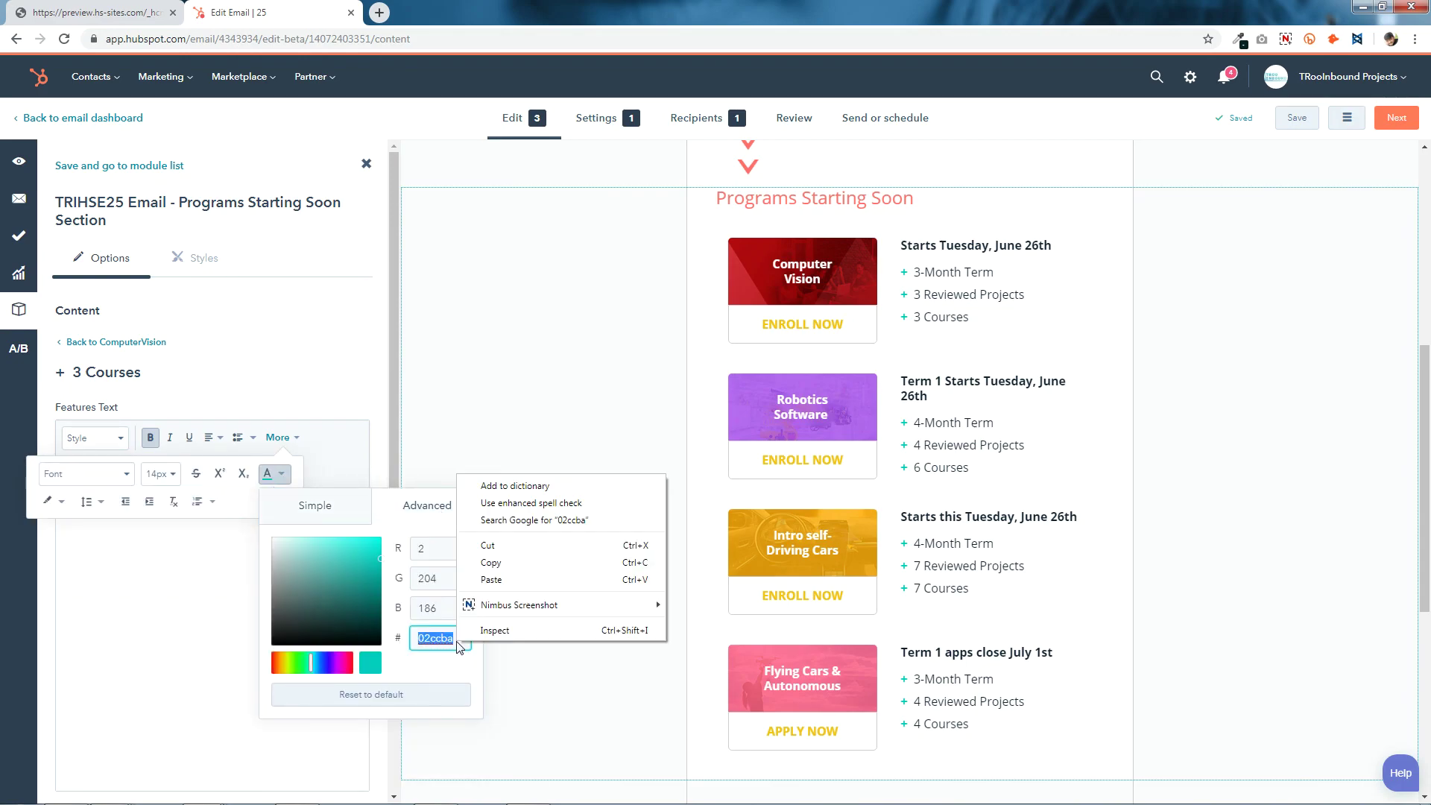
left_click(500, 582)
left_click(222, 623)
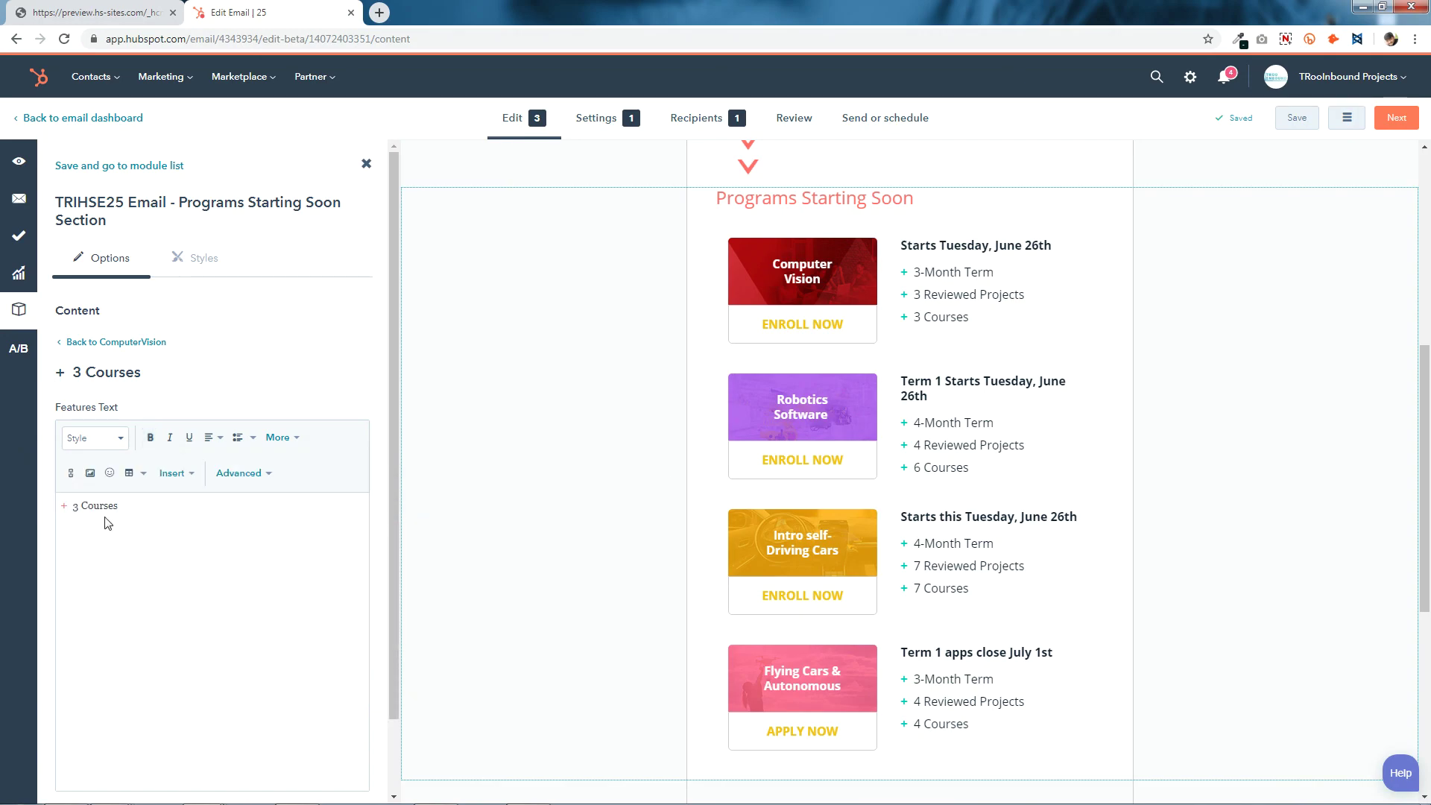
left_click(208, 747)
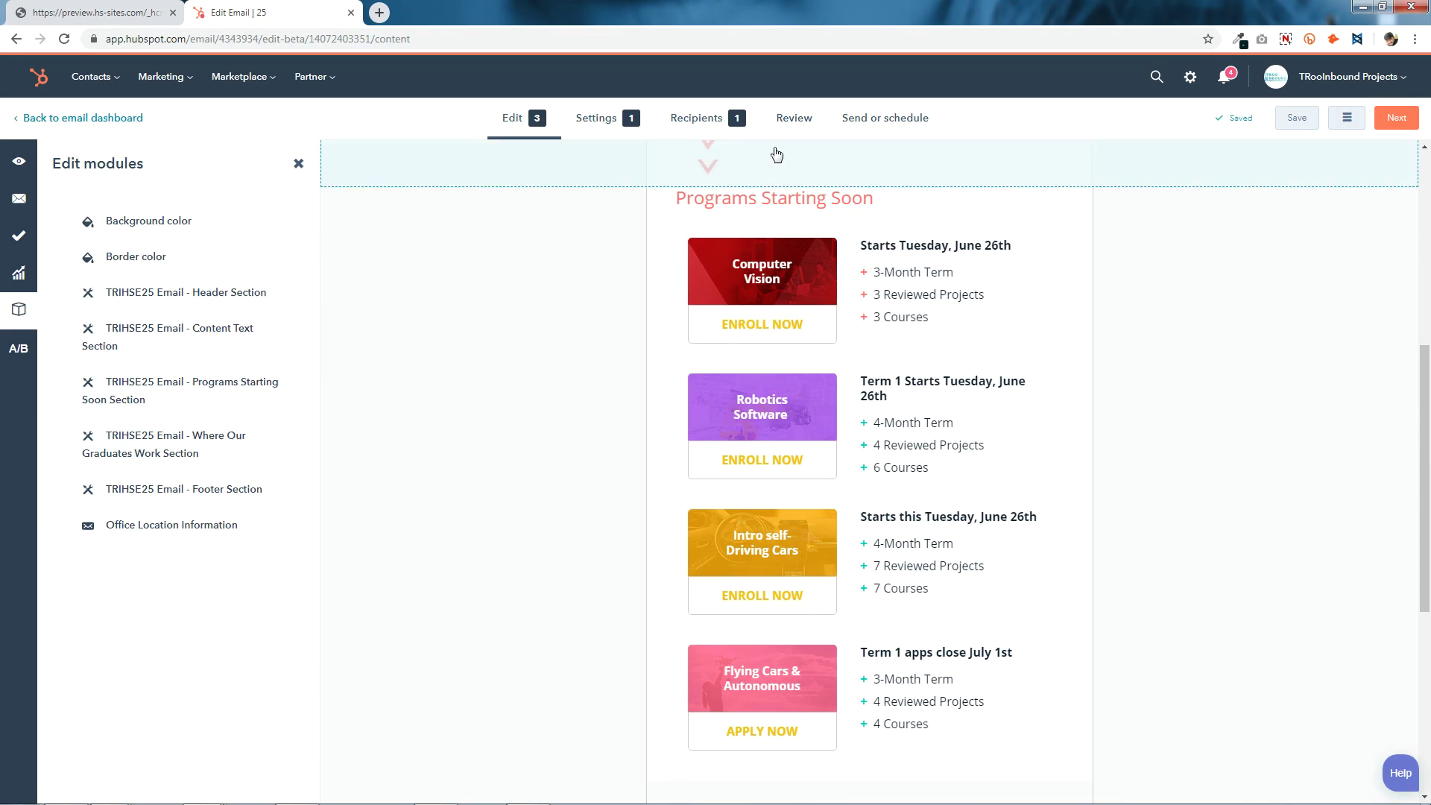
- Replace the Robotics Software item's background image in the Programs Starting Soon section with the blue image BAckground_image 2500.2
left_click(838, 380)
scroll(298, 458, "down", 3)
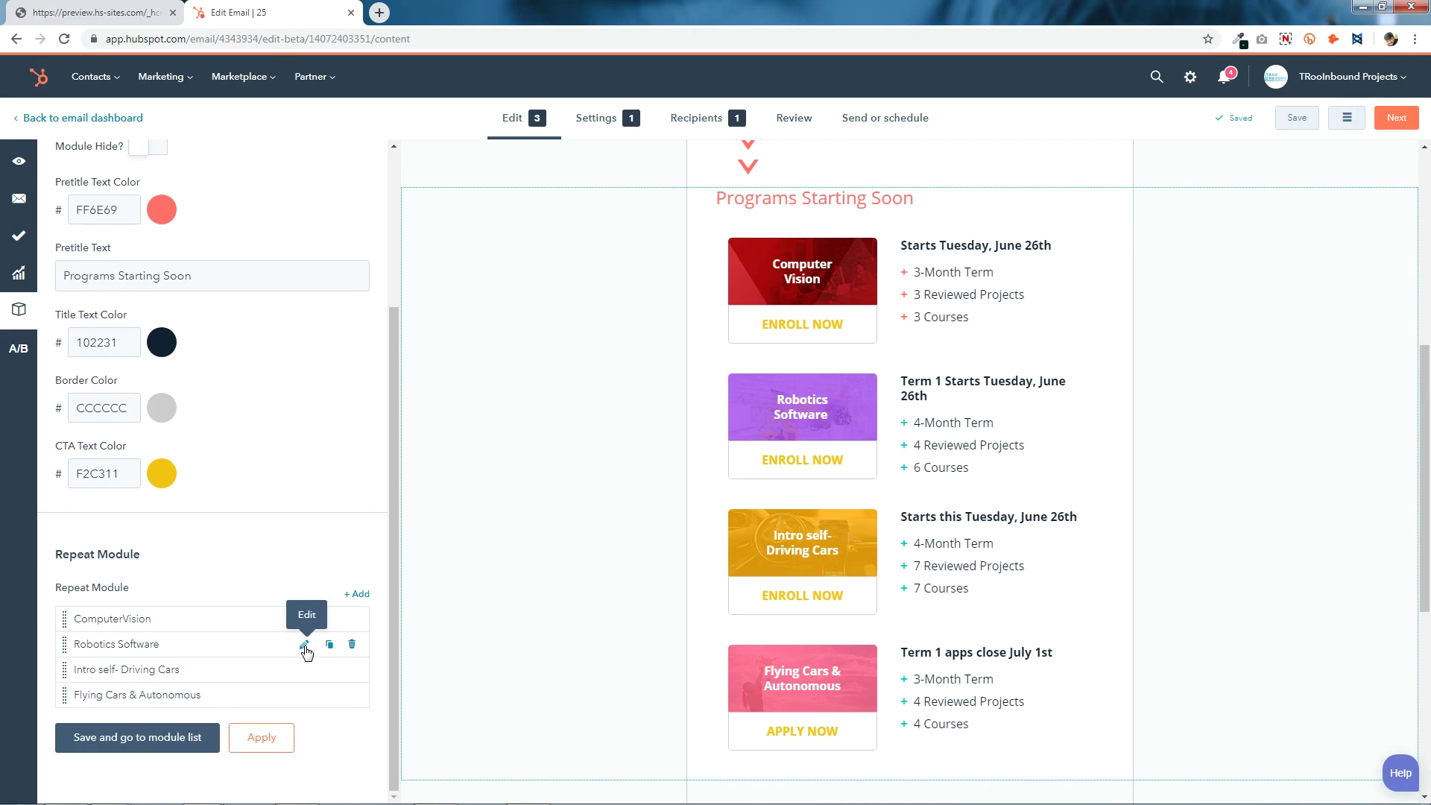
left_click(306, 645)
scroll(299, 649, "up", 4)
mouse_move(158, 407)
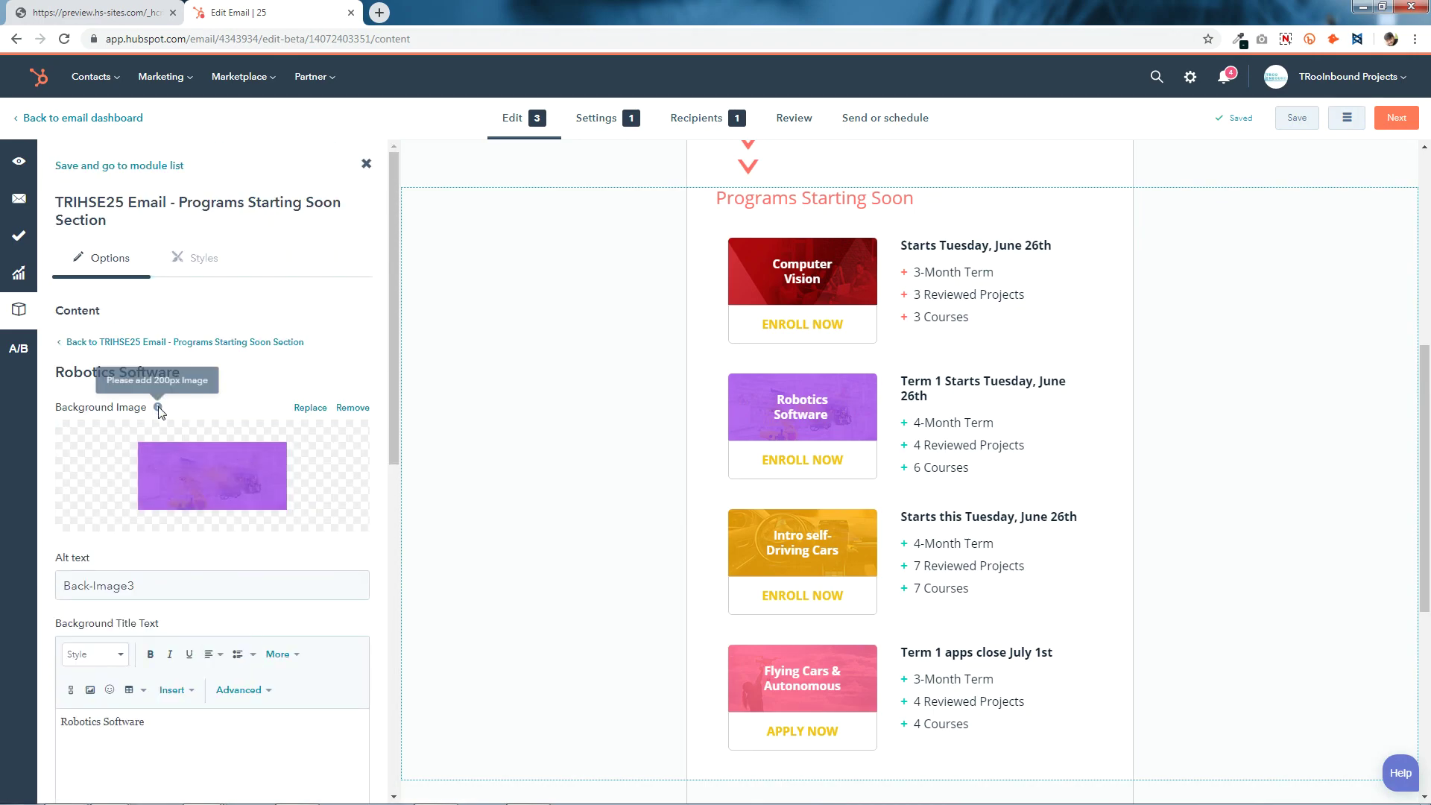
left_click(212, 483)
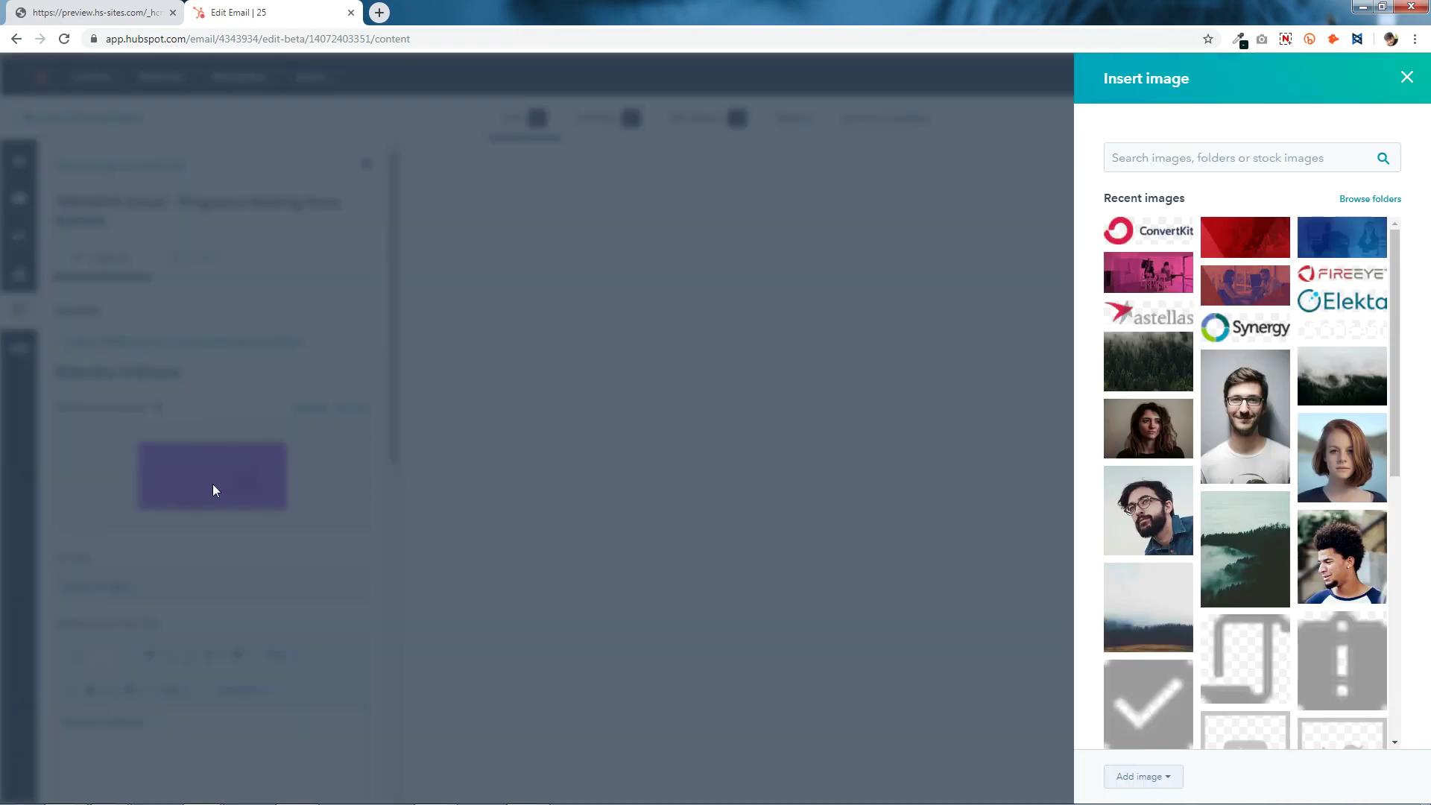
left_click(1265, 288)
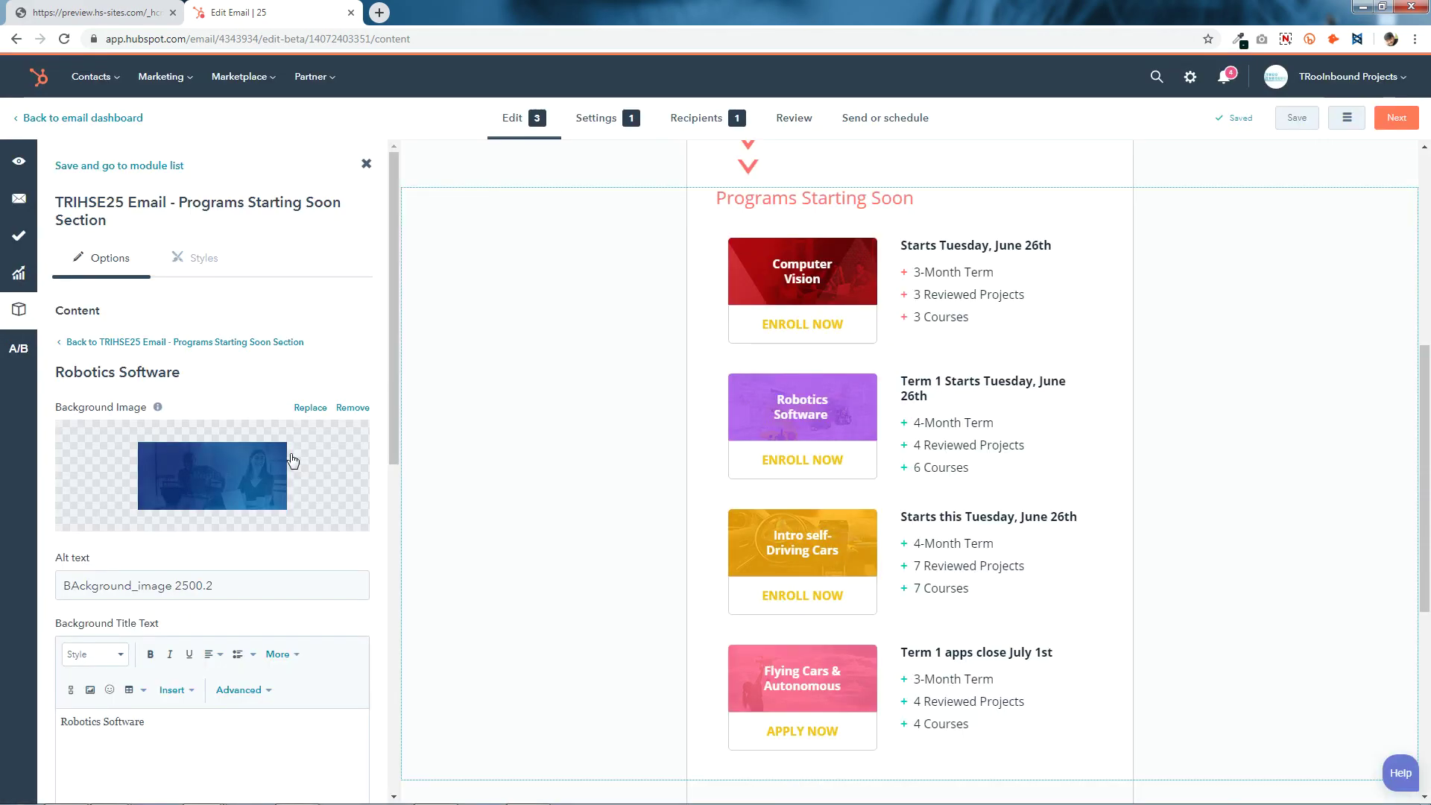
- Review the Robotics Software item's background title, CTA text, CTA link and title text fields
scroll(172, 462, "down", 4)
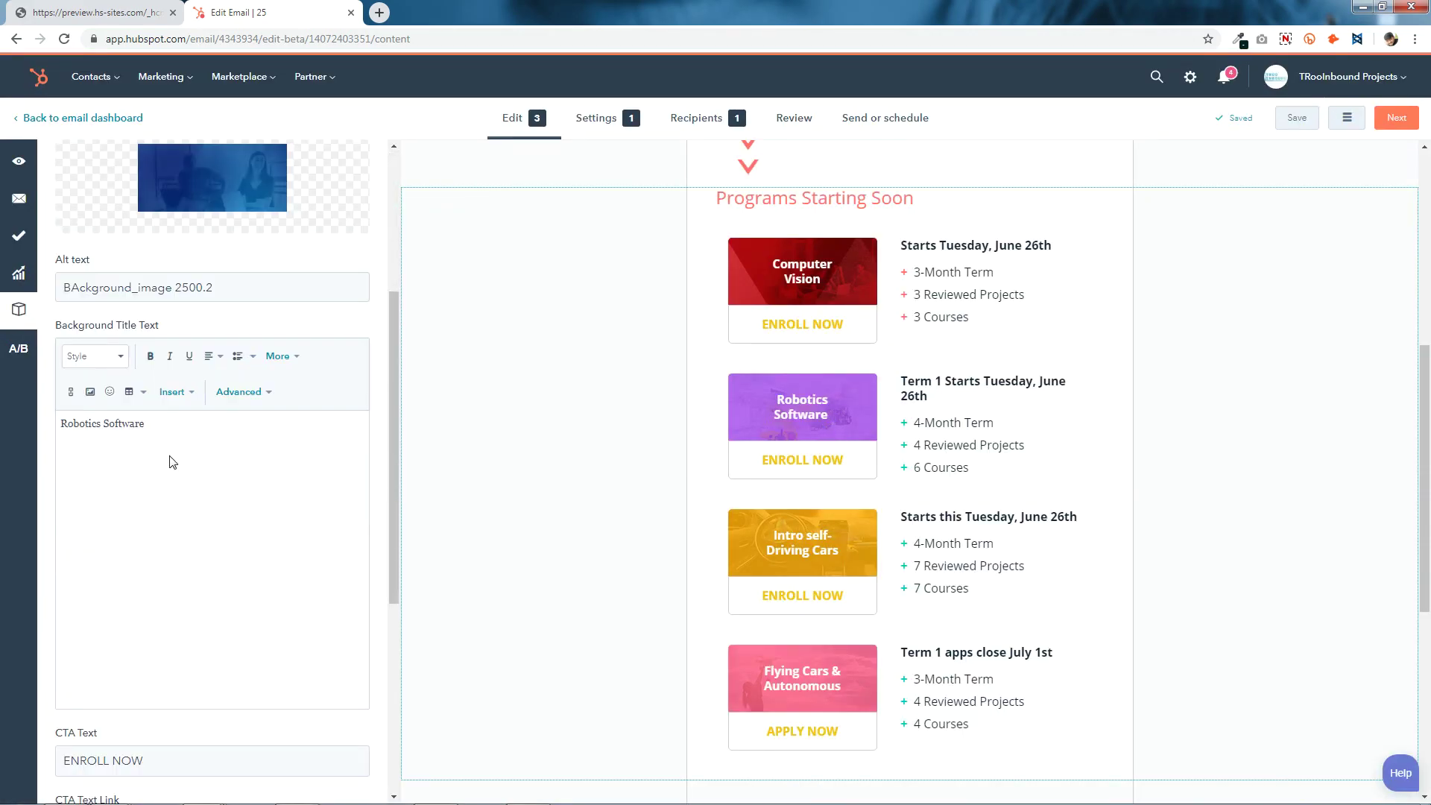
scroll(191, 470, "down", 4)
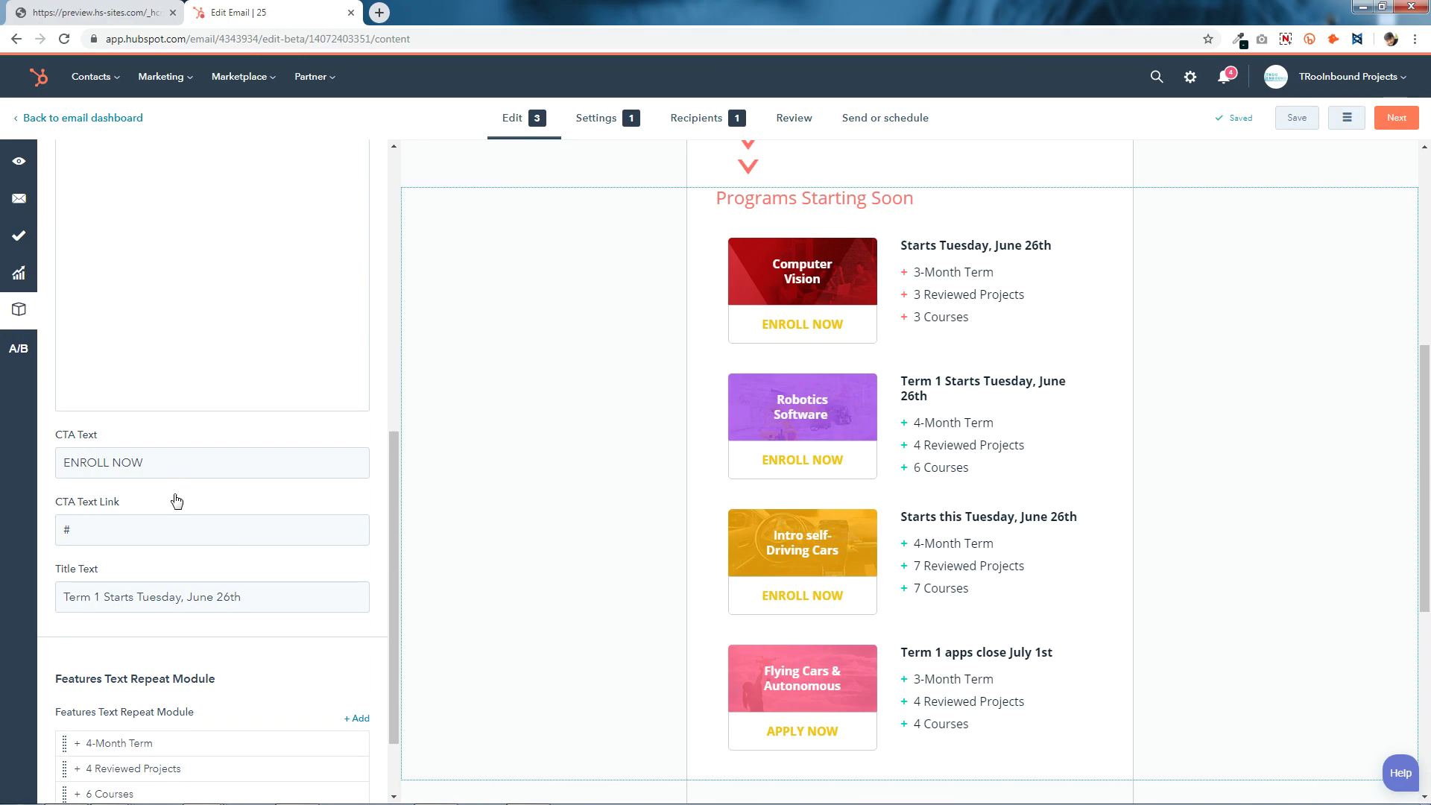
left_click_drag(164, 463, 3, 469)
left_click(91, 531)
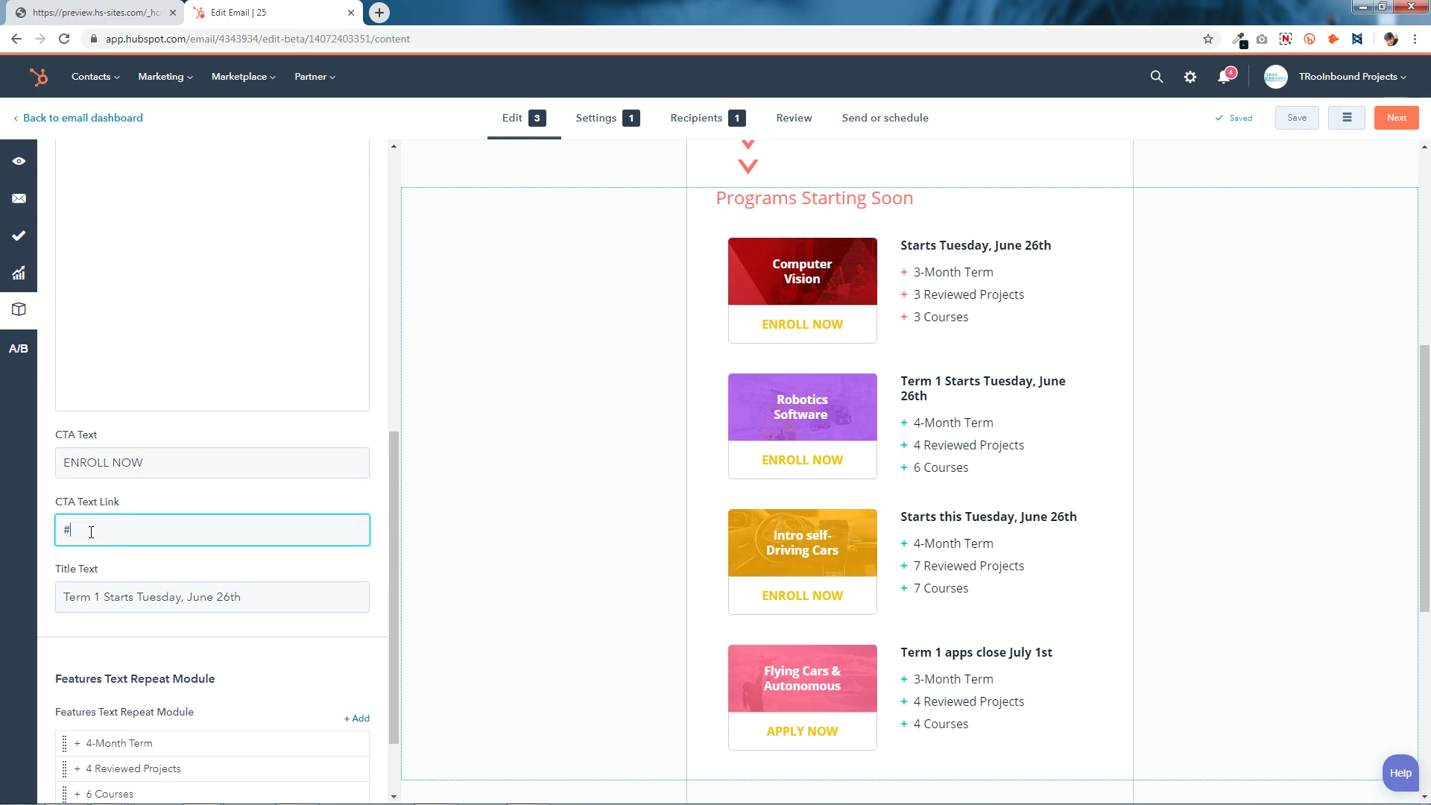
left_click_drag(268, 590, 102, 582)
left_click(278, 591)
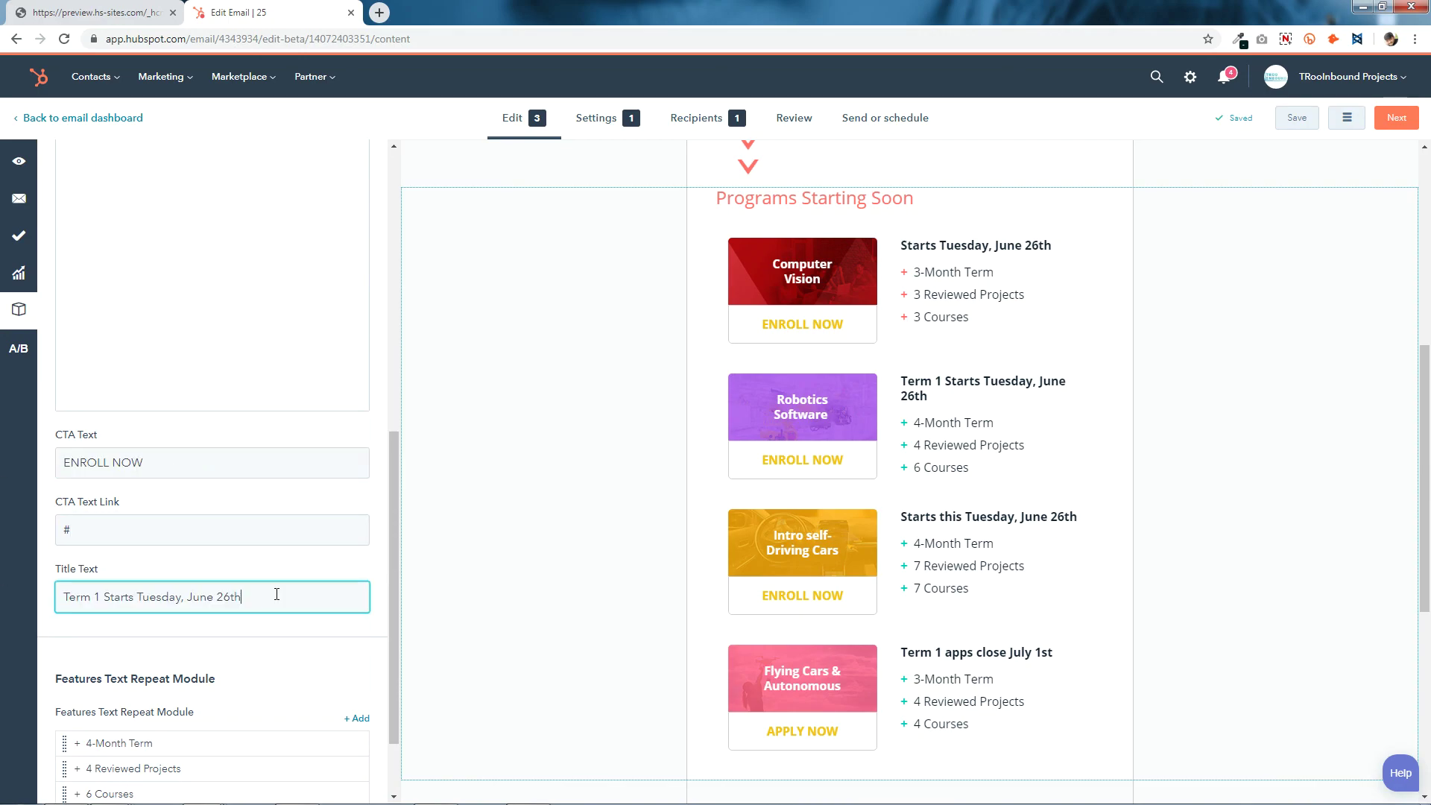
scroll(277, 596, "down", 2)
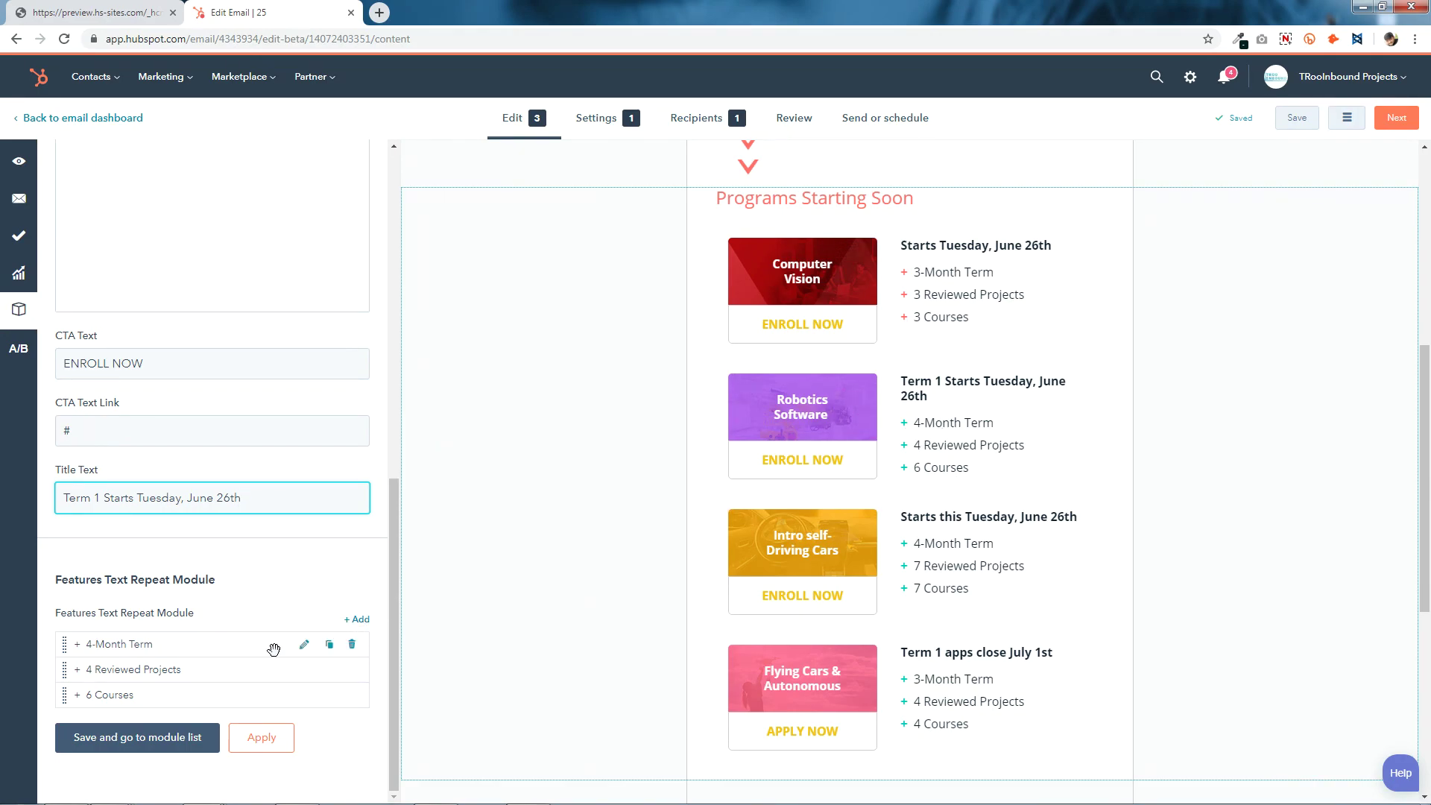
- Open the Robotics Software item's 4-Month Term feature and copy colour code ff6e69 from the E - 25.txt notes in Notepad
left_click(307, 644)
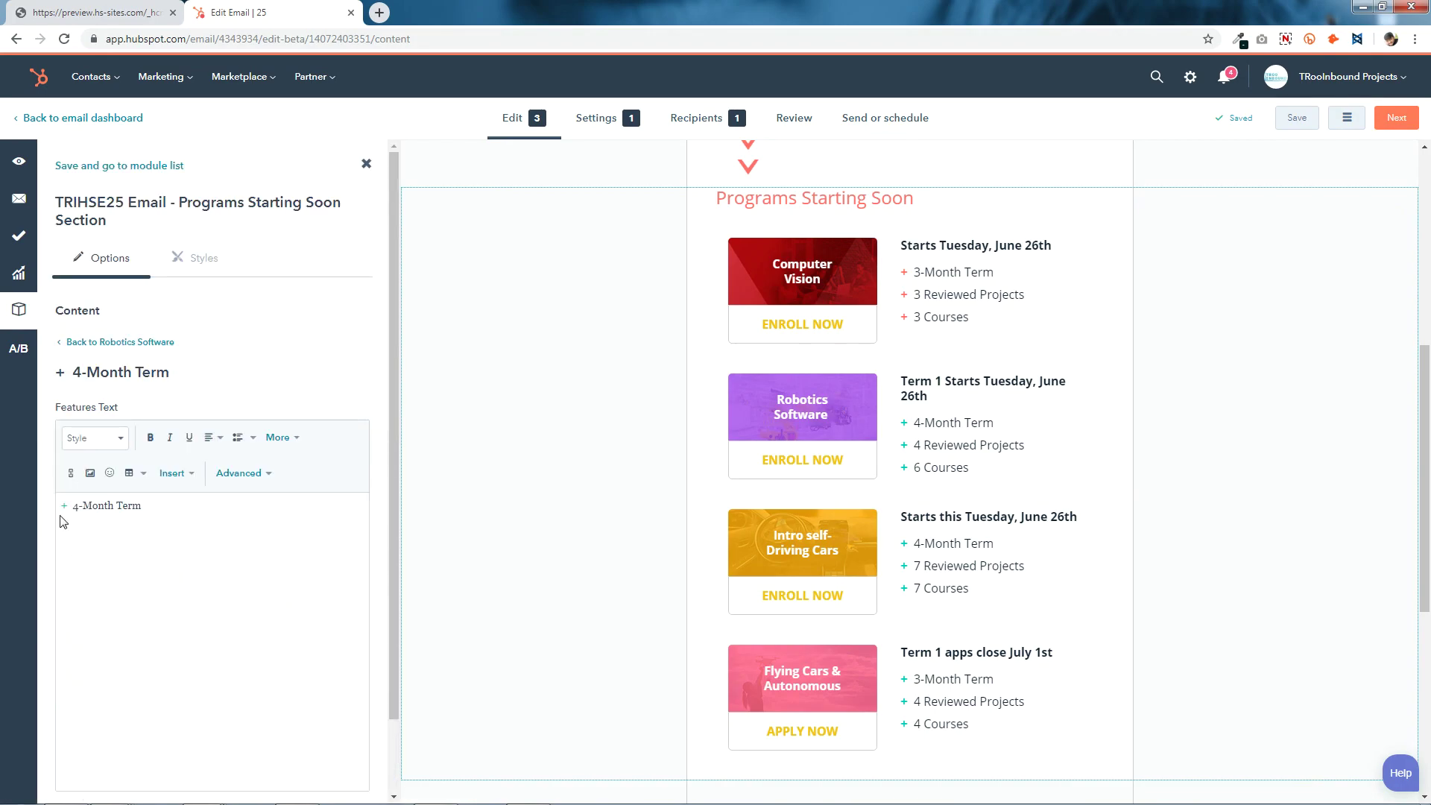
left_click_drag(72, 505, 29, 507)
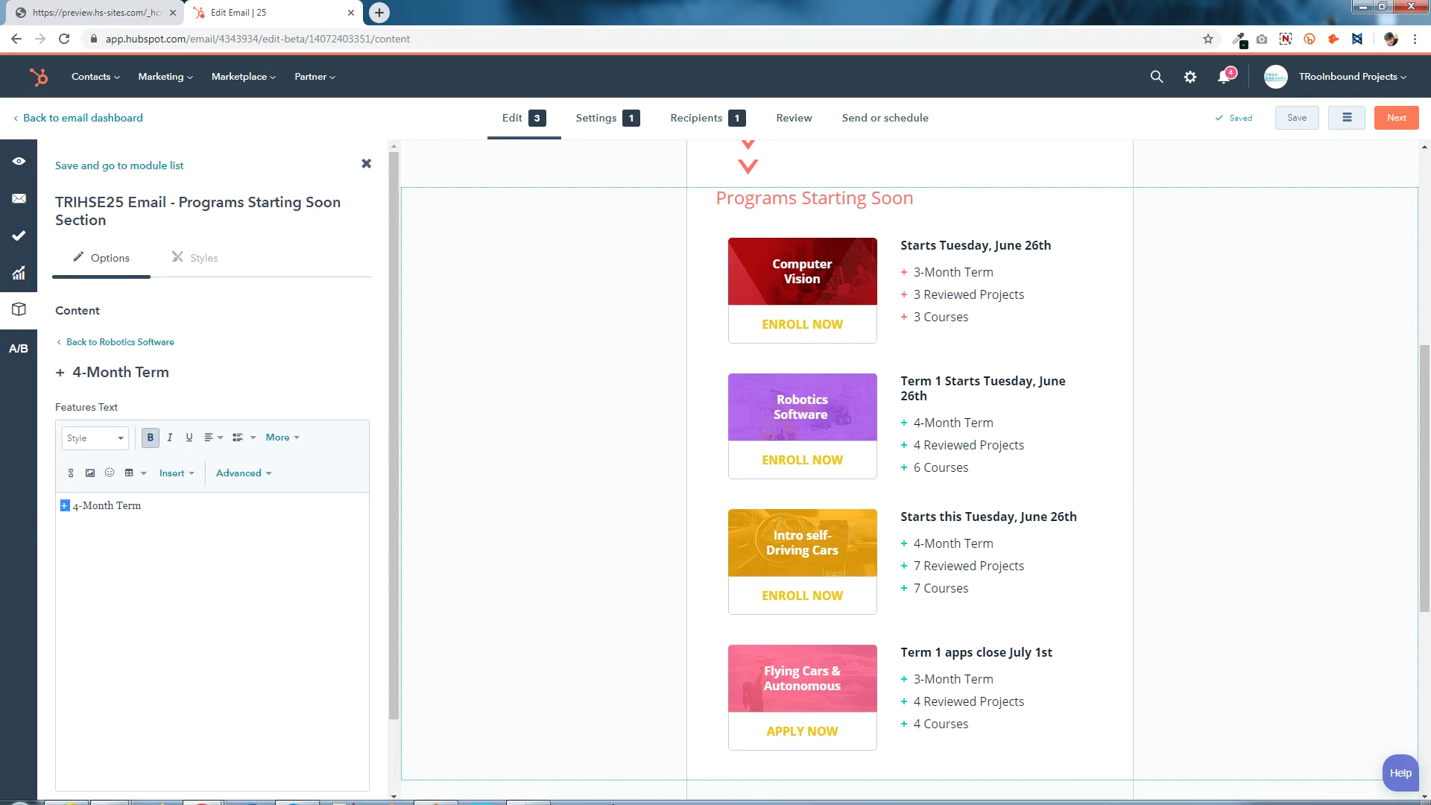
left_click(530, 790)
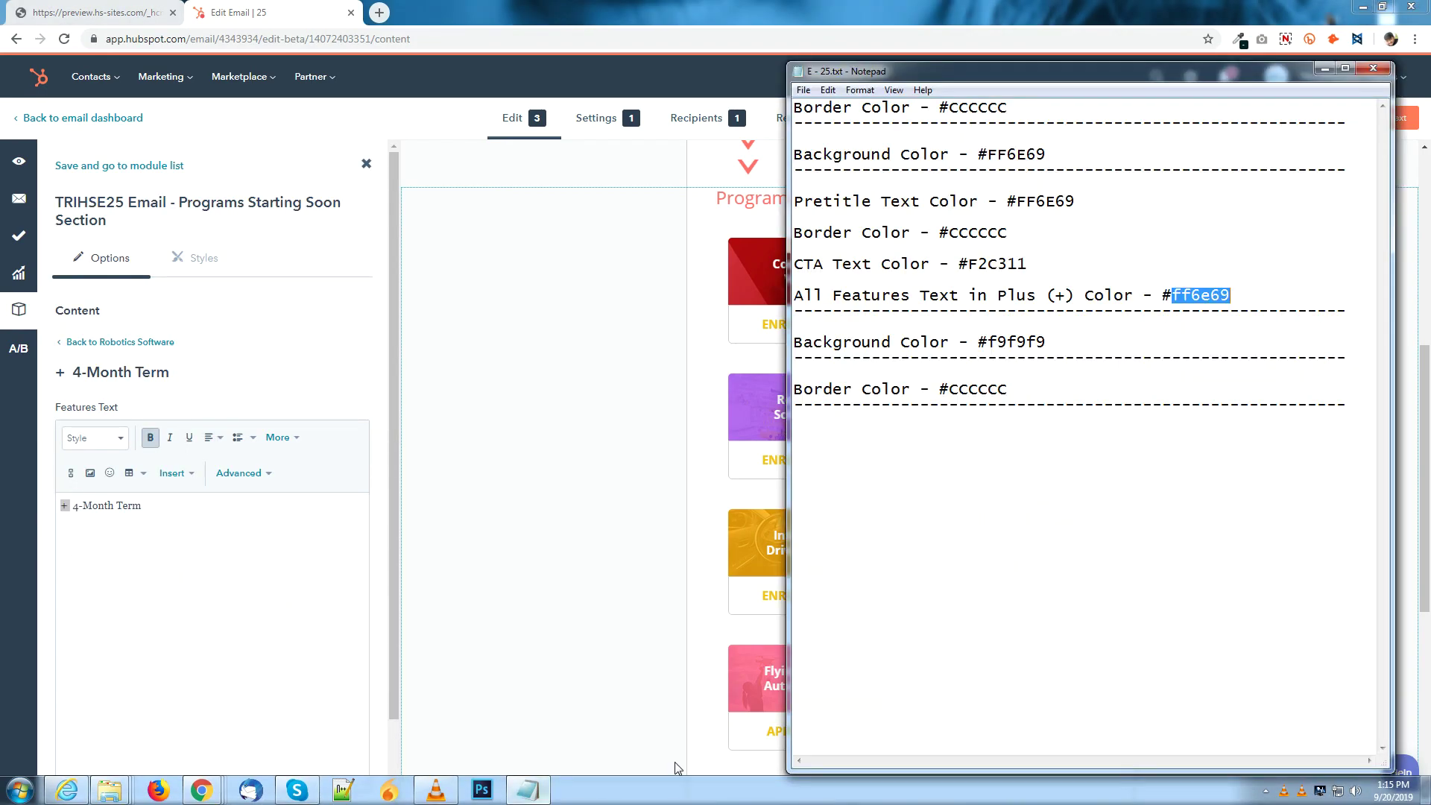
right_click(1203, 308)
left_click(1233, 347)
left_click(200, 599)
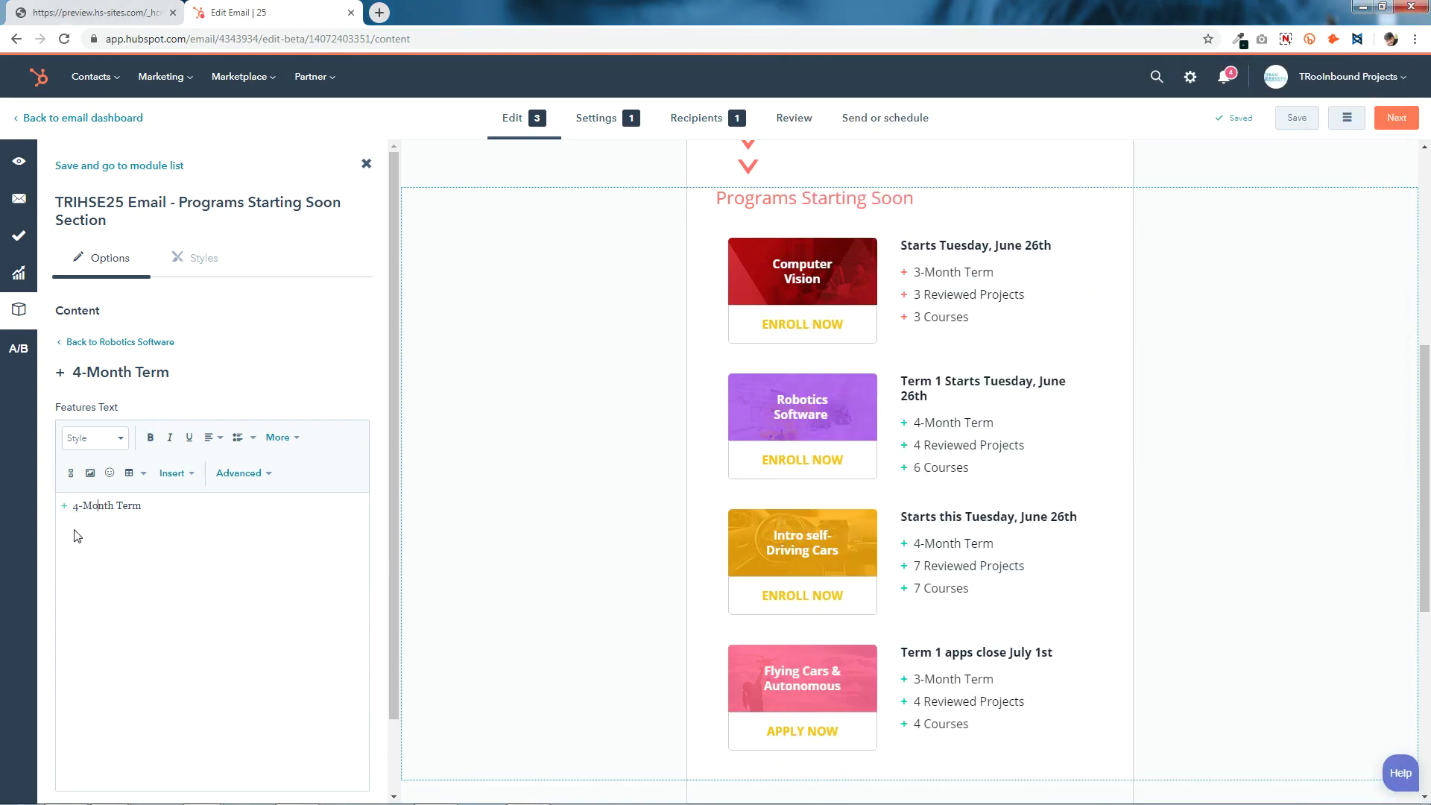
- Set the text colour of the plus sign before 4-Month Term to ff6e69 and return to the Robotics Software item
left_click_drag(73, 506, 61, 506)
left_click(281, 438)
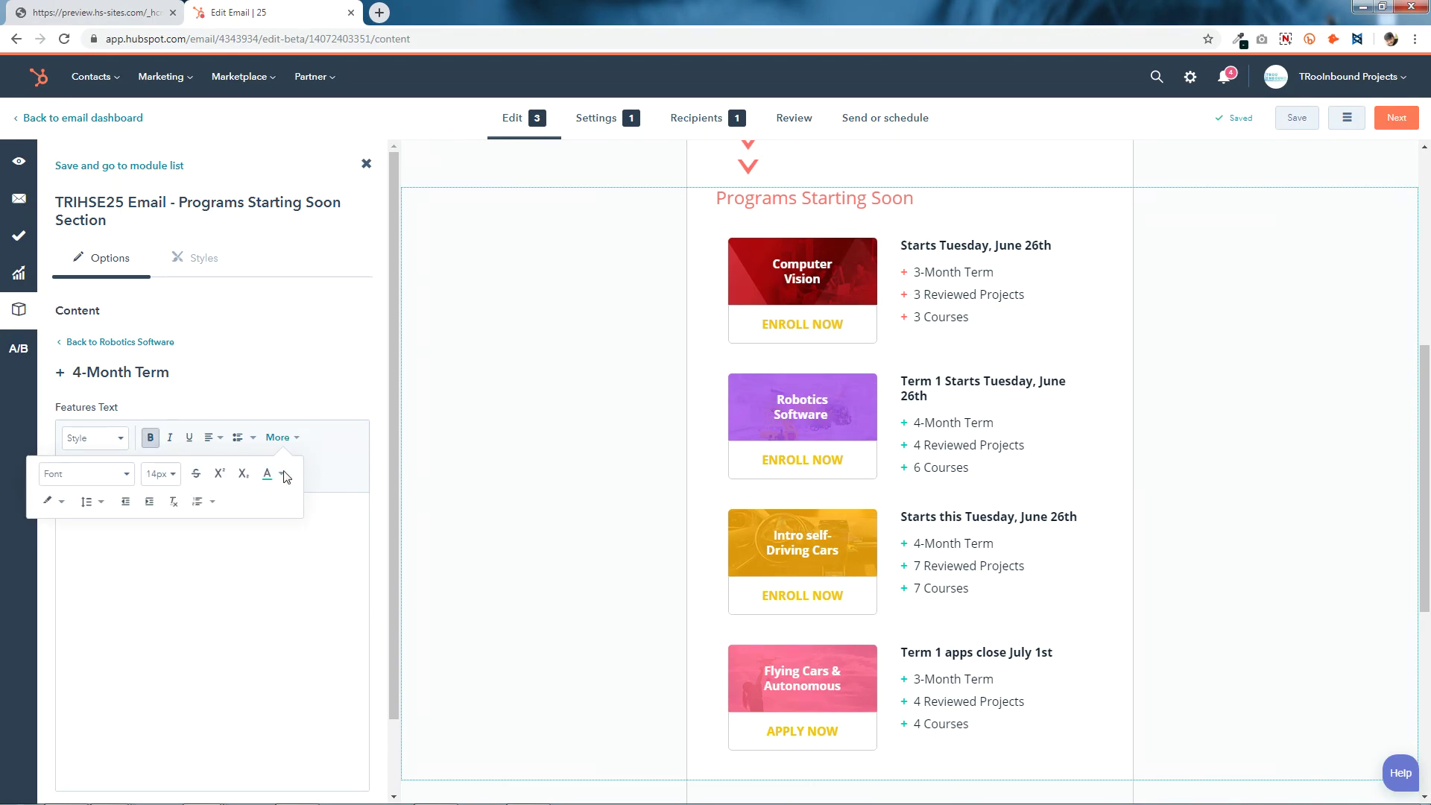
left_click(281, 473)
left_click(416, 516)
double_click(439, 638)
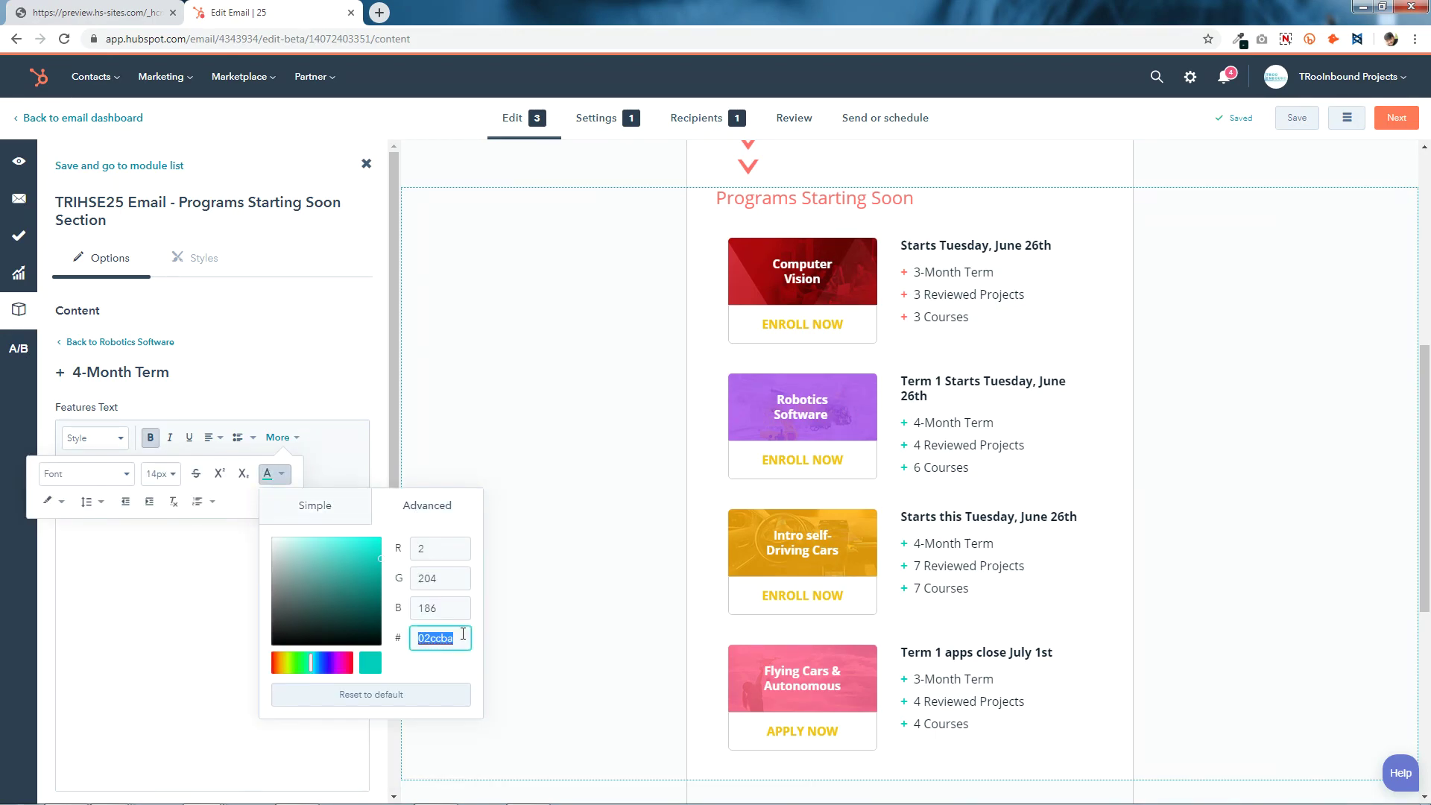
right_click(462, 634)
left_click(490, 738)
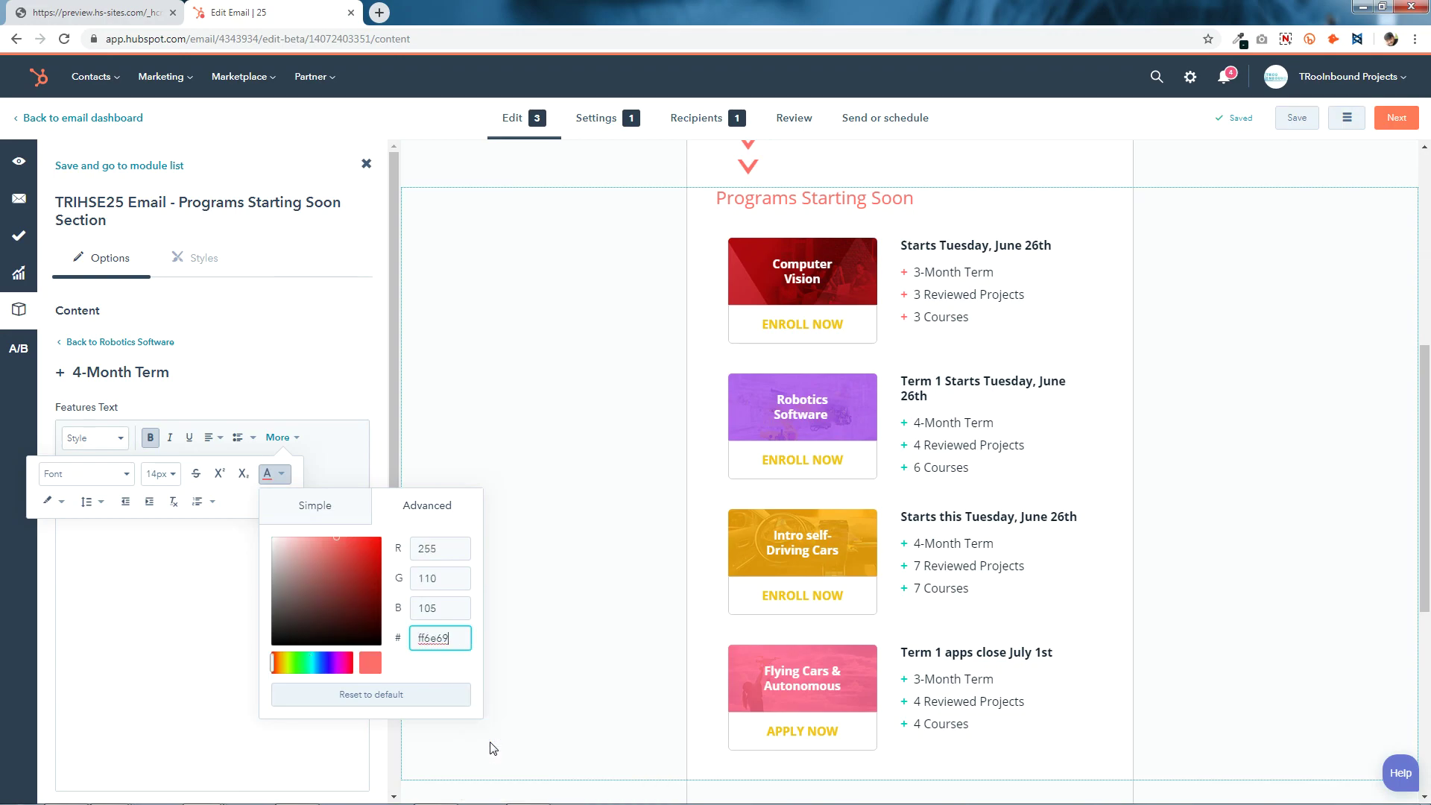
left_click(345, 754)
scroll(227, 677, "down", 1)
scroll(227, 677, "down", 1)
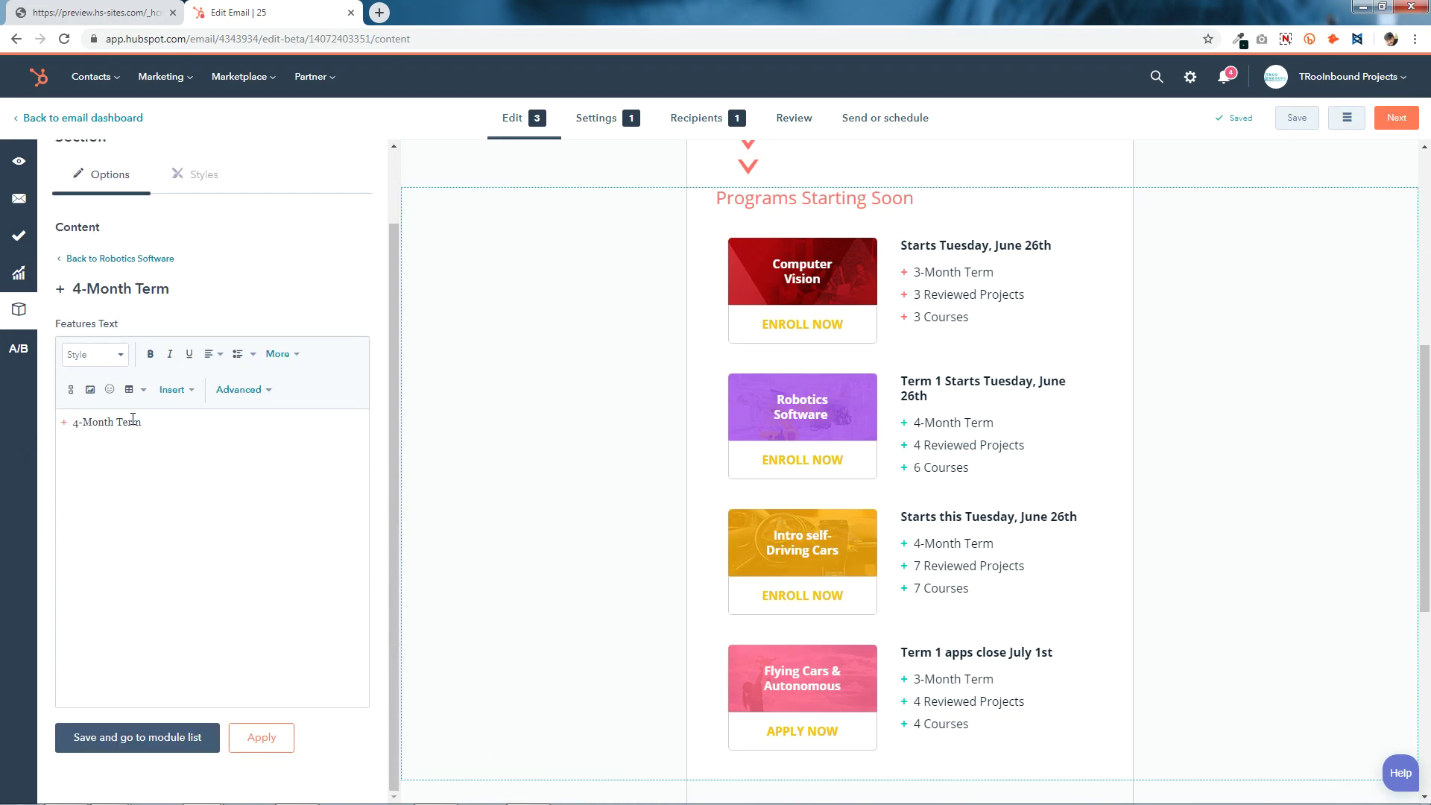
left_click(120, 259)
- Set the text colour of the plus sign before 4 Reviewed Projects to ff6e69 and return to the Robotics Software item
scroll(183, 507, "down", 5)
scroll(183, 513, "down", 2)
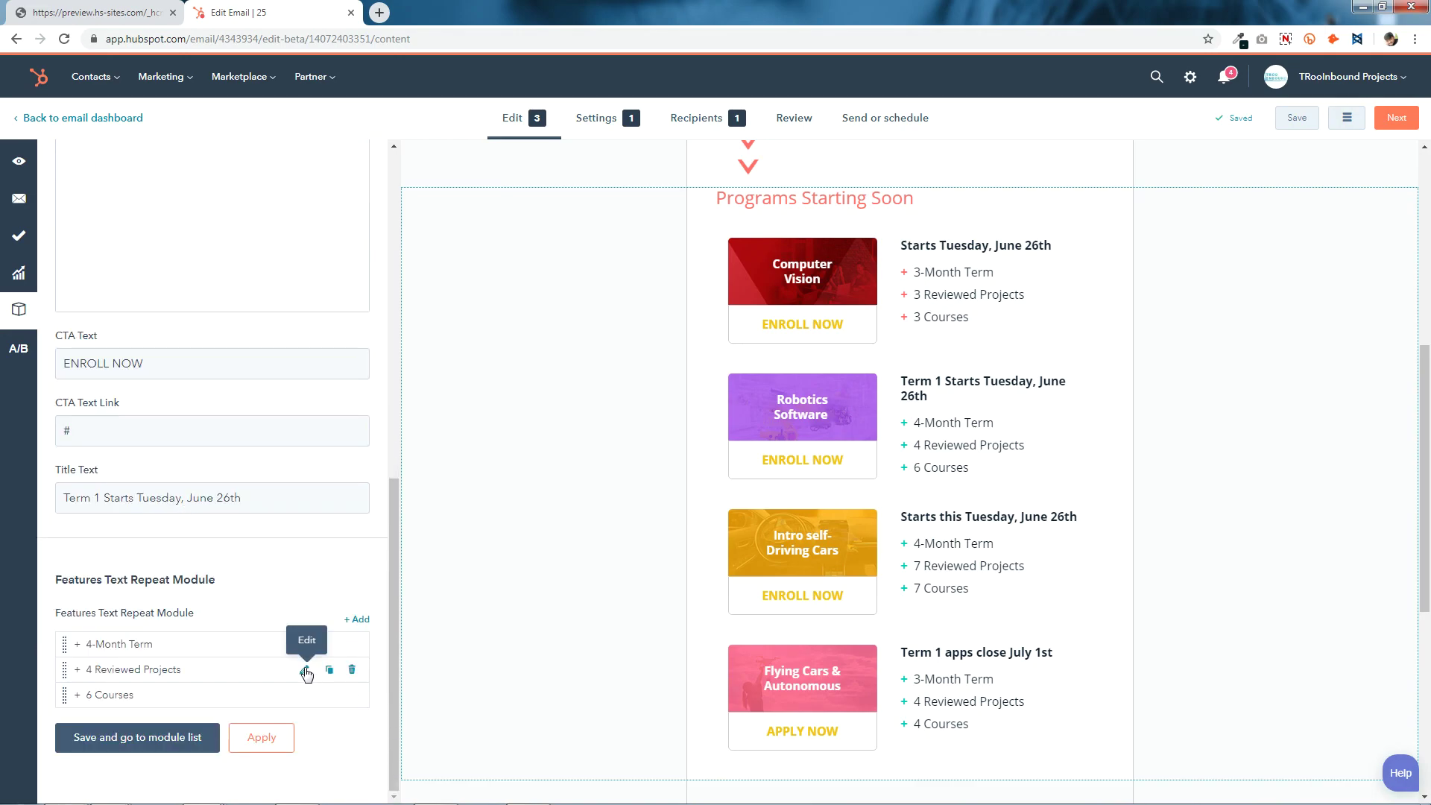
left_click(305, 674)
double_click(66, 506)
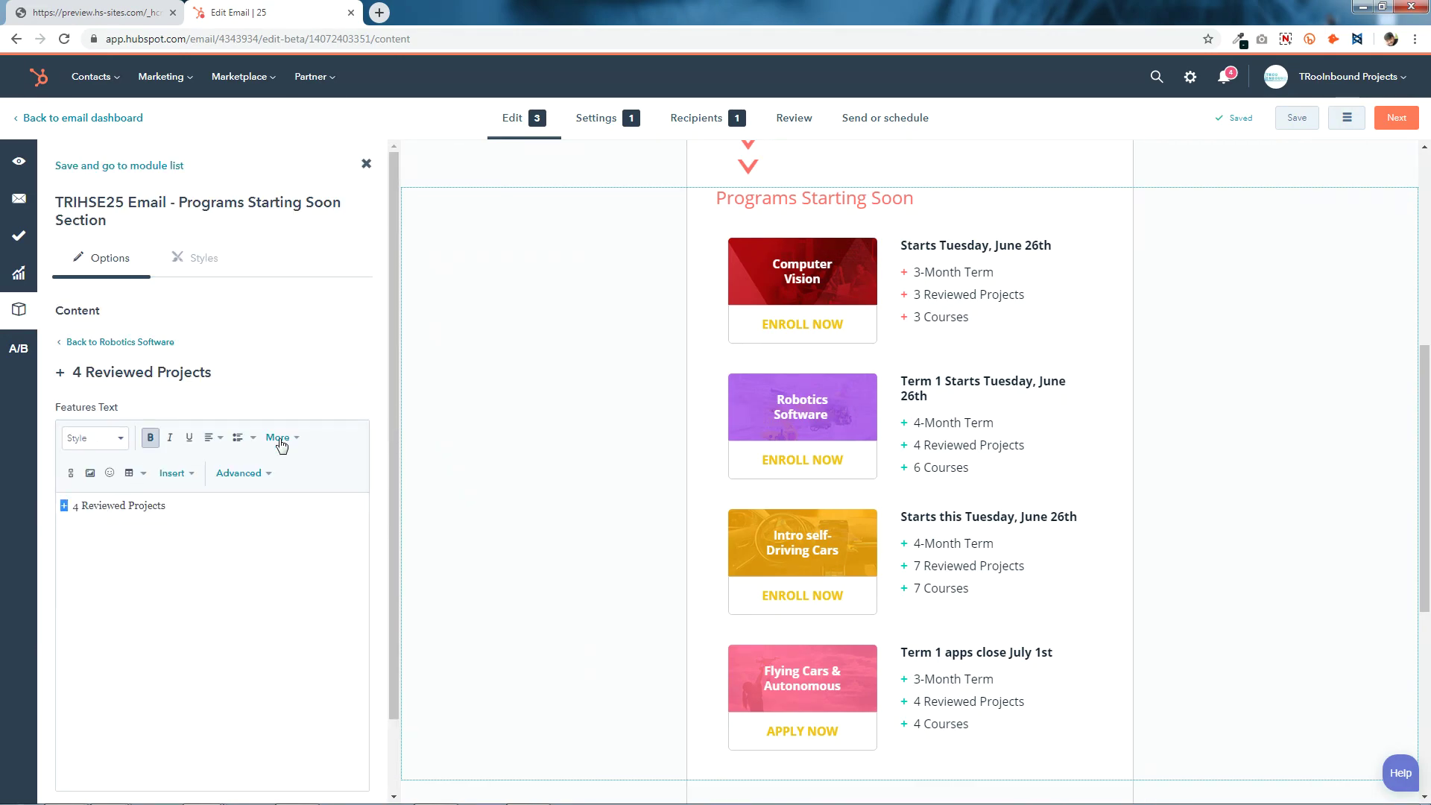
left_click(289, 442)
left_click(281, 474)
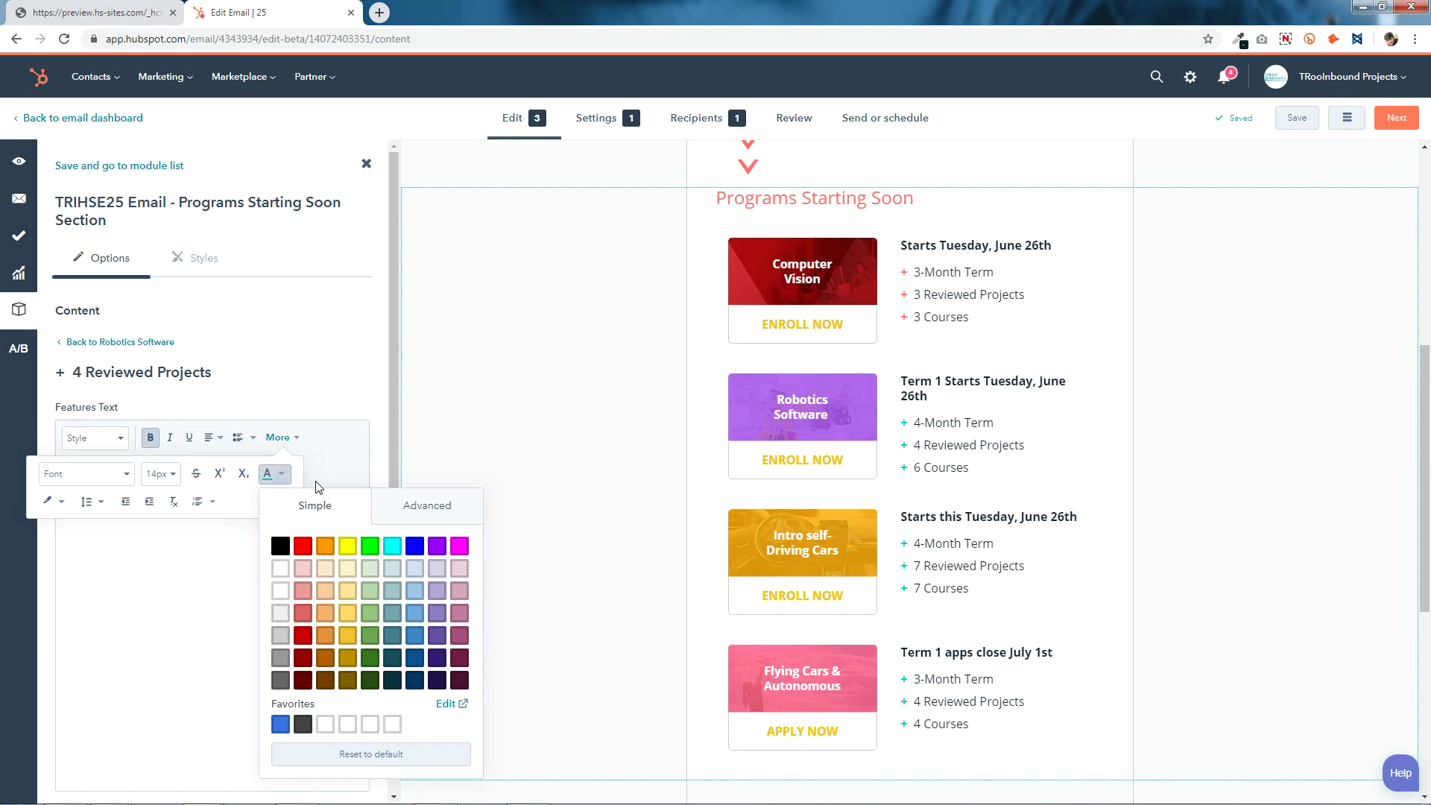
left_click(431, 512)
right_click(459, 640)
left_click(503, 582)
left_click(215, 663)
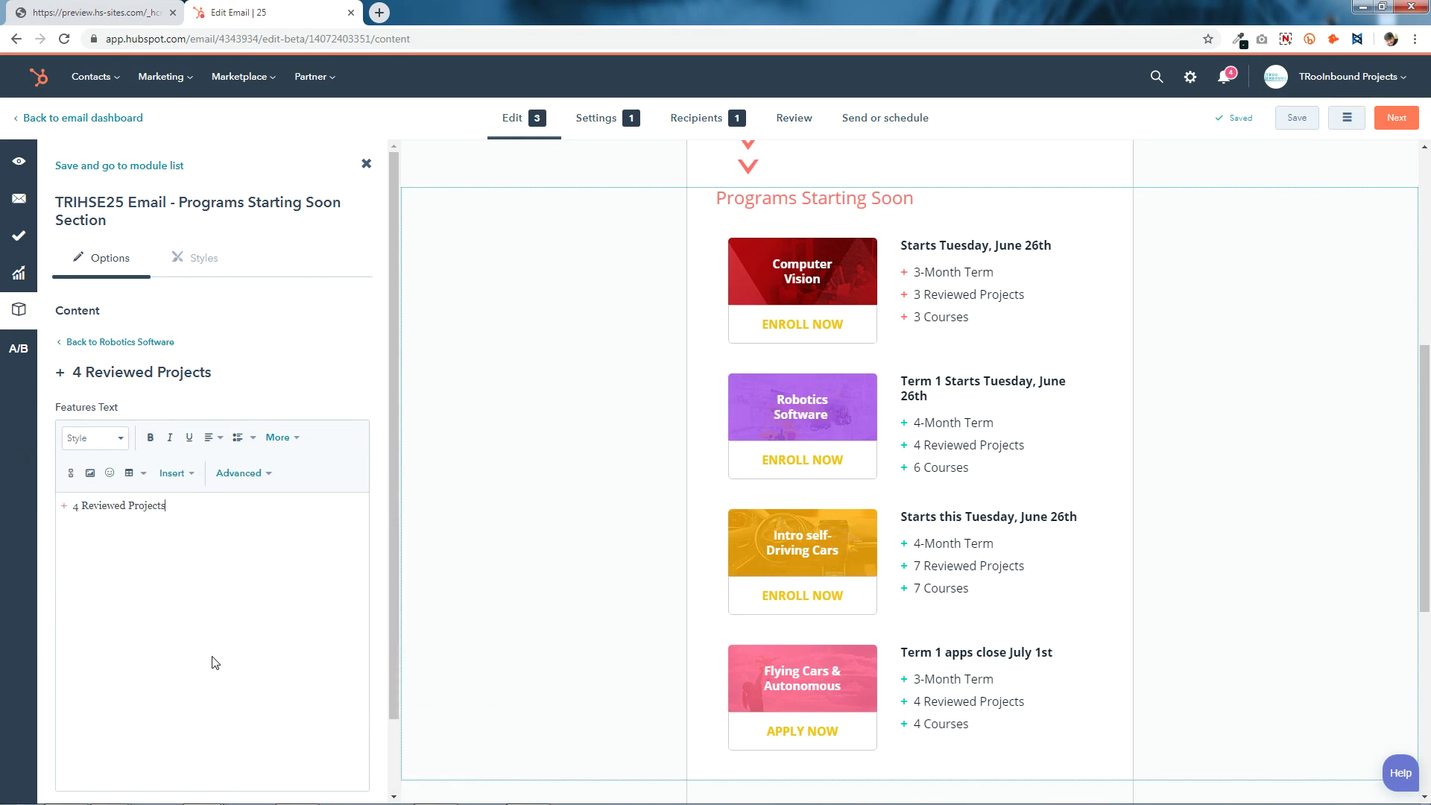
left_click(127, 342)
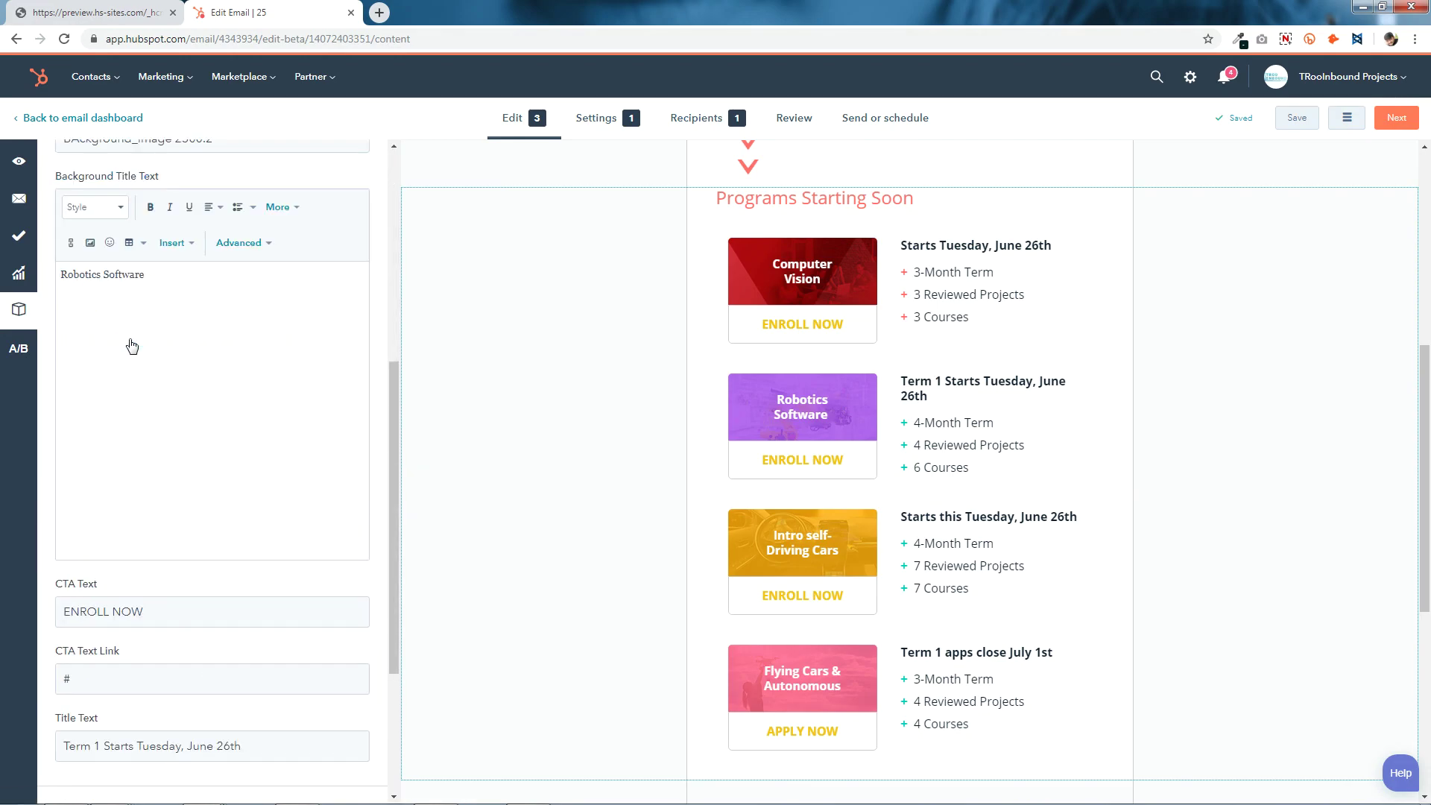
- Set the text colour of the plus sign before 6 Courses to ff6e69, apply it and save back to the module list
scroll(176, 555, "down", 3)
left_click(304, 695)
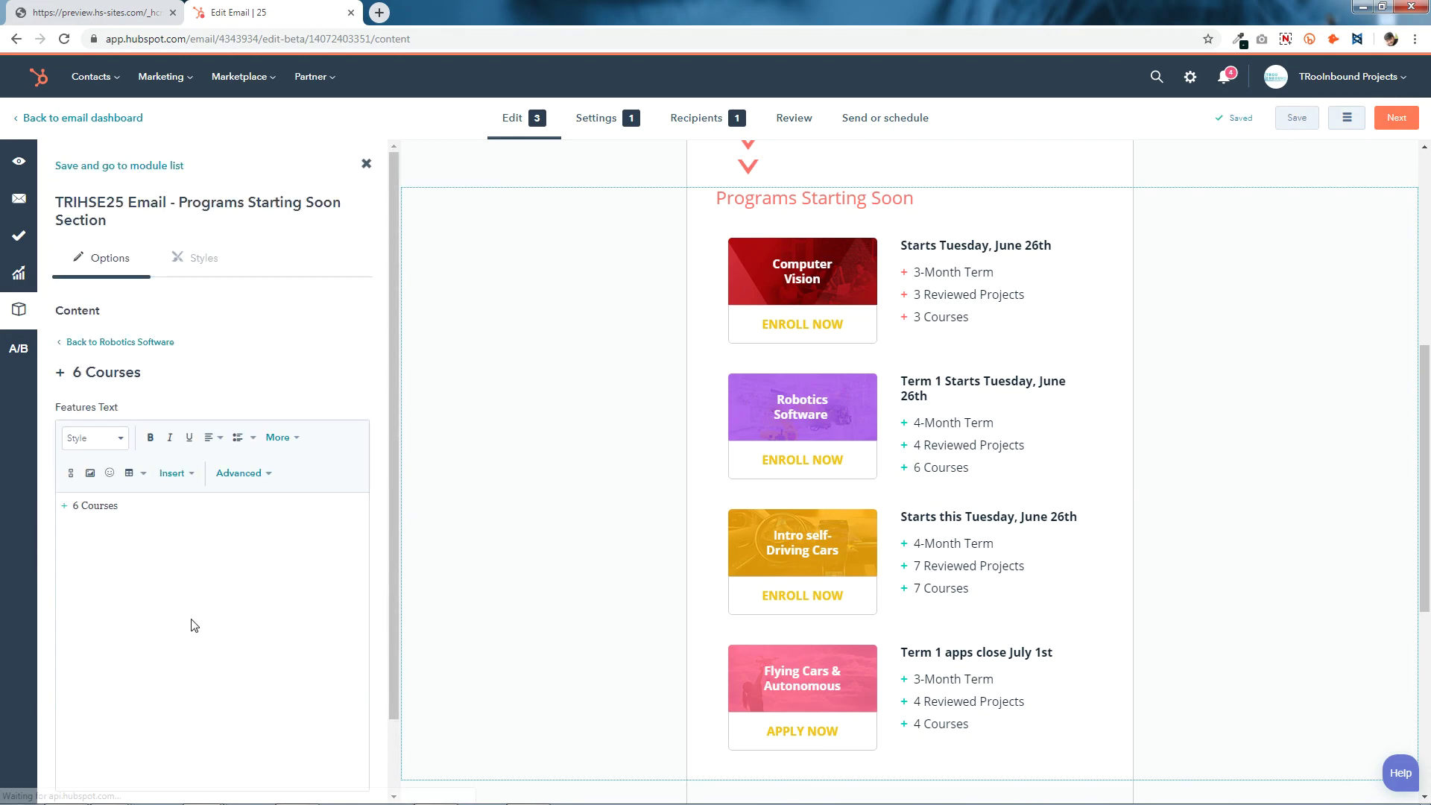
left_click(279, 437)
left_click(274, 474)
left_click(418, 510)
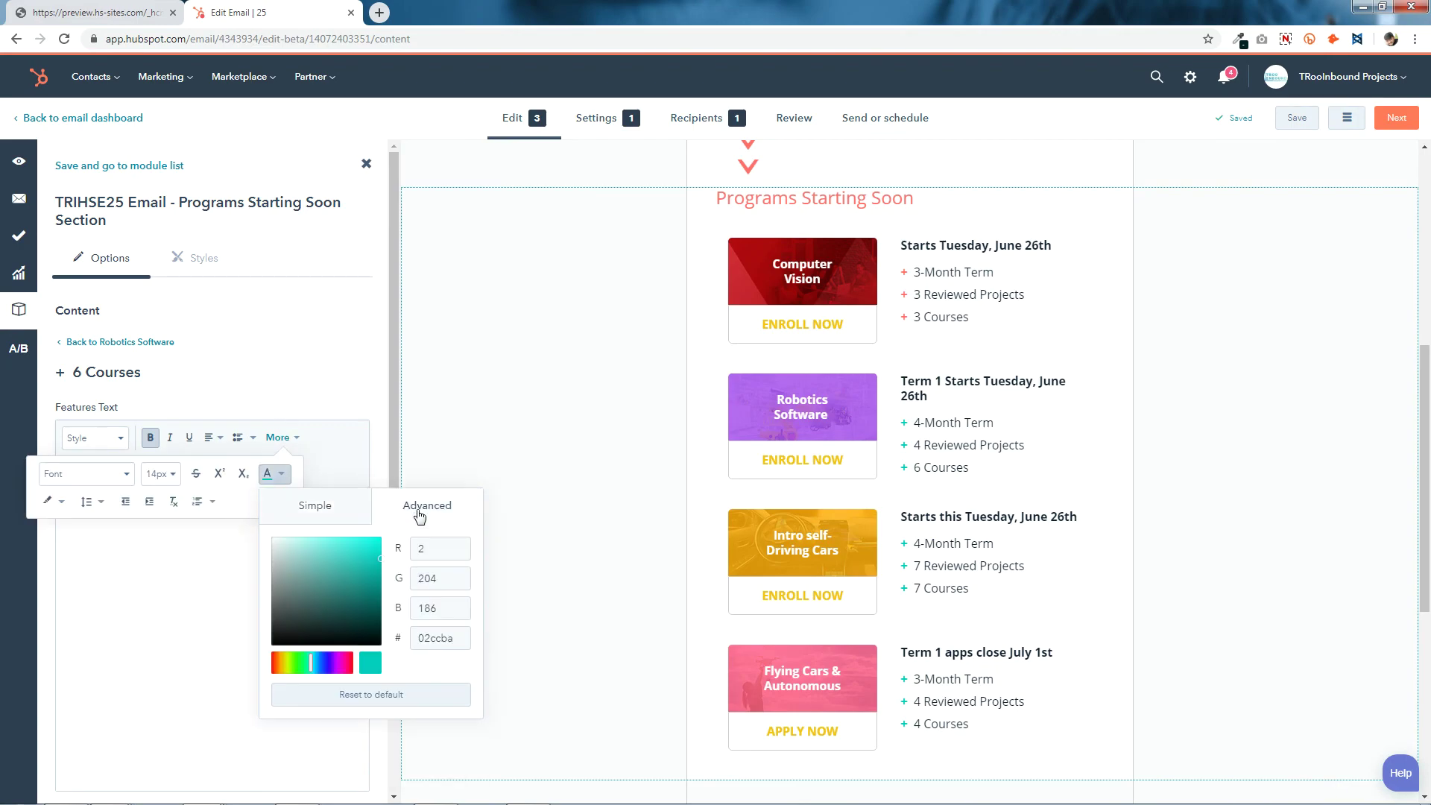
double_click(465, 640)
right_click(459, 640)
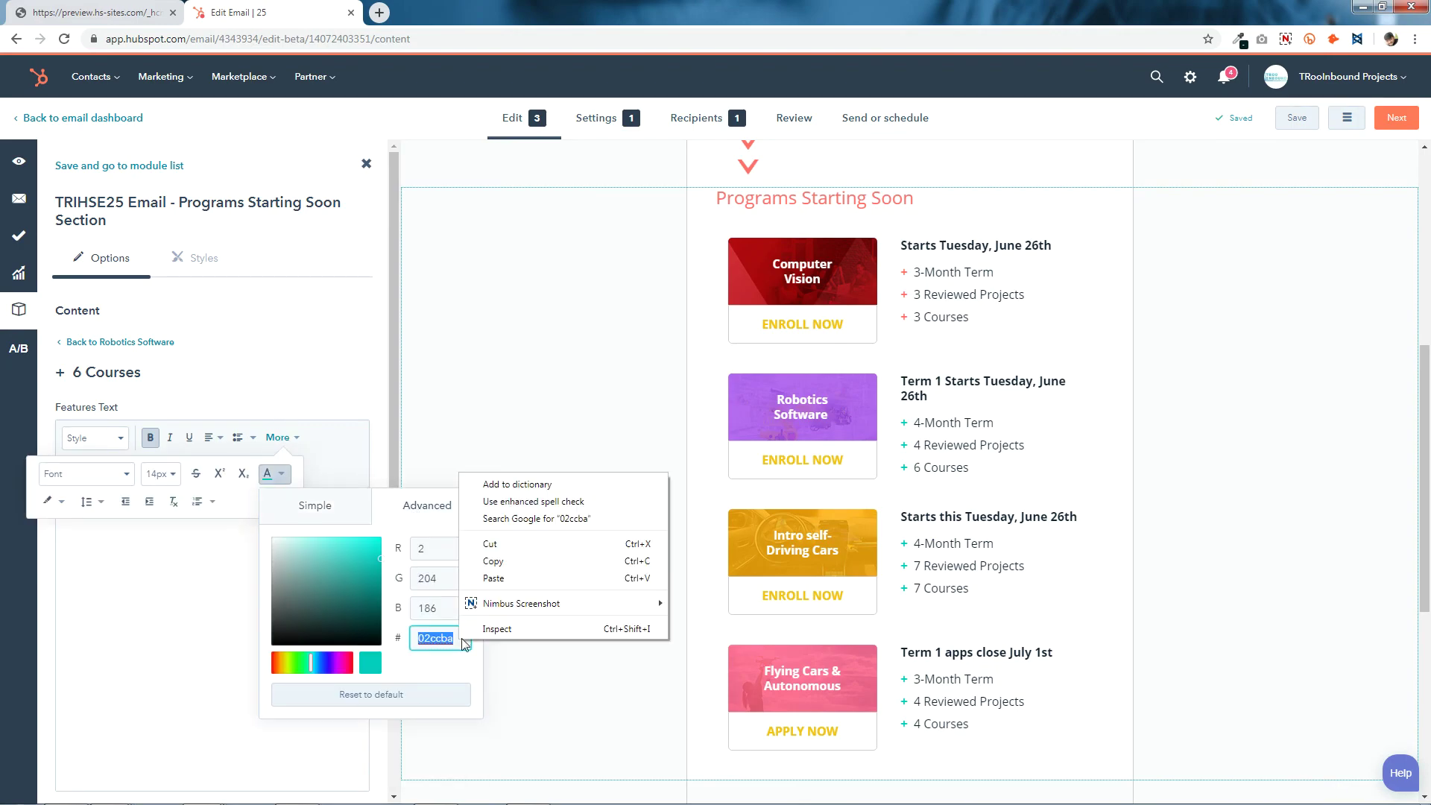
left_click(496, 586)
left_click(210, 638)
scroll(211, 639, "down", 1)
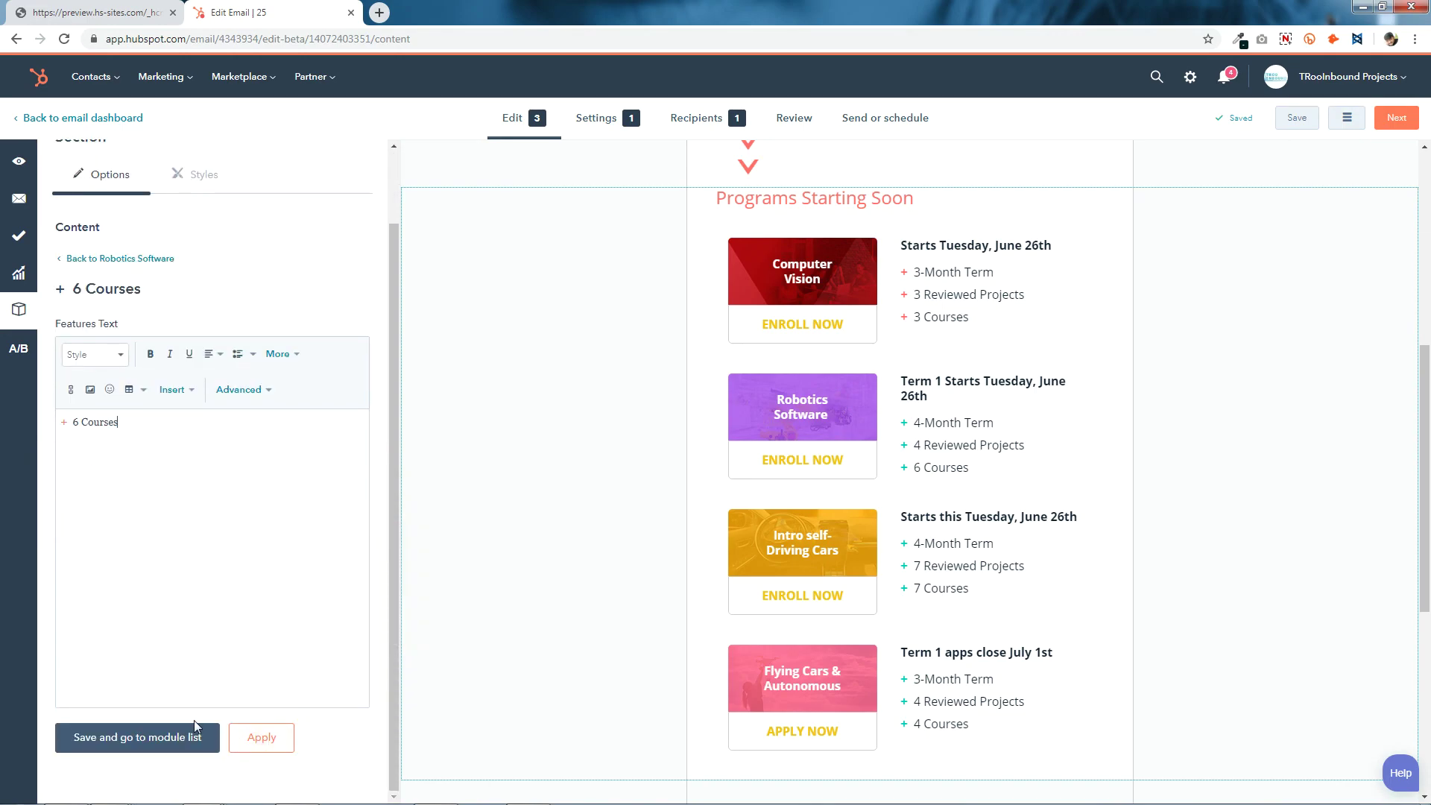
left_click(261, 738)
left_click(164, 739)
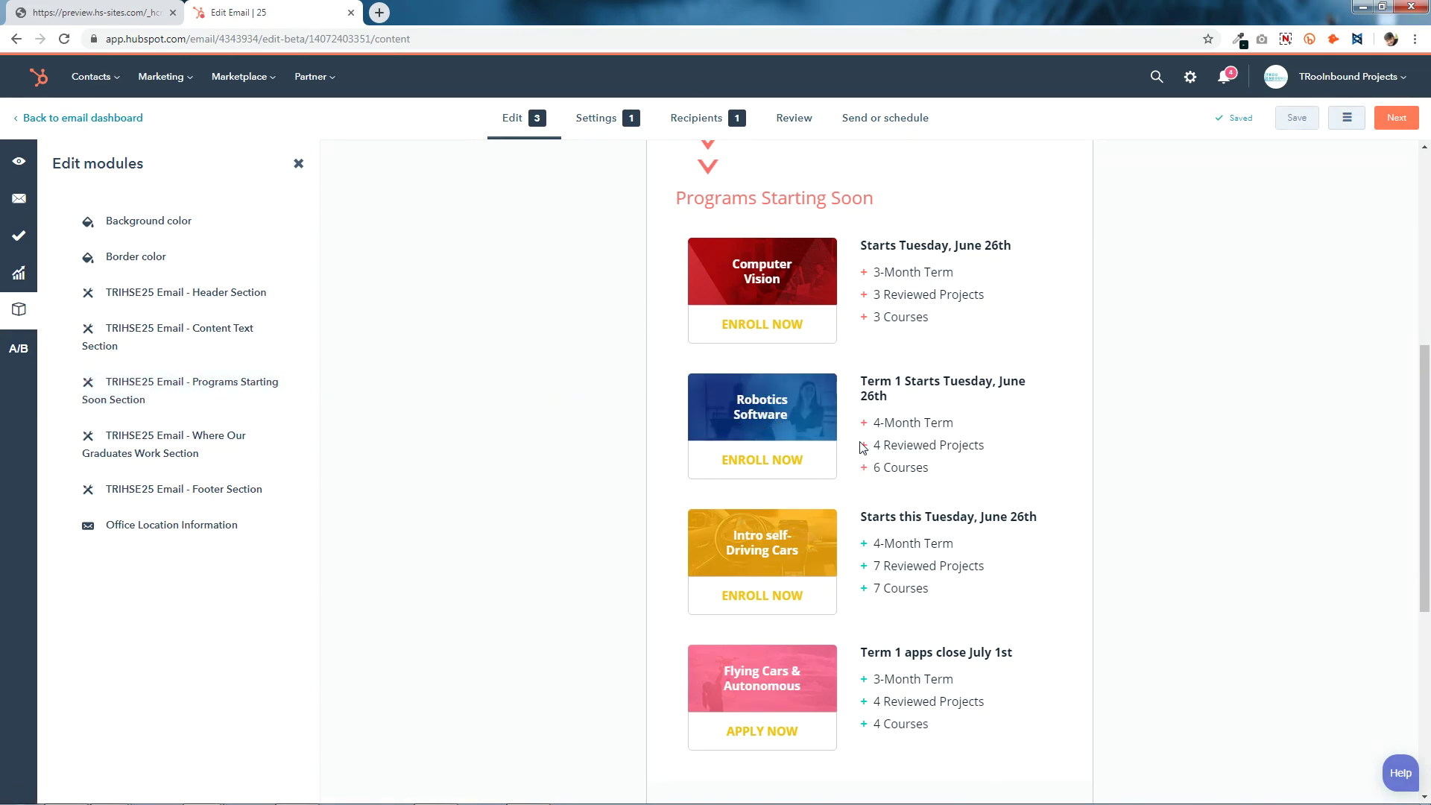
- Replace the Intro self-Driving Cars item's background image in the Programs Starting Soon section with the magenta image BAckground_image 2500.3
scroll(863, 447, "down", 2)
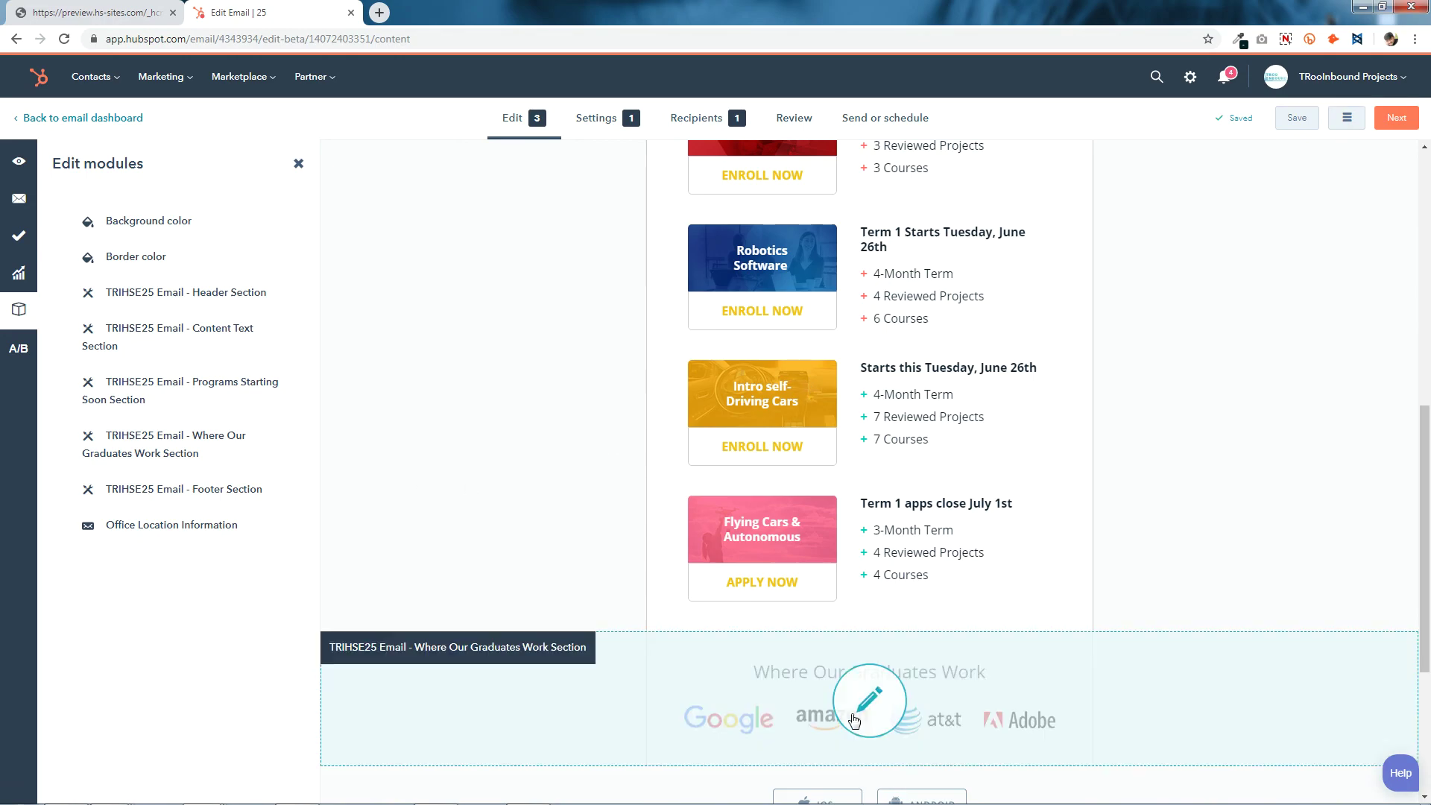
left_click(853, 409)
scroll(220, 569, "down", 3)
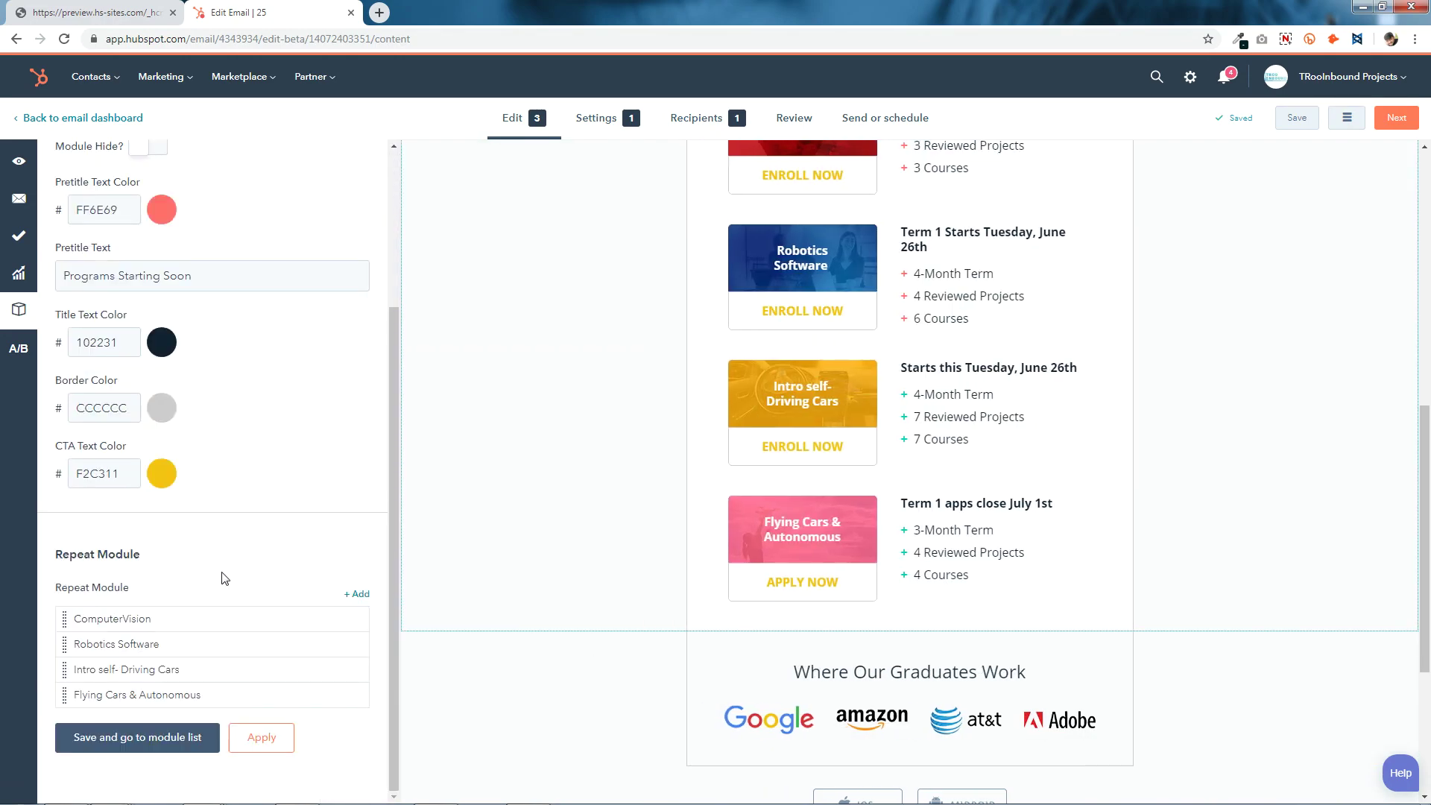
left_click(304, 669)
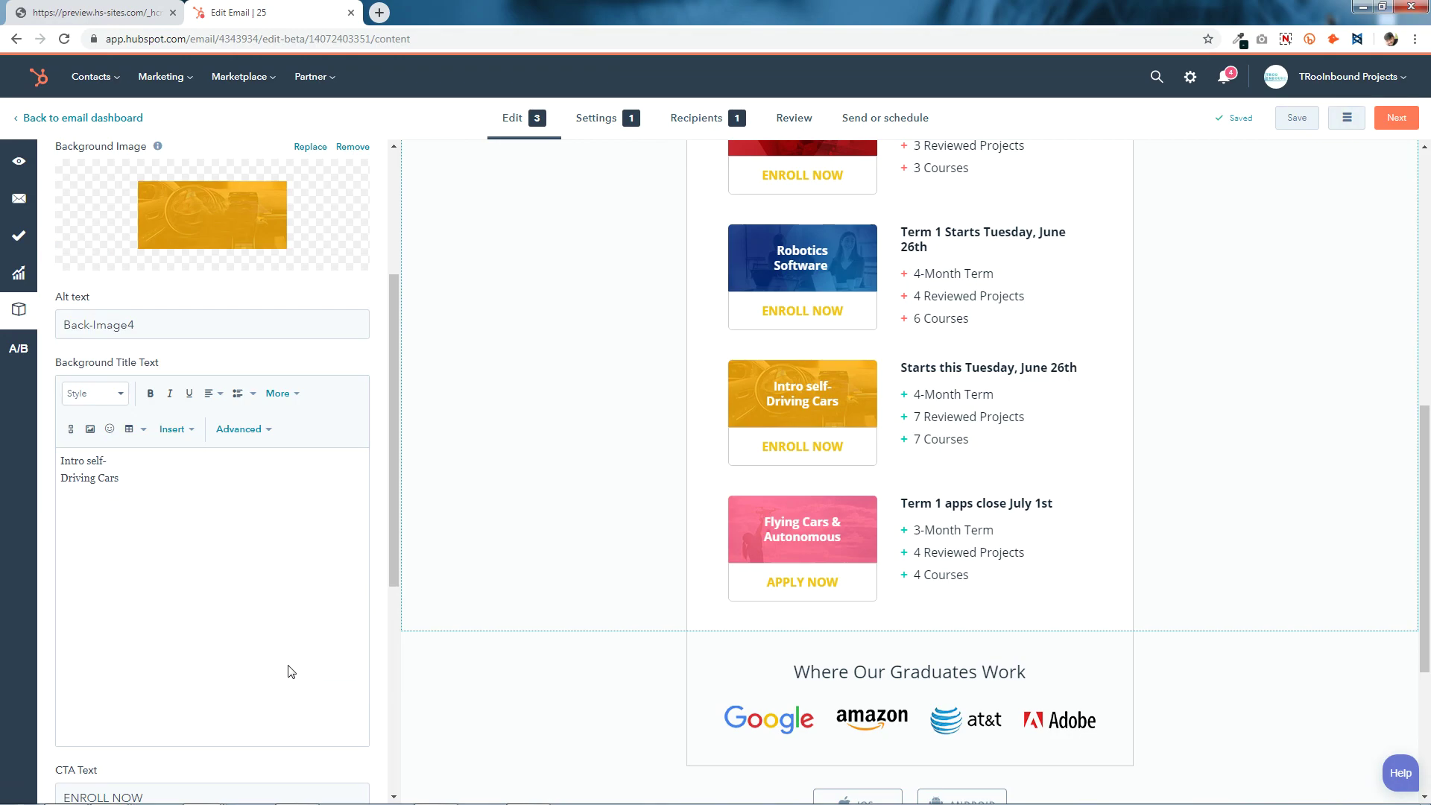
left_click(220, 485)
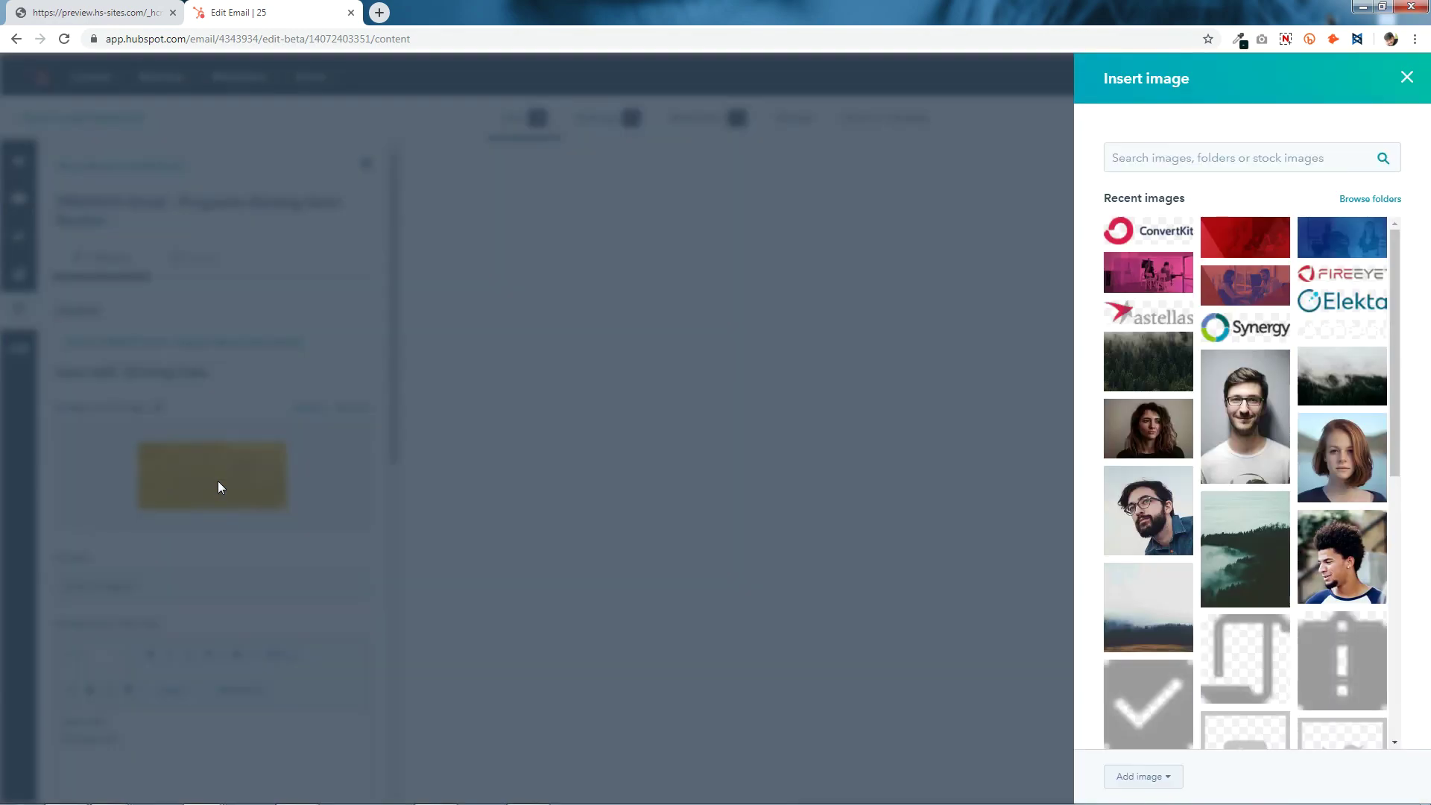
left_click(1158, 275)
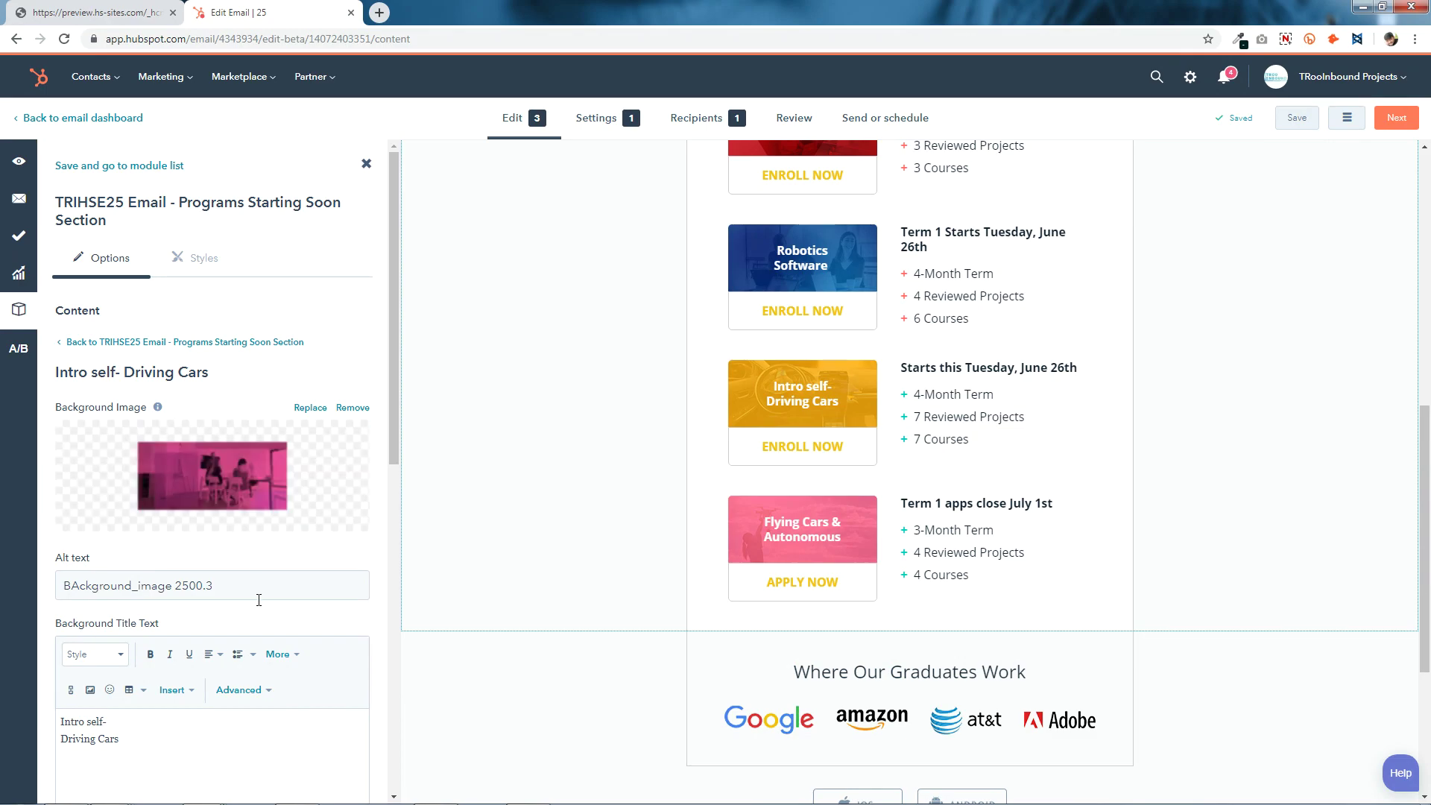
- Review the Intro self-Driving Cars item's background title, CTA text, CTA link and title text fields
scroll(261, 600, "down", 2)
left_click_drag(132, 593, 32, 571)
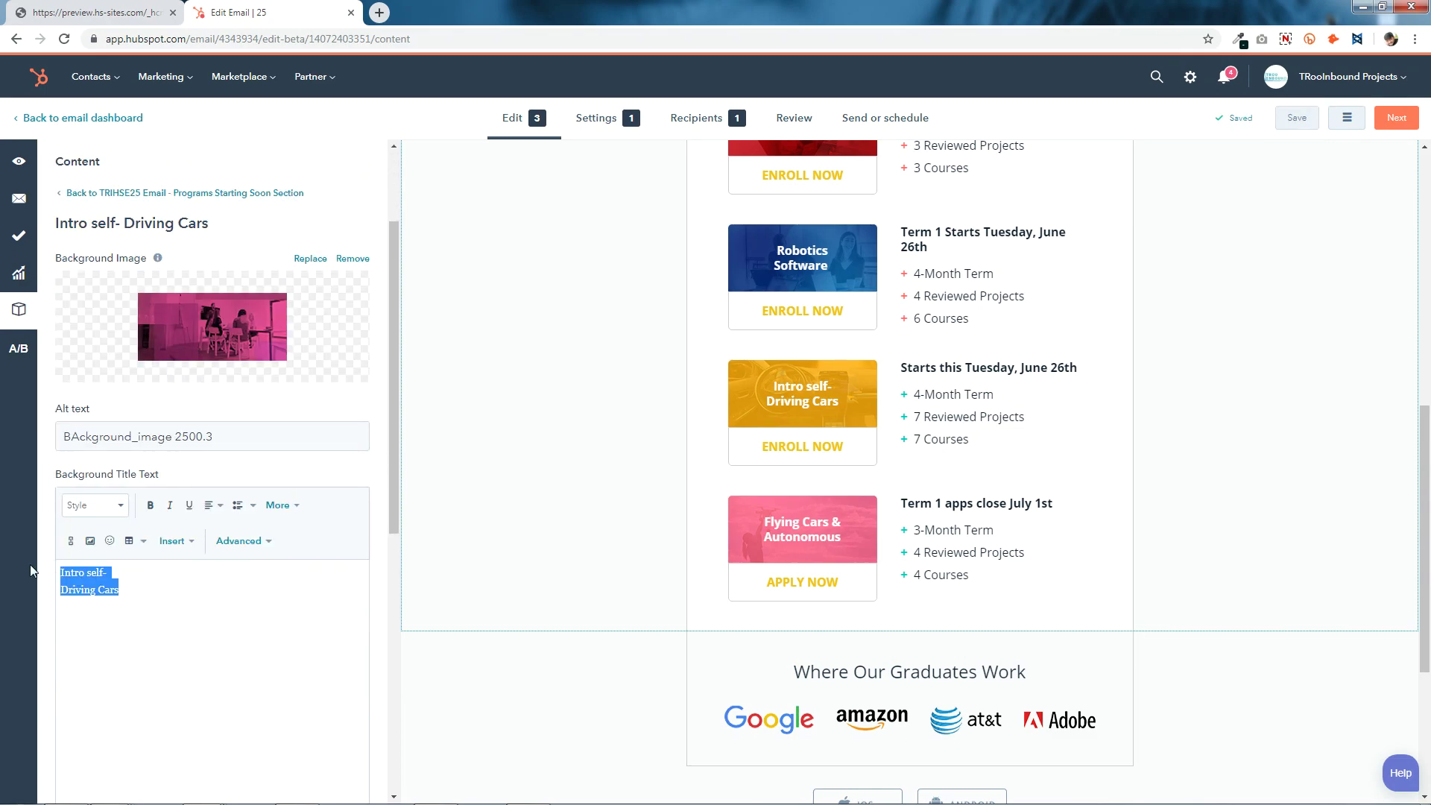
left_click(160, 602)
scroll(159, 600, "down", 7)
left_click_drag(176, 382, 72, 394)
left_click(127, 463)
left_click_drag(237, 510, 63, 522)
left_click(291, 521)
- Set the text colour of the plus sign before 4-Month Term to ff6e69 and return to the Intro self-Driving Cars item
scroll(103, 611, "down", 1)
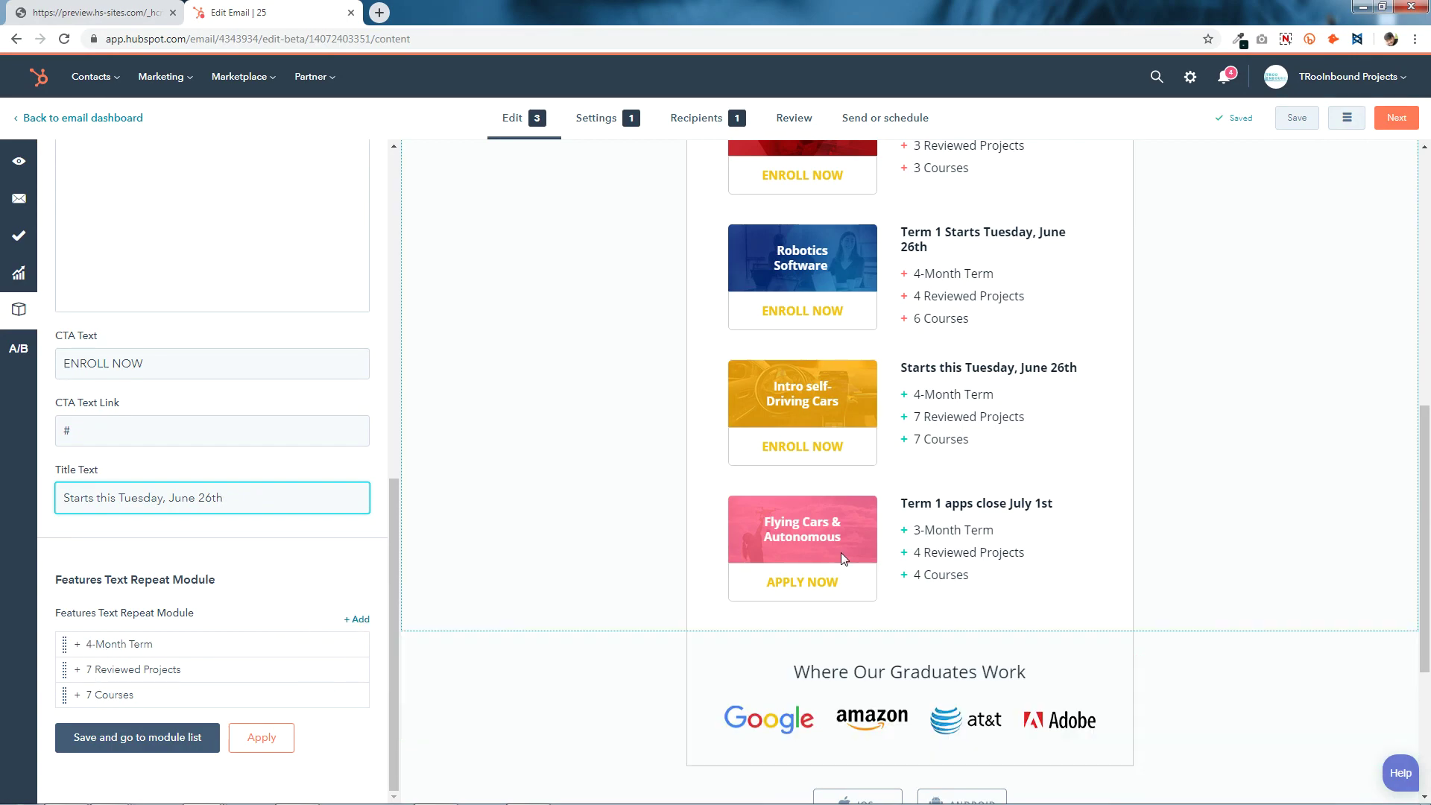
left_click(304, 644)
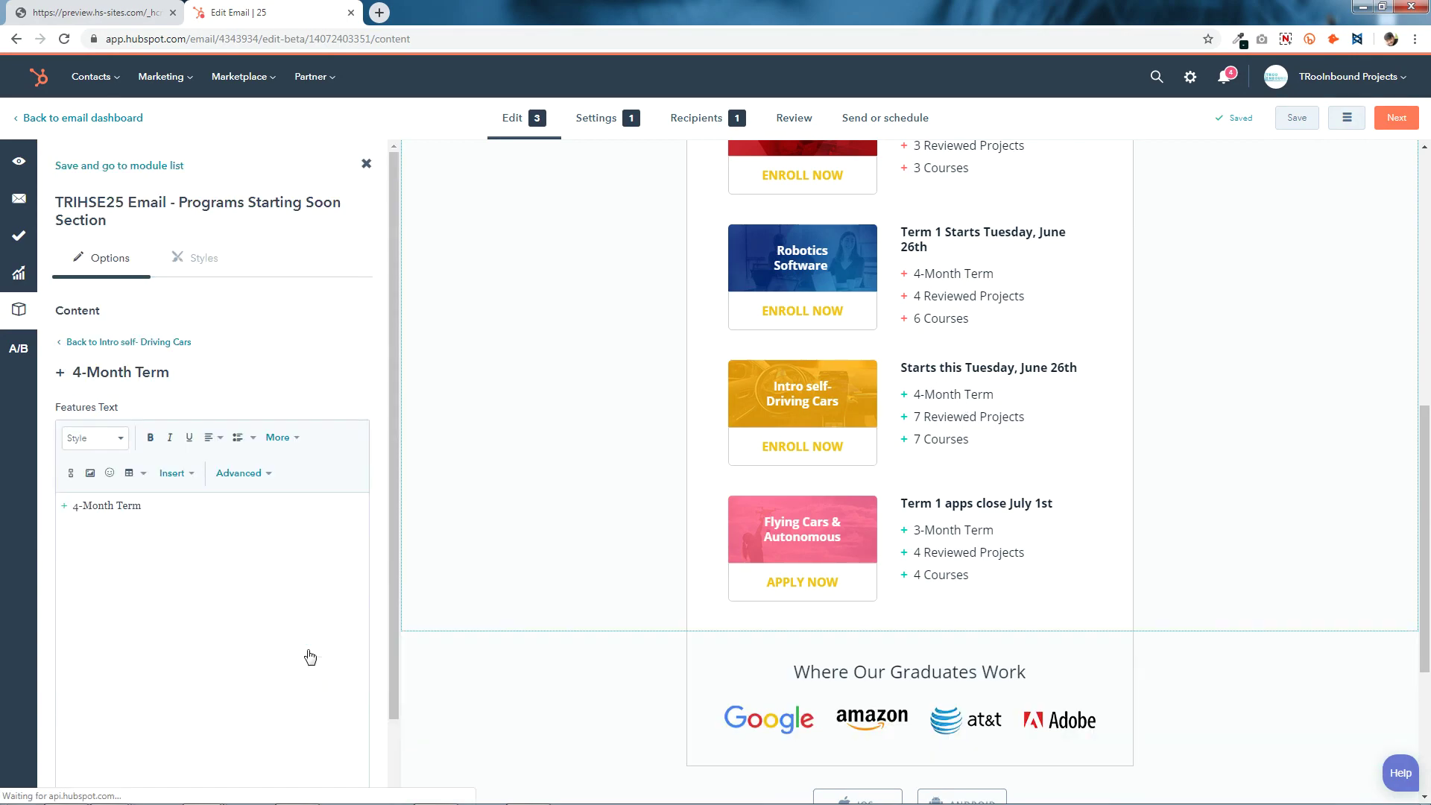
left_click_drag(71, 508, 12, 504)
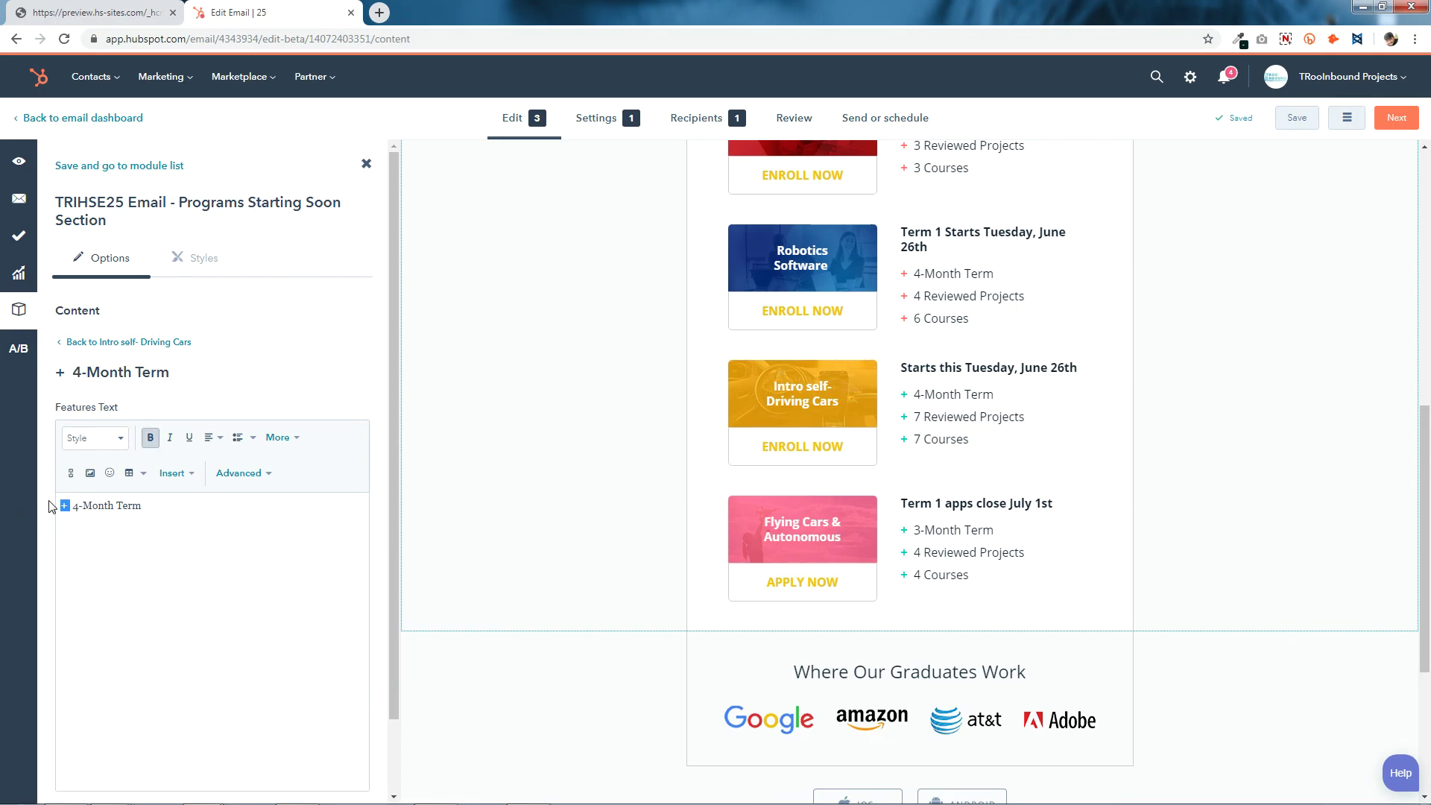
left_click(531, 791)
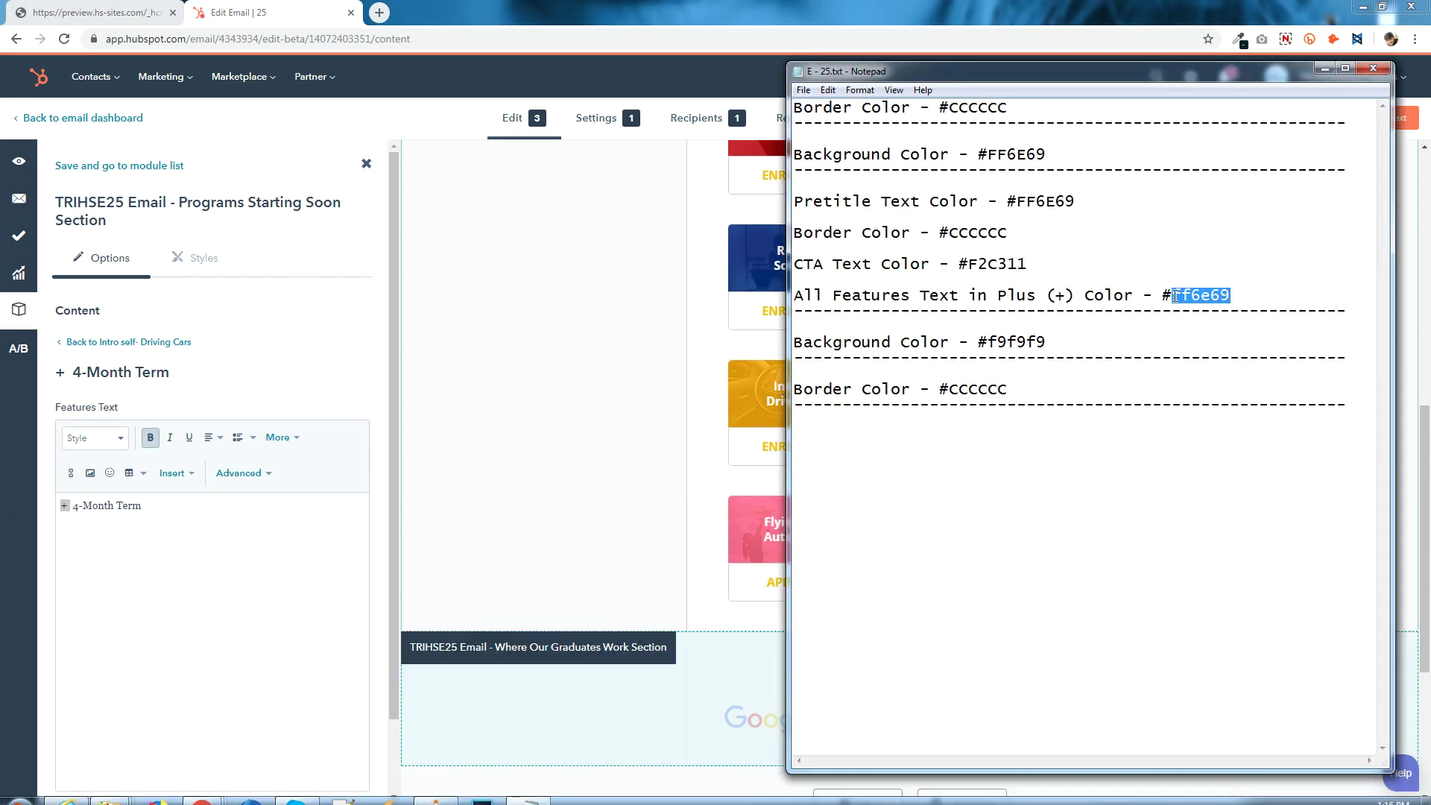
left_click(185, 544)
left_click_drag(64, 544, 11, 508)
left_click(277, 438)
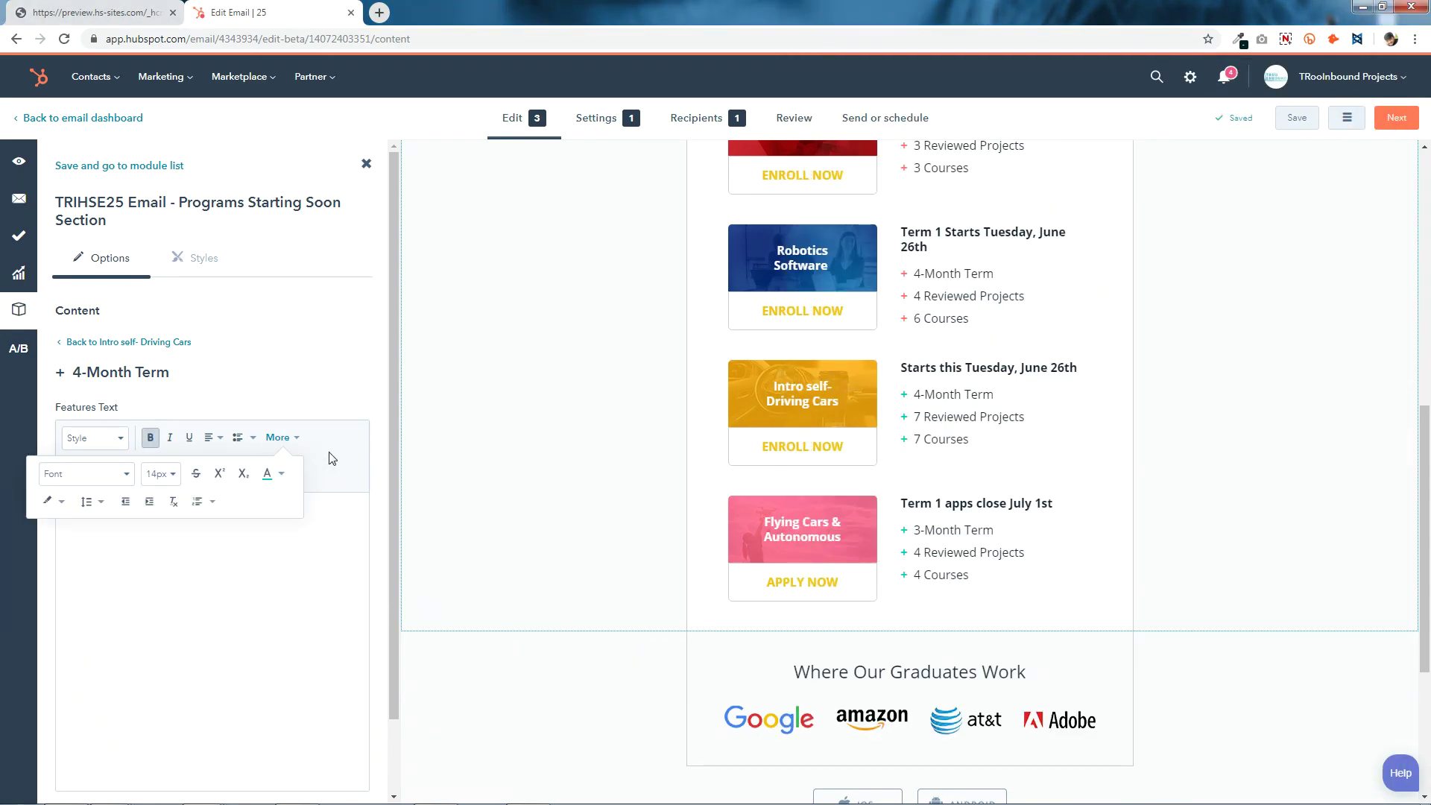
left_click(270, 473)
left_click(440, 503)
double_click(464, 640)
right_click(464, 640)
left_click(507, 582)
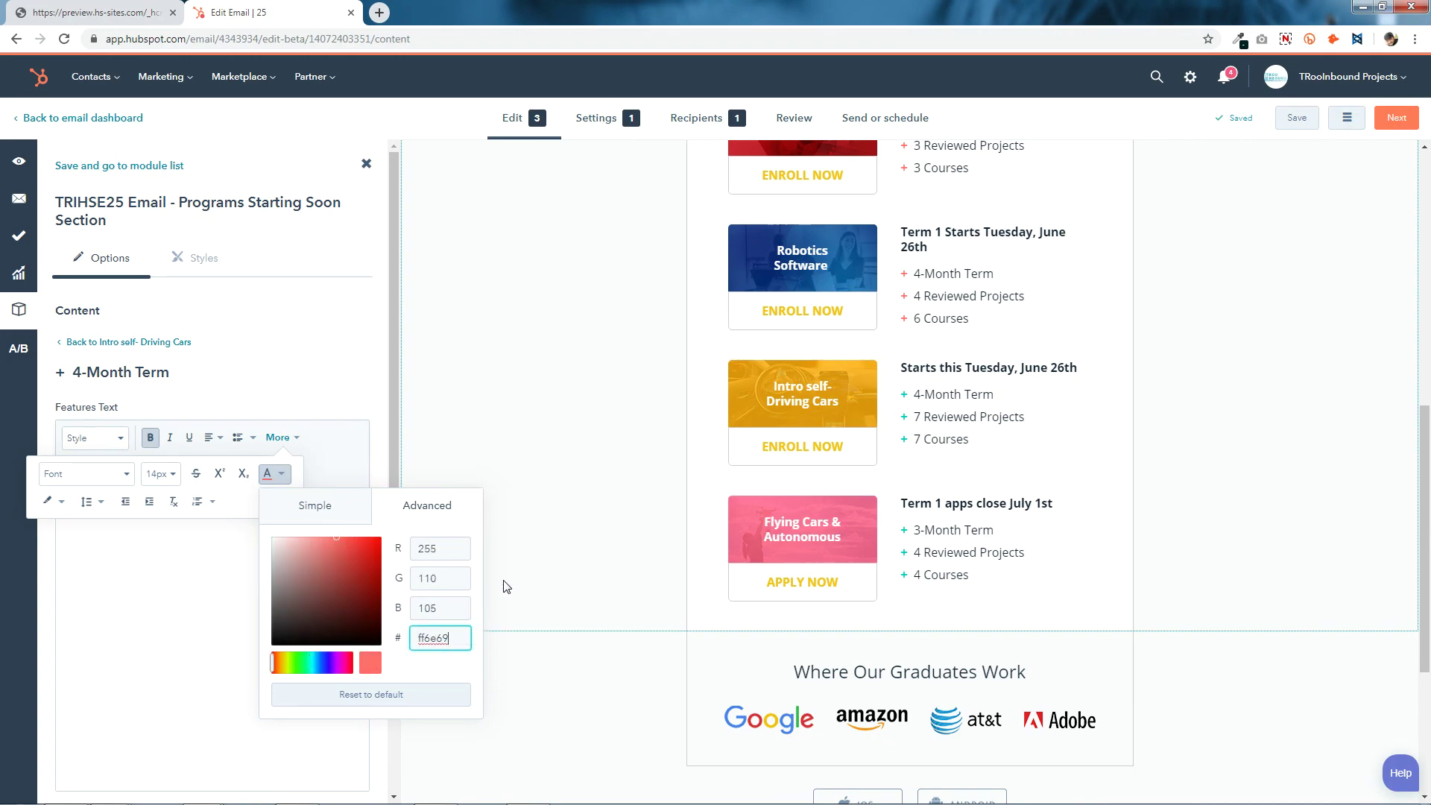
left_click(197, 629)
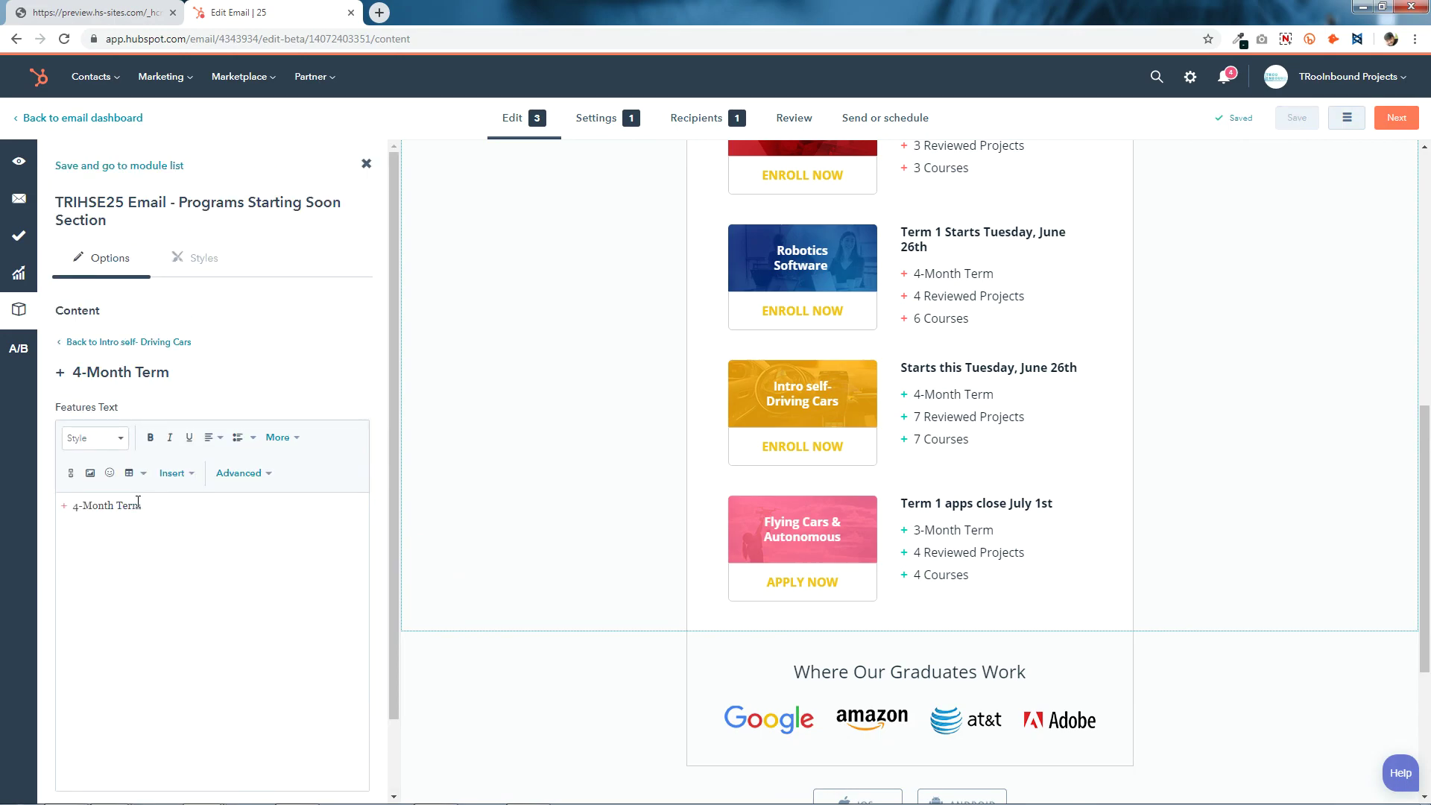
left_click(114, 343)
- Set the text colour of the plus sign before 7 Reviewed Projects to ff6e69 and return to the Intro self-Driving Cars item
scroll(211, 537, "down", 10)
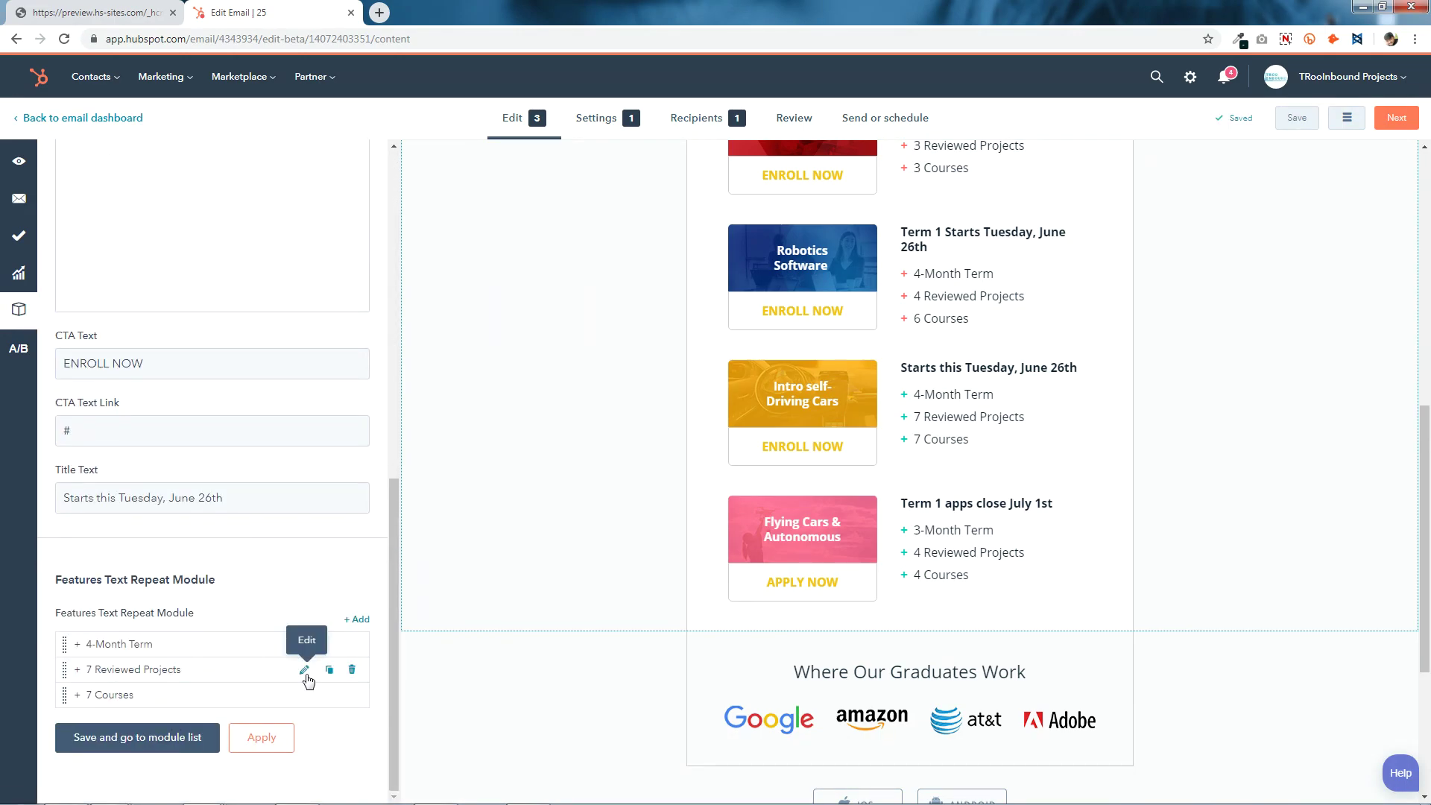
left_click(304, 670)
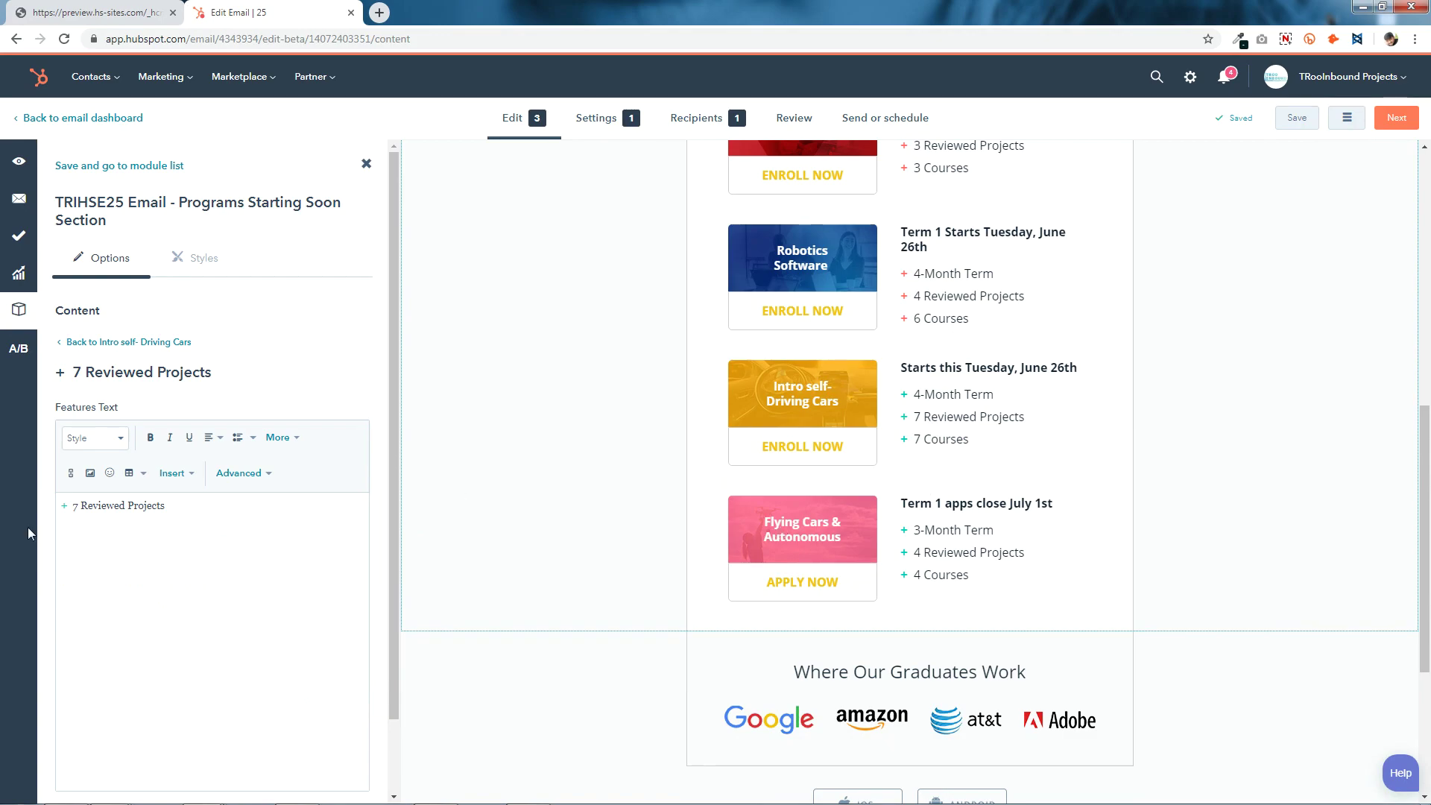
left_click_drag(71, 503, 61, 505)
left_click(290, 439)
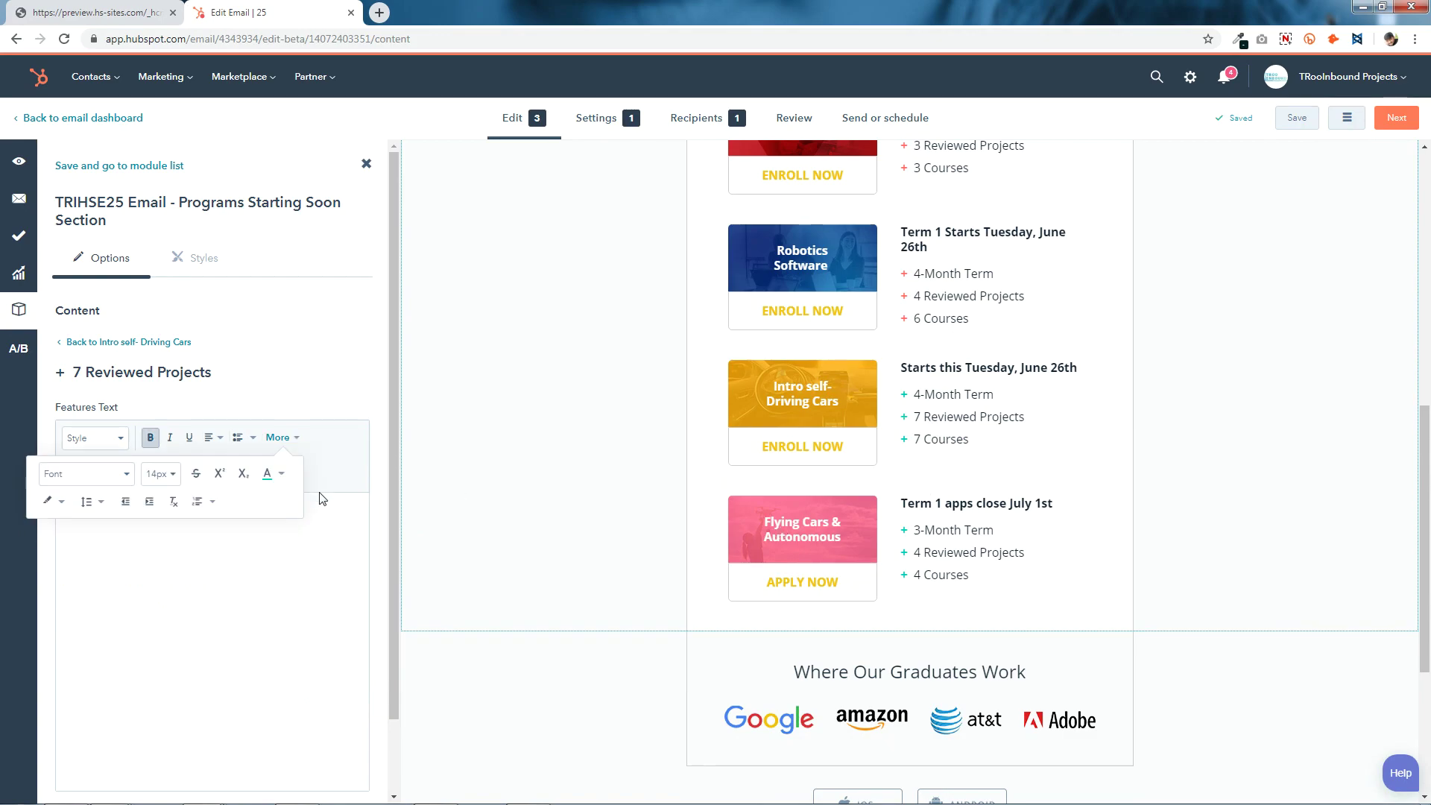
left_click(273, 474)
left_click(438, 513)
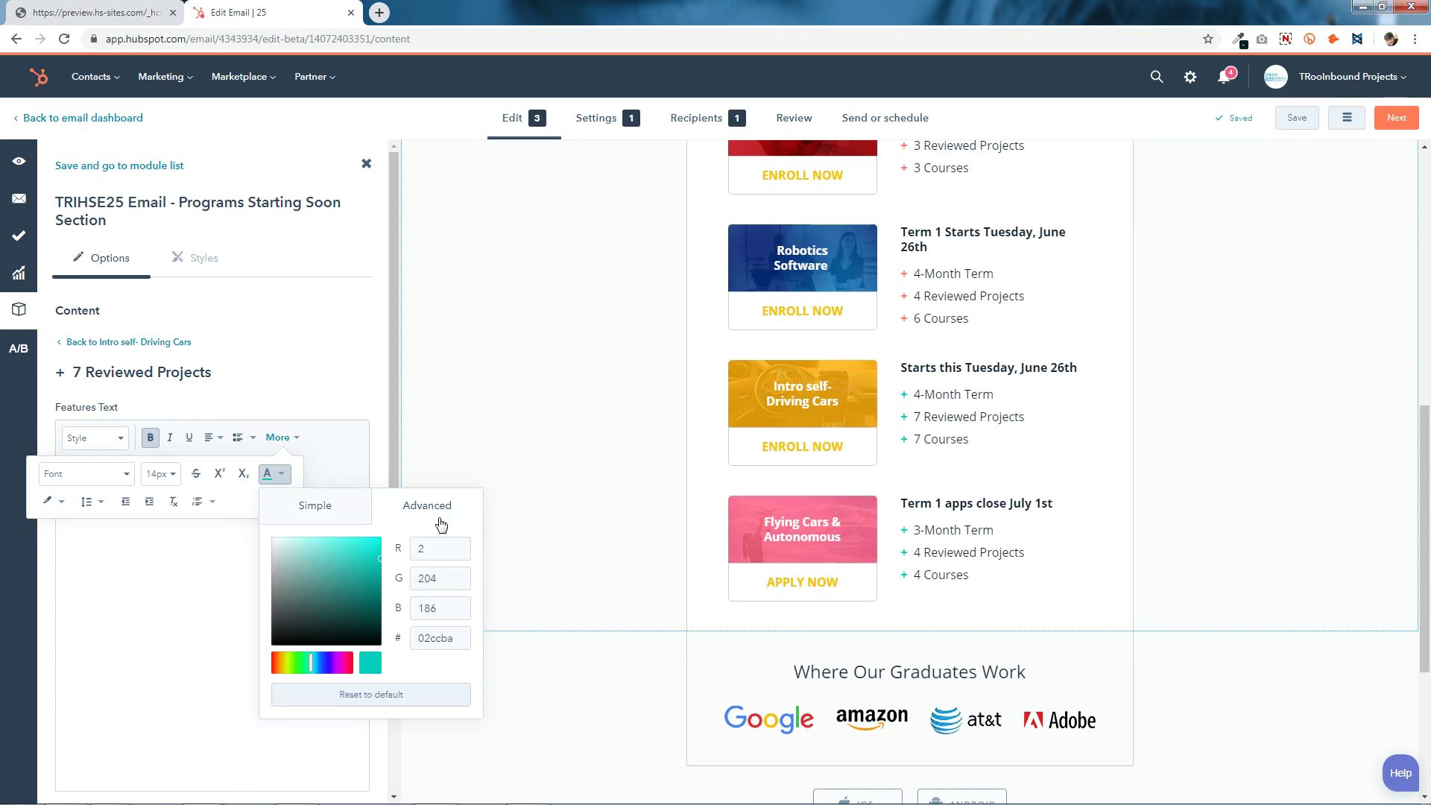
right_click(462, 644)
left_click(488, 583)
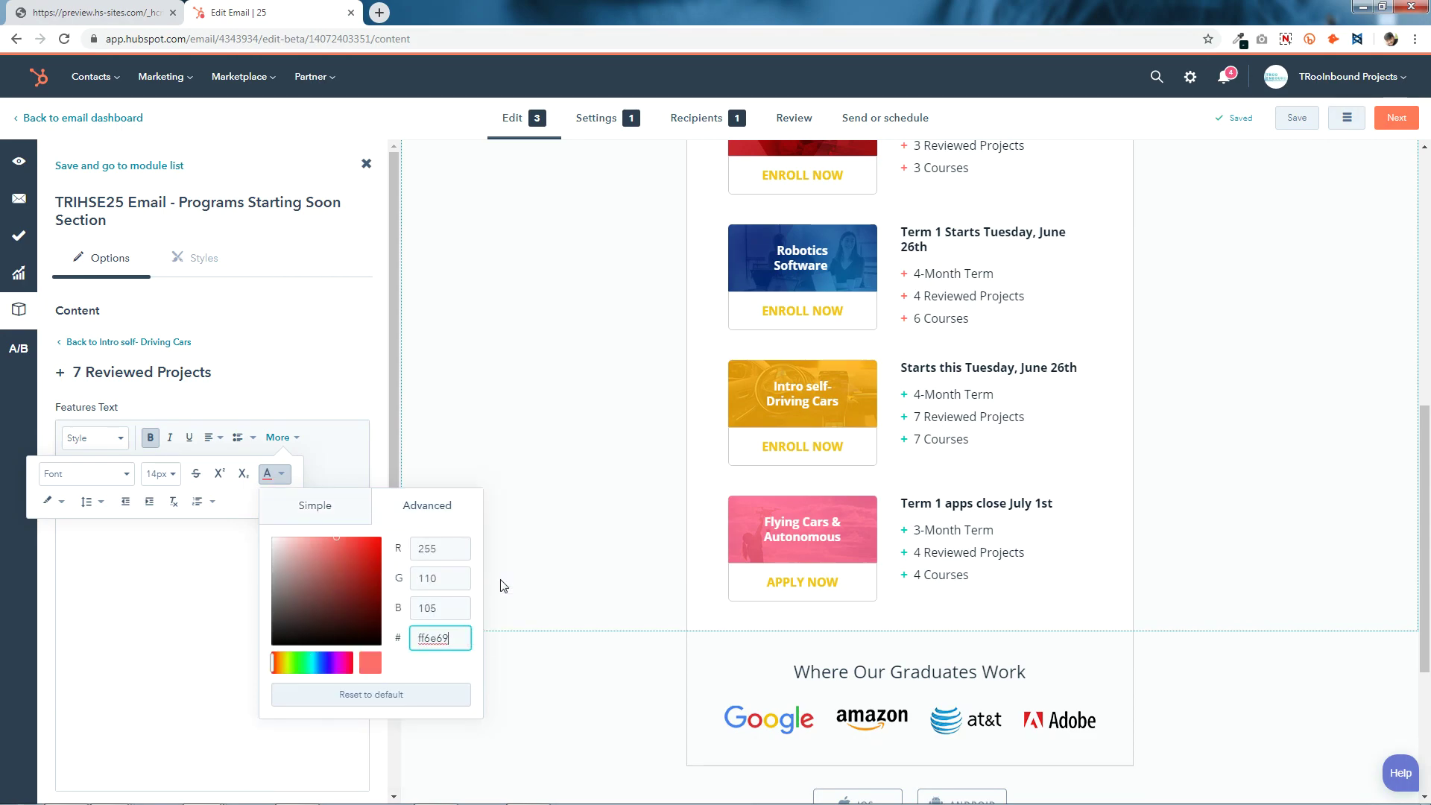
left_click(181, 656)
left_click(128, 342)
- Set the text colour of the plus sign before 7 Courses to ff6e69 and save back to the module list
scroll(202, 634, "down", 10)
mouse_move(147, 702)
left_click(305, 696)
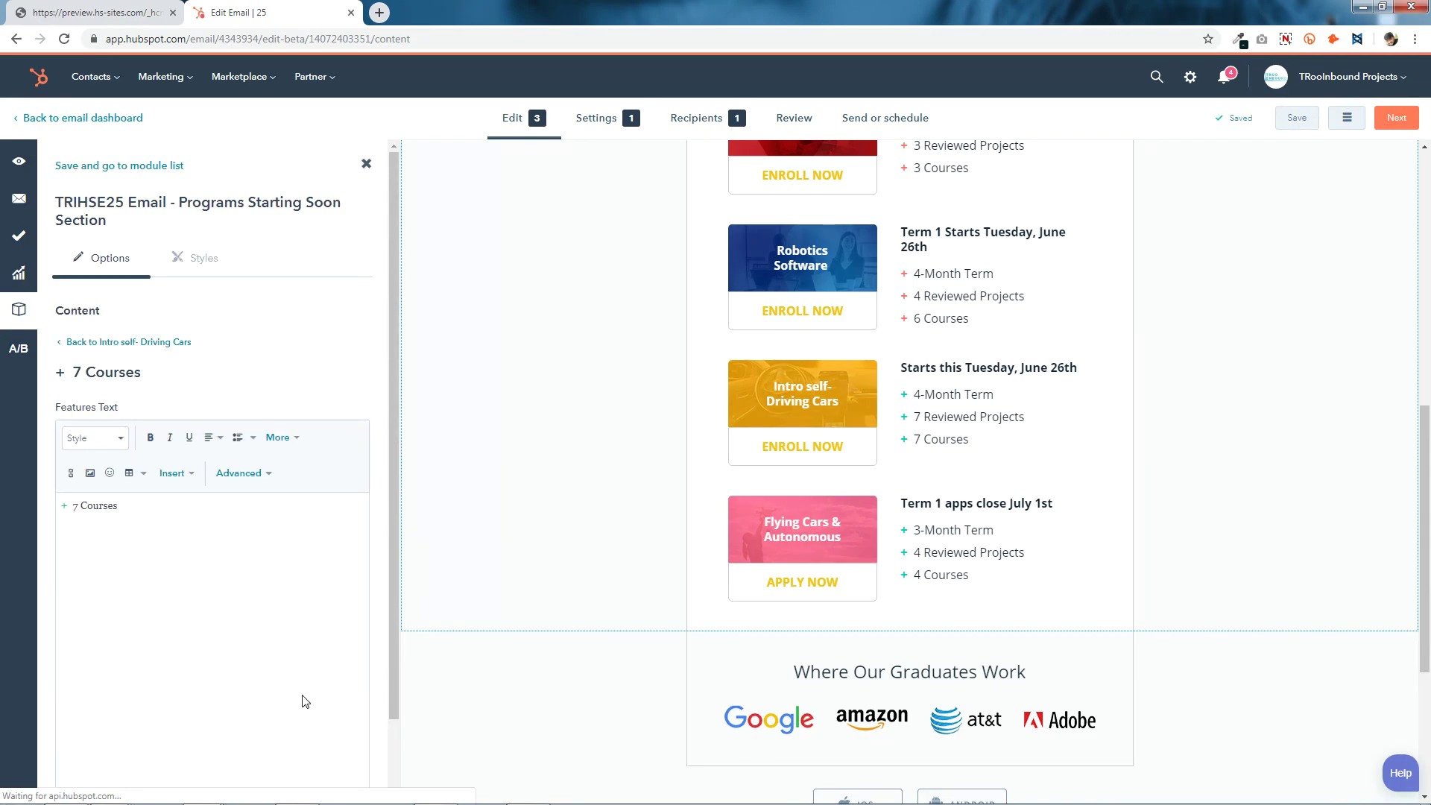
scroll(303, 696, "down", 1)
left_click(70, 419)
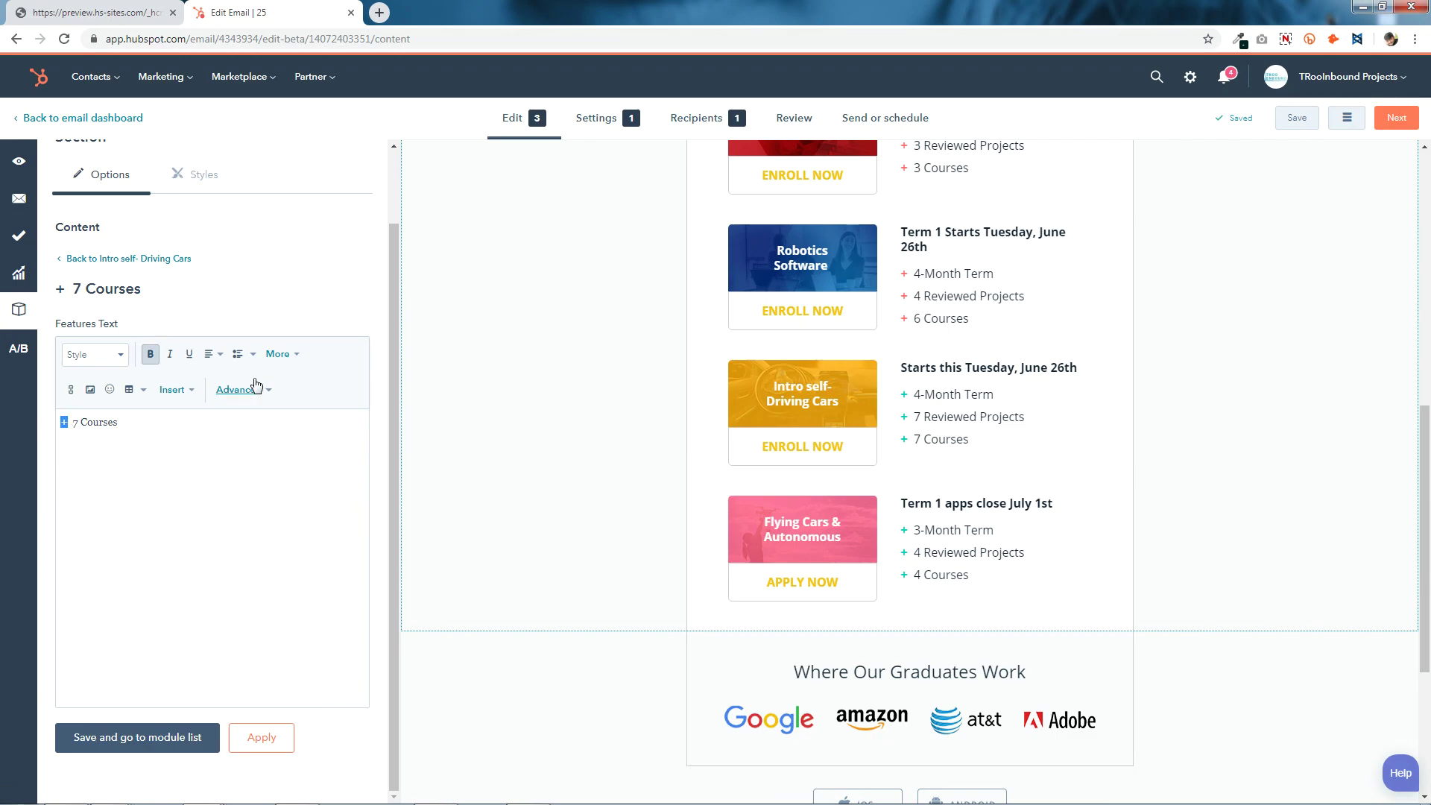
left_click(283, 355)
left_click(271, 392)
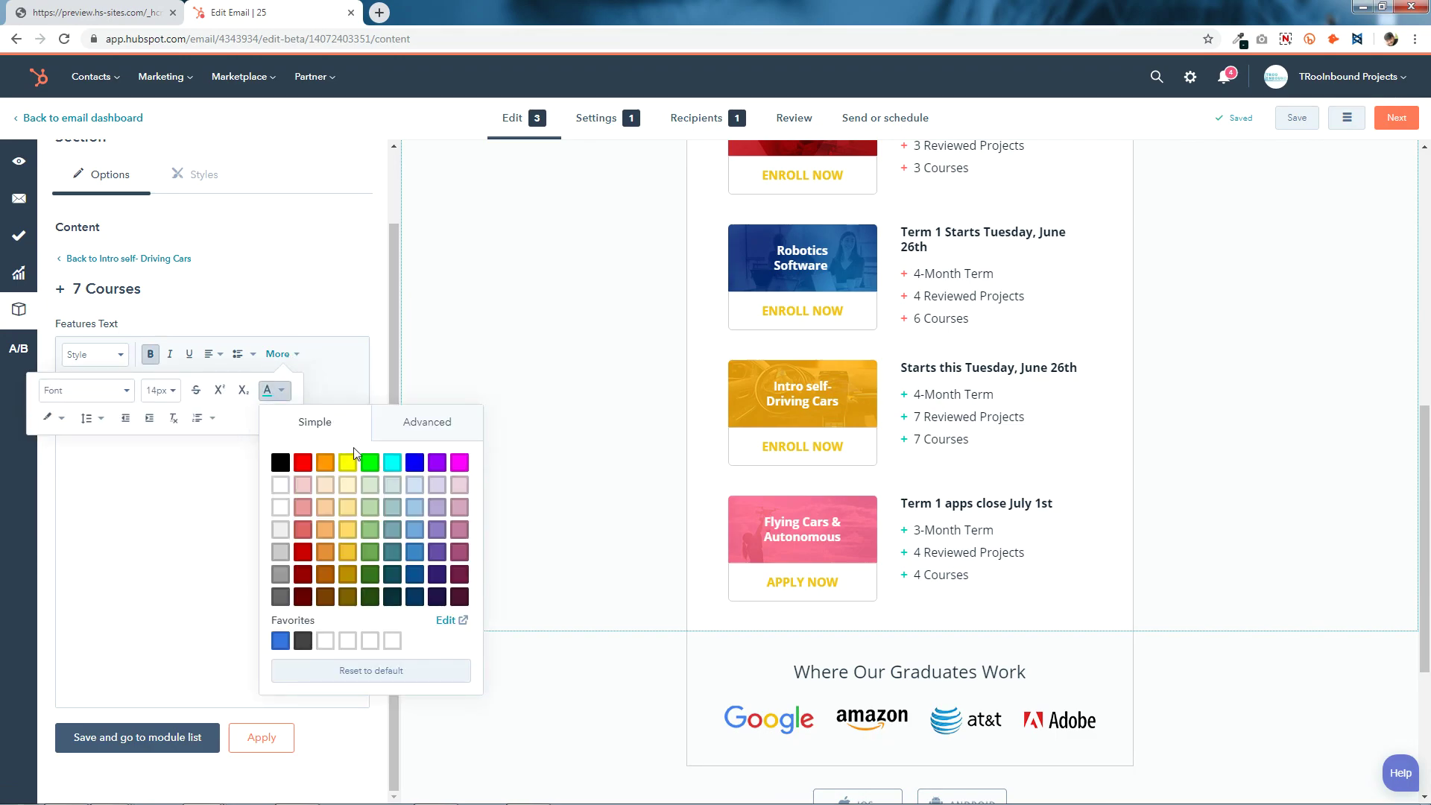
left_click(419, 424)
double_click(467, 556)
right_click(467, 555)
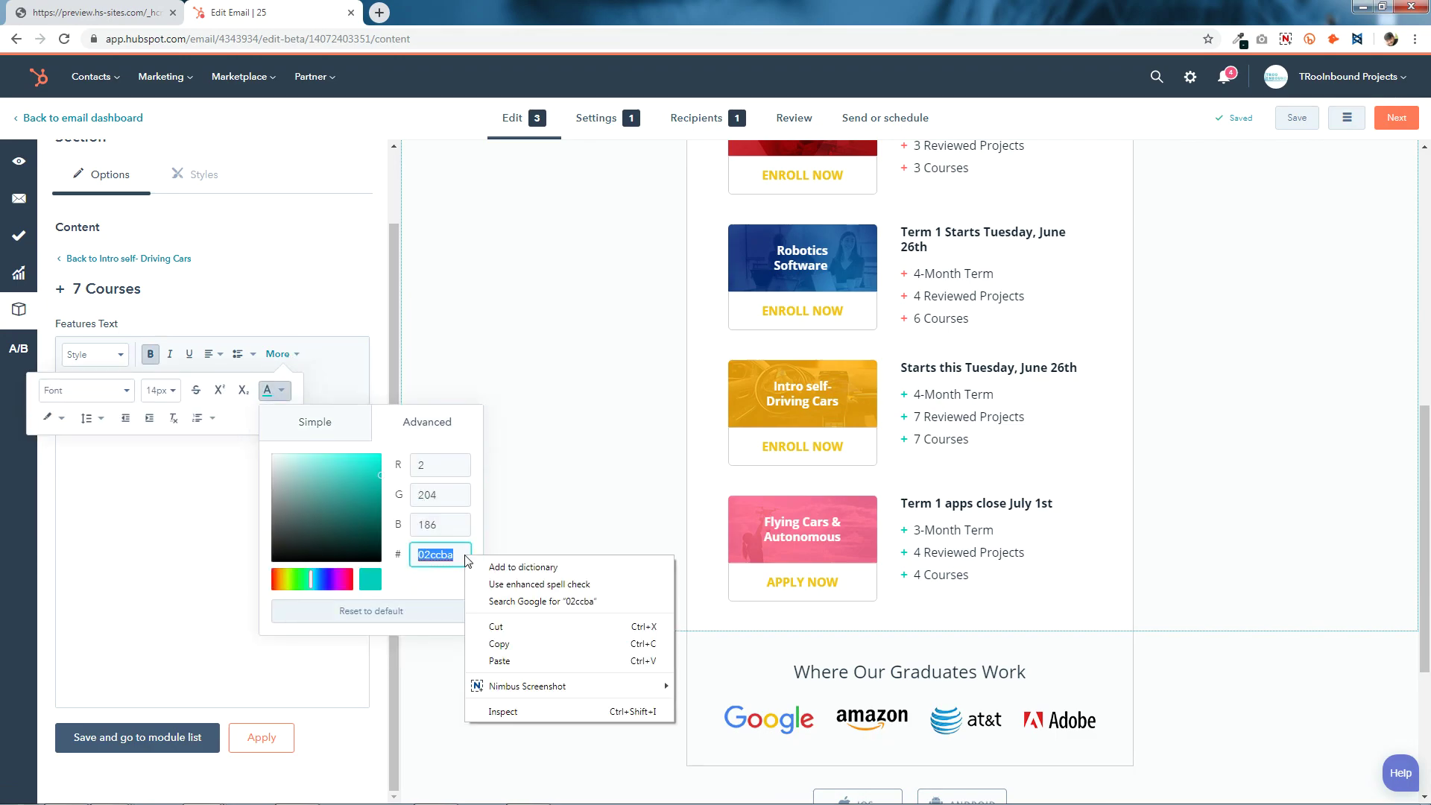
left_click(498, 656)
left_click(90, 445)
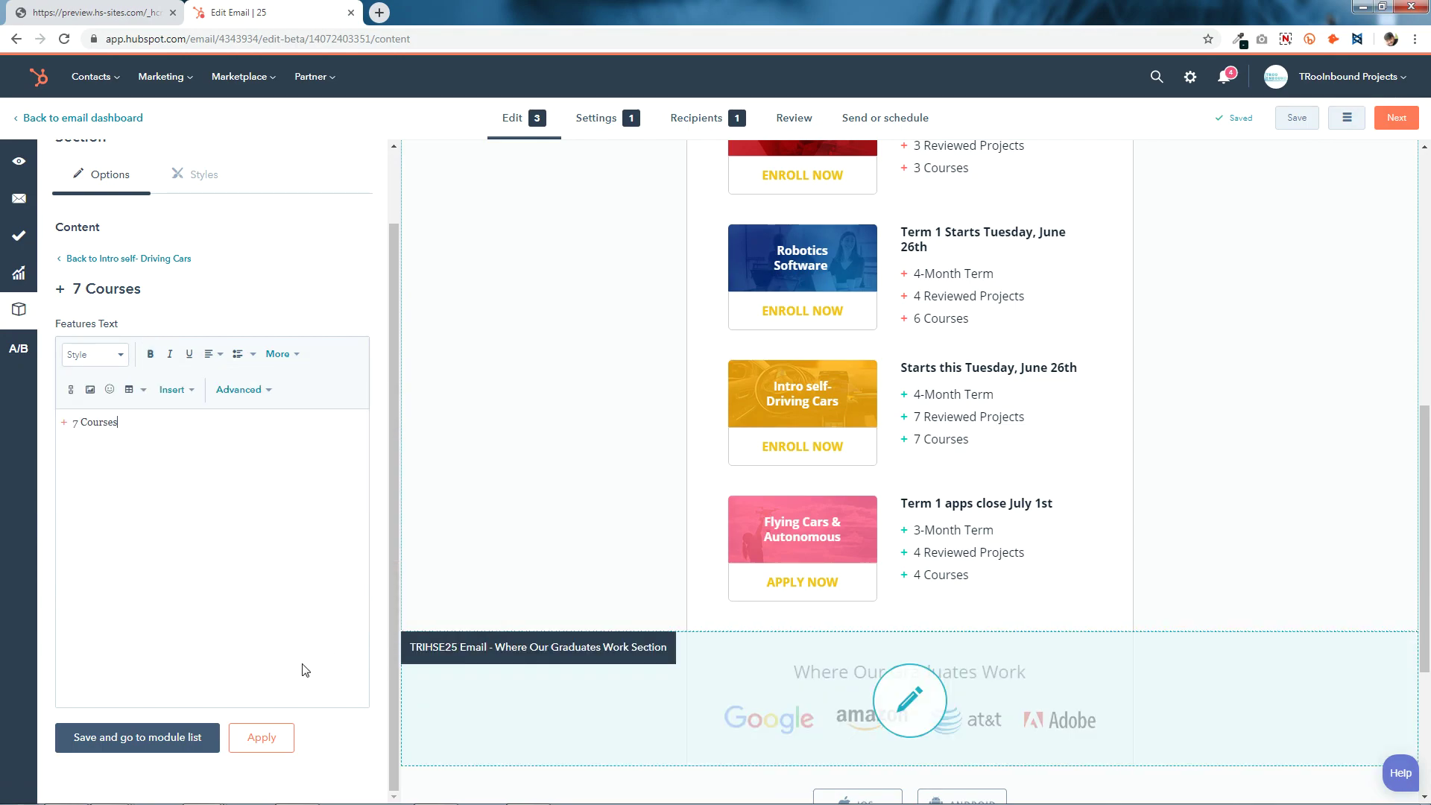
left_click(176, 736)
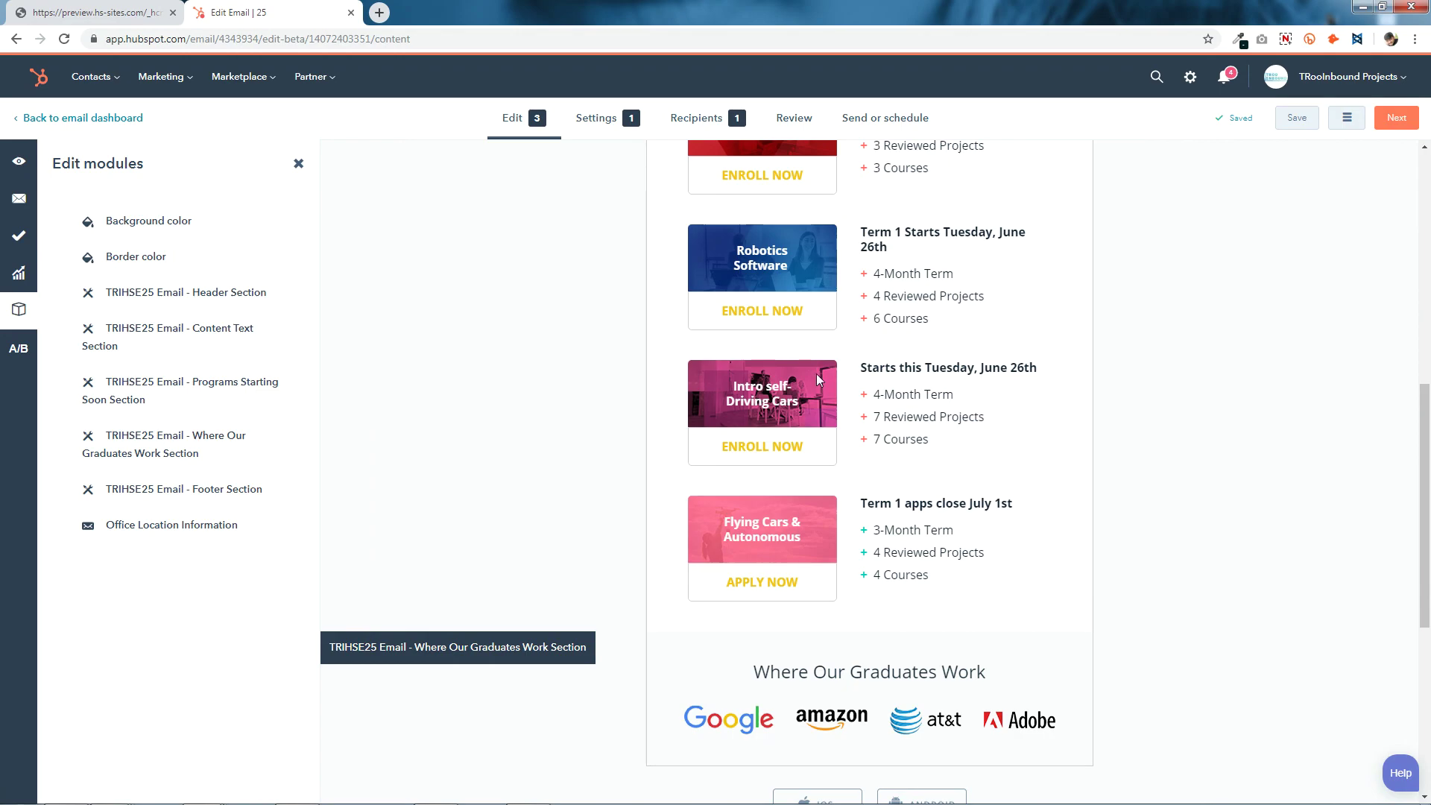
- Replace the Flying Cars & Autonomous item's background image in the Programs Starting Soon section with the red-and-blue image BAckground_image 2500.4
scroll(863, 440, "down", 2)
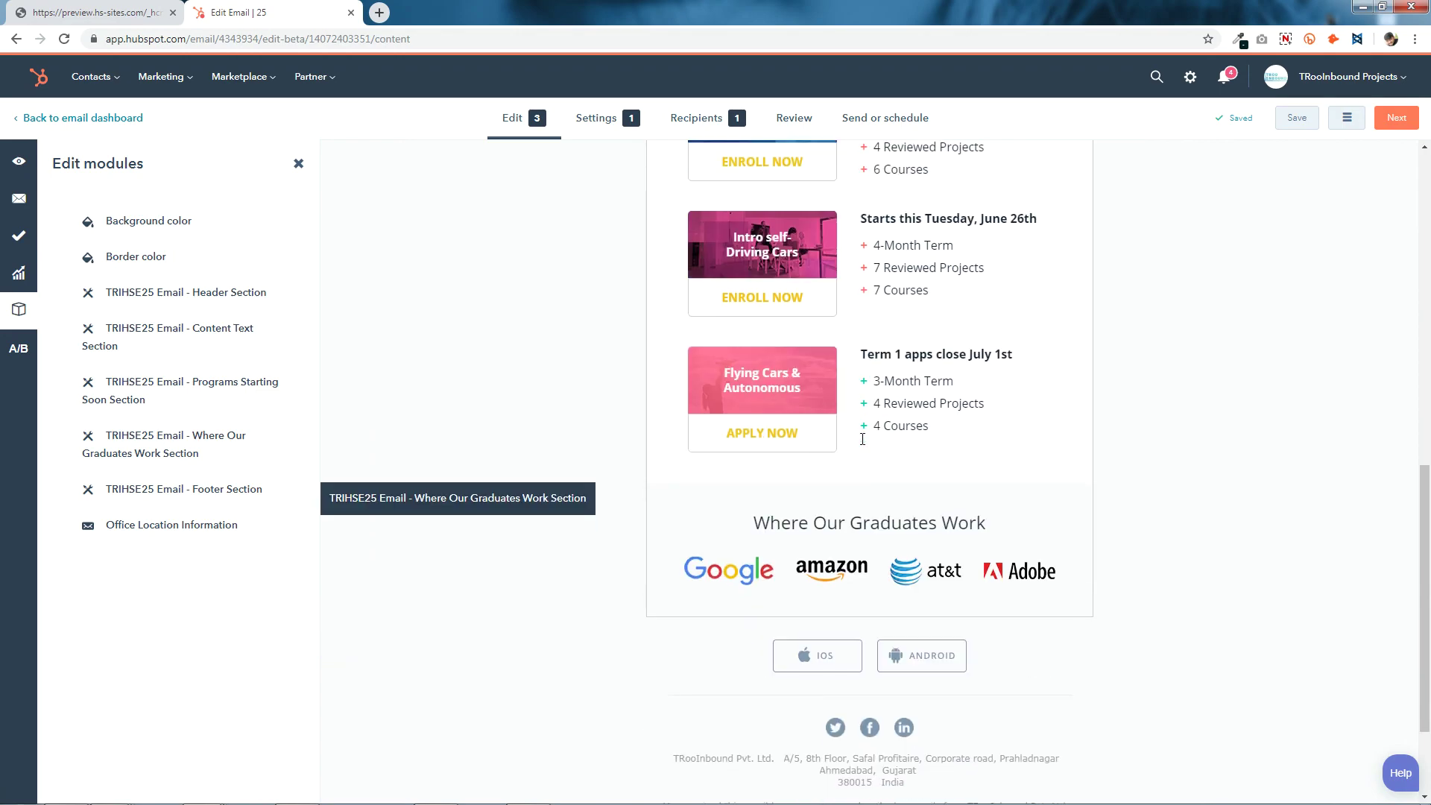
left_click(818, 401)
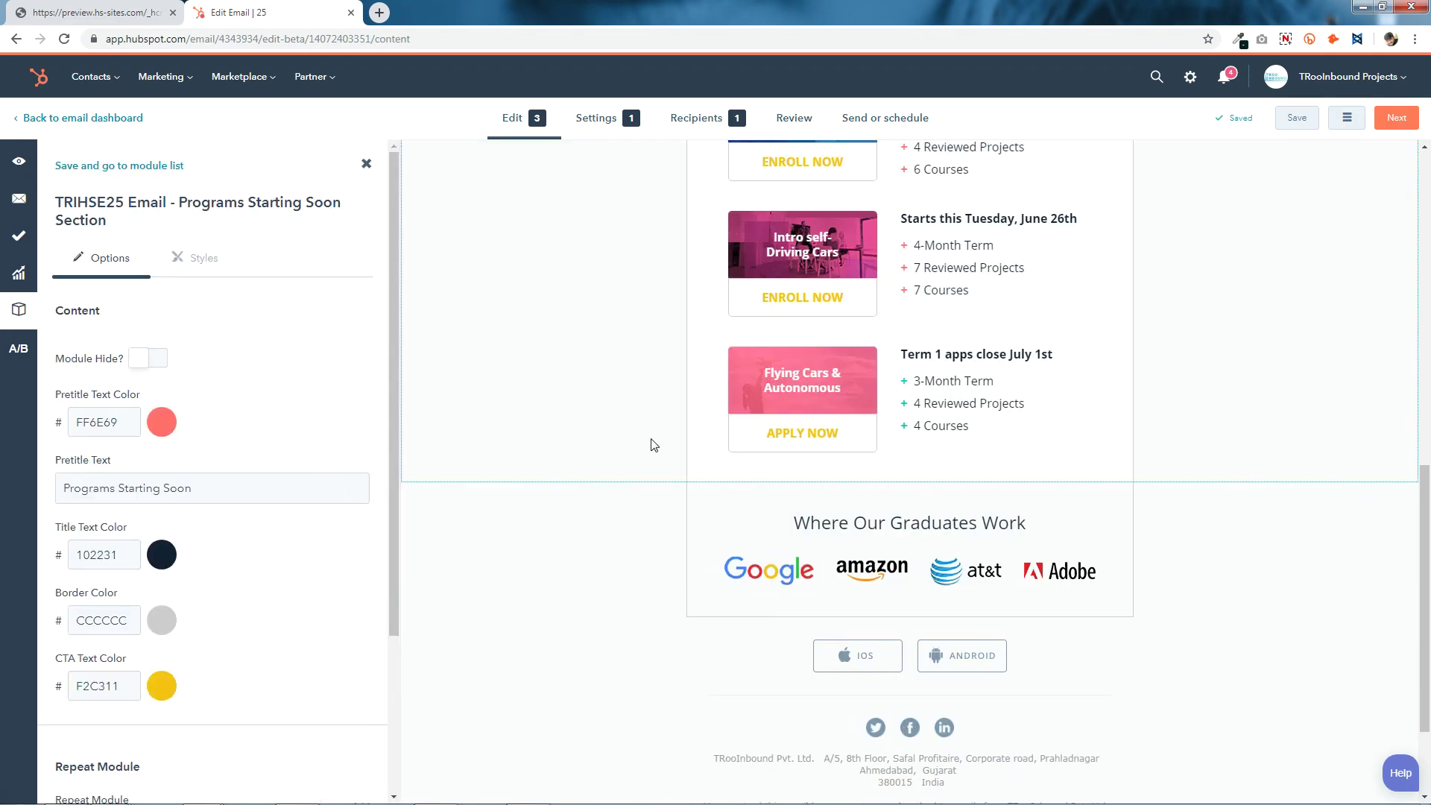
scroll(194, 580, "down", 3)
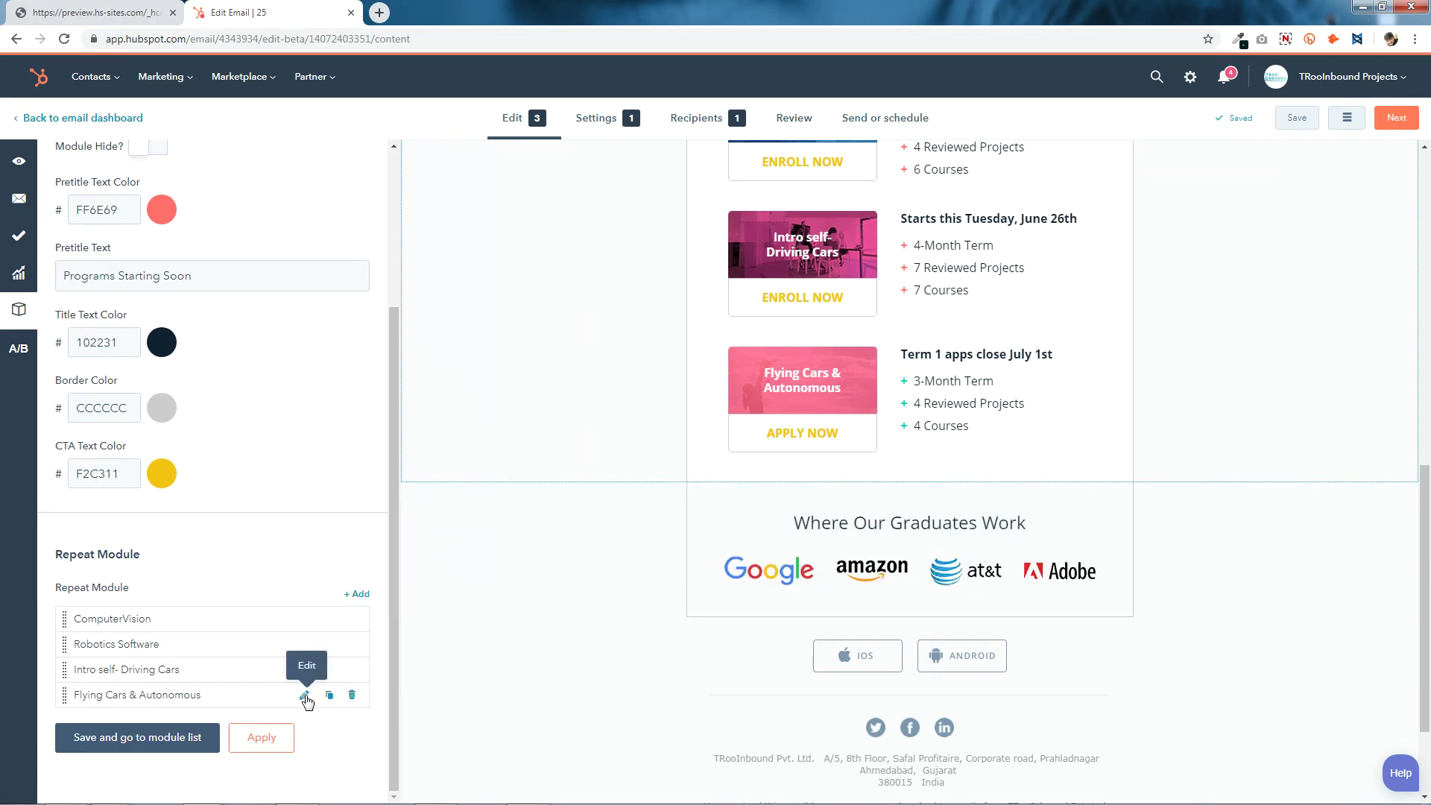
left_click(305, 697)
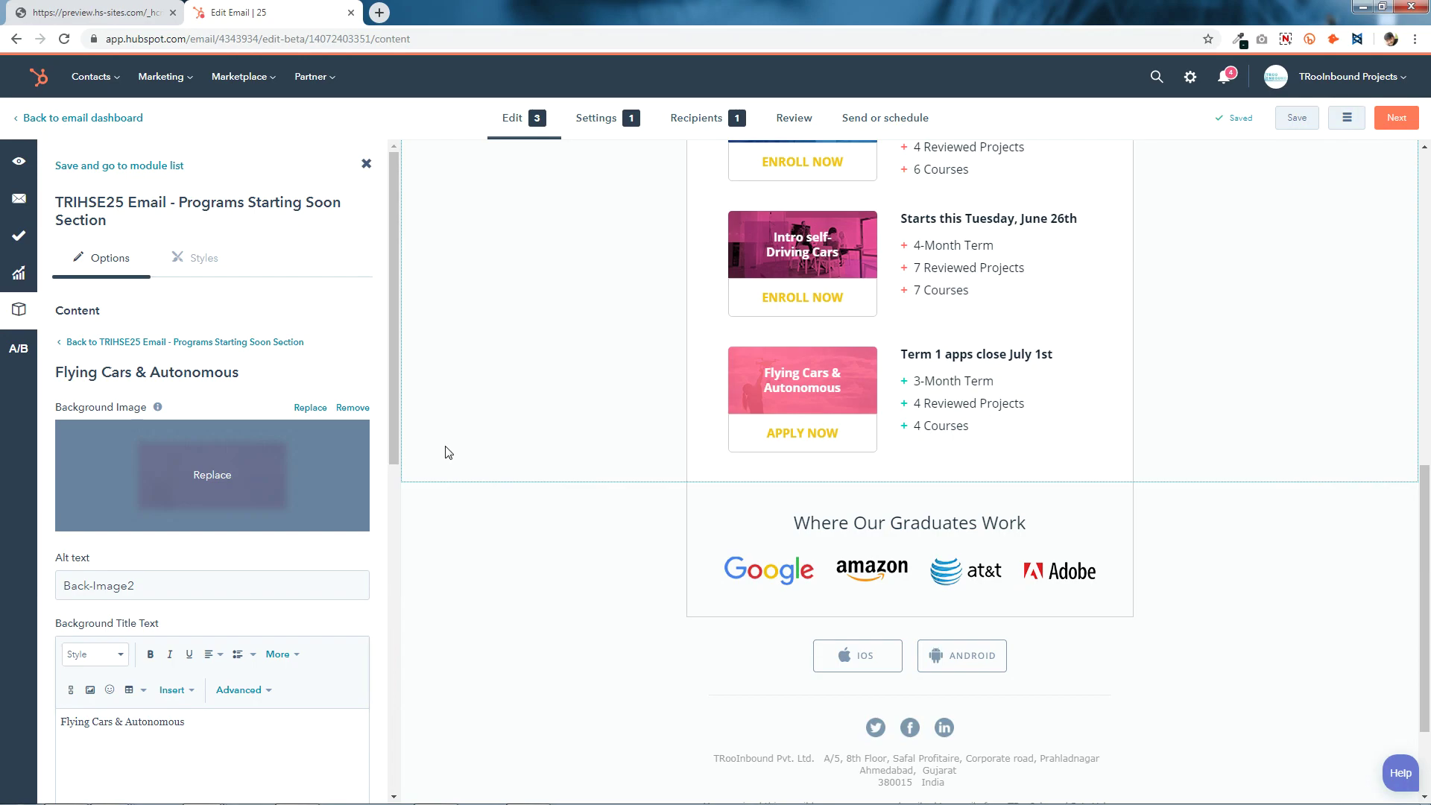
left_click(213, 494)
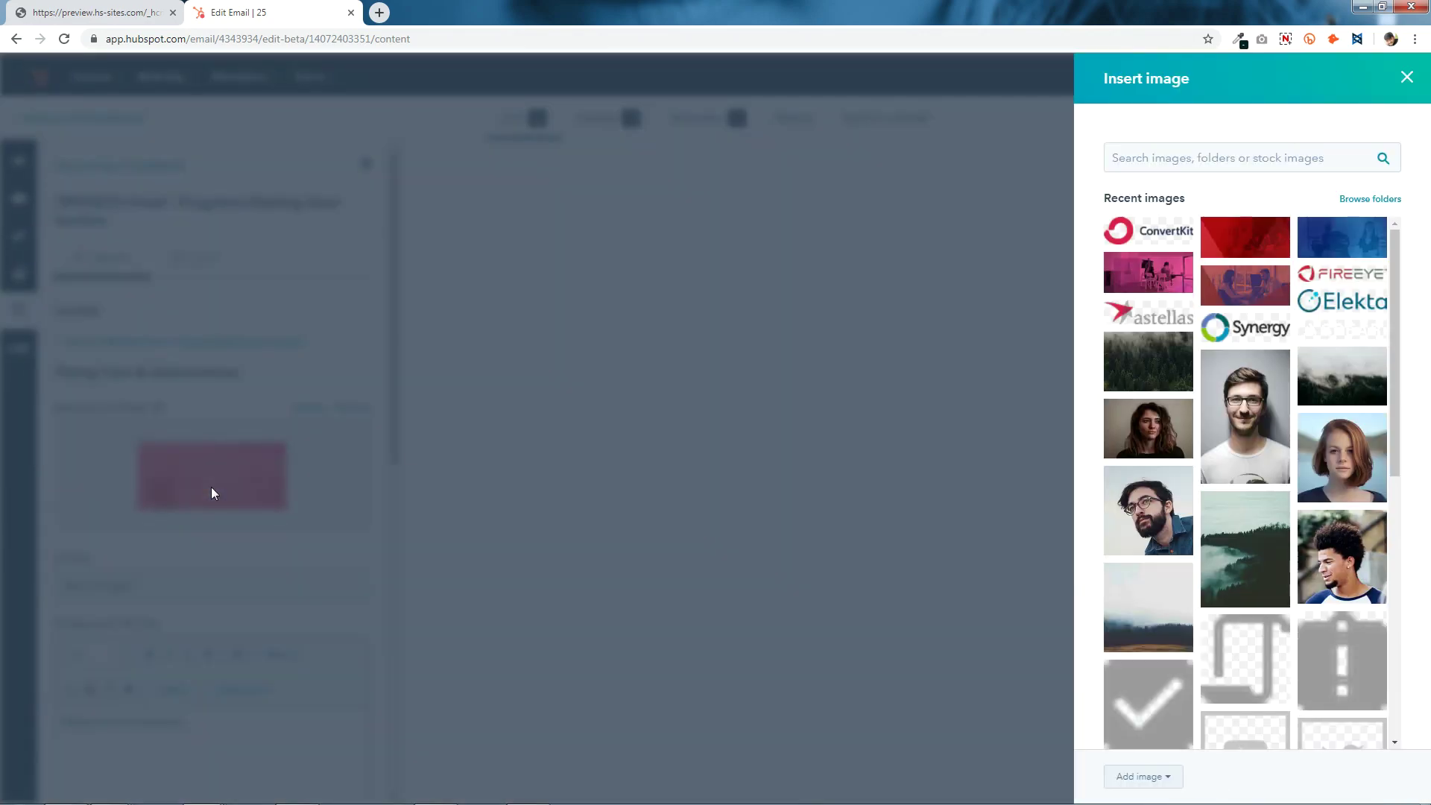
left_click(1260, 289)
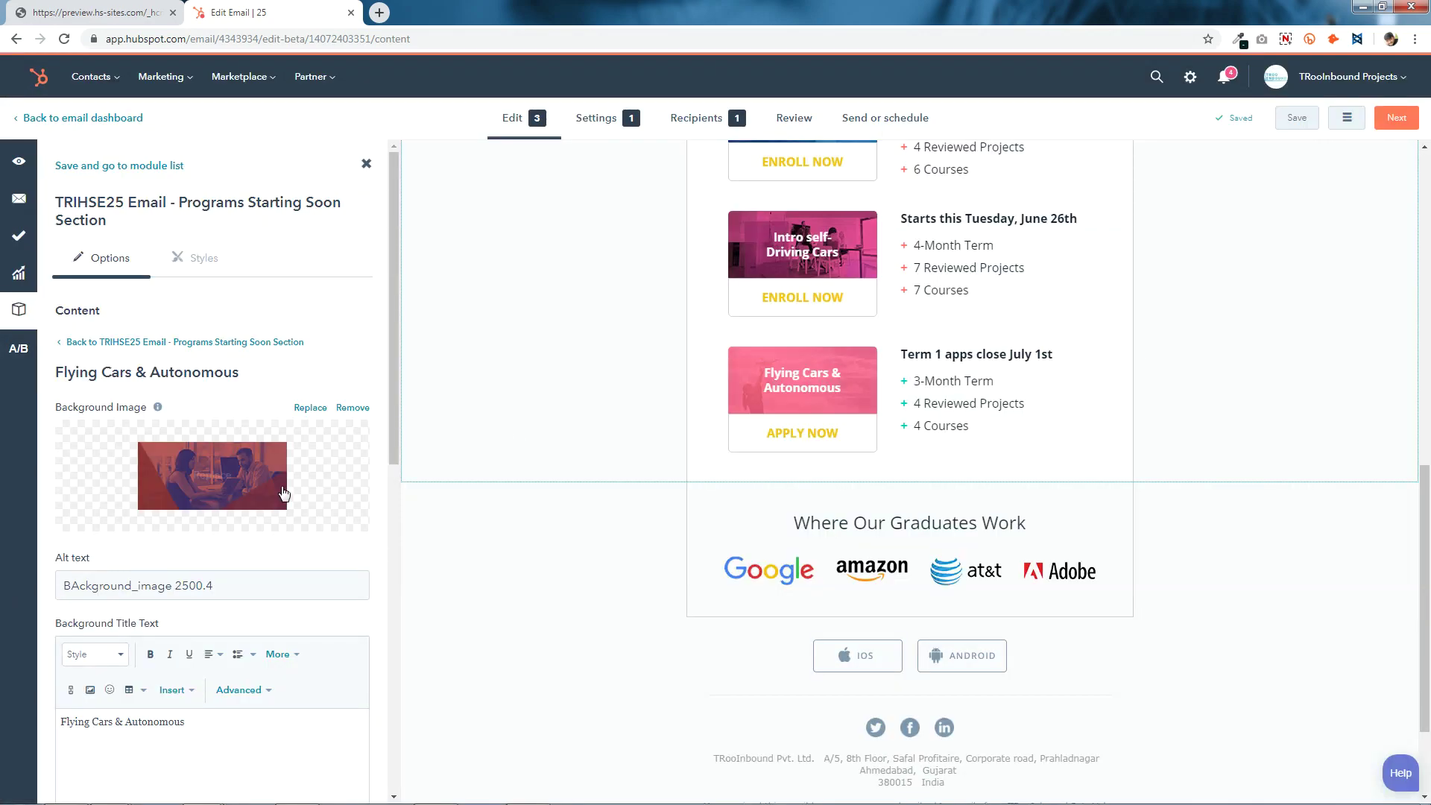
- Review the Flying Cars & Autonomous item's background title, CTA text, CTA link and title text fields
scroll(236, 545, "down", 3)
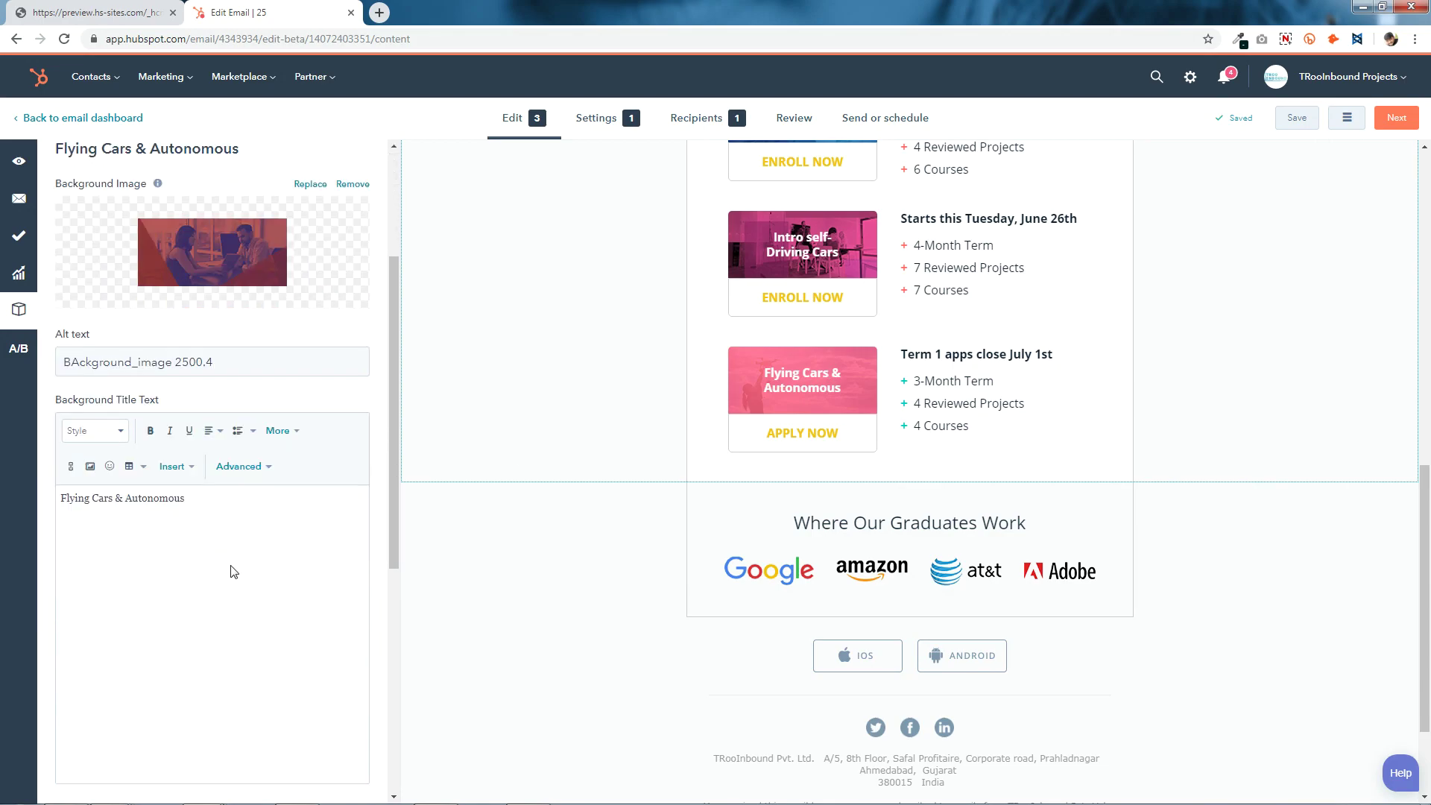
left_click_drag(211, 496, 16, 496)
scroll(185, 543, "down", 5)
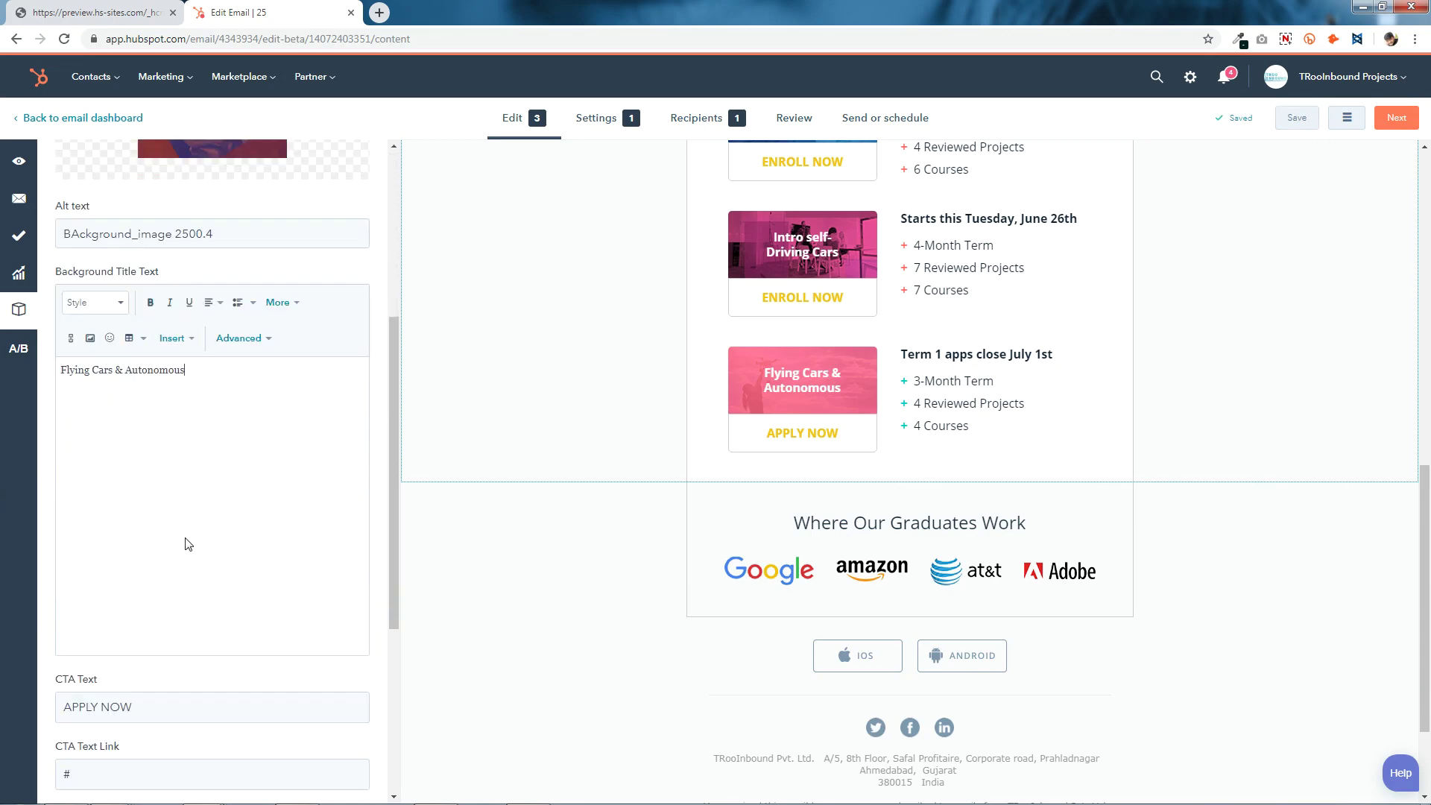
left_click(154, 460)
triple_click(211, 460)
left_click(178, 527)
left_click_drag(235, 591, 6, 599)
left_click(240, 602)
- Set the text colour of the plus sign before 3-Month Term to ff6e69 and return to the Flying Cars & Autonomous item
scroll(244, 607, "down", 2)
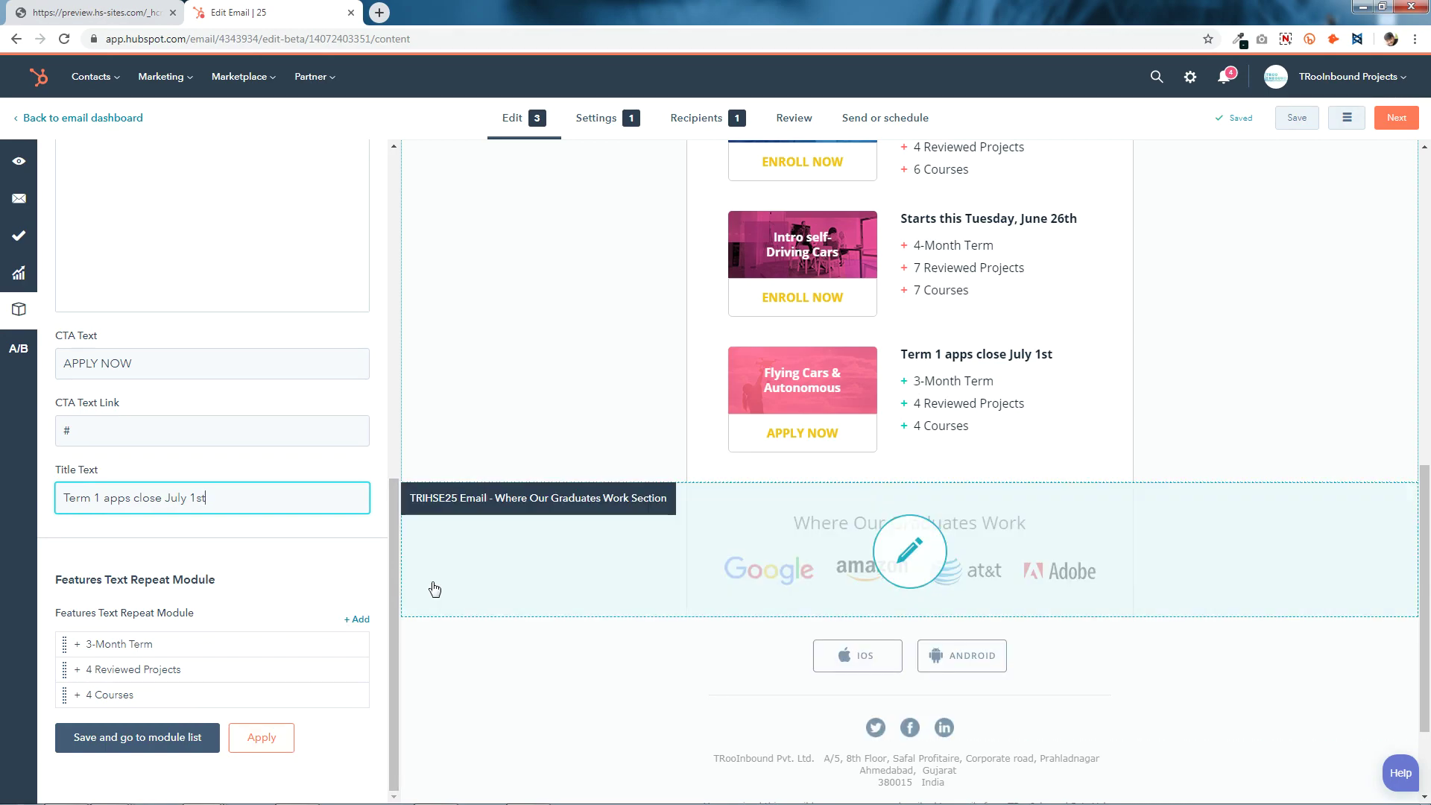
left_click(303, 644)
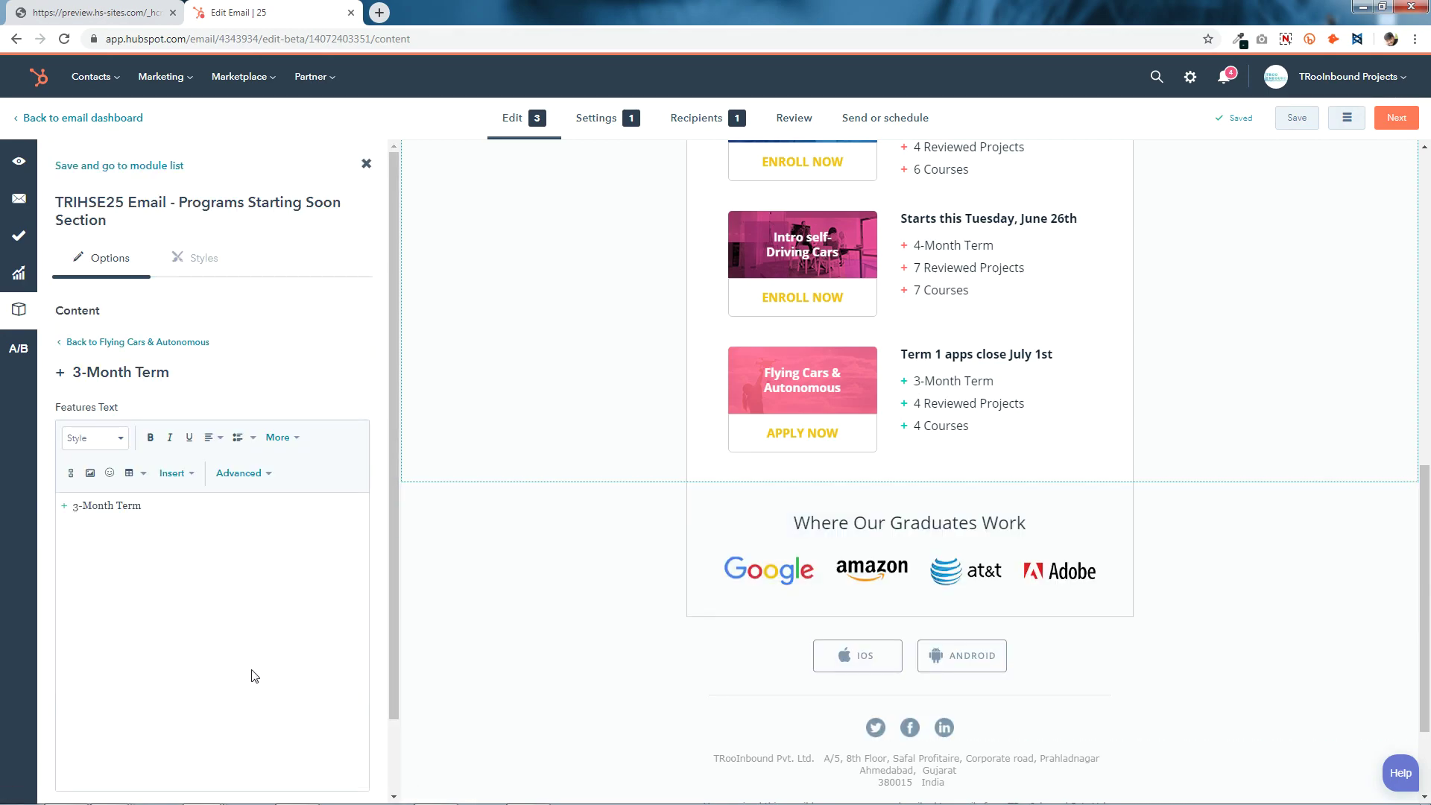
scroll(252, 670, "down", 1)
left_click_drag(67, 422, 10, 425)
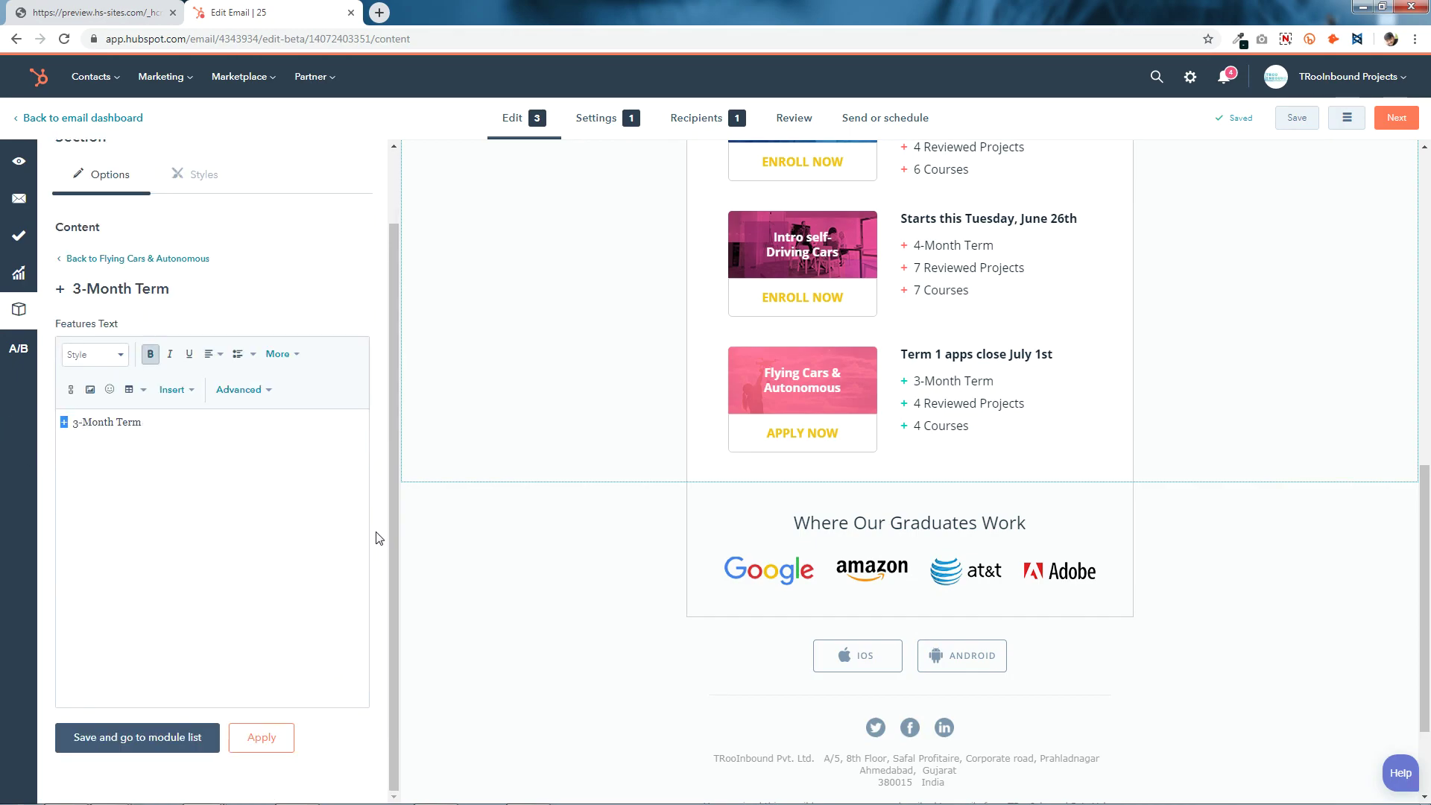
left_click(531, 791)
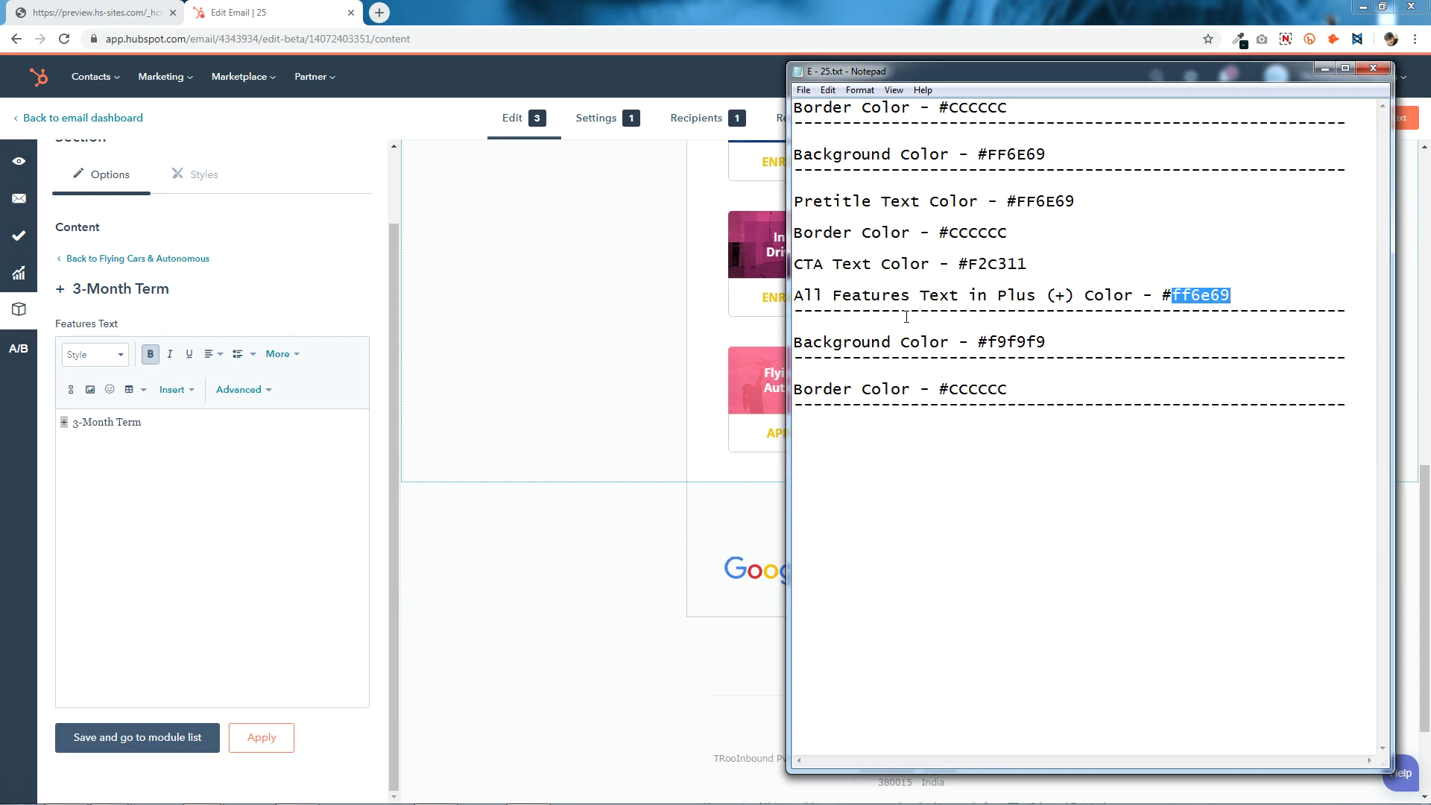
left_click(565, 416)
left_click_drag(67, 422, 20, 422)
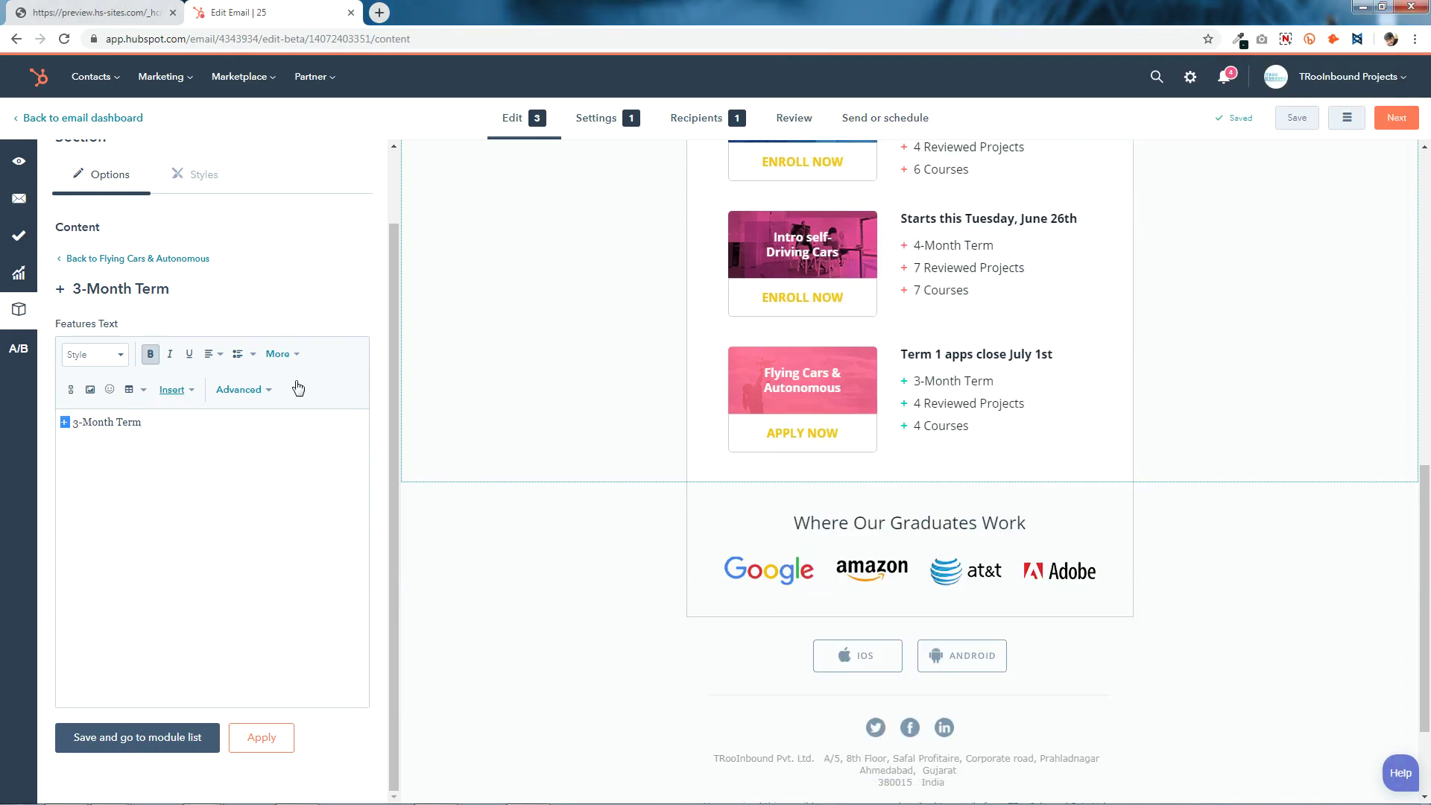
left_click(302, 354)
left_click(275, 390)
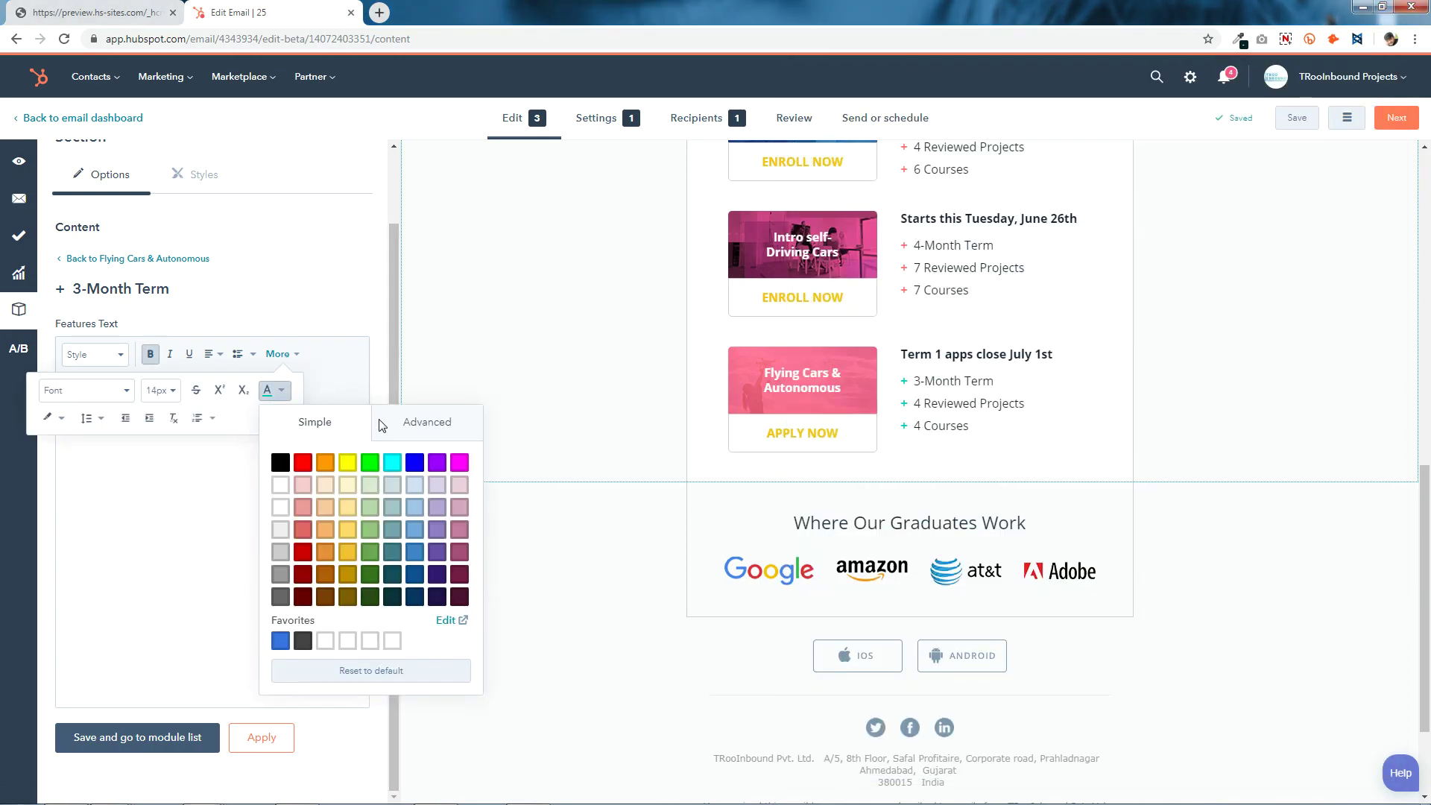
left_click(407, 436)
double_click(462, 552)
right_click(463, 552)
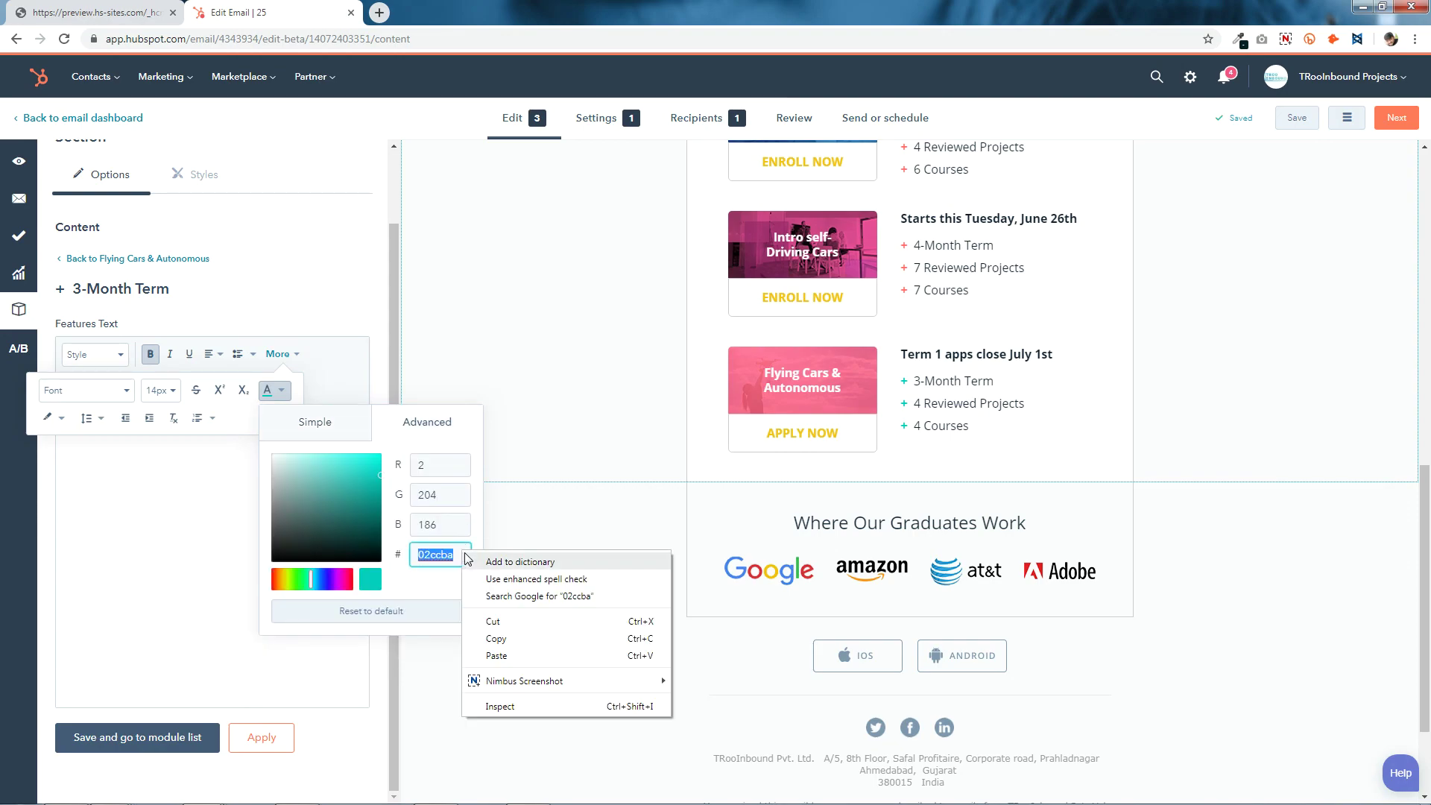
left_click(500, 657)
left_click(203, 578)
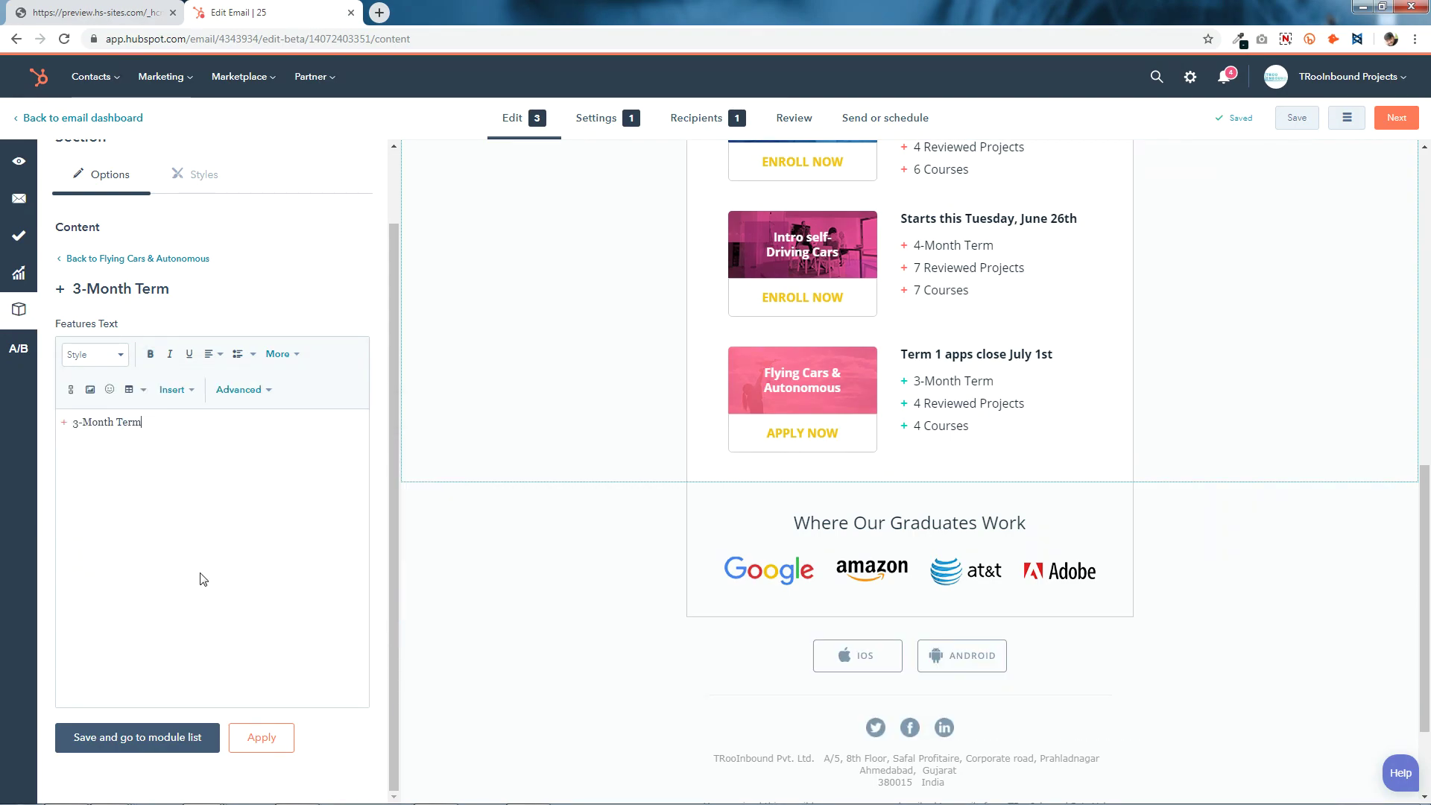
left_click(112, 260)
scroll(187, 507, "down", 6)
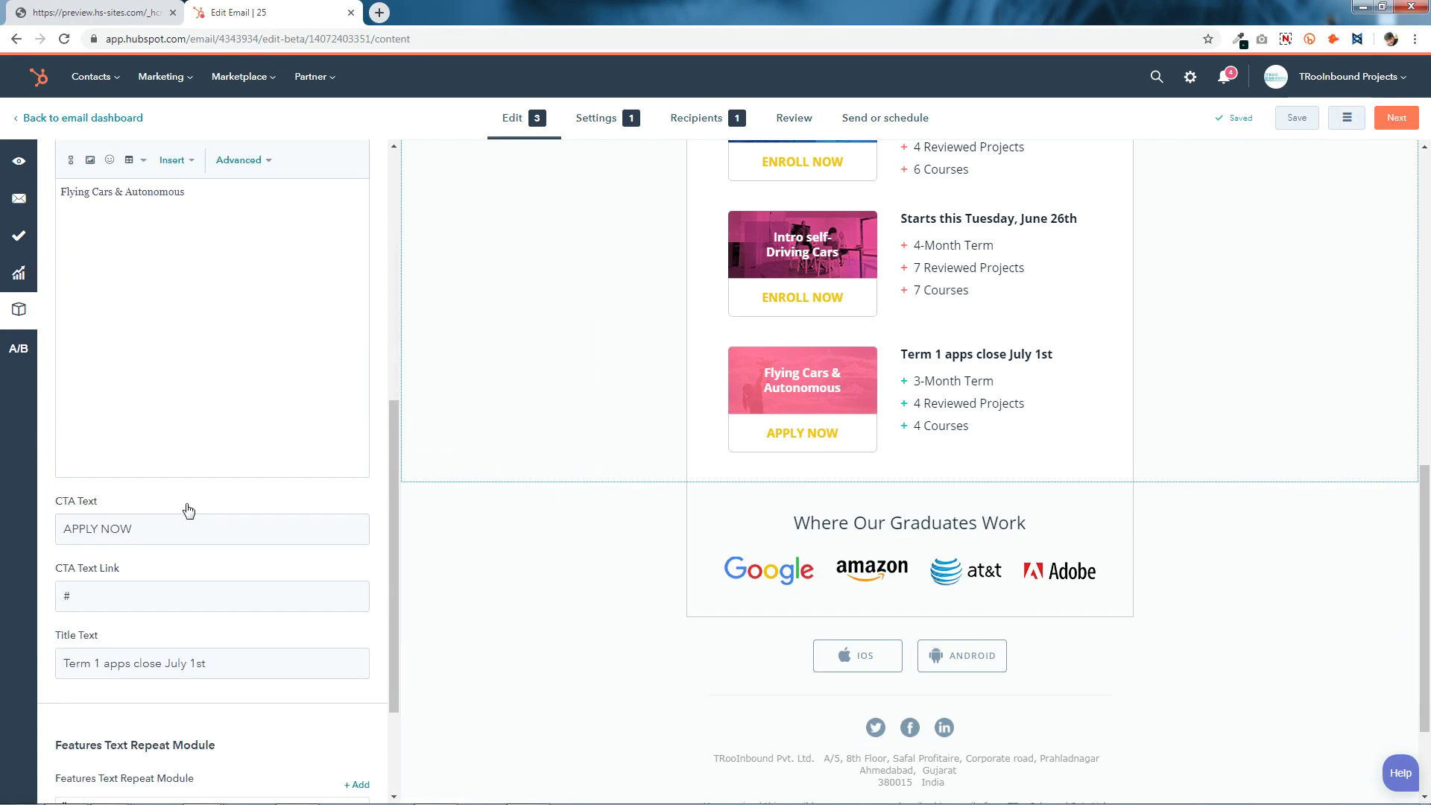
- Review the CTA text, CTA text link and title text of the Flying Cars & Autonomous item
left_click_drag(164, 541, 1, 520)
left_click(147, 529)
scroll(166, 559, "down", 2)
left_click(82, 446)
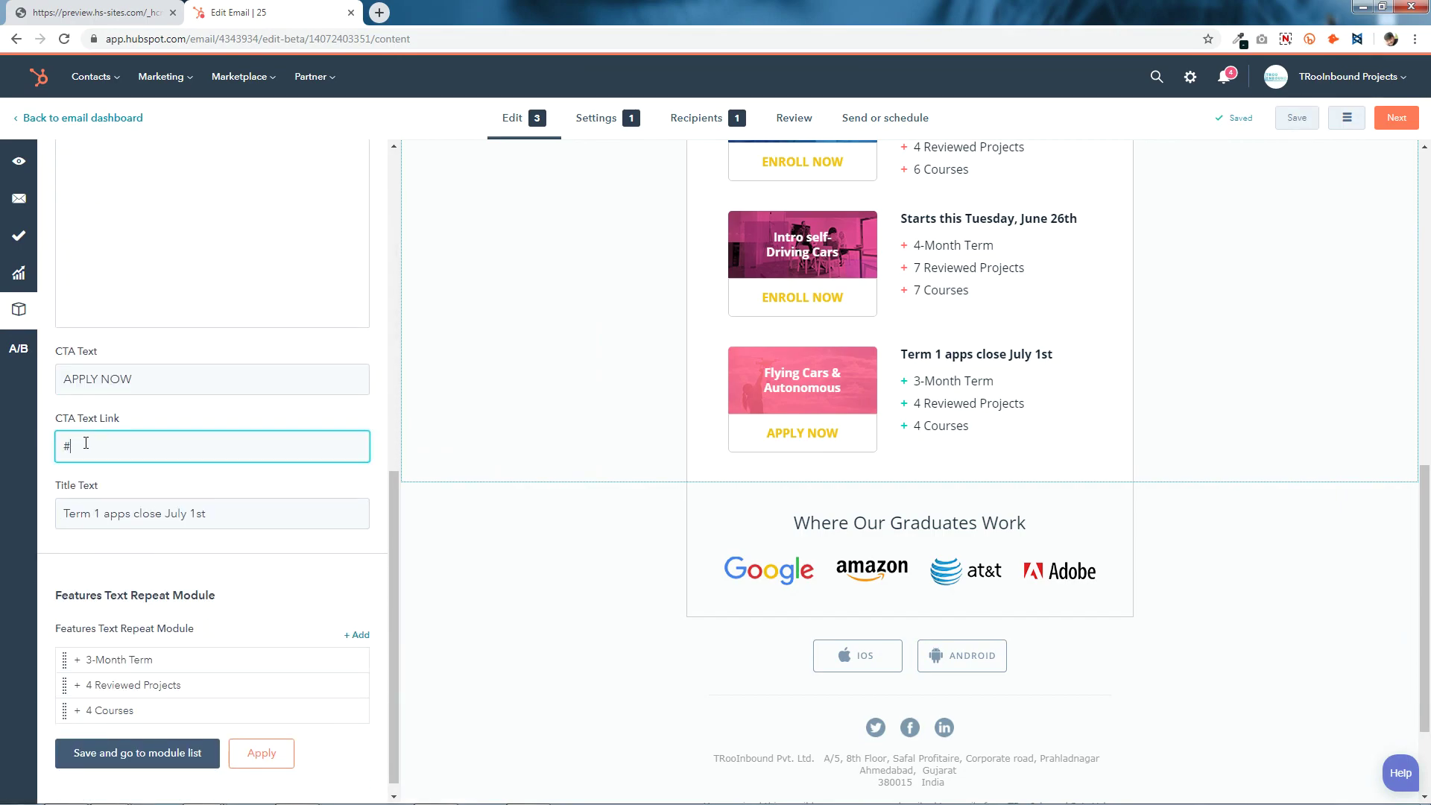
left_click_drag(253, 519, 1, 524)
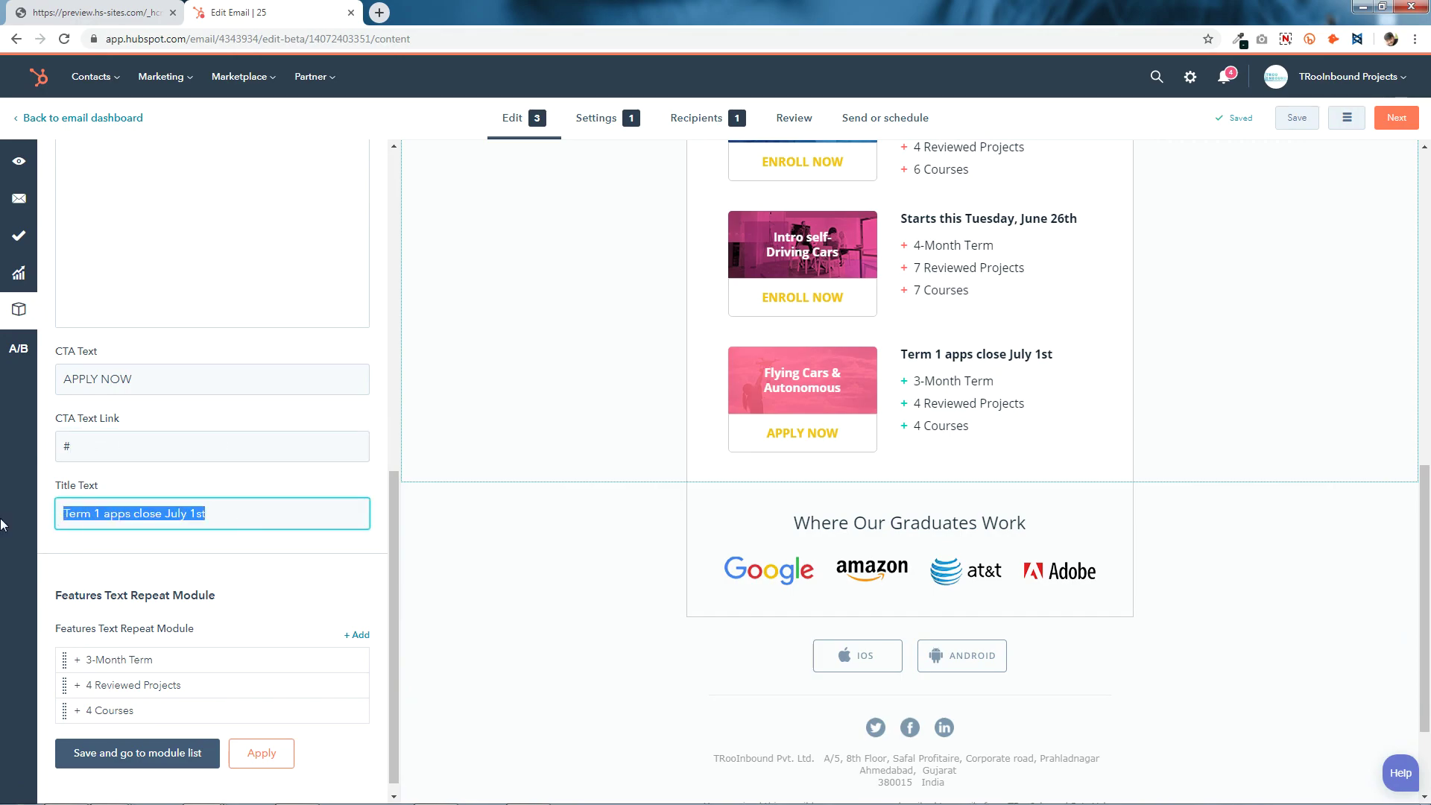
left_click(254, 511)
scroll(252, 510, "down", 1)
- Apply text colour ff6e69 to the plus sign before 3-Month Term and go back to the Flying Cars & Autonomous item
mouse_move(305, 653)
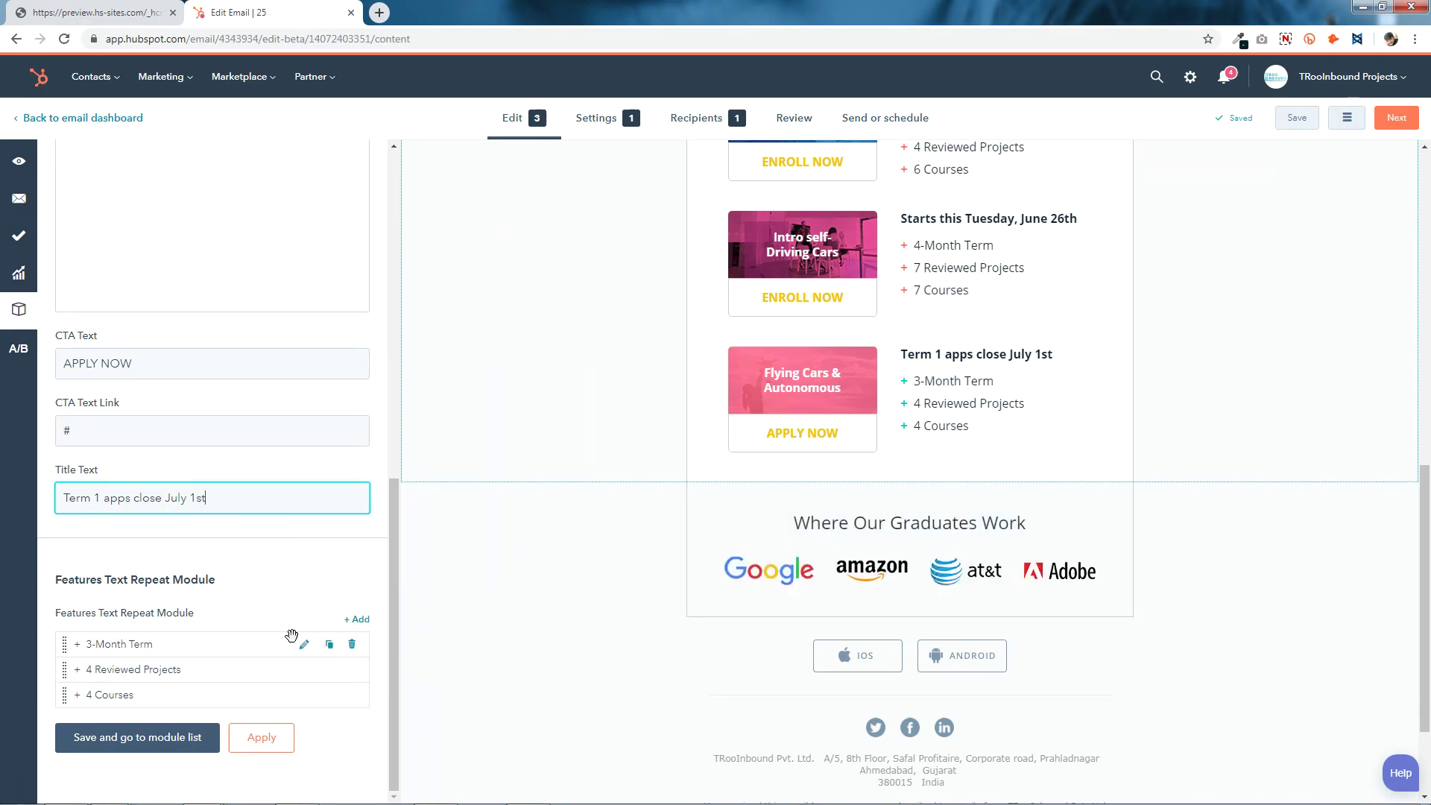
left_click(309, 646)
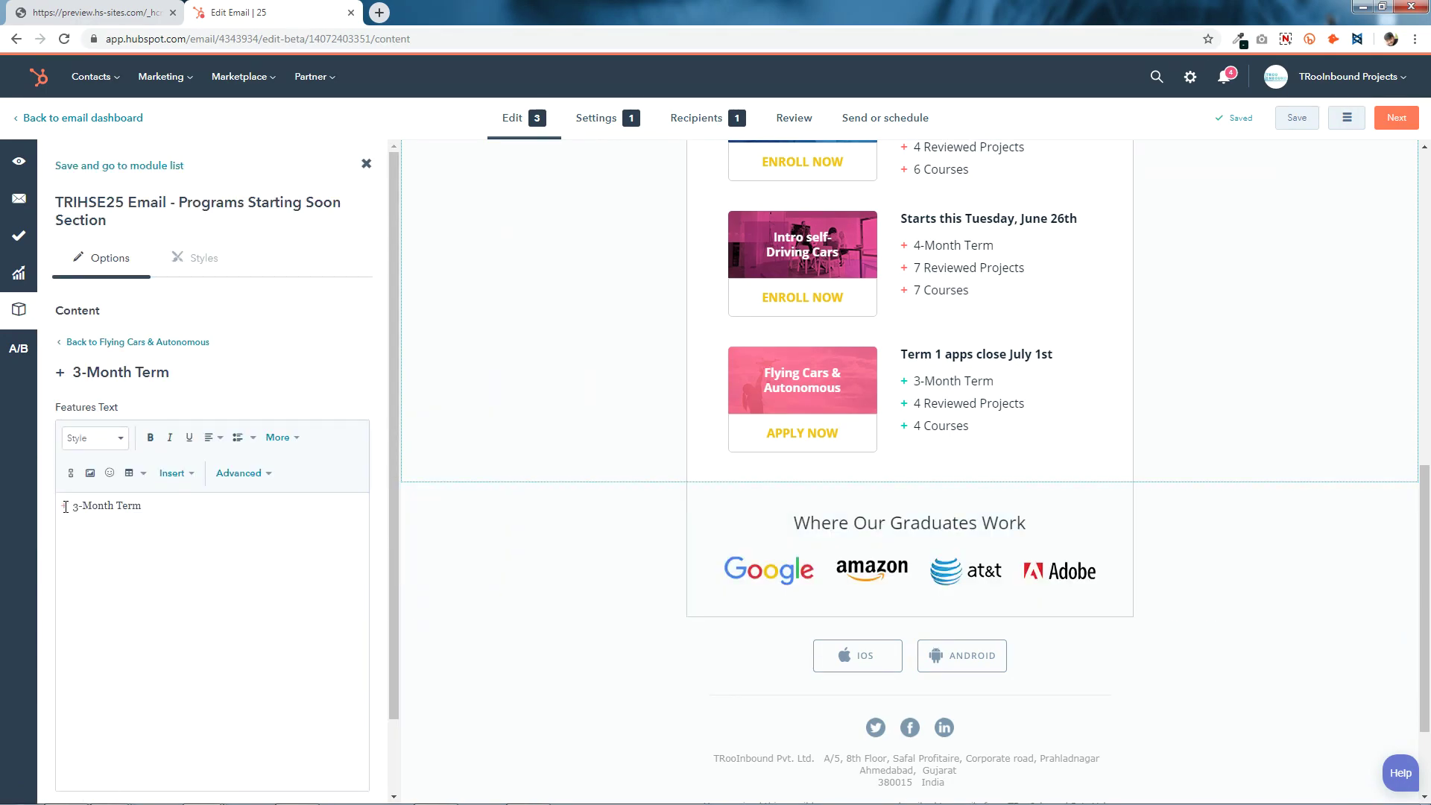
left_click_drag(72, 506, 61, 506)
left_click(284, 440)
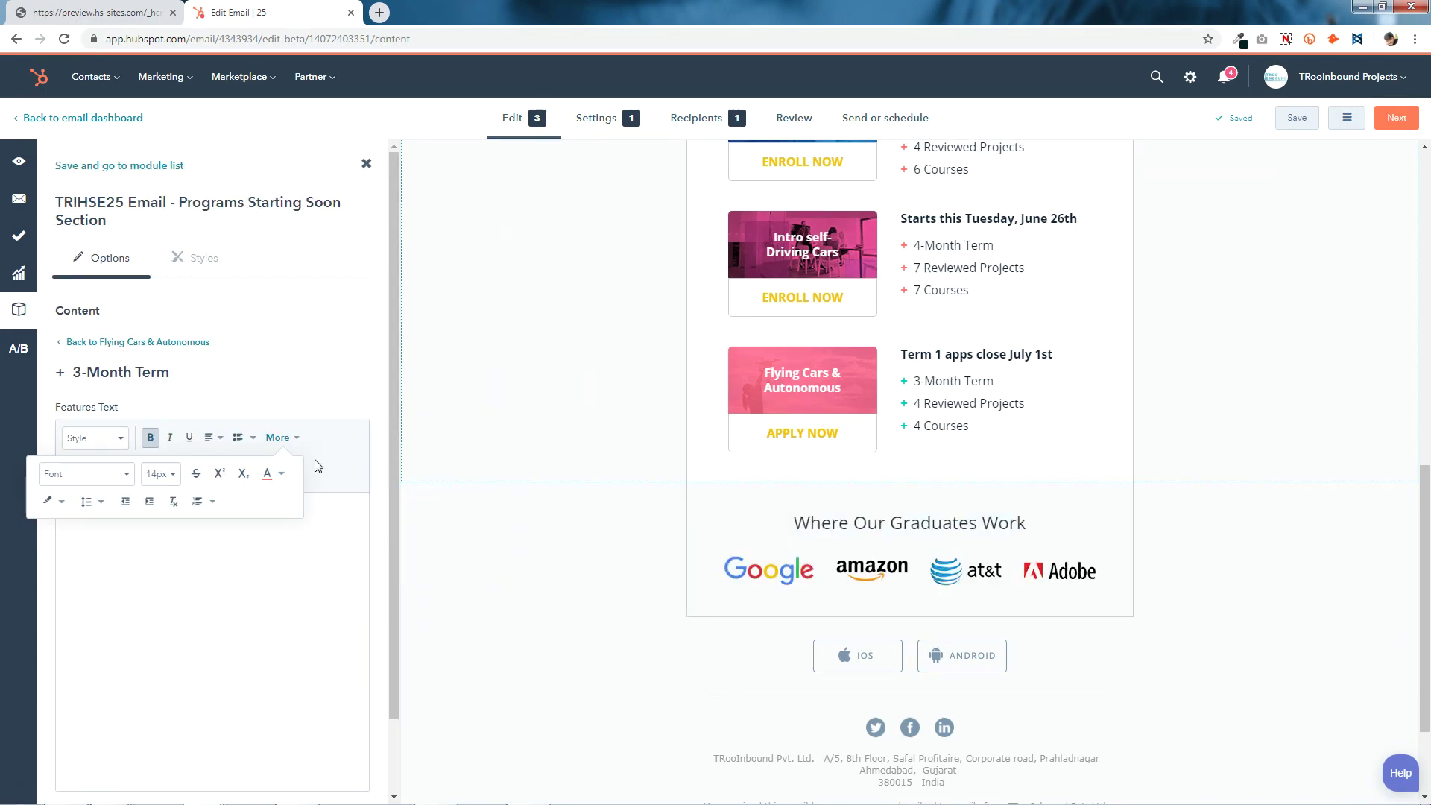
left_click(273, 473)
left_click(384, 513)
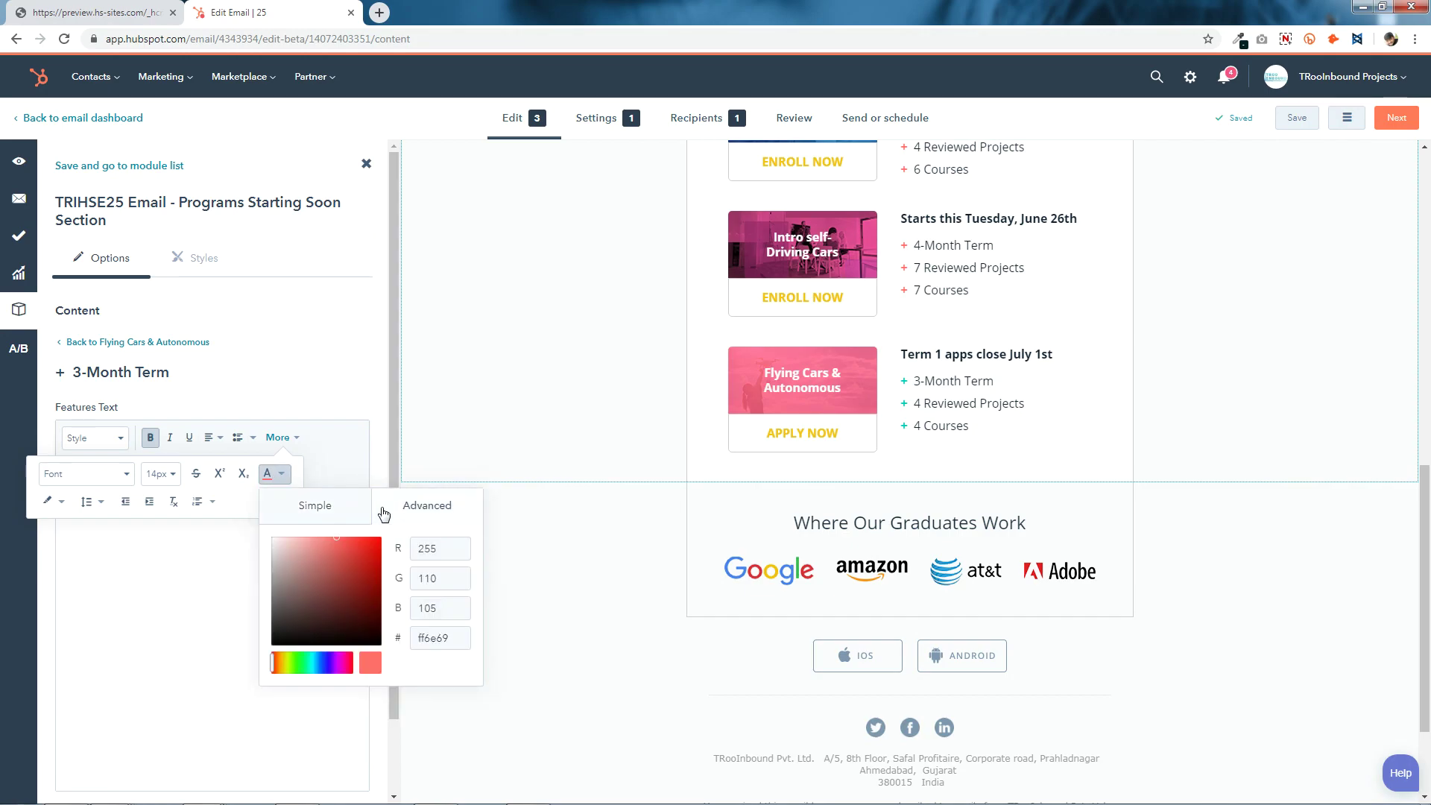
double_click(458, 640)
right_click(457, 641)
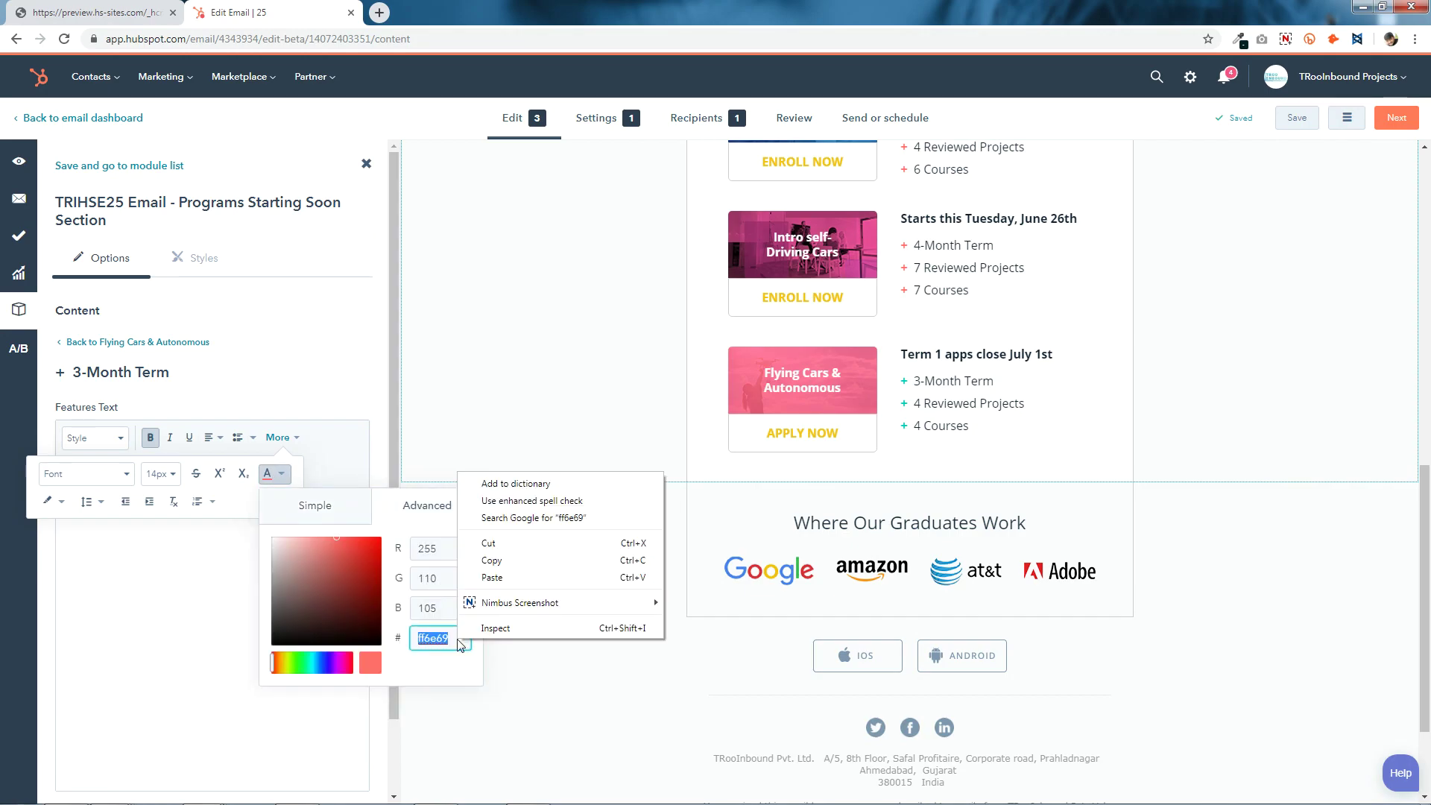
left_click(489, 574)
left_click(172, 628)
scroll(173, 628, "down", 1)
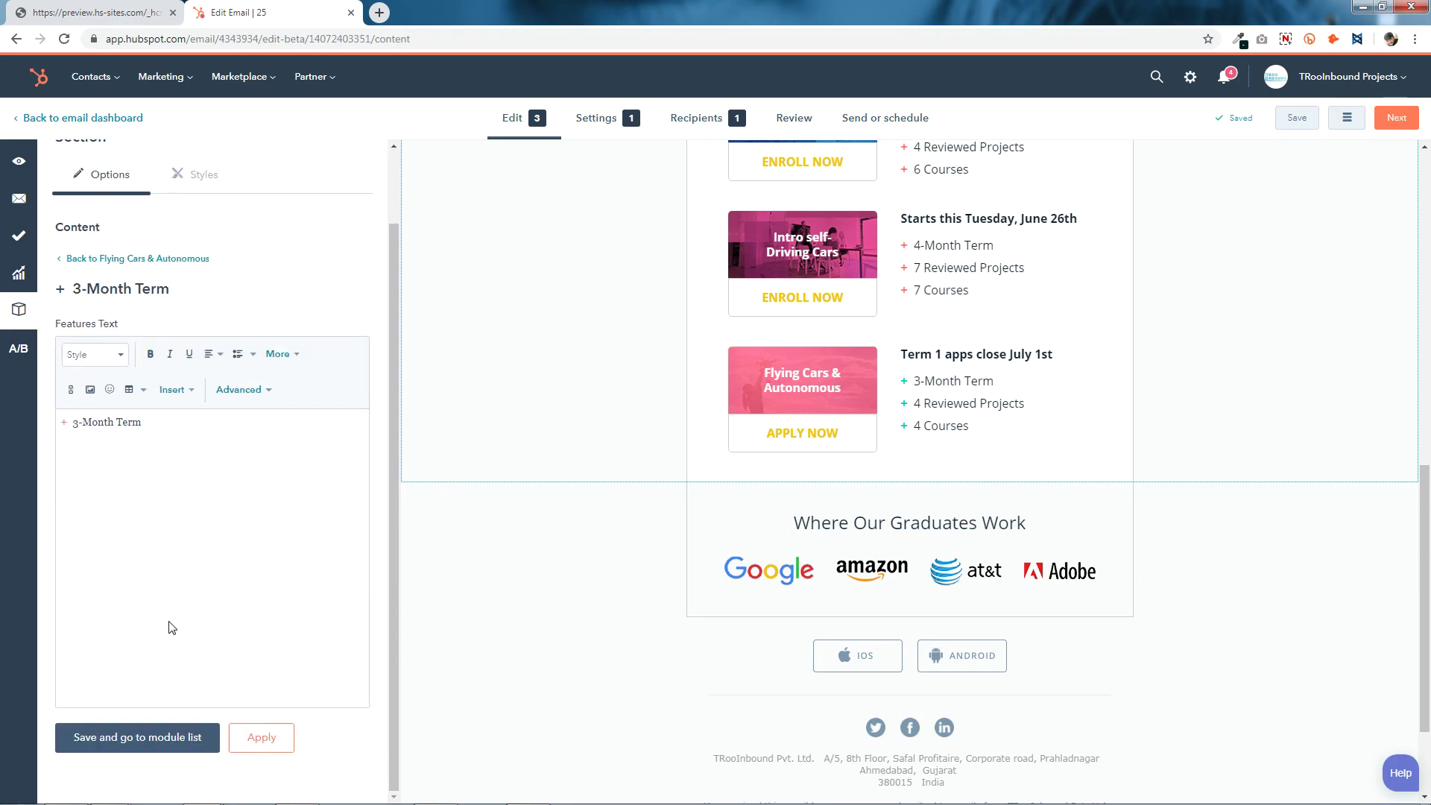
left_click(128, 259)
- Set the text colour of the plus sign before 4 Reviewed Projects to ff6e69 and return to the Flying Cars & Autonomous item
scroll(195, 510, "down", 10)
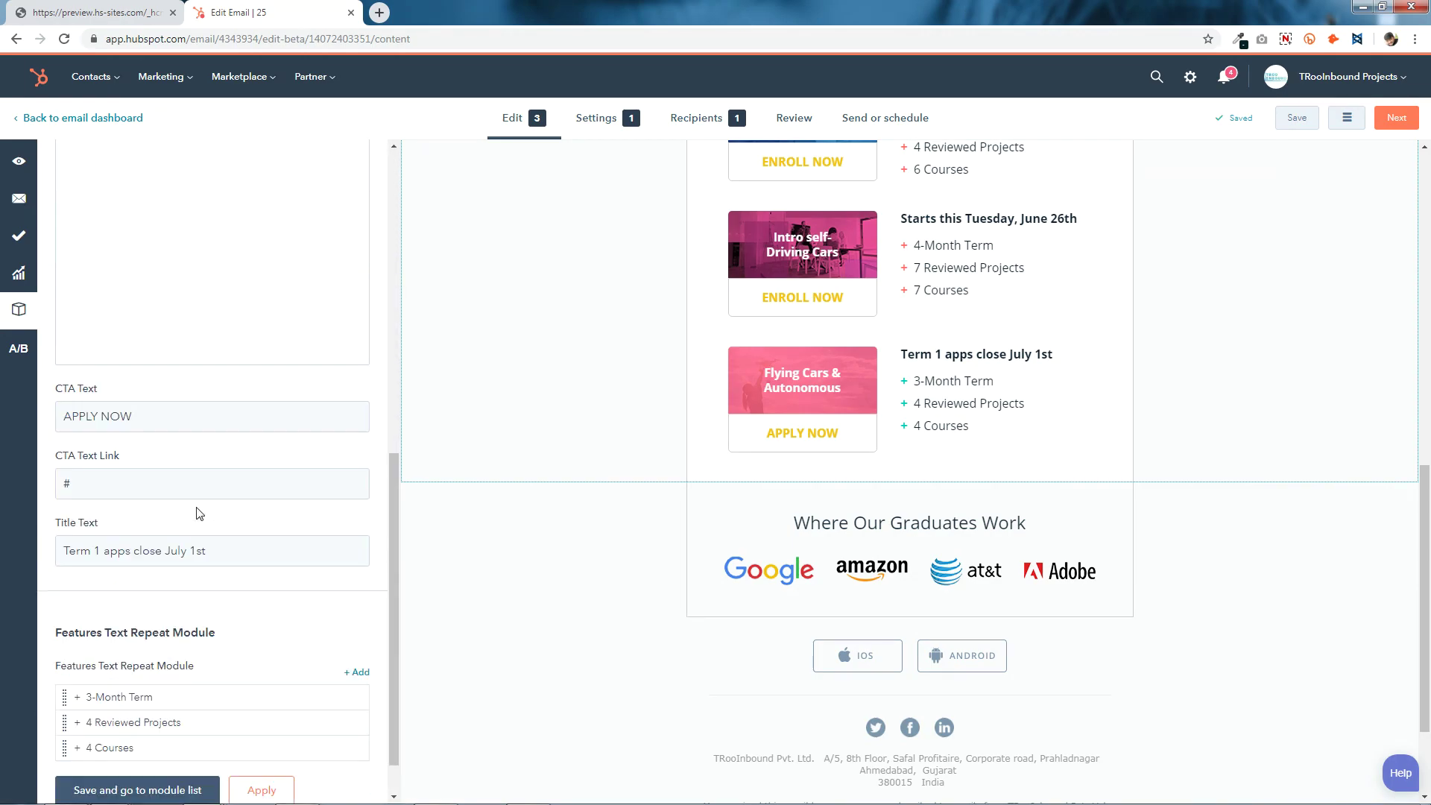
left_click(304, 669)
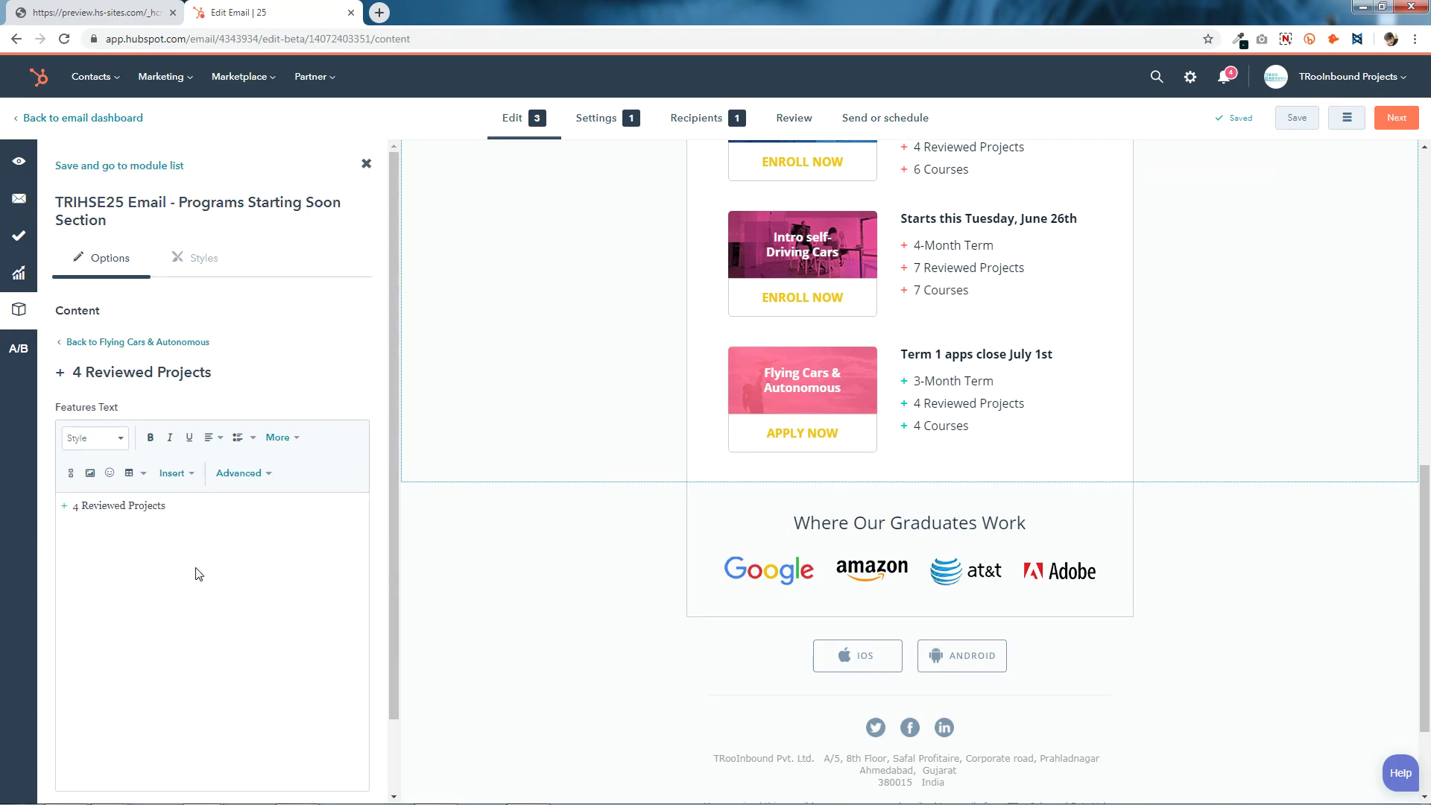
left_click_drag(69, 505, 60, 505)
left_click(276, 441)
left_click(282, 474)
left_click(433, 512)
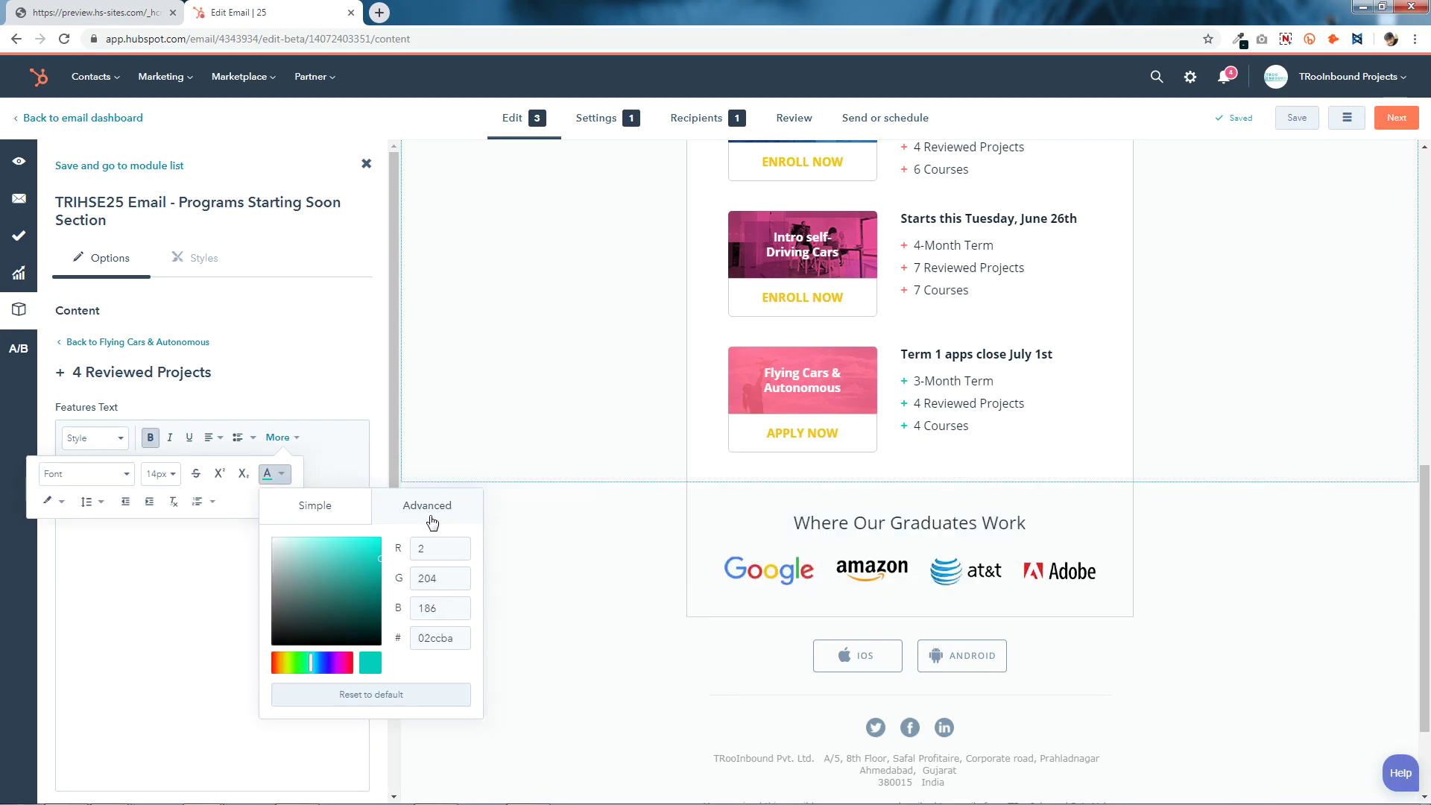
left_click(461, 640)
right_click(462, 640)
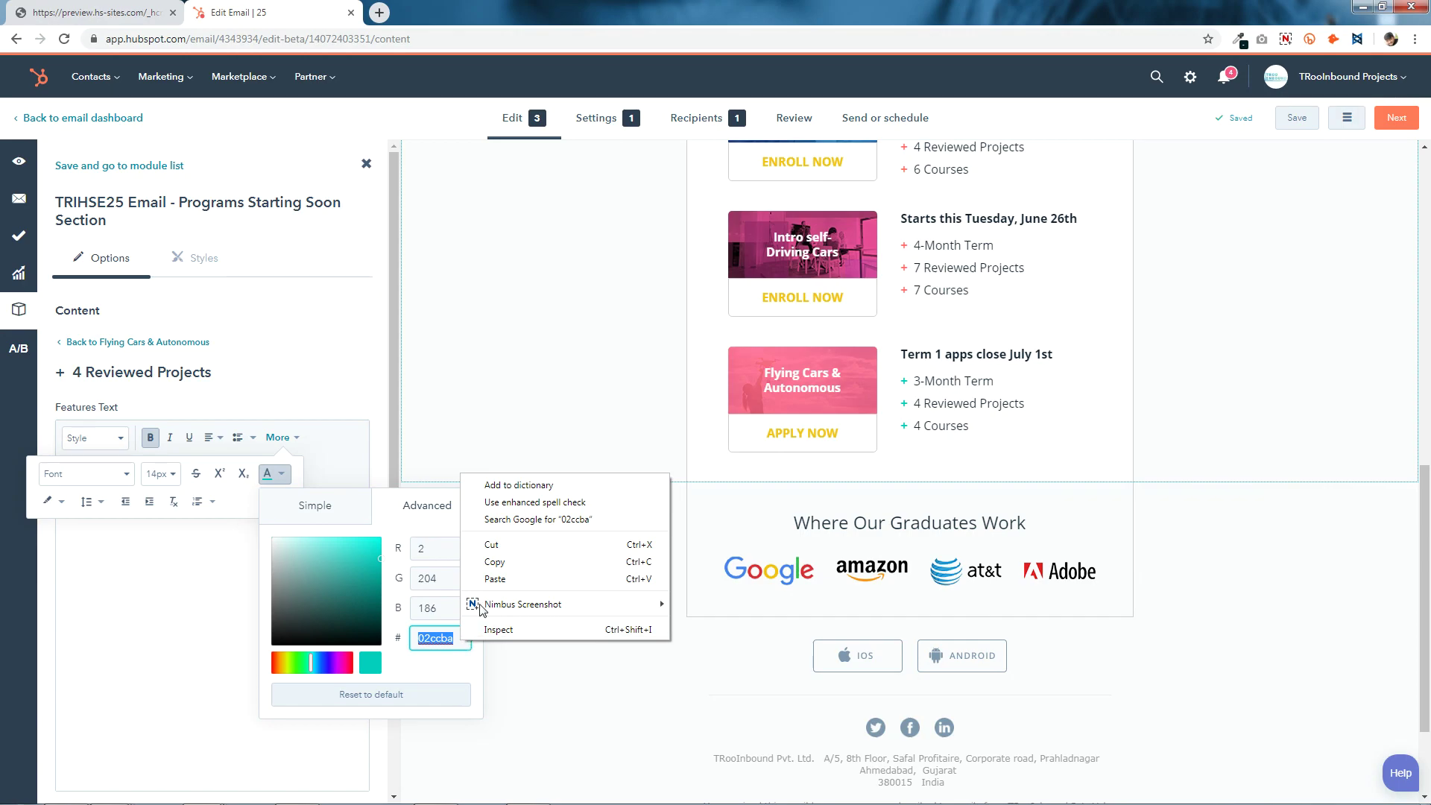
left_click(493, 580)
left_click(198, 631)
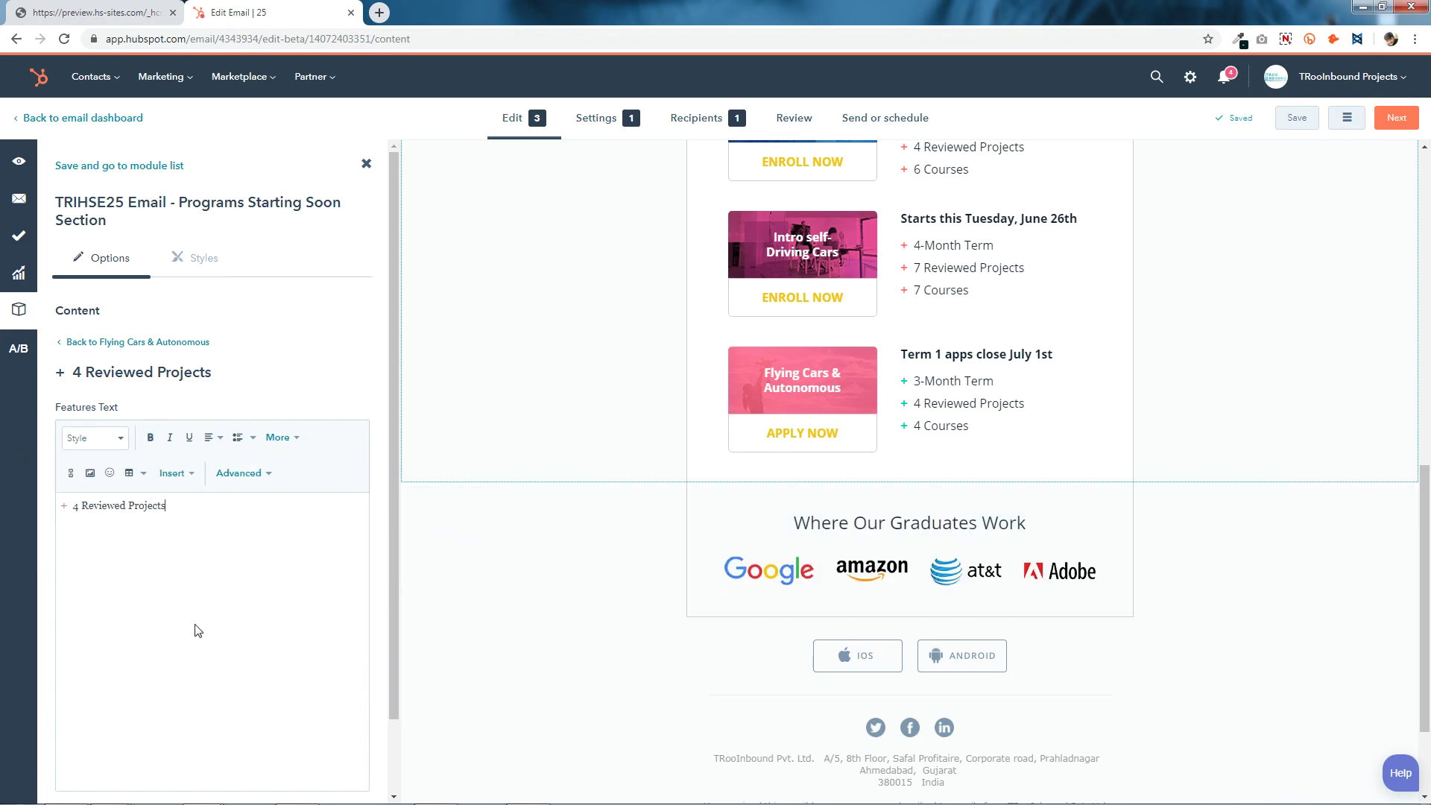
left_click(137, 343)
- Set the text colour of the plus sign before 4 Courses to ff6e69 and save back to the module list
scroll(192, 527, "down", 10)
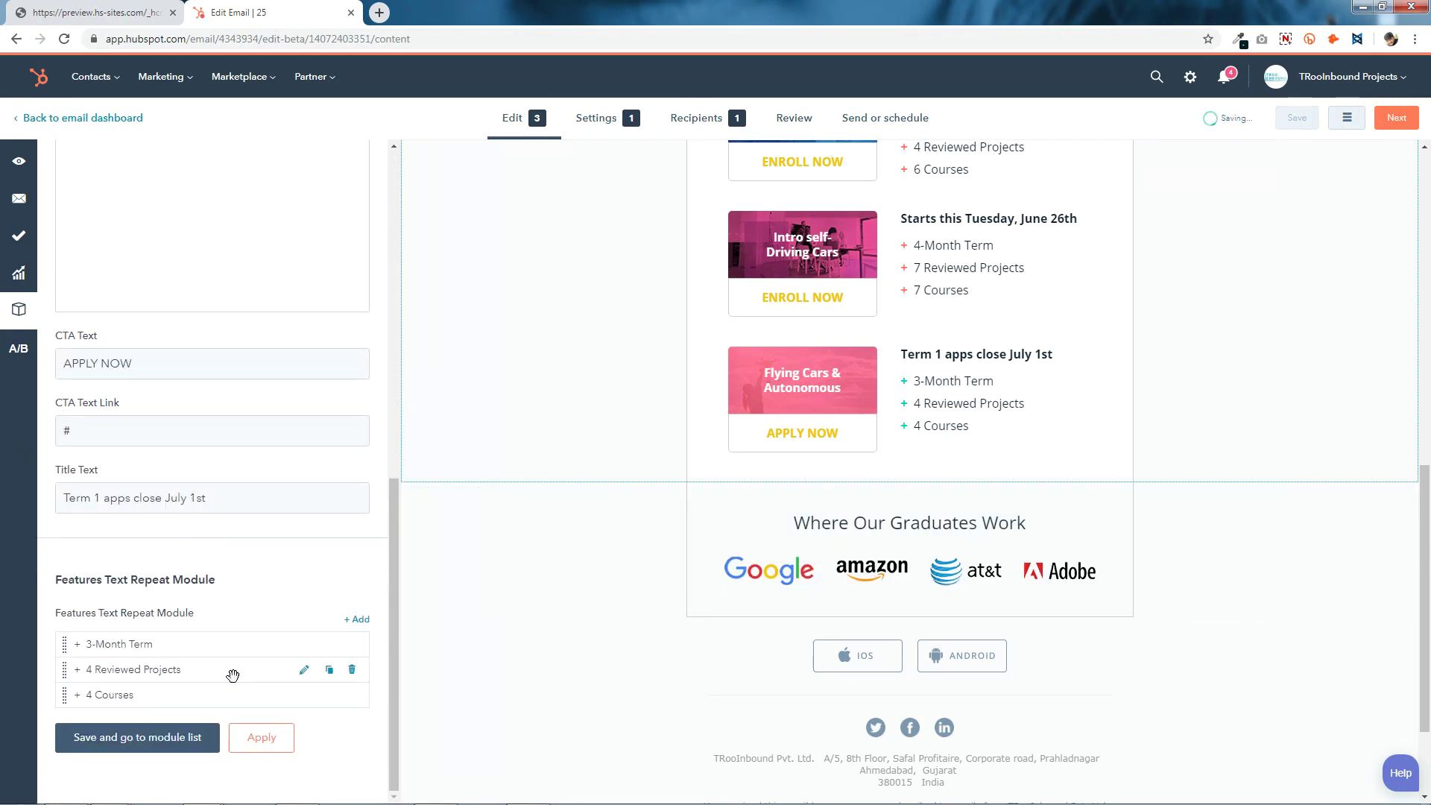
left_click(304, 694)
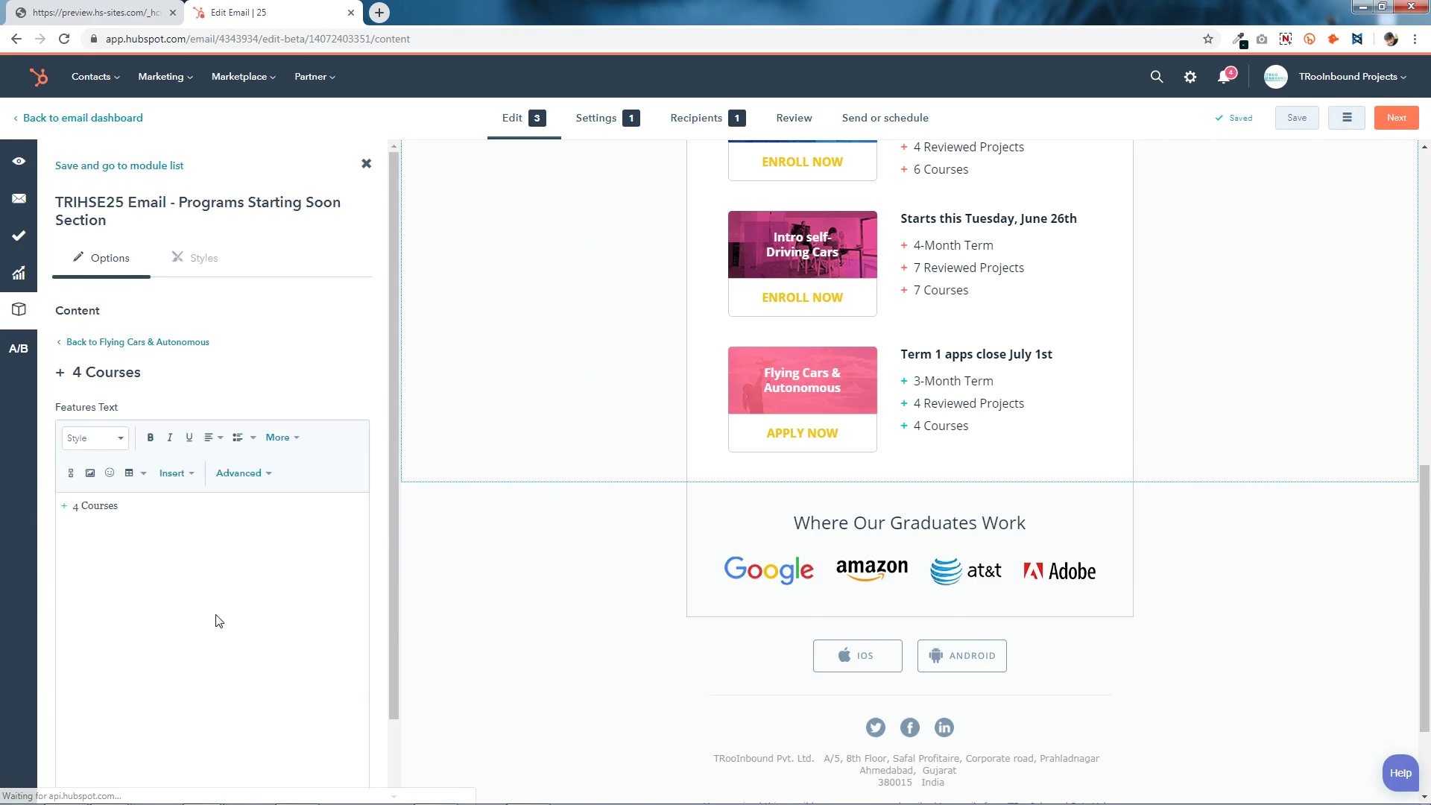
left_click_drag(73, 509, 61, 506)
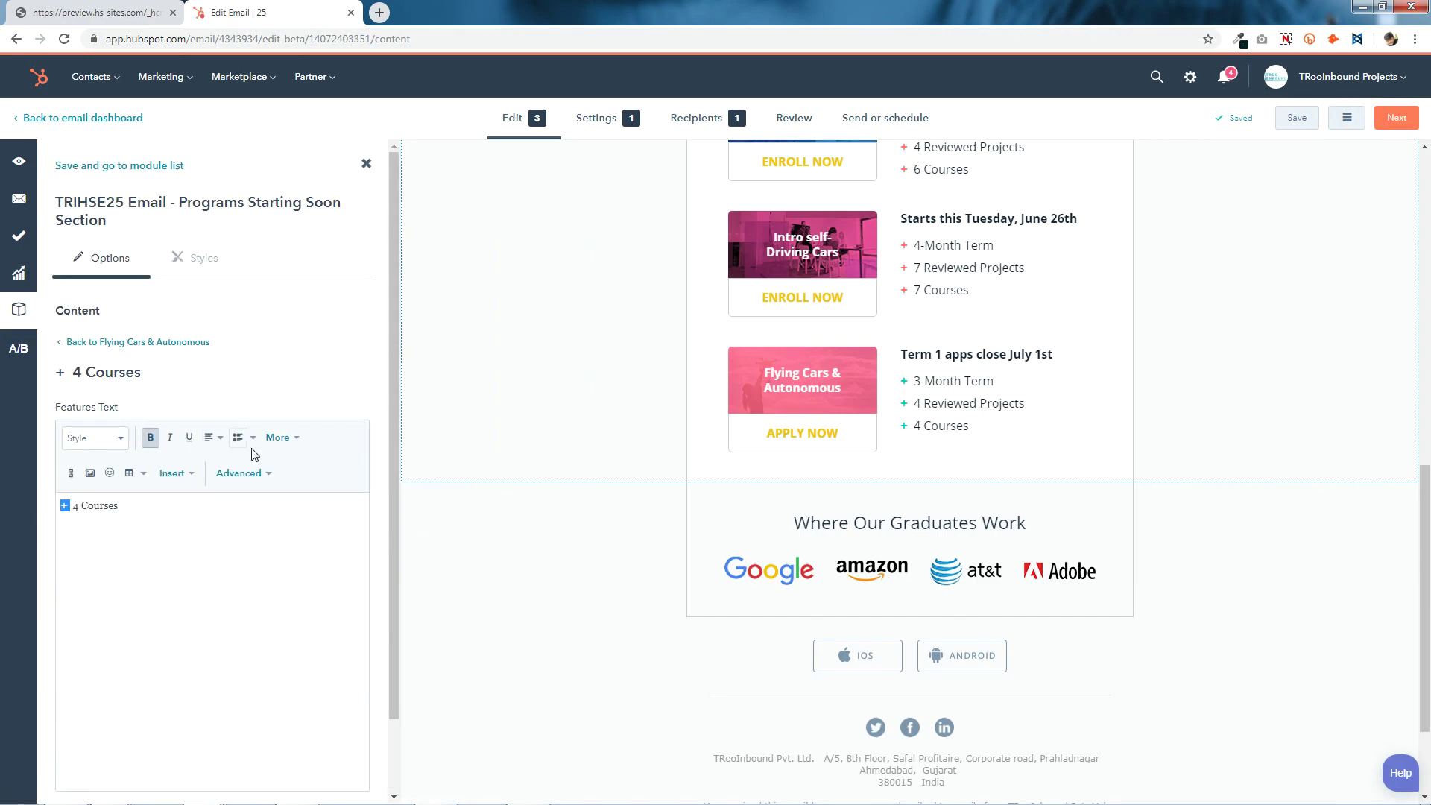
left_click(278, 437)
left_click(268, 474)
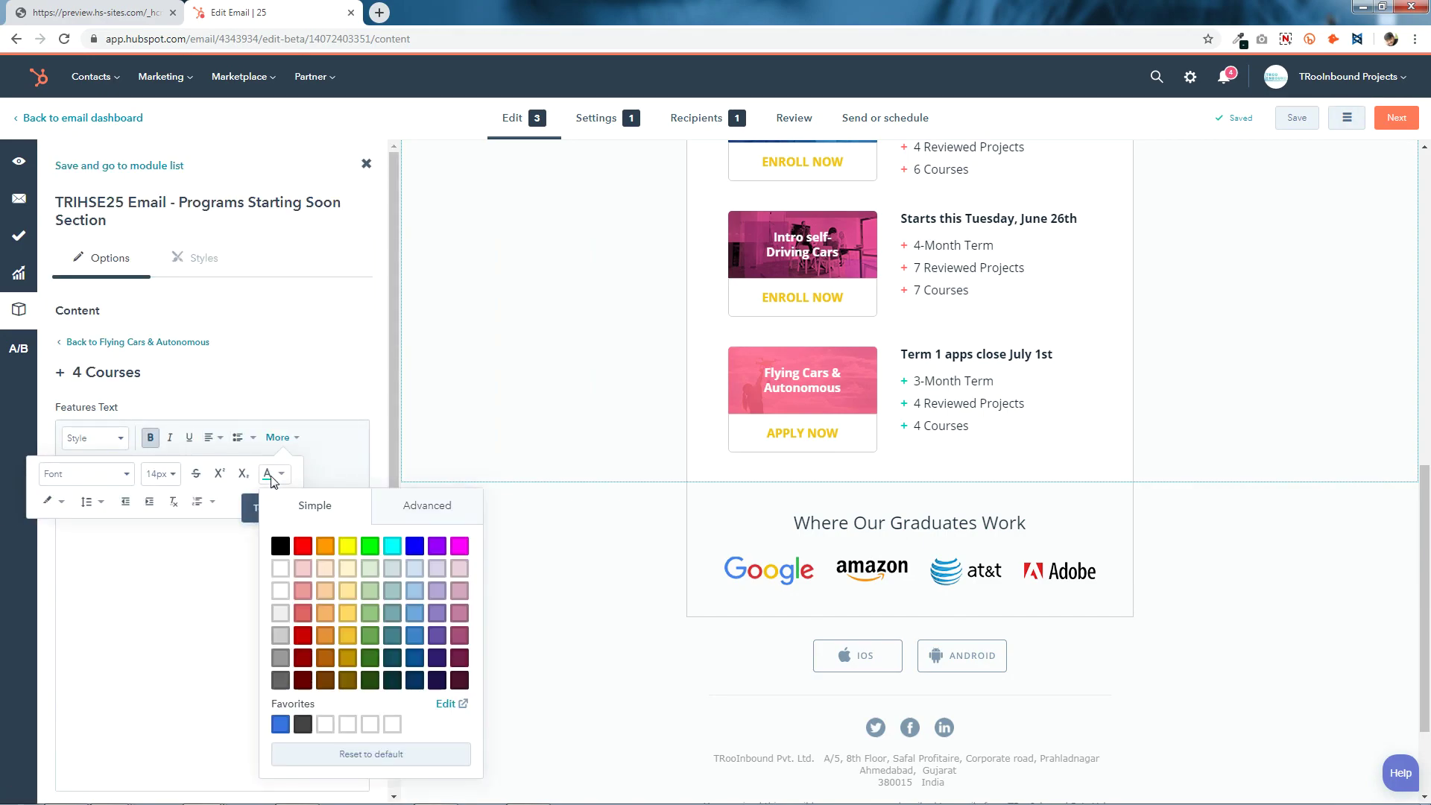
left_click(408, 505)
double_click(464, 640)
right_click(463, 639)
left_click(485, 581)
left_click(128, 649)
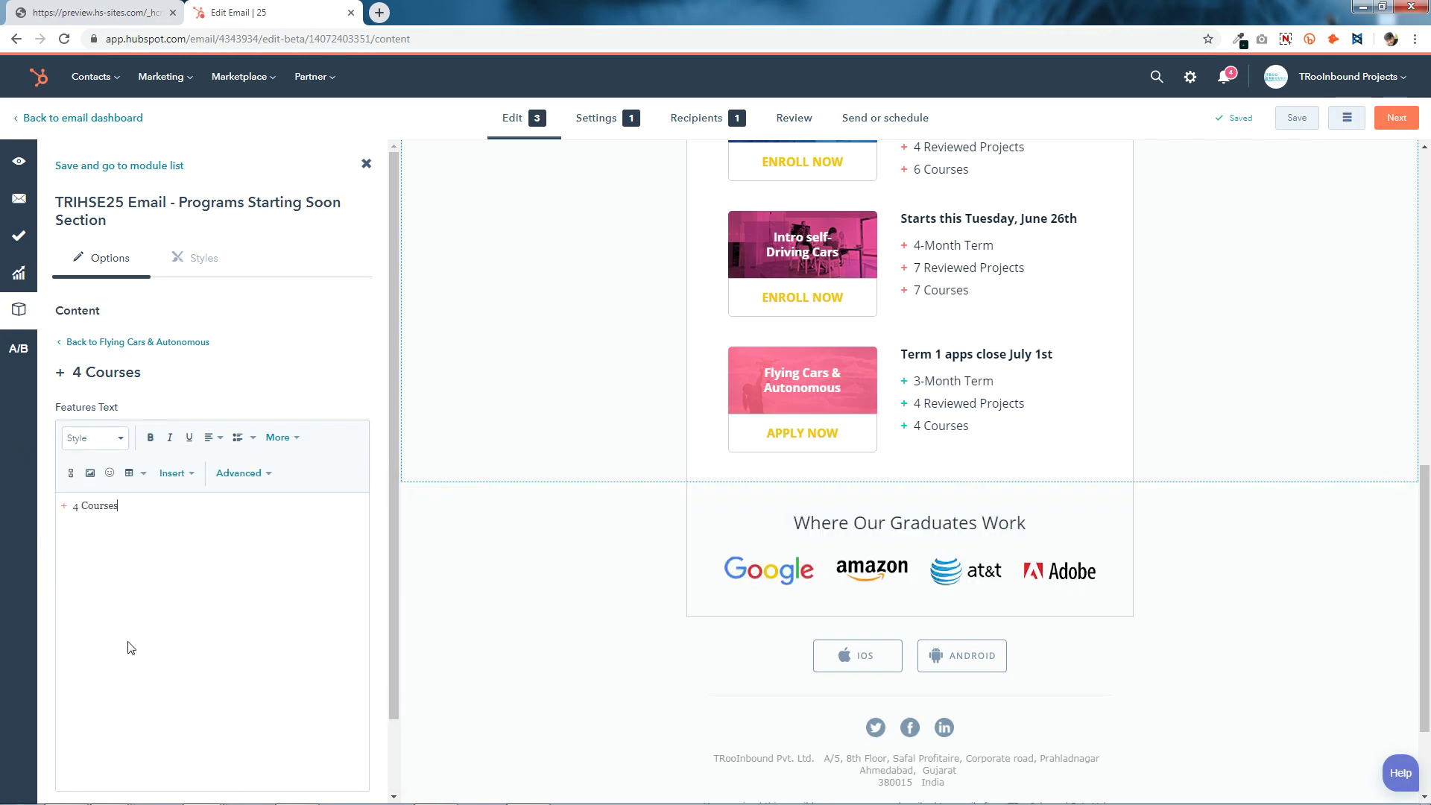
scroll(150, 640, "down", 2)
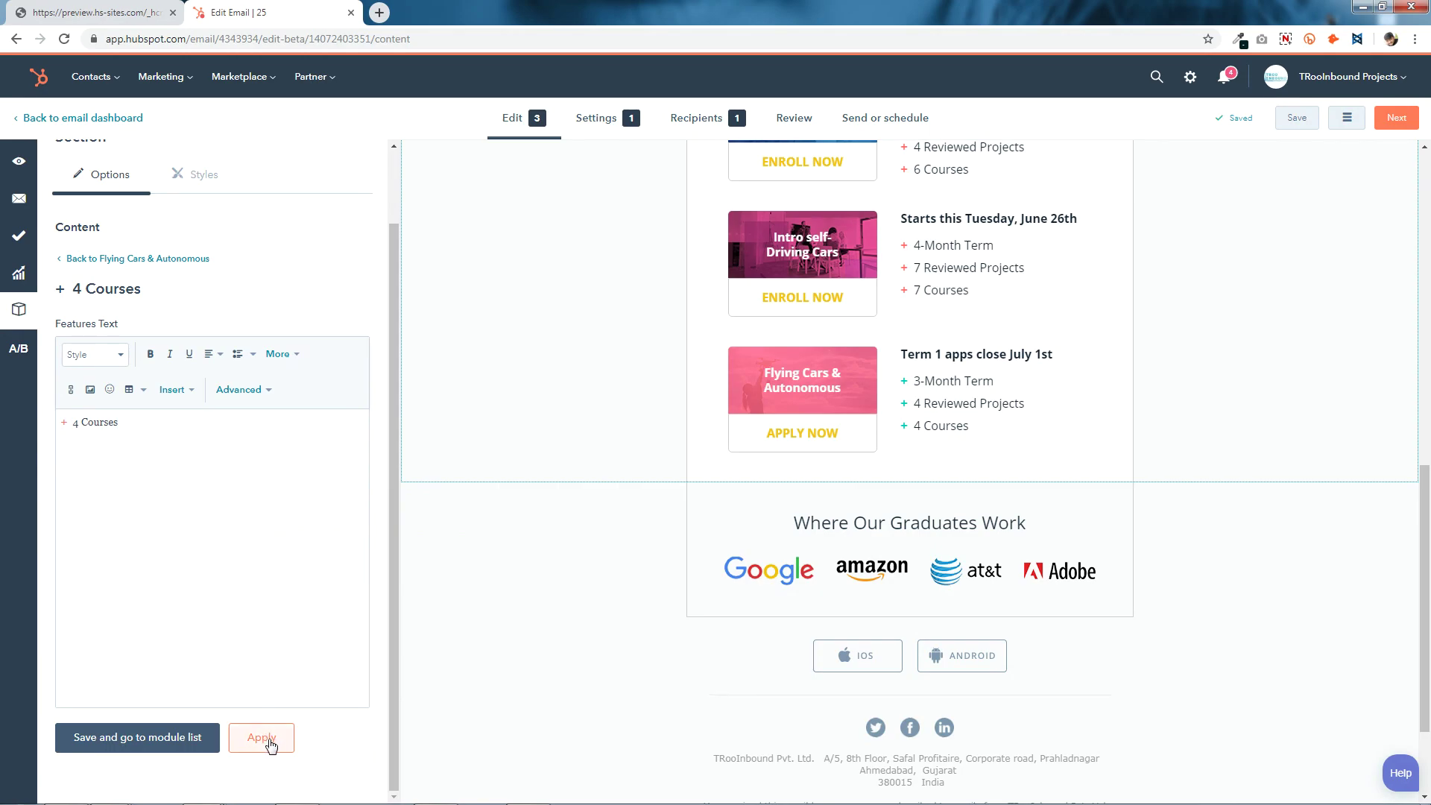
left_click(191, 740)
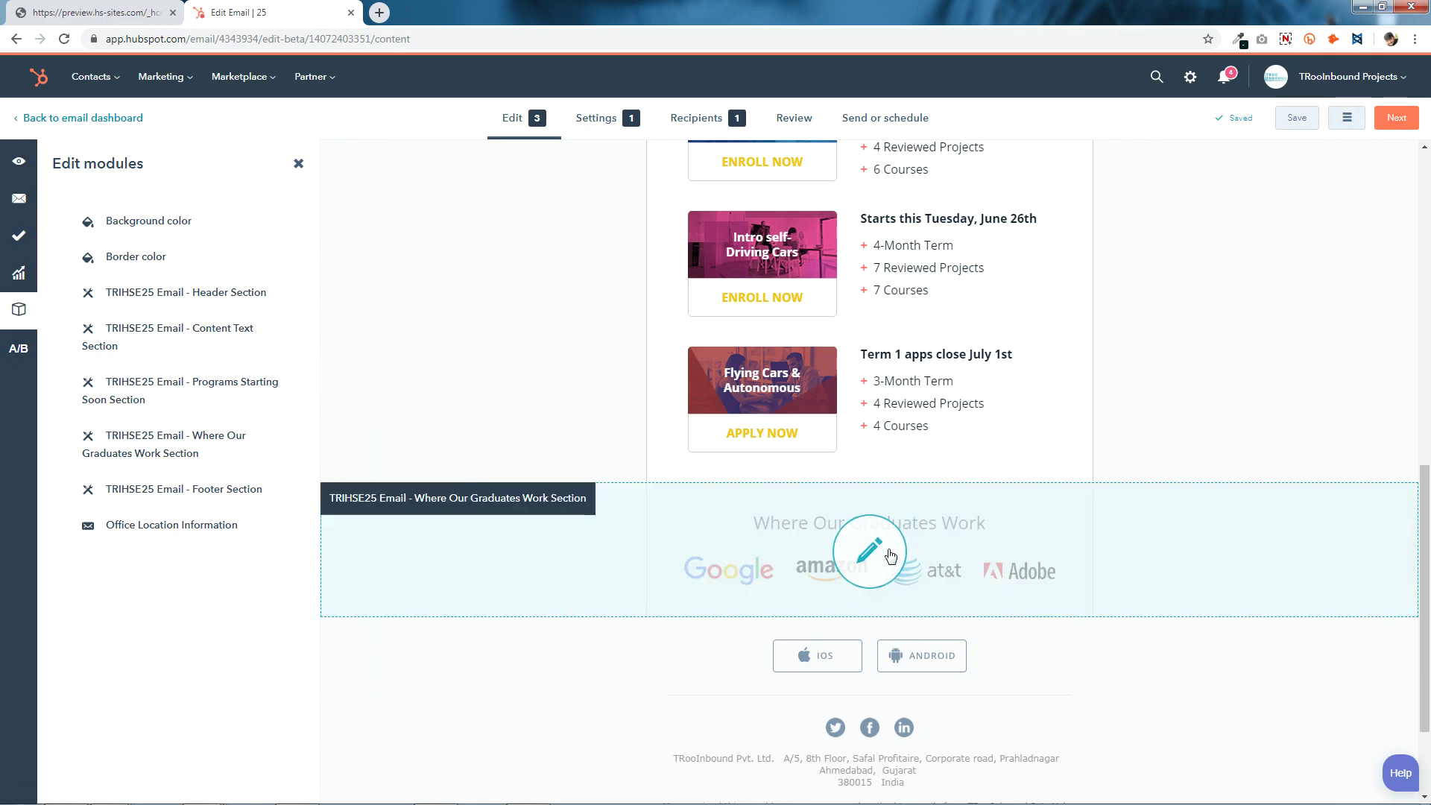
- Hide the Where Our Graduates Work section and save back to the module list
left_click(870, 552)
left_click(162, 365)
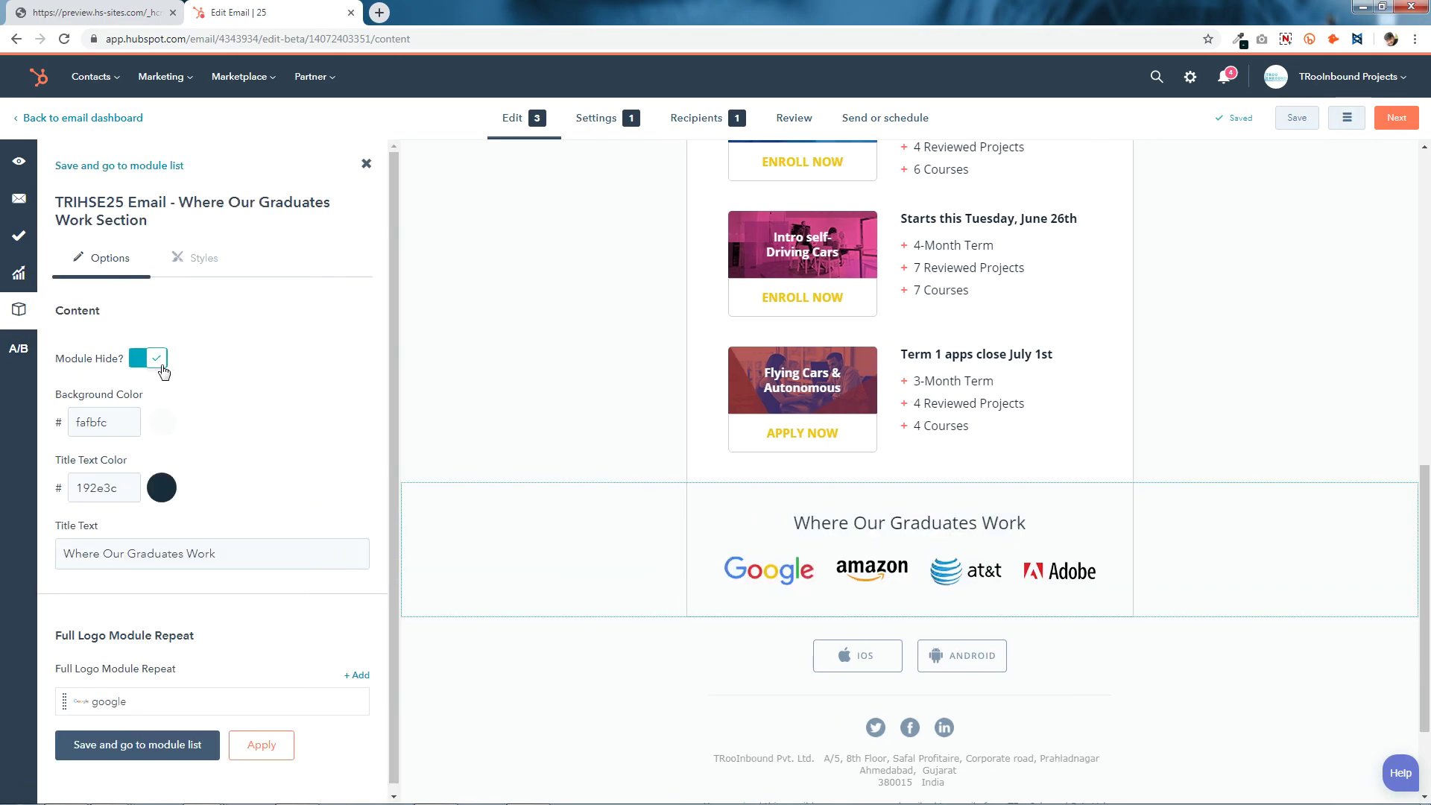
left_click(199, 737)
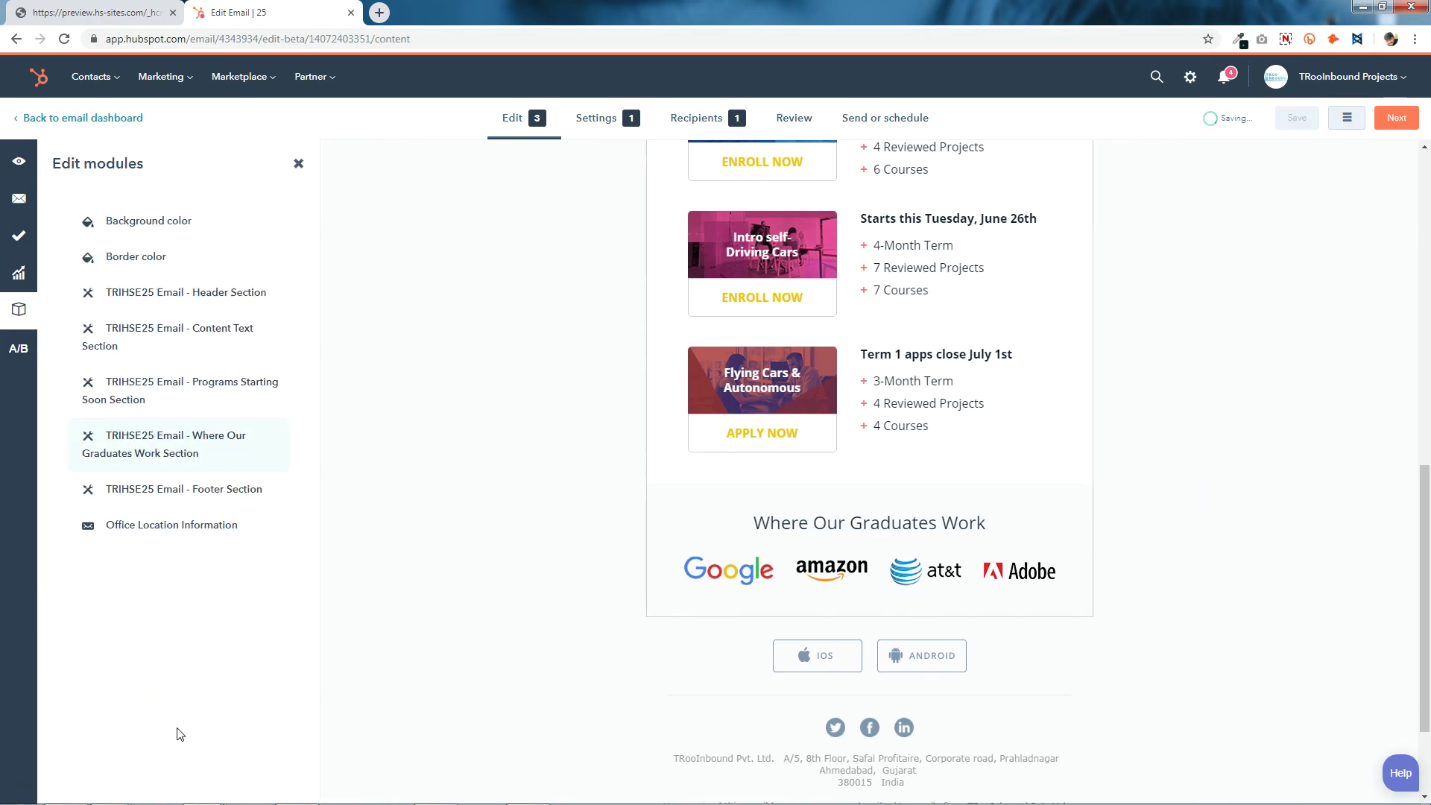
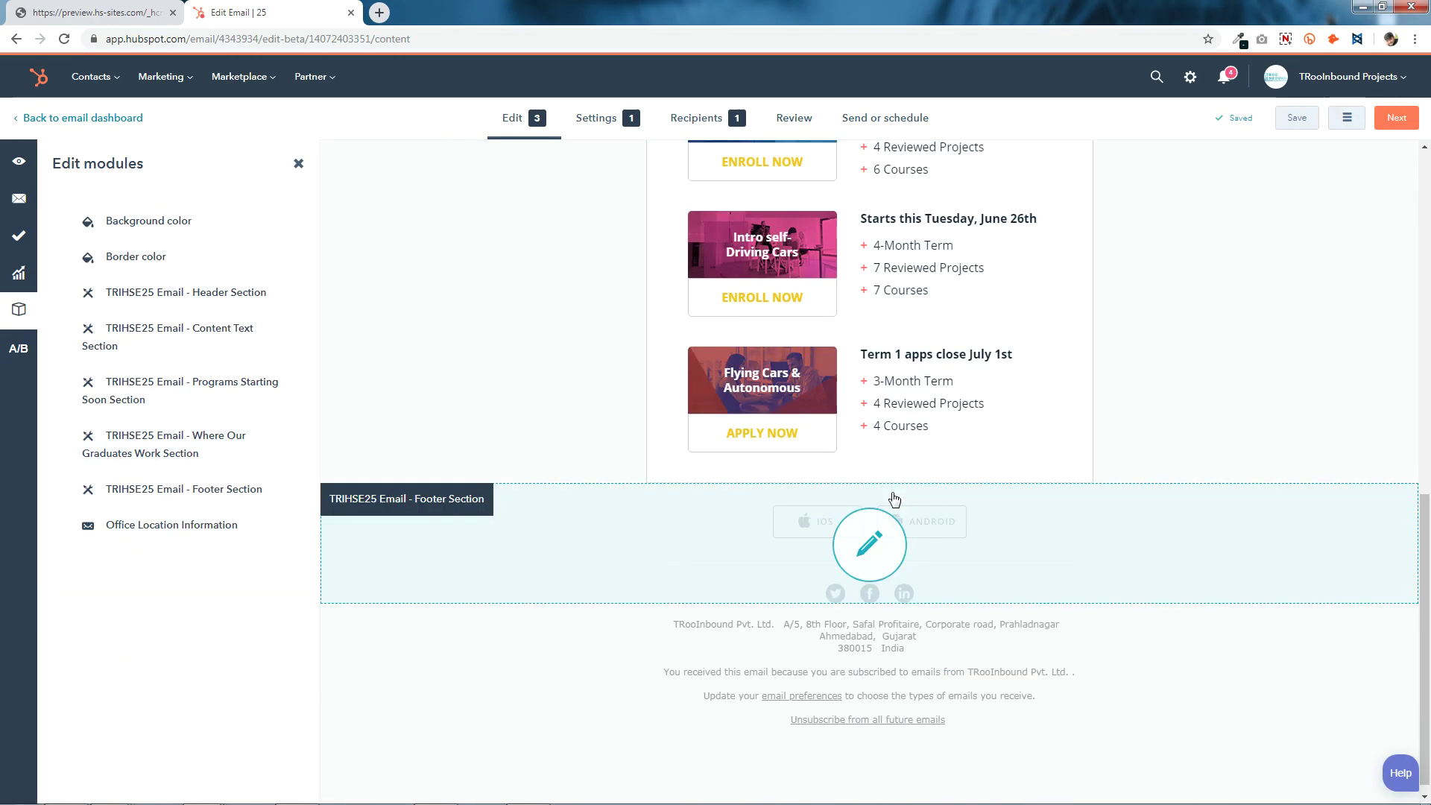
- Turn off hiding for the Where Our Graduates Work section and save back to the module list
left_click(243, 422)
left_click(142, 361)
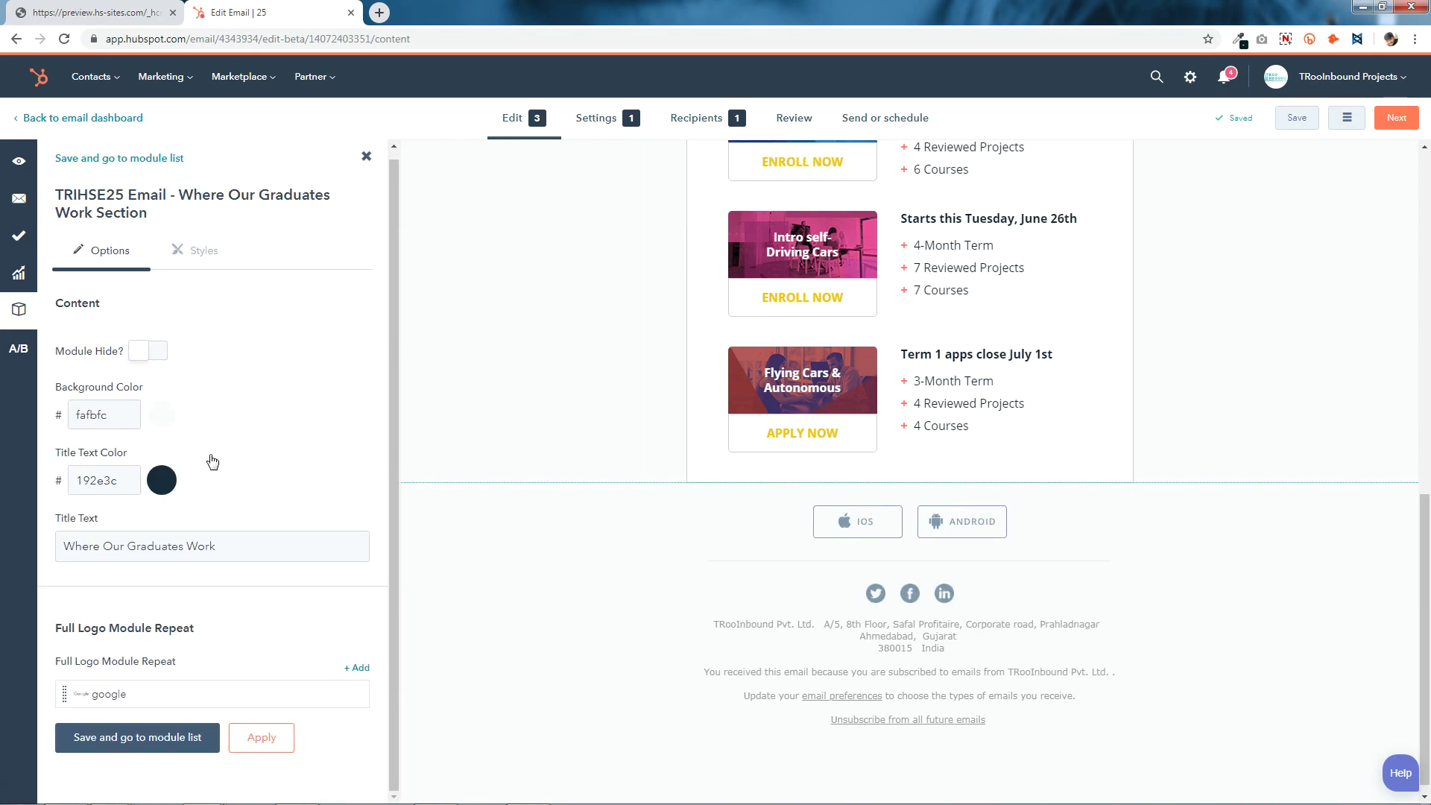
left_click(197, 738)
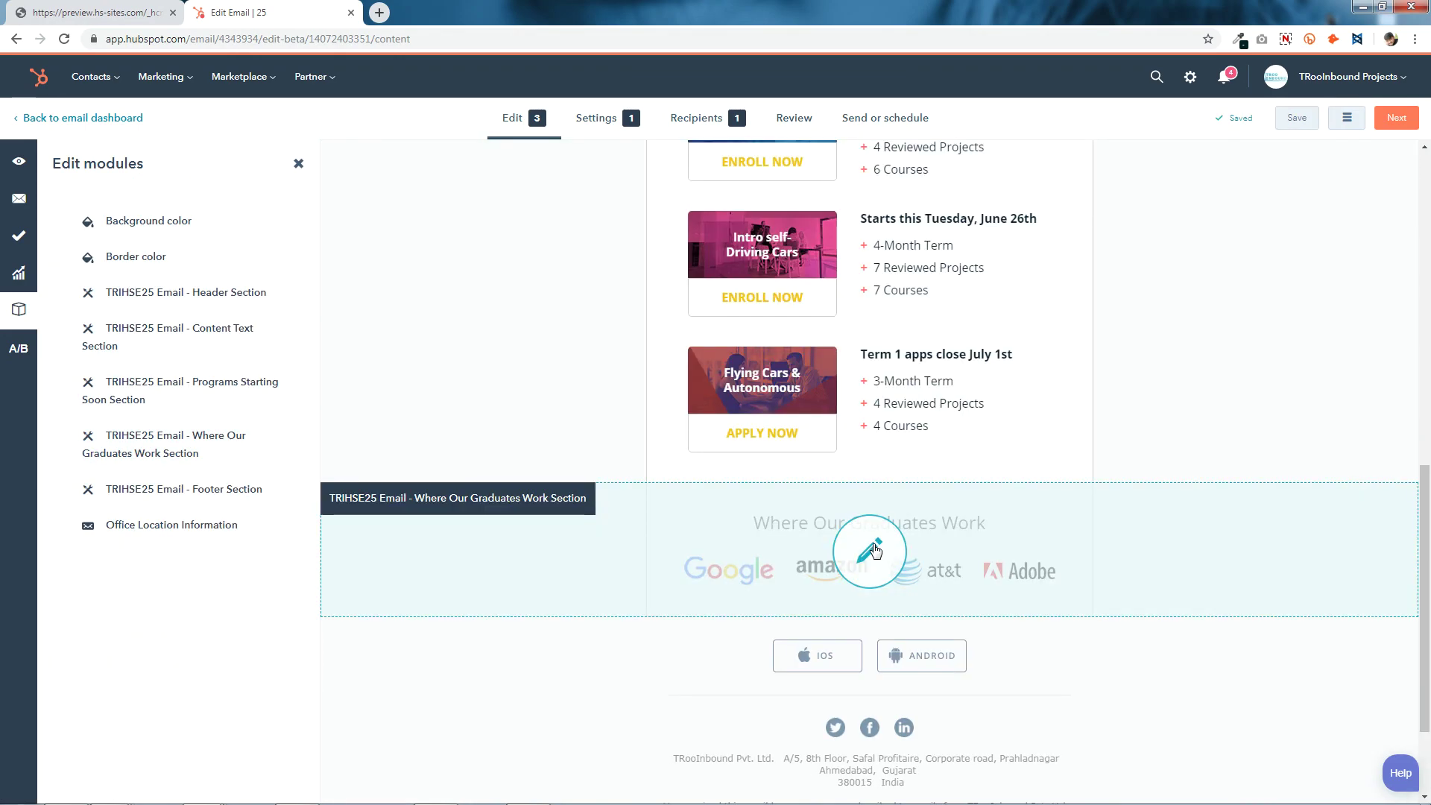
- Set the Where Our Graduates Work section's background color to f9f9f9, copied from the E - 25.txt notes in Notepad
left_click(875, 550)
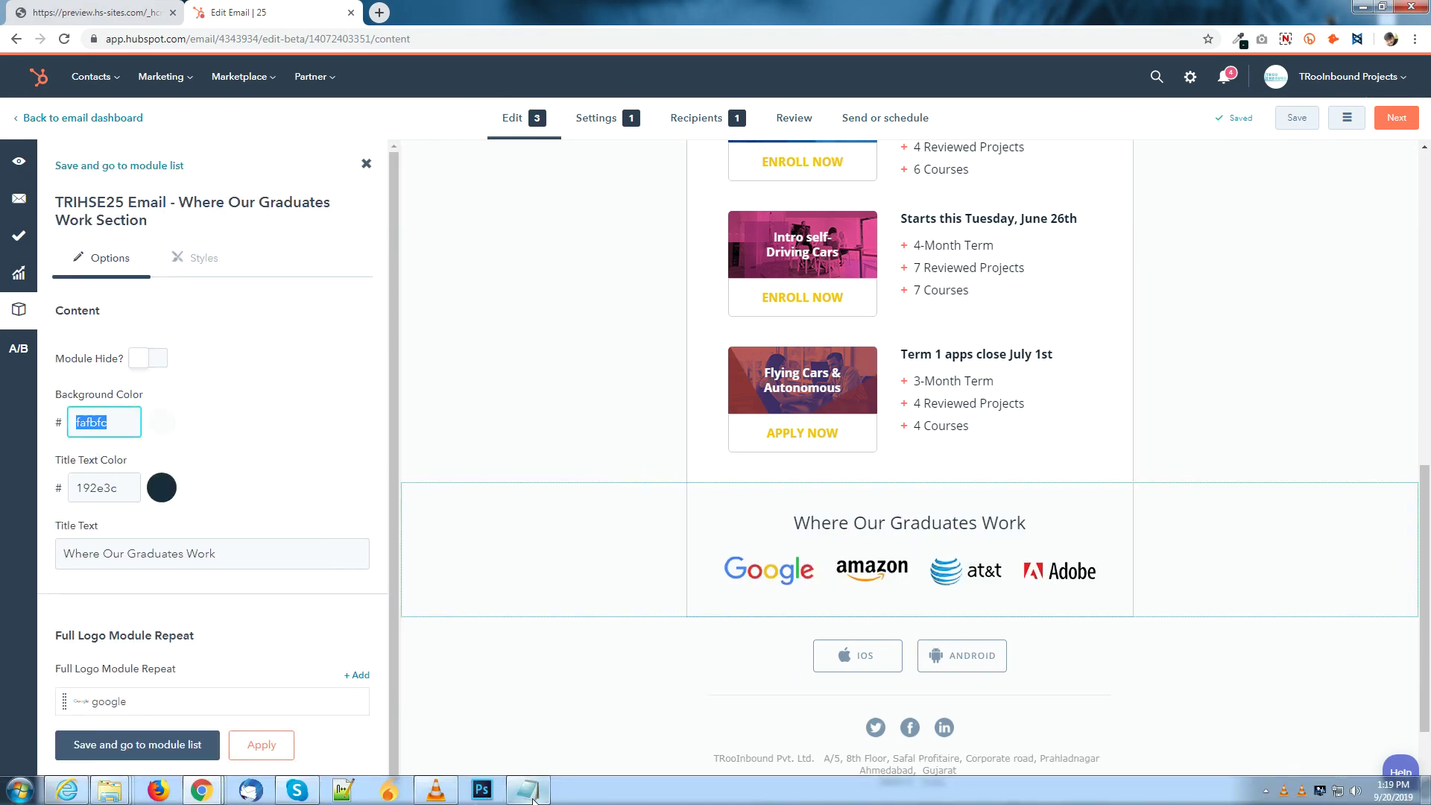
left_click(530, 793)
left_click_drag(988, 342, 1046, 343)
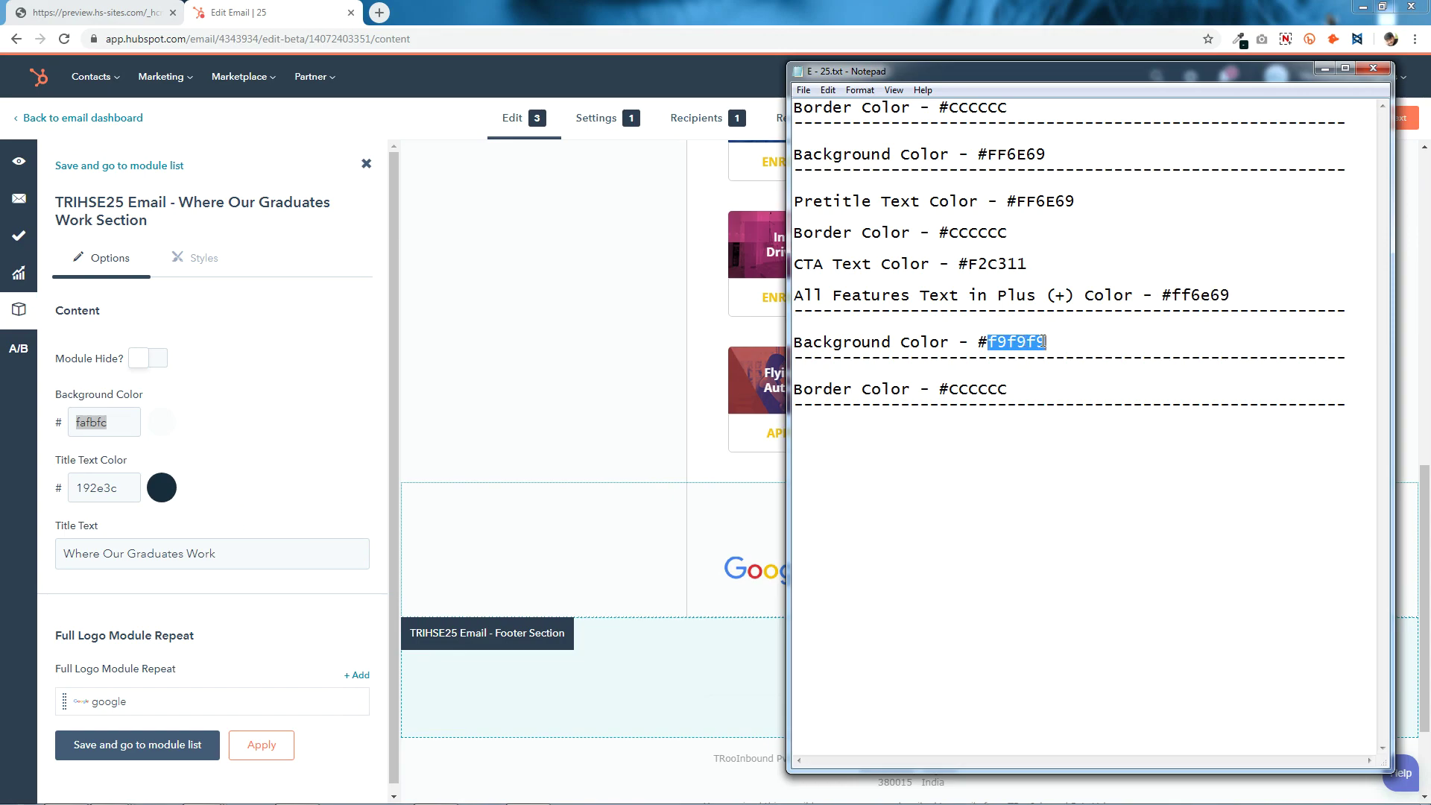
right_click(1032, 342)
left_click(1068, 388)
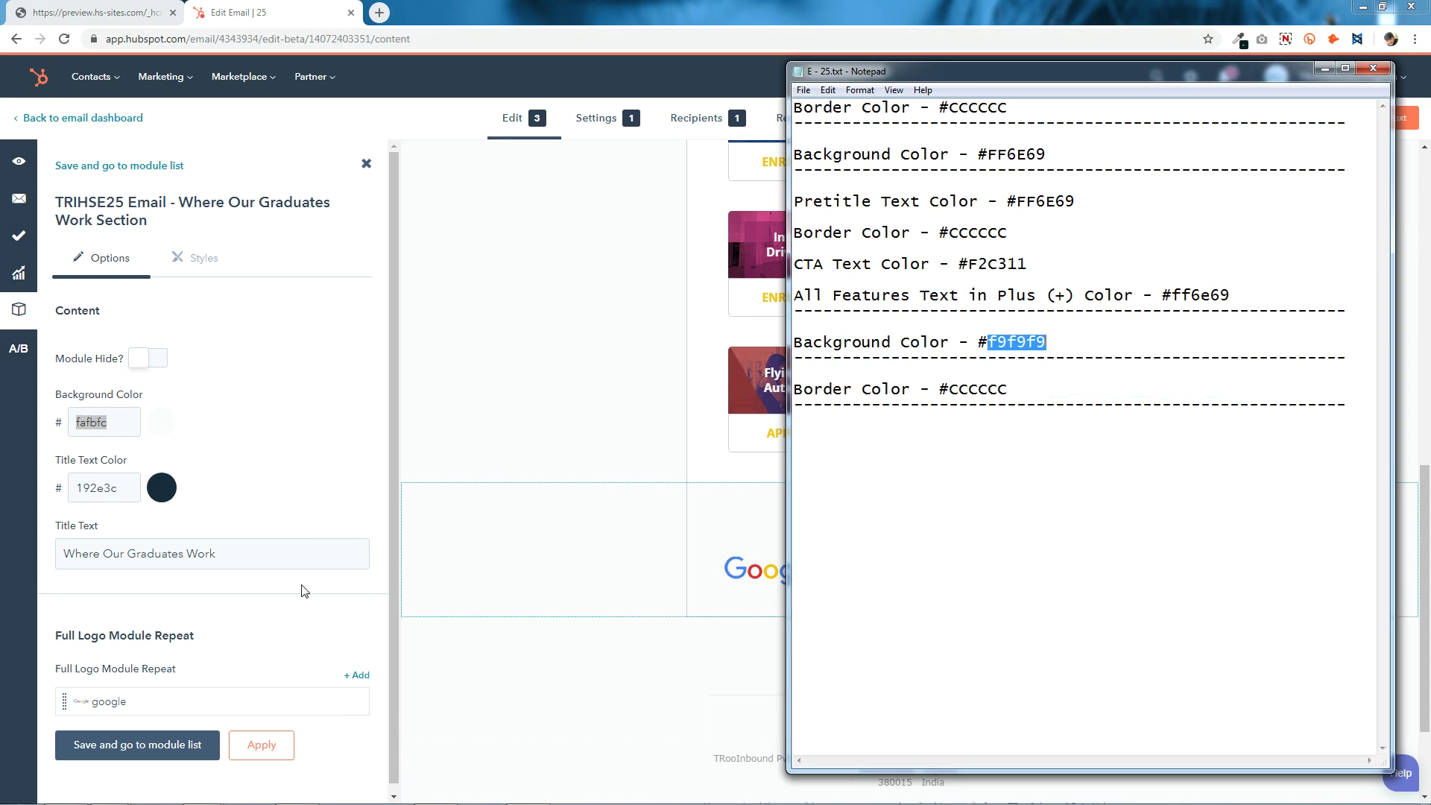
left_click(117, 474)
double_click(92, 421)
right_click(92, 422)
left_click(166, 468)
key("ctrl+v")
left_click(210, 411)
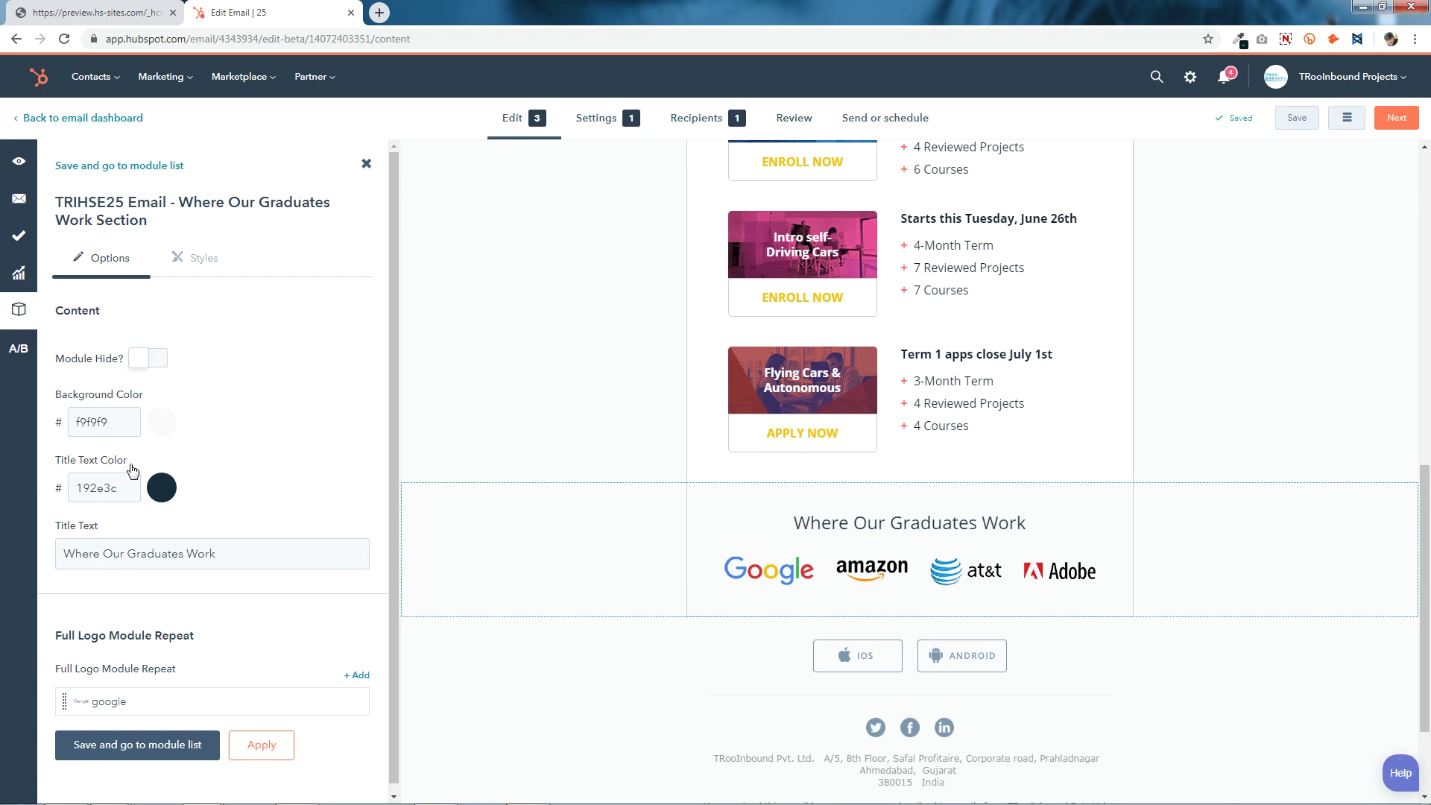
- Check the Where Our Graduates Work section's title text colour and title text, and save the section back to the module list
left_click(162, 489)
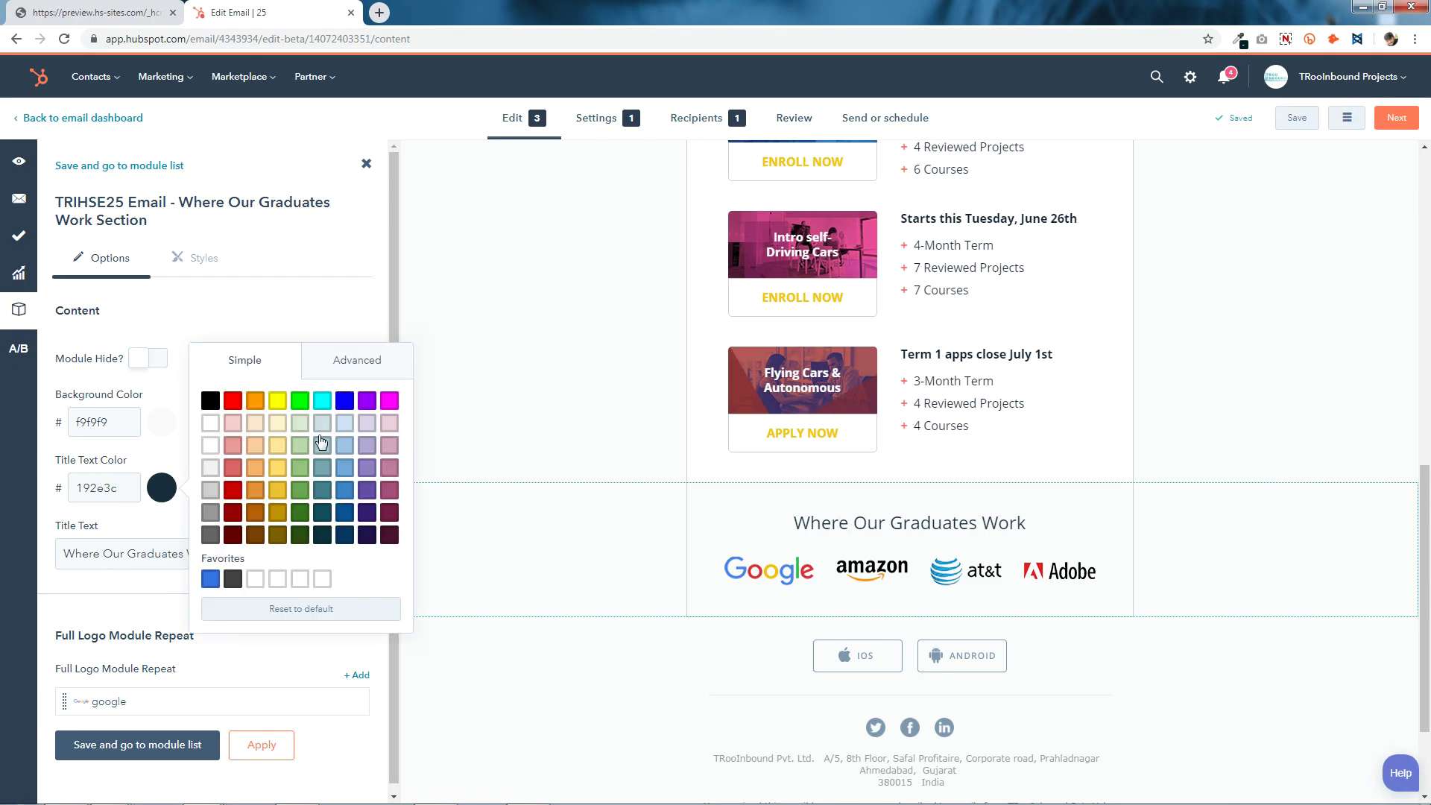
left_click(164, 495)
left_click_drag(281, 552, 2, 539)
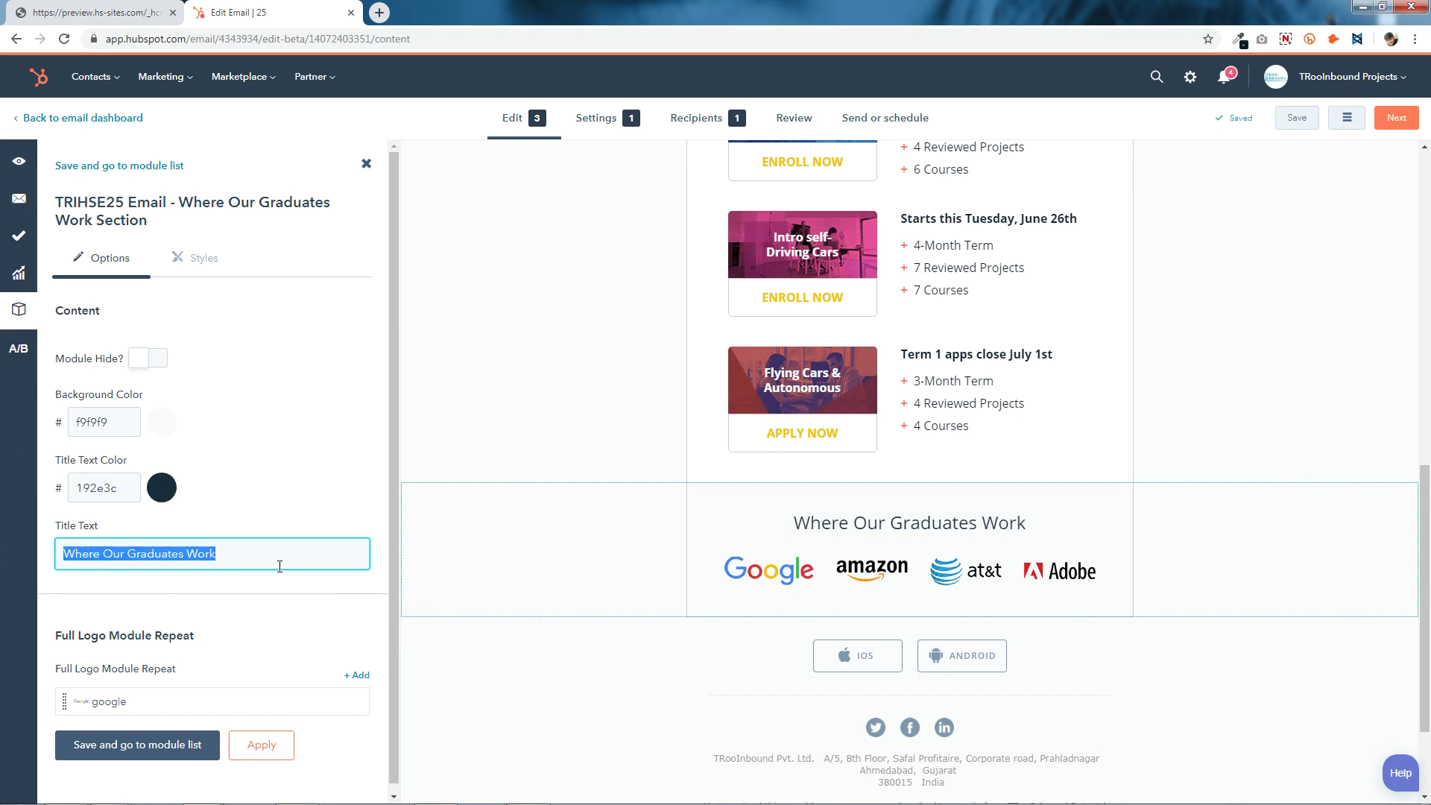
left_click(257, 752)
left_click(195, 748)
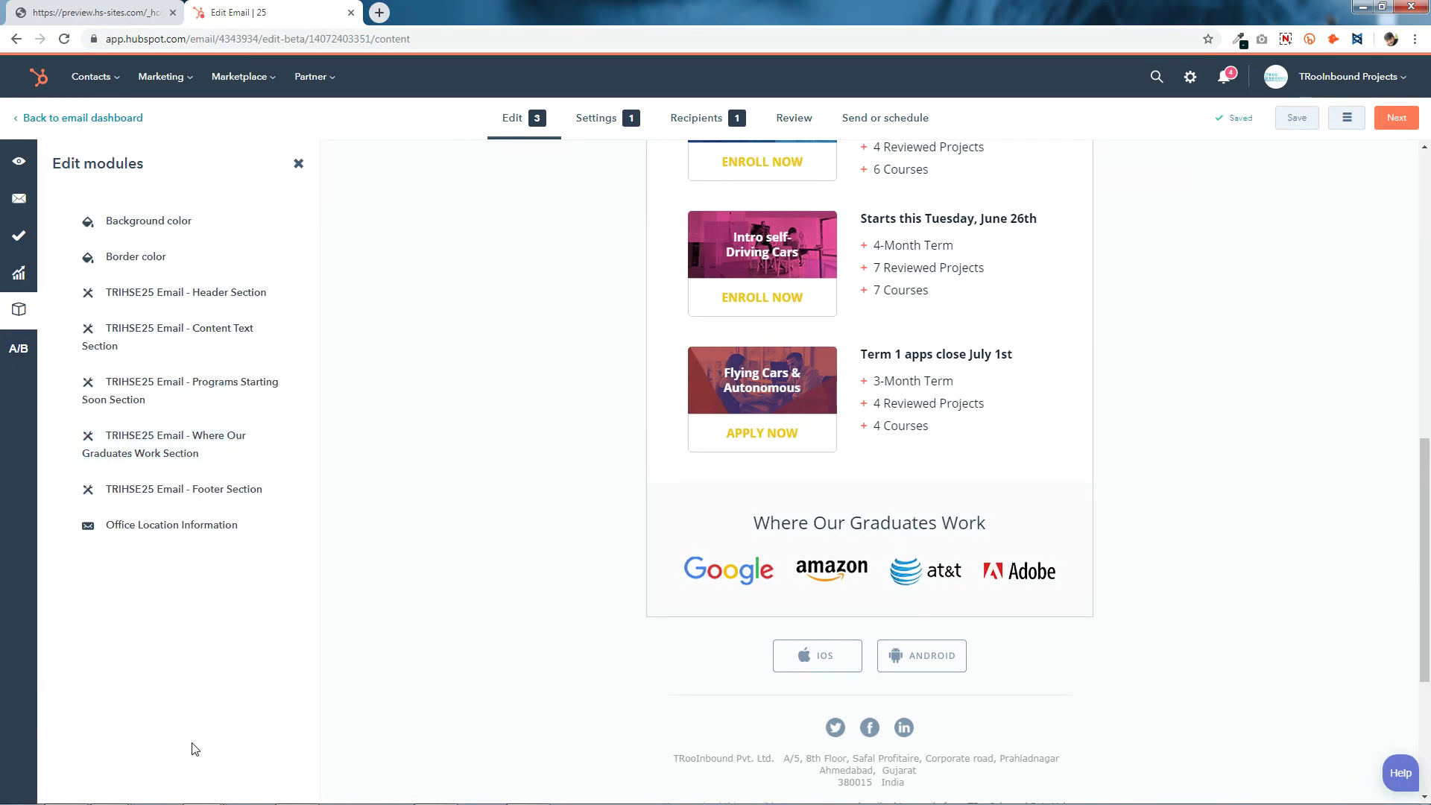
- Add two more logo items to the Full Logo Module Repeat list of the Where Our Graduates Work section
left_click(851, 544)
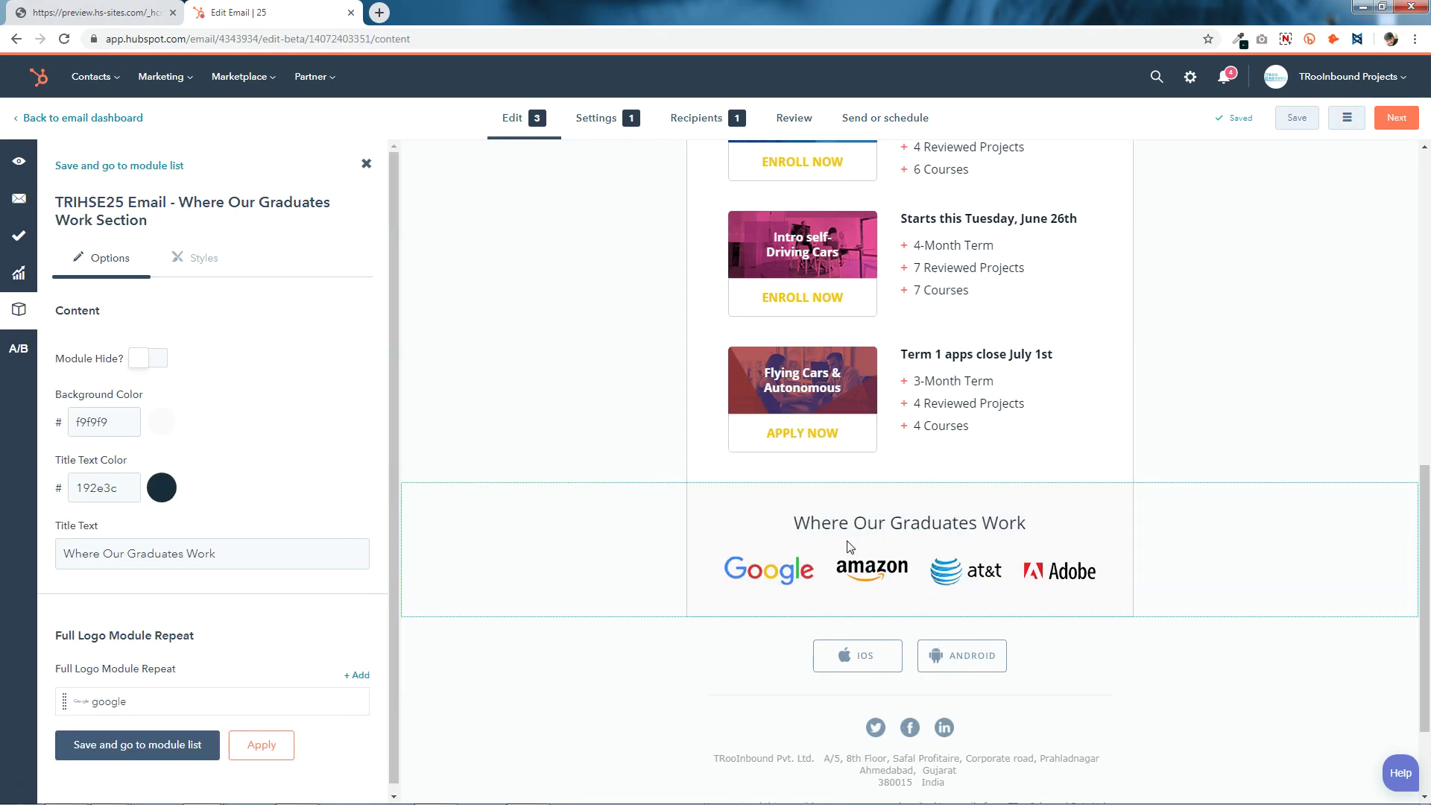
left_click(356, 668)
left_click(122, 342)
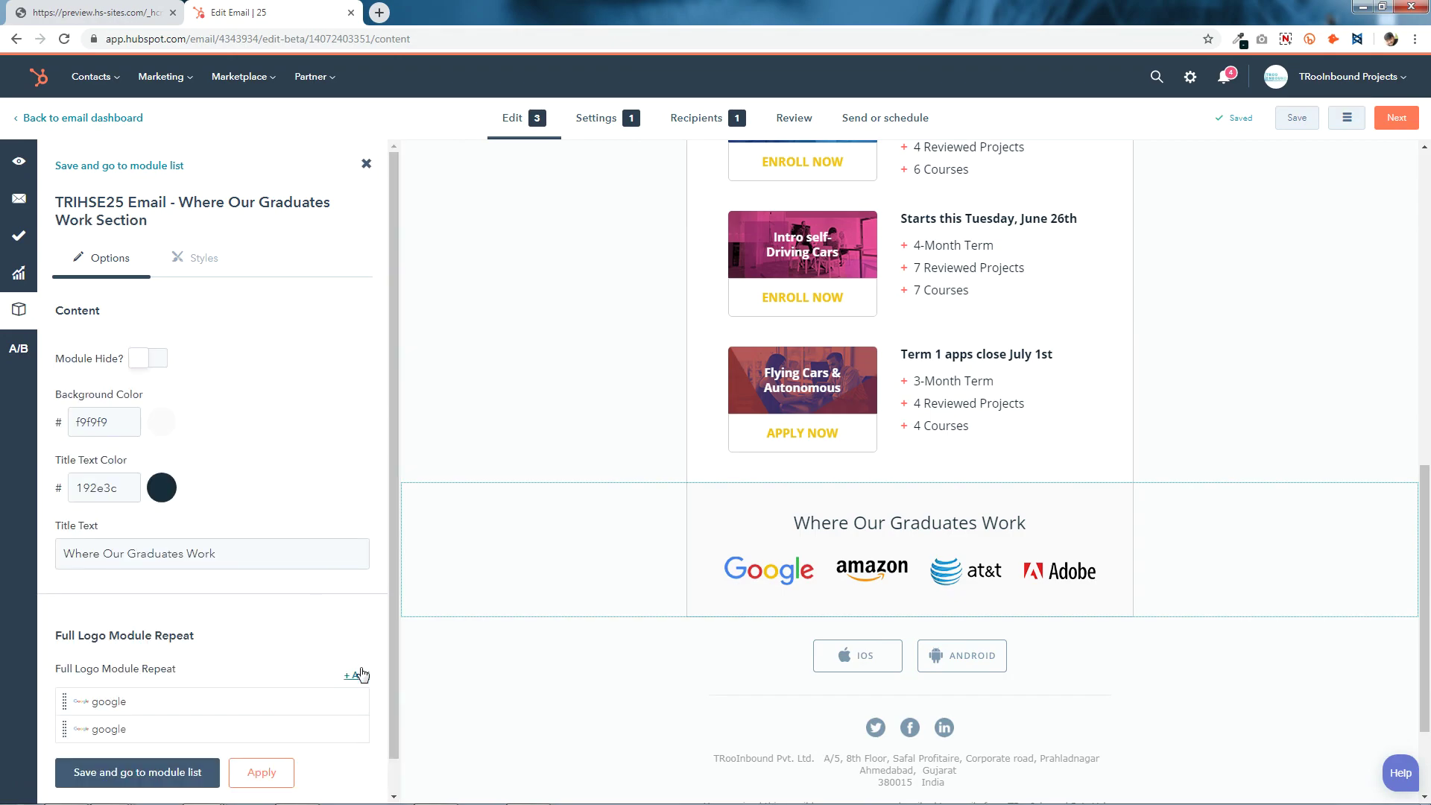
left_click(361, 685)
left_click(105, 338)
scroll(208, 550, "down", 2)
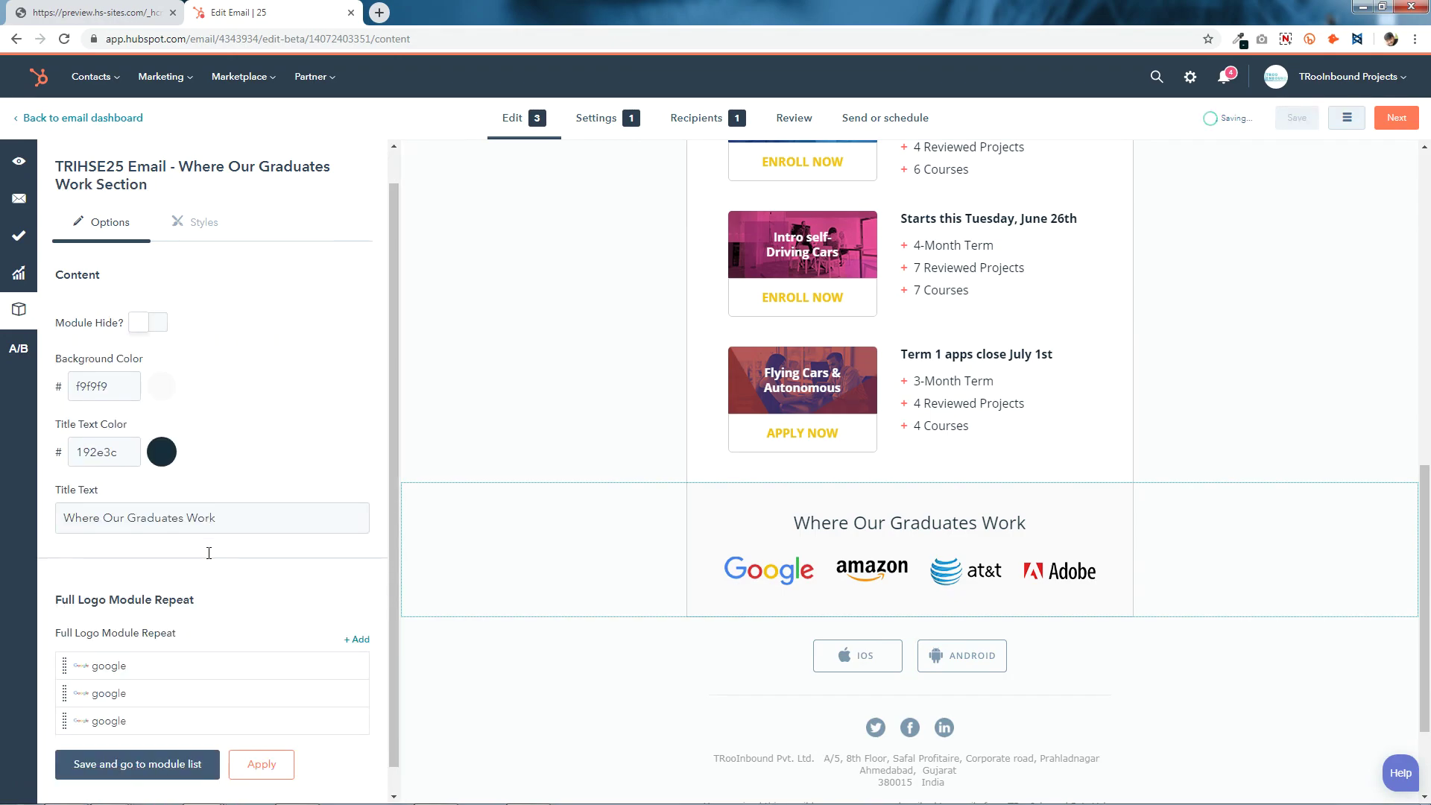
- Delete the two extra google rows from the Full Logo Module Repeat list of the Where Our Graduates Work section and save it
left_click(200, 742)
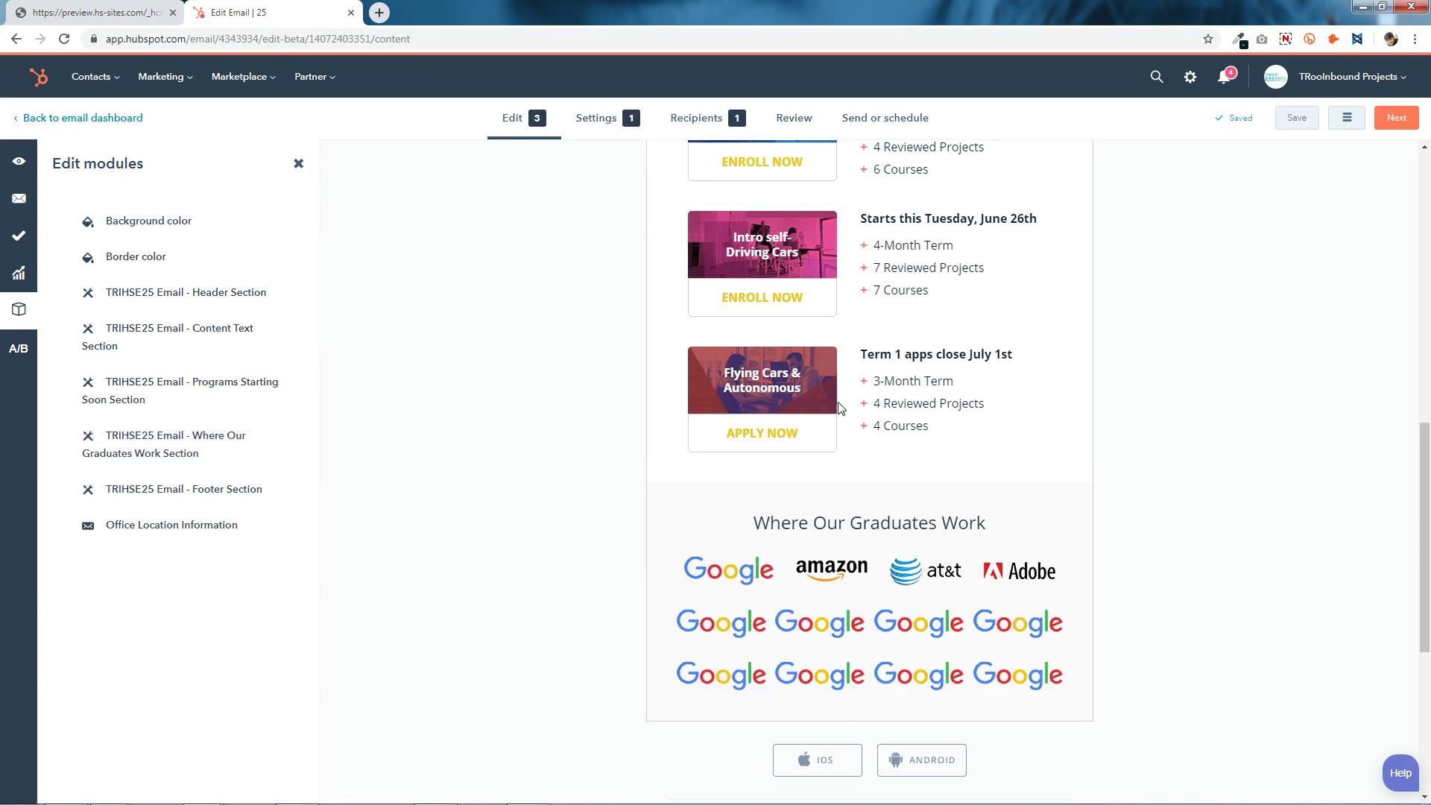
left_click(887, 617)
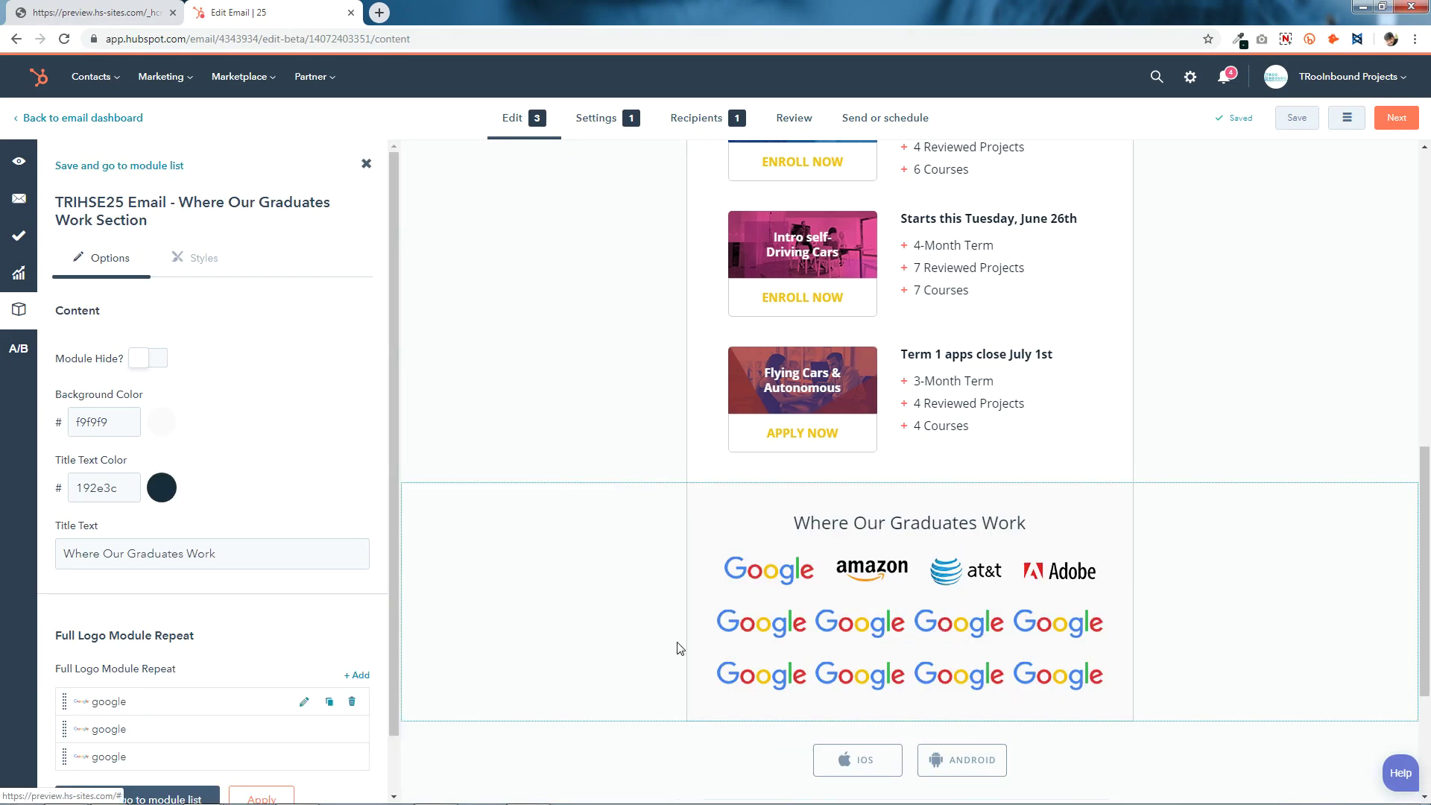
scroll(211, 641, "down", 1)
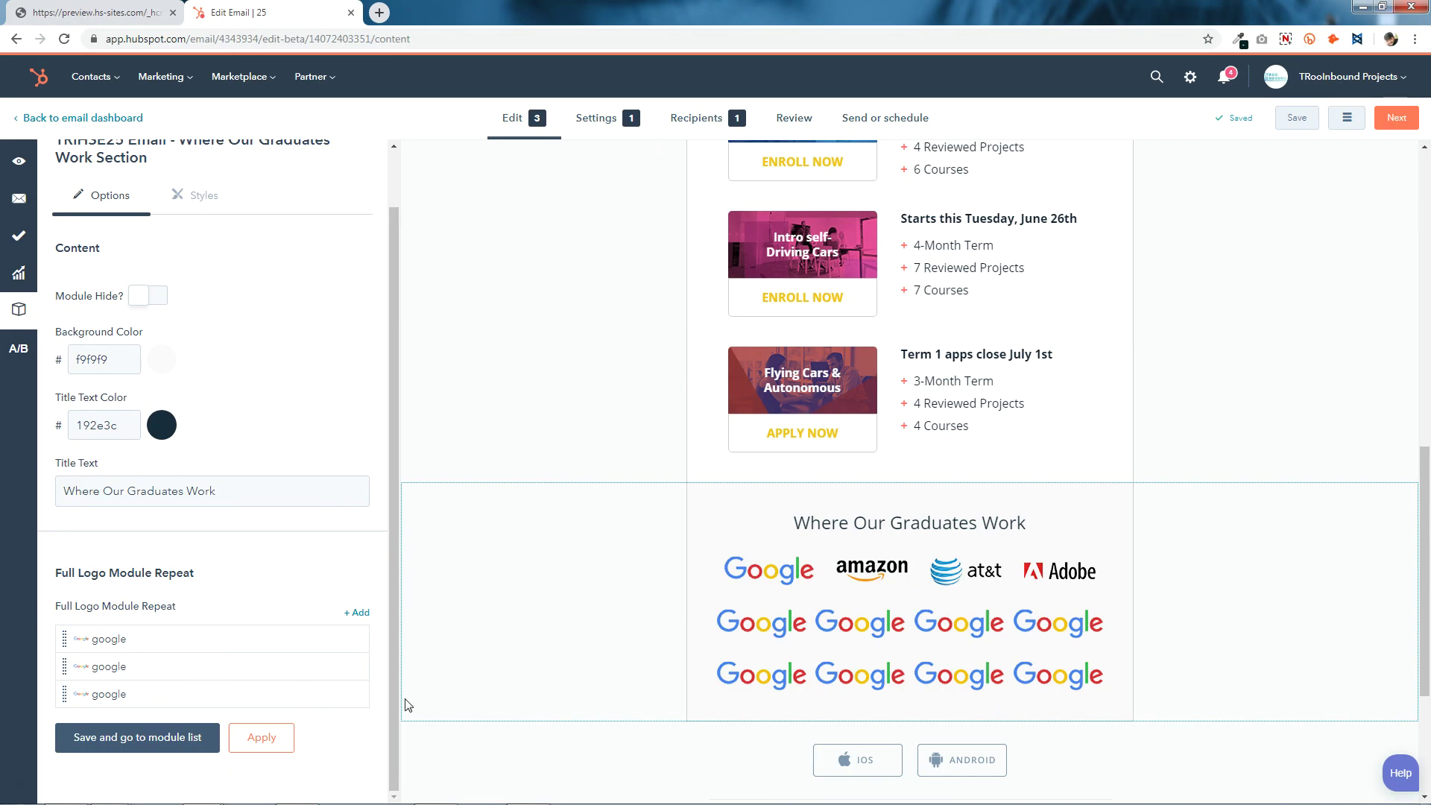
left_click(355, 693)
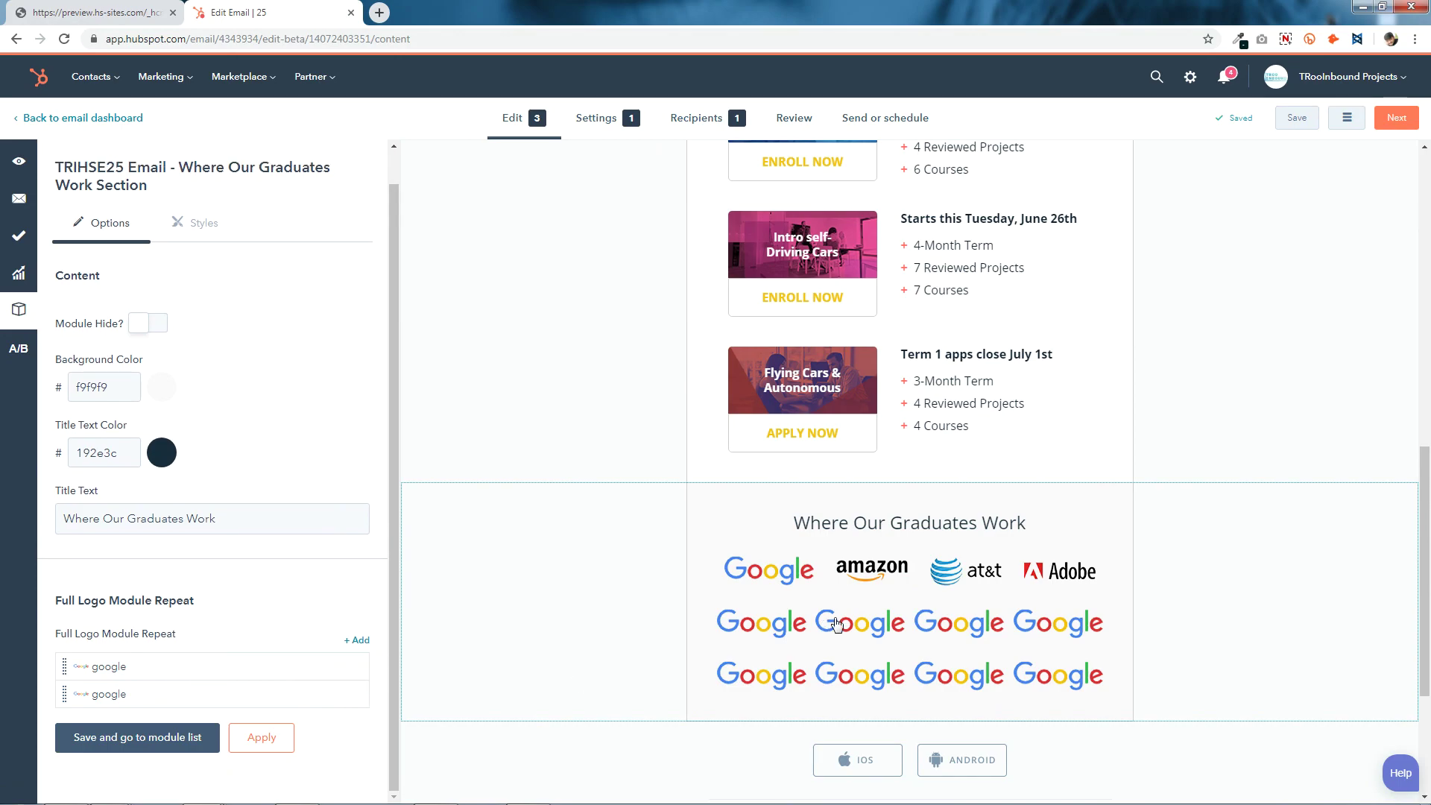
left_click(353, 693)
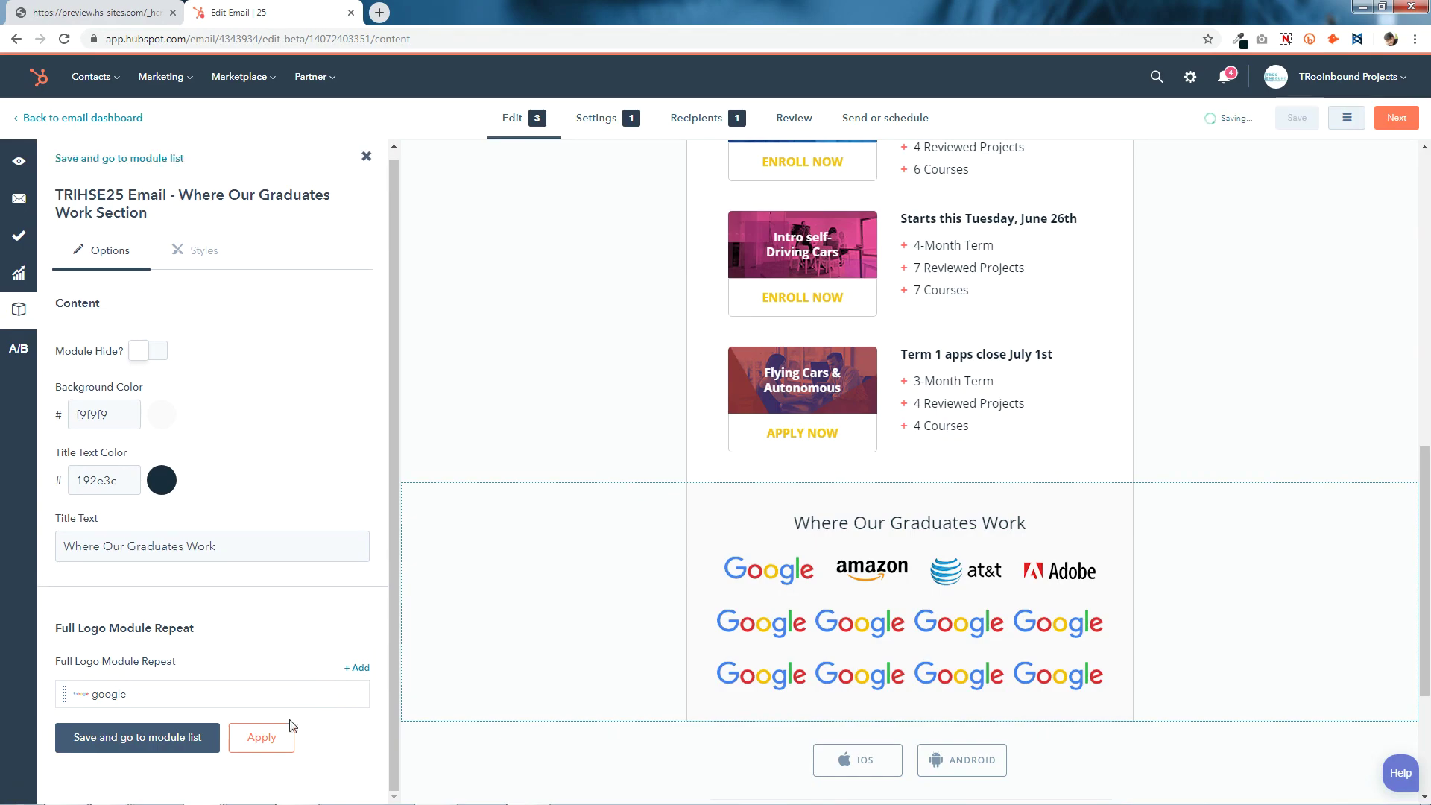
left_click(210, 739)
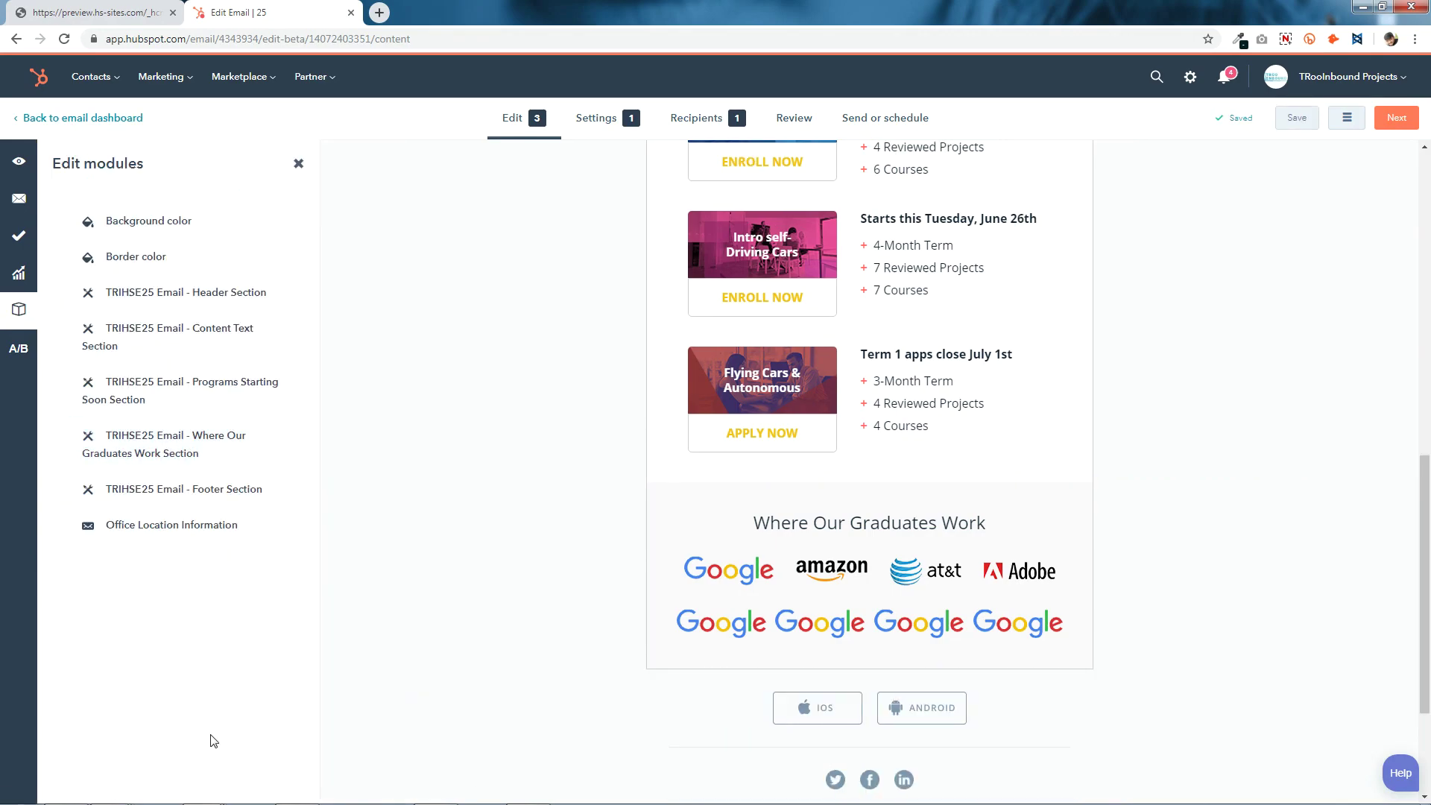
left_click(869, 576)
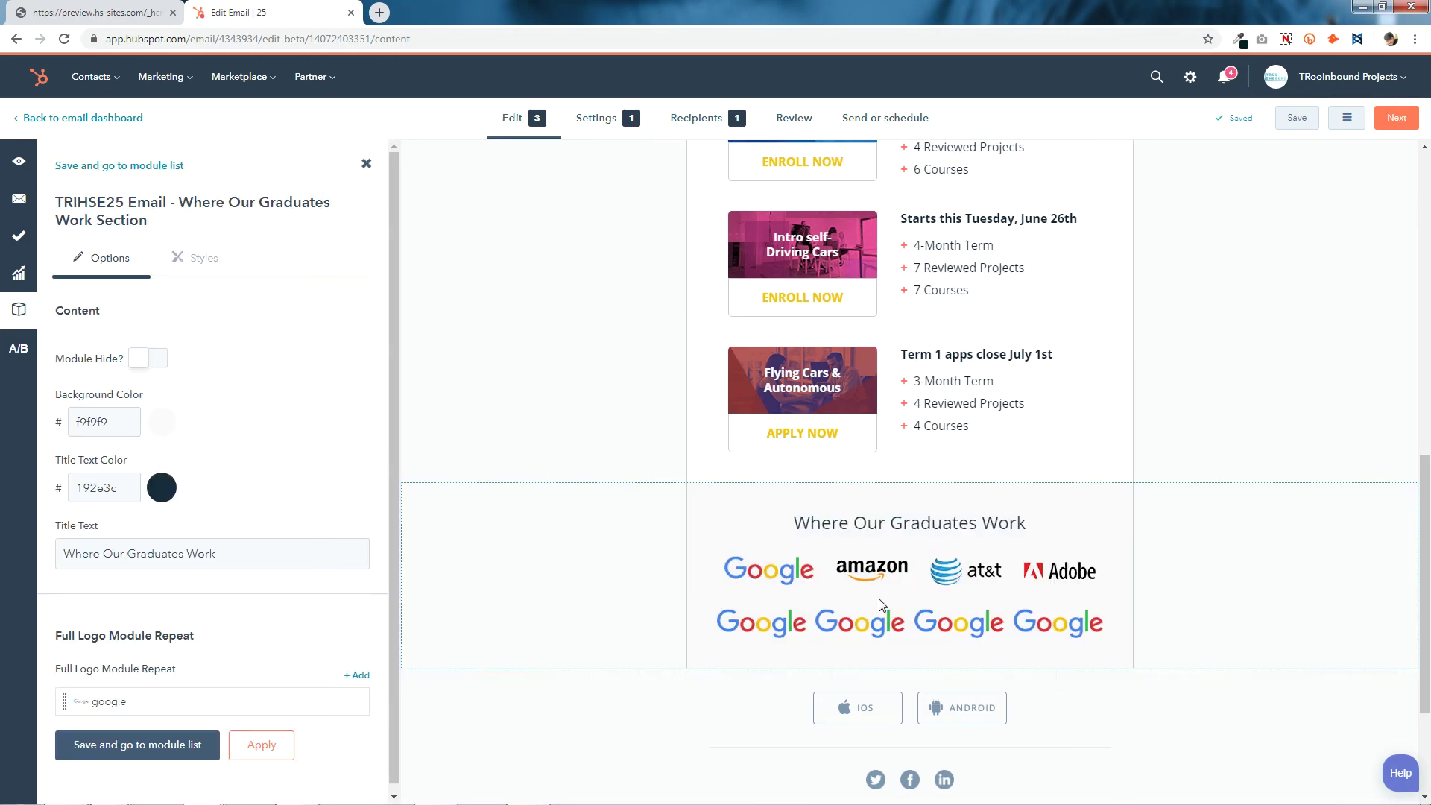
left_click(256, 747)
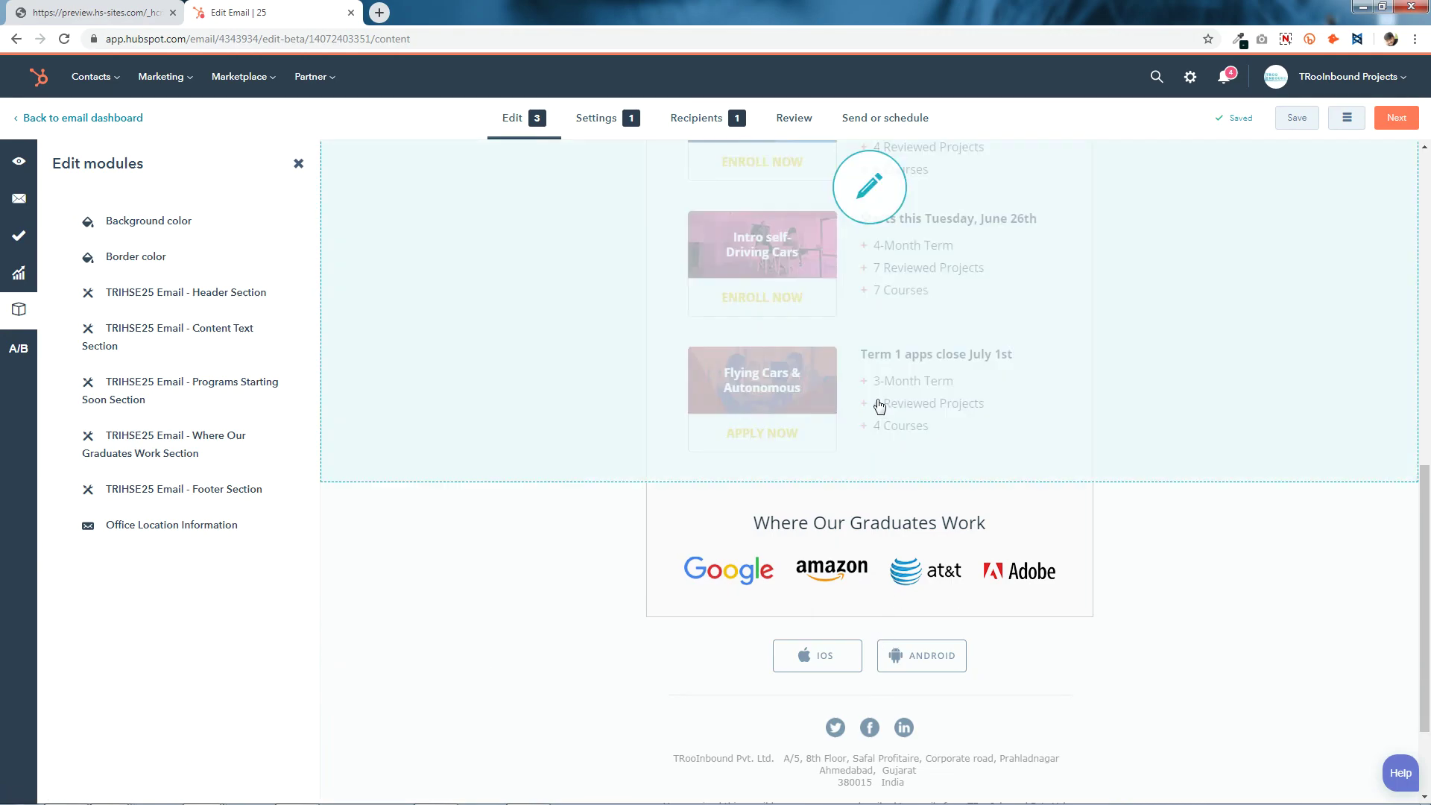
- Clone the google row in the Where Our Graduates Work section's Full Logo Module Repeat list and save the section
left_click(875, 558)
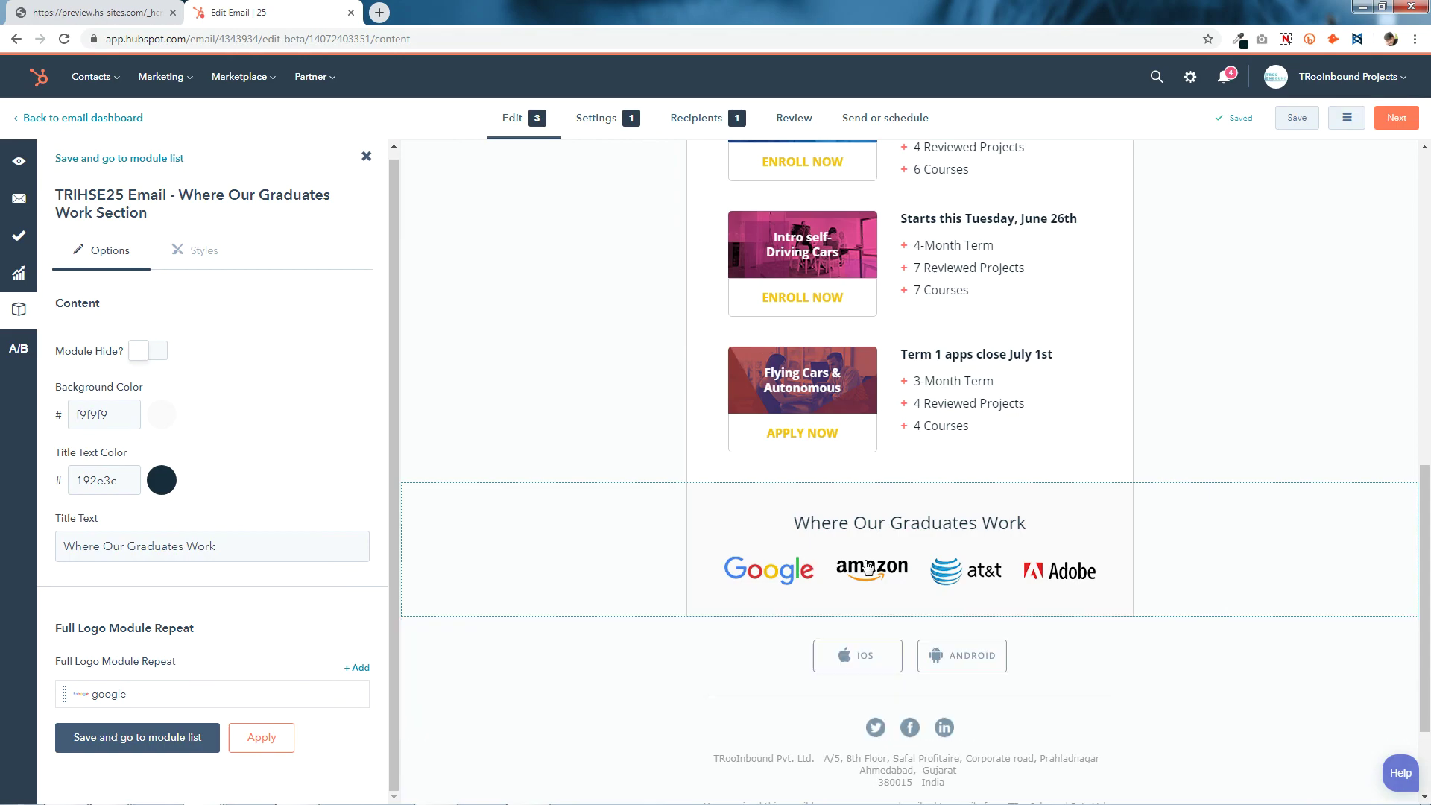
left_click(330, 695)
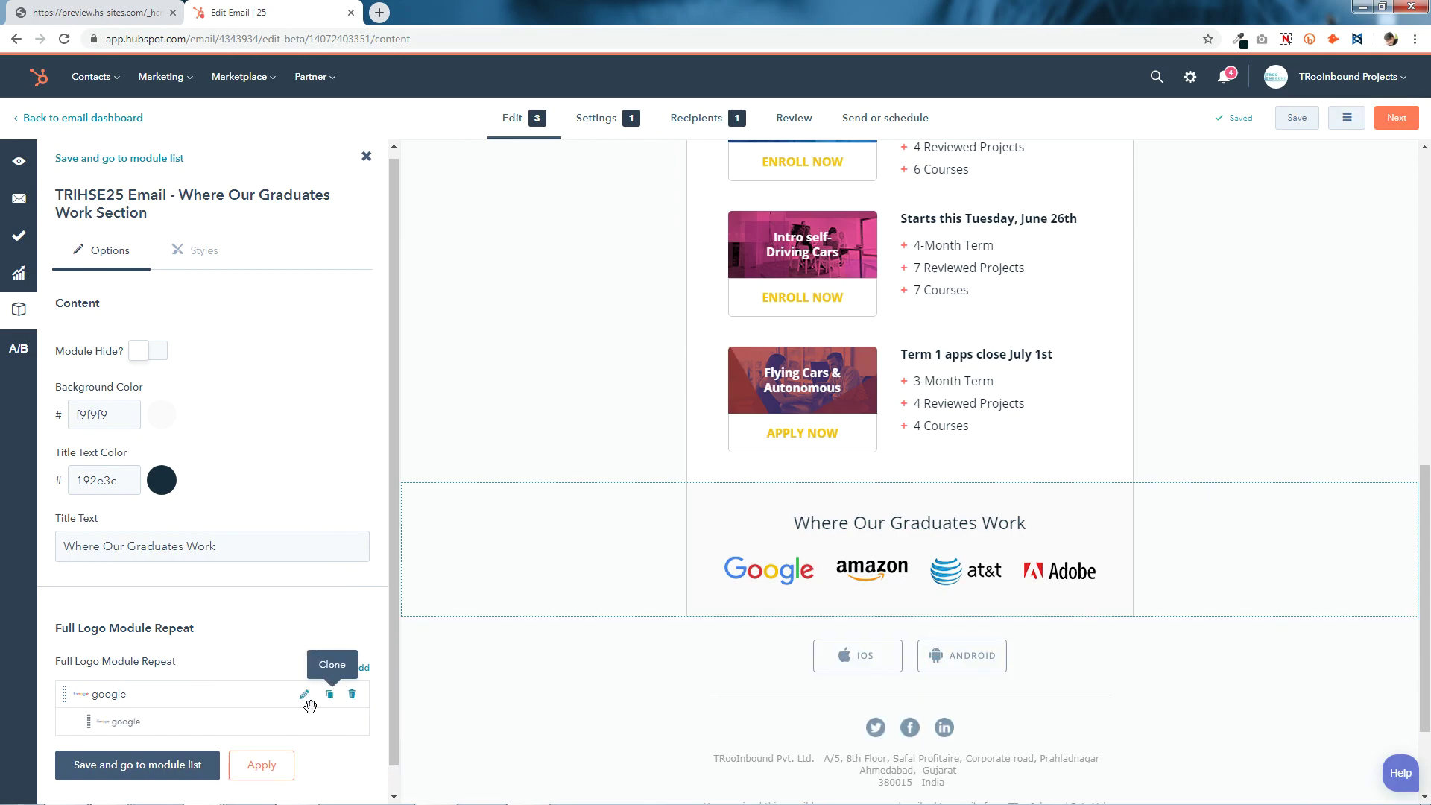
left_click(262, 740)
left_click(196, 742)
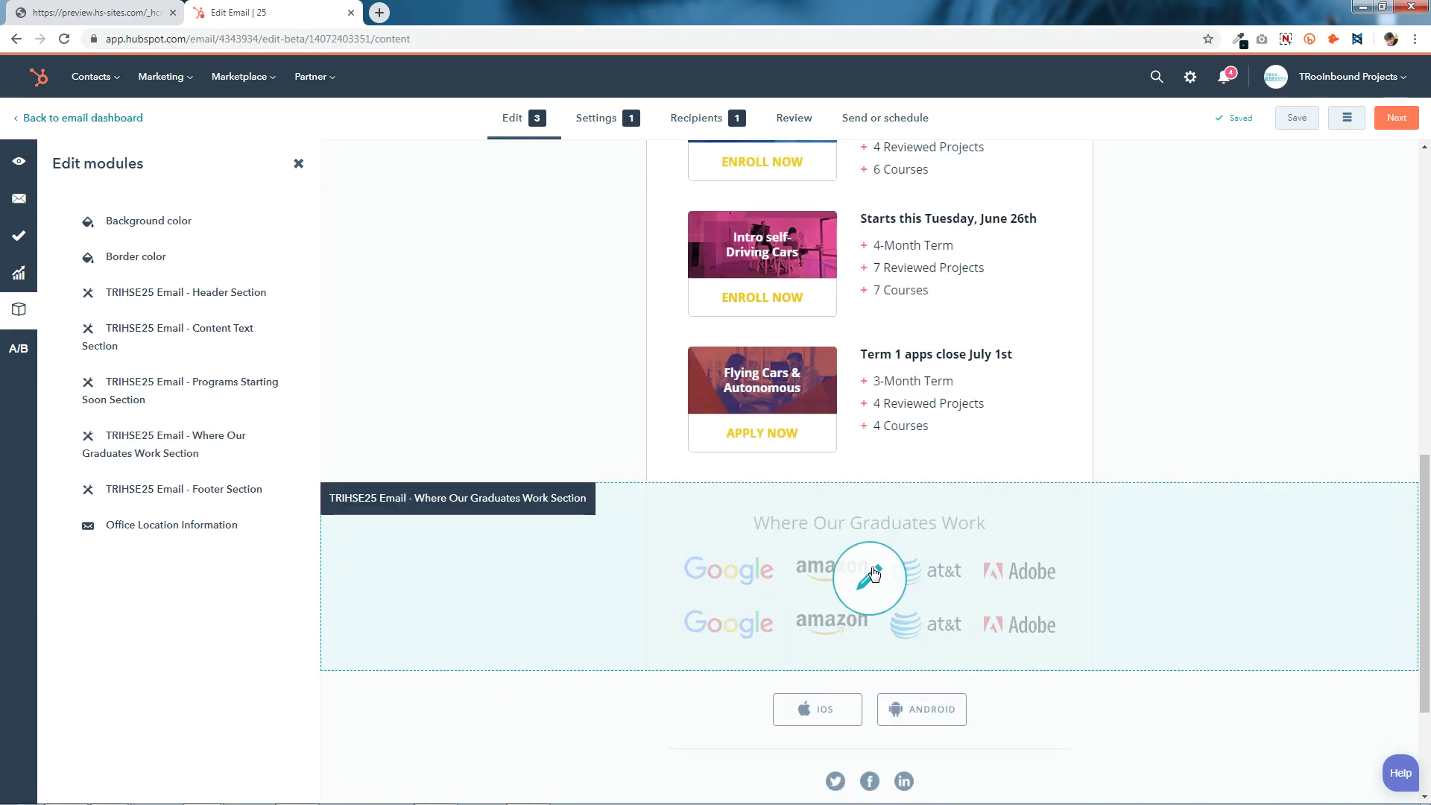
- Remove the cloned google row from the Full Logo Module Repeat list and save back to the module list
left_click(928, 597)
scroll(298, 667, "down", 1)
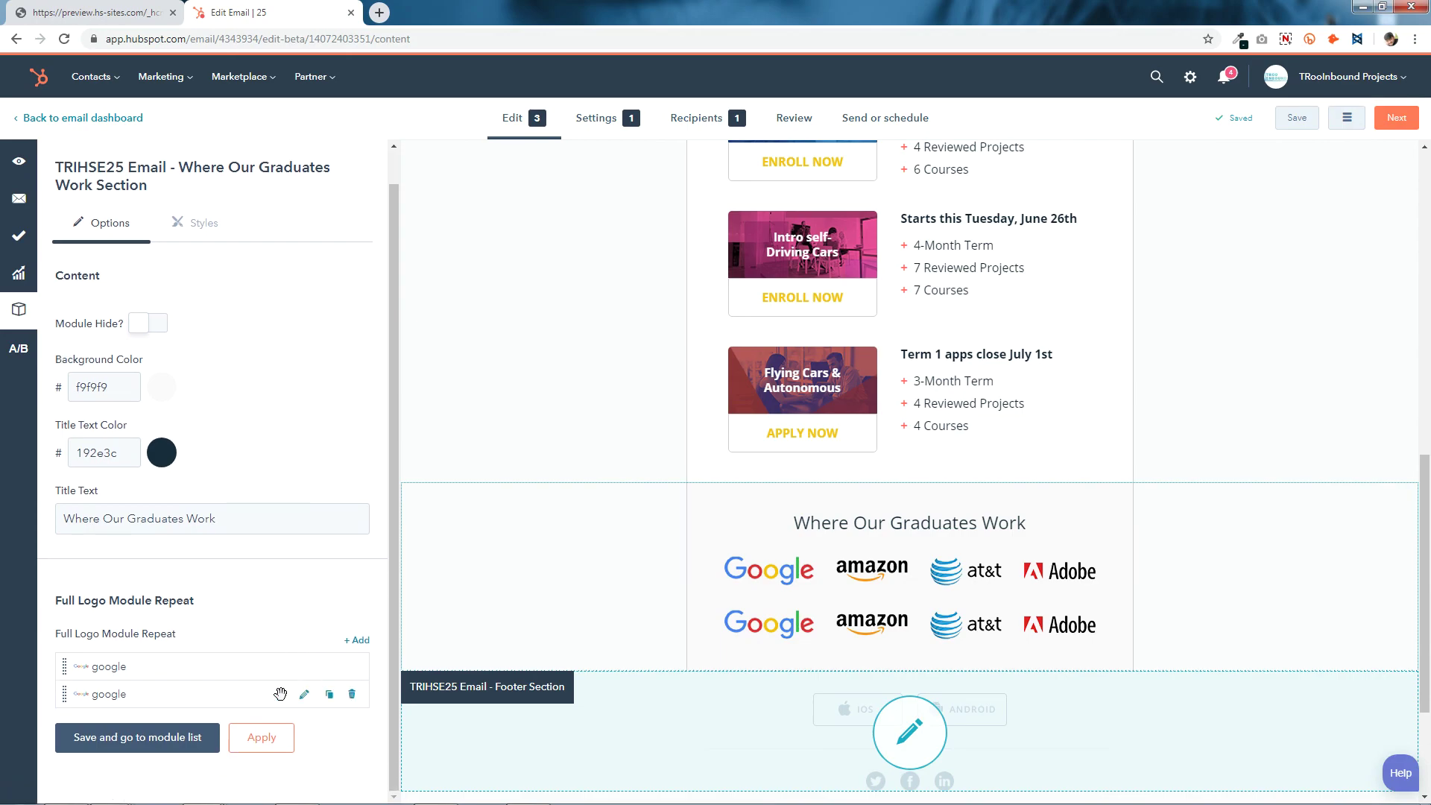
left_click(352, 695)
left_click(278, 737)
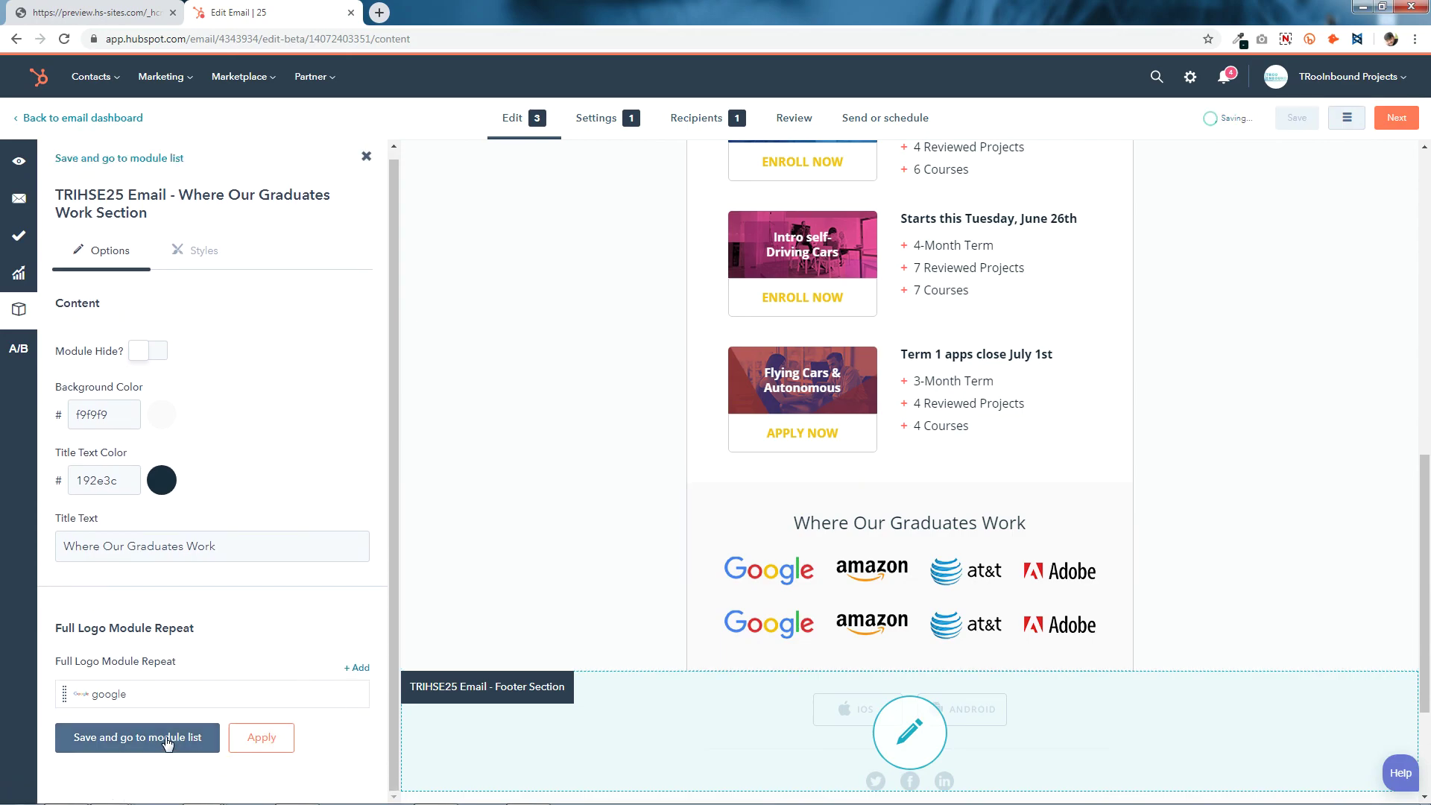
left_click(166, 738)
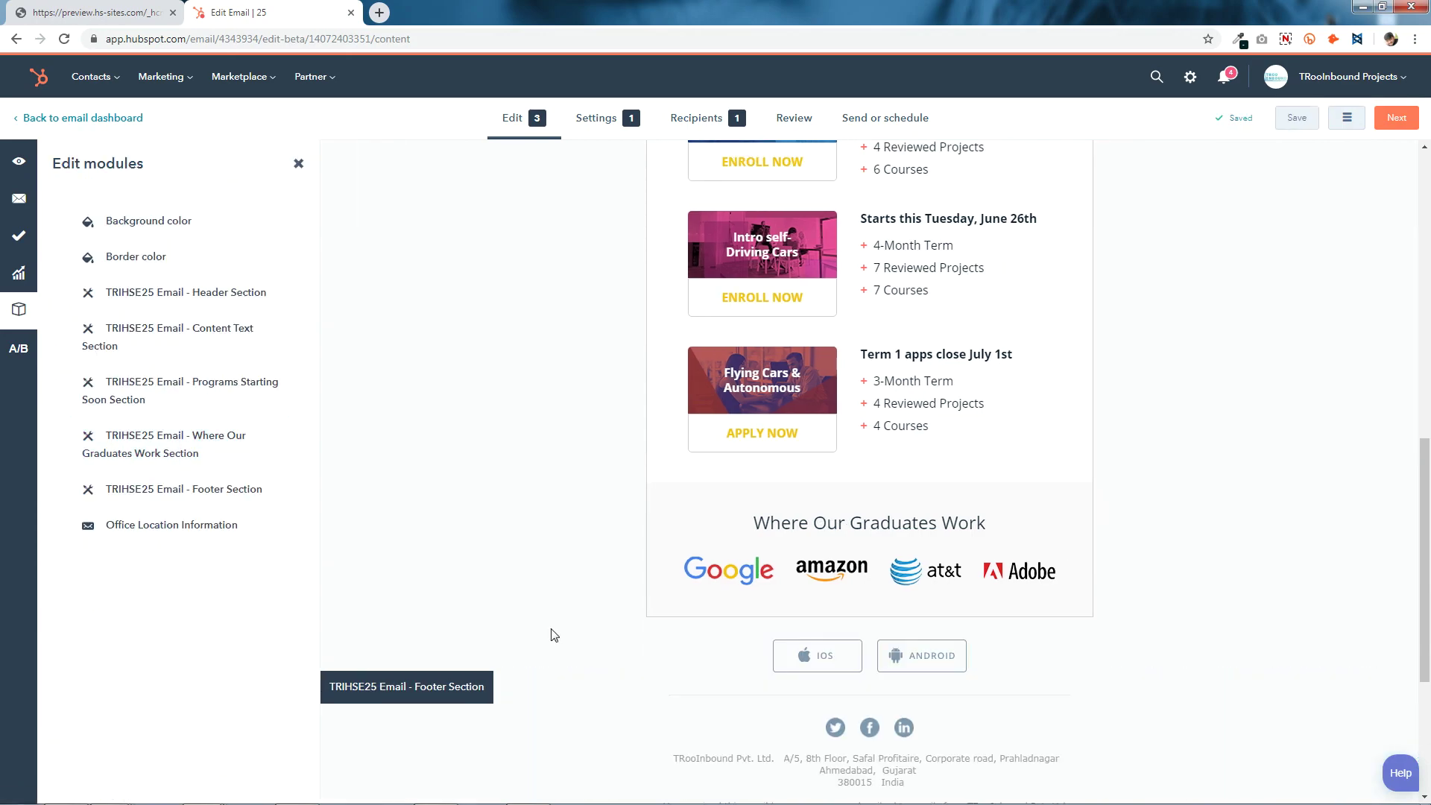
- Replace the google logo in the Where Our Graduates Work section with the recent FireEye logo image and save the section
left_click(851, 546)
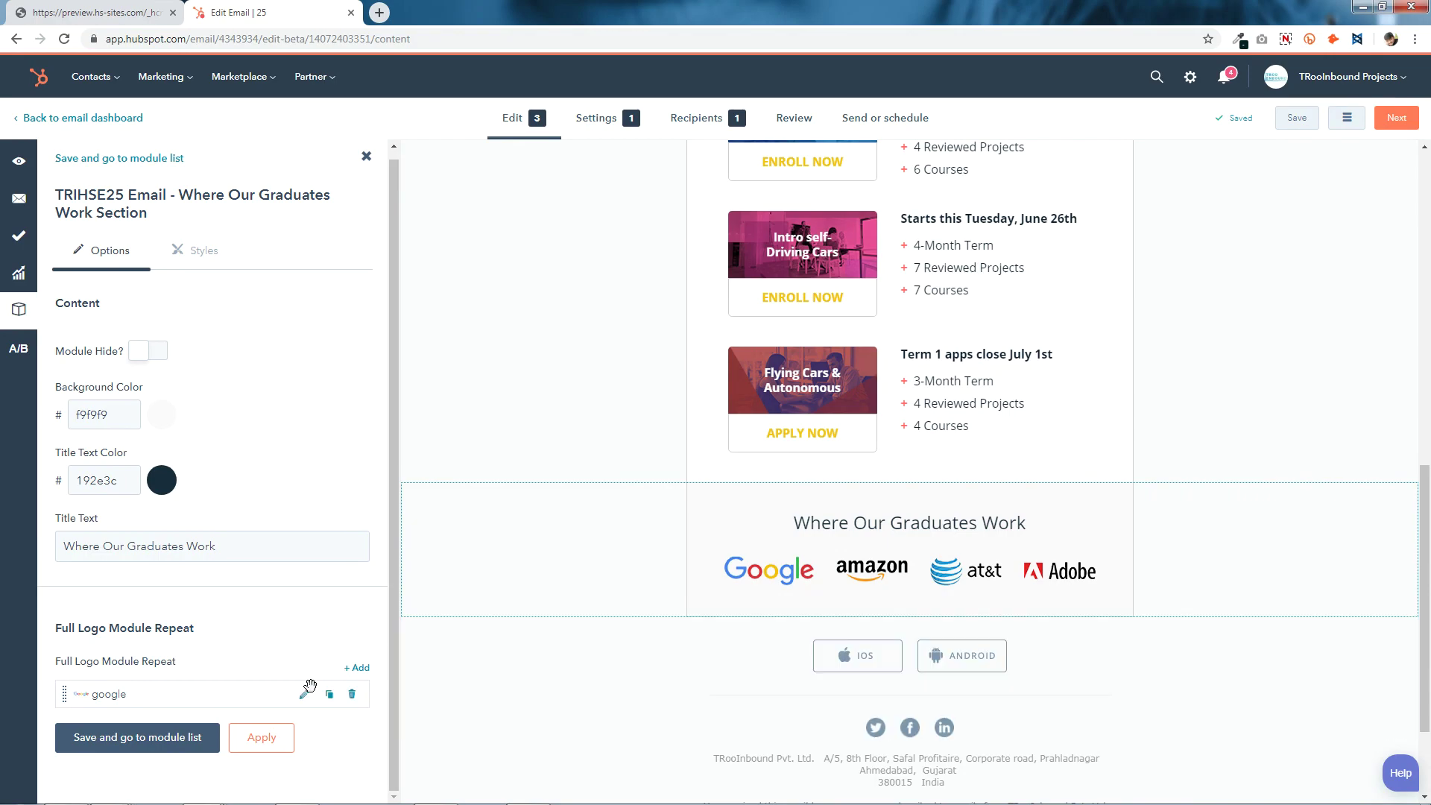
left_click(305, 696)
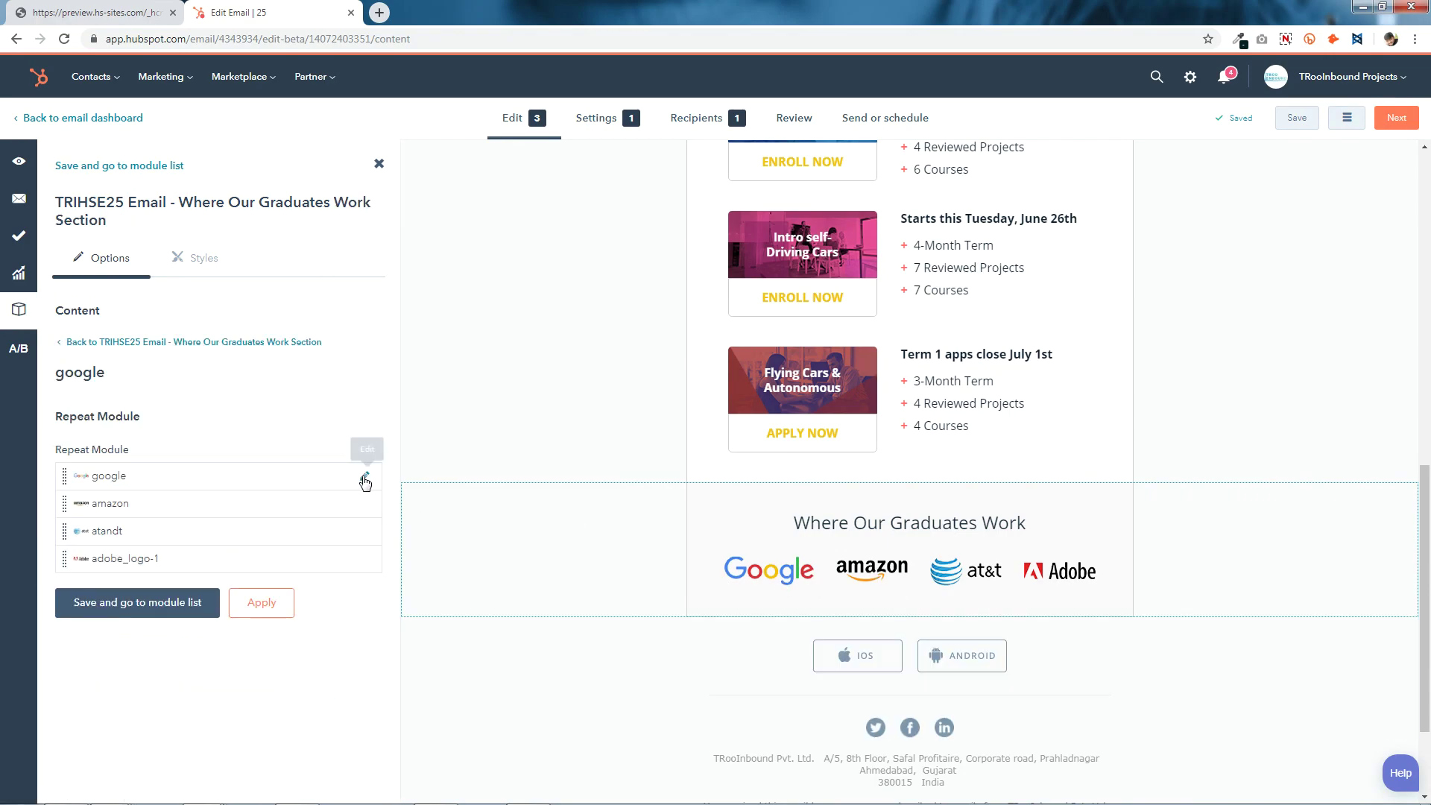
left_click(362, 477)
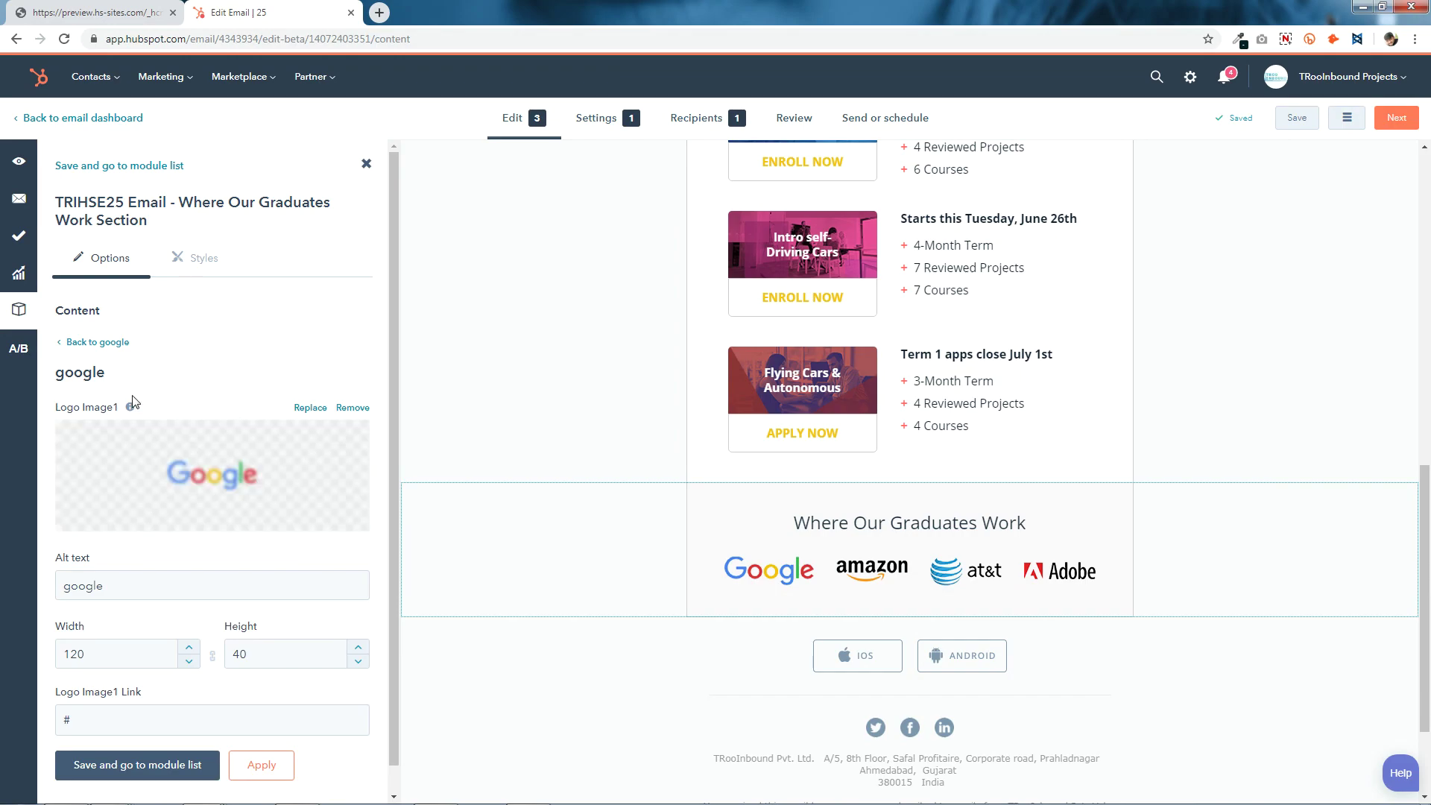
mouse_move(131, 412)
left_click(186, 471)
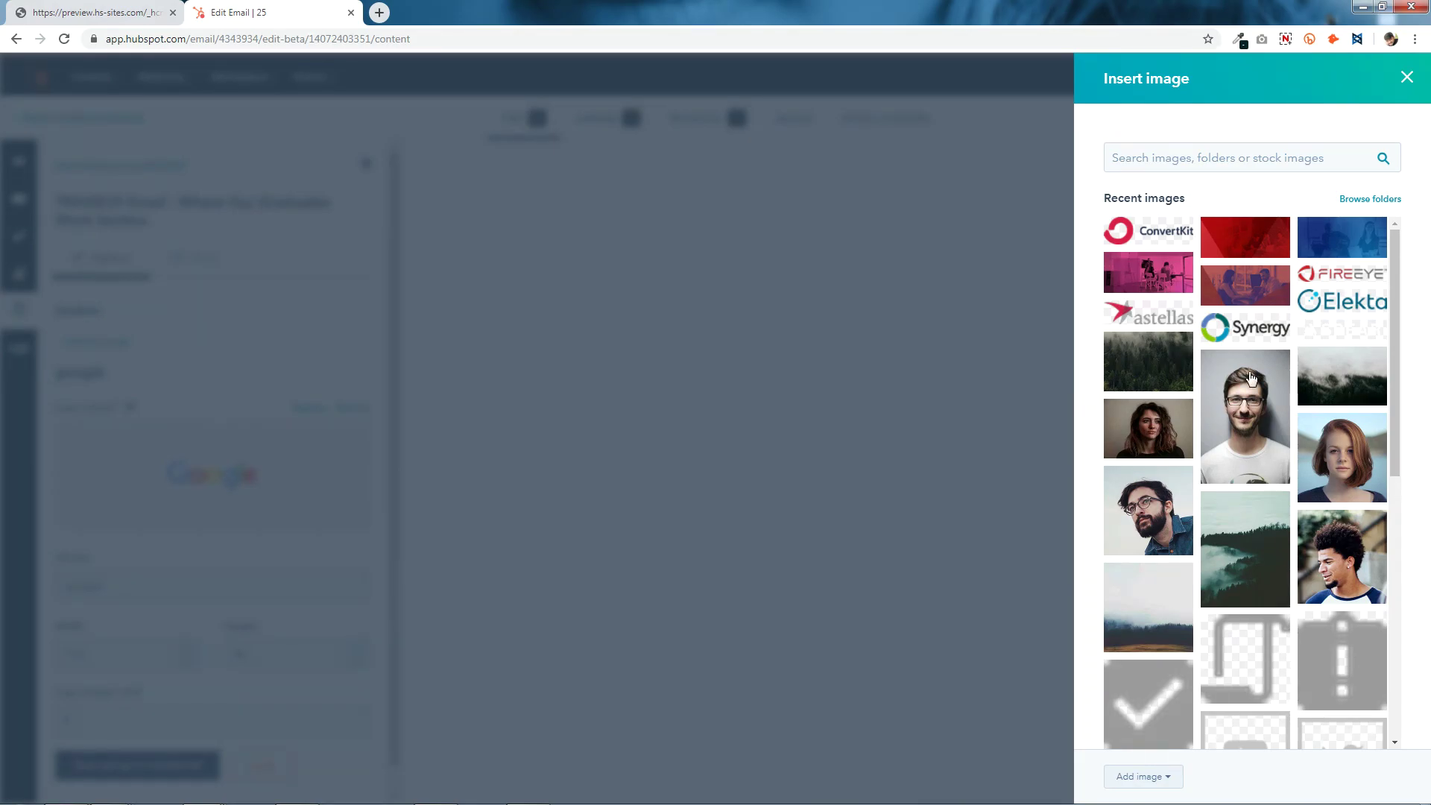
left_click(1370, 277)
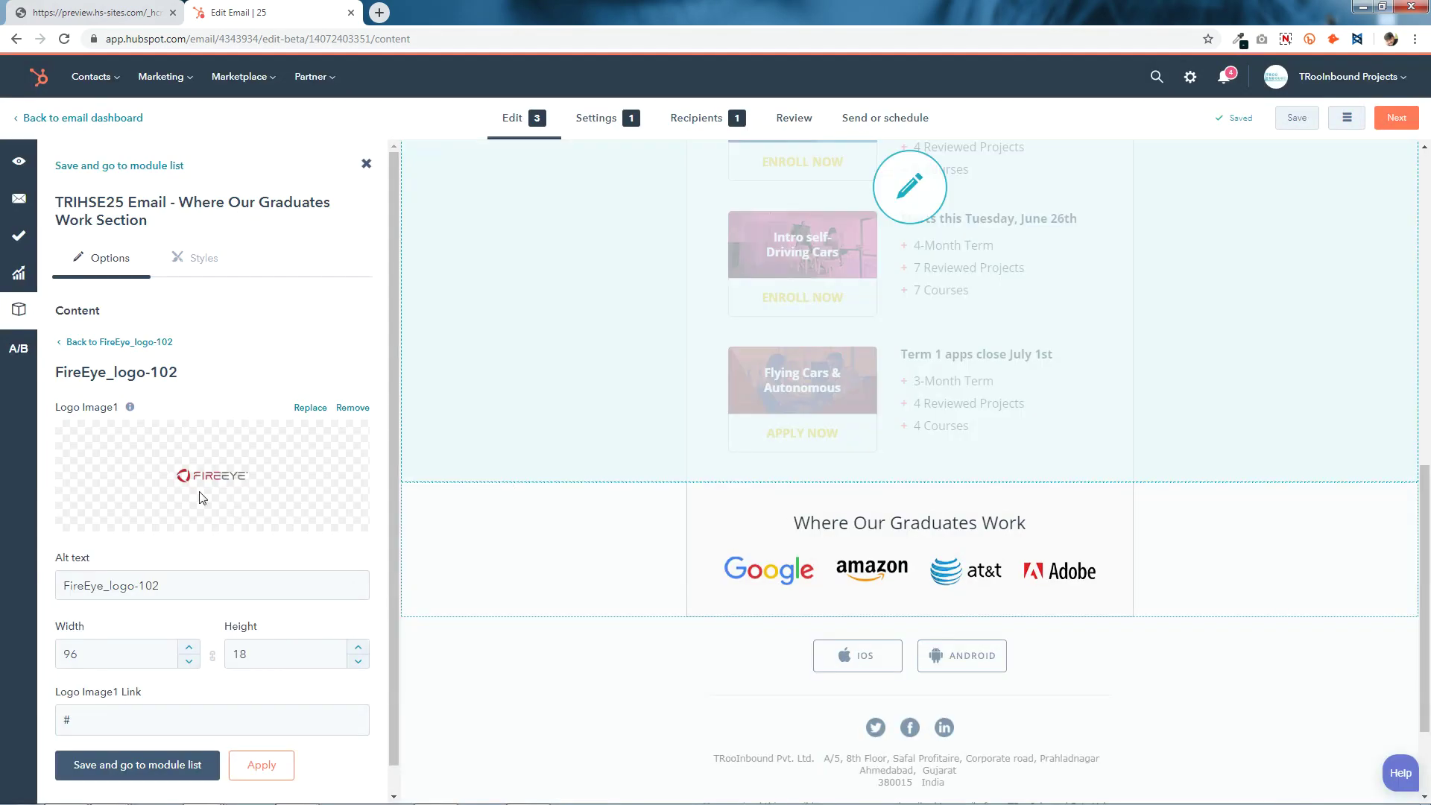
scroll(157, 601, "down", 1)
left_click(72, 689)
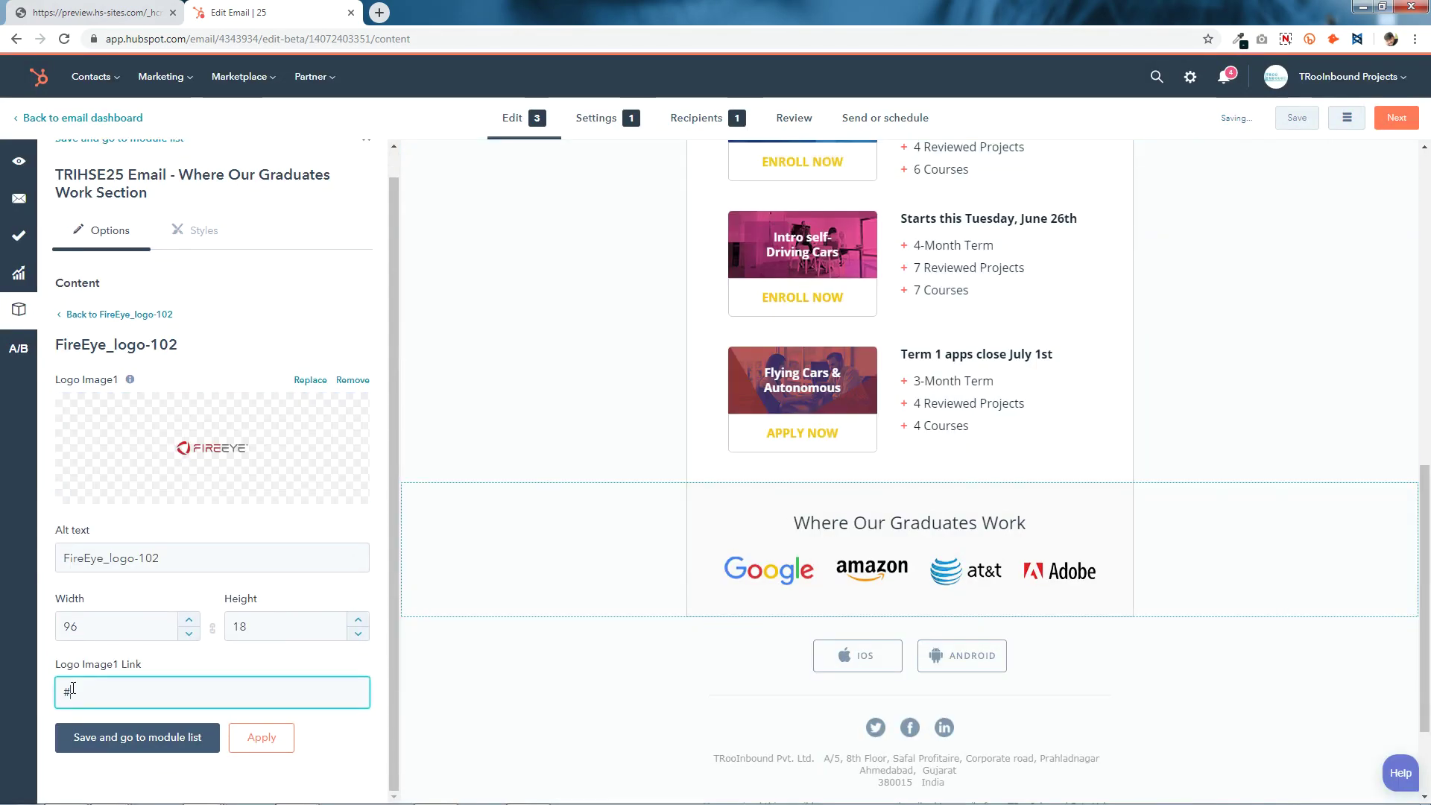
left_click(190, 737)
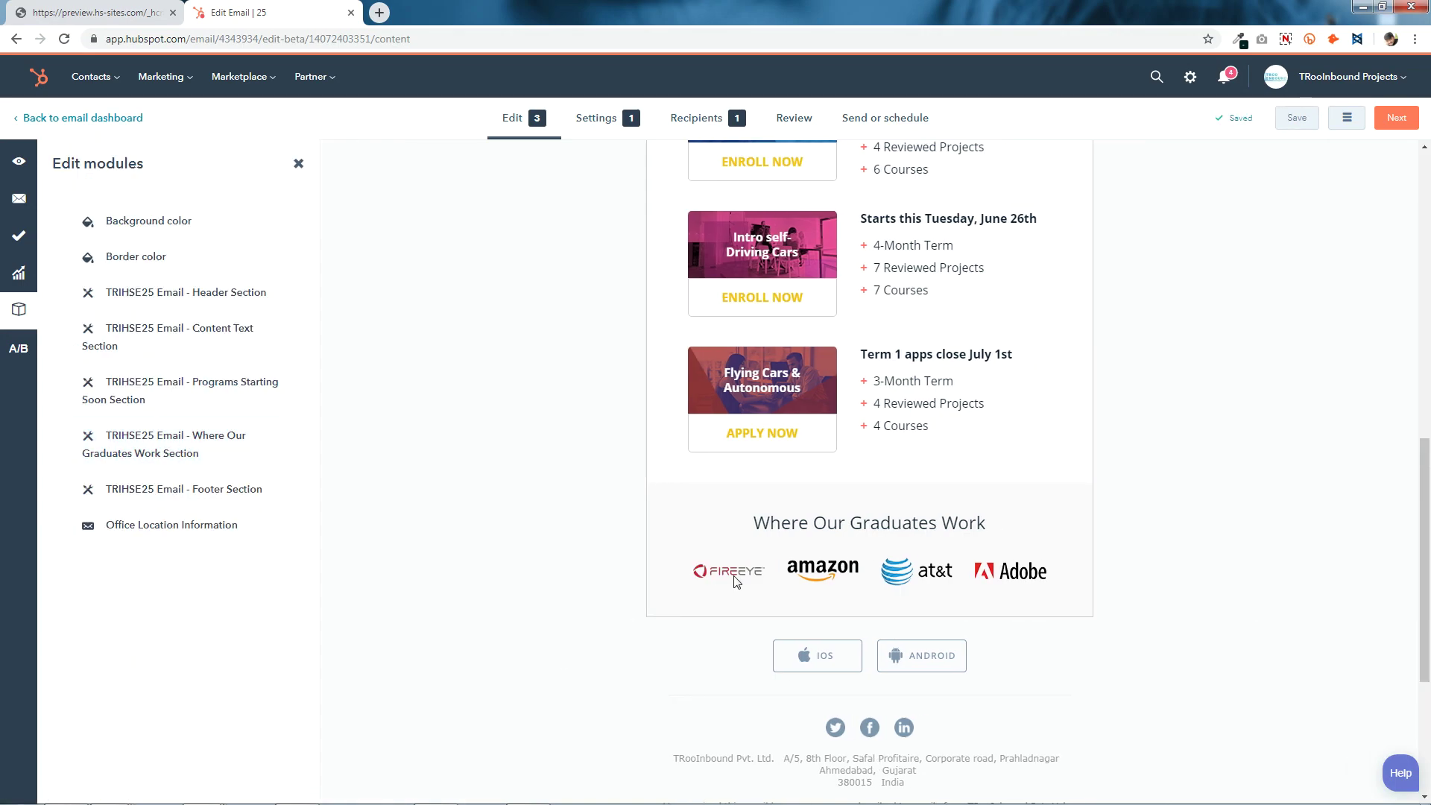
- Replace the amazon logo in the Where Our Graduates Work section with the recent Elekta logo image and save the section
left_click(820, 575)
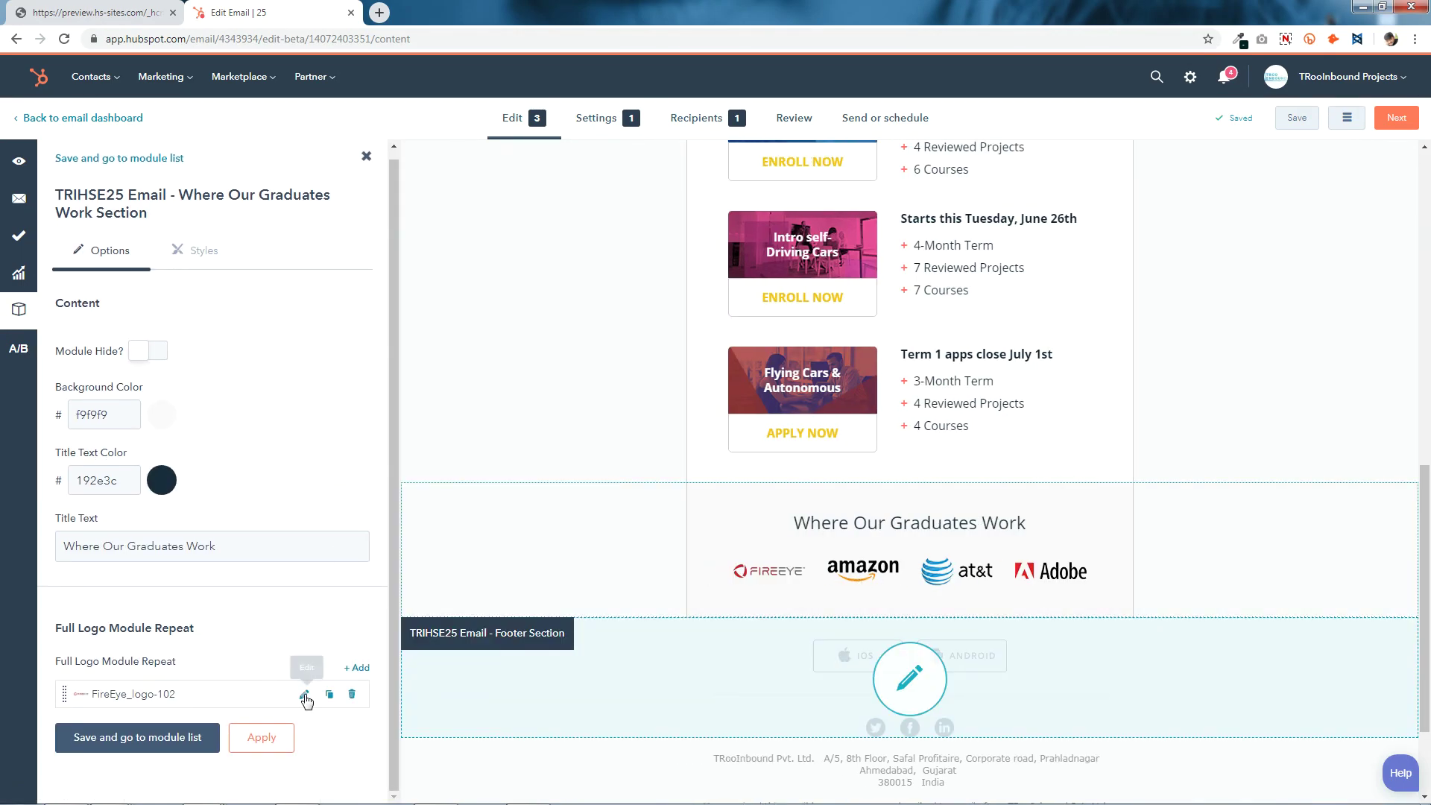
left_click(306, 695)
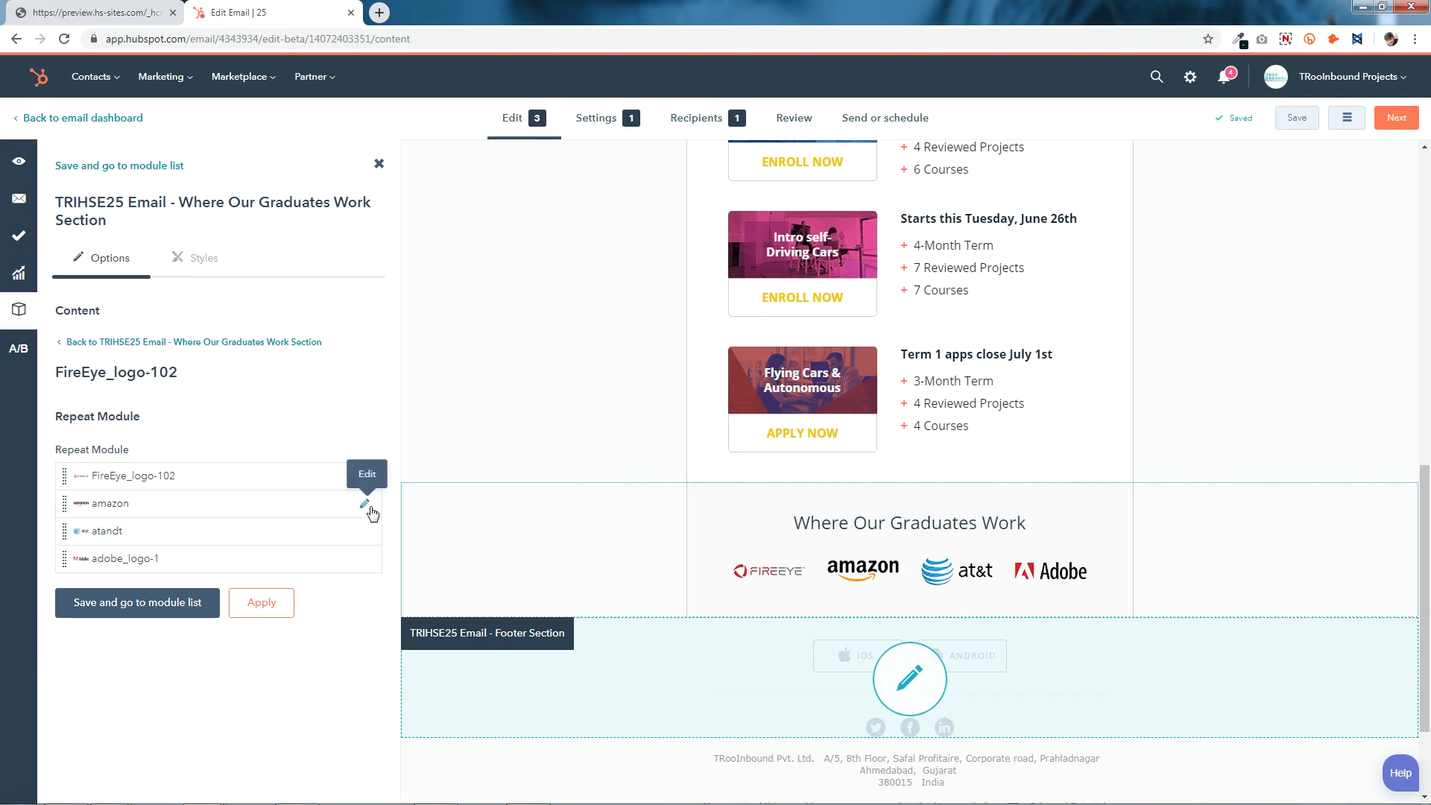
left_click(363, 503)
left_click(217, 497)
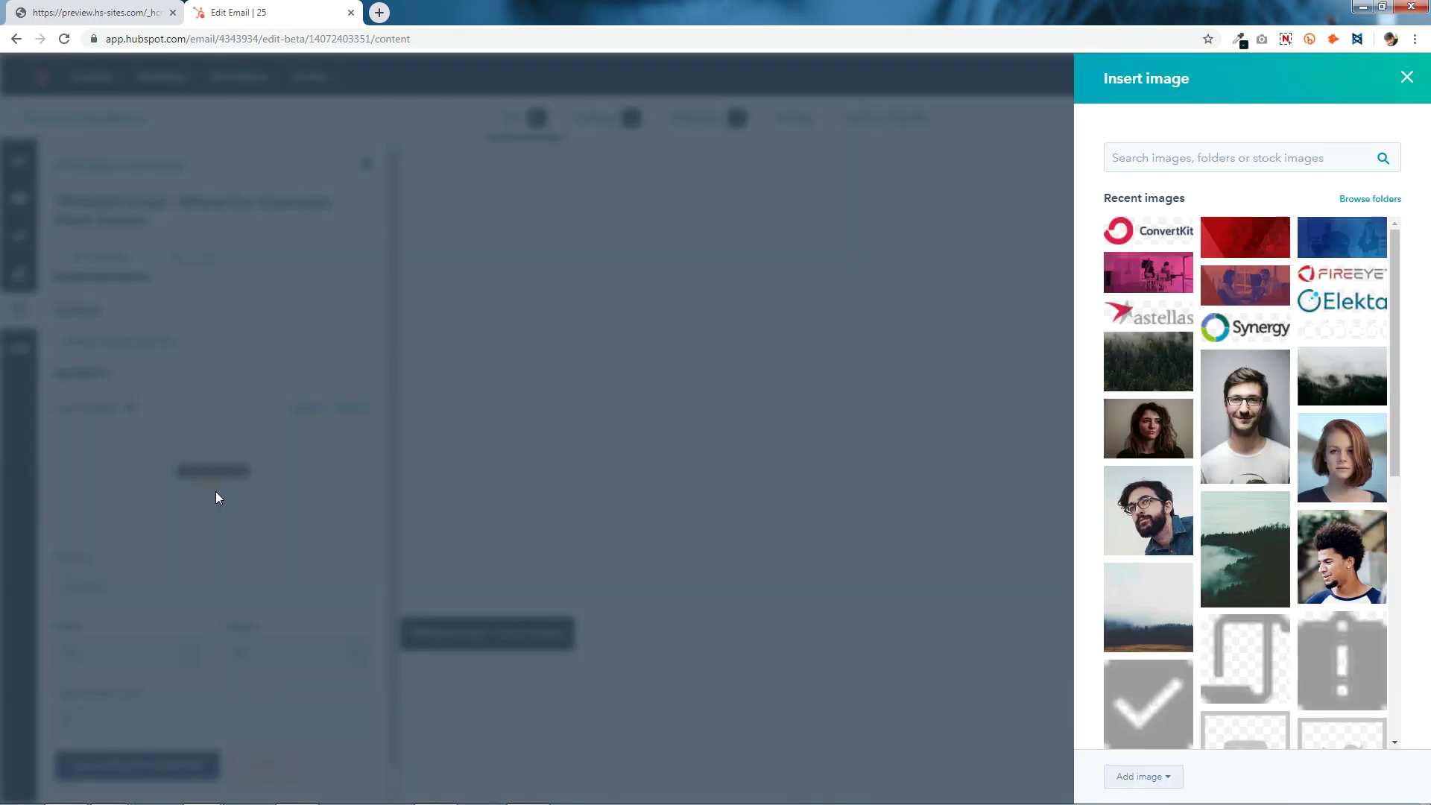
left_click(1353, 305)
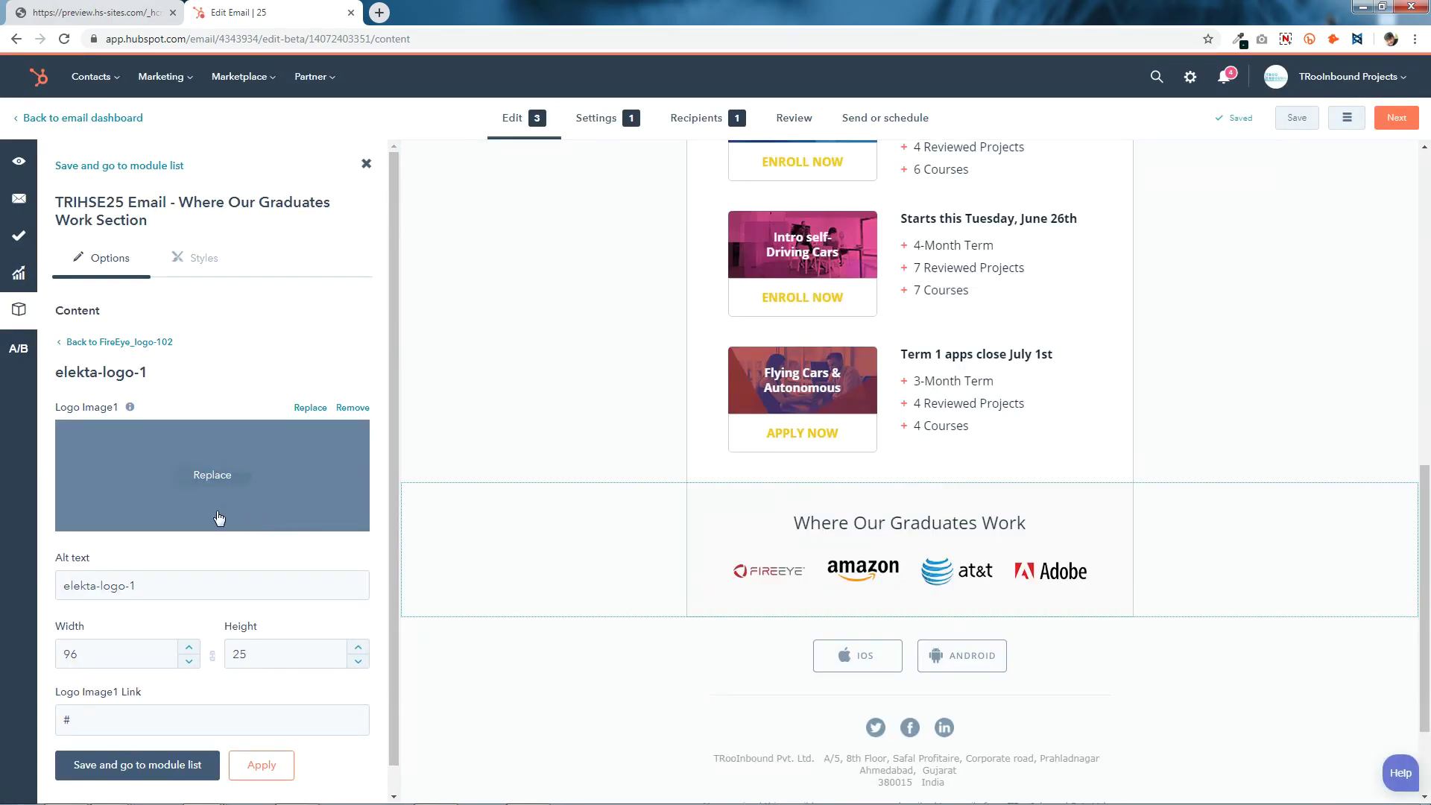
left_click(196, 720)
left_click(261, 765)
left_click(176, 763)
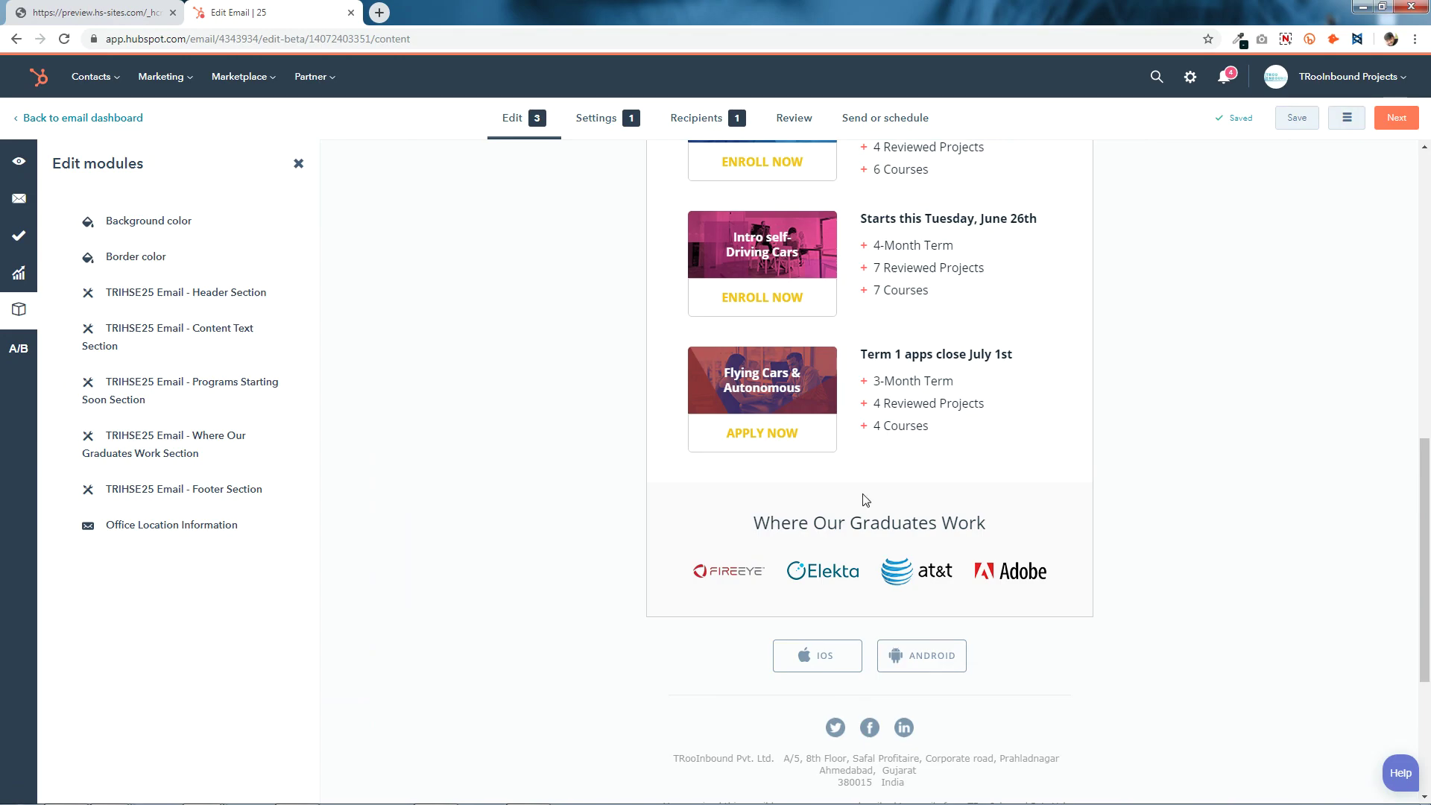
- Replace the at&t logo in the Where Our Graduates Work section with the recent astellas logo image and save the section
left_click(887, 585)
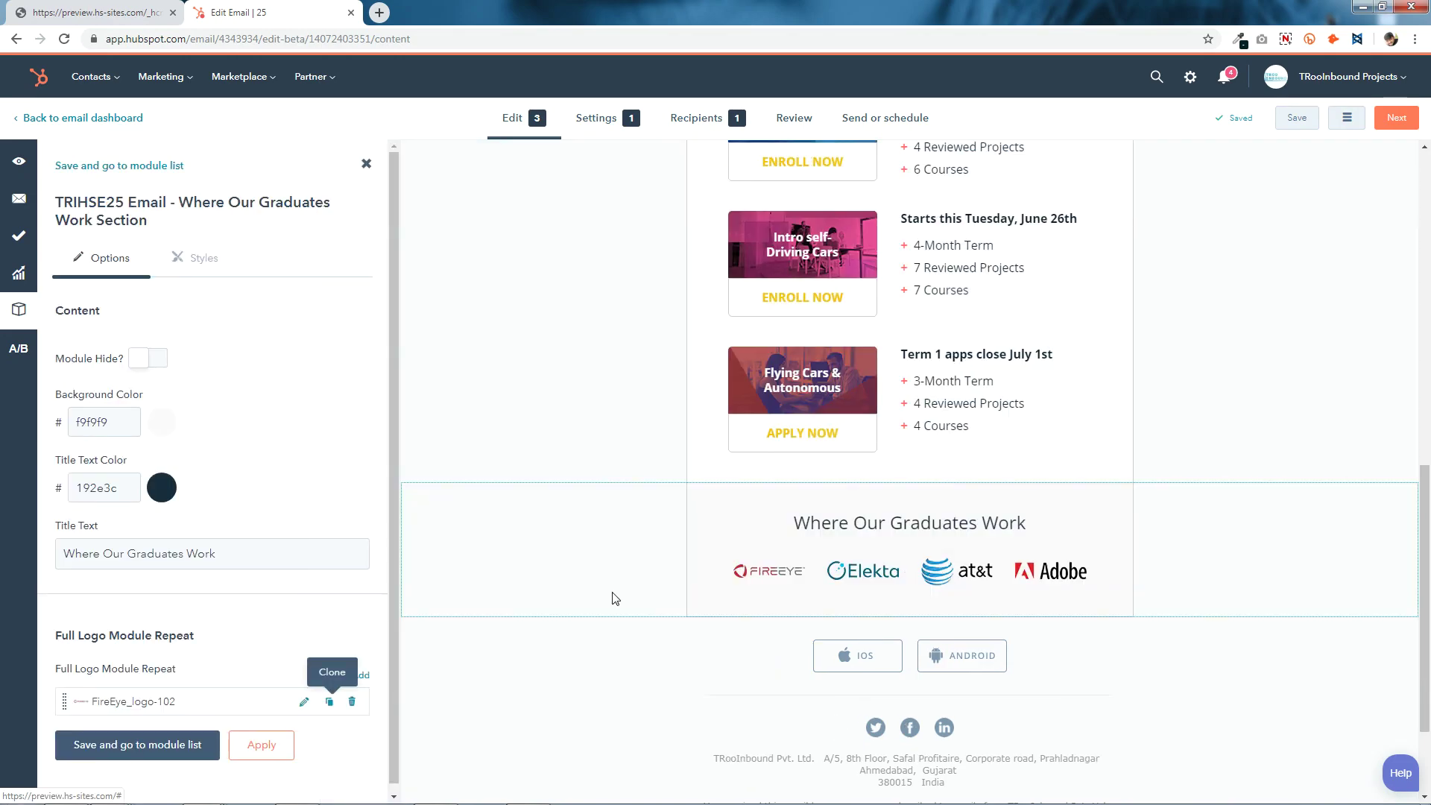
scroll(296, 680, "down", 1)
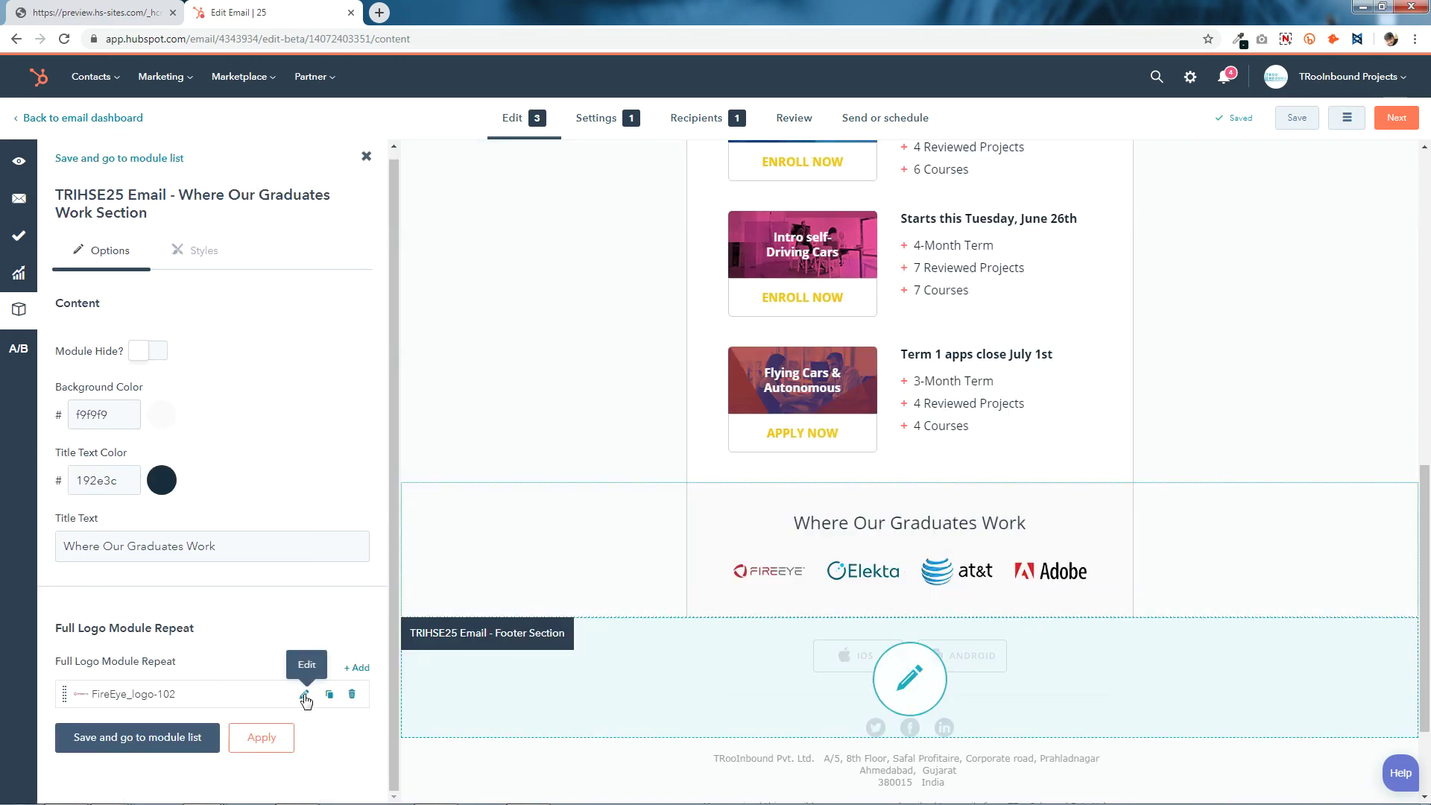
left_click(305, 695)
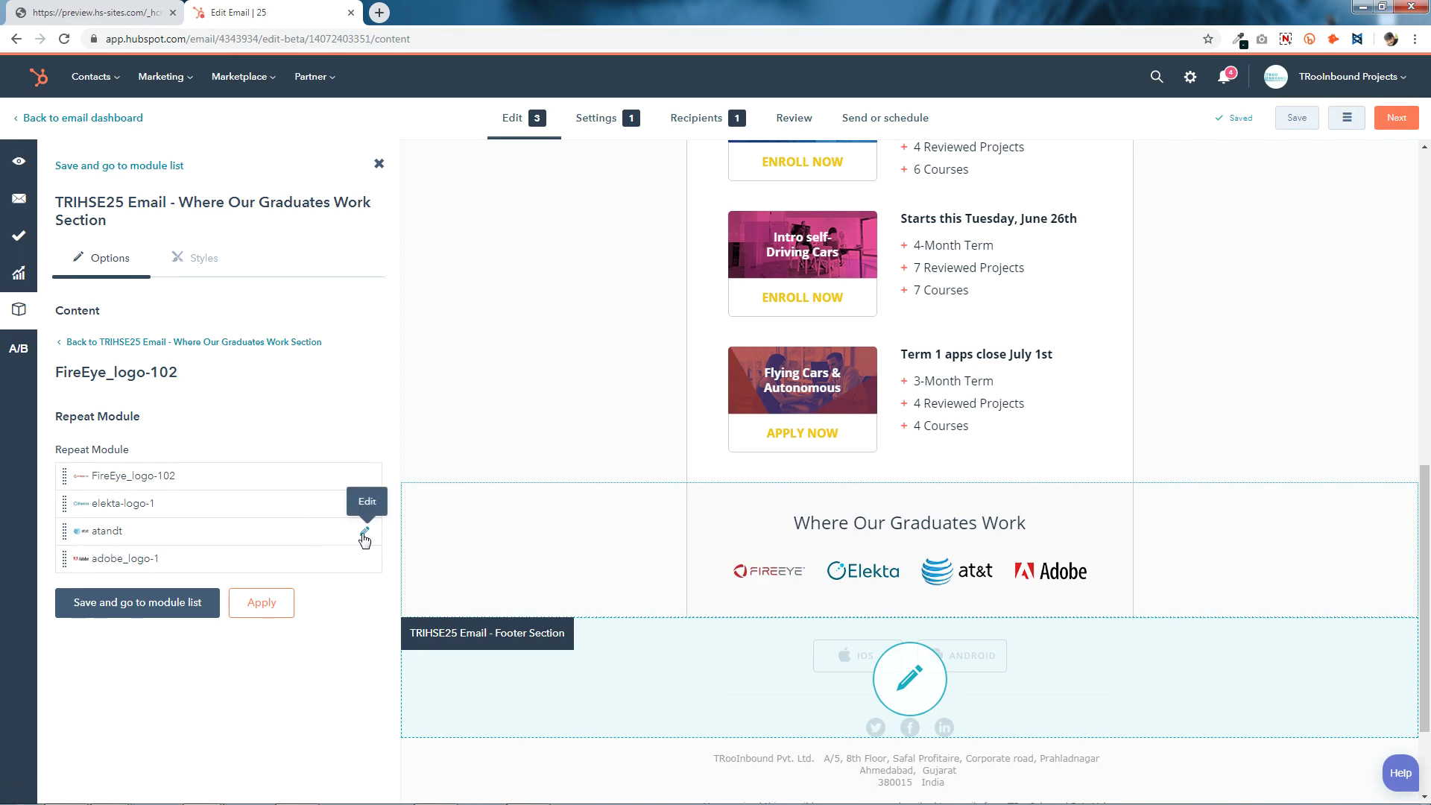
left_click(364, 532)
left_click(215, 488)
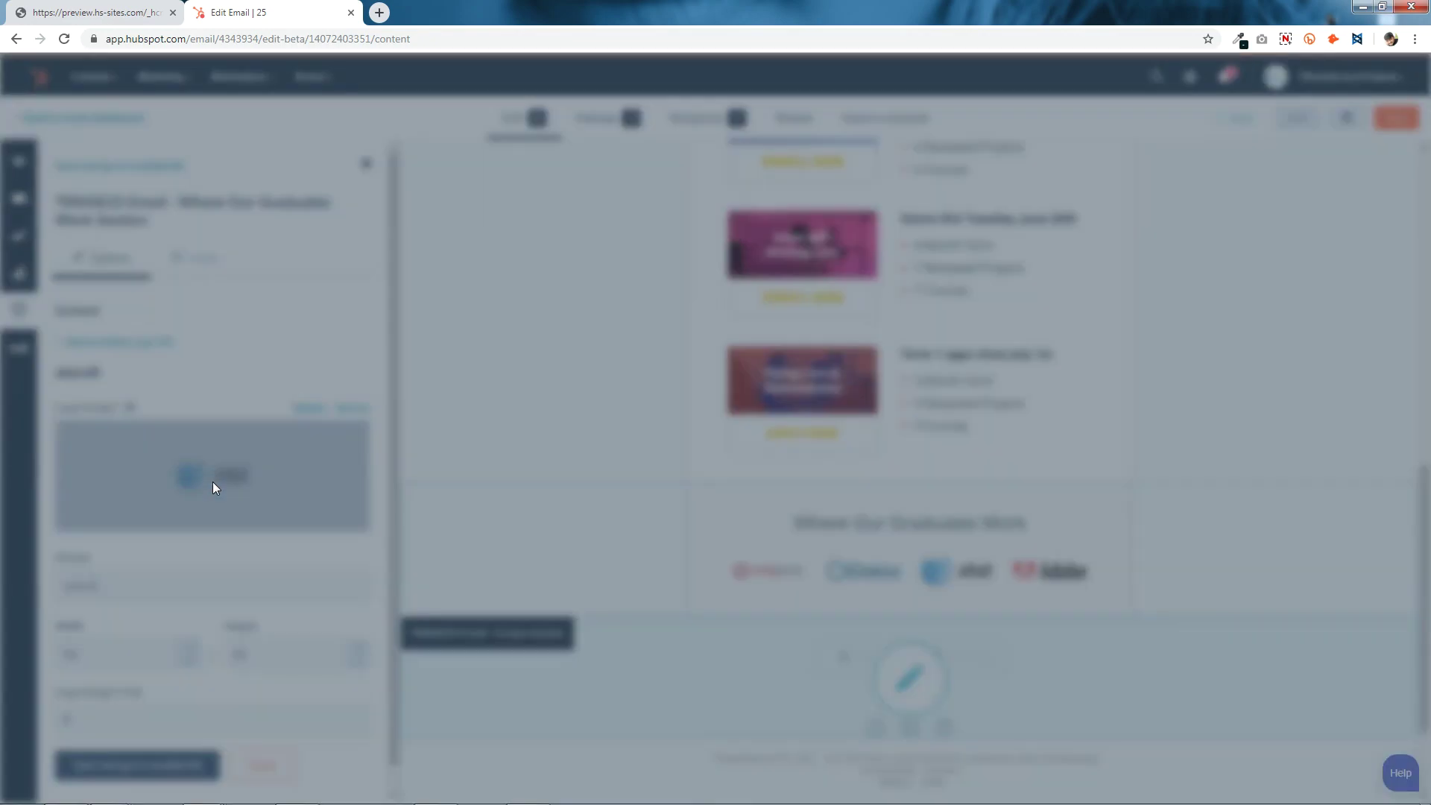
left_click(1152, 317)
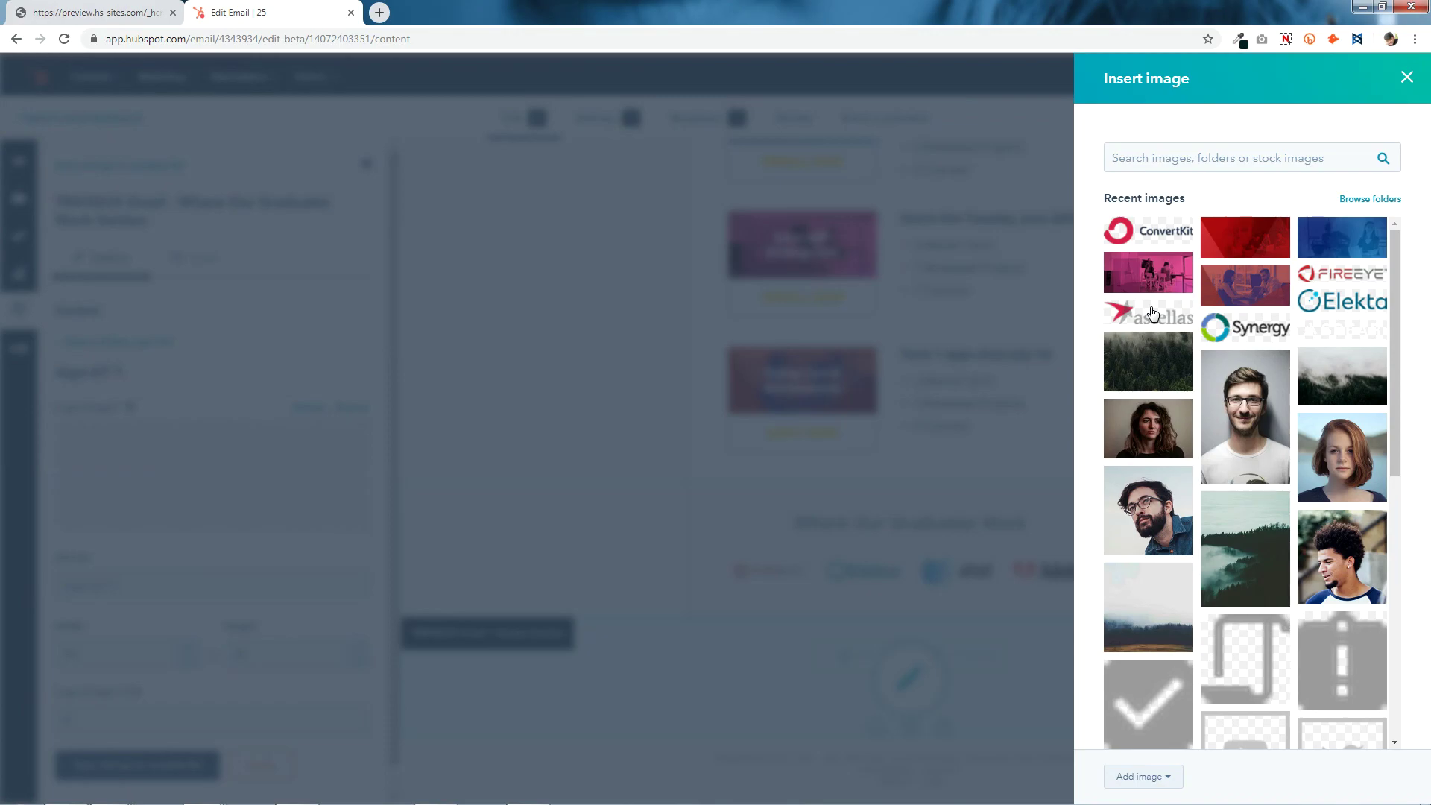
left_click(112, 725)
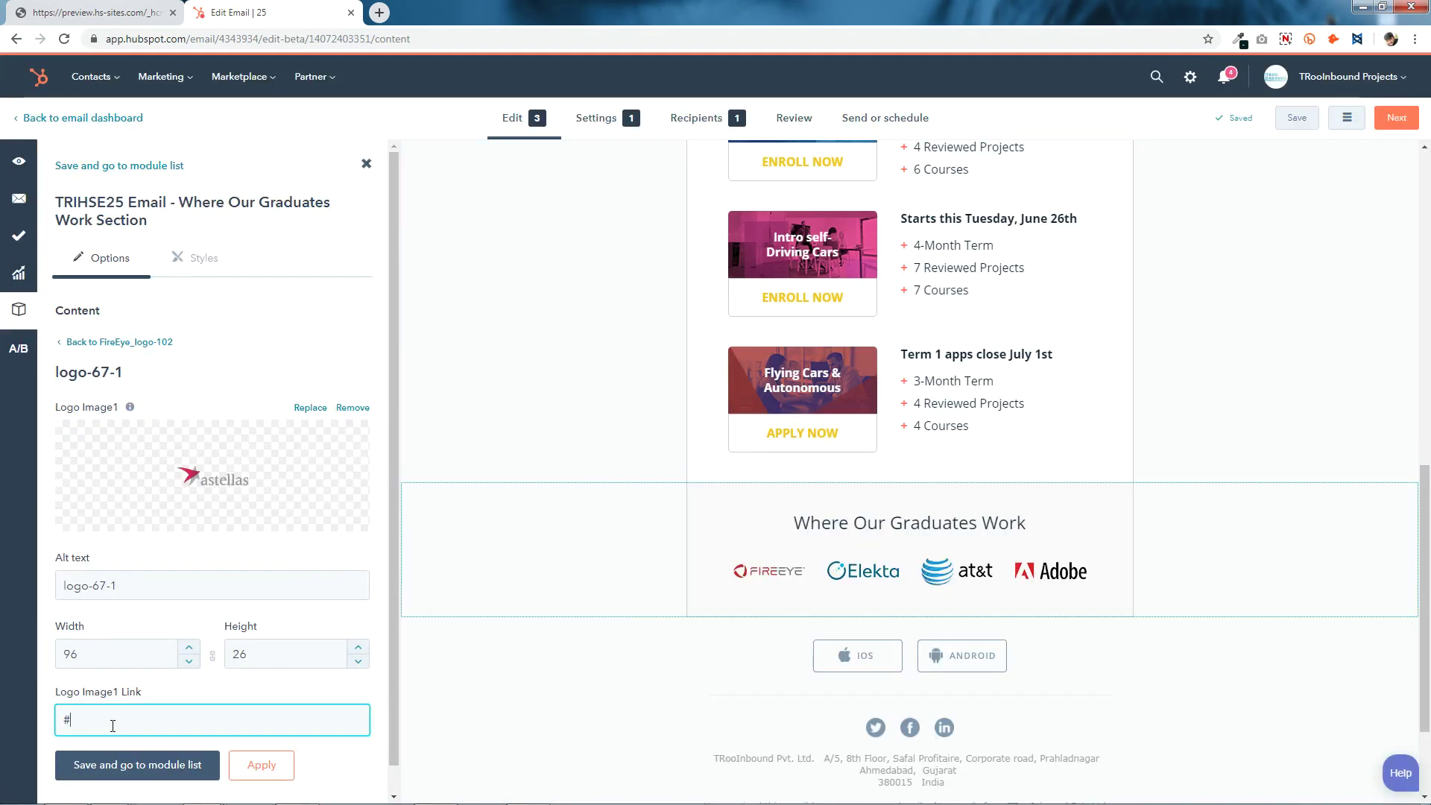
left_click(275, 768)
left_click(176, 765)
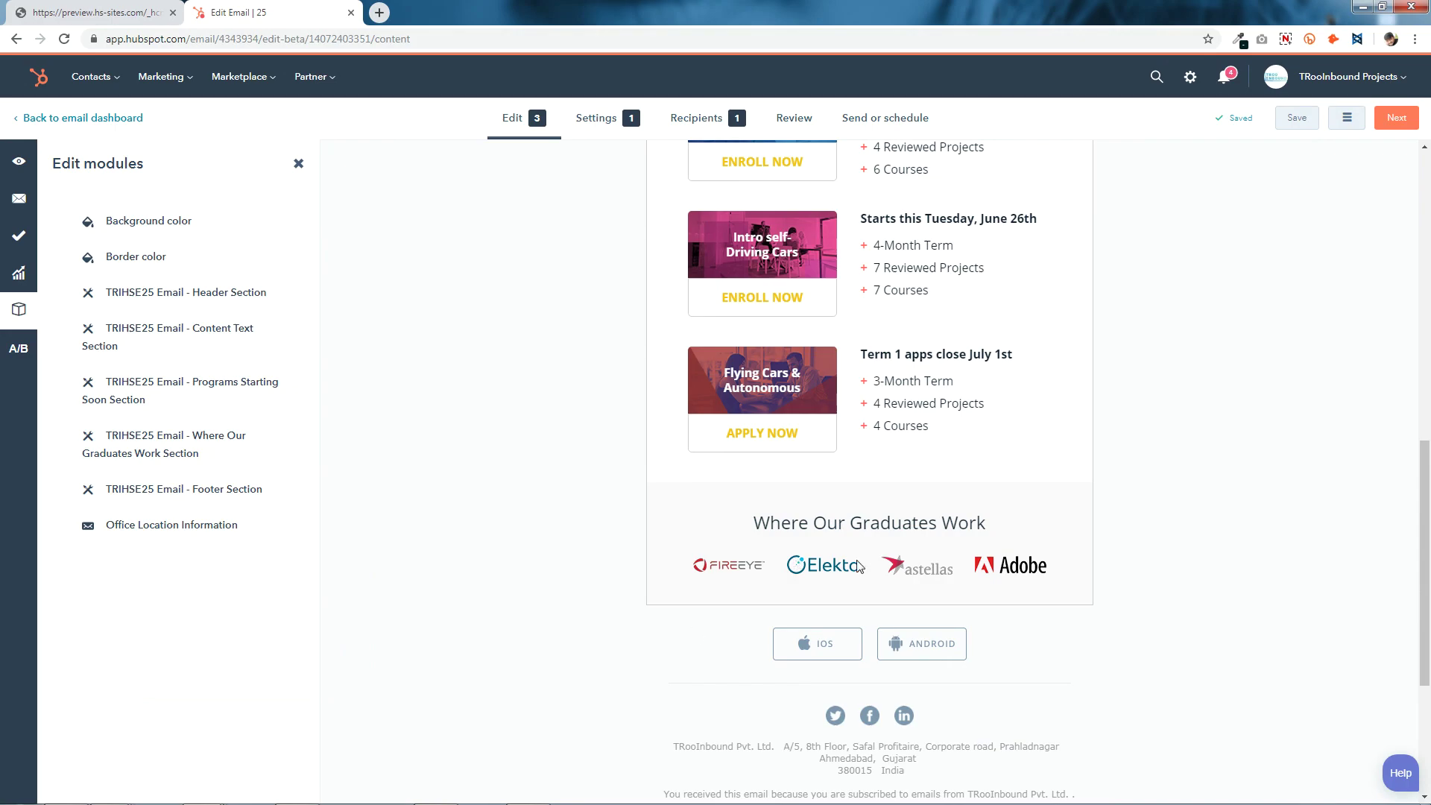
- Replace the adobe logo in the Where Our Graduates Work section with the recent Synergy logo image and save the section
left_click(920, 576)
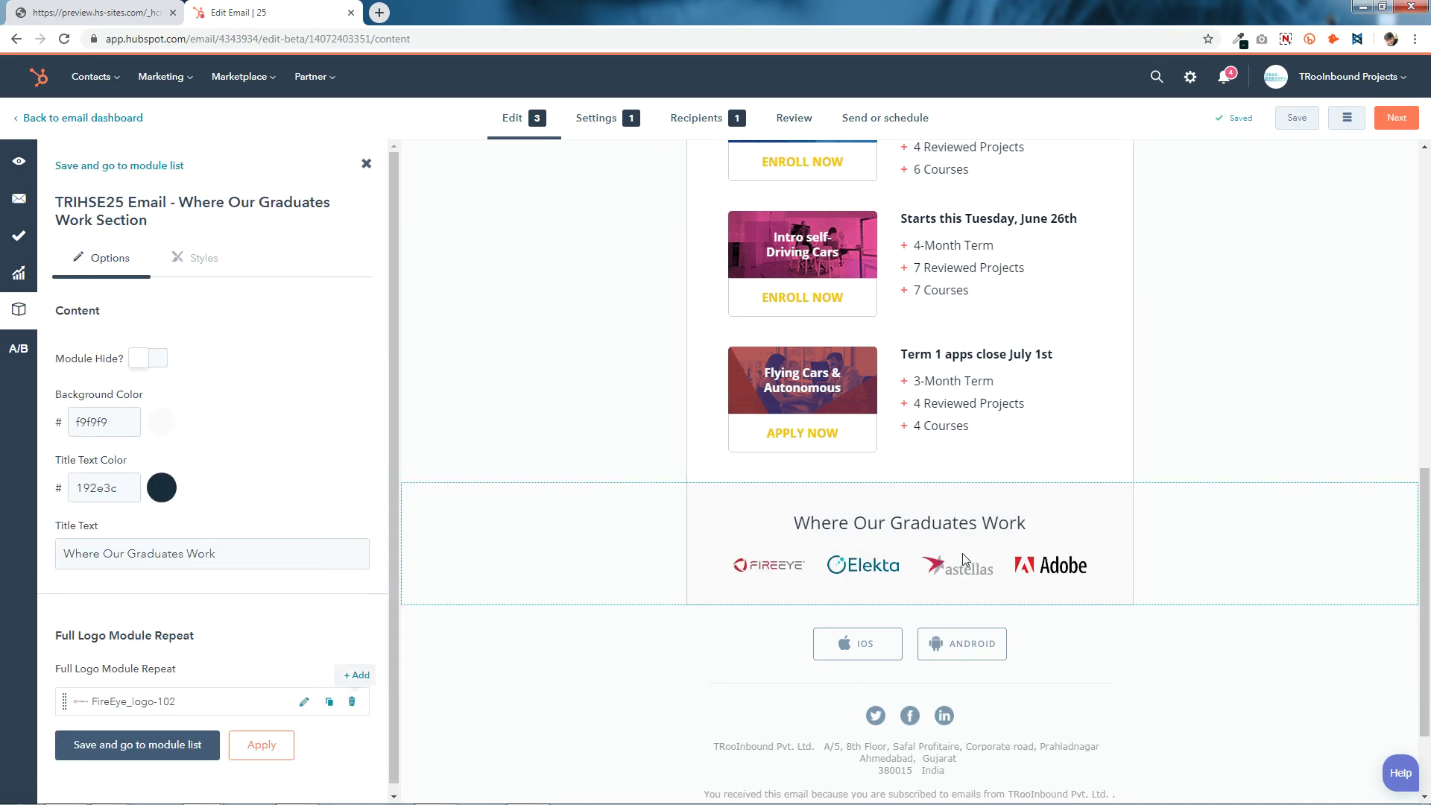
scroll(320, 693, "down", 1)
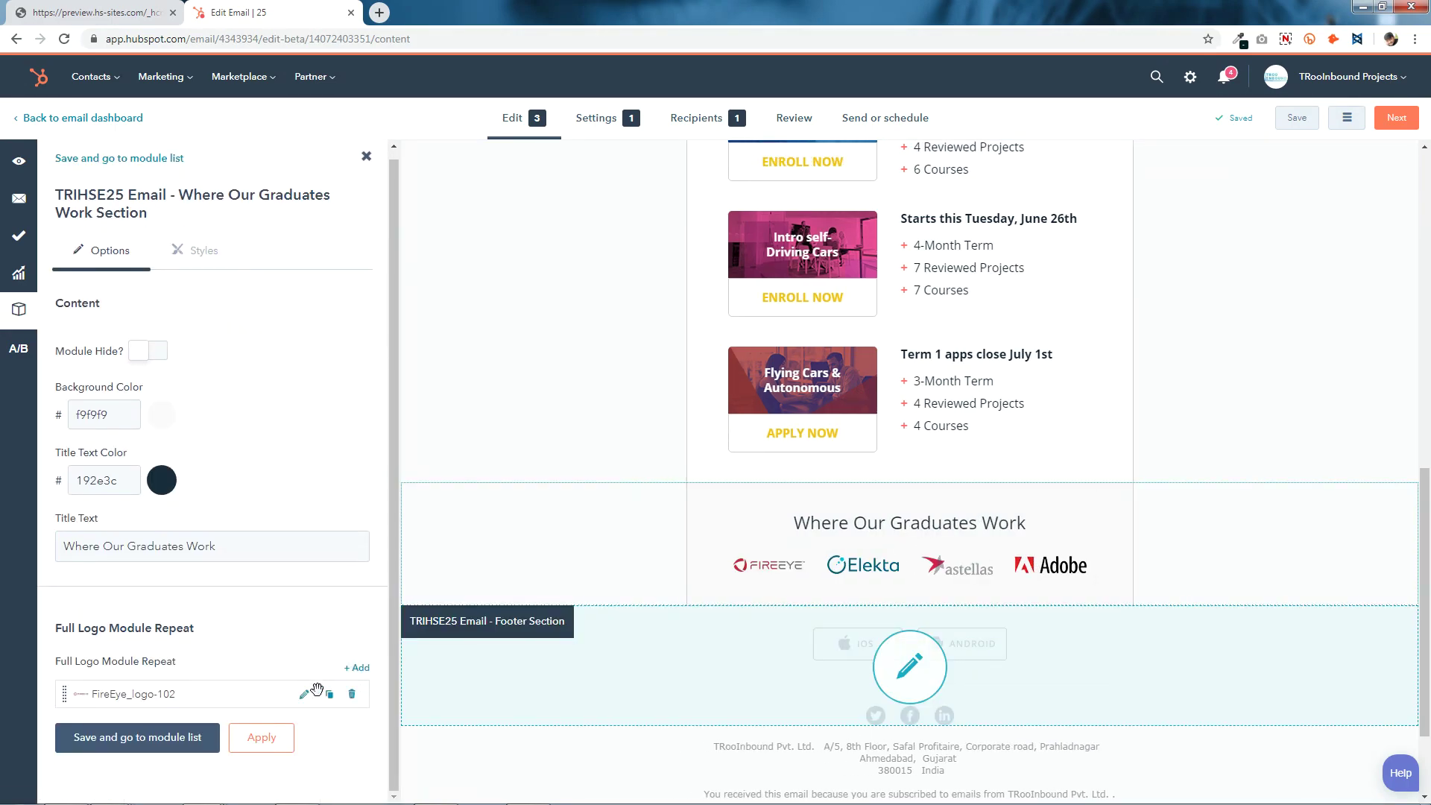
left_click(305, 694)
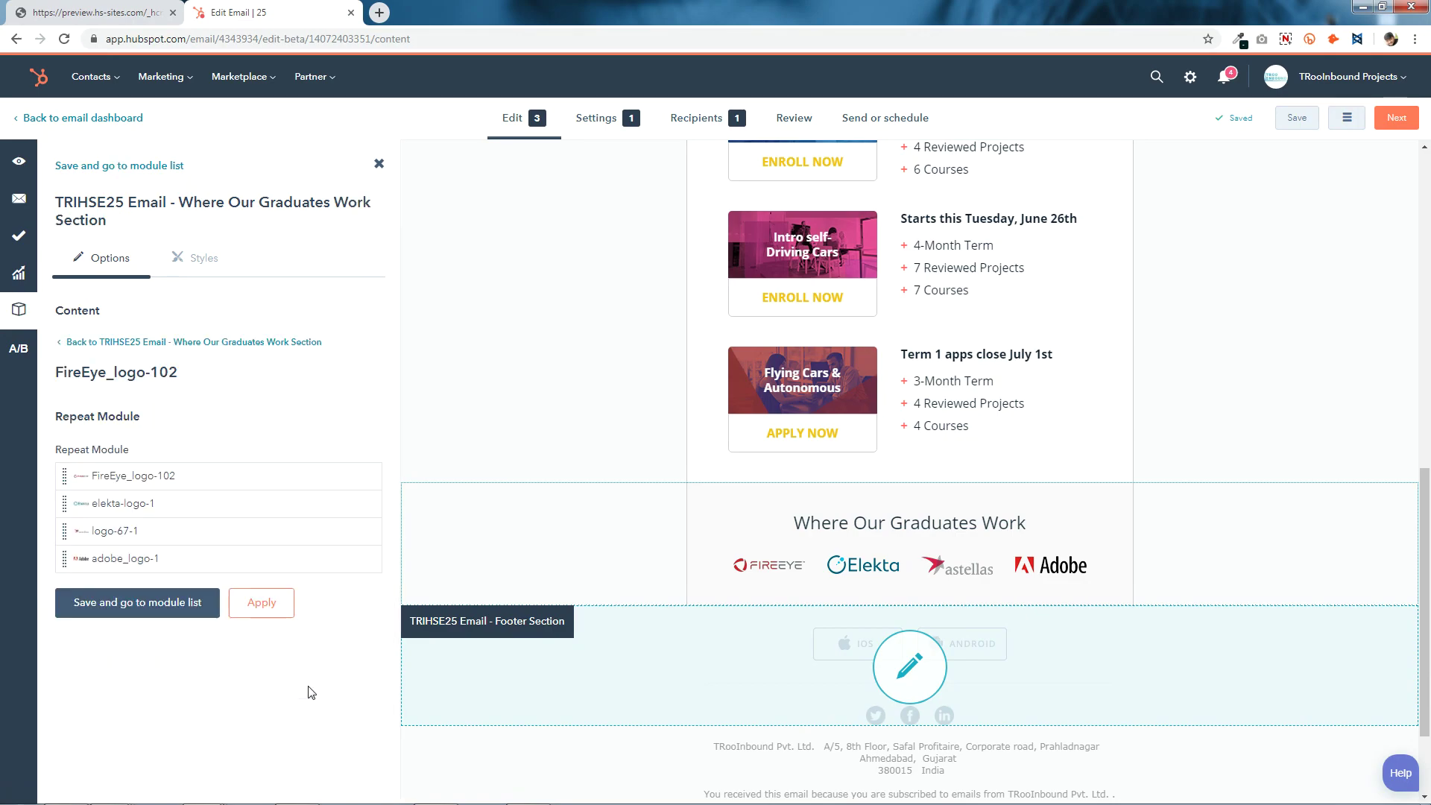
left_click(364, 560)
left_click(193, 486)
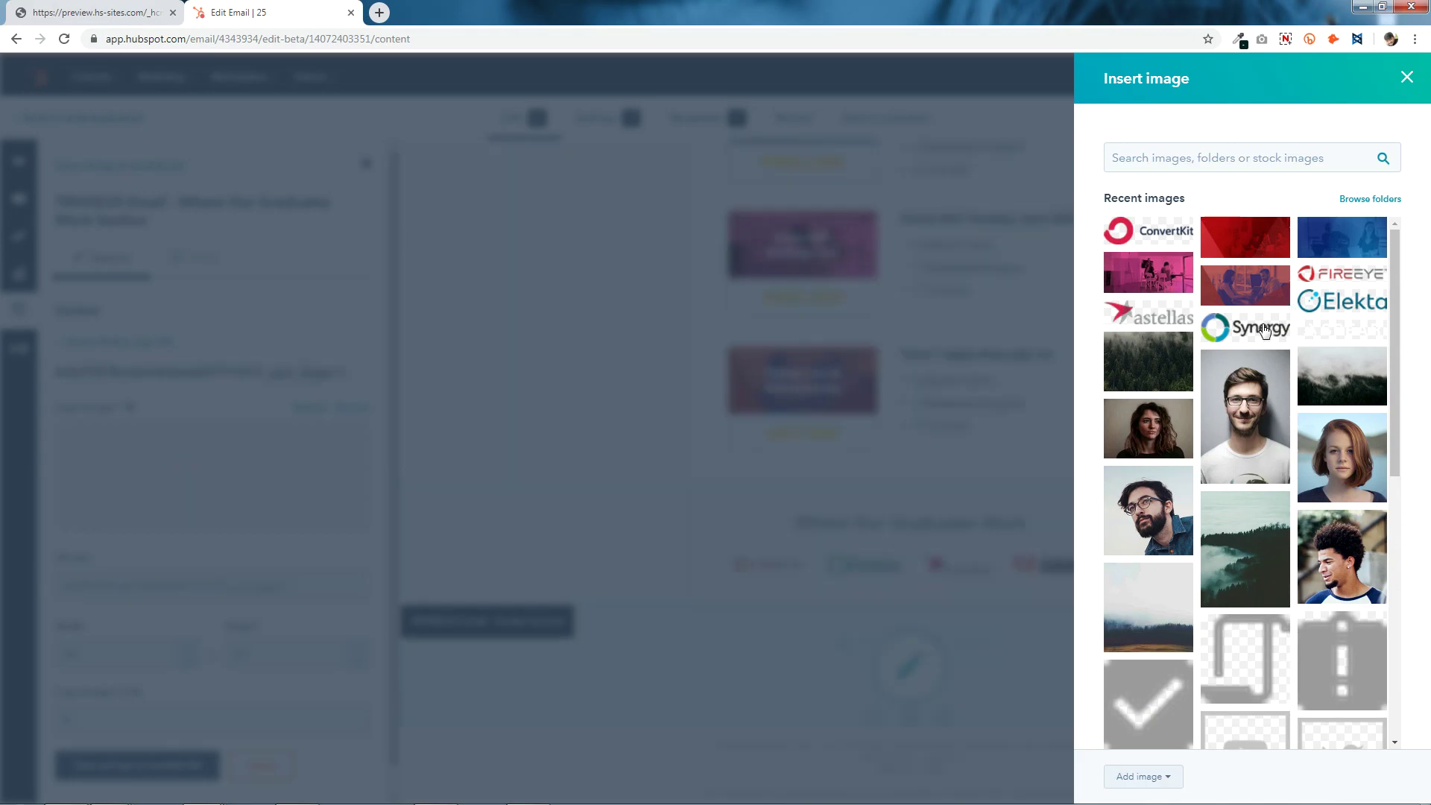
left_click(1265, 330)
left_click(216, 720)
left_click(250, 764)
left_click(163, 766)
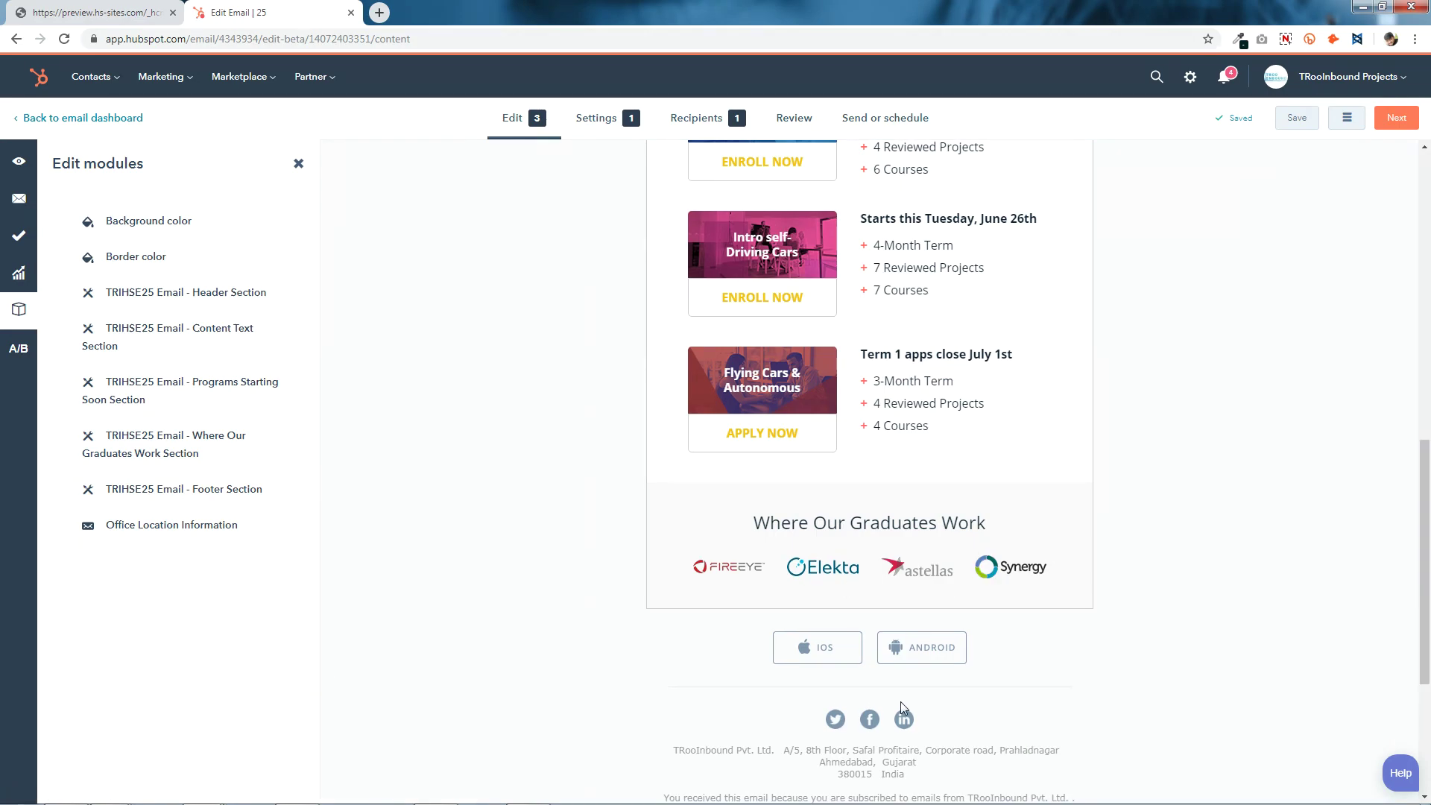
- Turn on Module Hide for the TRIHSE25 Email - Footer Section and save back to the module list
left_click(876, 551)
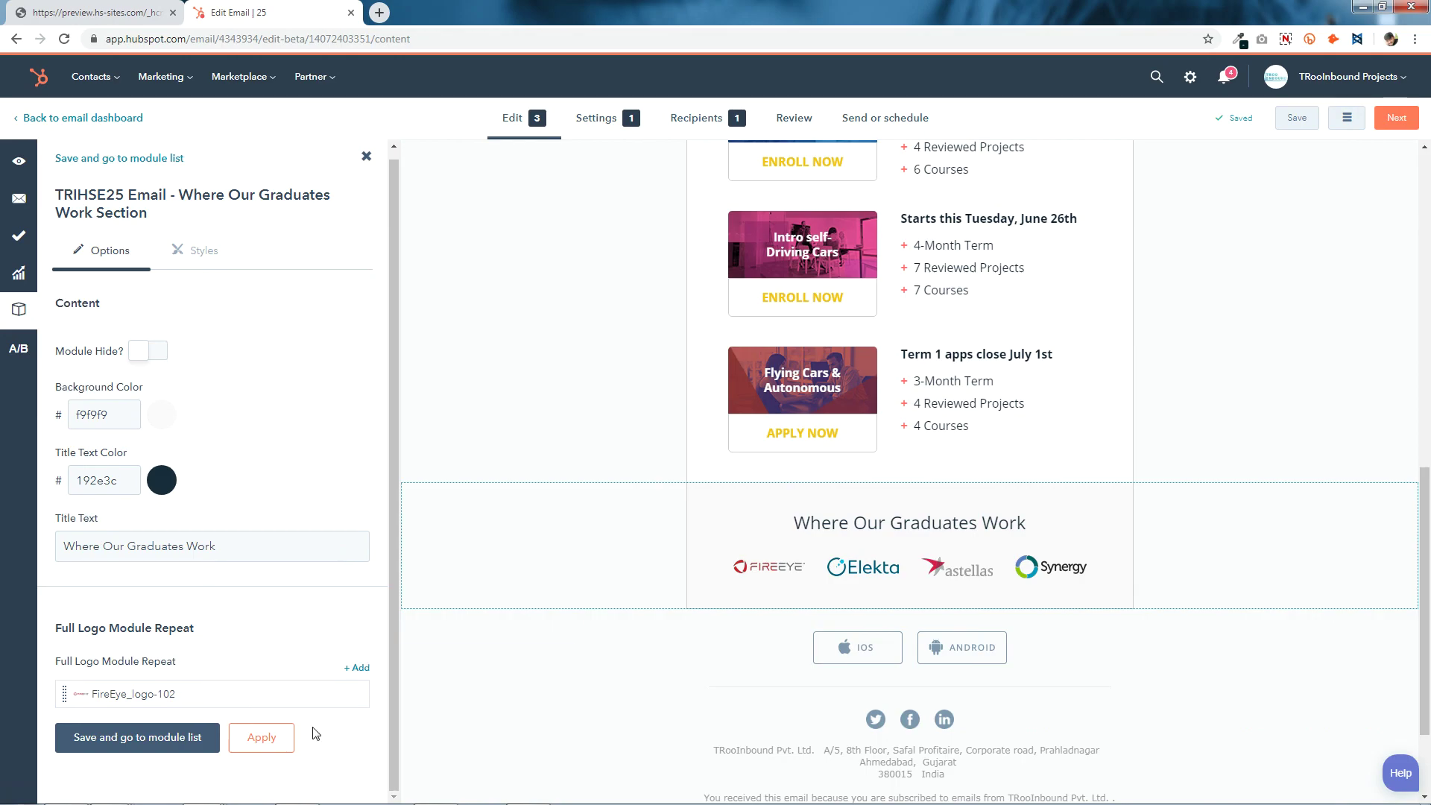
scroll(948, 610, "down", 2)
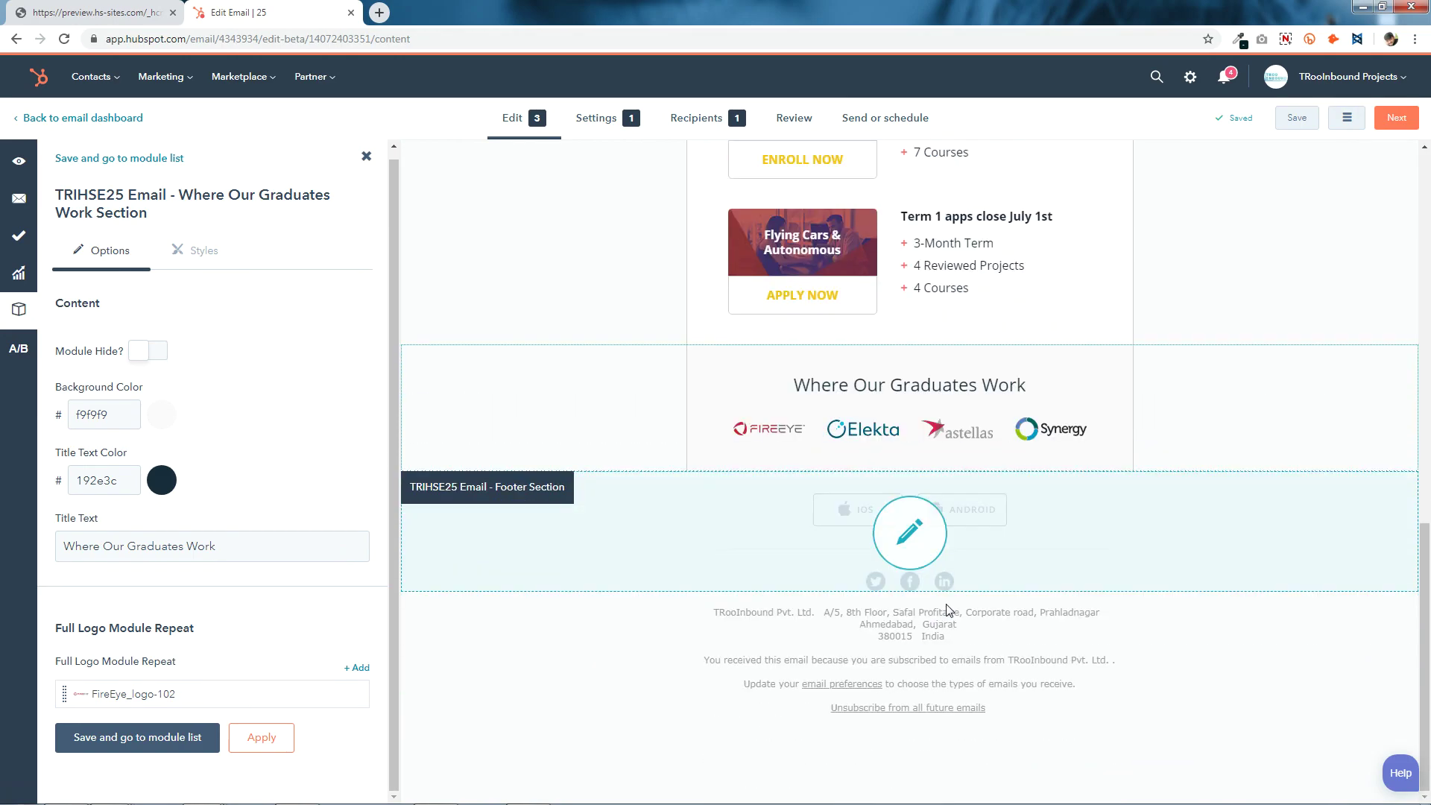
left_click(910, 534)
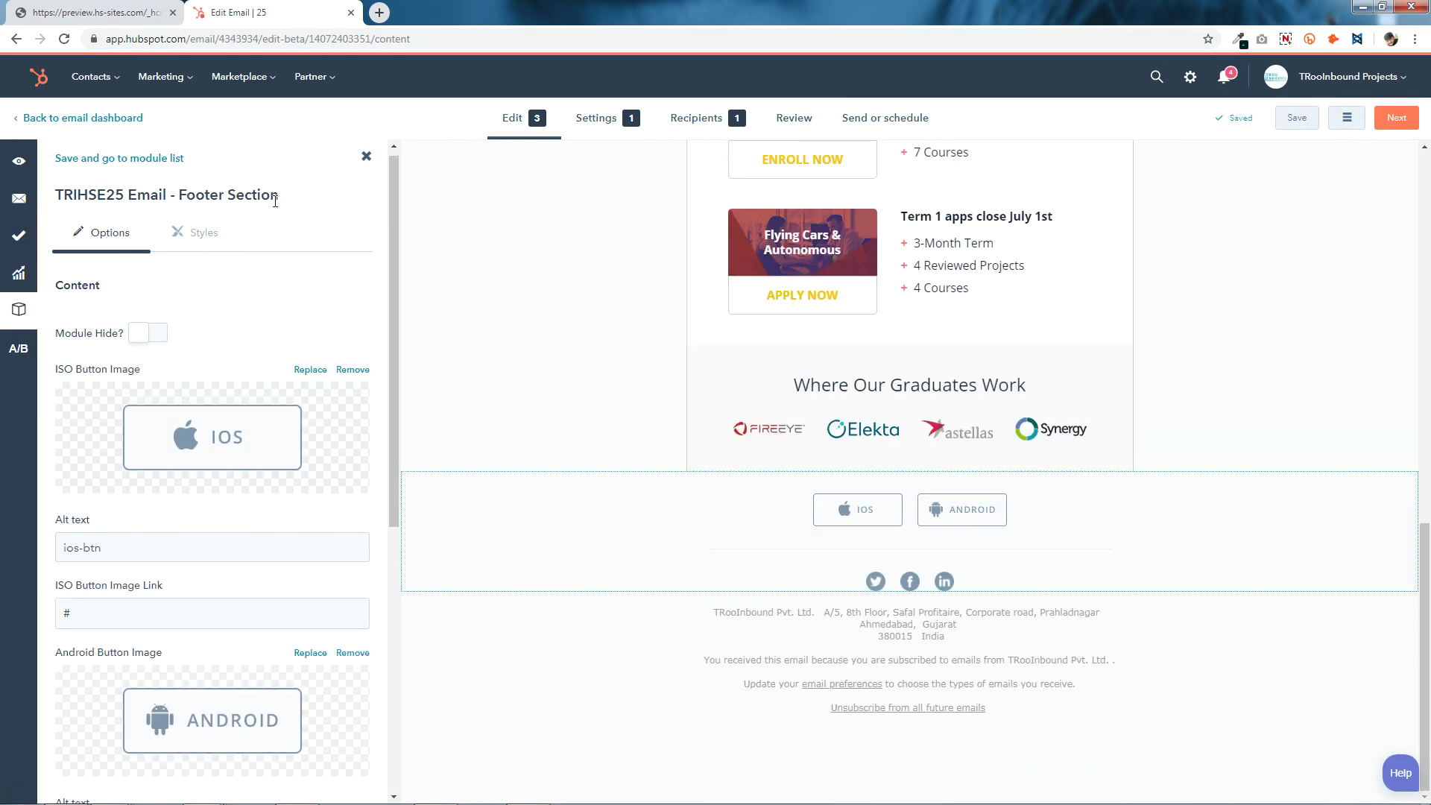
left_click(151, 335)
scroll(210, 376, "down", 6)
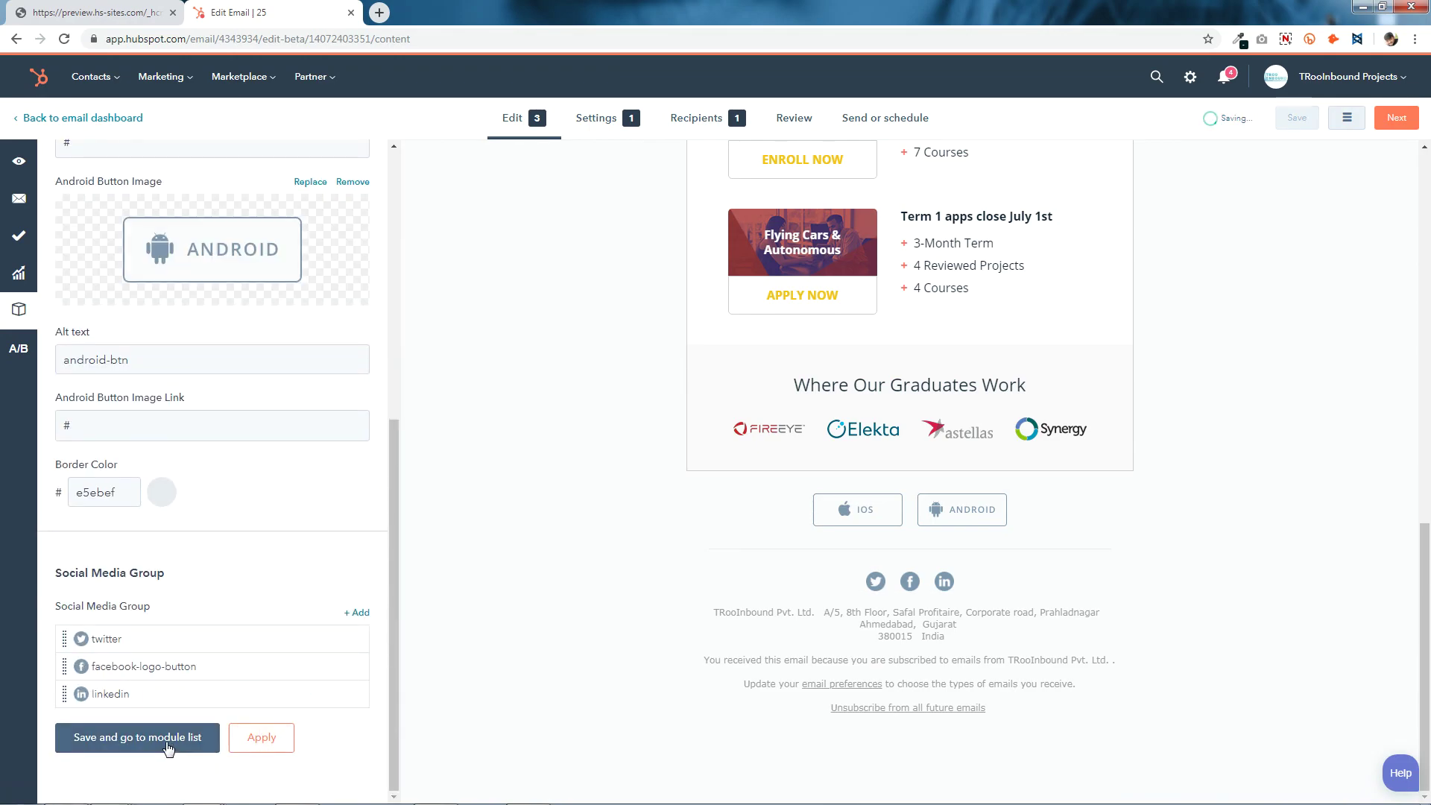
left_click(168, 744)
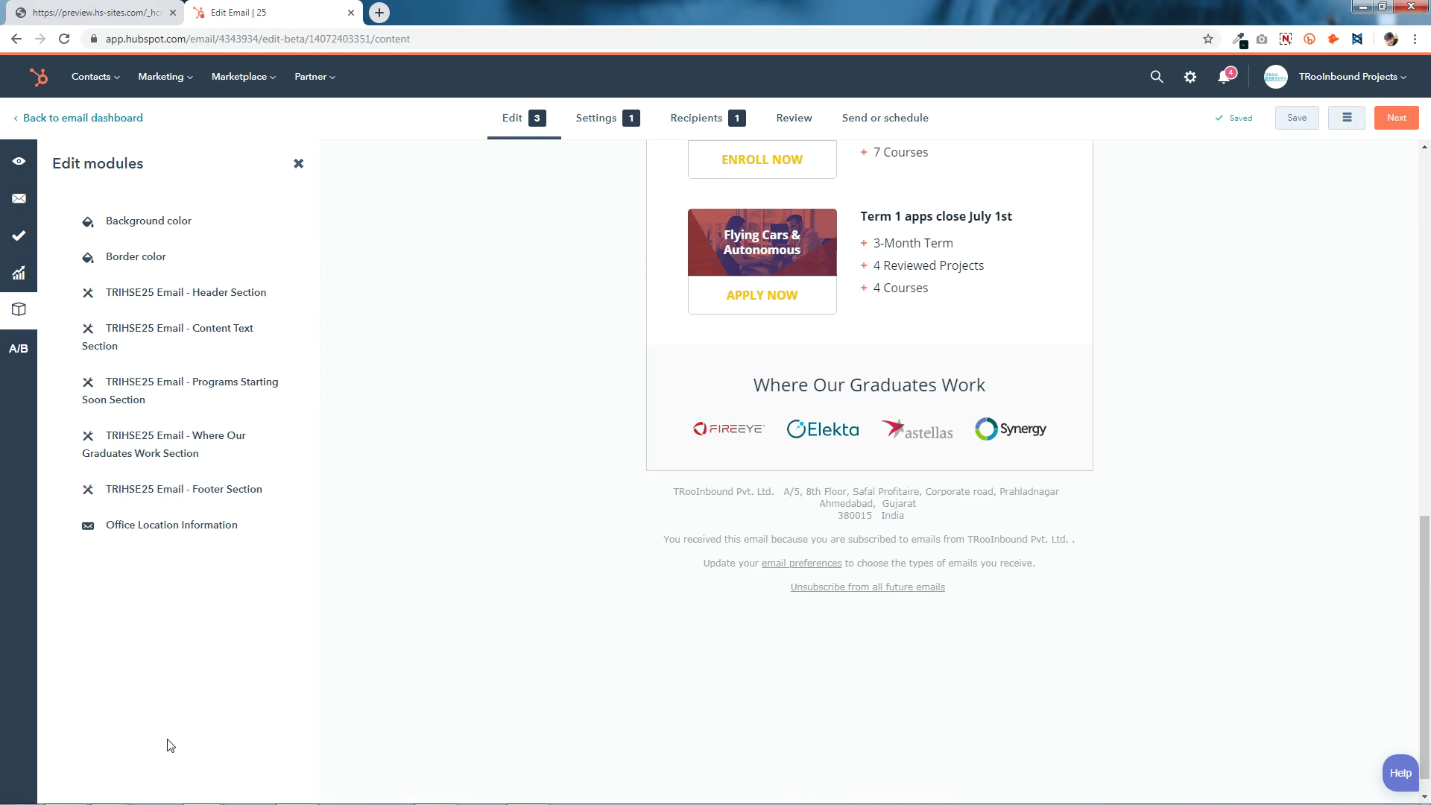
- Turn off Module Hide for the Footer Section and save back to the module list
left_click(239, 489)
left_click(143, 343)
scroll(233, 559, "down", 6)
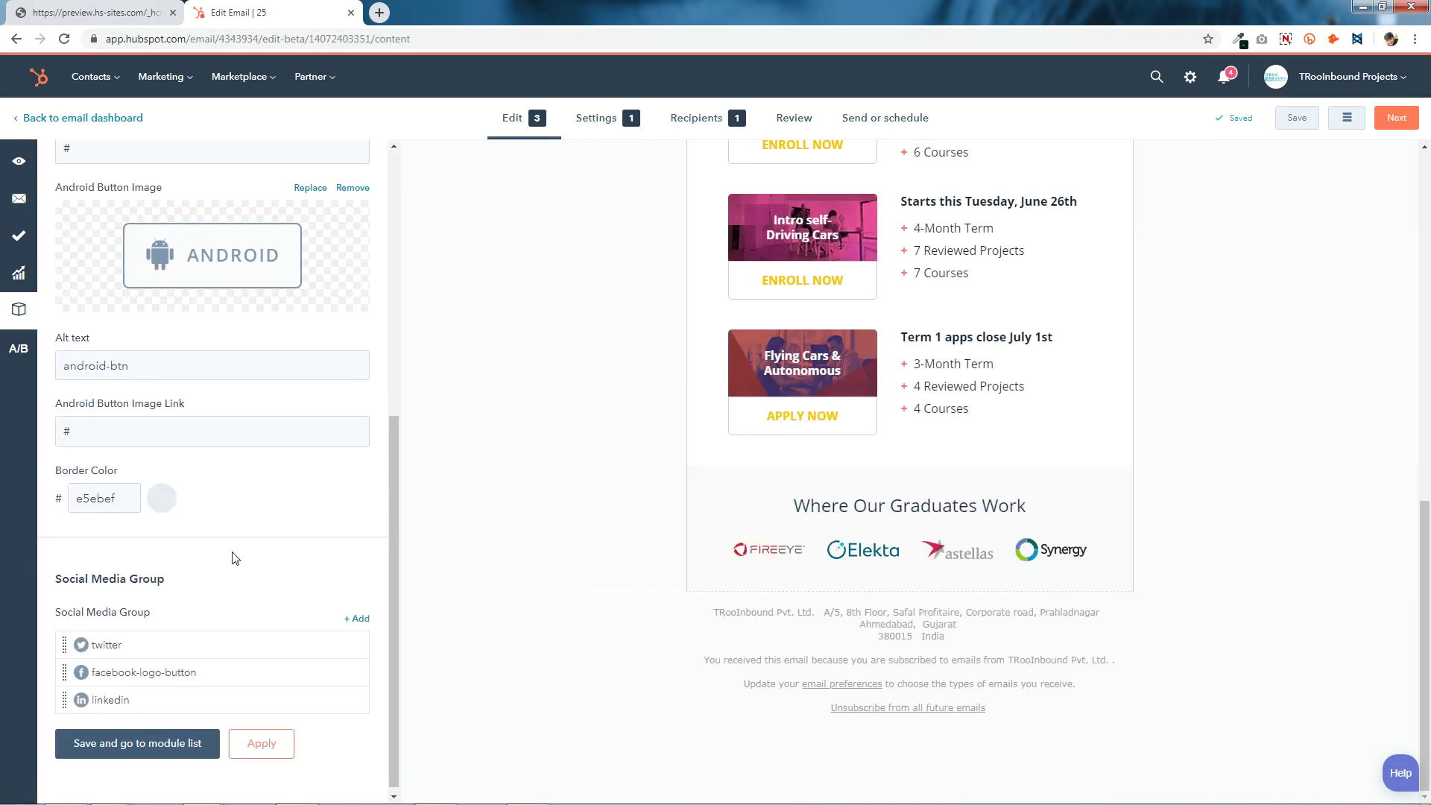
left_click(196, 738)
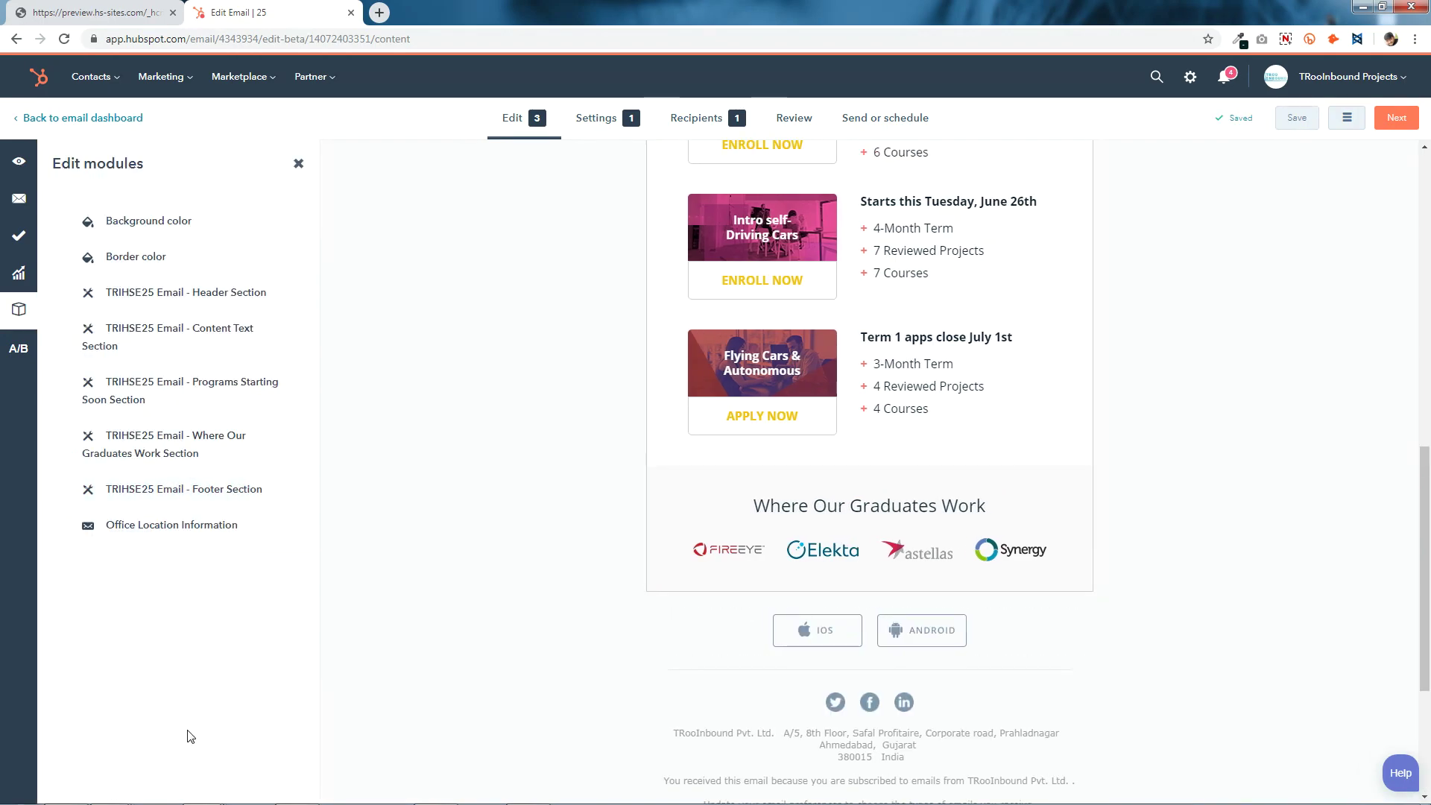
- Examine the Footer Section's iOS and Android button images, link fields, border colour and social media options
left_click(877, 649)
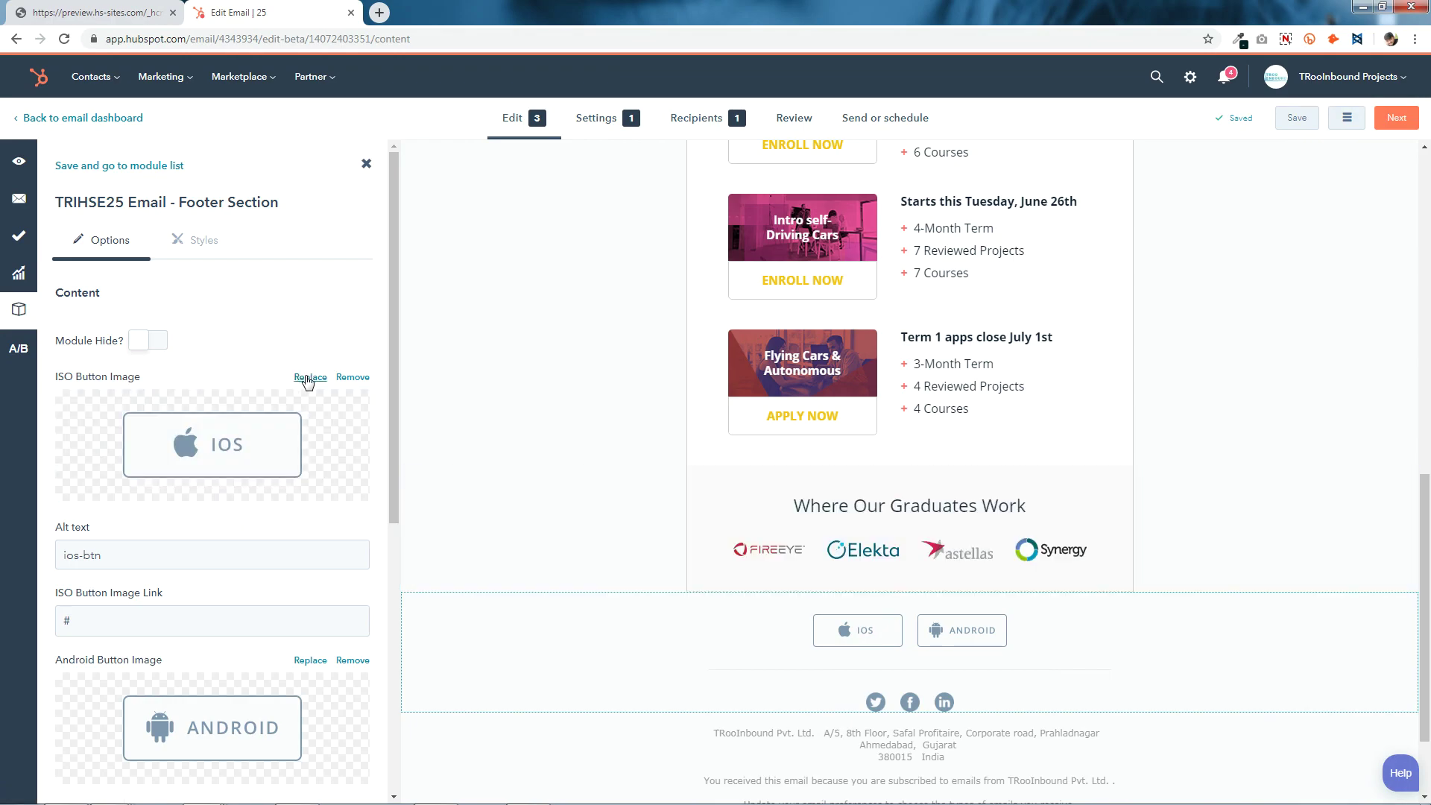
scroll(218, 479, "down", 3)
left_click(81, 396)
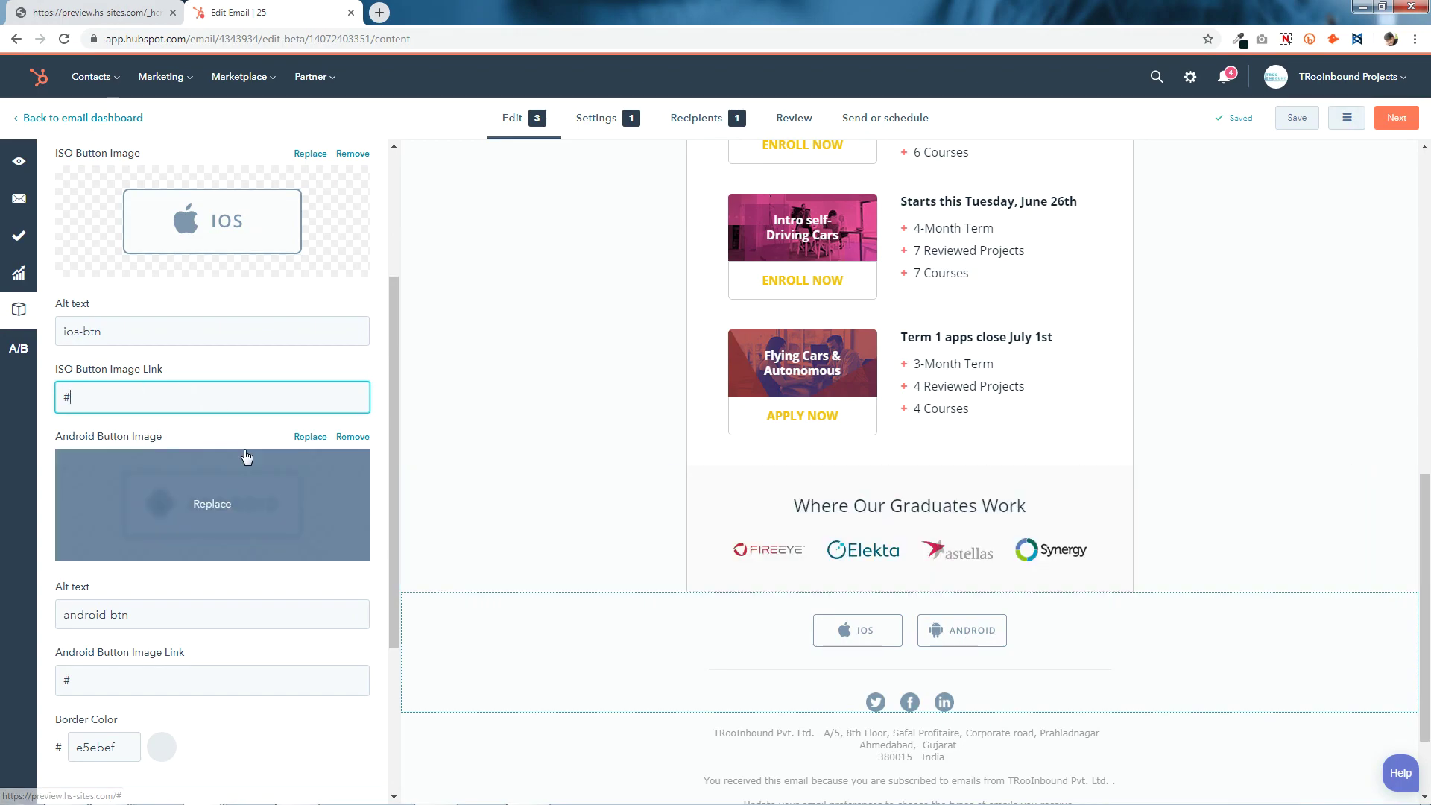
mouse_move(221, 505)
scroll(227, 511, "down", 2)
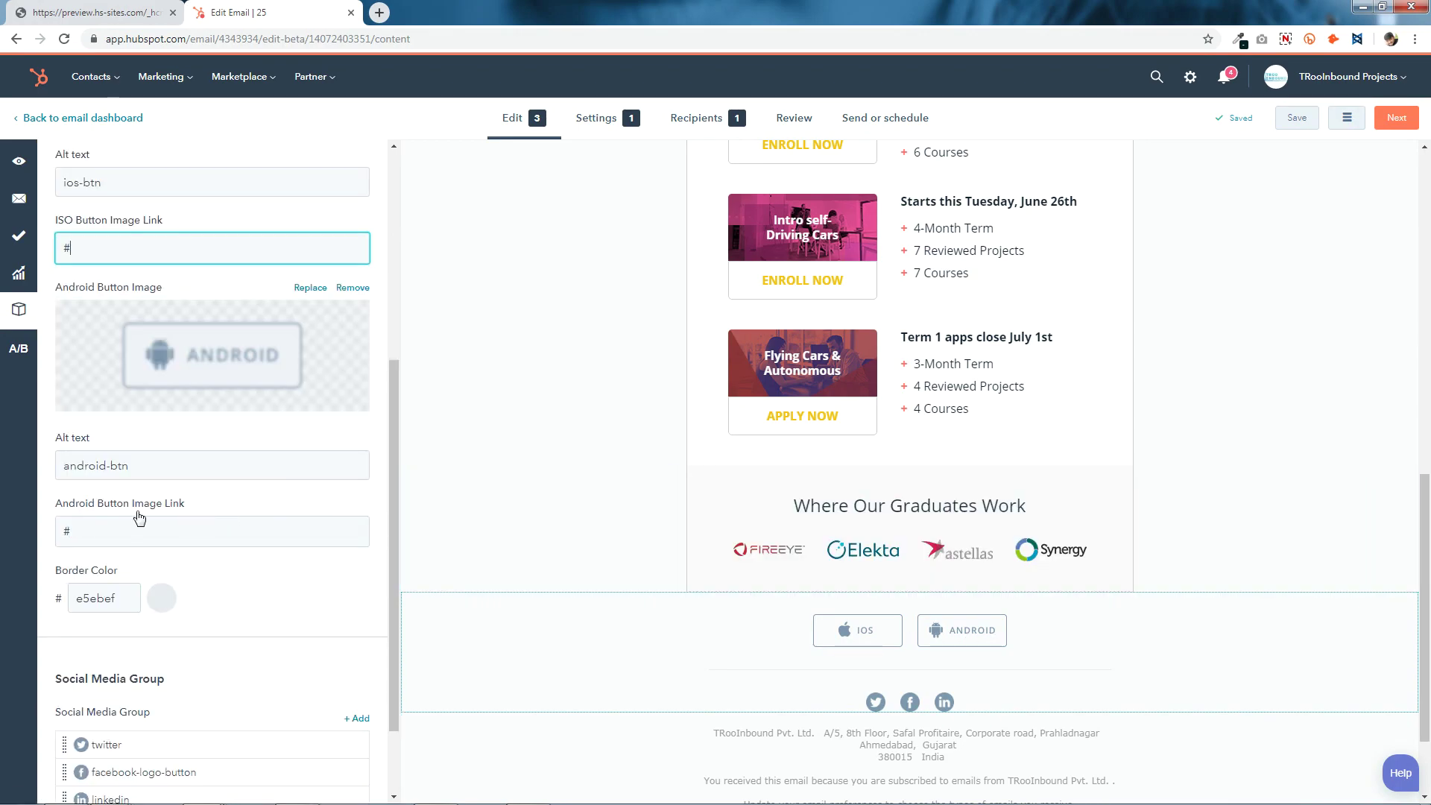
left_click(217, 538)
scroll(224, 541, "down", 2)
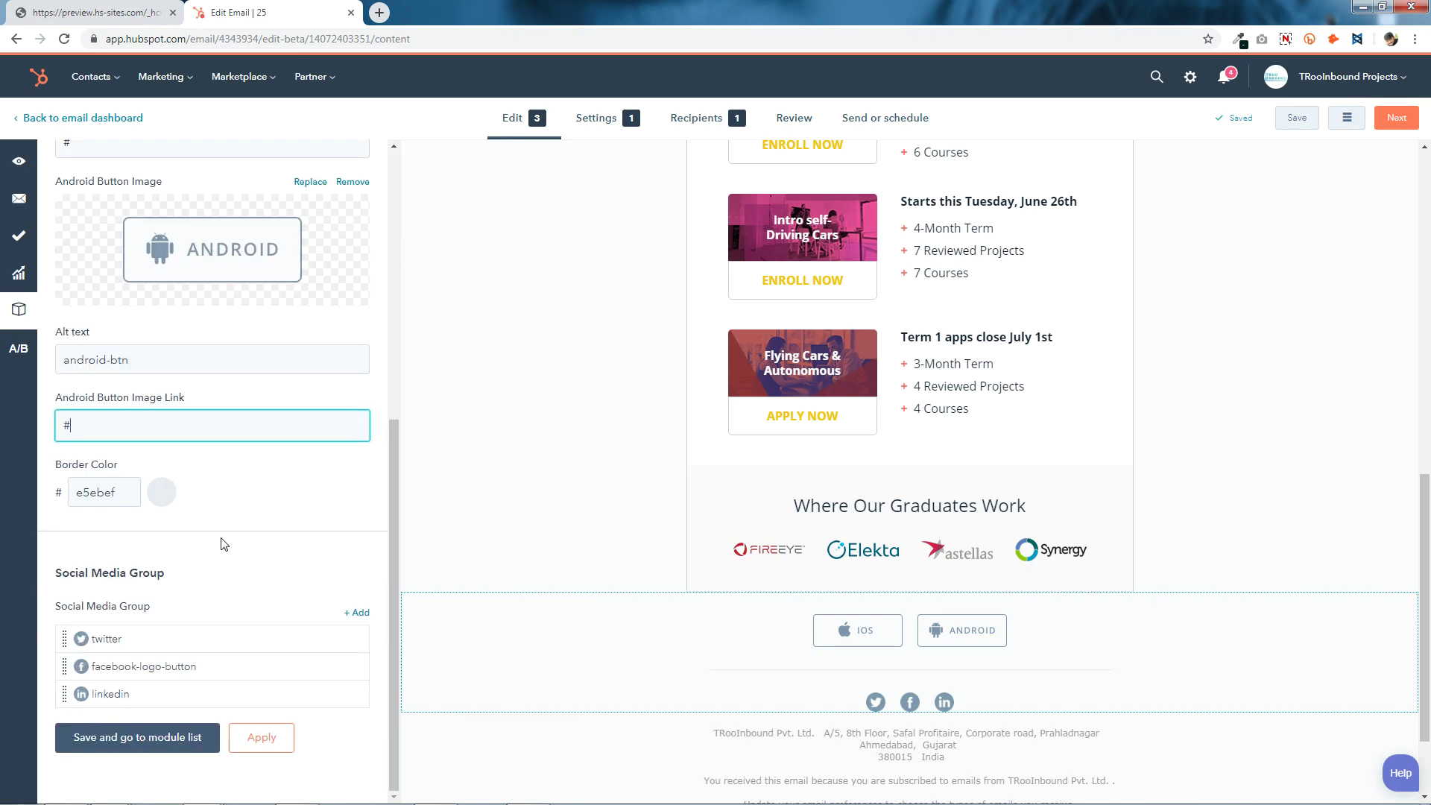
scroll(737, 467, "down", 2)
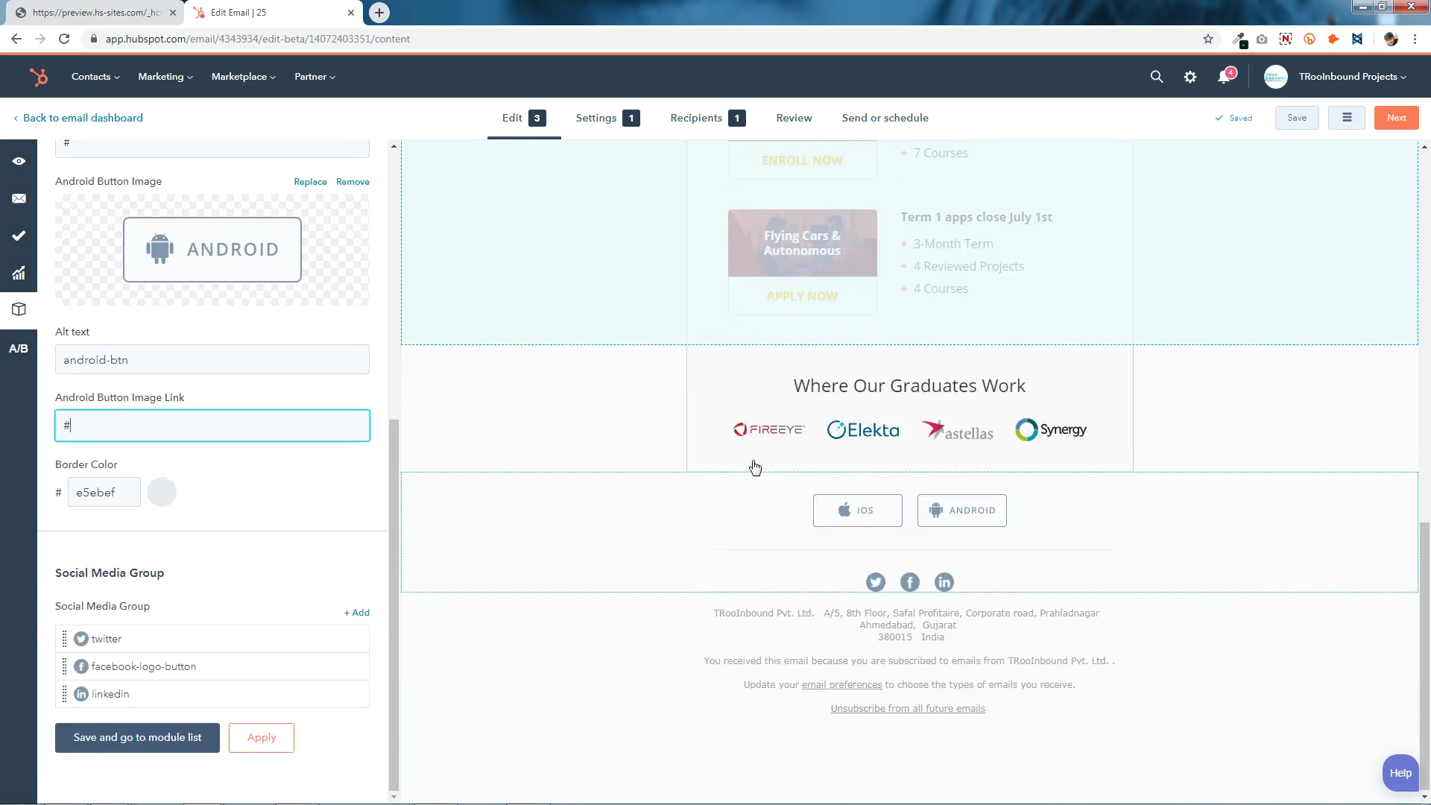
- Set the Footer Section's border colour to CCCCCC, copied from the E - 25.txt notes, and save back to the module list
double_click(111, 497)
left_click(528, 790)
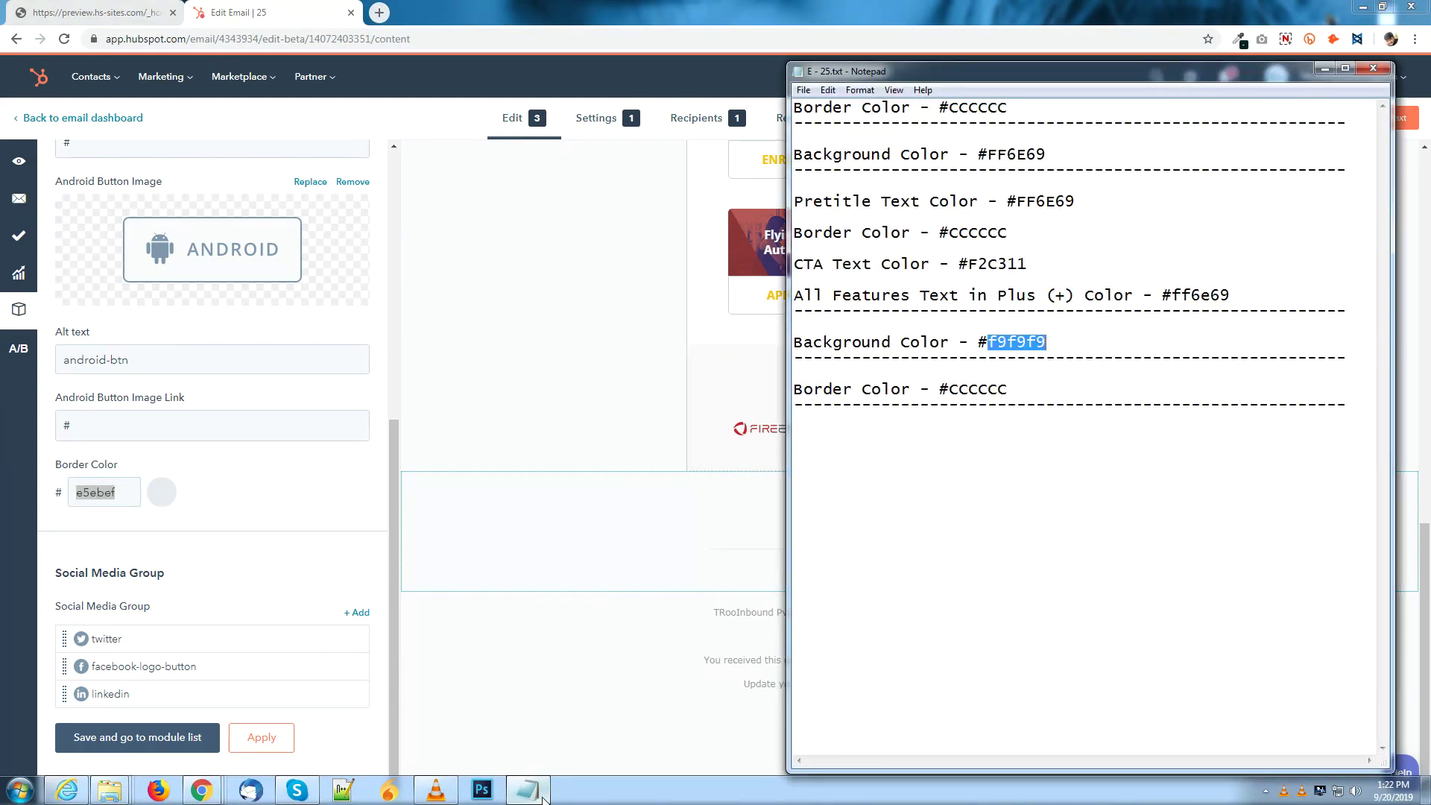
left_click_drag(948, 388, 1008, 388)
right_click(994, 393)
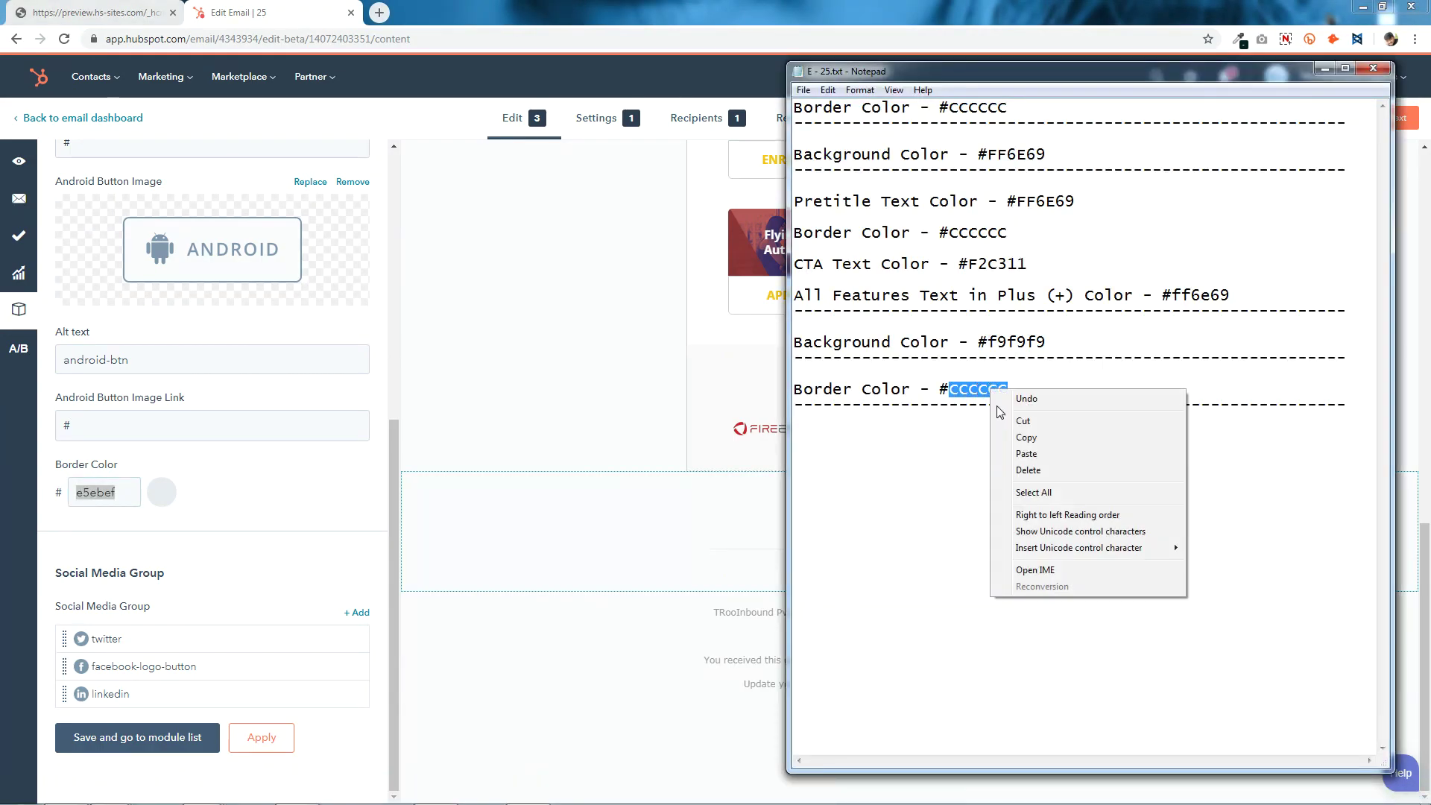
left_click(1027, 438)
key("alt+Tab")
right_click(137, 493)
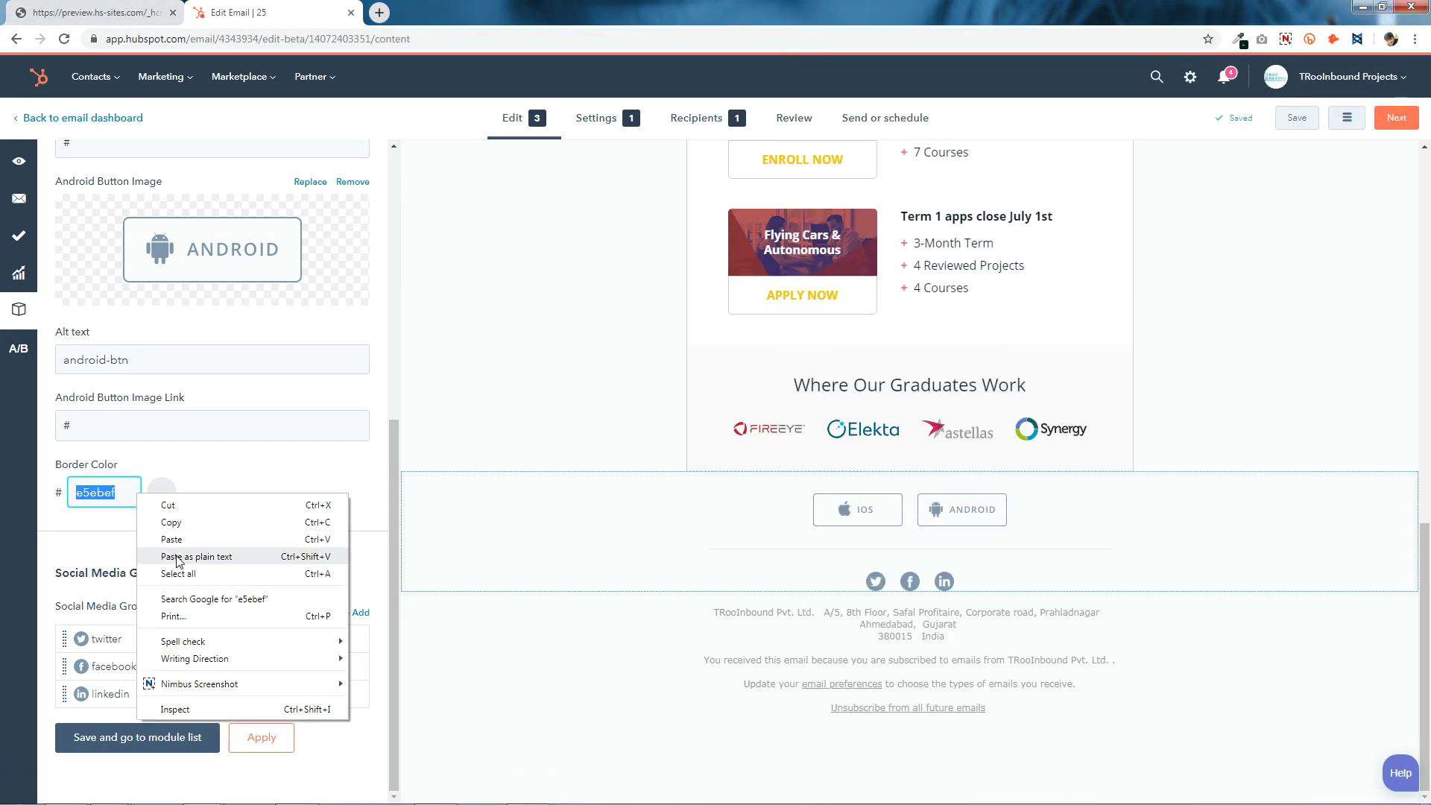
left_click(177, 557)
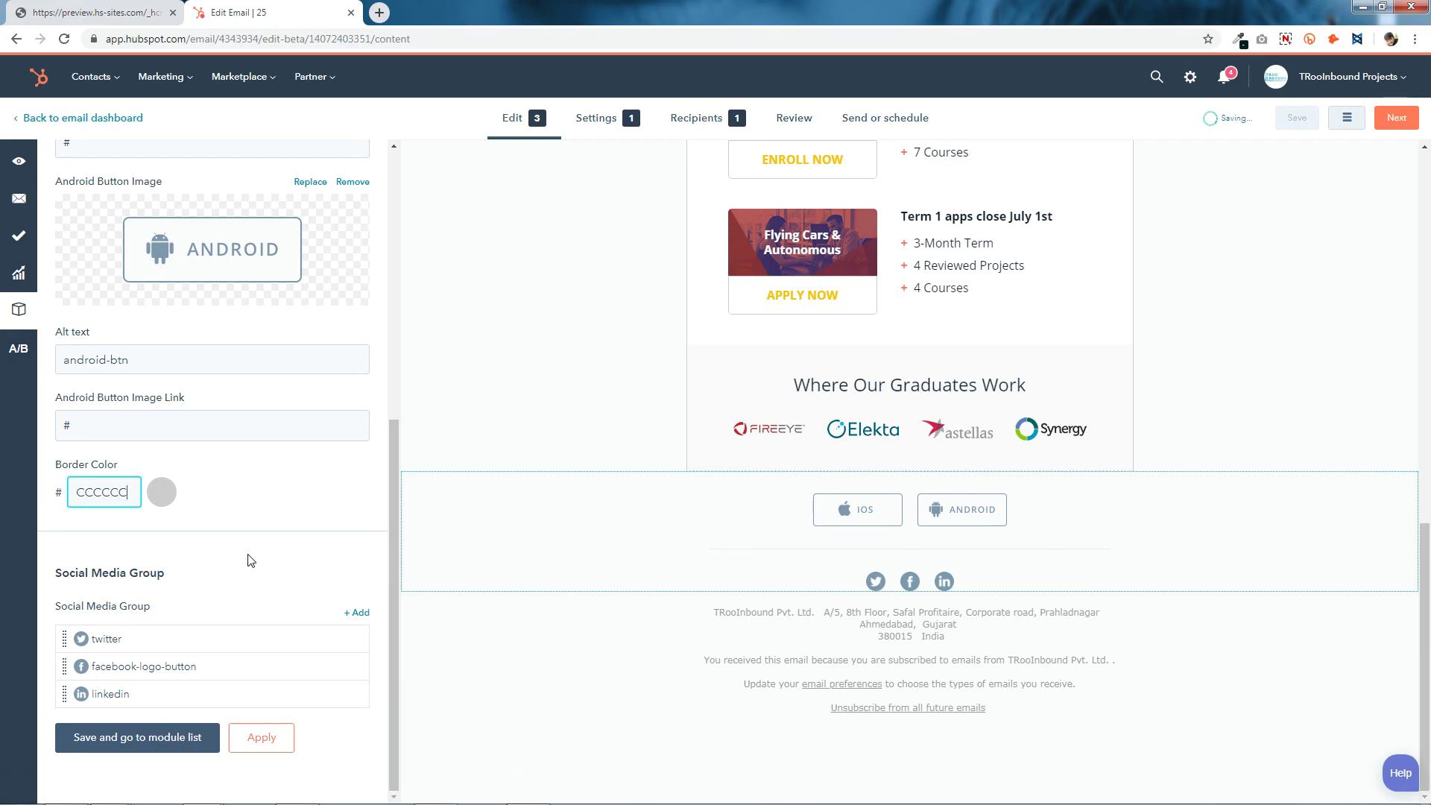
left_click(190, 736)
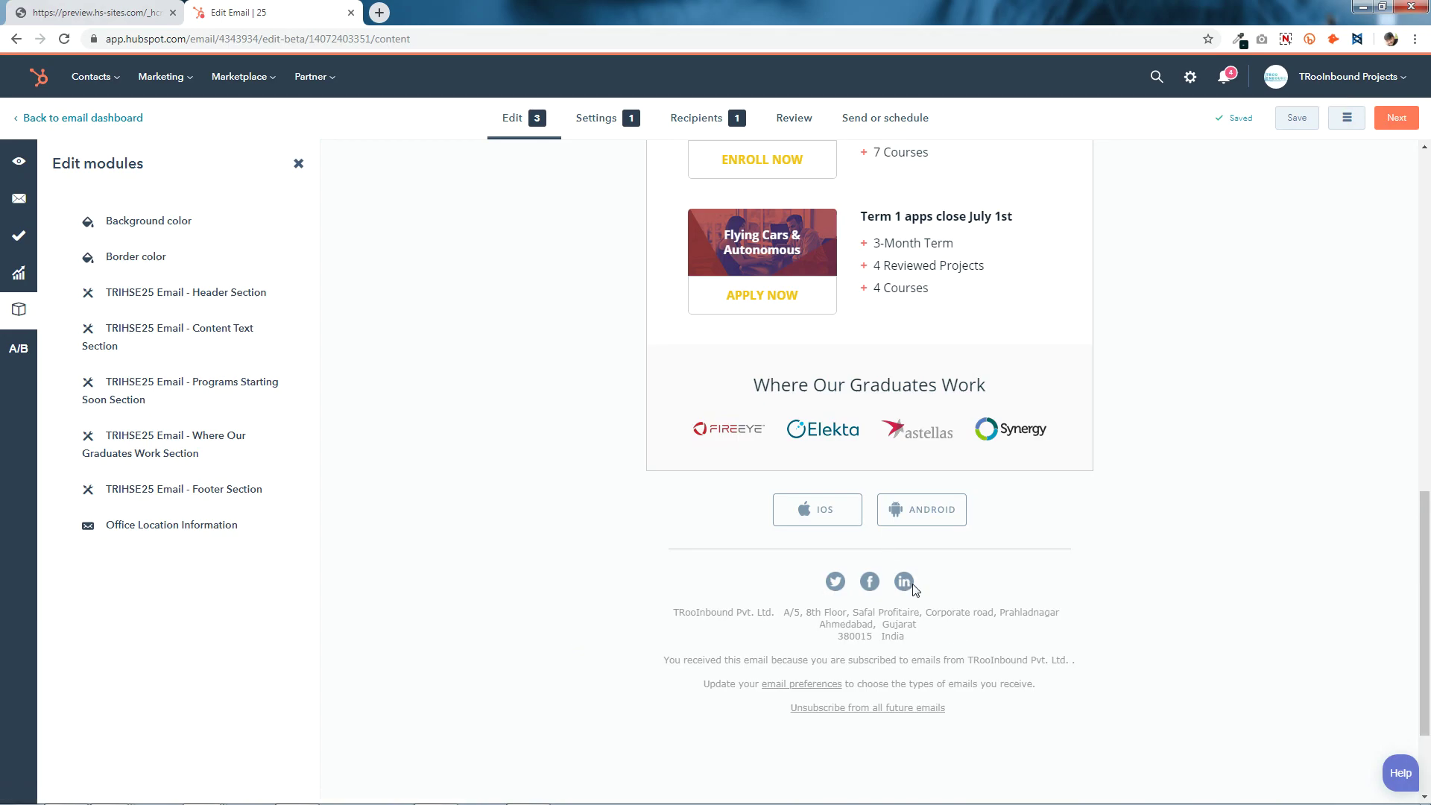
- Add two default twitter items to the Footer Section's Social Media Group and save back to the module list
mouse_move(855, 561)
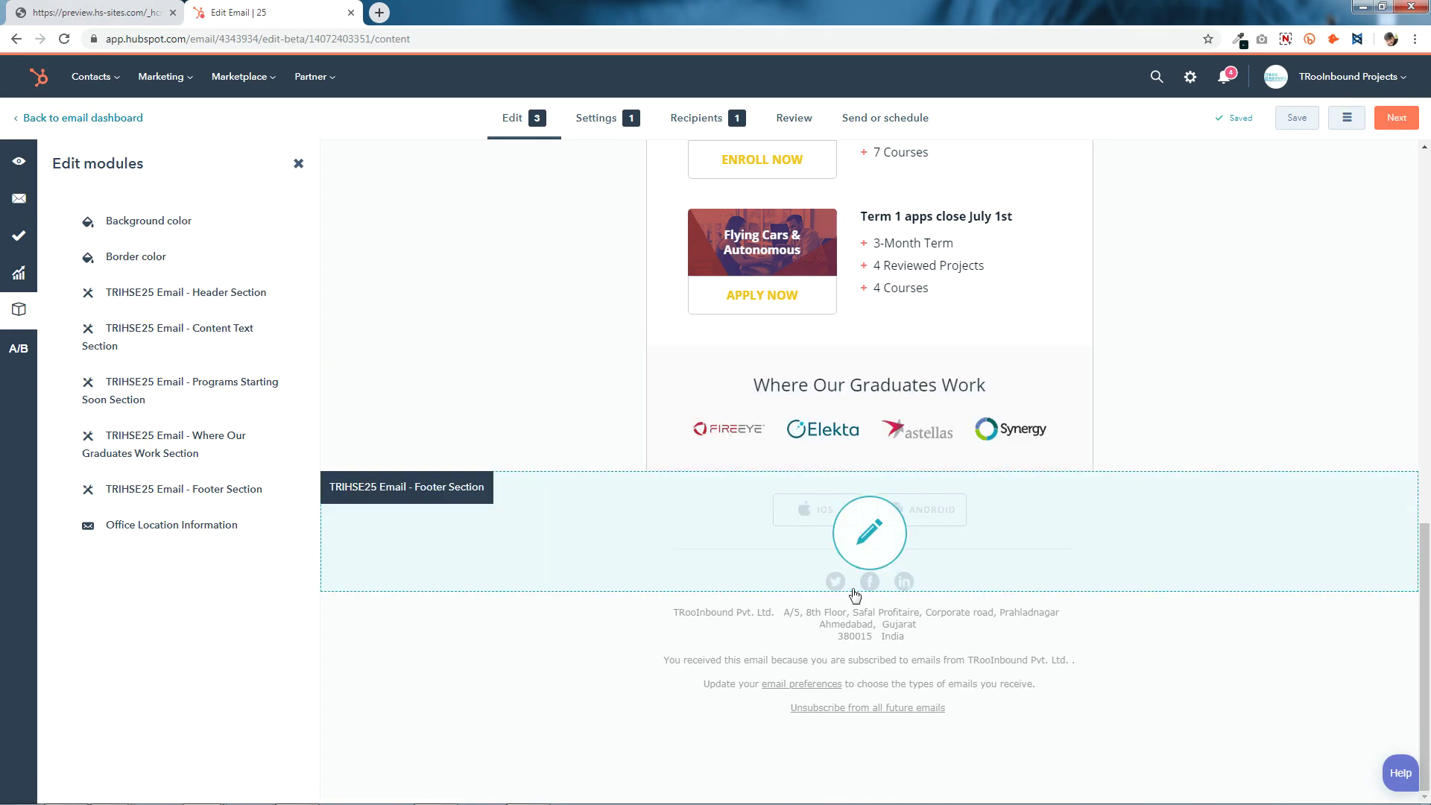
left_click(855, 595)
scroll(258, 588, "down", 6)
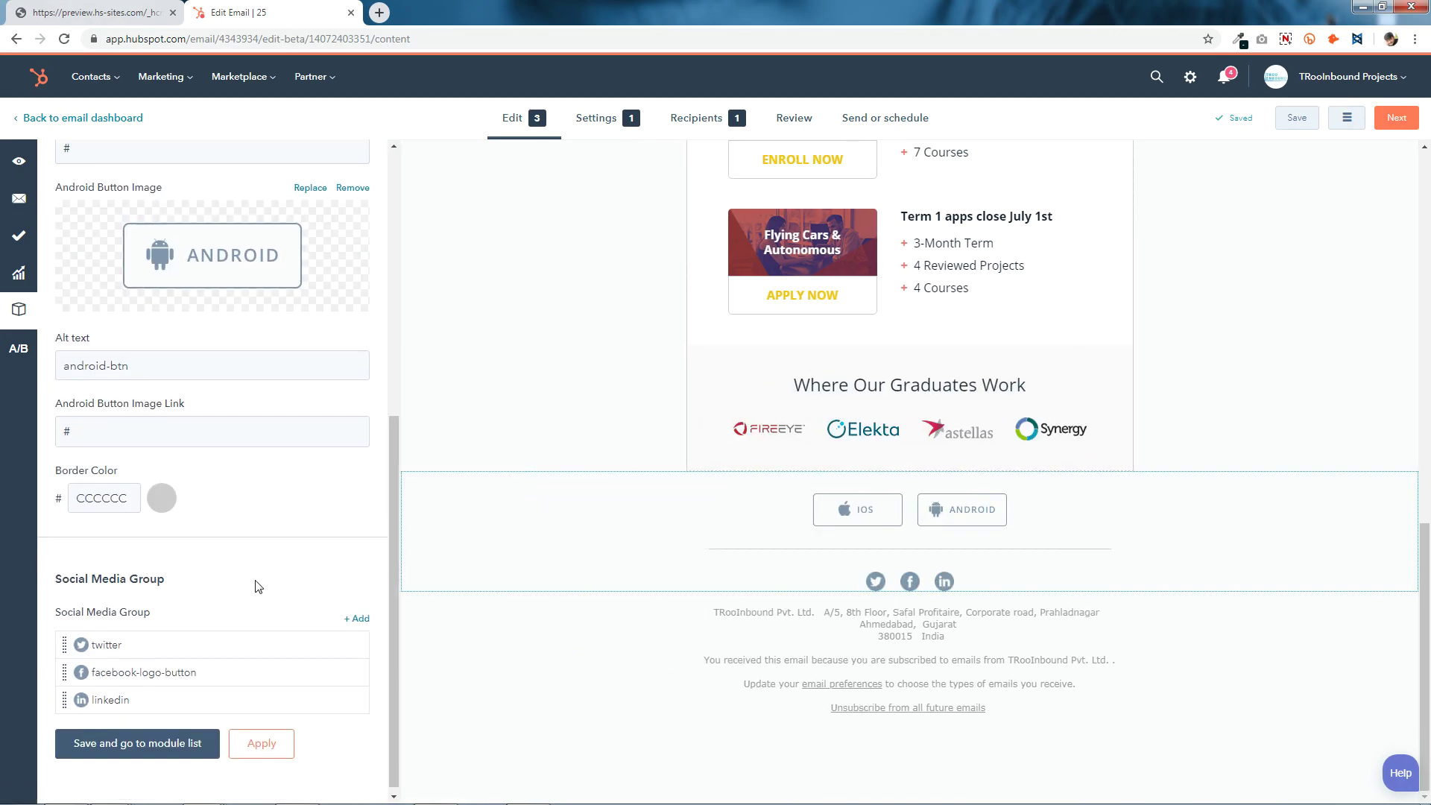
left_click(360, 617)
left_click(149, 324)
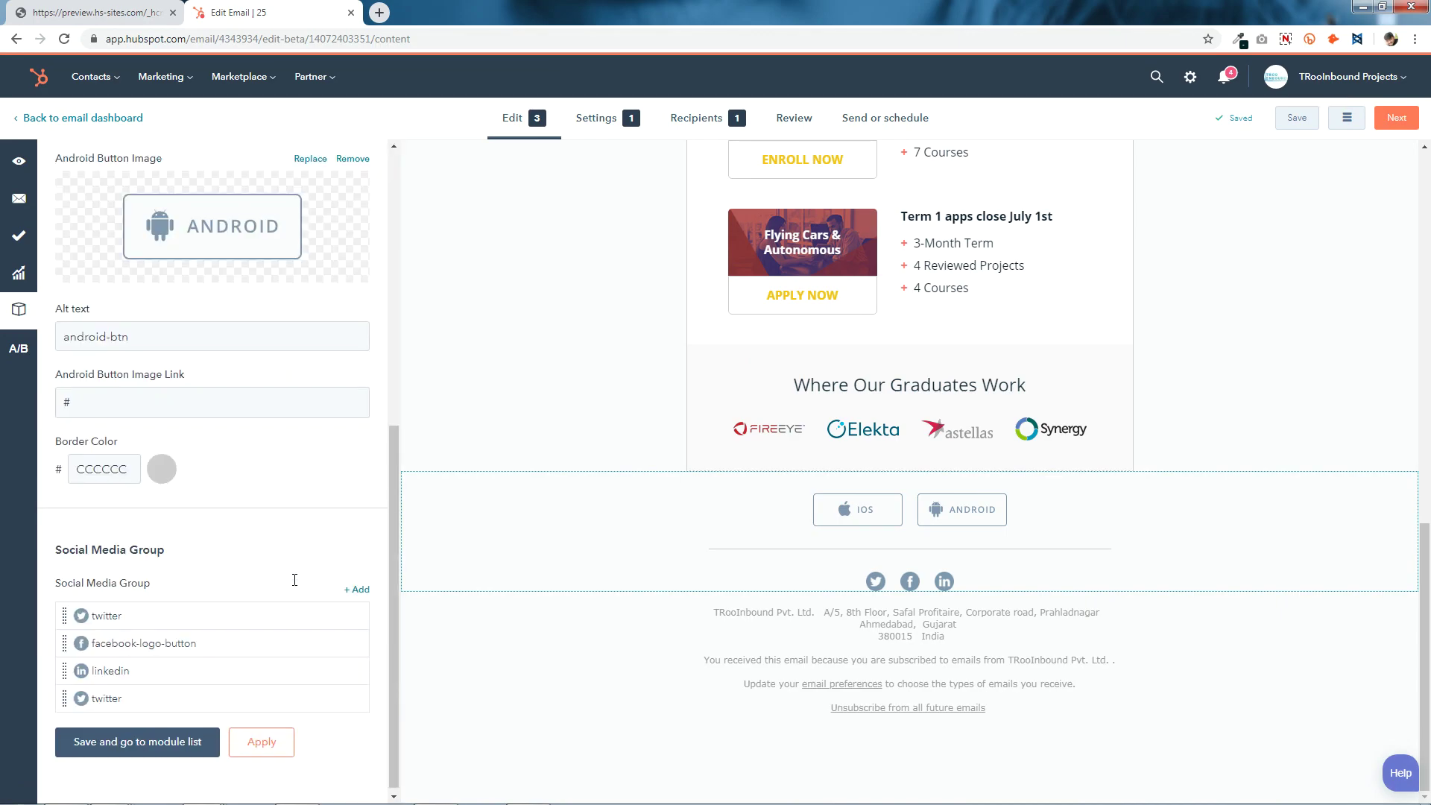
left_click(358, 590)
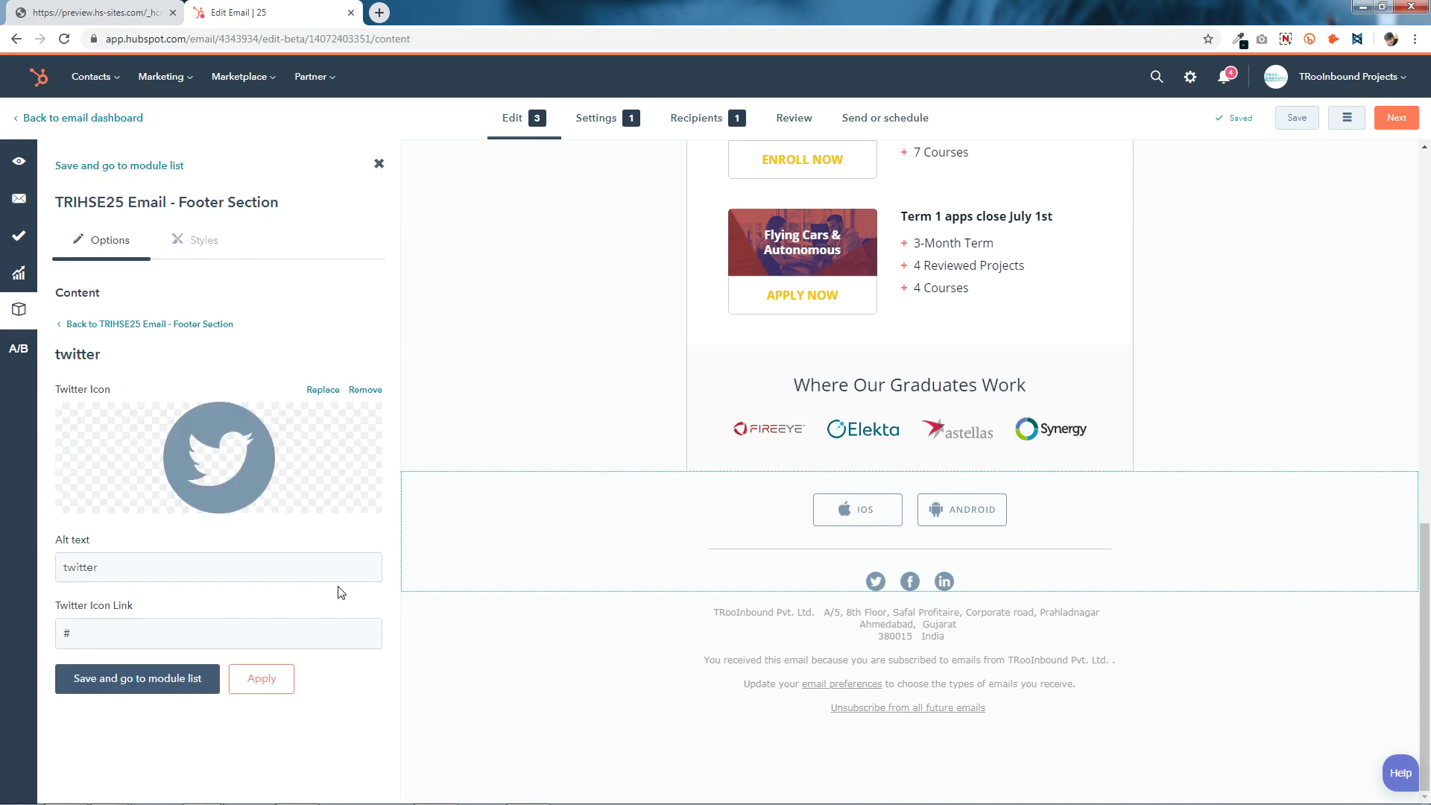
left_click(201, 325)
scroll(208, 373, "down", 7)
left_click(192, 738)
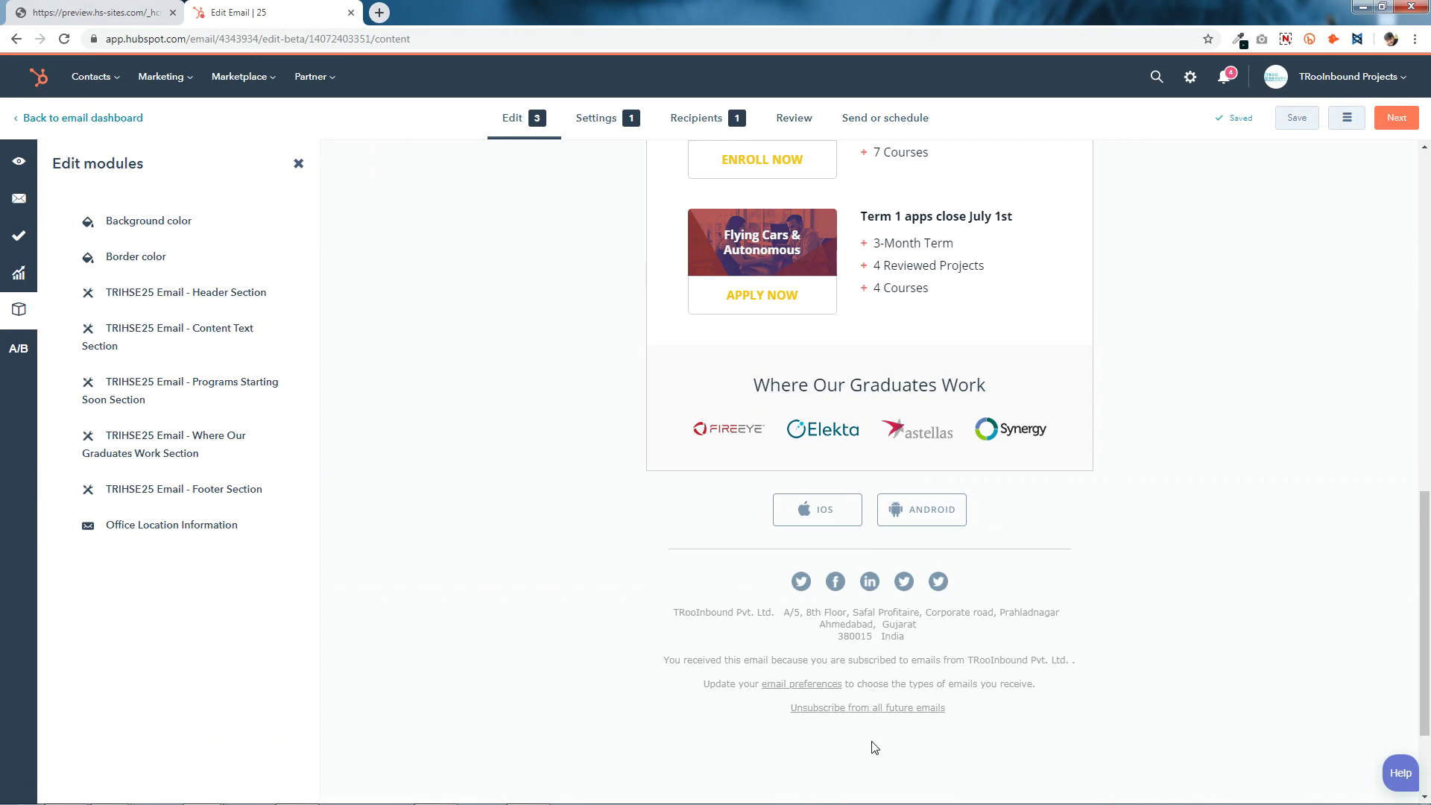
- Delete the two extra twitter items at the end of the footer's Social Media Group and save the section
left_click(869, 580)
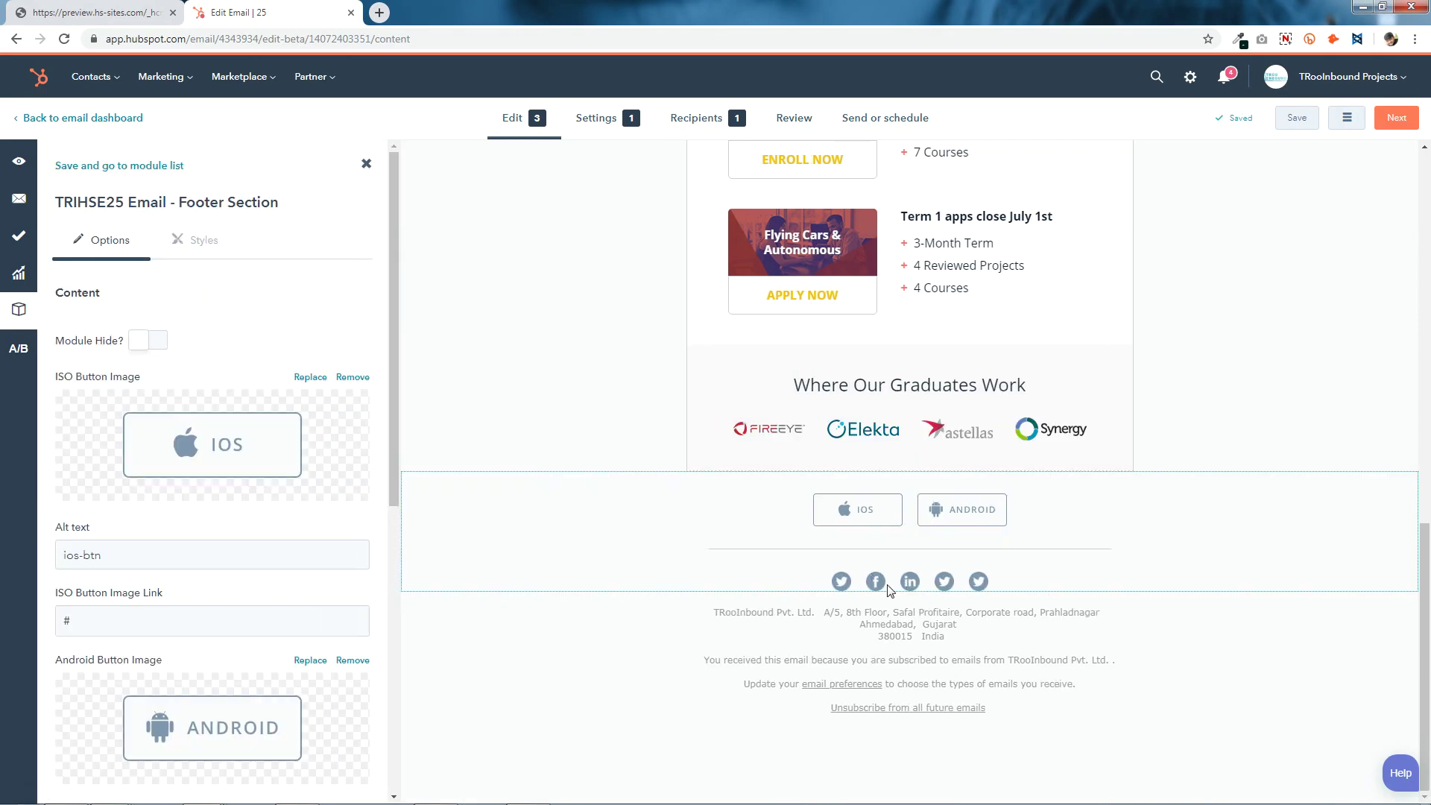
scroll(142, 582, "down", 7)
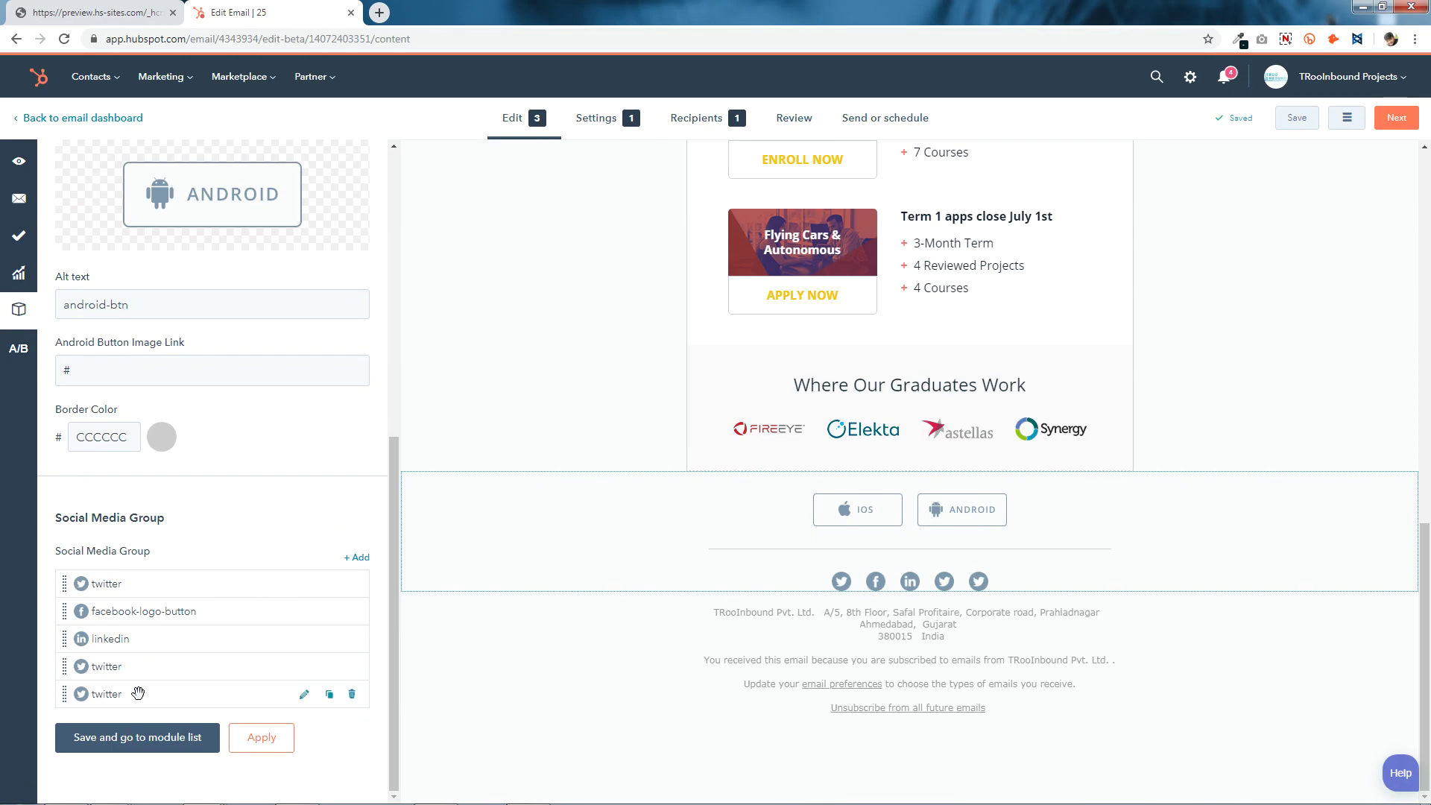
left_click(352, 694)
left_click(352, 694)
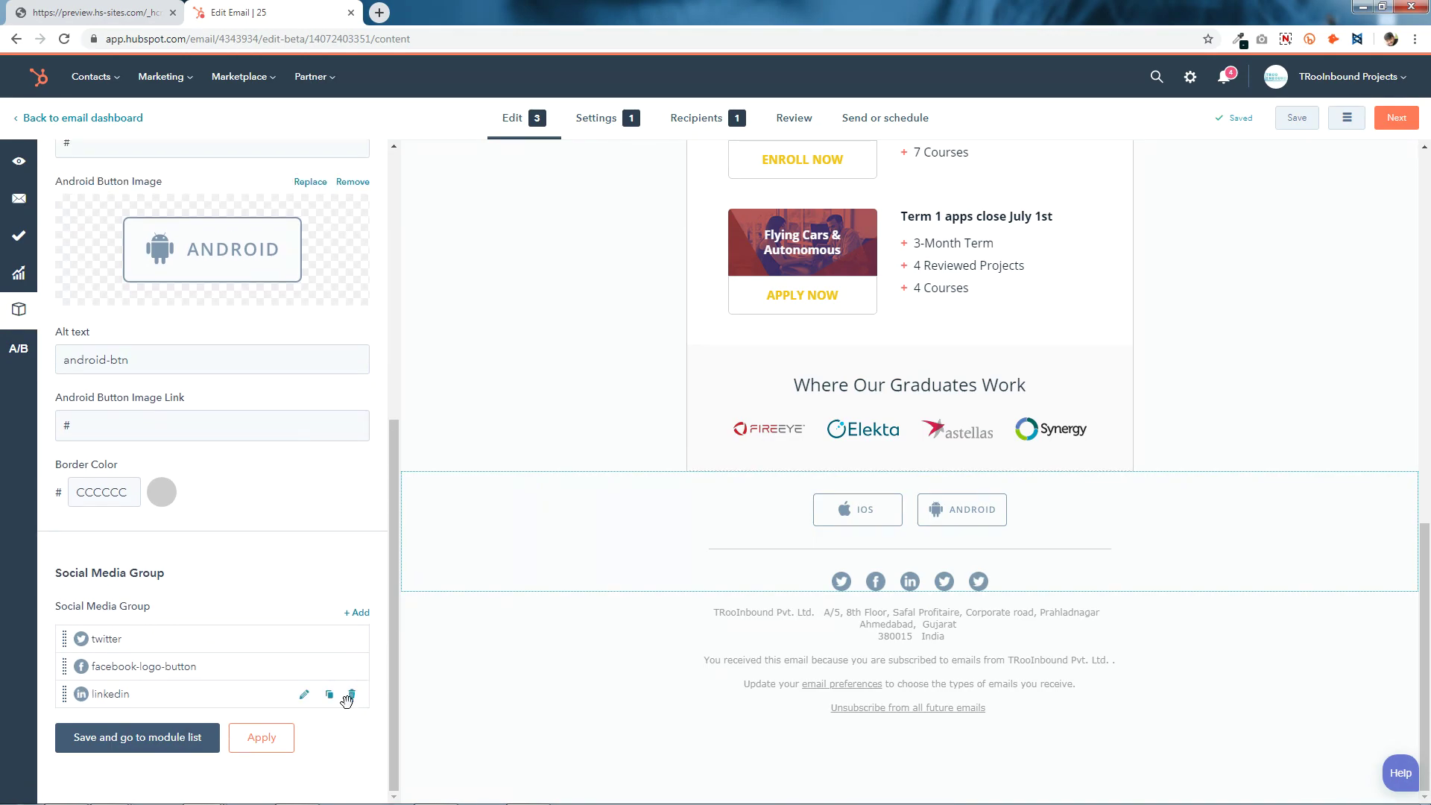
left_click(201, 741)
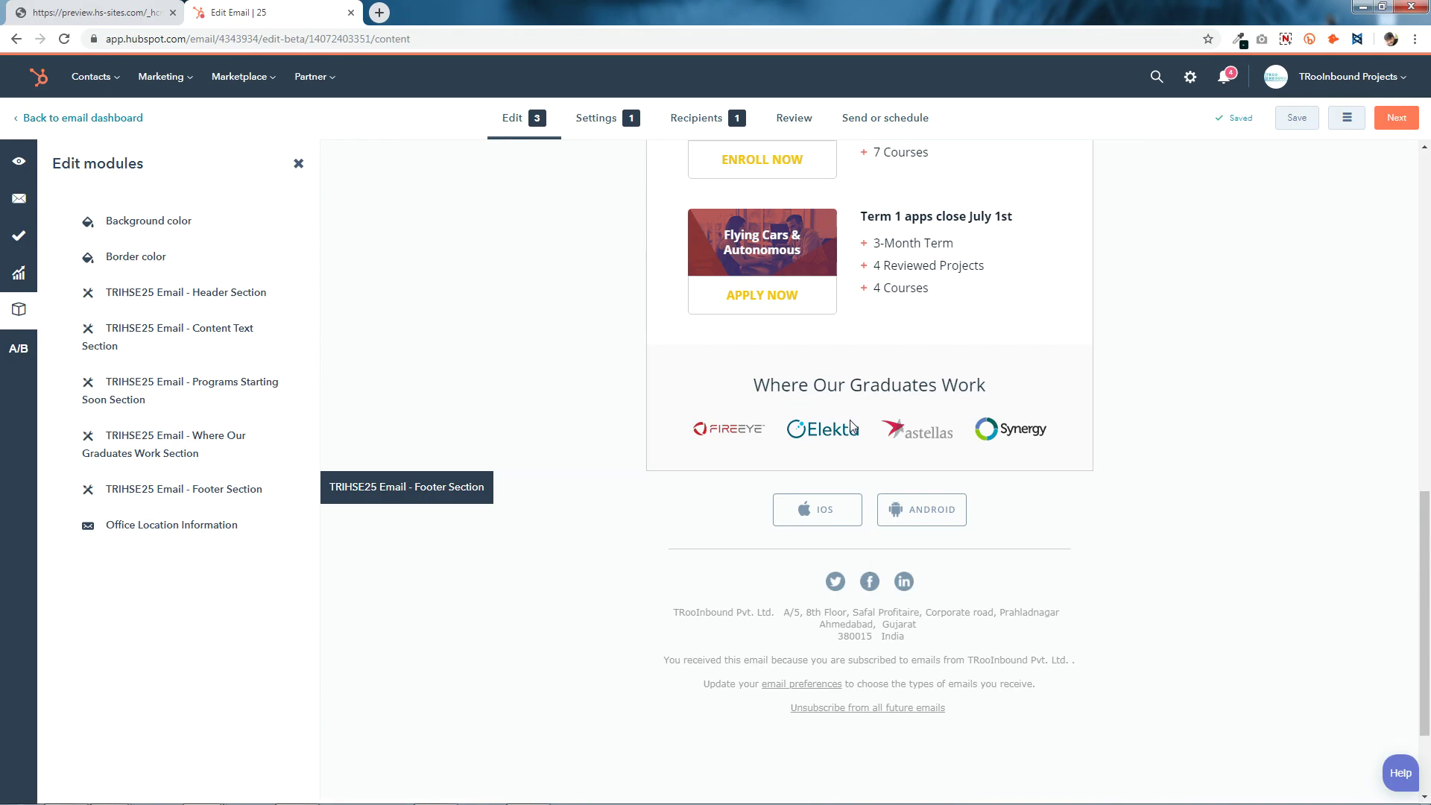
- Clone the facebook-logo-button and linkedin items in the Footer Section's Social Media Group
left_click(858, 524)
scroll(147, 655, "down", 6)
scroll(147, 656, "down", 1)
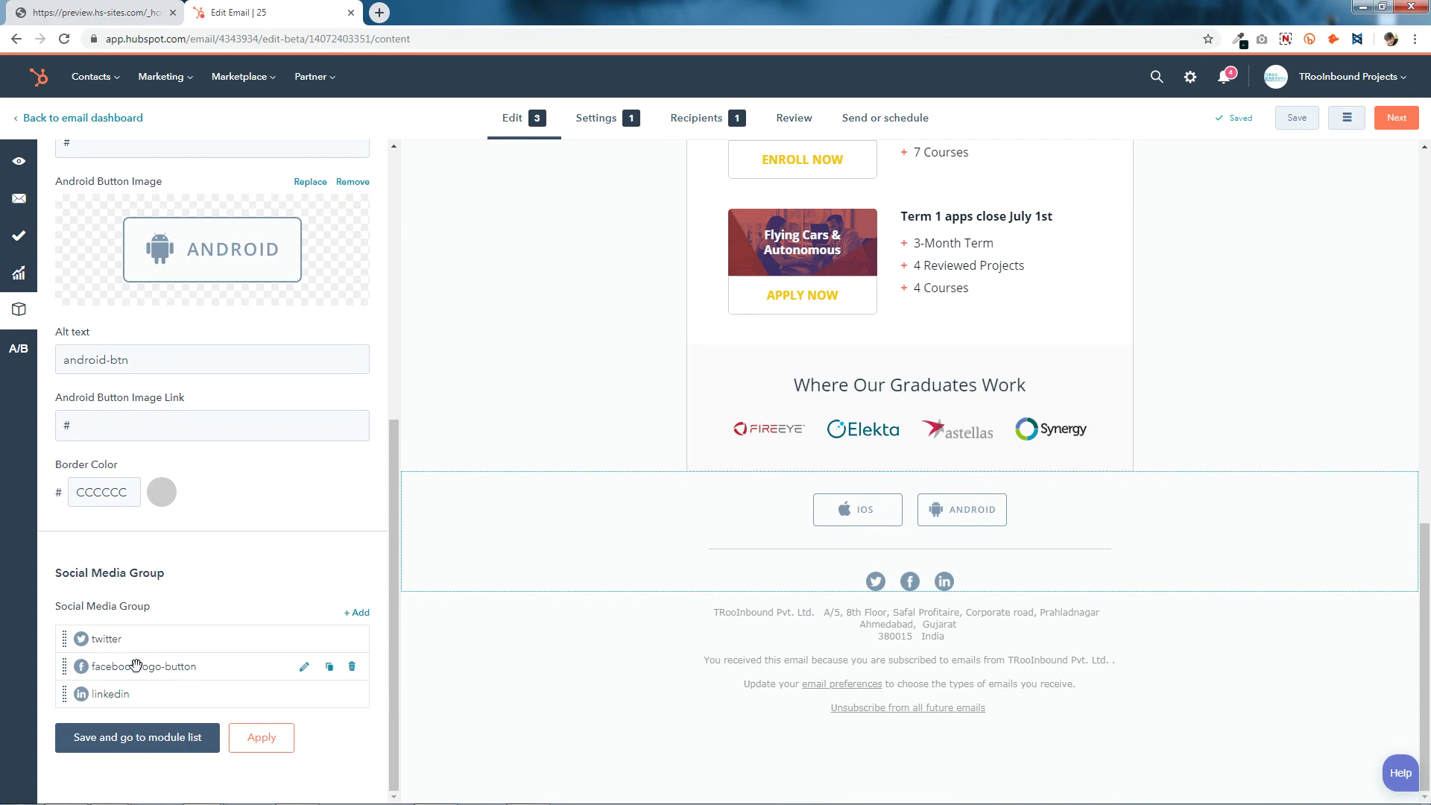
left_click(329, 668)
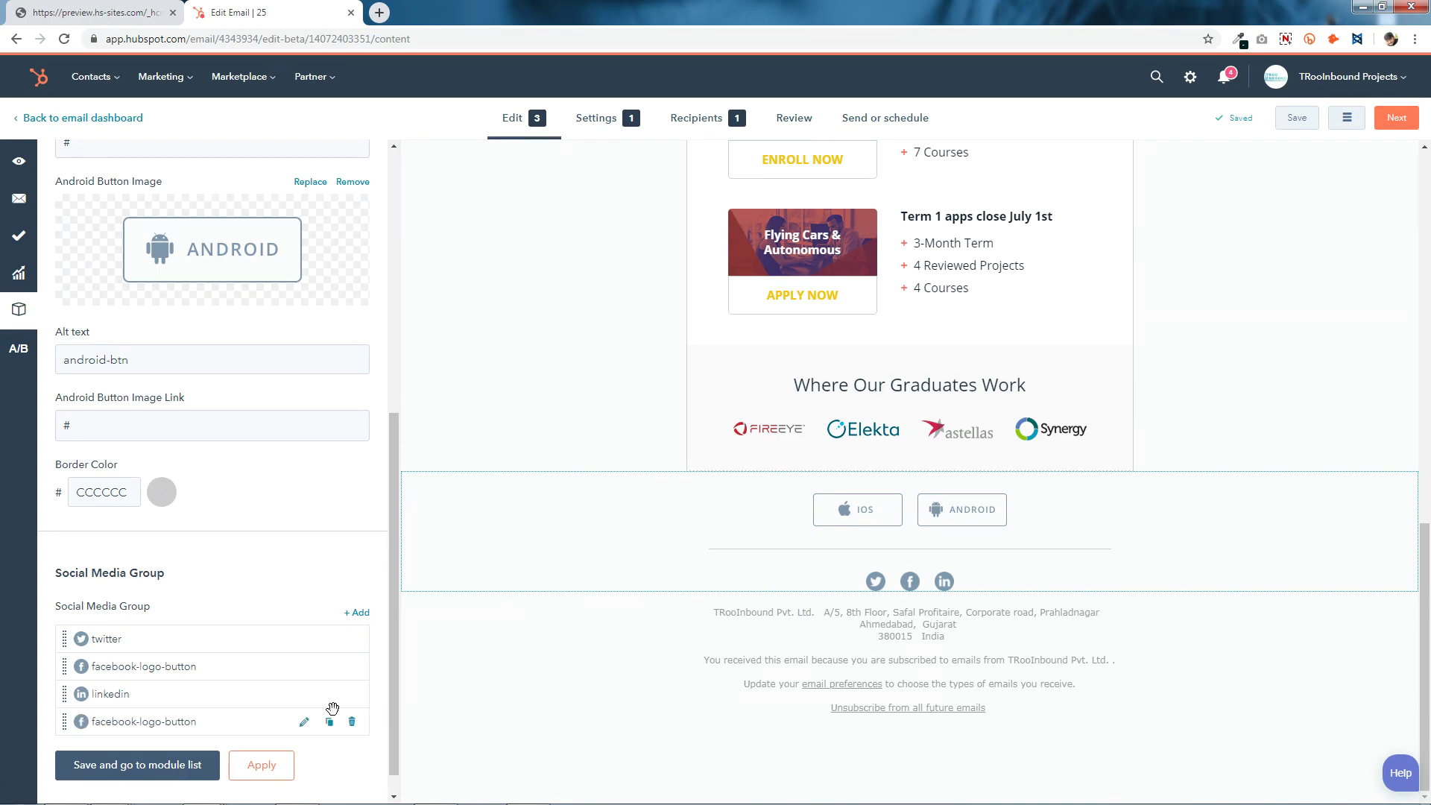
left_click(329, 694)
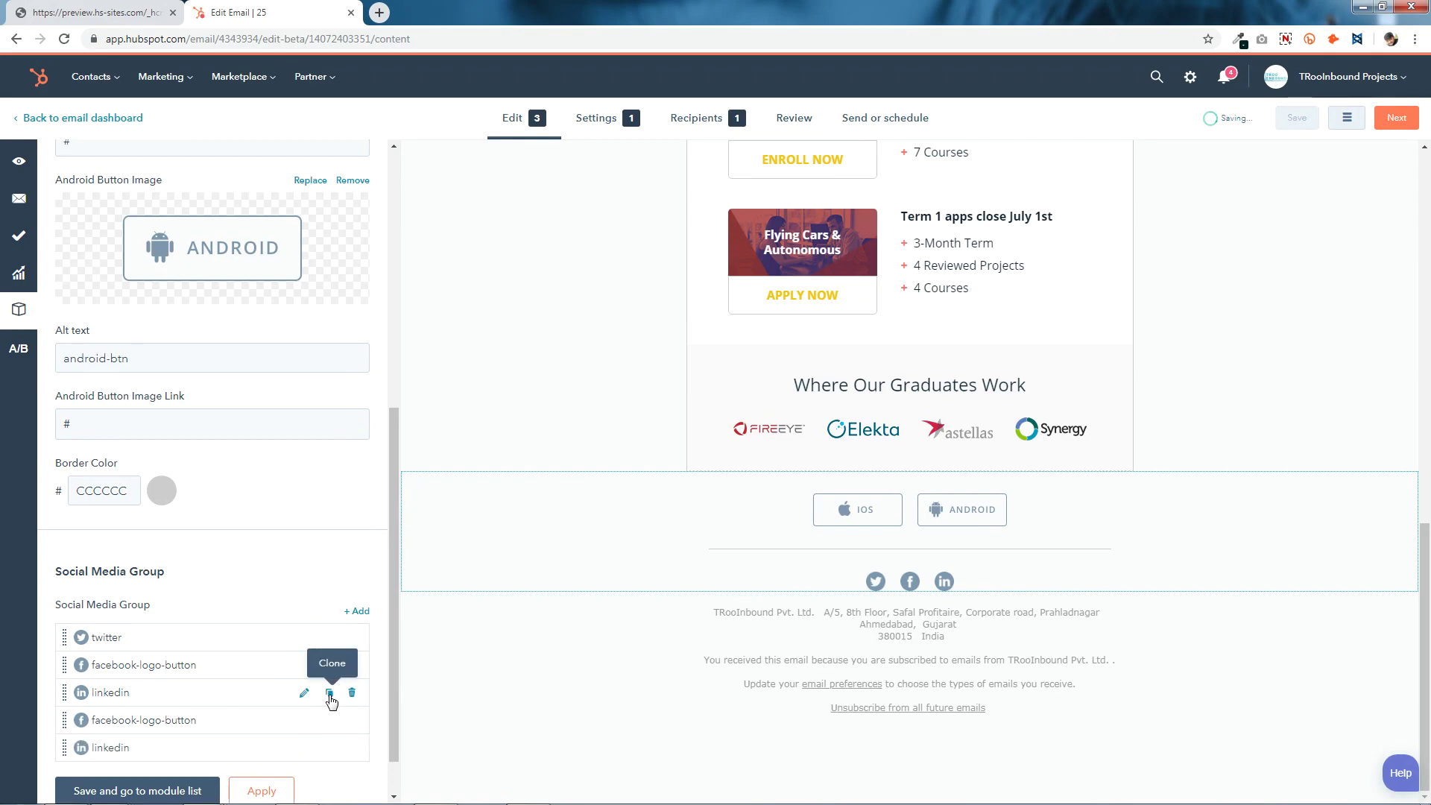
scroll(330, 700, "down", 1)
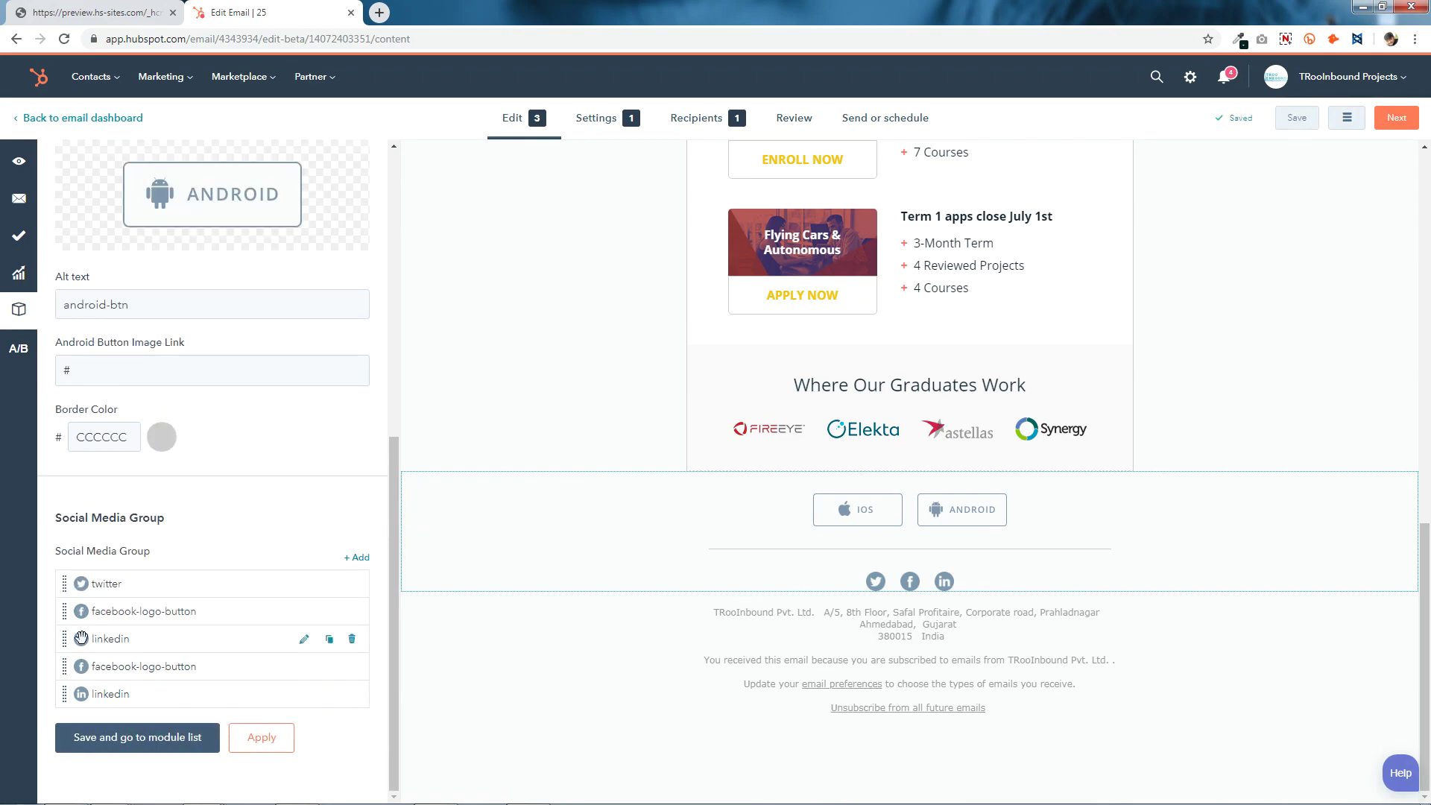
- Save the cloned social items, reopen the Footer Section, delete the last two Social Media Group entries and save back to the module list
left_click(208, 747)
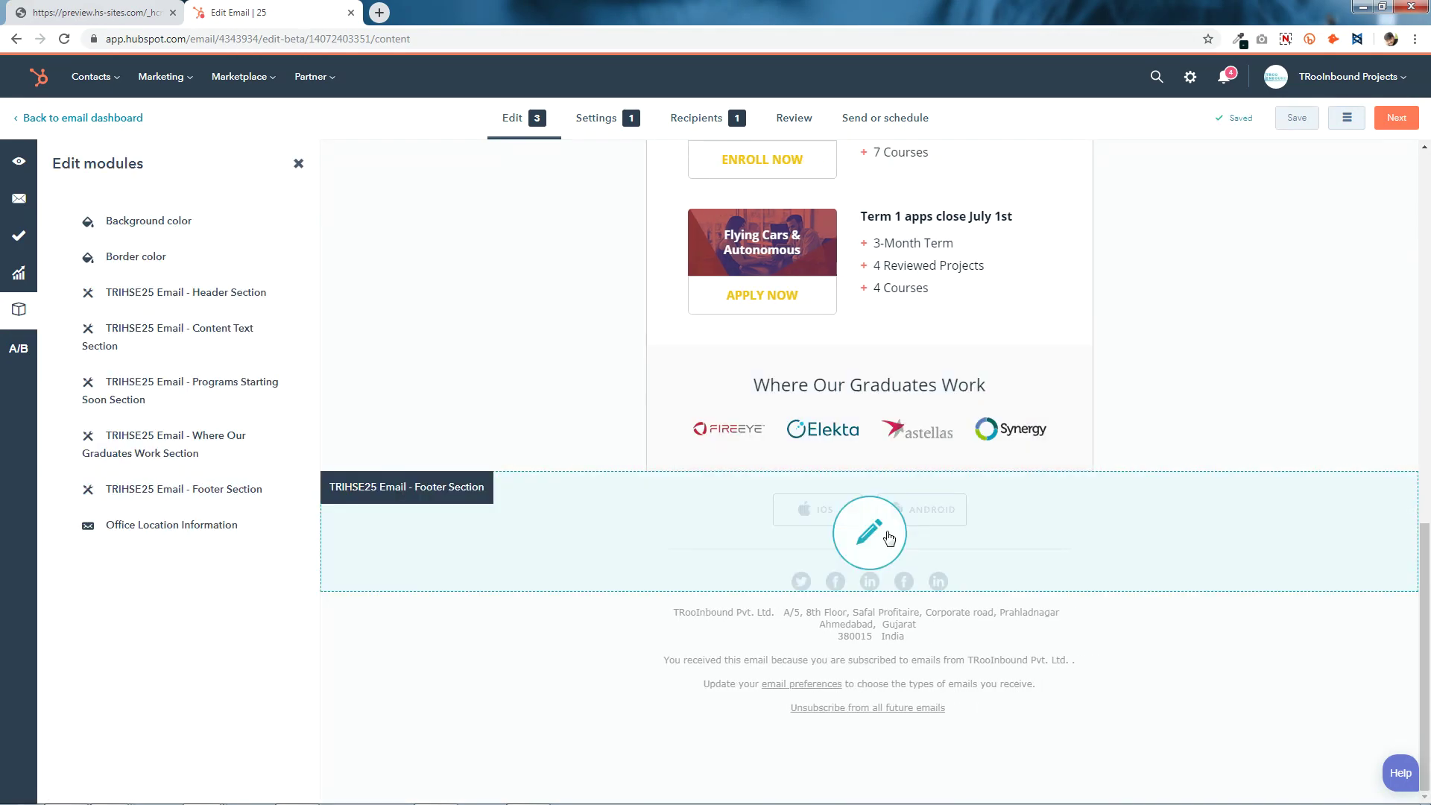
left_click(879, 531)
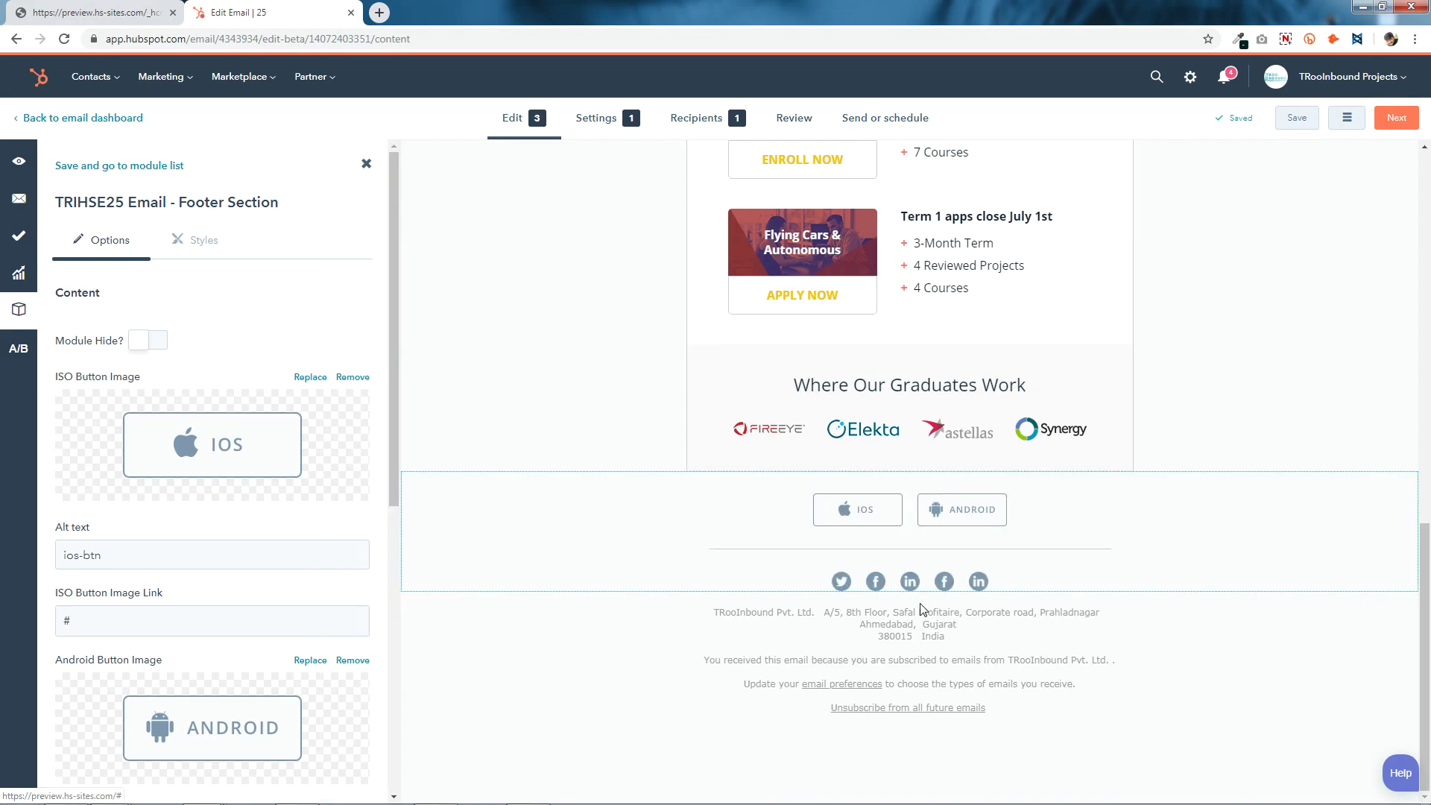
scroll(175, 656, "down", 7)
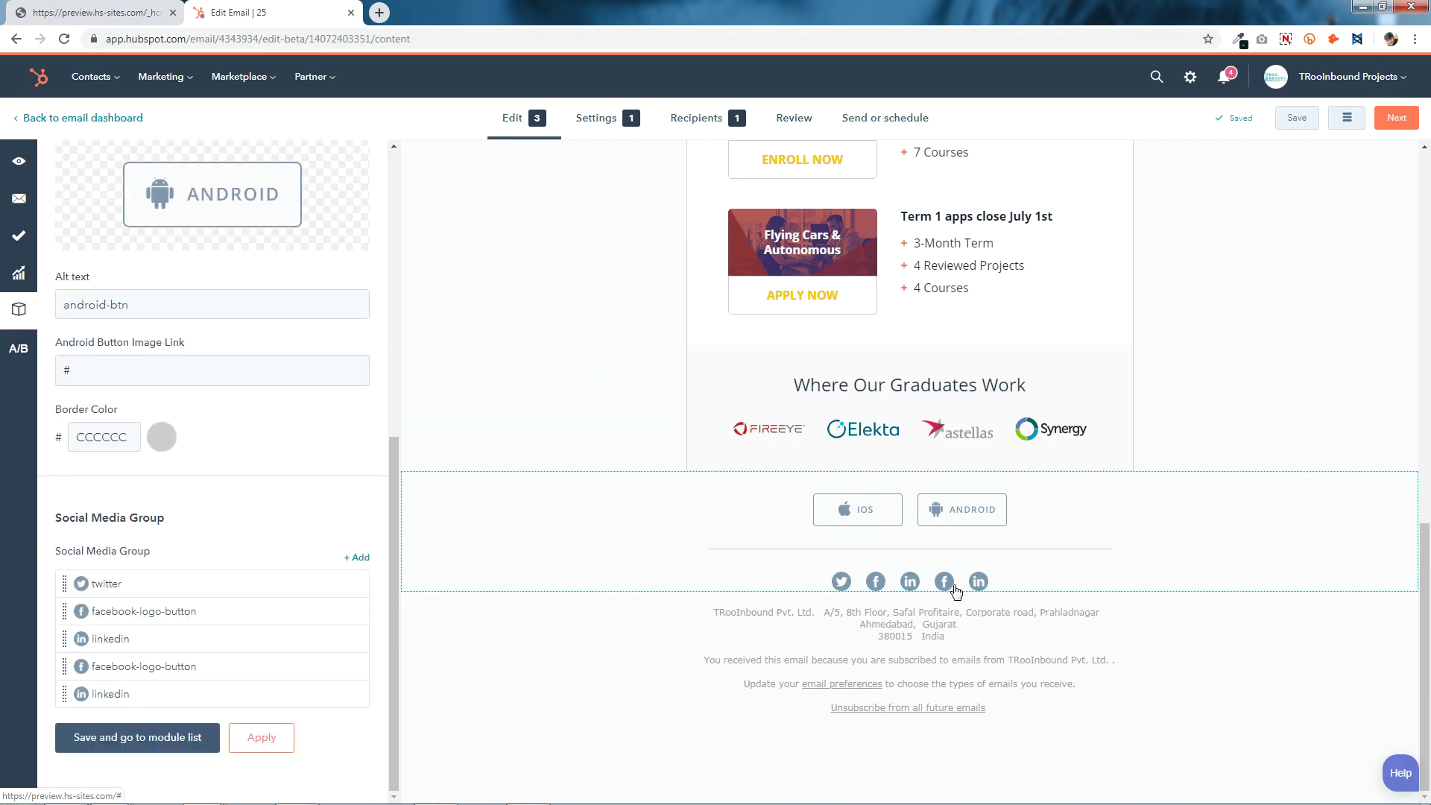
left_click(356, 696)
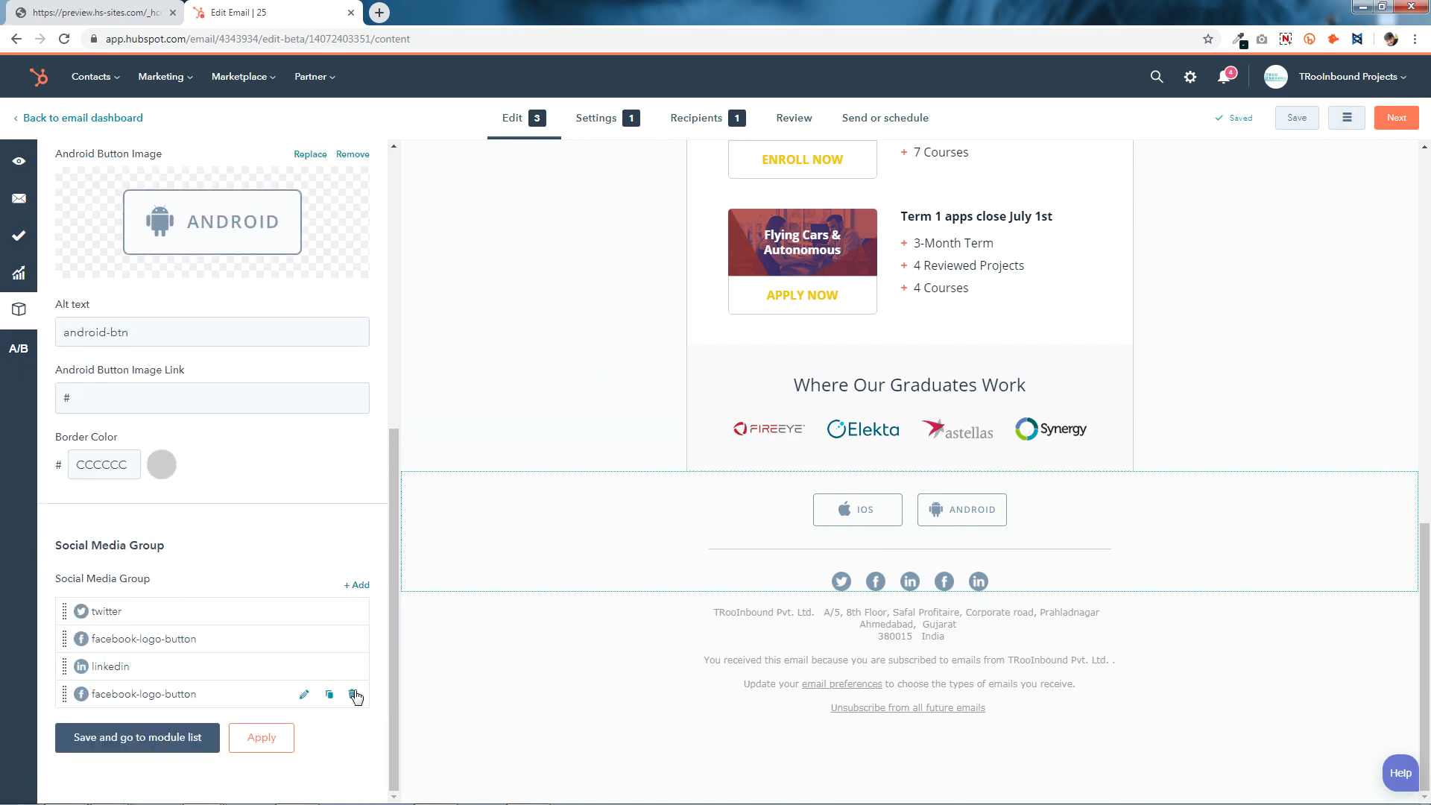
left_click(357, 697)
left_click(197, 737)
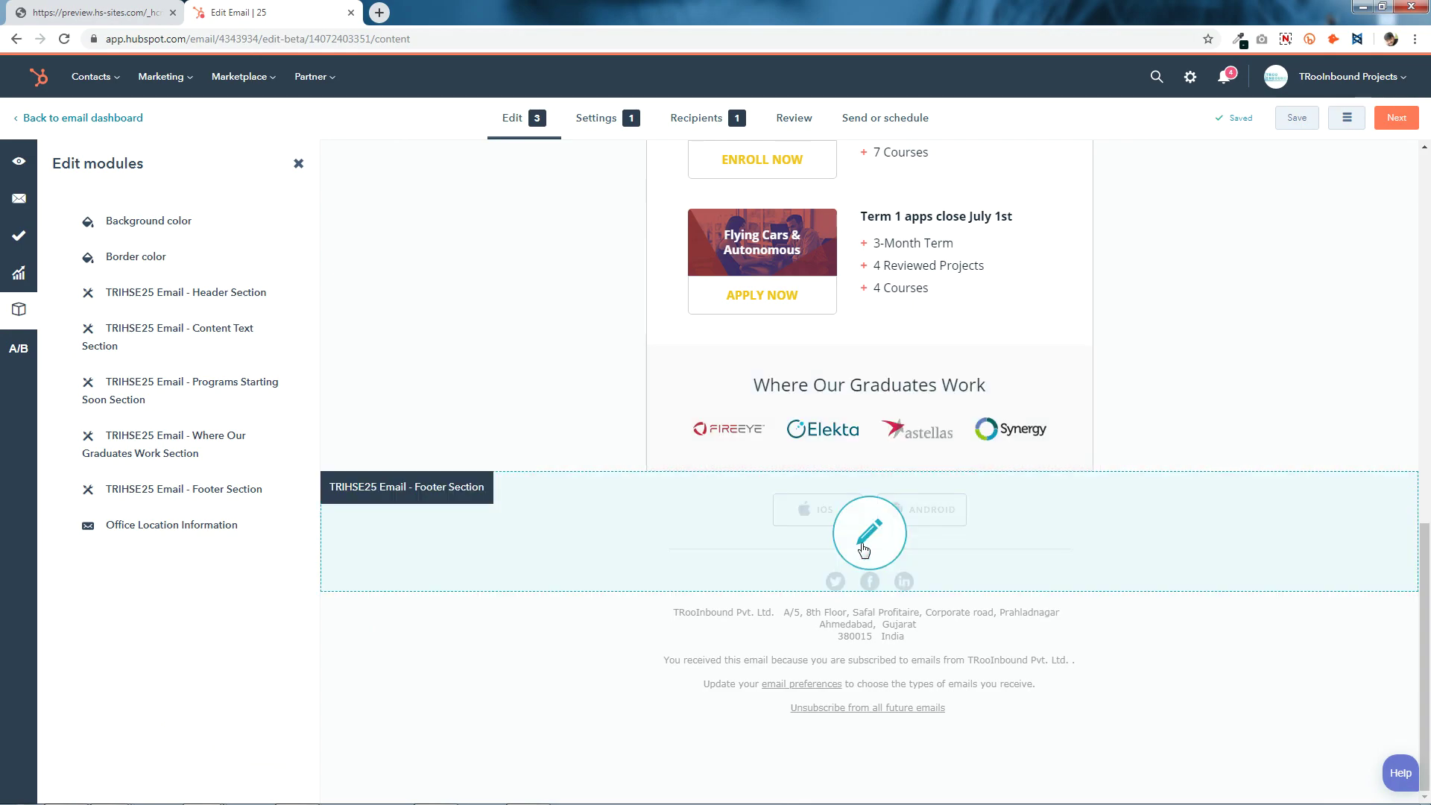
- Open the twitter item in the Footer Section's Social Media Group to examine its icon and link settings, and return to the module list
left_click(864, 580)
scroll(248, 601, "down", 6)
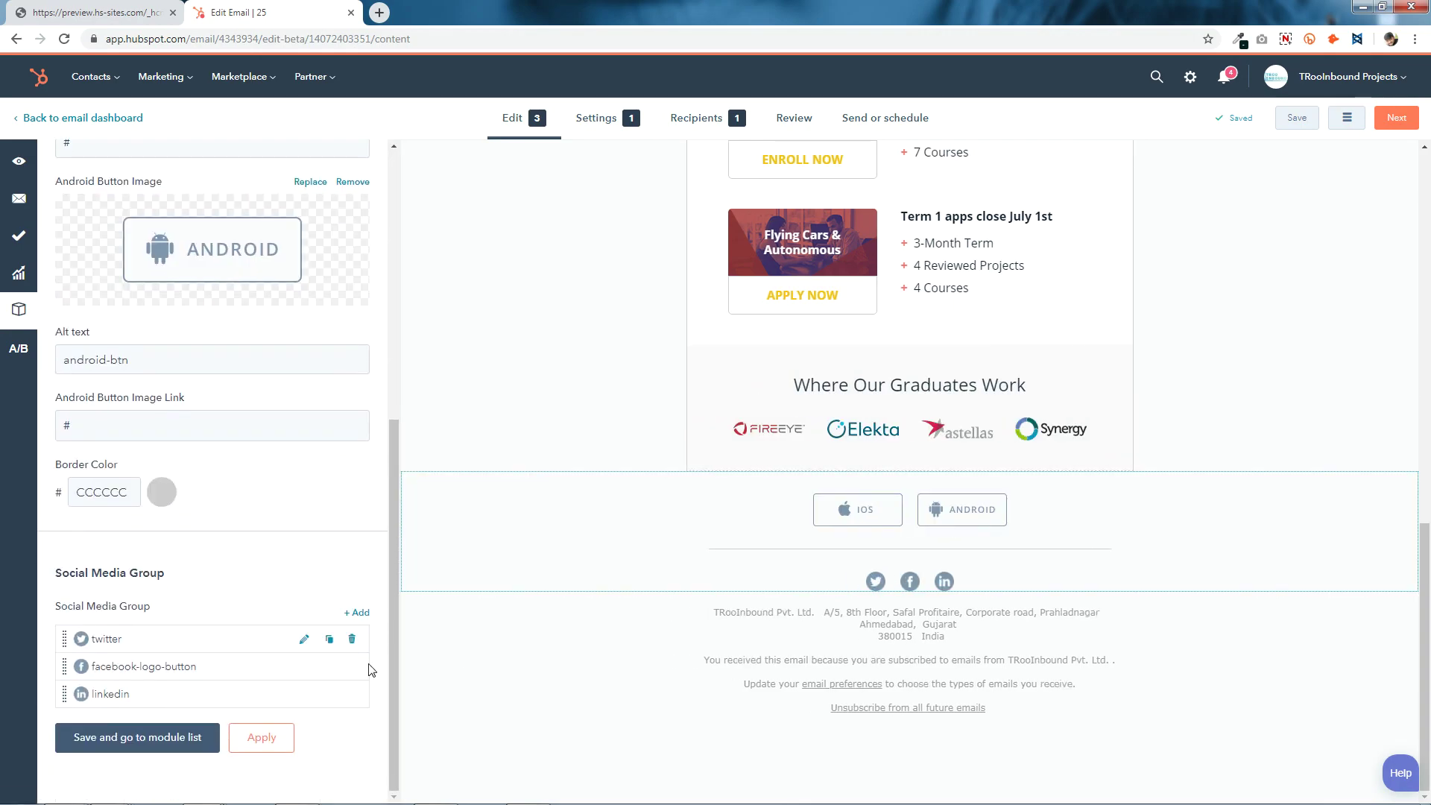
left_click(304, 639)
mouse_move(192, 474)
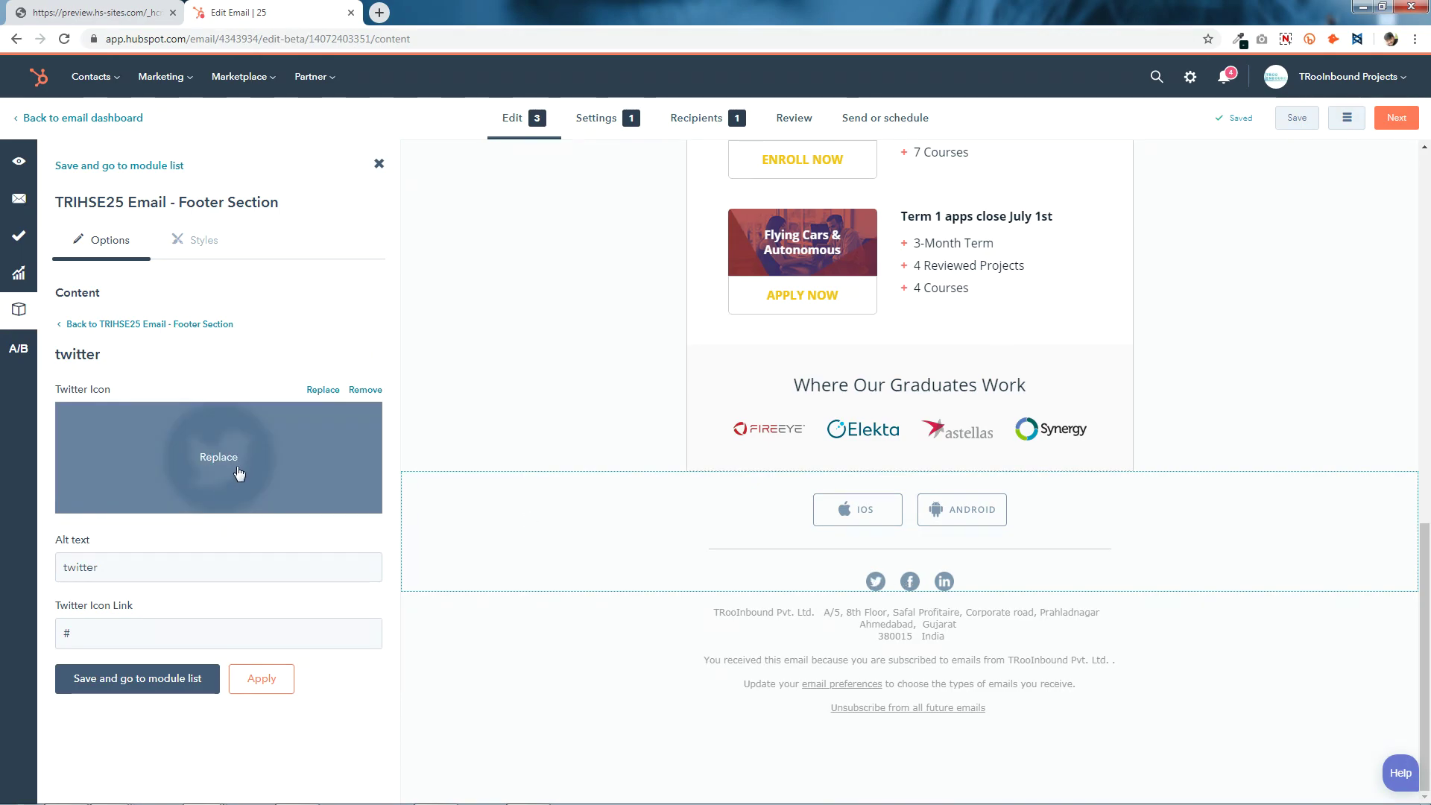
left_click(94, 633)
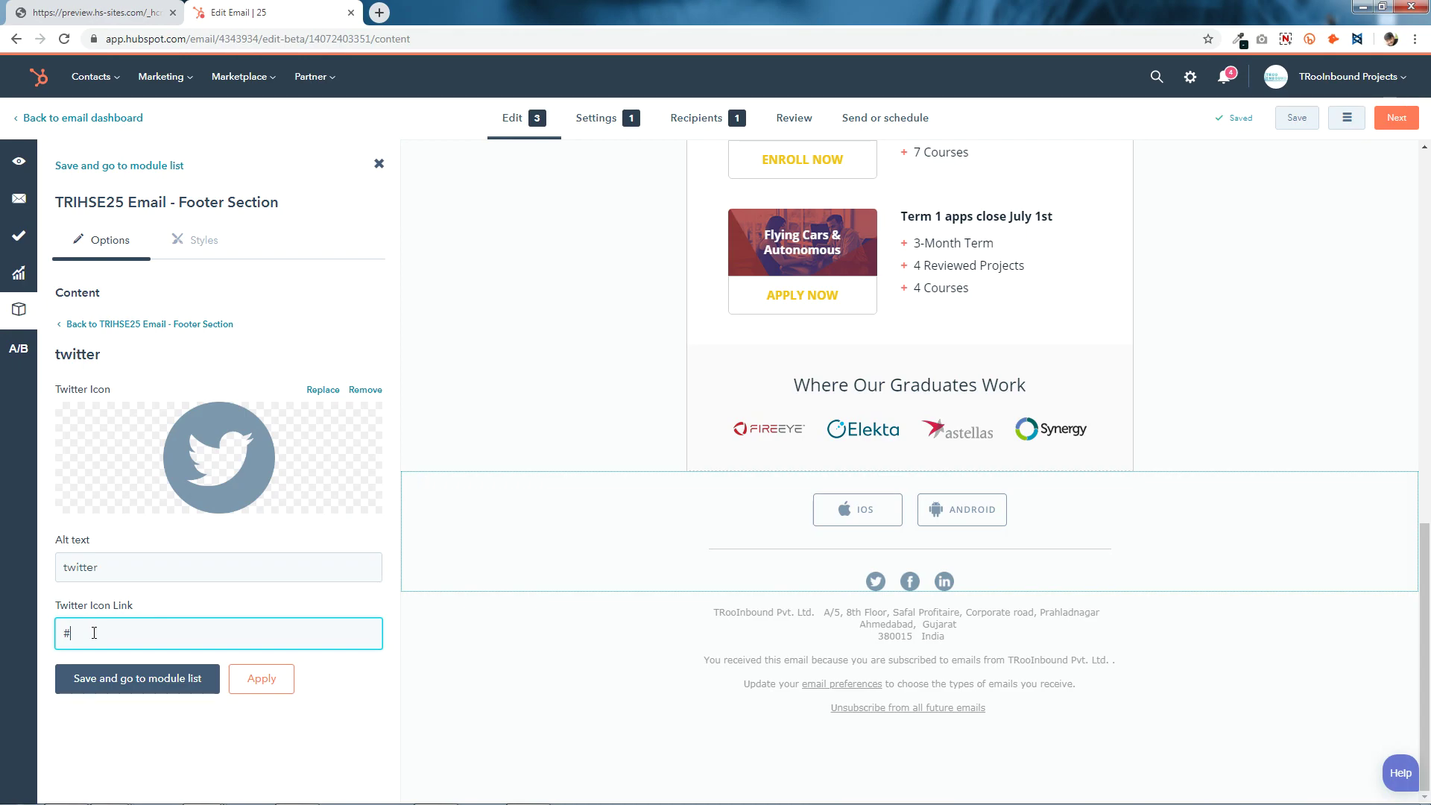
left_click(198, 679)
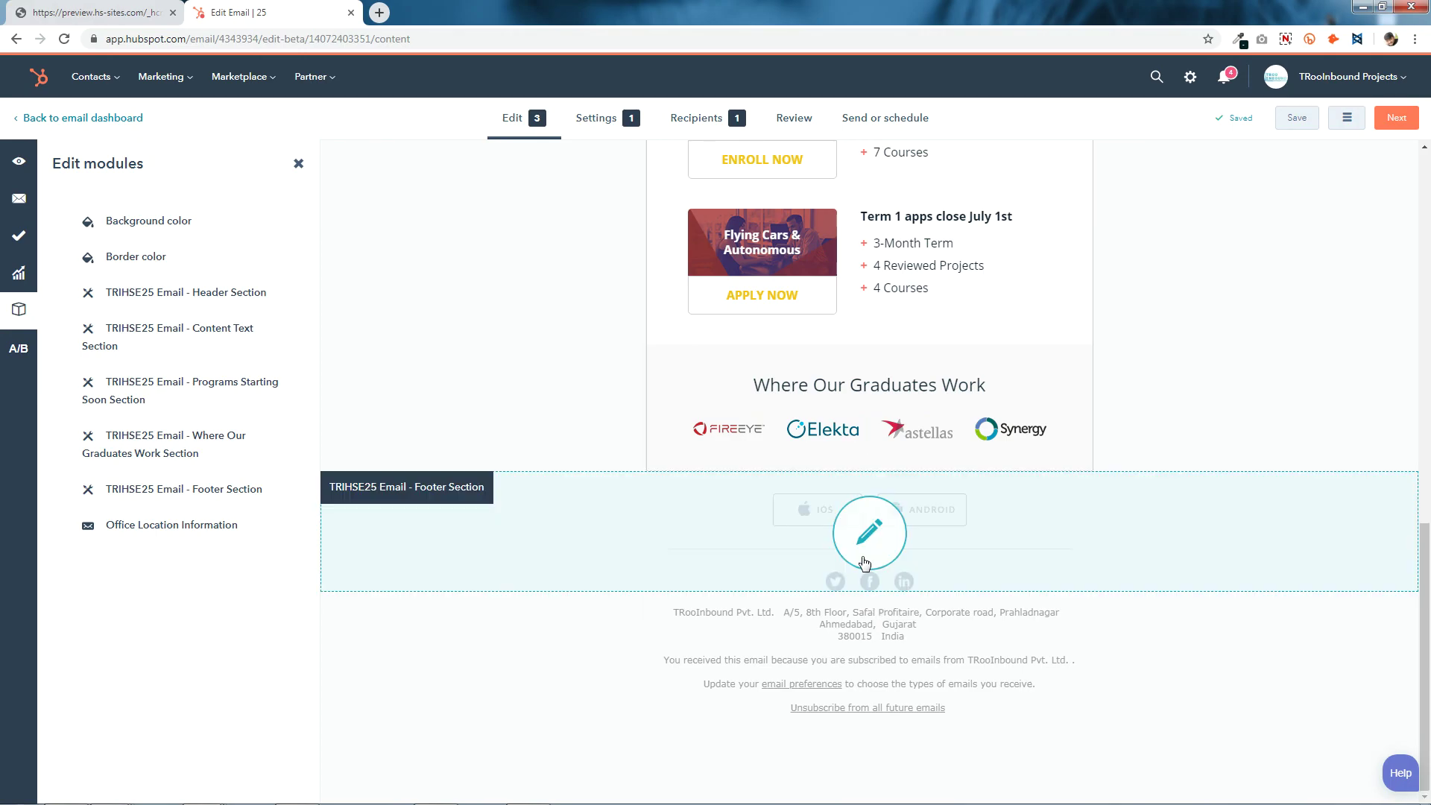
- Reopen the Footer Section to review the items in its Social Media Group, and go back to the module list
left_click(864, 562)
scroll(201, 600, "down", 8)
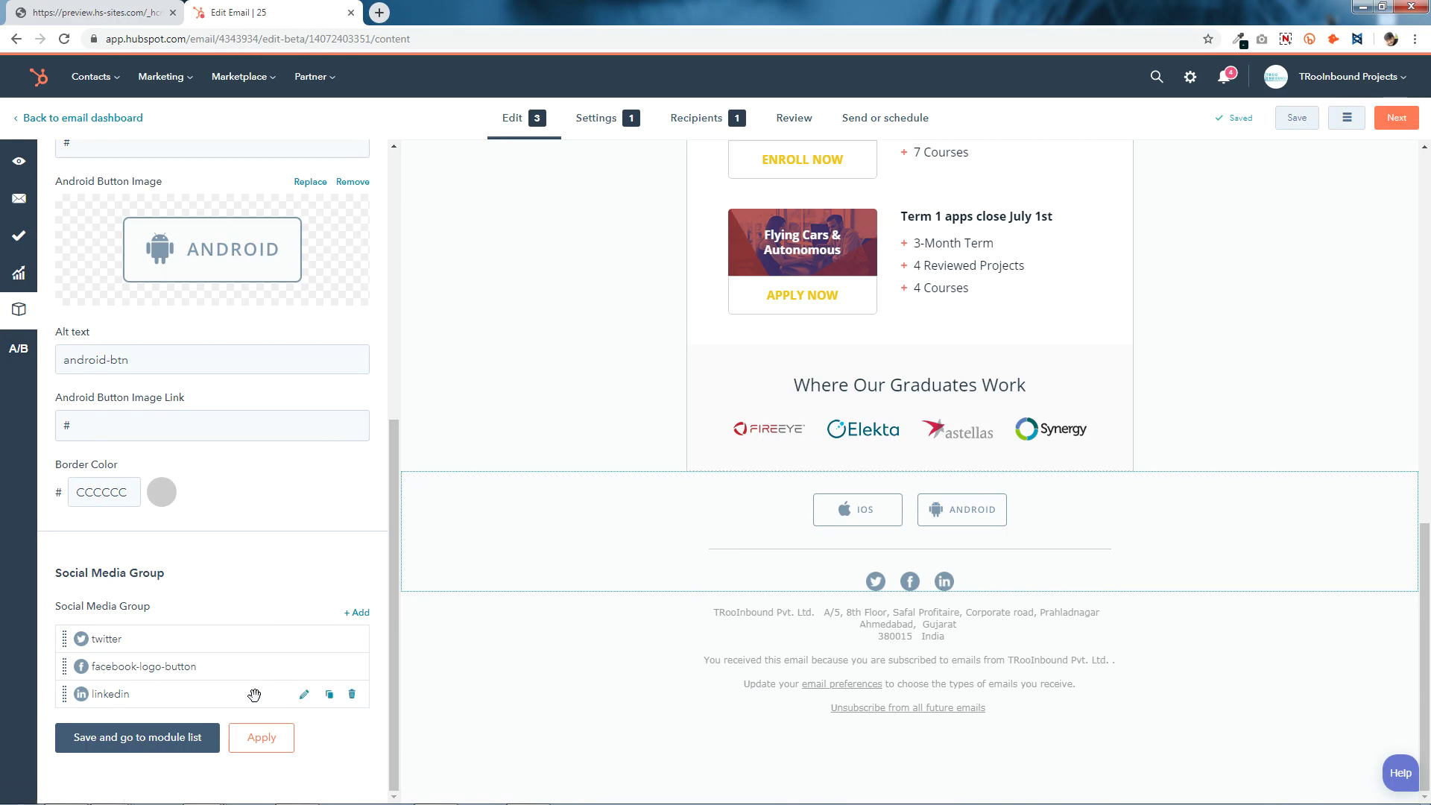
left_click(182, 741)
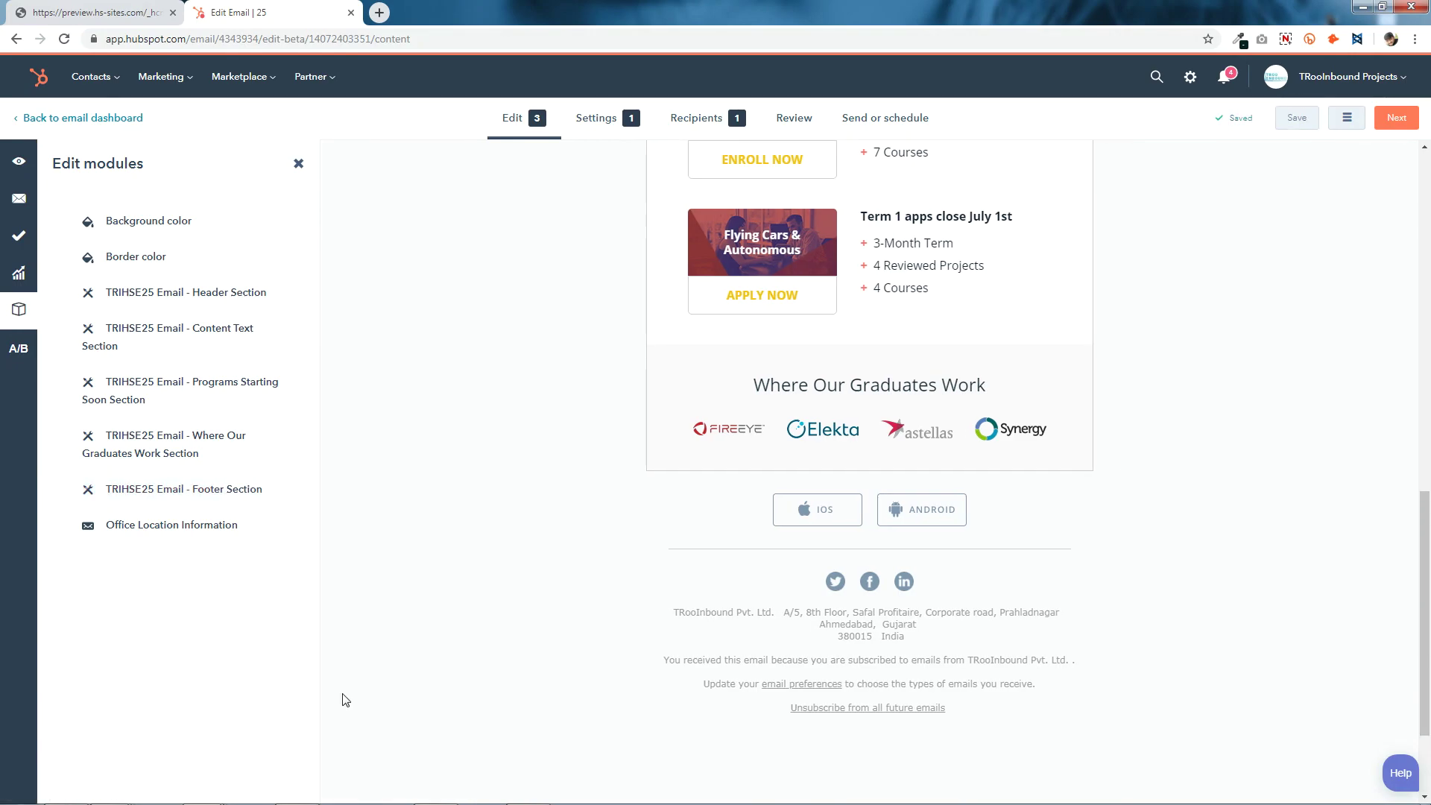
scroll(1423, 552, "down", 2)
scroll(974, 590, "up", 2)
left_click(161, 531)
left_click(25, 311)
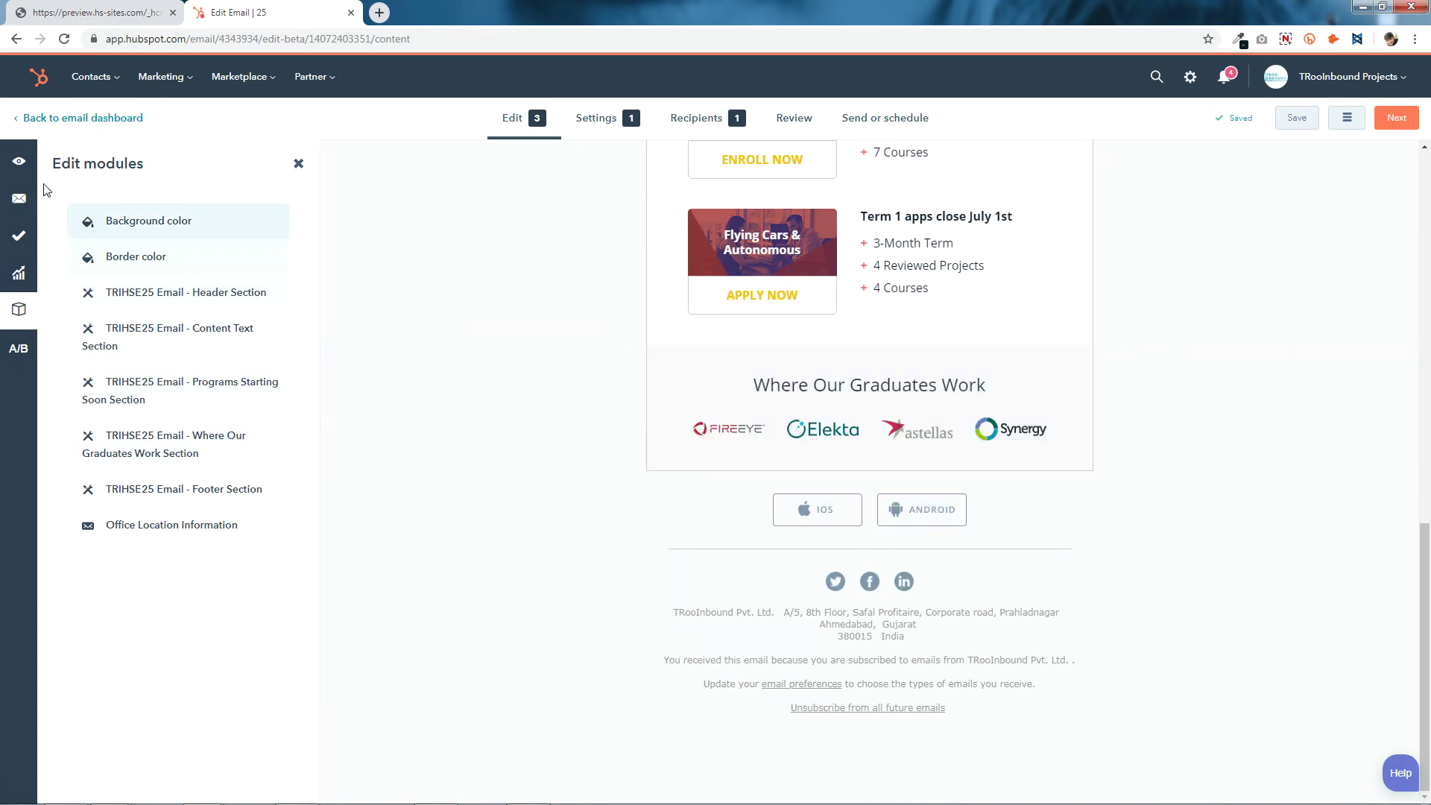
- Open the customised email's preview in a new browser tab and review it from header to footer
left_click(19, 161)
left_click(124, 424)
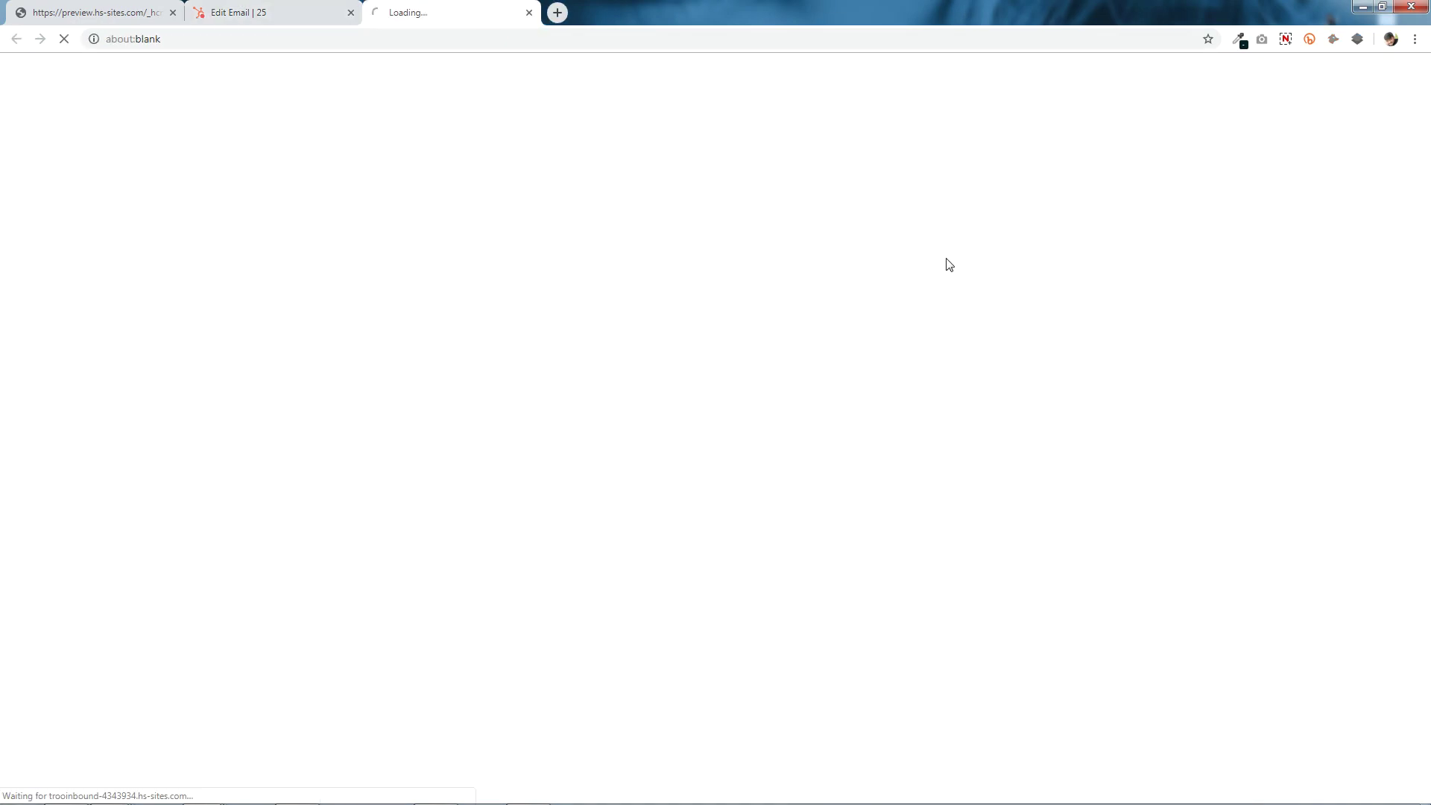
scroll(1429, 225, "down", 8)
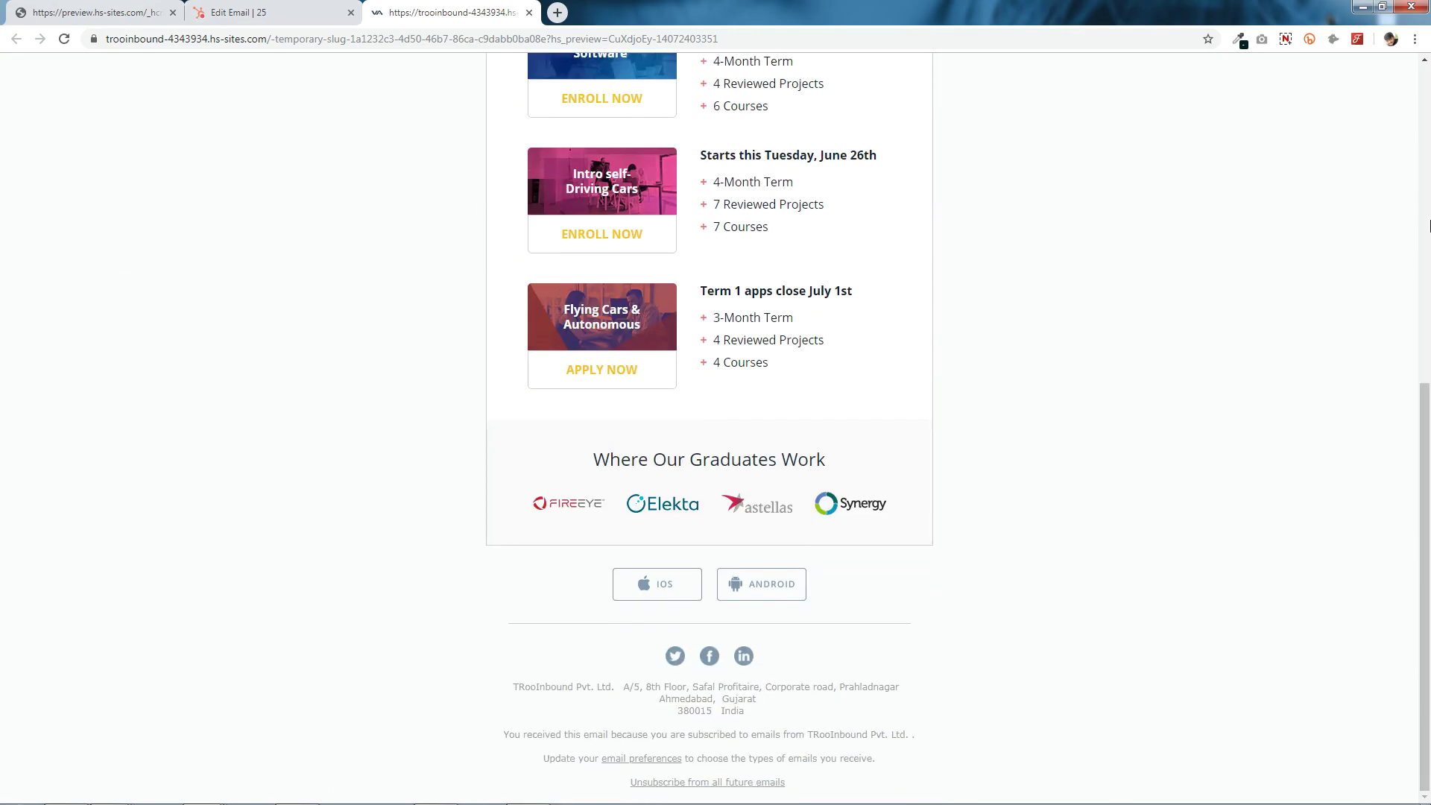
scroll(1430, 225, "up", 8)
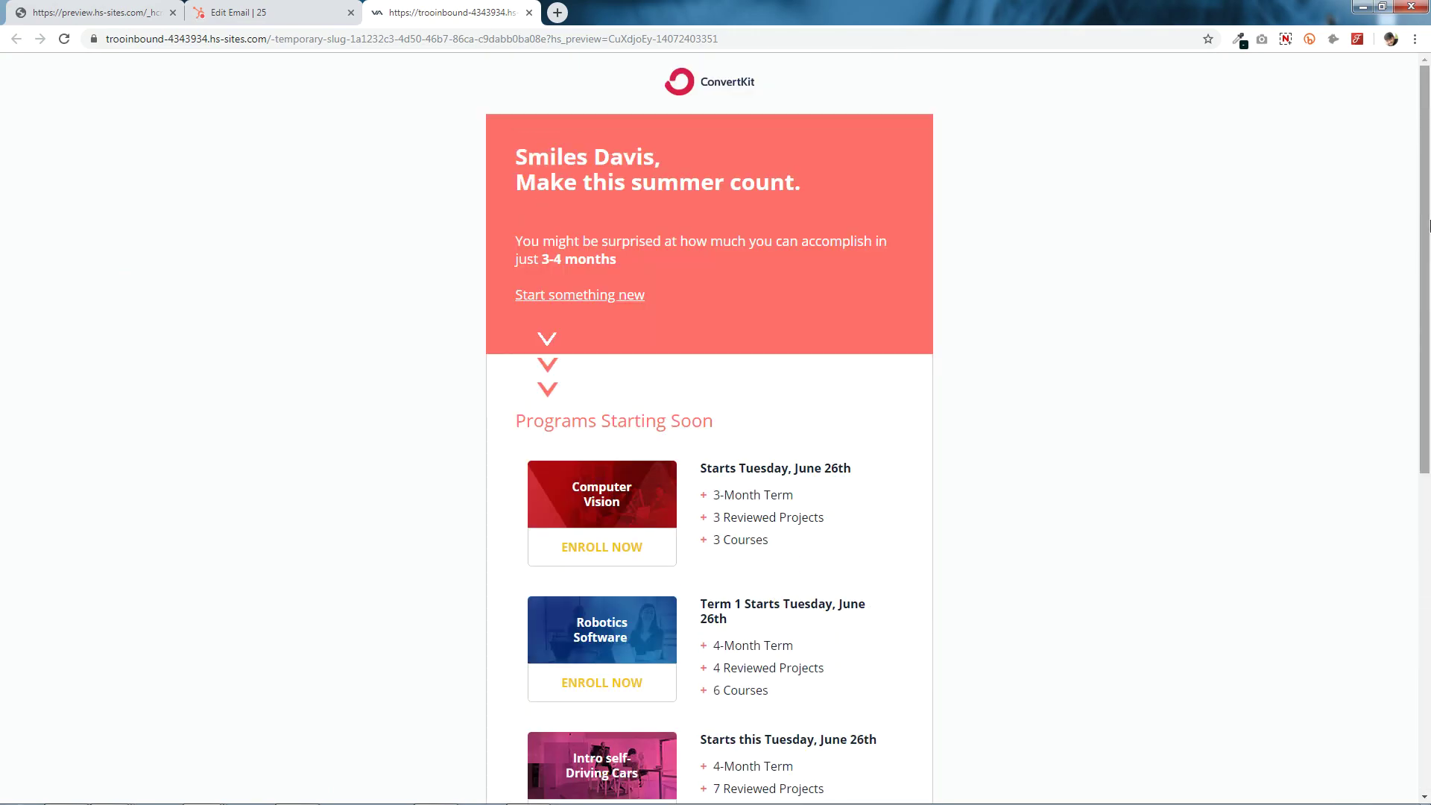
- Compare the original template preview with the customised email preview, checking their colours, program images and logos
left_click(82, 10)
scroll(108, 216, "down", 4)
scroll(108, 216, "down", 4)
scroll(108, 216, "up", 8)
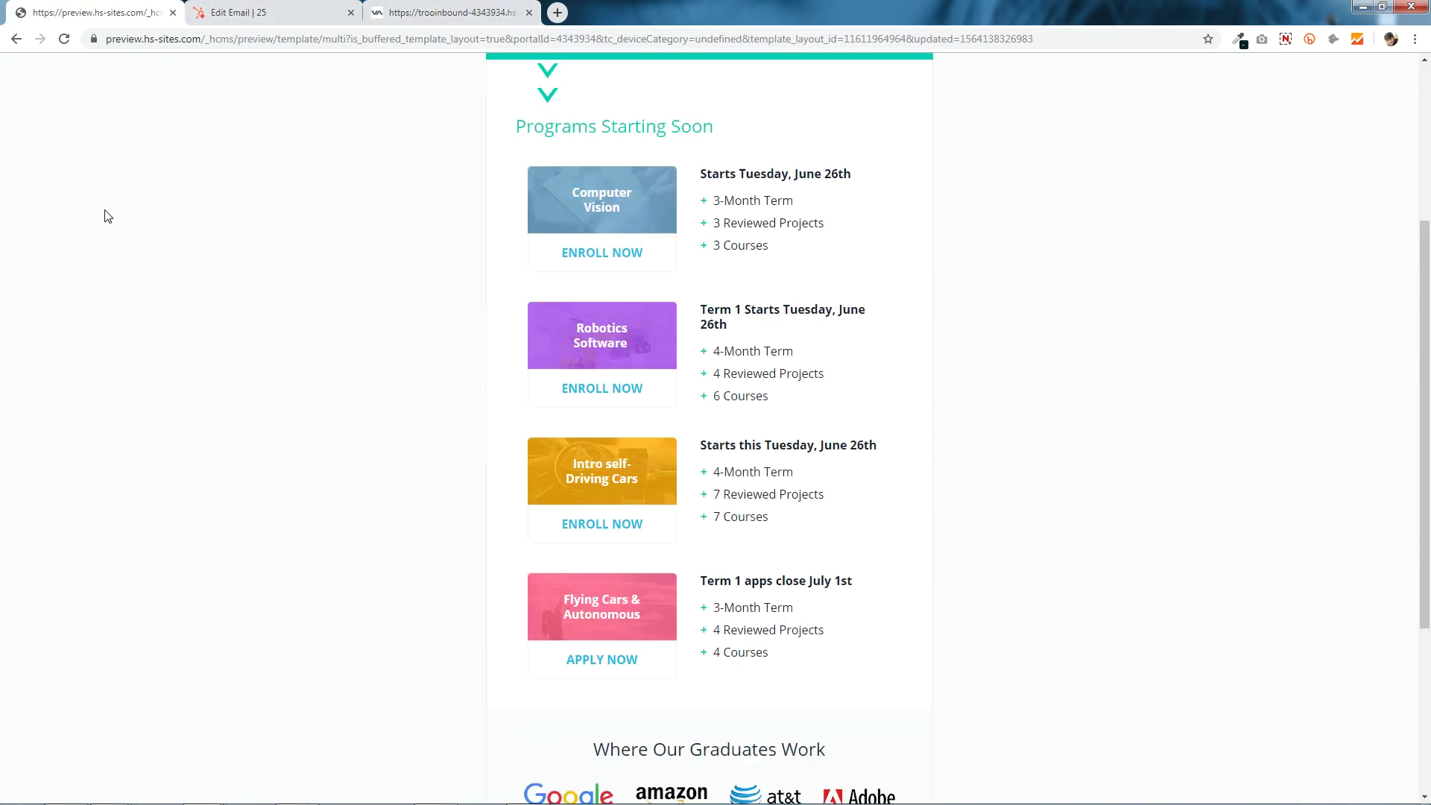
left_click(477, 10)
left_click(72, 6)
left_click(451, 11)
left_click(82, 10)
left_click(435, 8)
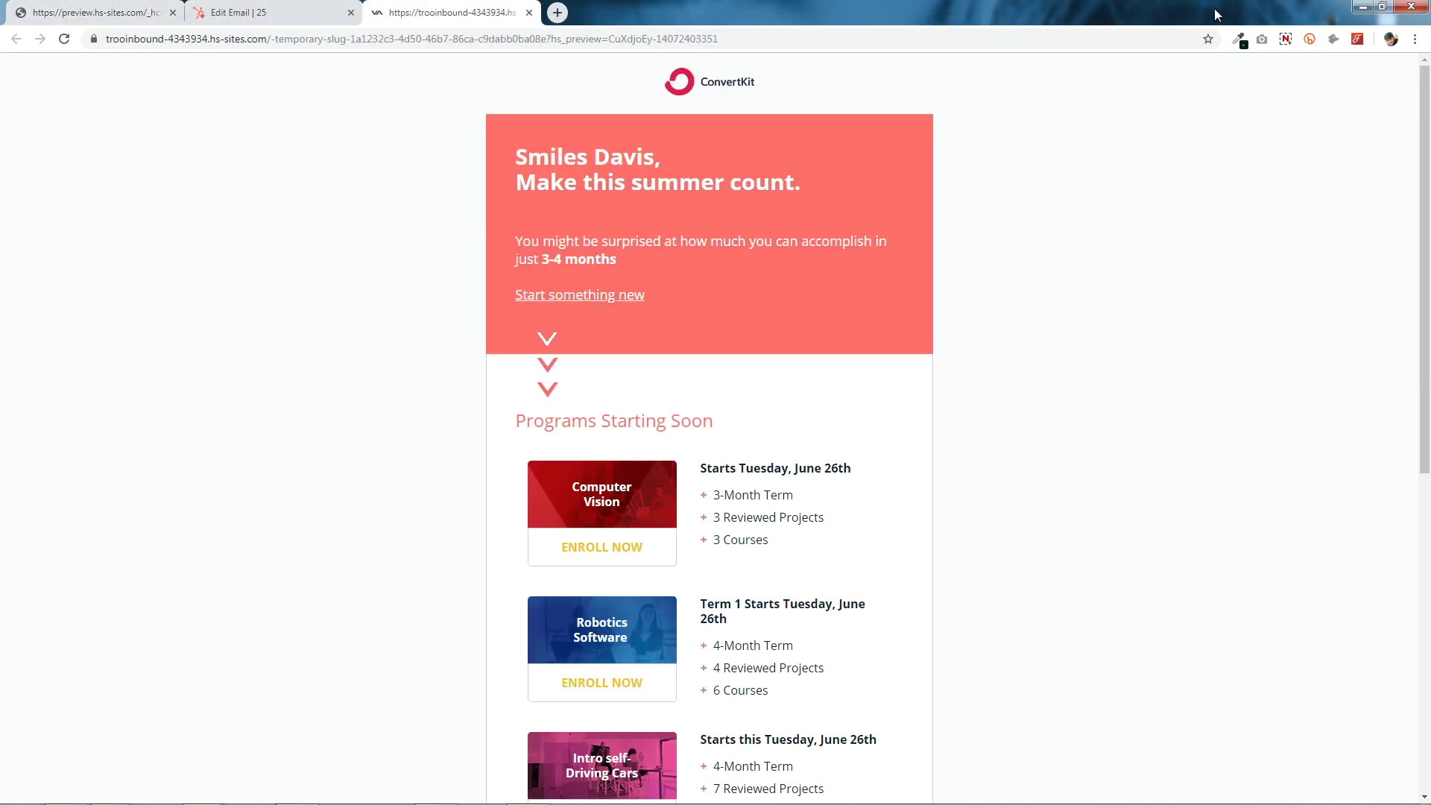
left_click(1285, 39)
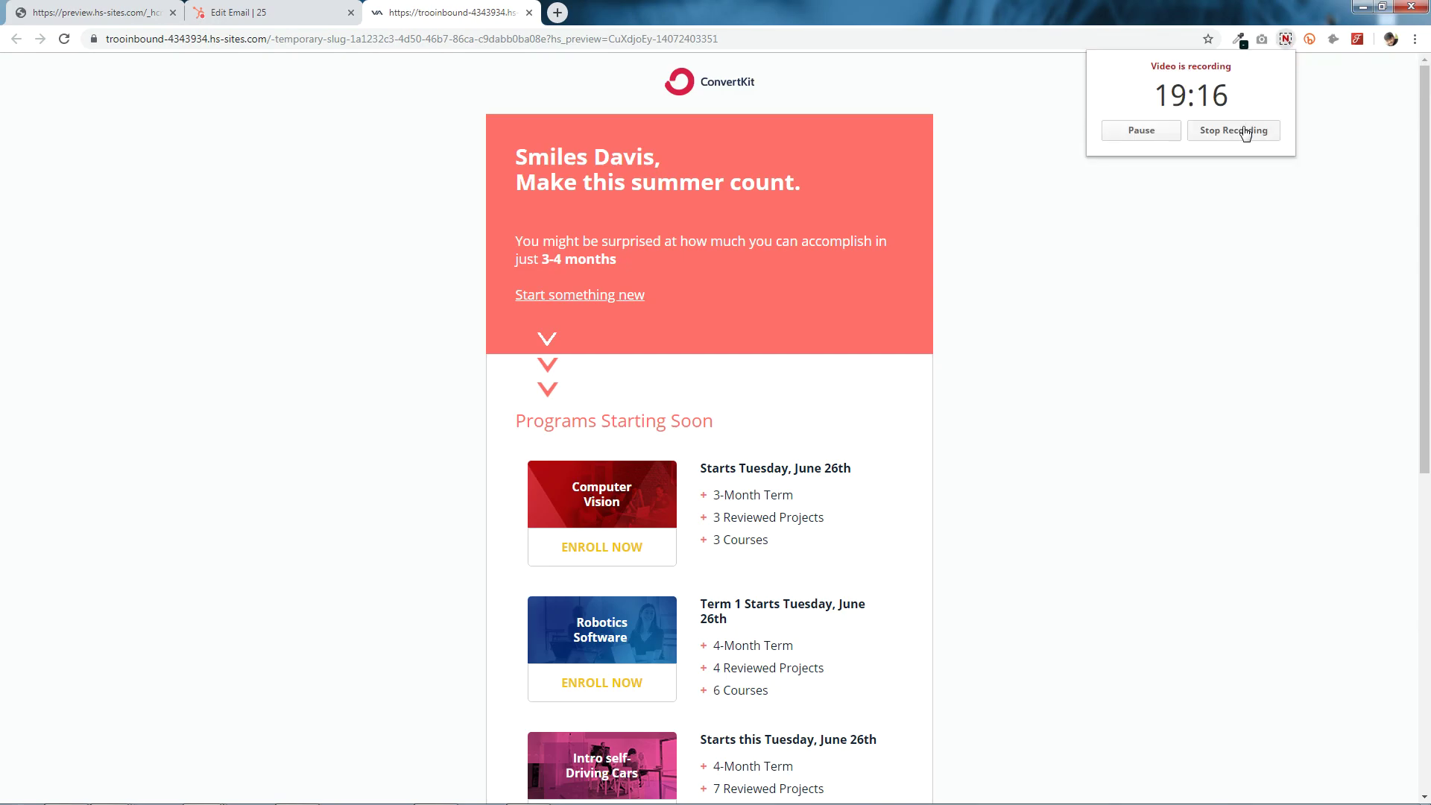